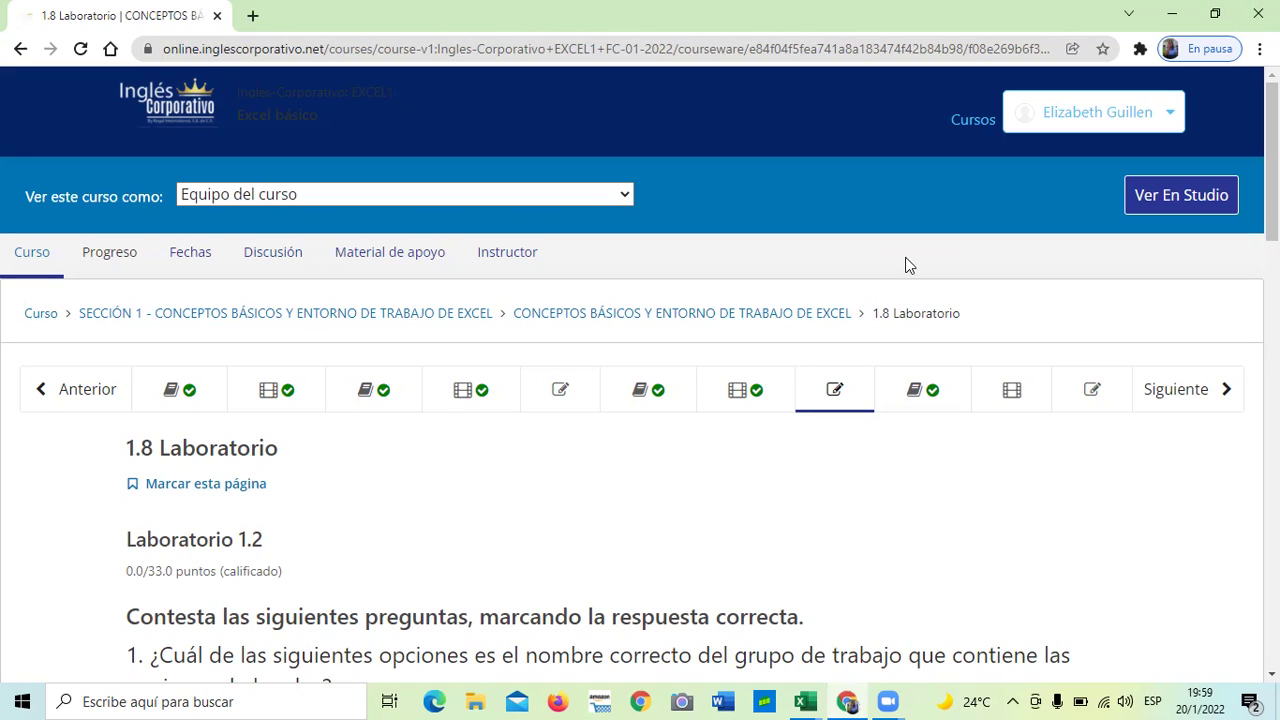
# Read the four multiple-choice questions and answer options of Laboratorio 1.2 through to the end of the unit
pyautogui.scroll(-1, 315, 322)
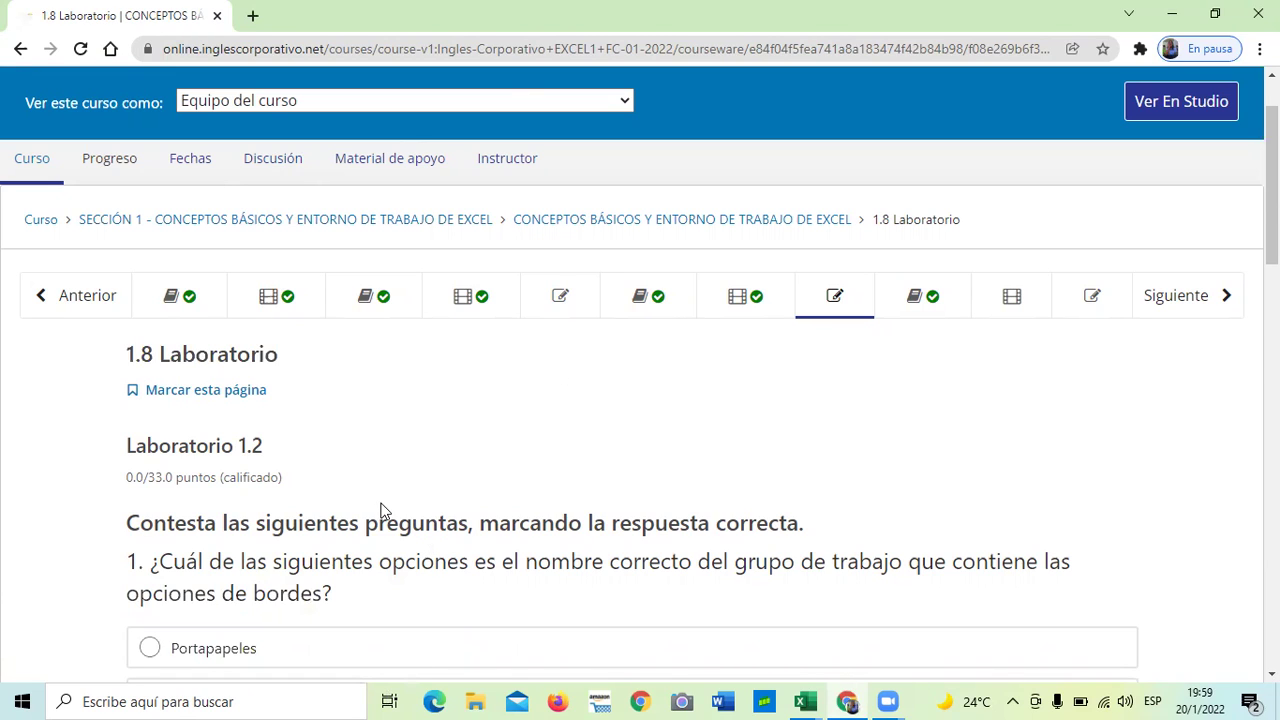
pyautogui.scroll(-1, 375, 505)
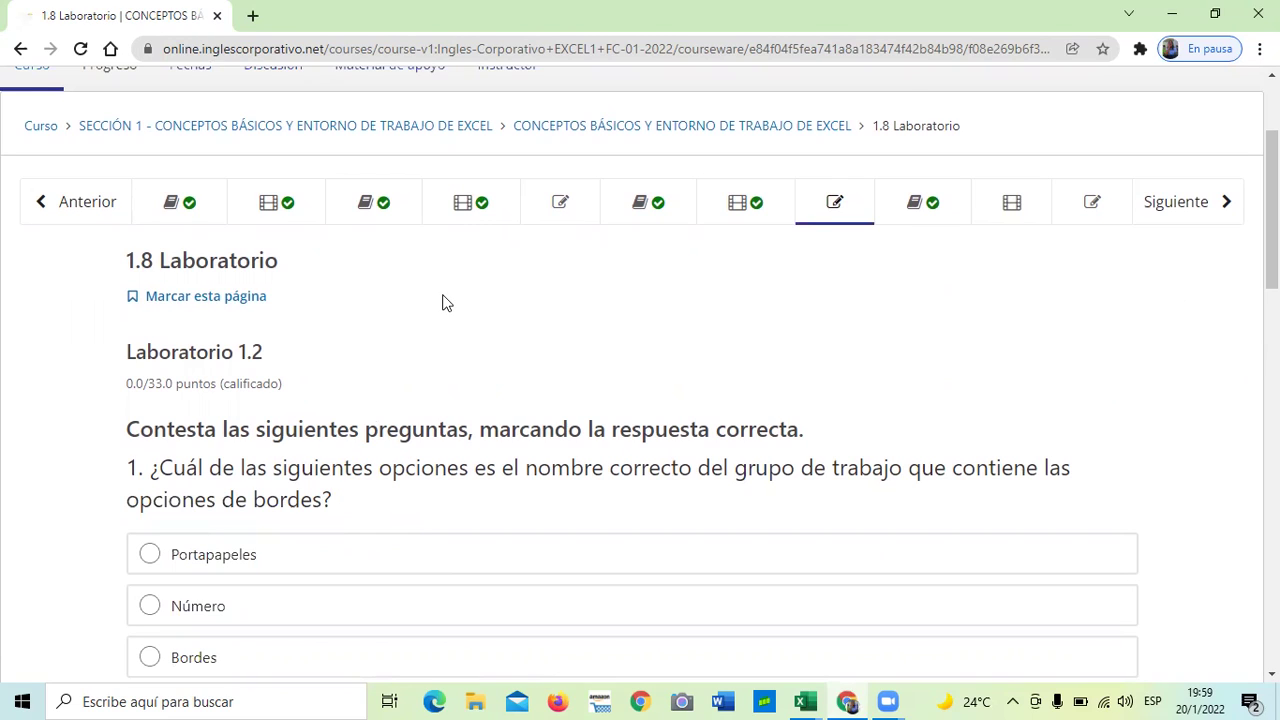
pyautogui.scroll(-1, 447, 302)
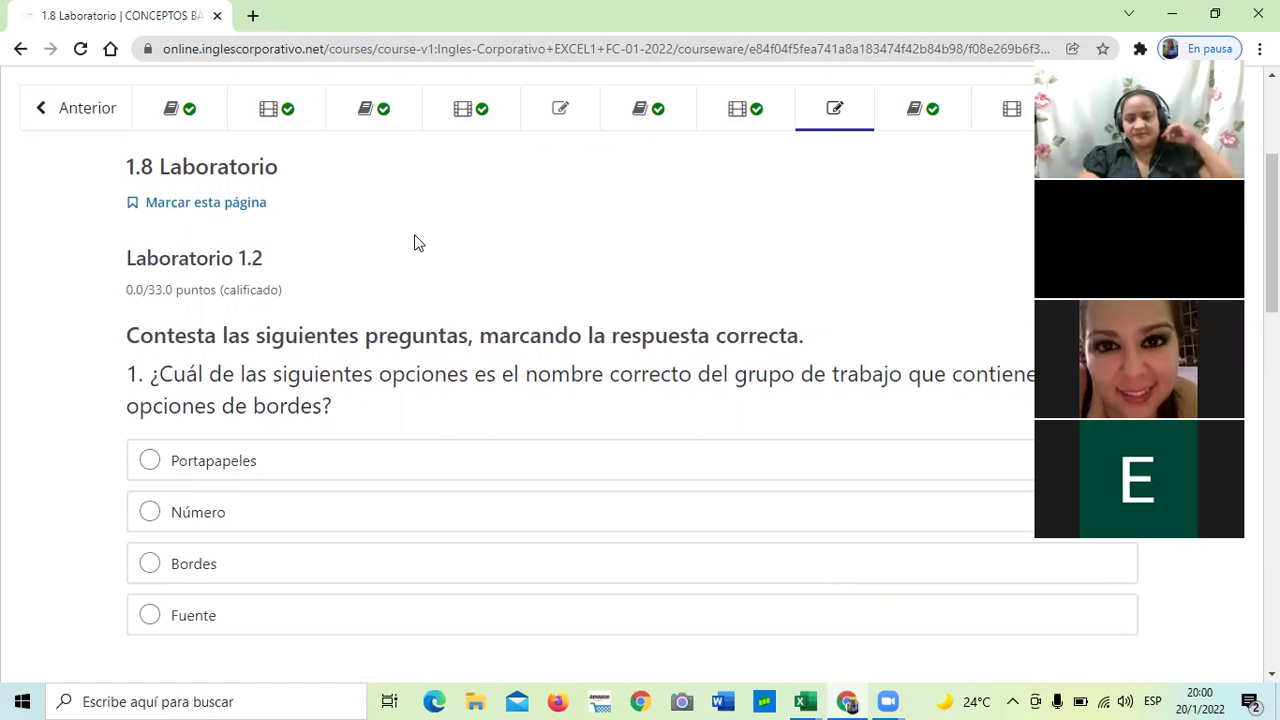
pyautogui.scroll(-2, 320, 469)
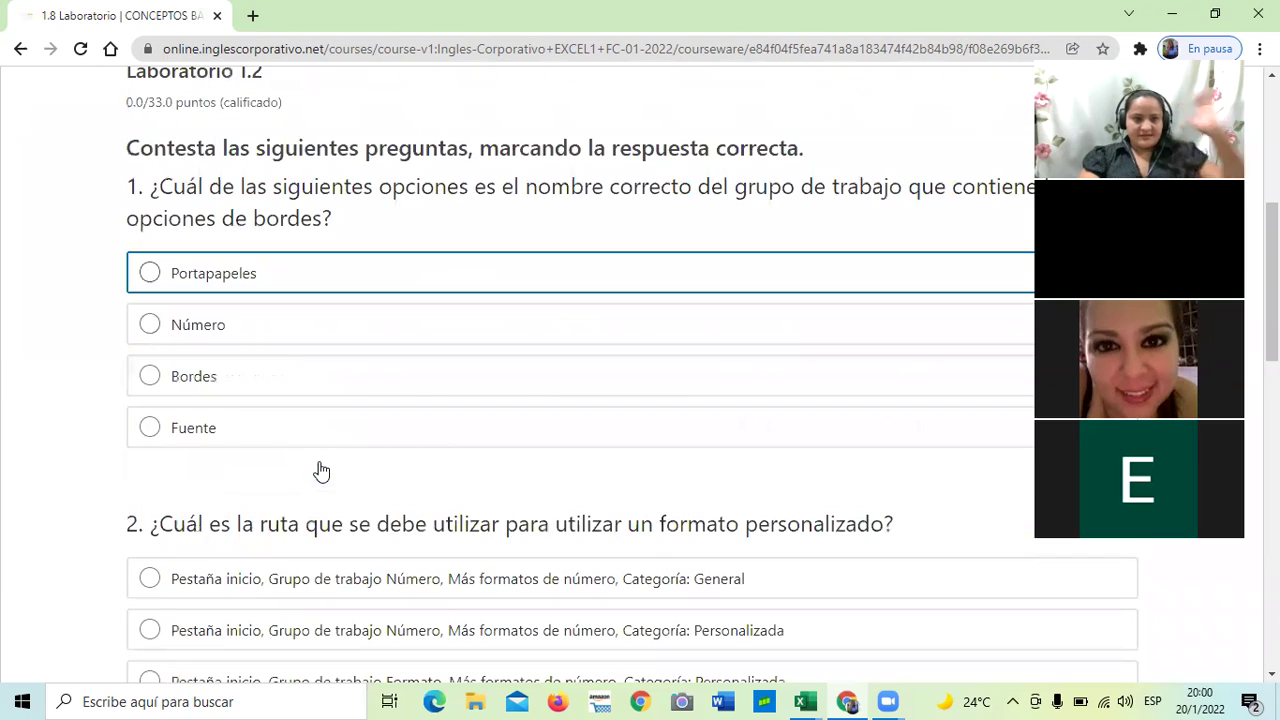
pyautogui.scroll(-1, 320, 469)
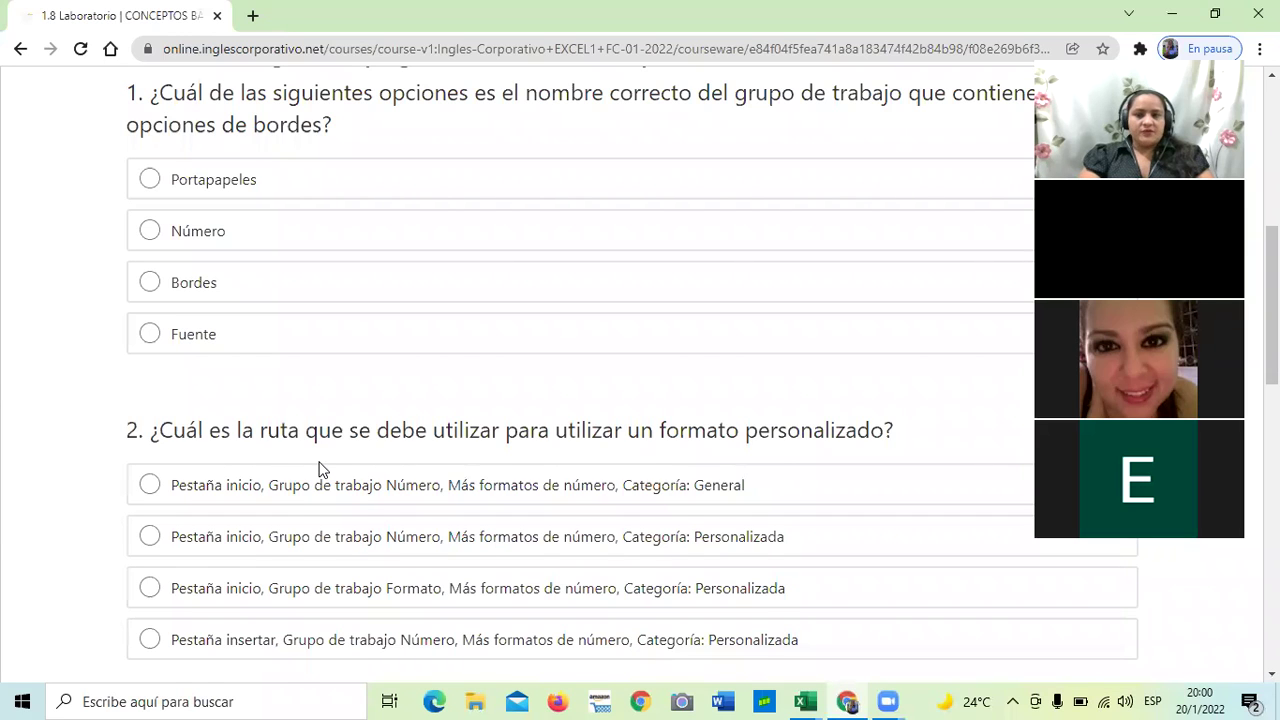
pyautogui.scroll(-1, 320, 469)
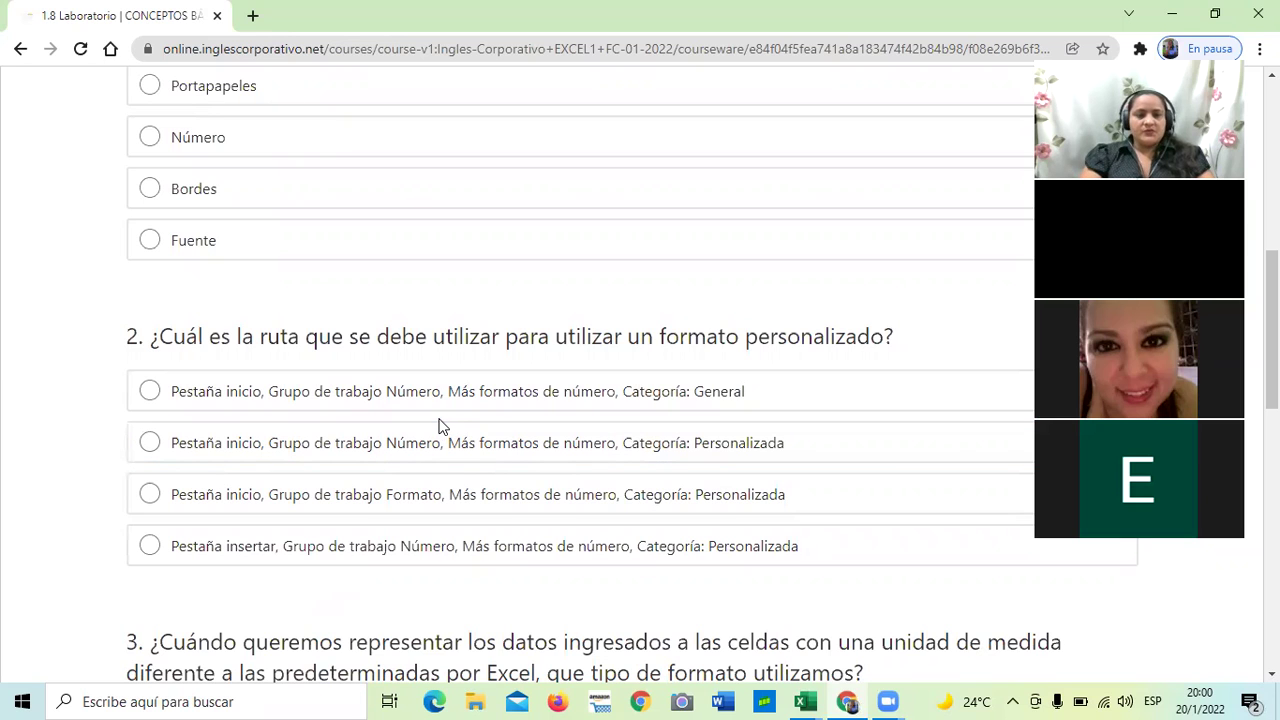
pyautogui.scroll(-1, 590, 442)
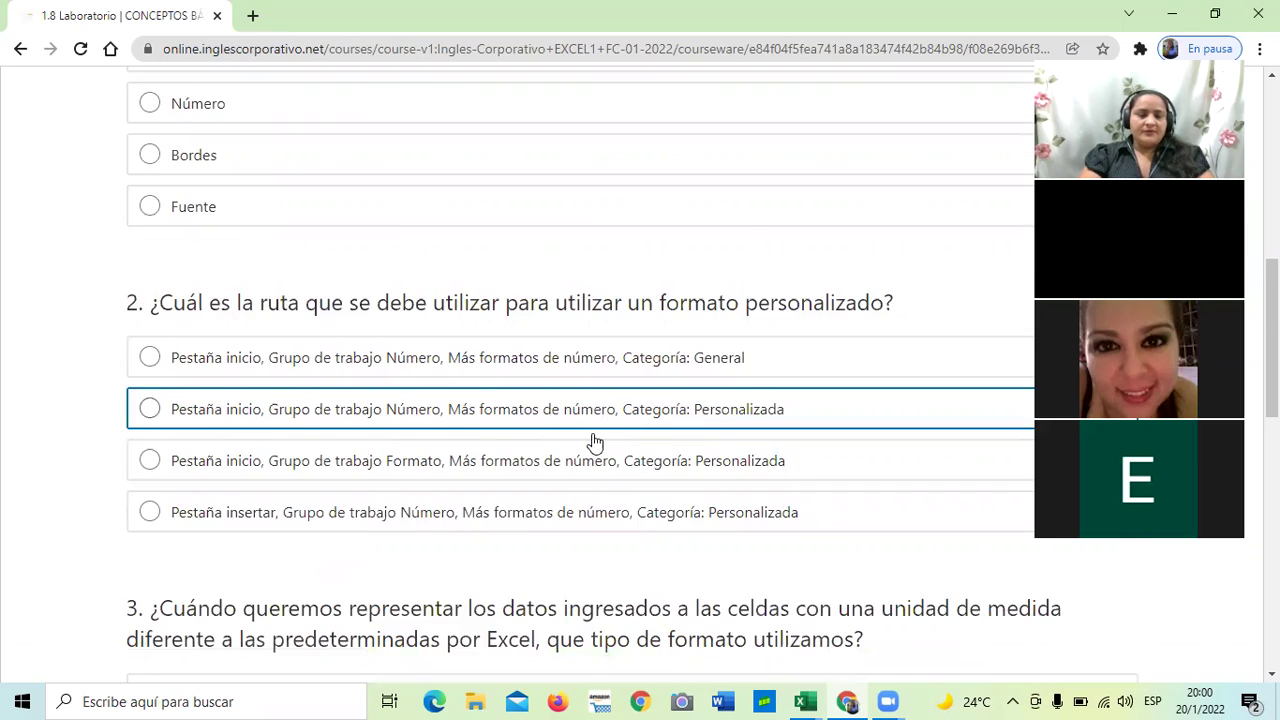
pyautogui.scroll(-3, 580, 440)
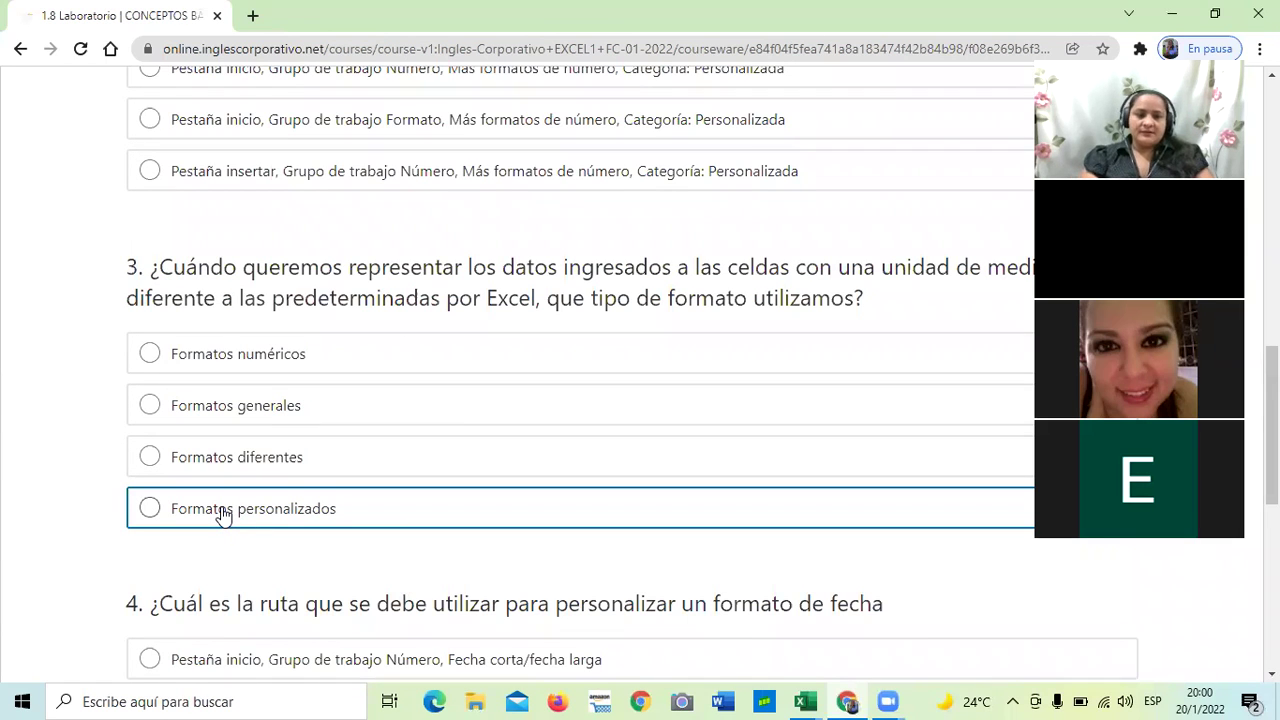
pyautogui.scroll(-2, 424, 452)
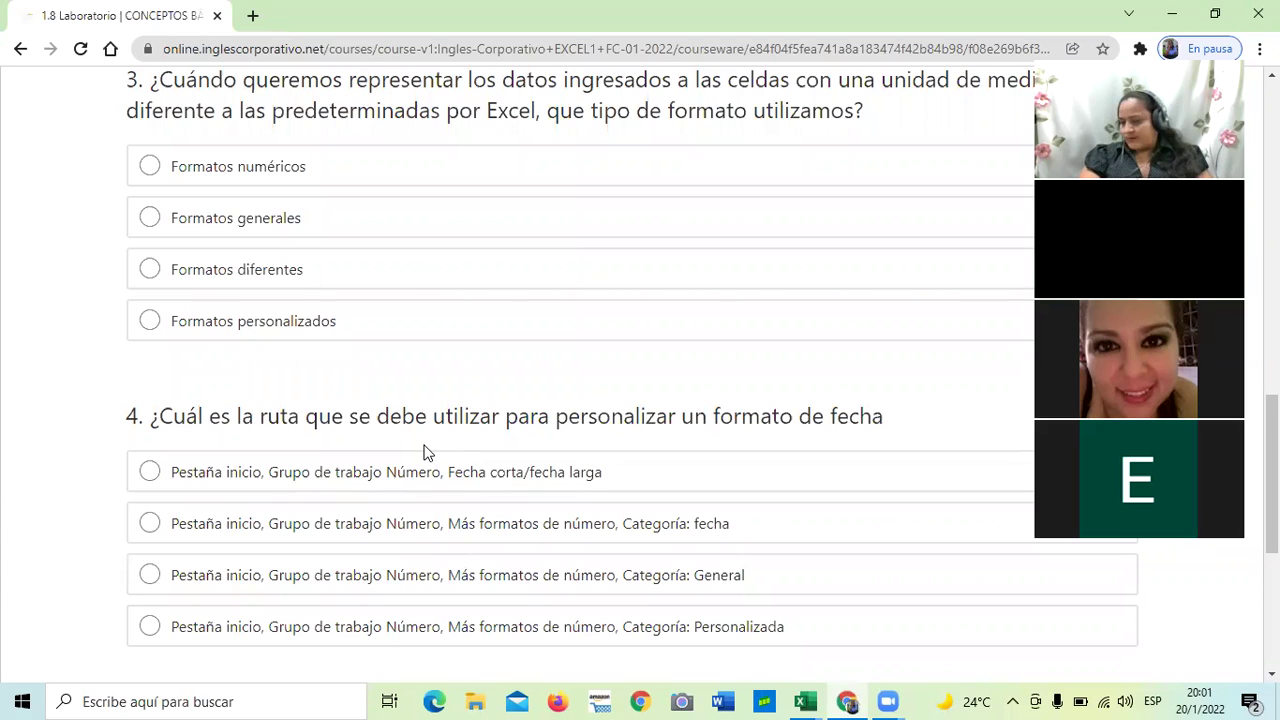
pyautogui.scroll(-1, 440, 416)
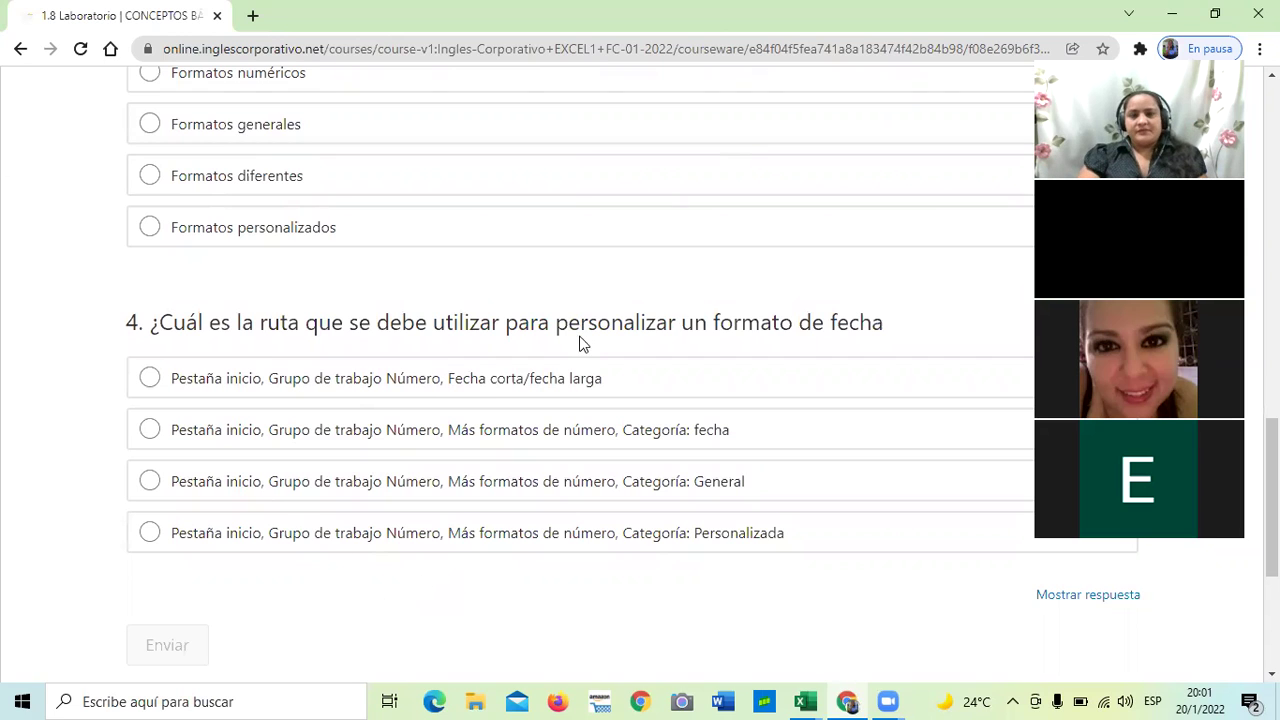
pyautogui.scroll(-2, 588, 345)
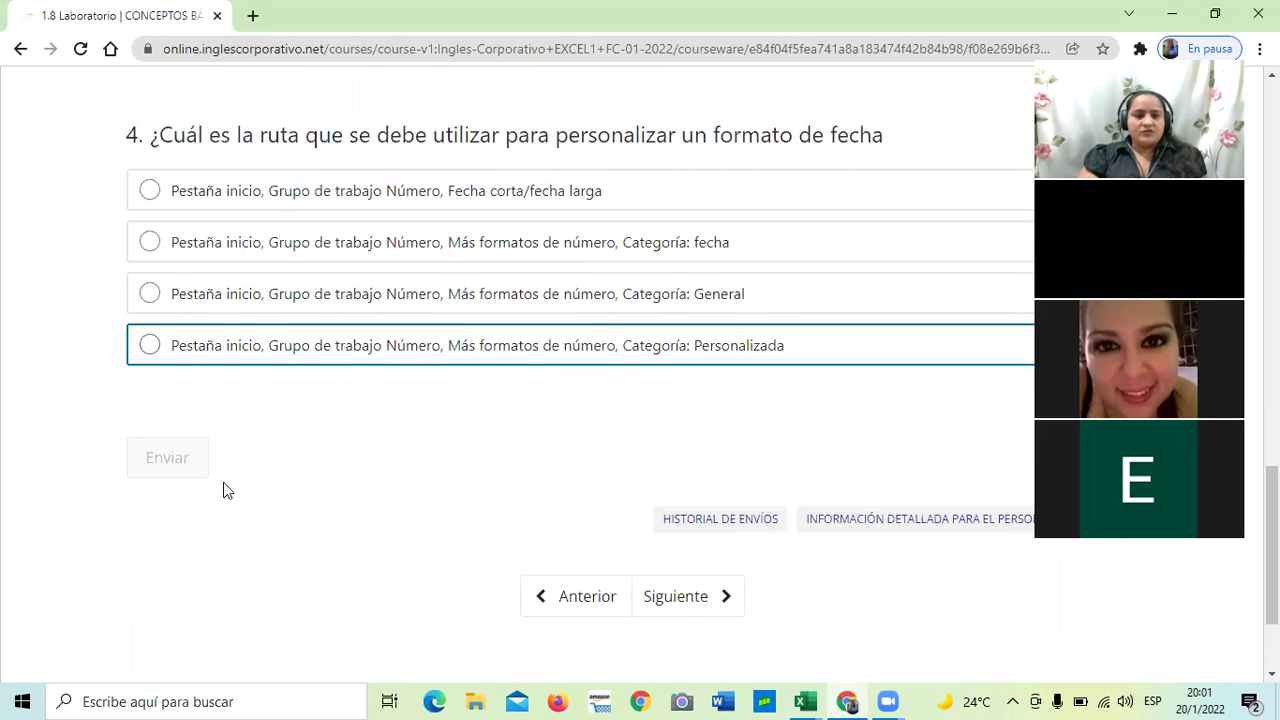
# Advance to unit 1.9 and read the lesson objective and the location of the paste options
pyautogui.click(697, 600)
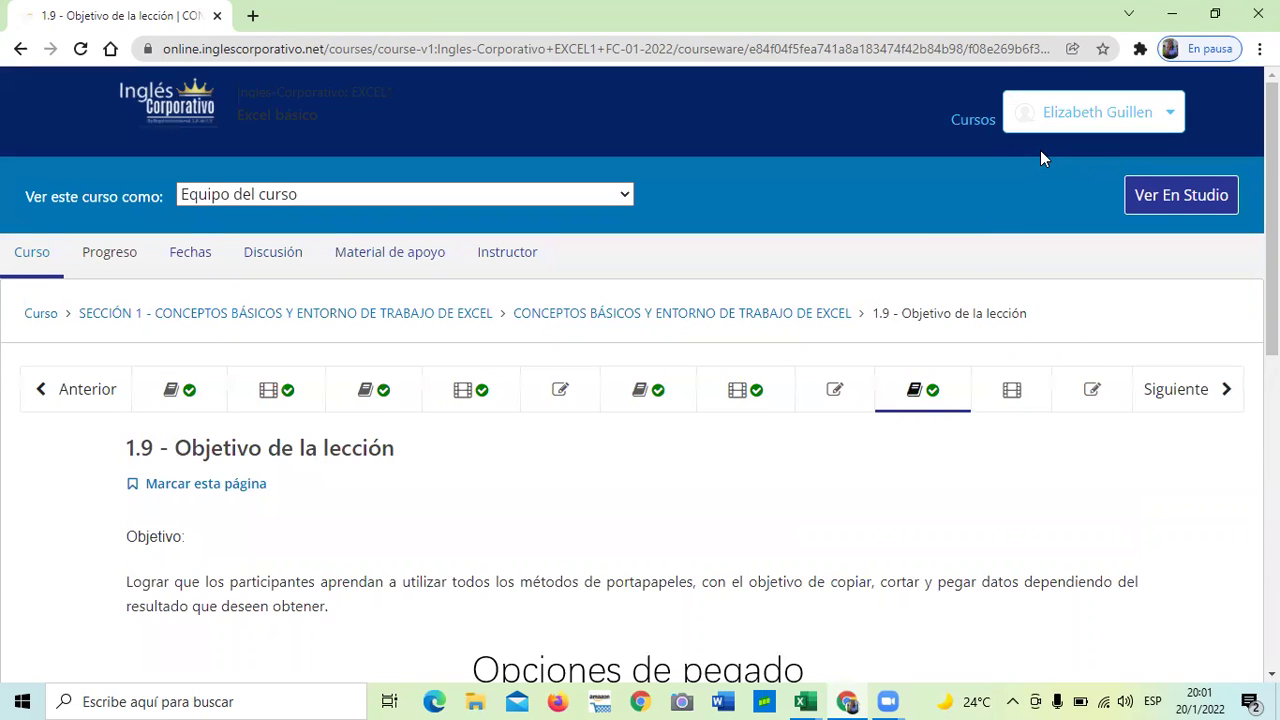
pyautogui.scroll(-1, 1014, 318)
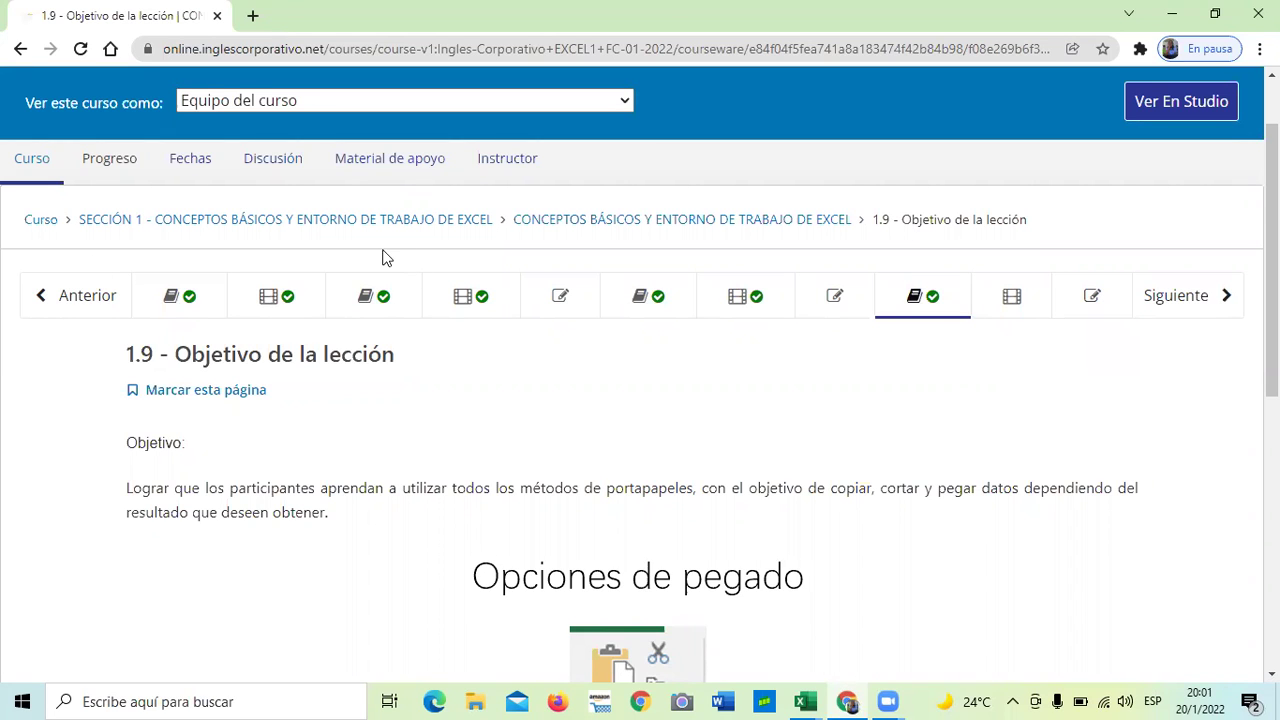
pyautogui.scroll(-2, 390, 258)
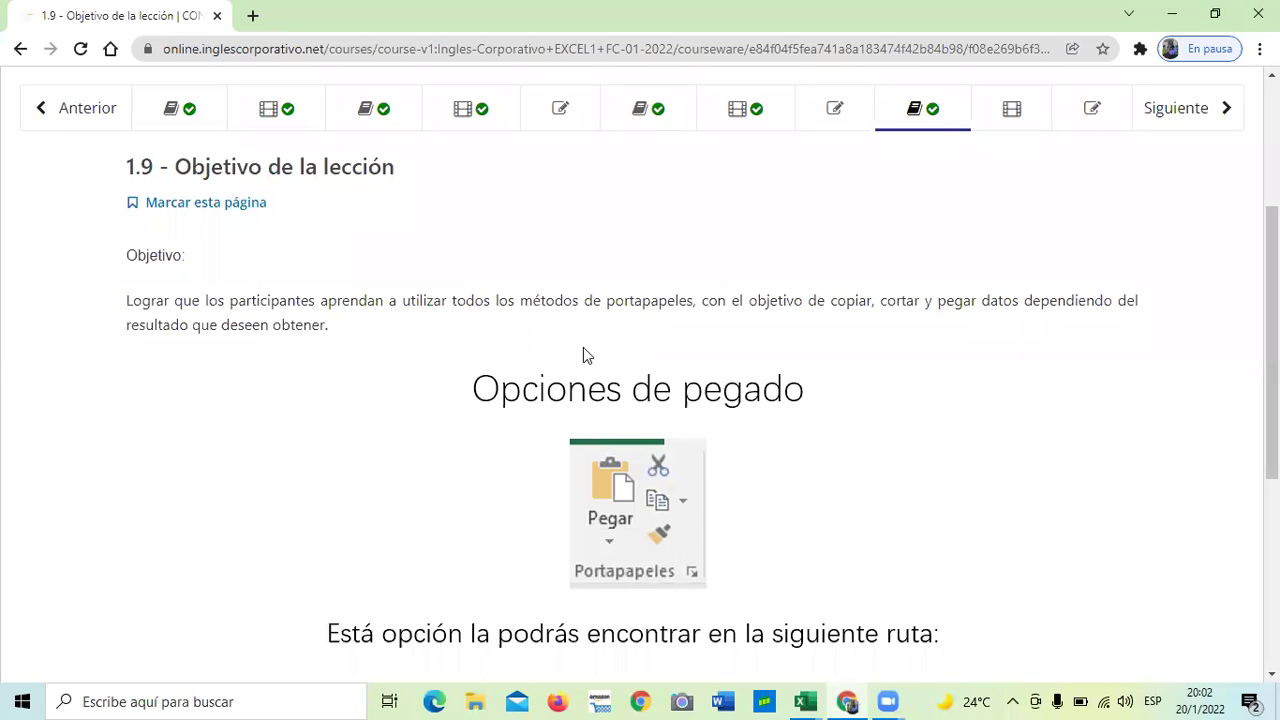
pyautogui.scroll(-3, 583, 348)
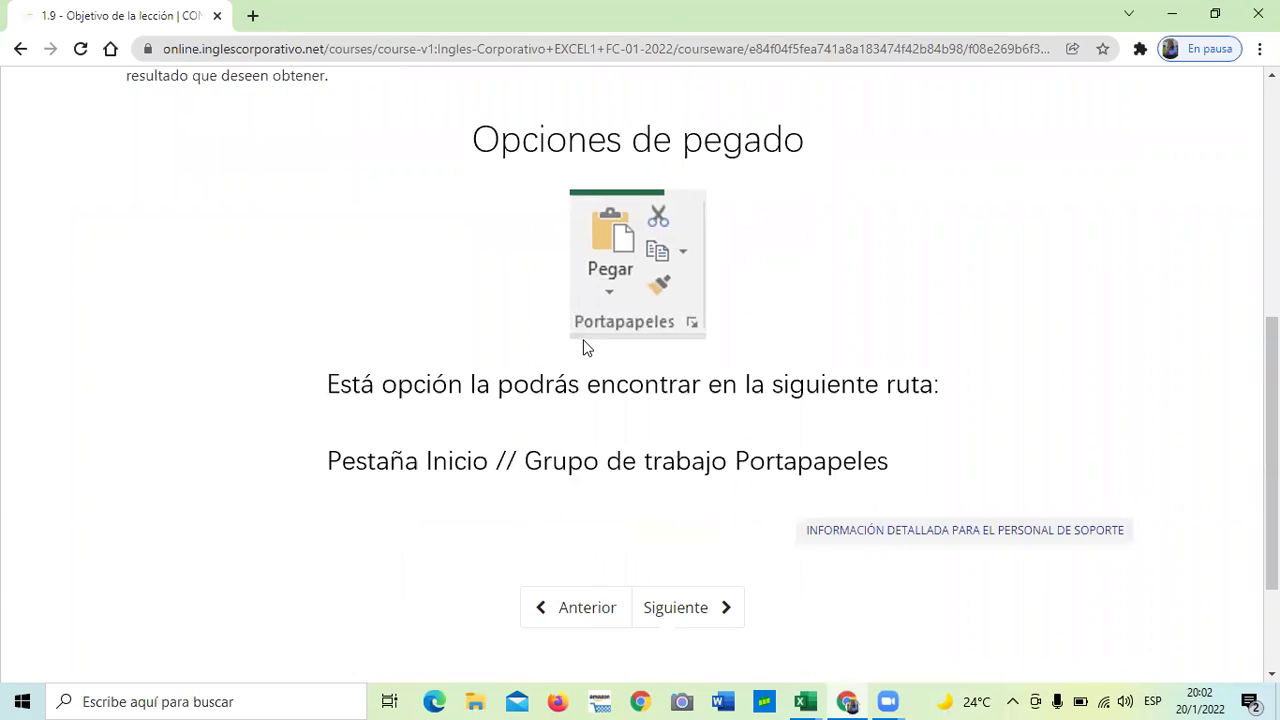
pyautogui.scroll(1, 675, 261)
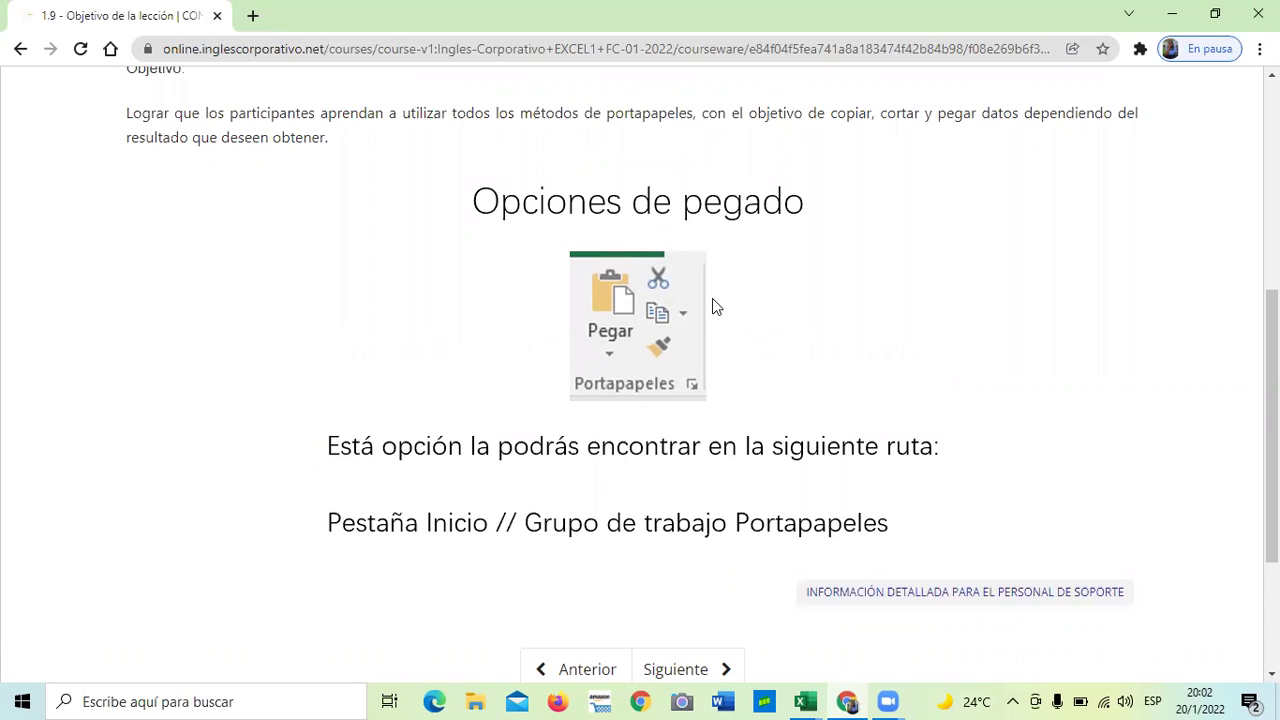
pyautogui.scroll(-1, 712, 298)
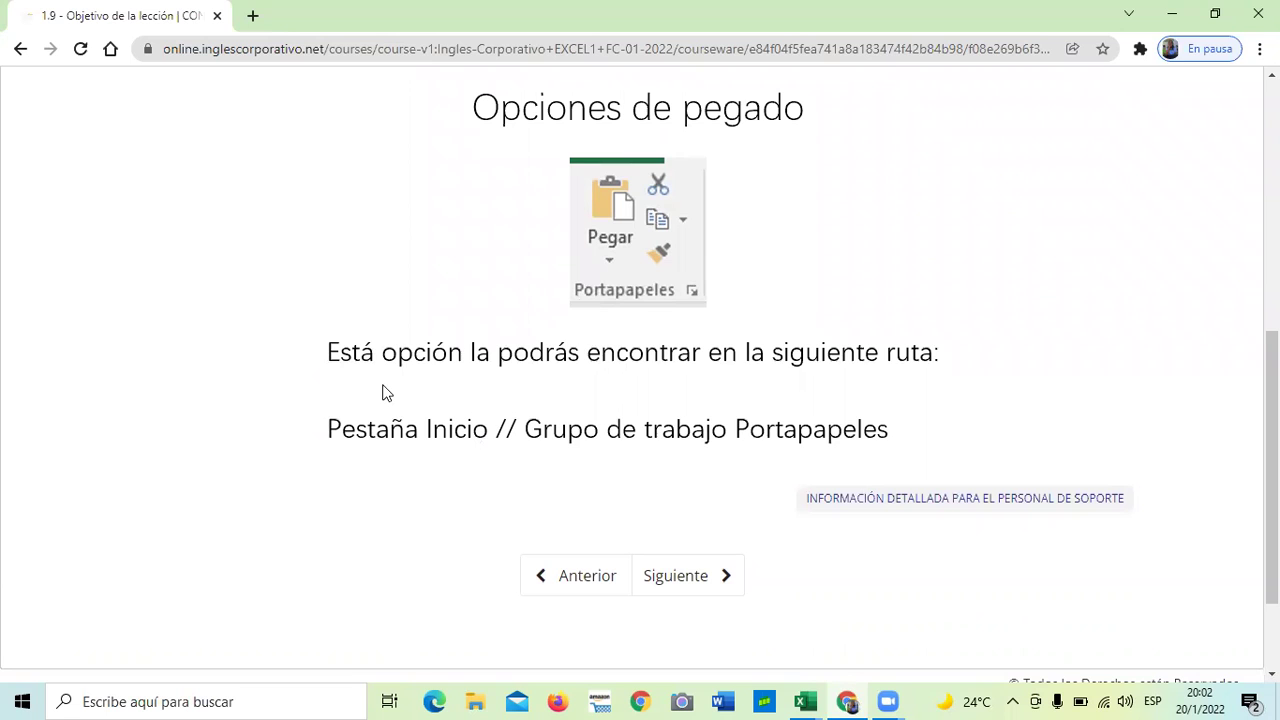
pyautogui.scroll(-1, 683, 451)
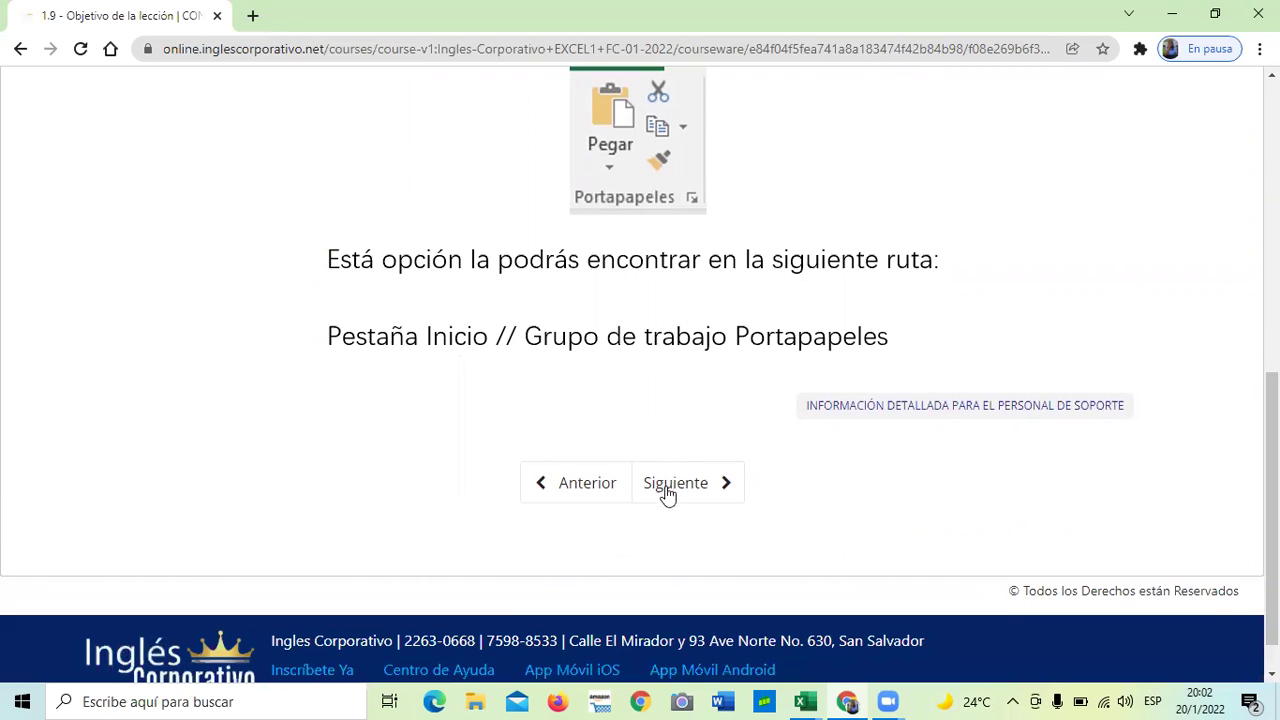
# Advance to unit 1.10 - Portapapeles and play its lesson video from the beginning
pyautogui.click(680, 486)
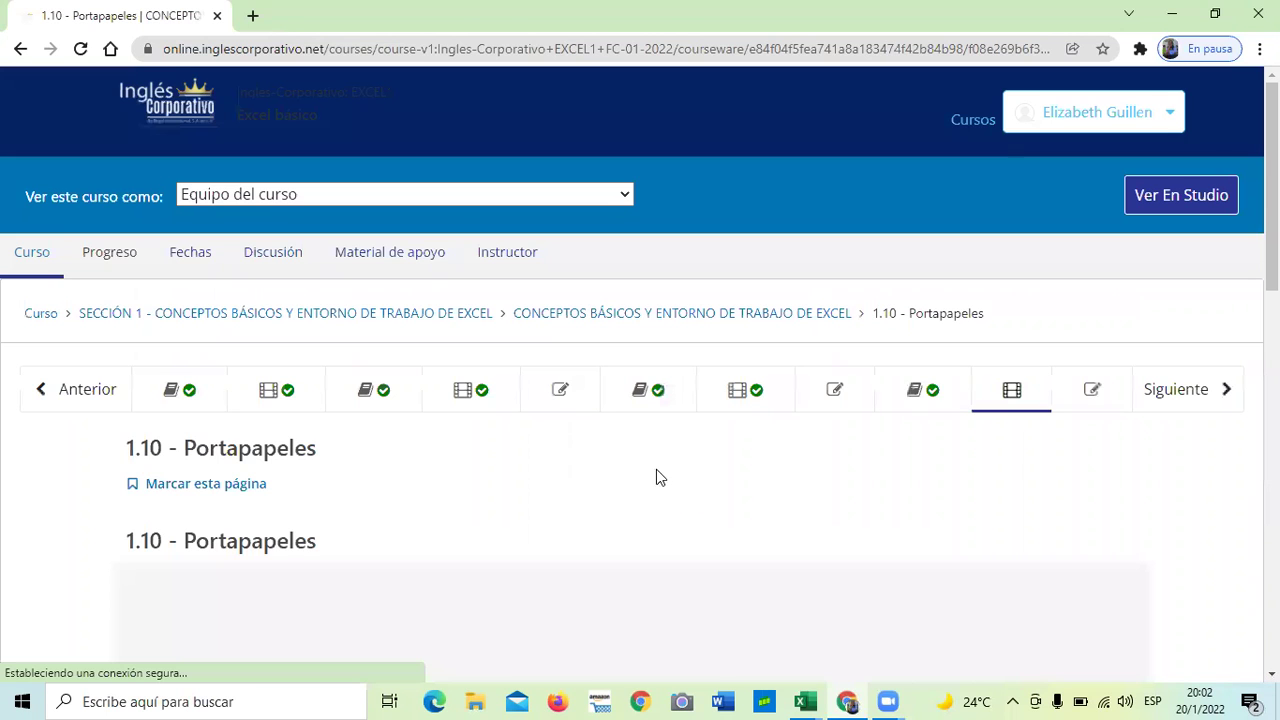
pyautogui.scroll(-1, 656, 470)
pyautogui.scroll(-1, 656, 469)
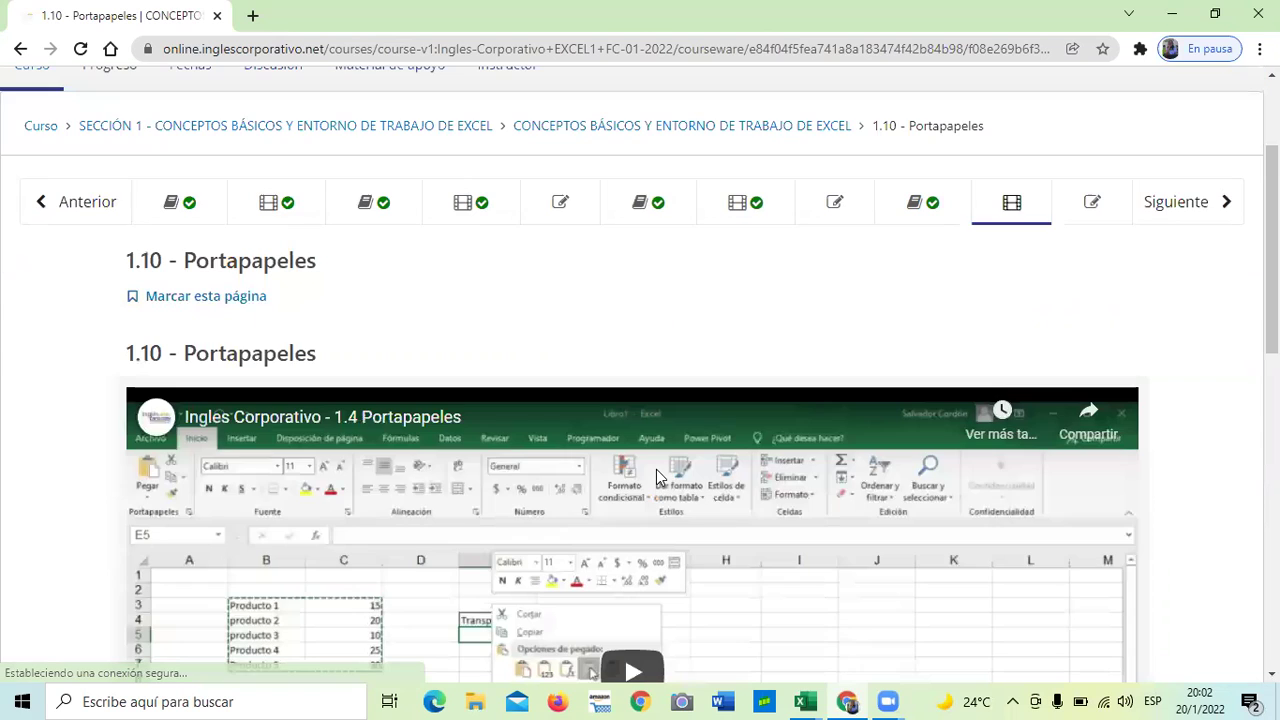
pyautogui.scroll(-2, 657, 472)
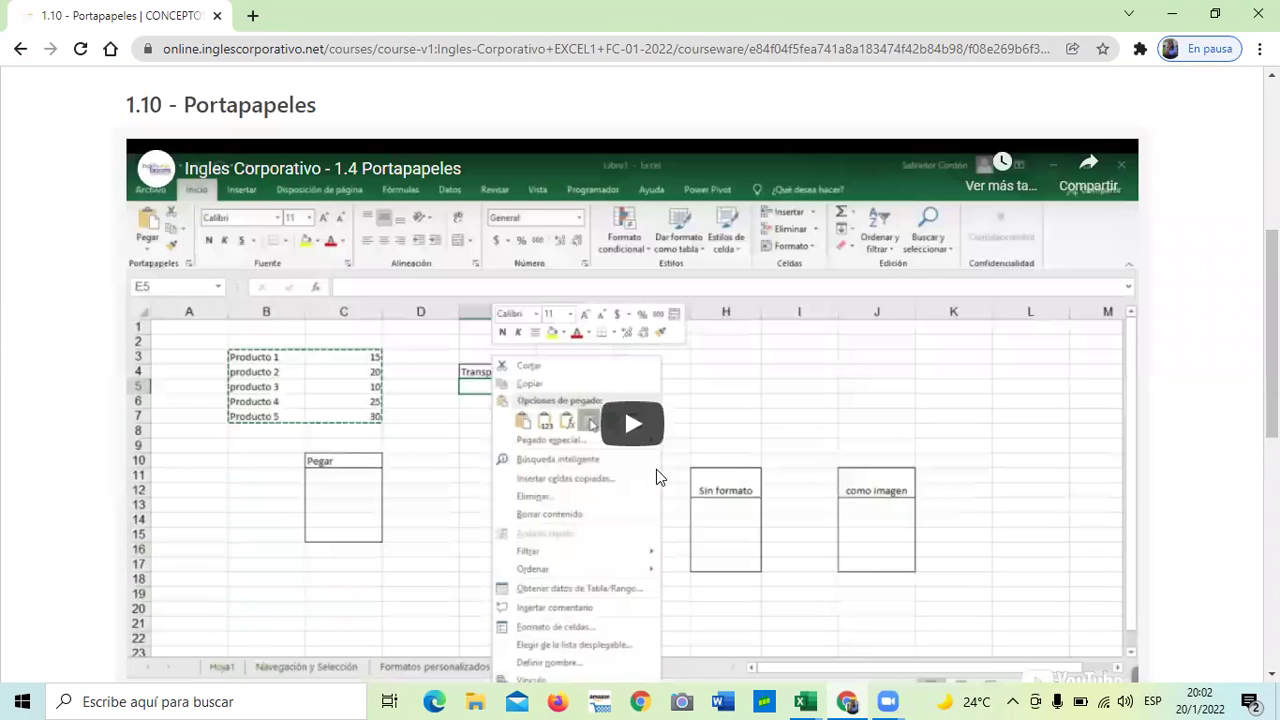
pyautogui.scroll(-1, 656, 469)
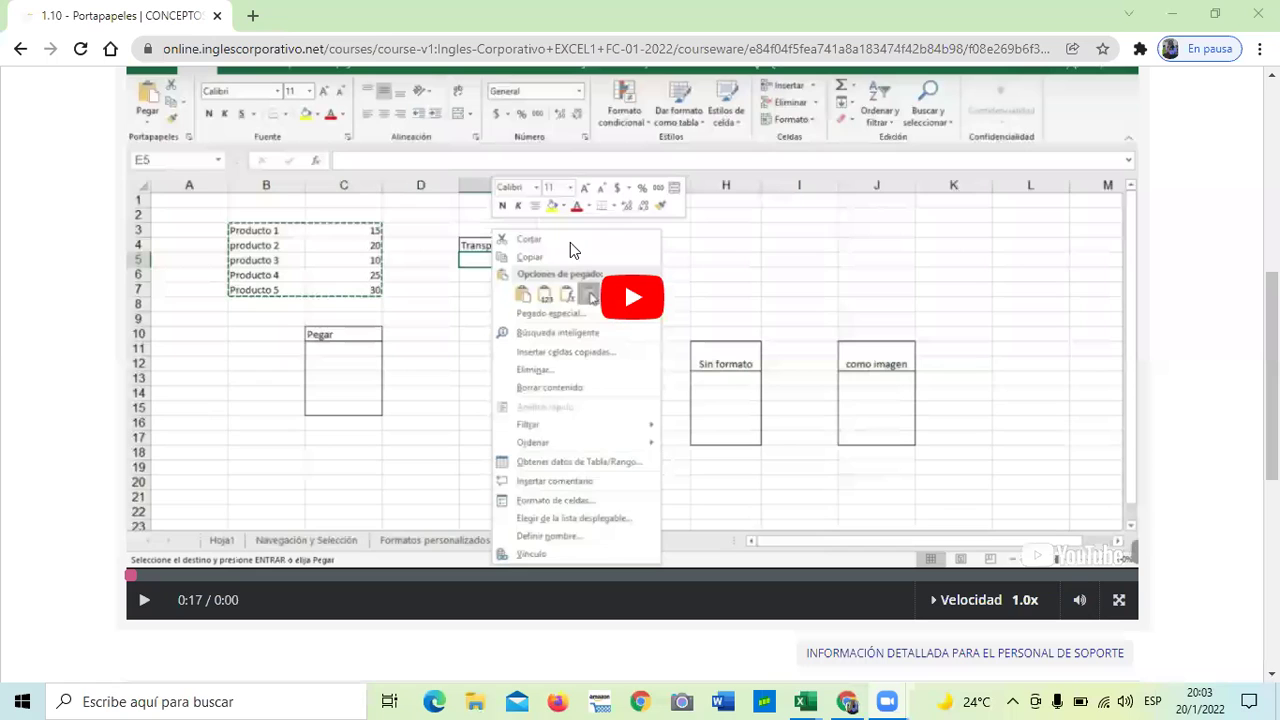
pyautogui.click(570, 250)
pyautogui.scroll(1, 570, 250)
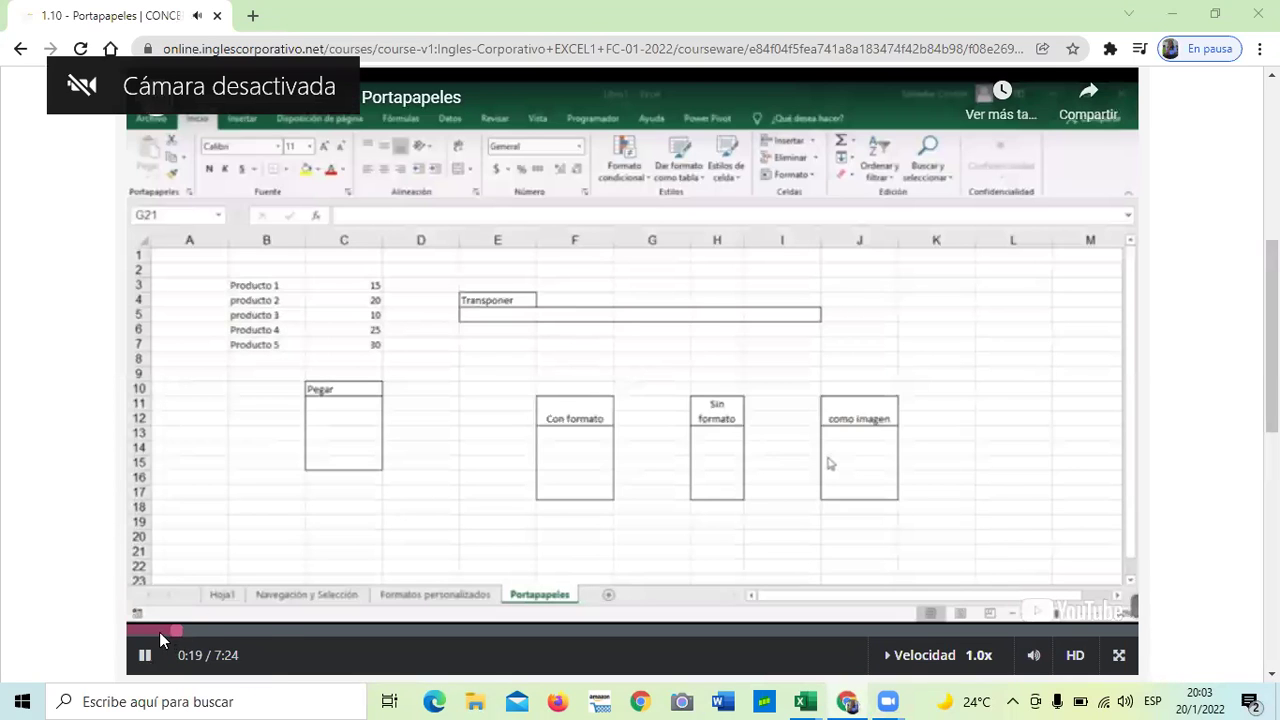
pyautogui.click(127, 630)
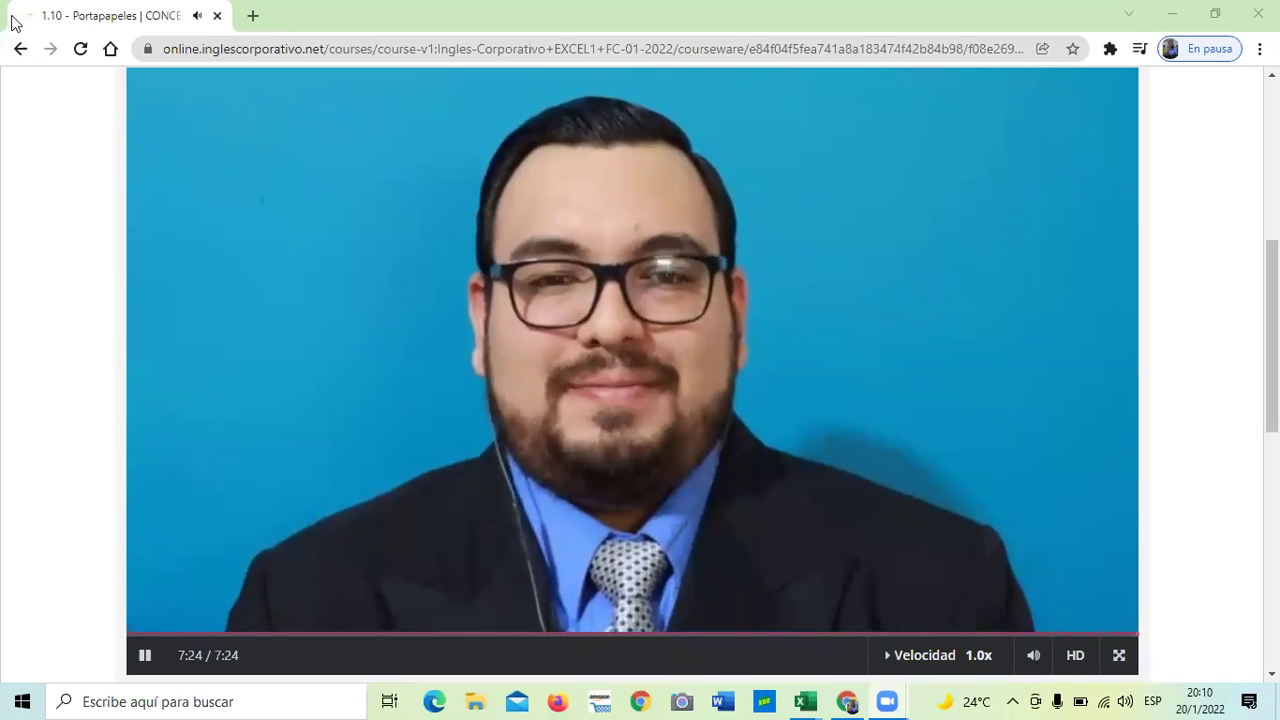
# Advance from the finished video to unit 1.11 Laboratorio and view the start of Laboratorio 1.3
pyautogui.scroll(-4, 495, 345)
pyautogui.scroll(-3, 470, 495)
pyautogui.scroll(-1, 812, 626)
pyautogui.click(690, 530)
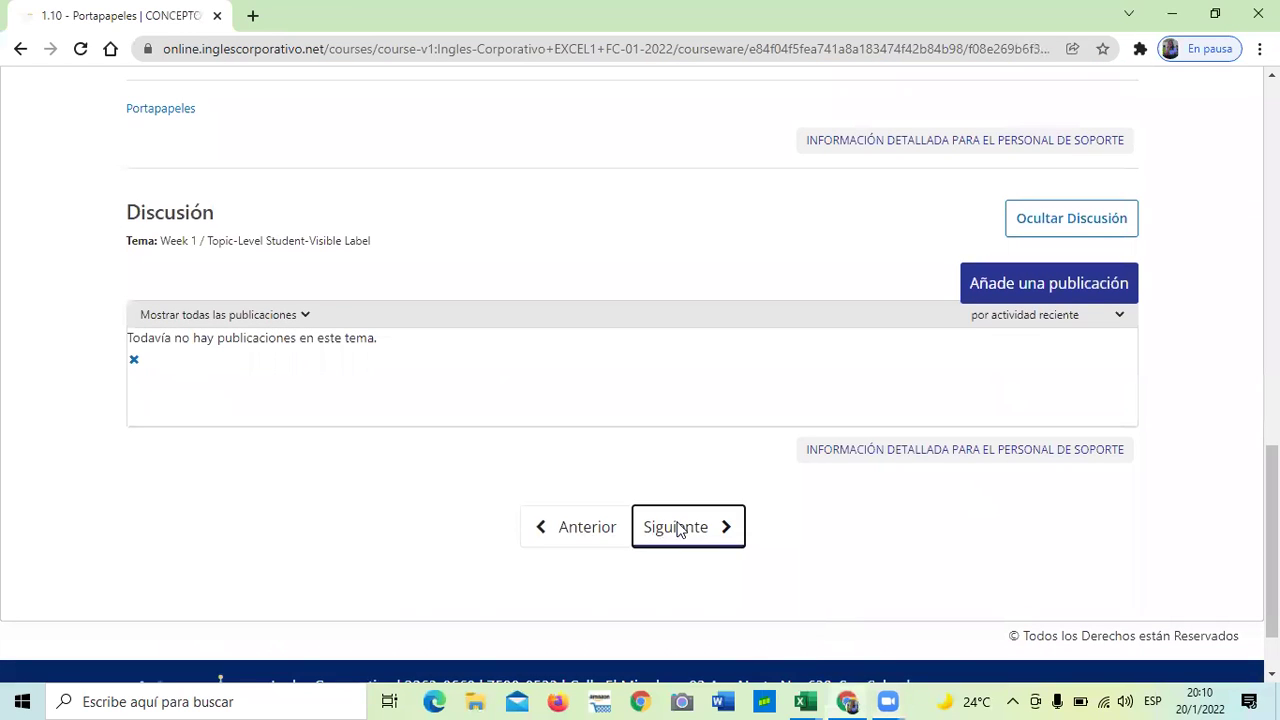
pyautogui.scroll(-1, 515, 463)
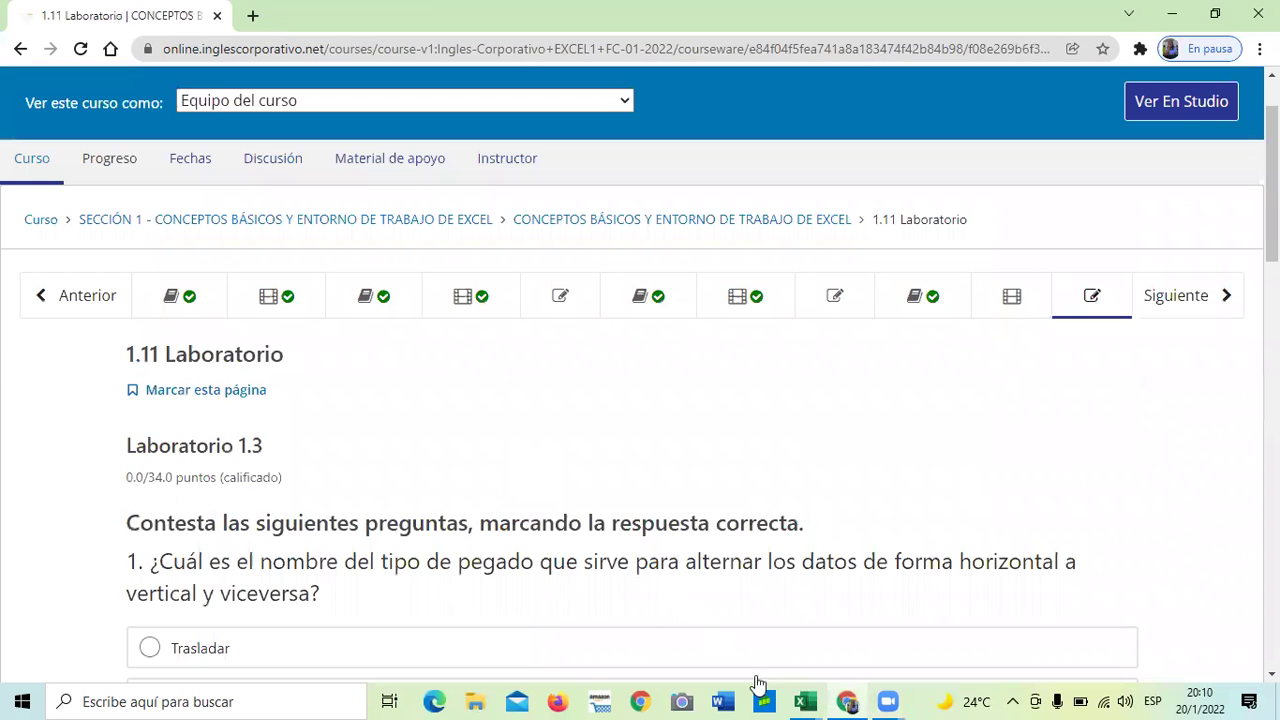
# View the first question's answer options and switch to the 1.4 Portapapeles (4) workbook in Excel
pyautogui.moveTo(806, 697)
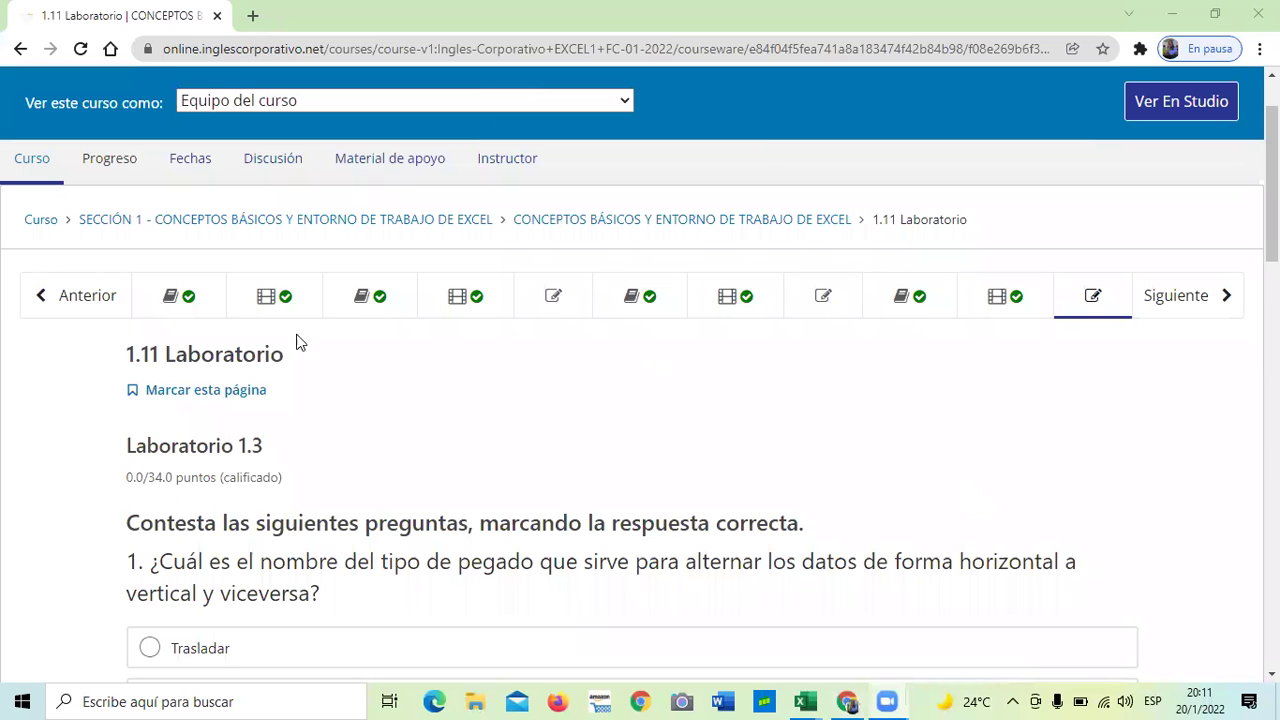
pyautogui.scroll(-2, 489, 366)
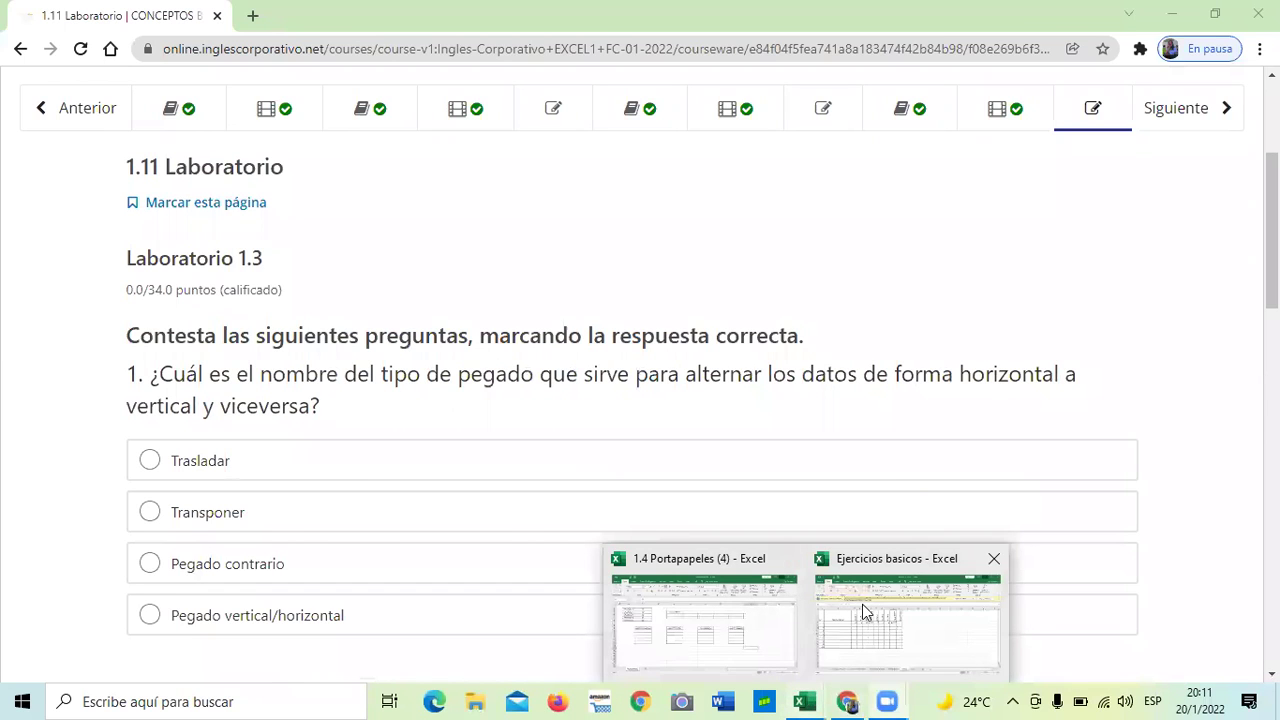
pyautogui.click(736, 612)
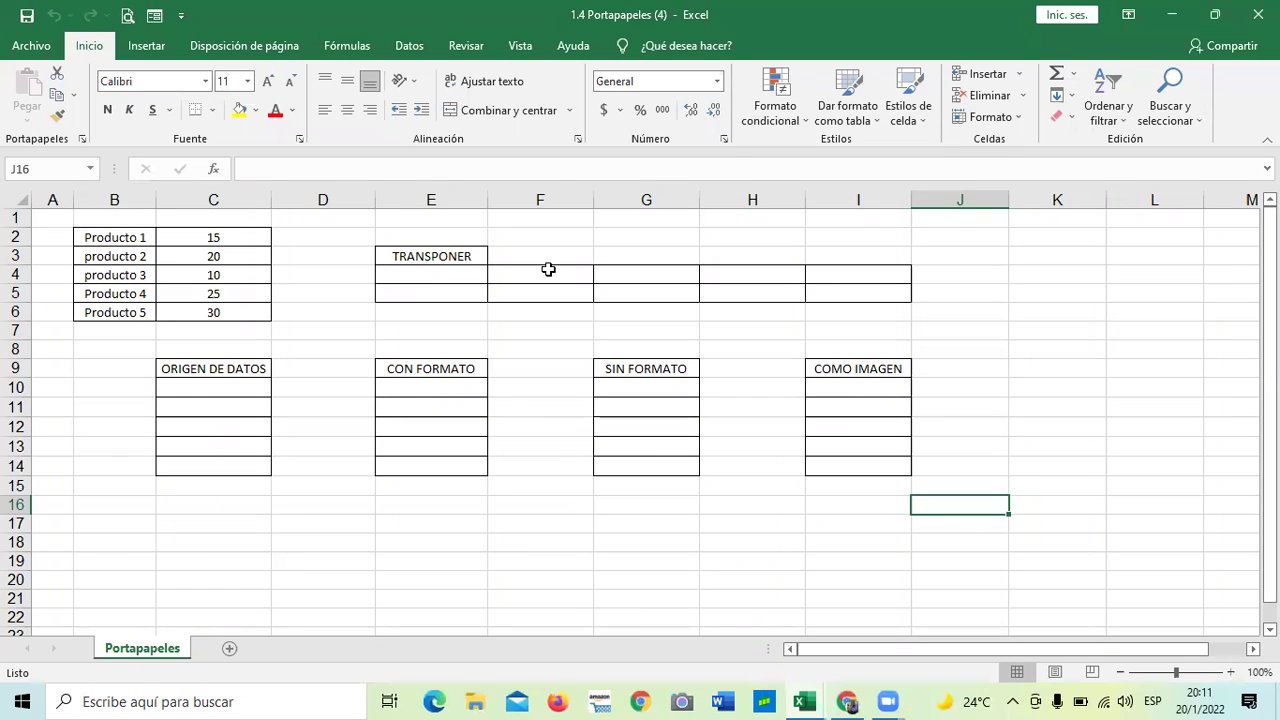
# Look over the Portapapeles sheet, examining the product table, the TRANSPONER block and the four paste-practice columns
pyautogui.press('Right')
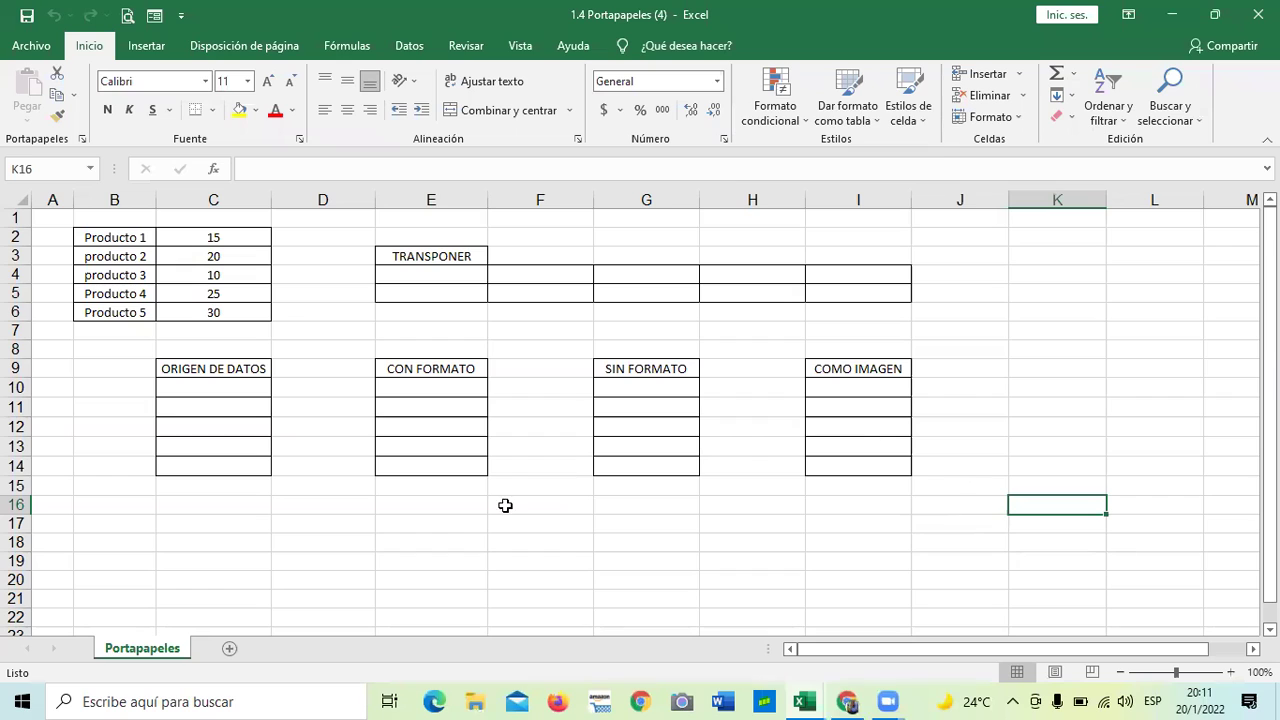
pyautogui.click(441, 536)
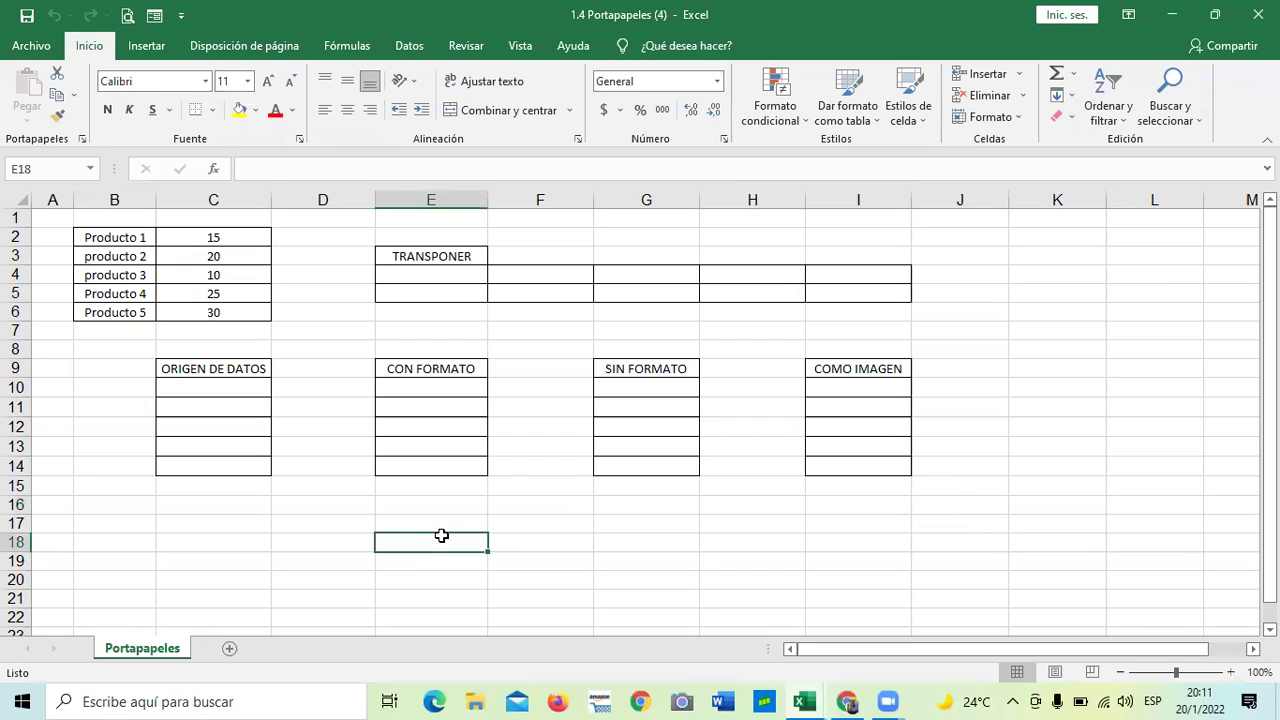
pyautogui.click(316, 549)
pyautogui.scroll(-2, 680, 511)
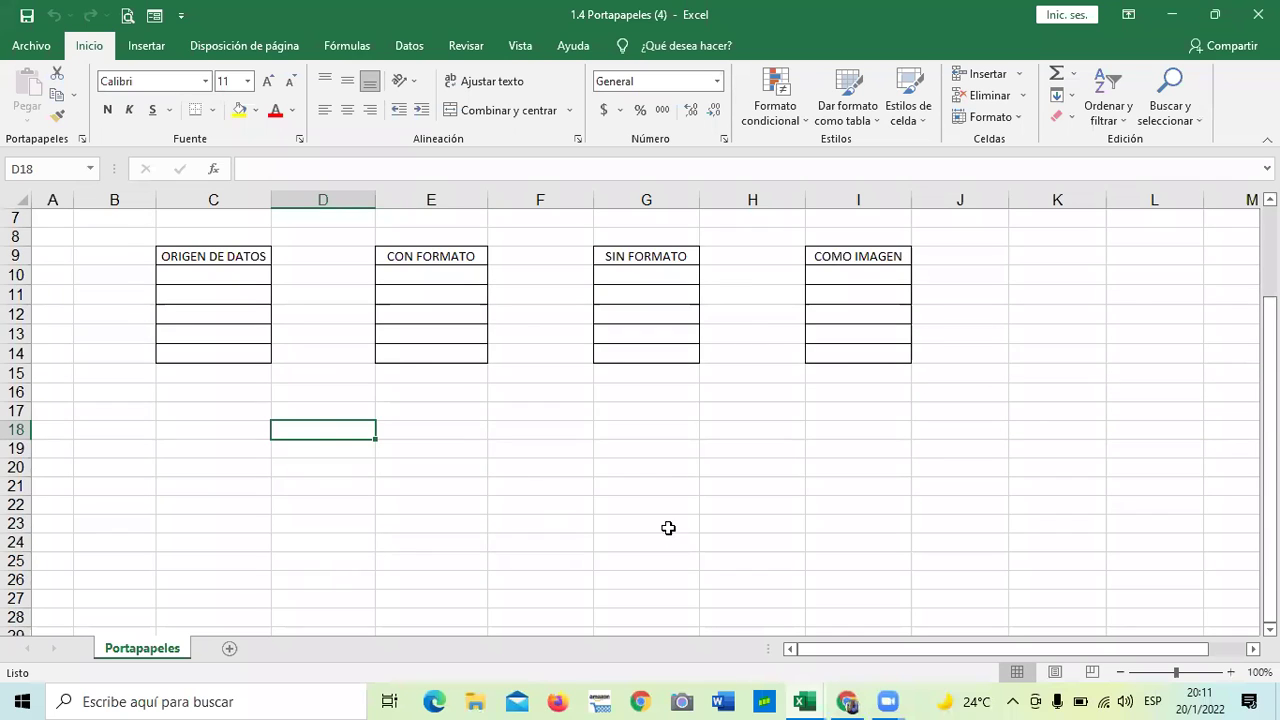
pyautogui.scroll(2, 664, 528)
pyautogui.click(454, 525)
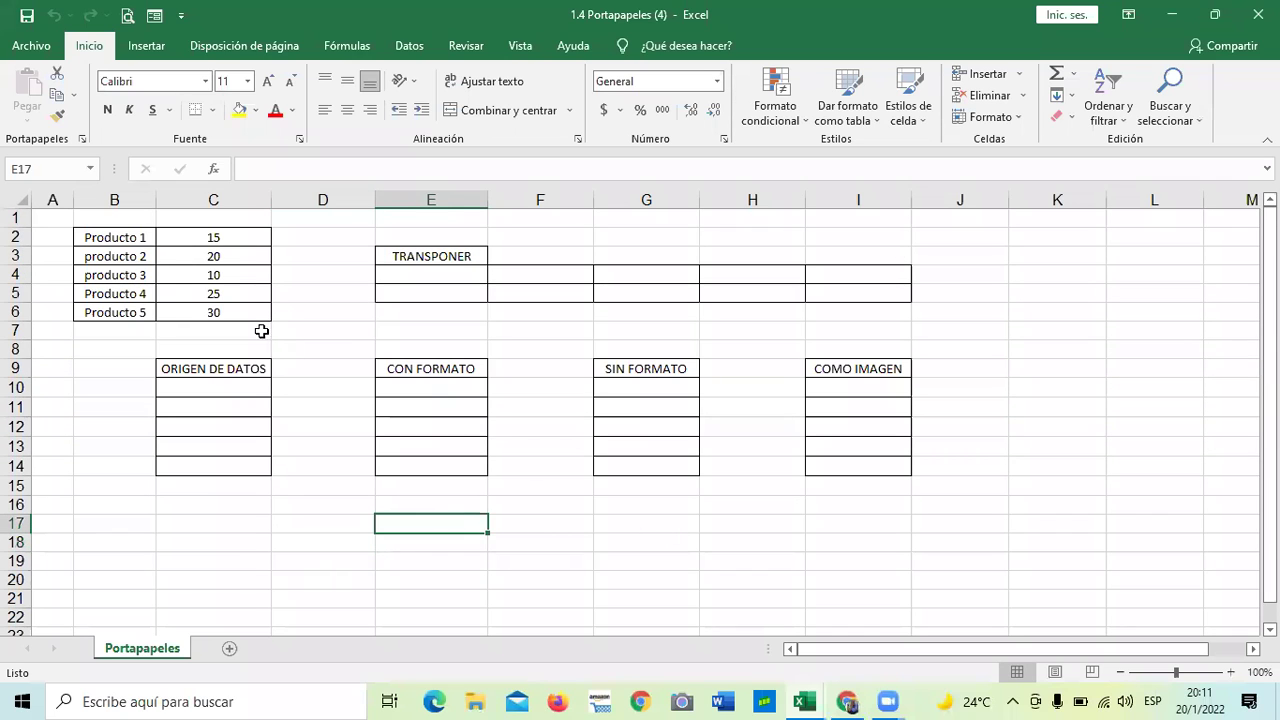
pyautogui.click(179, 245)
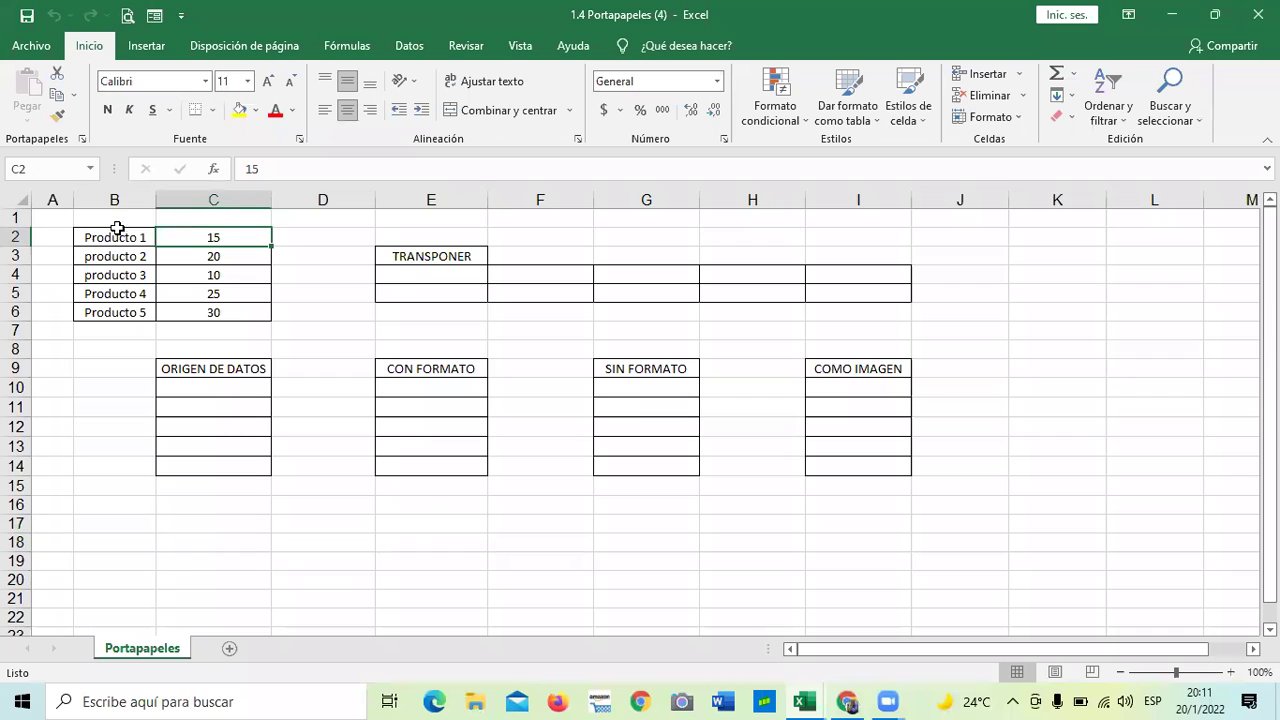
pyautogui.click(131, 237)
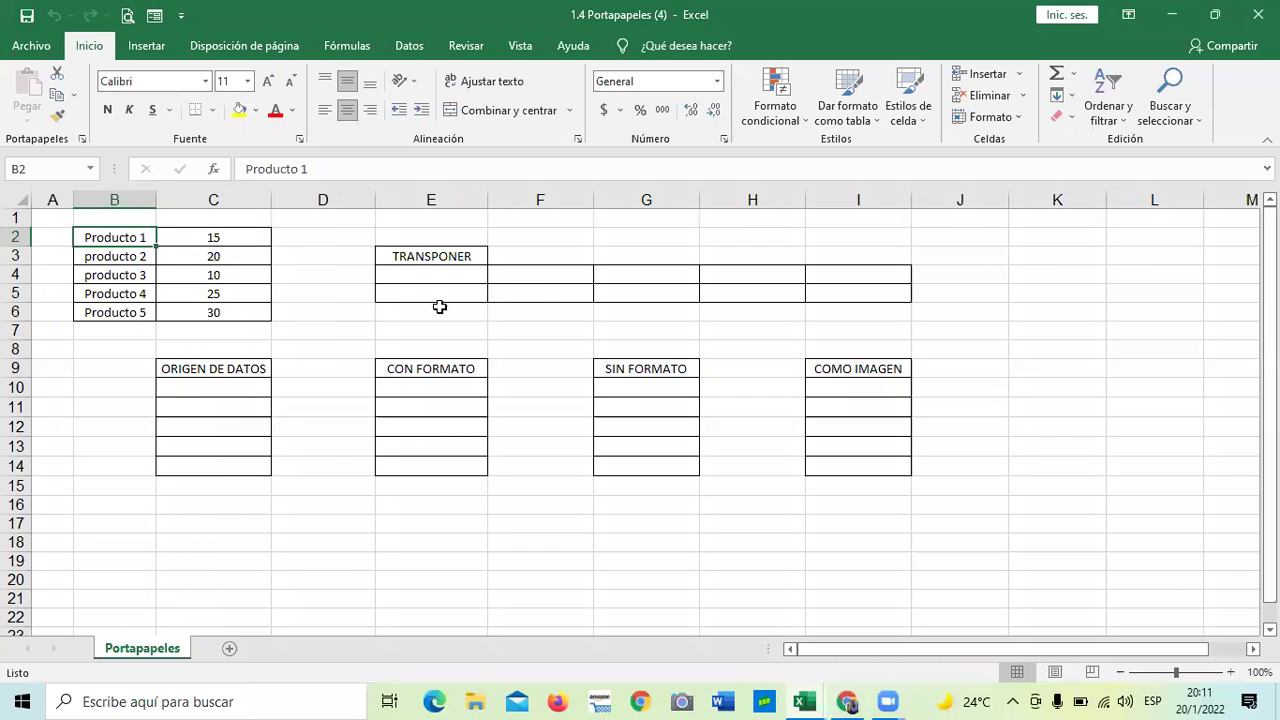
pyautogui.click(104, 362)
pyautogui.moveTo(134, 237); pyautogui.dragTo(205, 309)
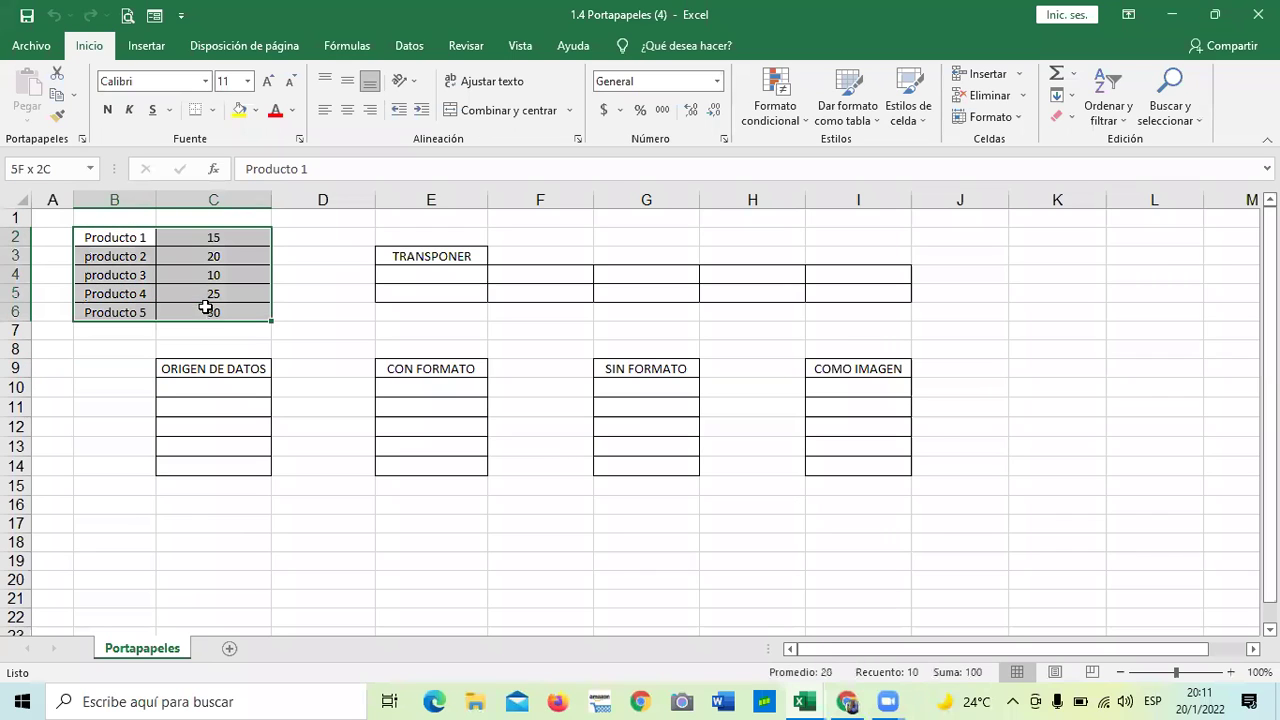
pyautogui.rightClick(196, 256)
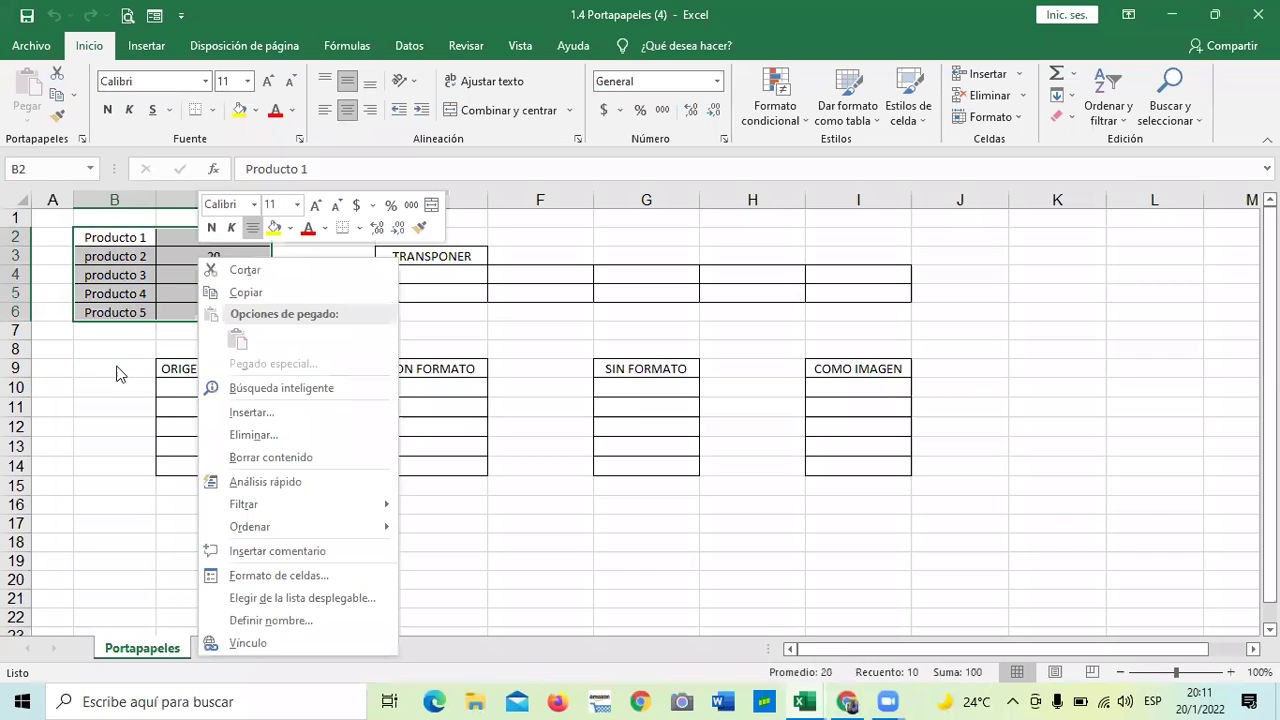
pyautogui.press('Escape')
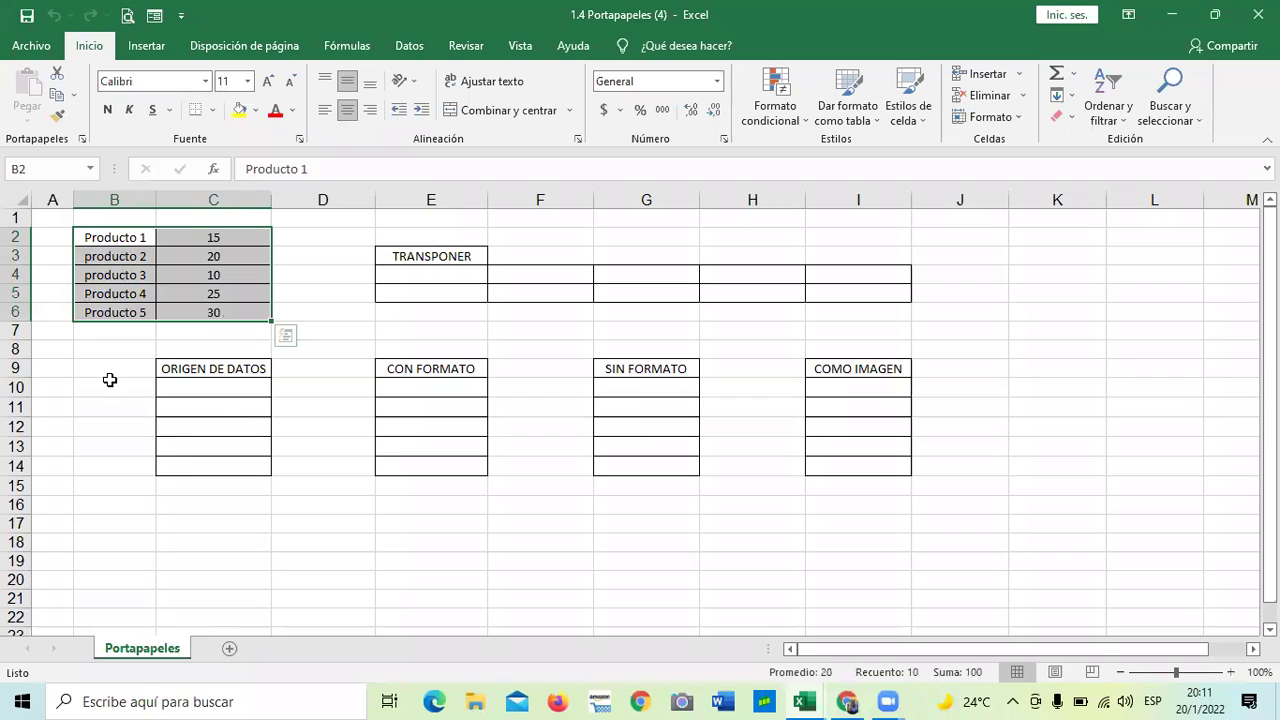
pyautogui.click(216, 544)
pyautogui.moveTo(127, 234); pyautogui.dragTo(209, 317)
pyautogui.click(101, 416)
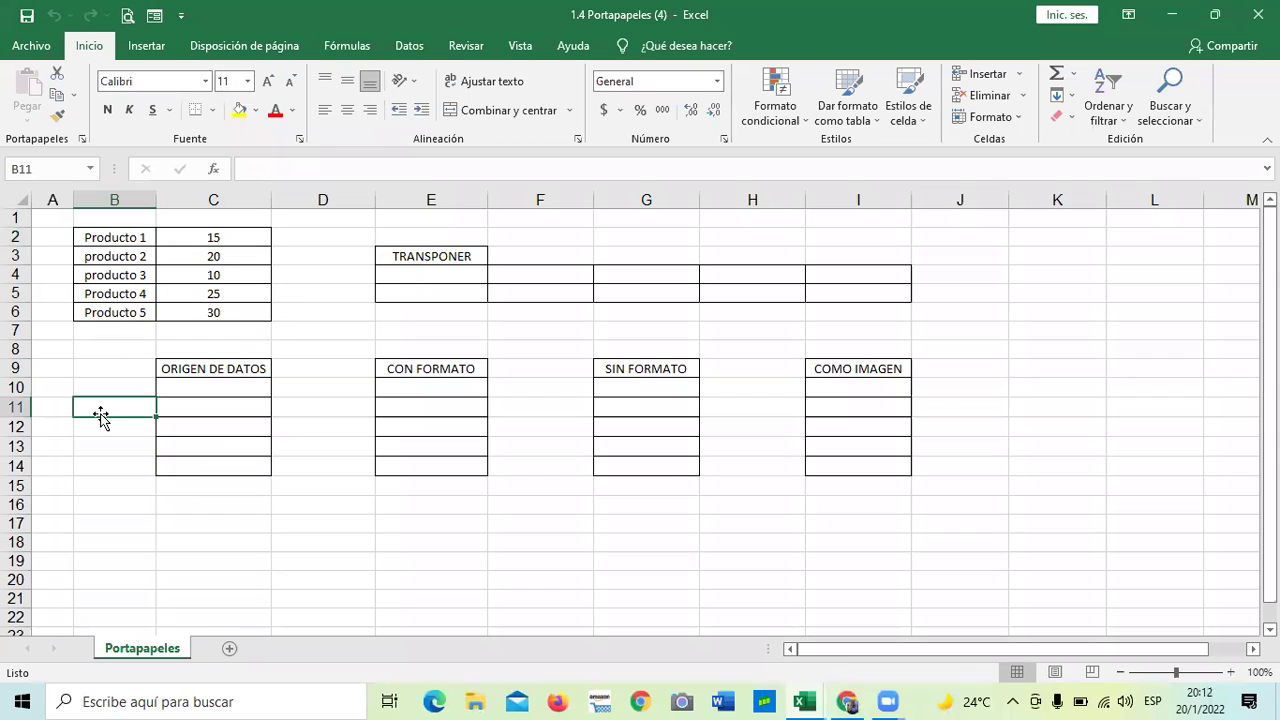
pyautogui.click(341, 563)
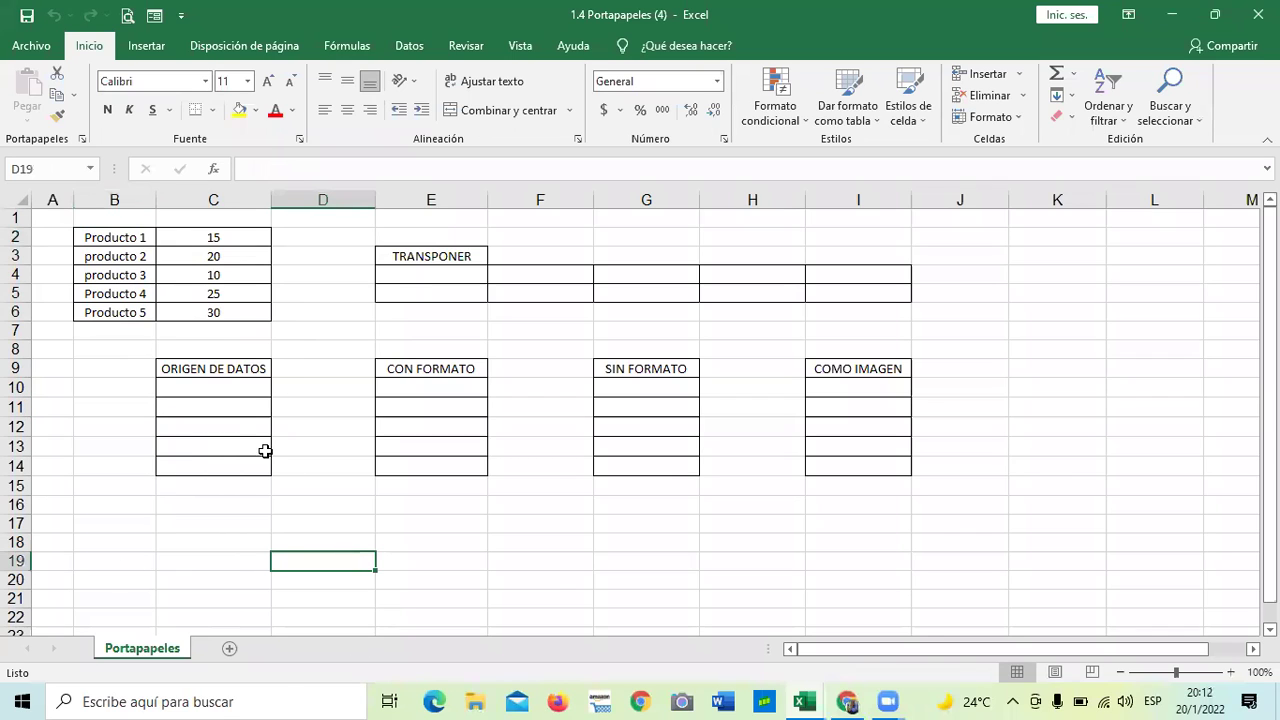
# Examine the copy commands available for the product table in B2:C6
pyautogui.moveTo(143, 240); pyautogui.dragTo(216, 307)
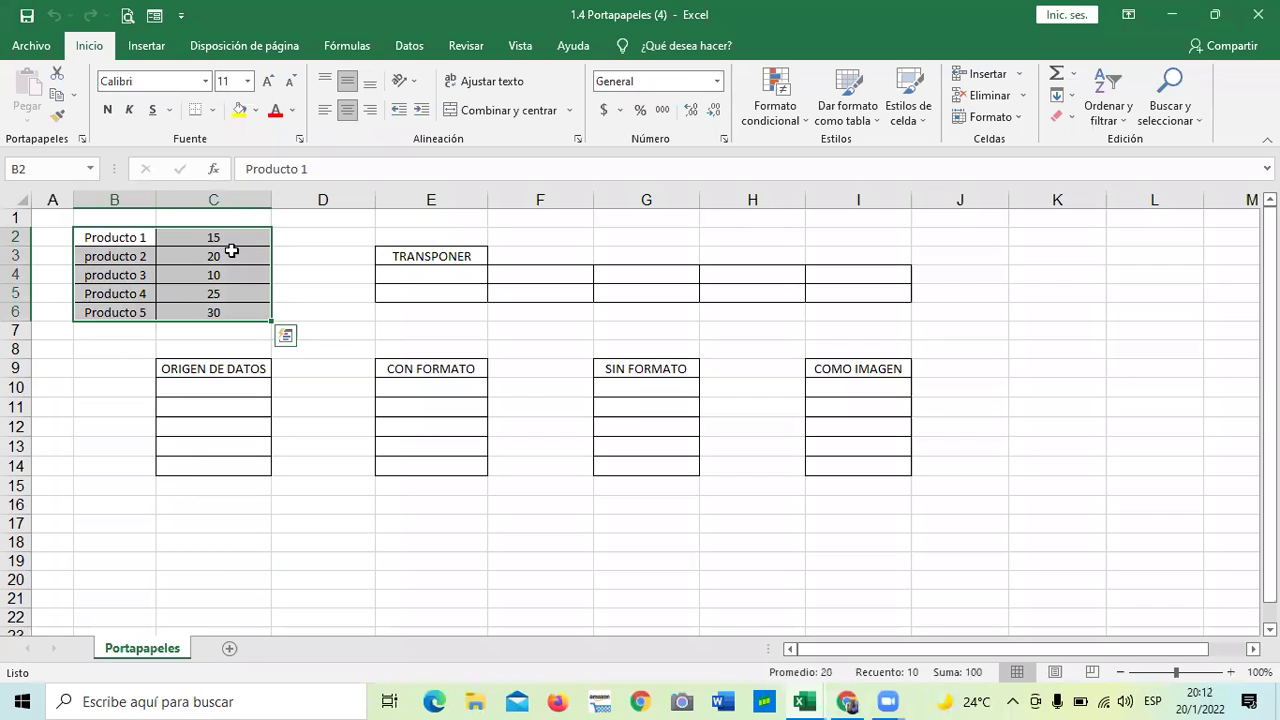
pyautogui.rightClick(173, 240)
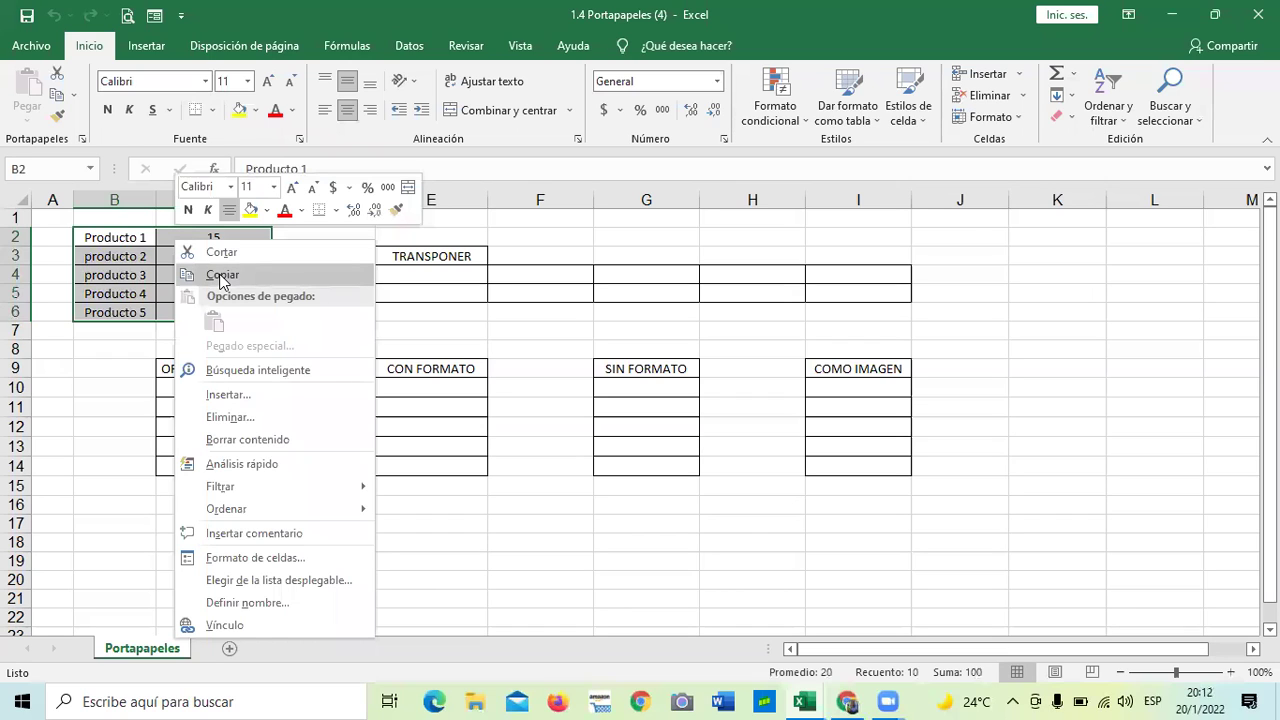
pyautogui.click(84, 408)
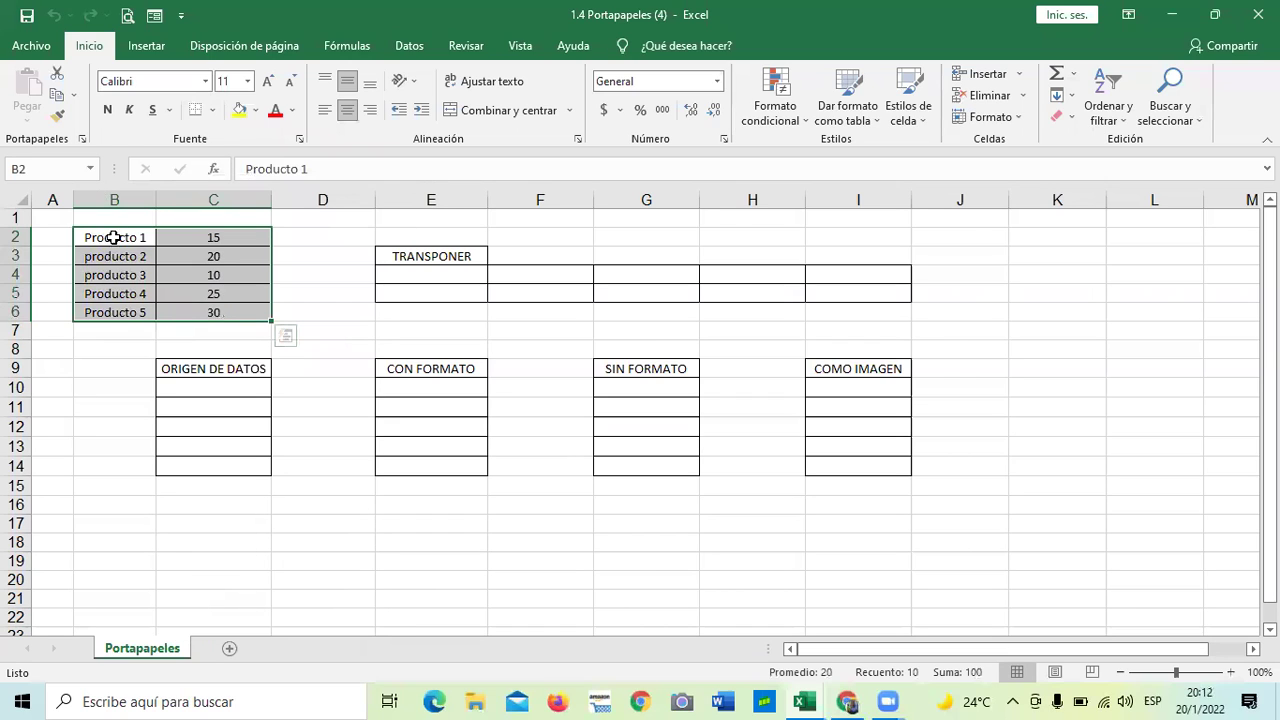
pyautogui.moveTo(120, 238); pyautogui.dragTo(203, 311)
pyautogui.click(58, 100)
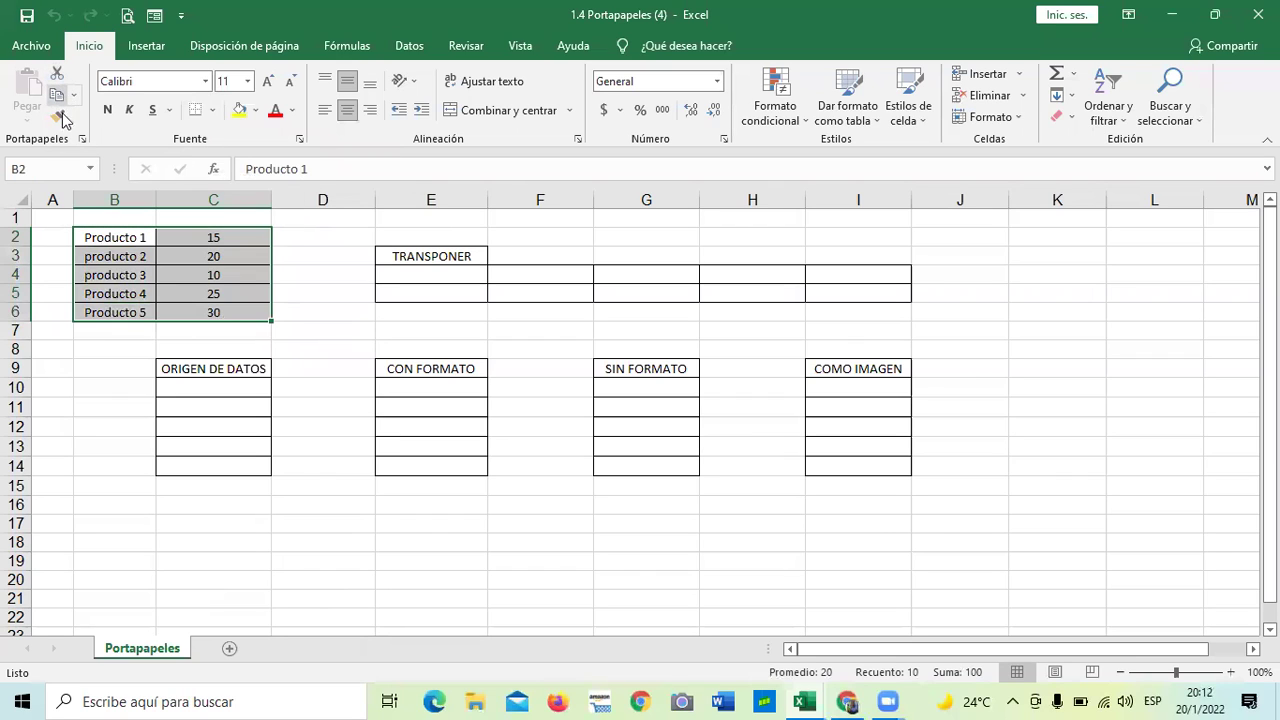
pyautogui.click(300, 290)
pyautogui.moveTo(138, 238); pyautogui.dragTo(237, 312)
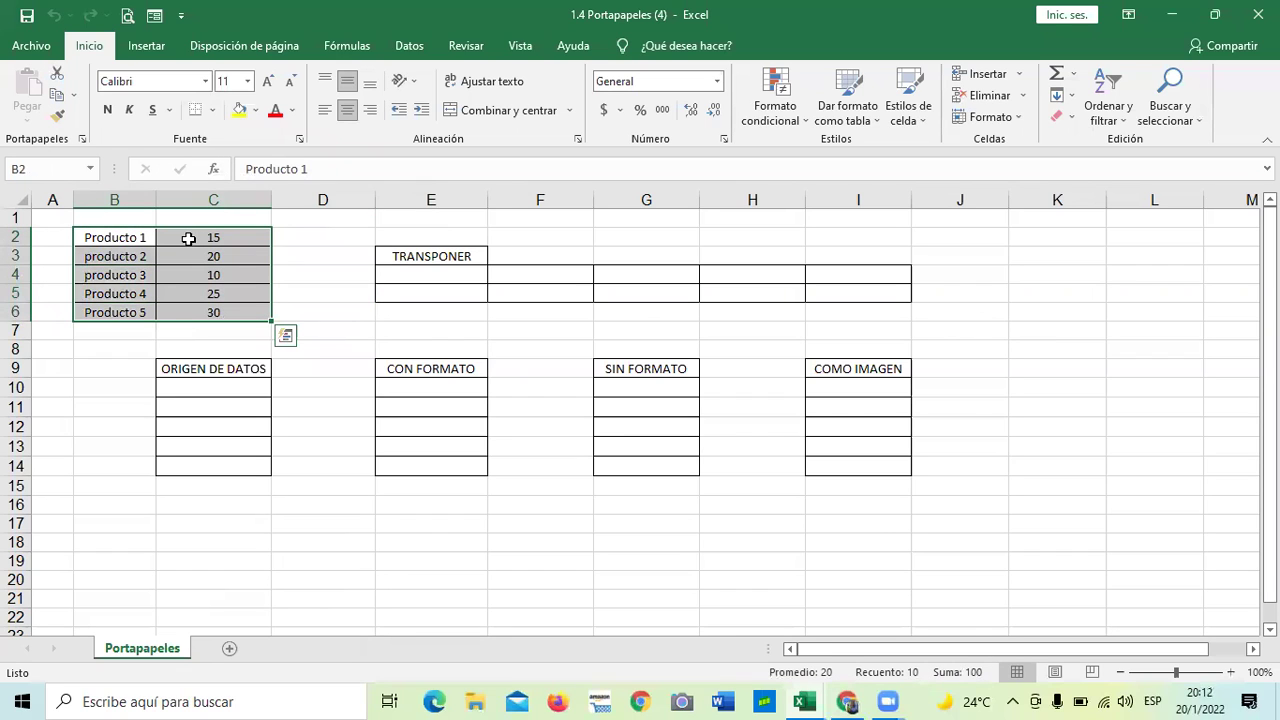
pyautogui.rightClick(190, 245)
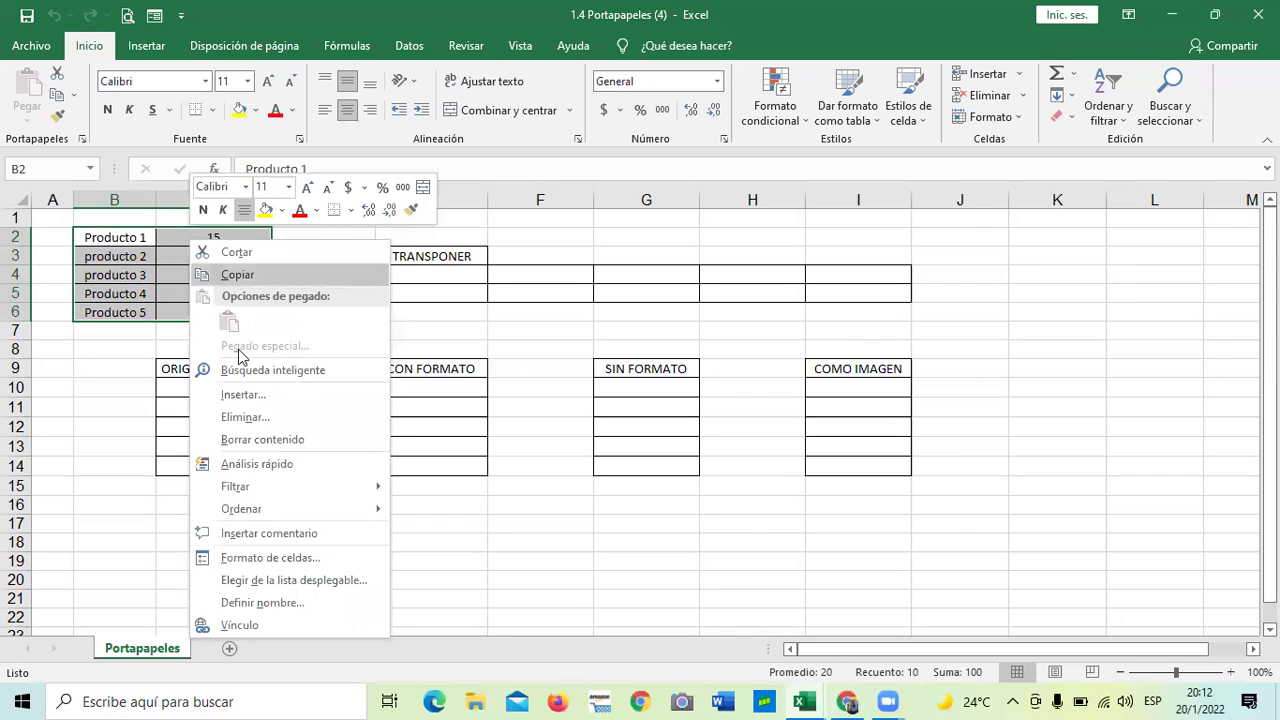
pyautogui.press('Escape')
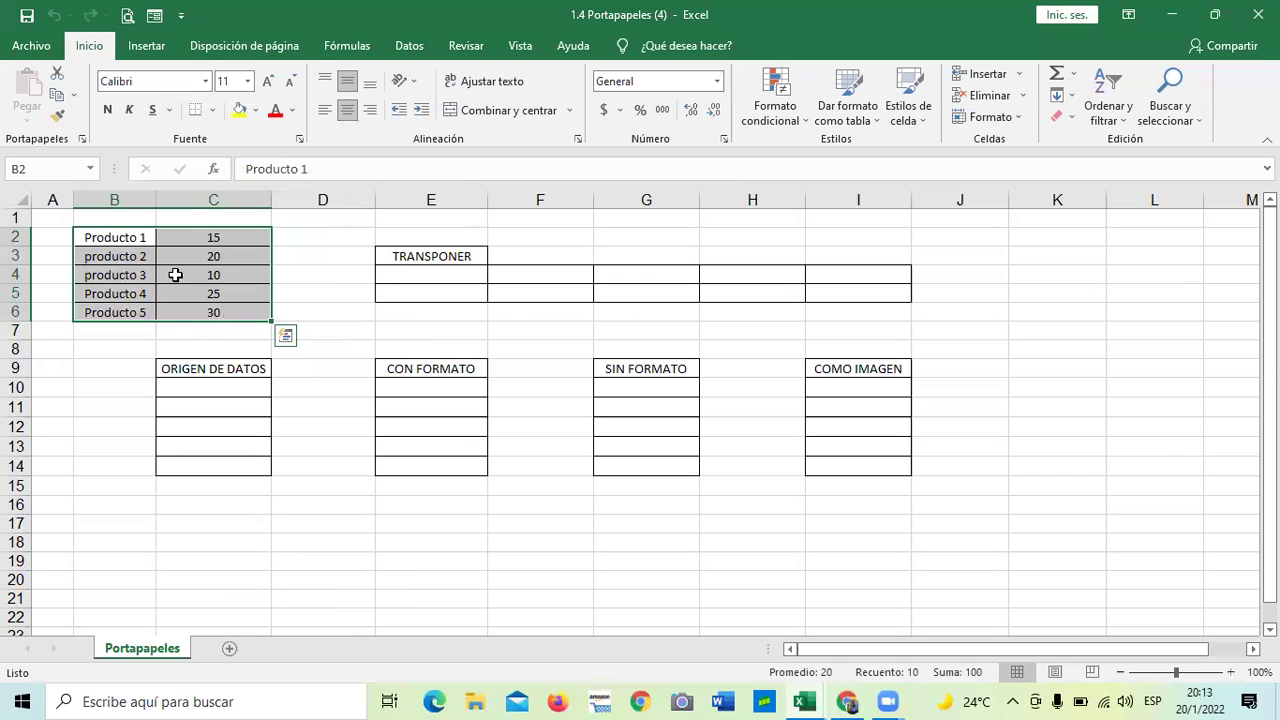
# Copy the product table B2:C6 and paste it transposed into the TRANSPONER block starting at E4
pyautogui.click(384, 560)
pyautogui.moveTo(133, 238); pyautogui.dragTo(214, 314)
pyautogui.rightClick(185, 263)
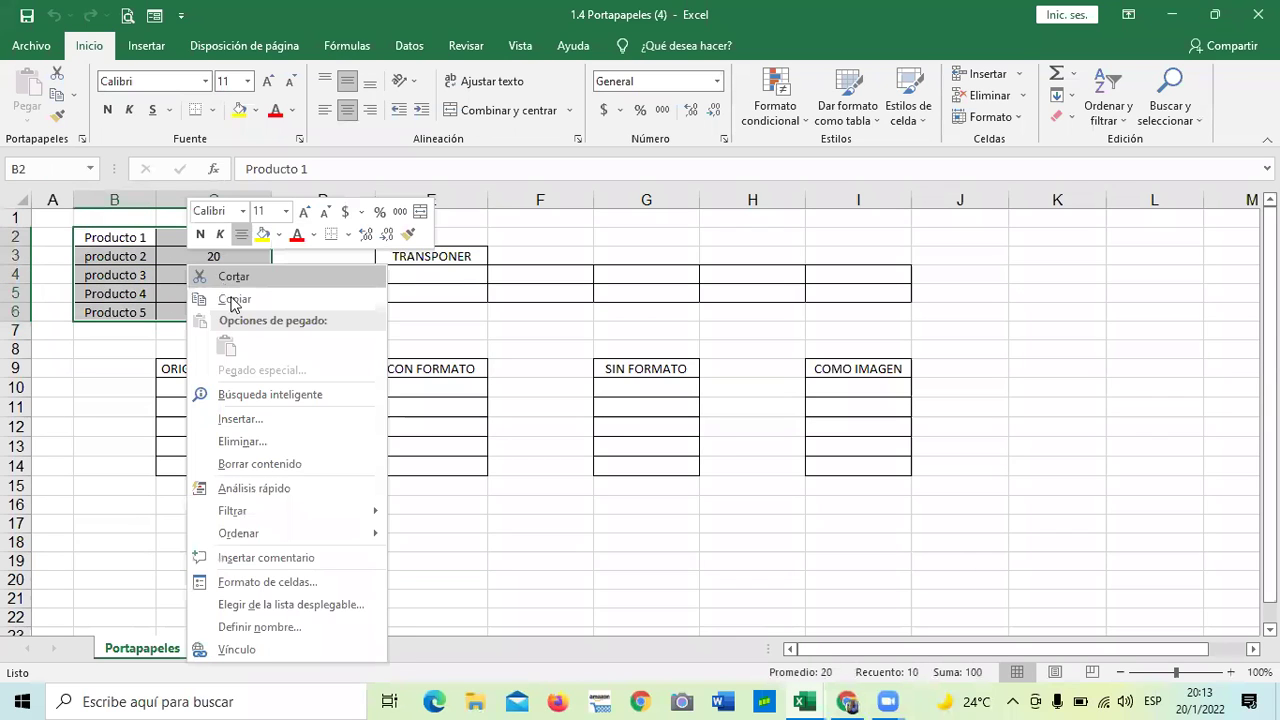
pyautogui.click(250, 297)
pyautogui.click(435, 272)
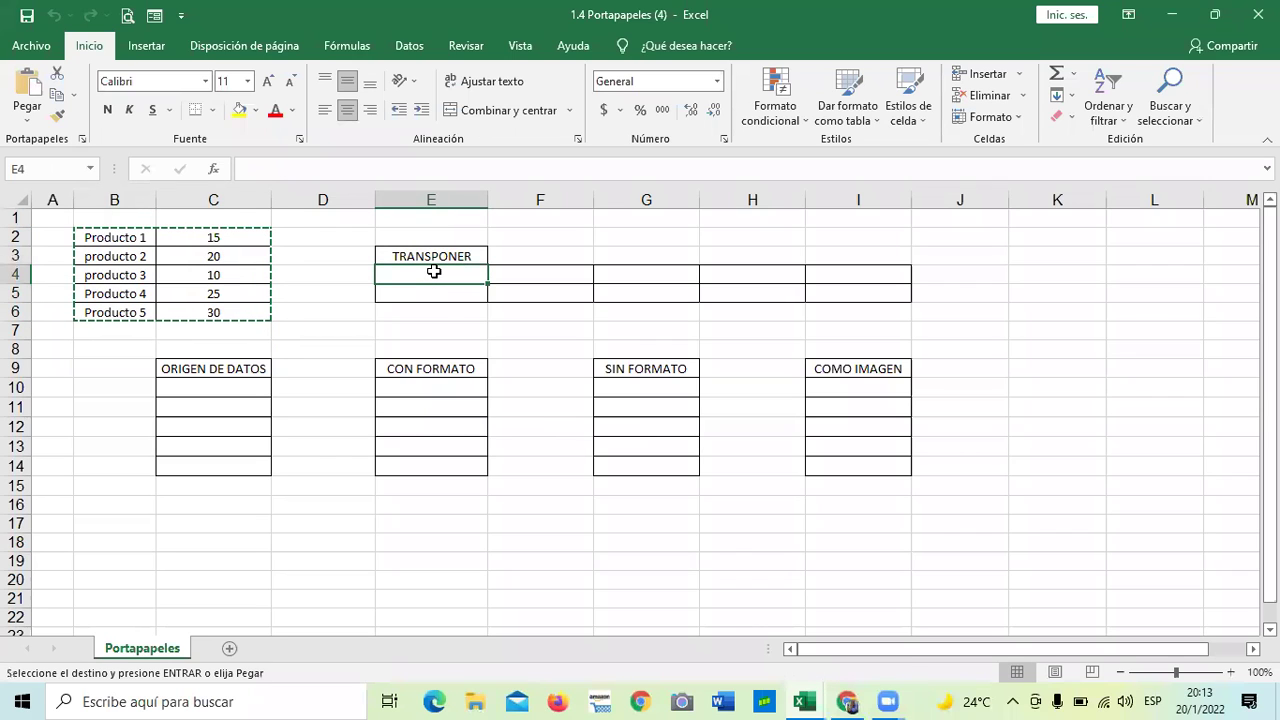
pyautogui.rightClick(437, 279)
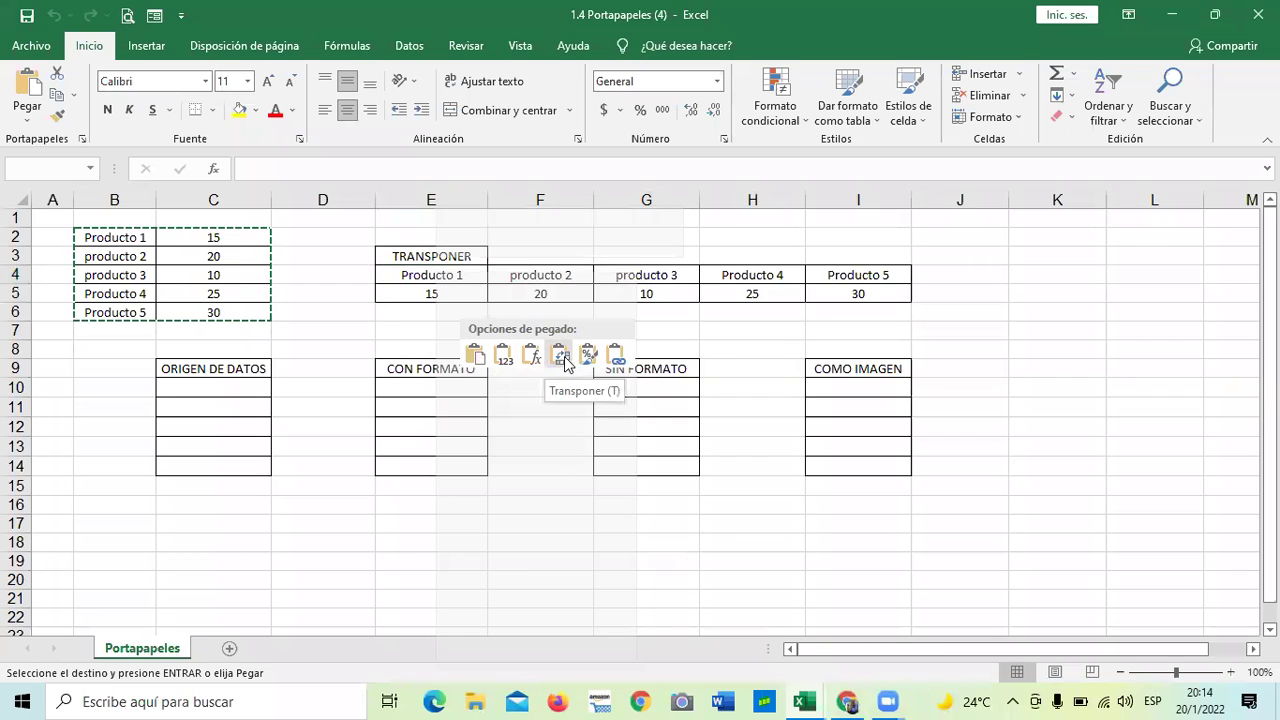
pyautogui.click(563, 356)
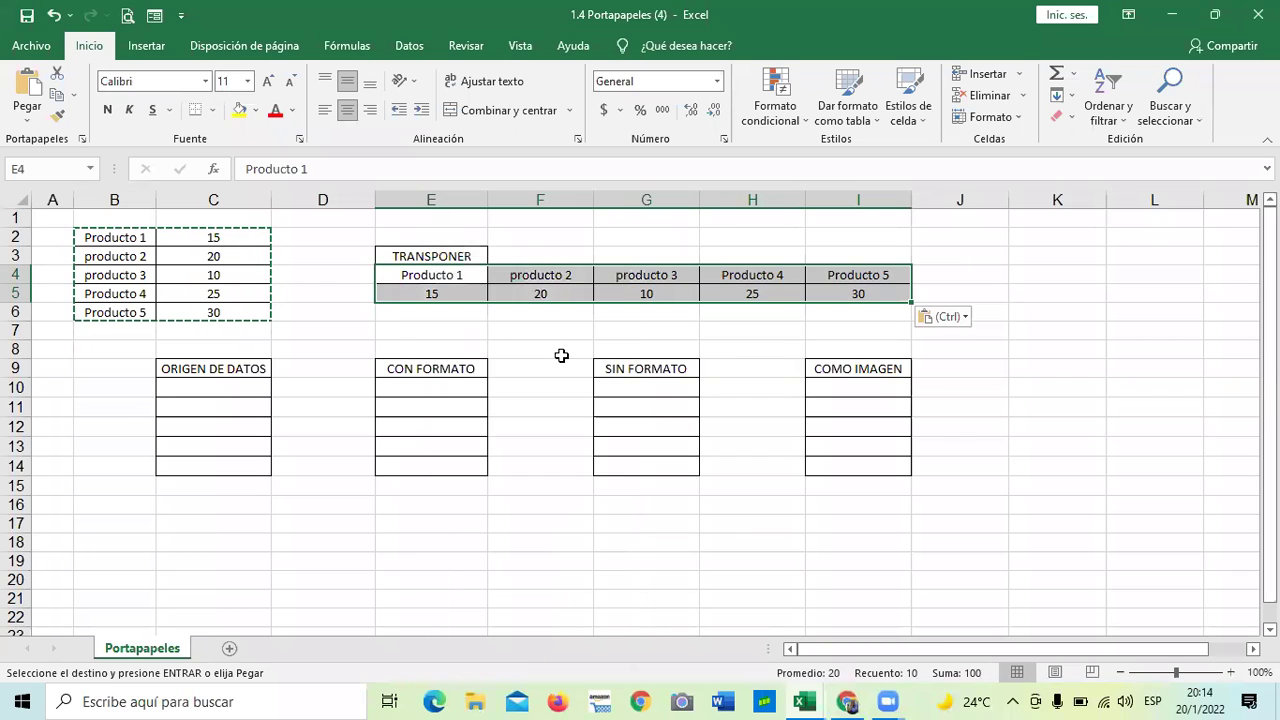
pyautogui.press('Escape')
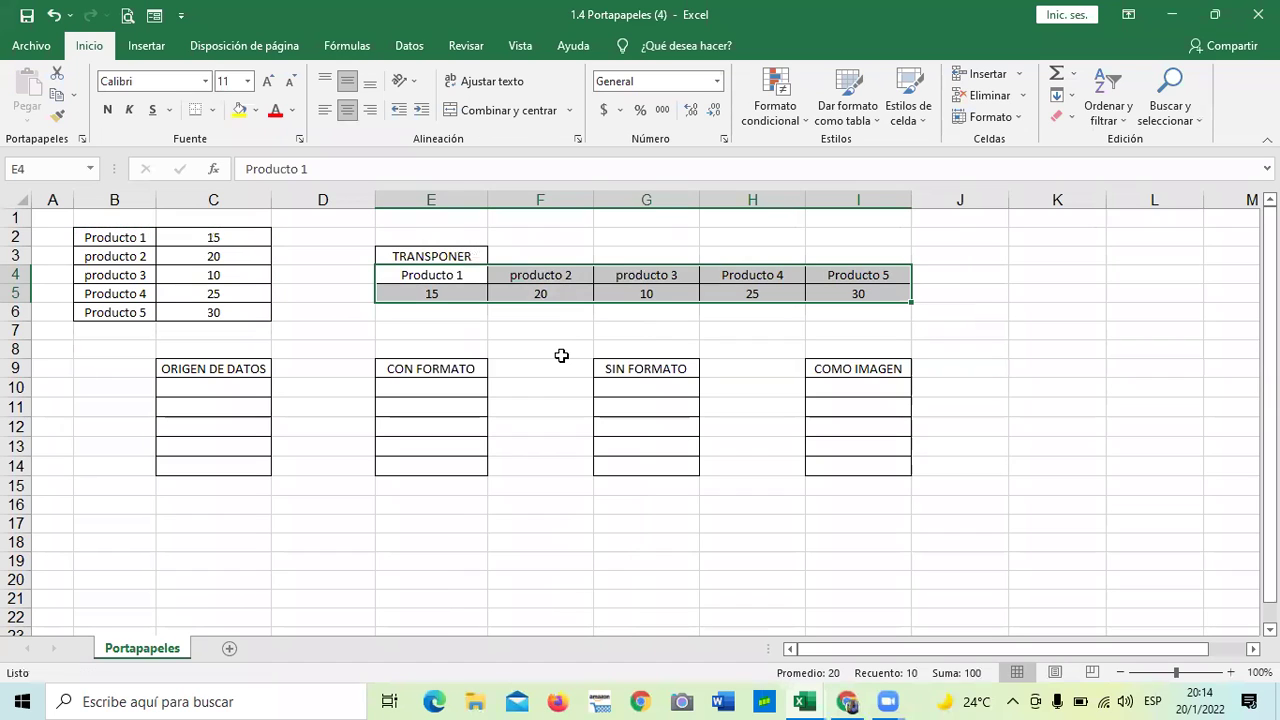
pyautogui.click(711, 541)
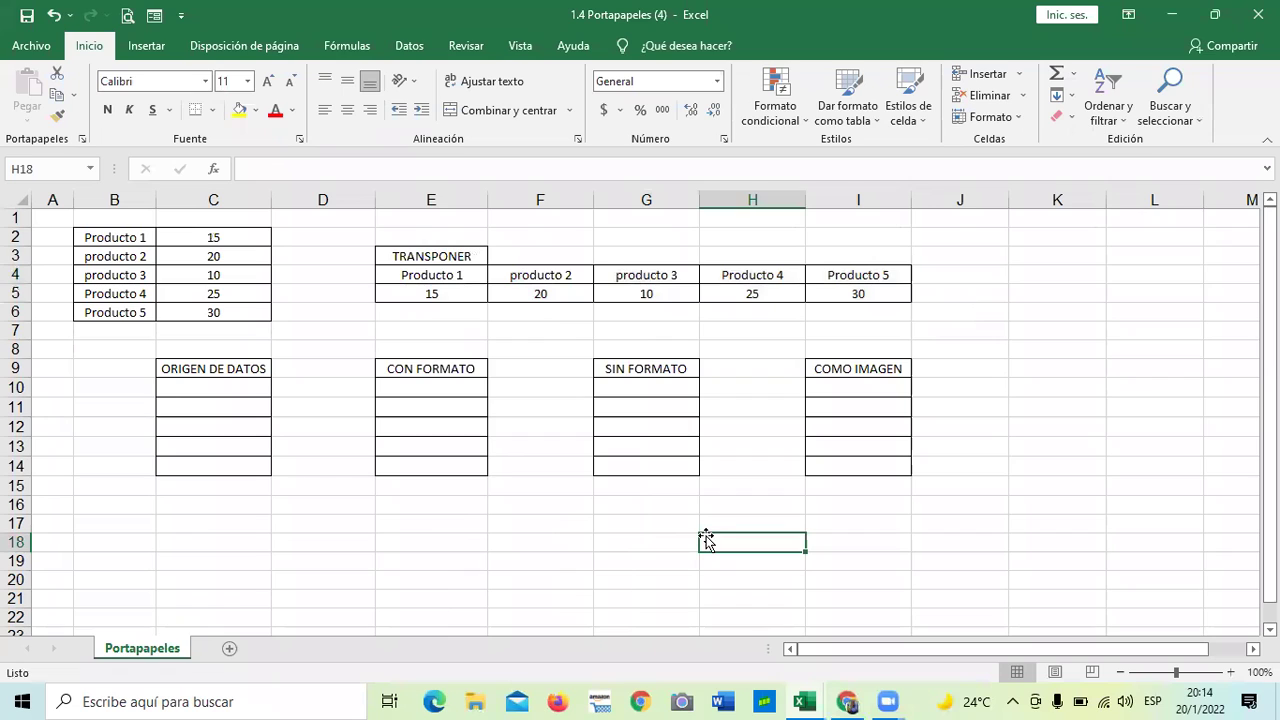
pyautogui.click(340, 522)
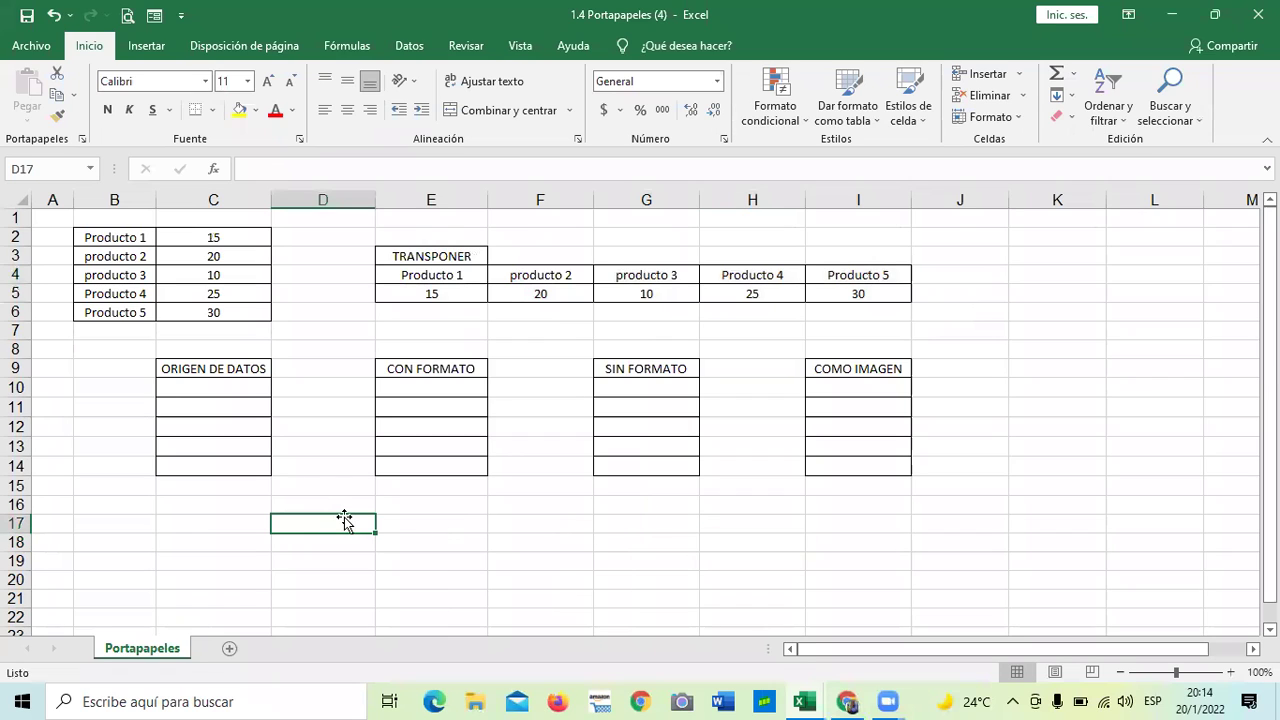
pyautogui.click(463, 543)
# Enter 25 in C10 under ORIGEN DE DATOS and give it the accounting format with a dollar sign
pyautogui.click(230, 391)
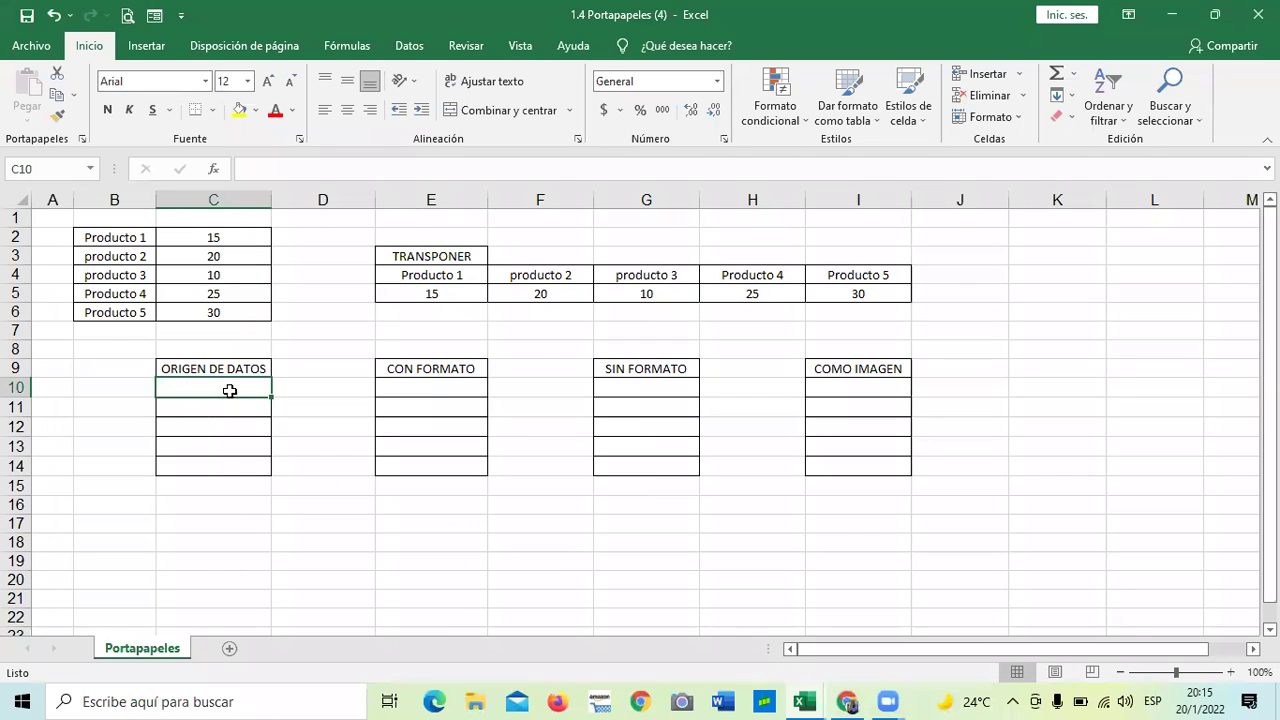
pyautogui.click(231, 541)
pyautogui.click(198, 387)
pyautogui.write('25')
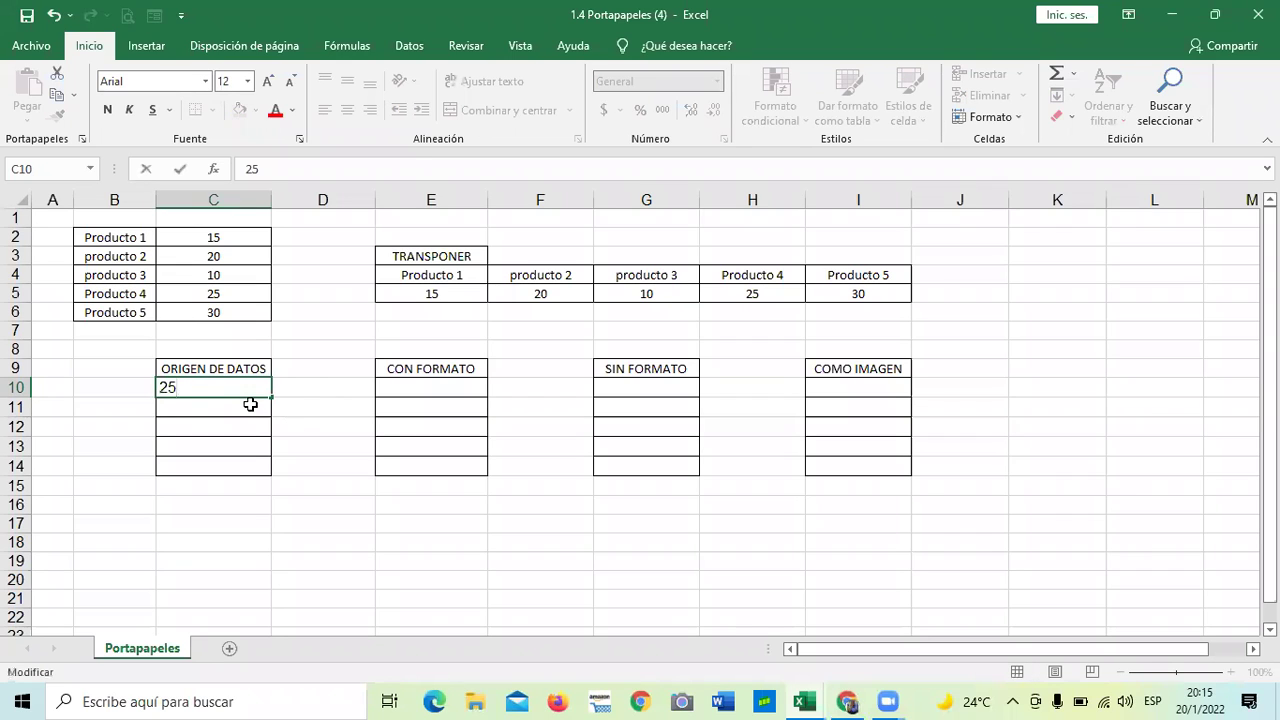
pyautogui.click(280, 518)
pyautogui.click(240, 388)
pyautogui.click(605, 112)
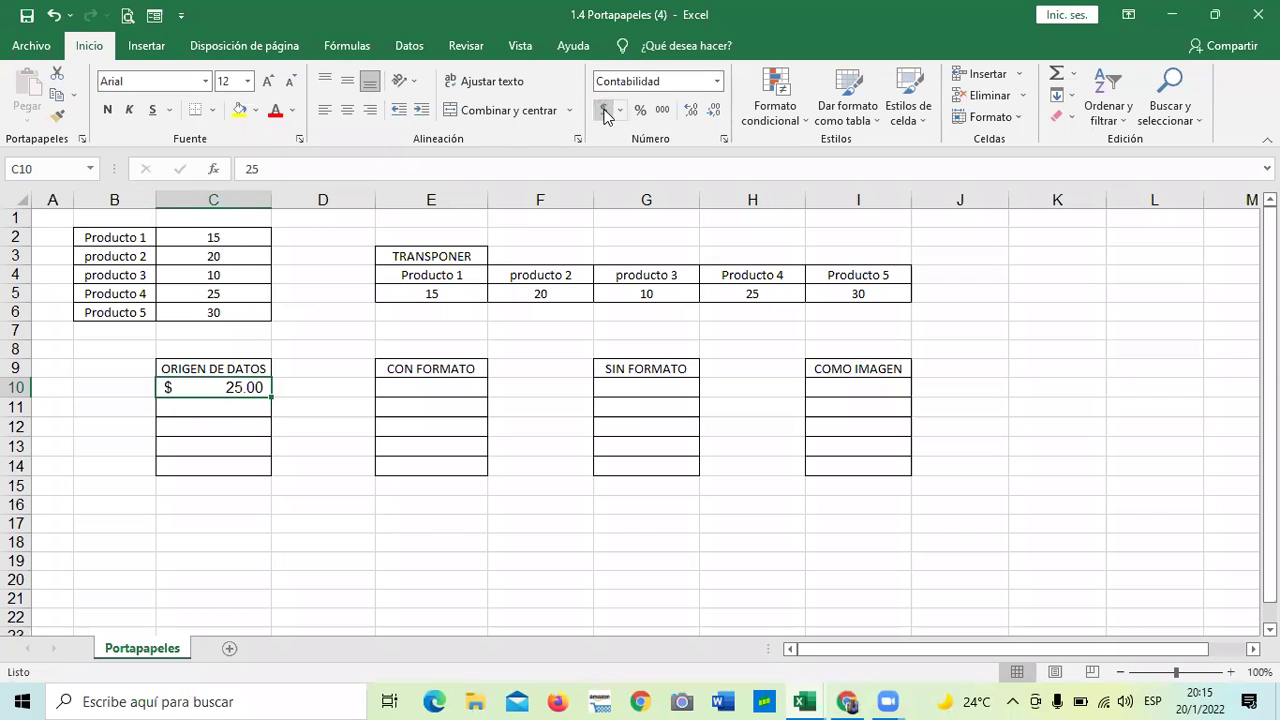
# Enter 50 in C11 under ORIGEN DE DATOS and apply the percentage format to it
pyautogui.click(235, 410)
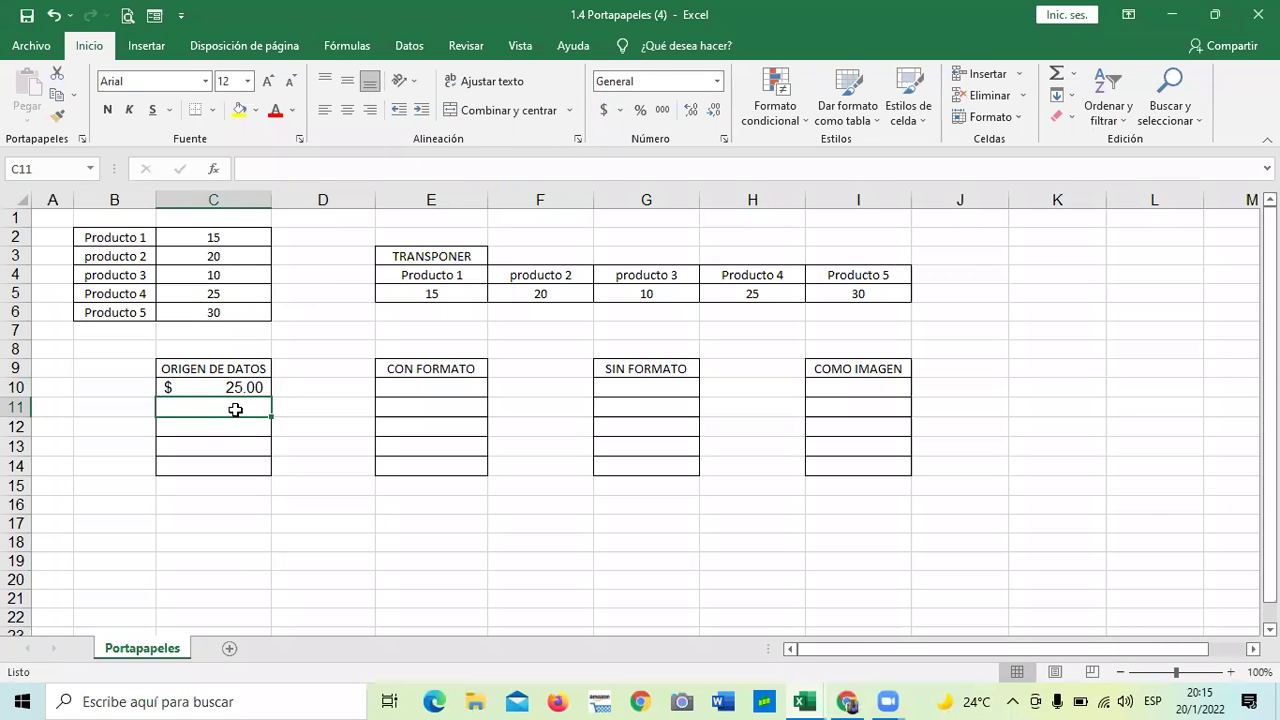
pyautogui.write('50')
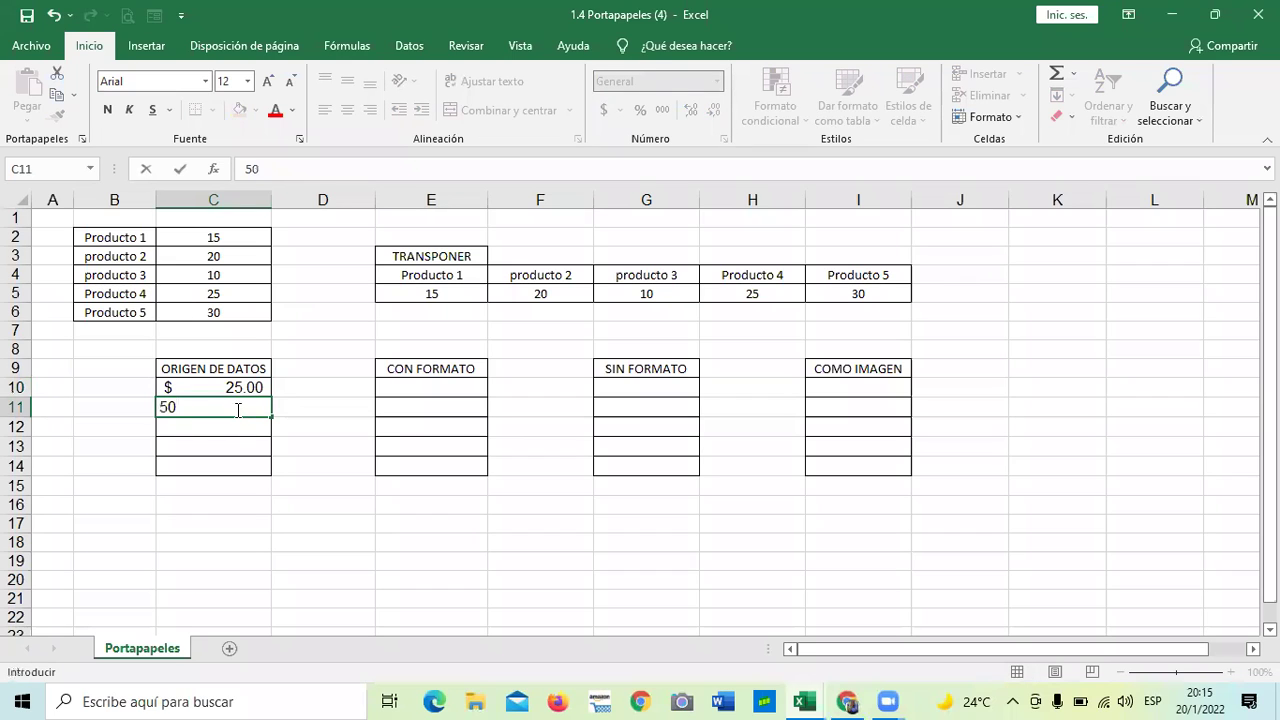
pyautogui.press('Return')
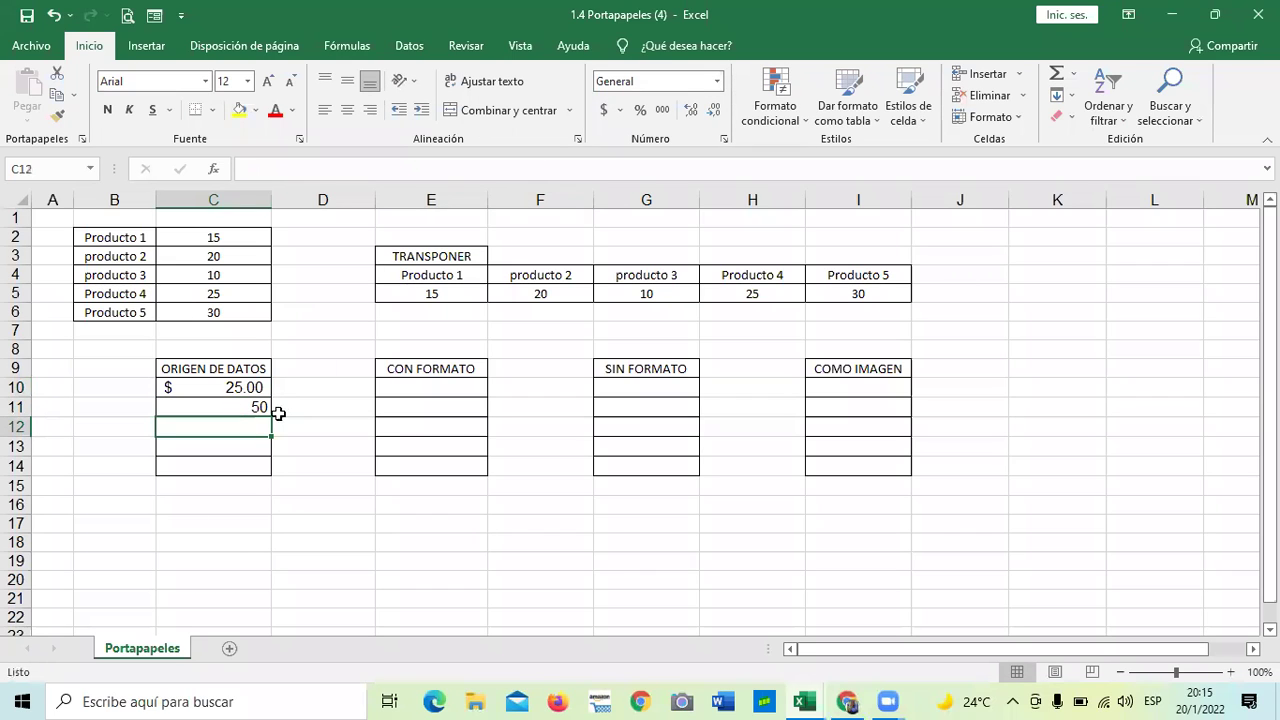
pyautogui.click(255, 405)
pyautogui.click(718, 84)
pyautogui.click(718, 84)
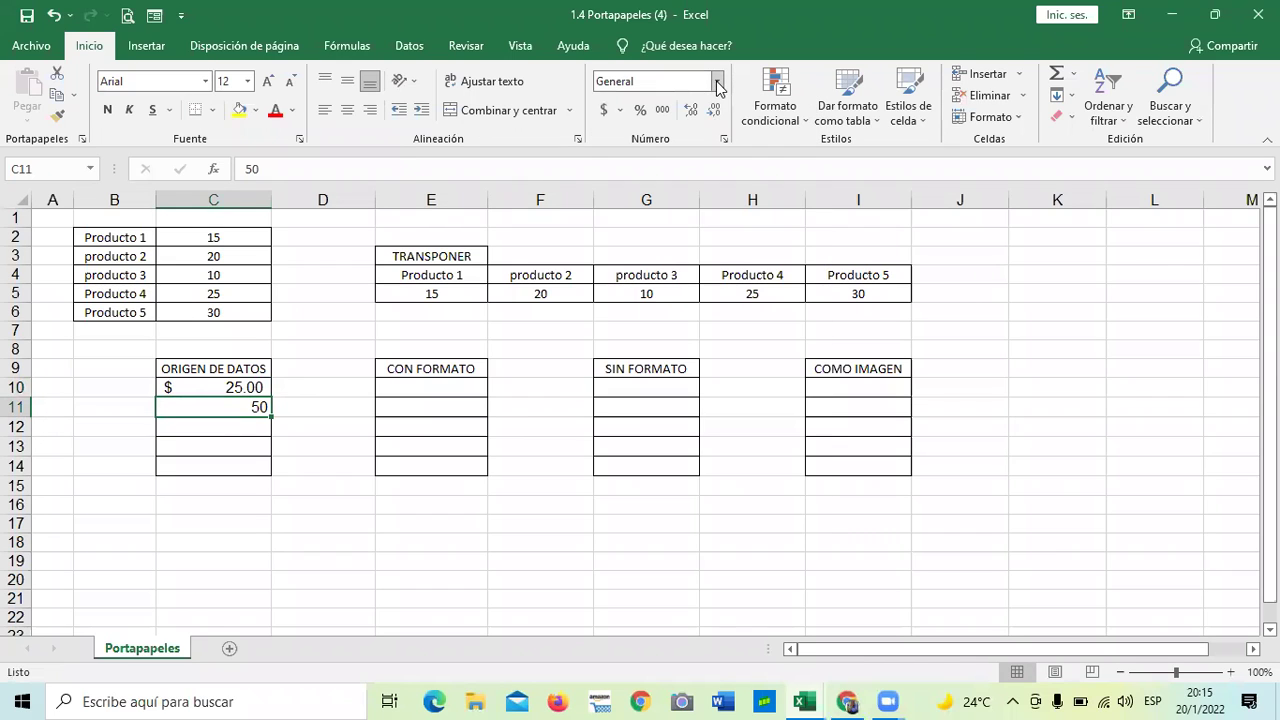
pyautogui.click(641, 110)
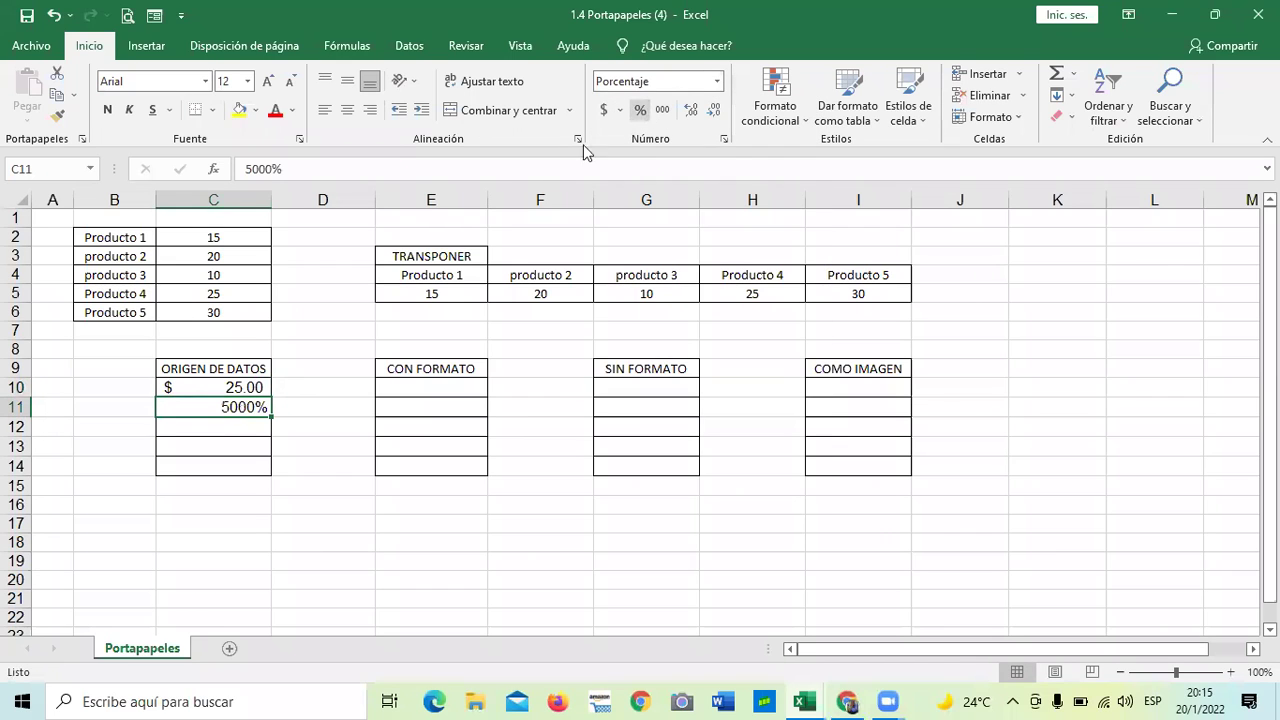
# Correct the percentage in C11 to 50%
pyautogui.doubleClick(250, 410)
pyautogui.press('Delete')
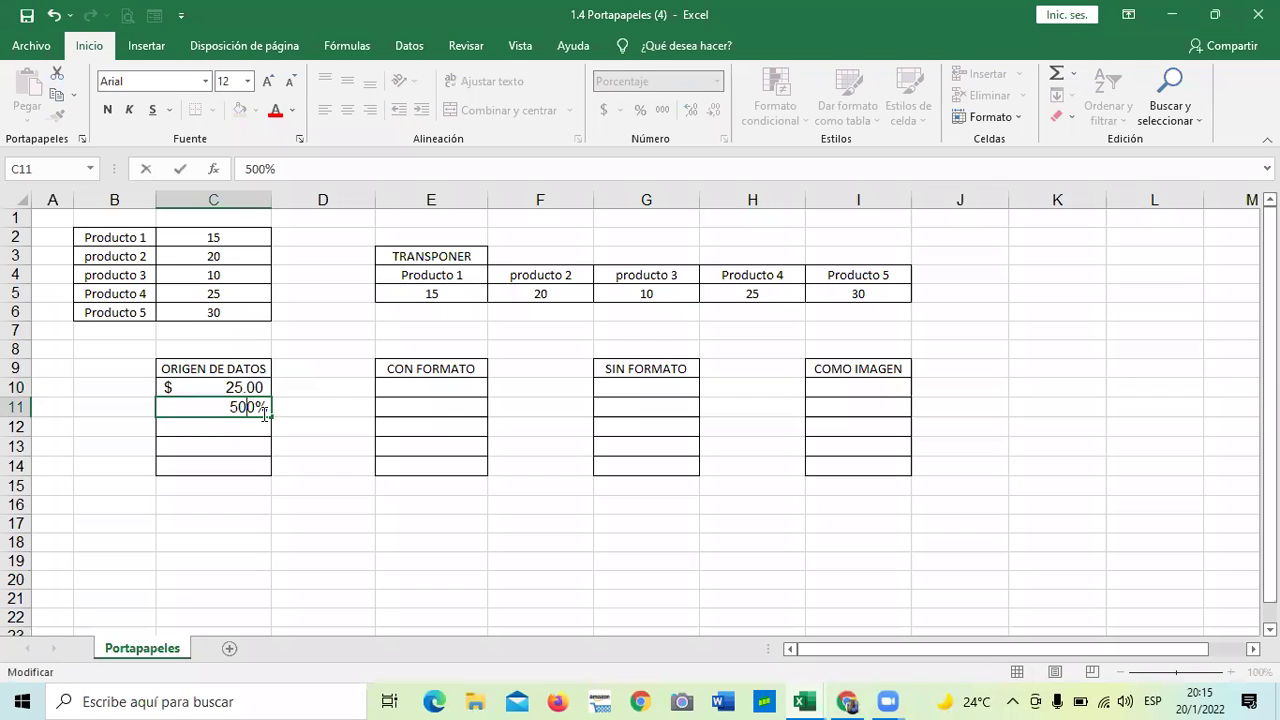
pyautogui.press('BackSpace')
pyautogui.press('Return')
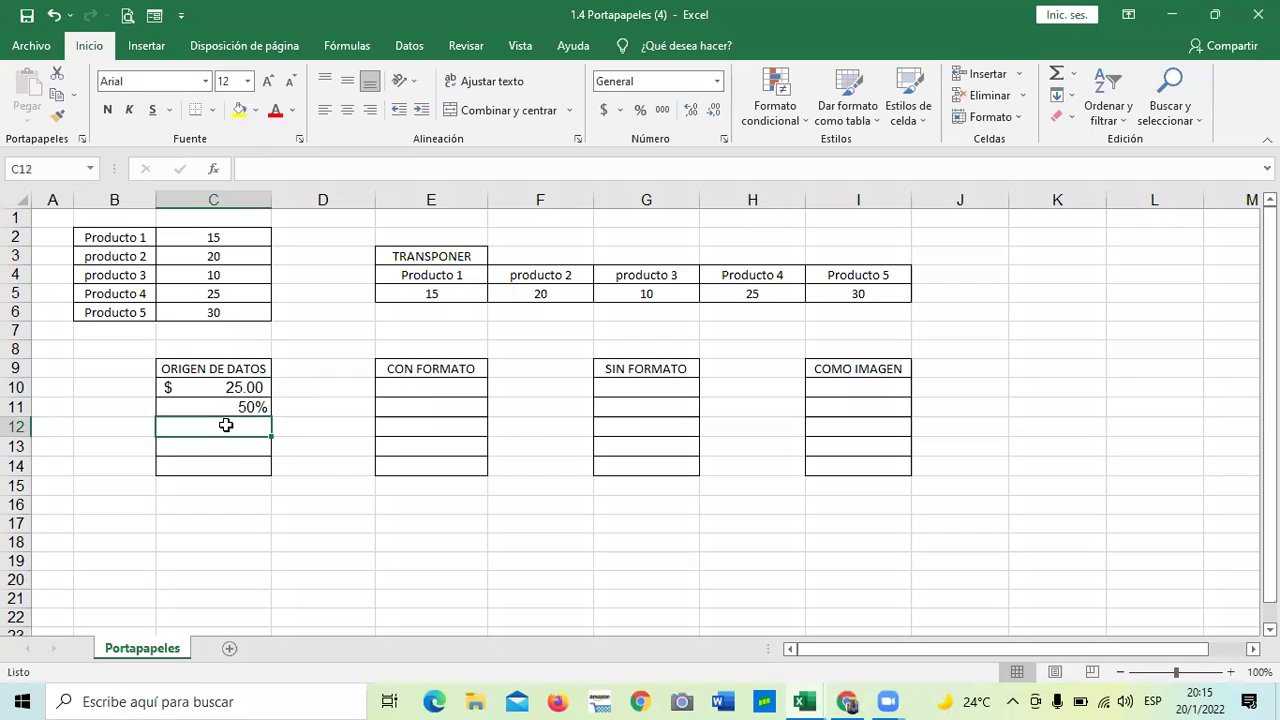
# Enter 100 in C12 under ORIGEN DE DATOS
pyautogui.write('10')
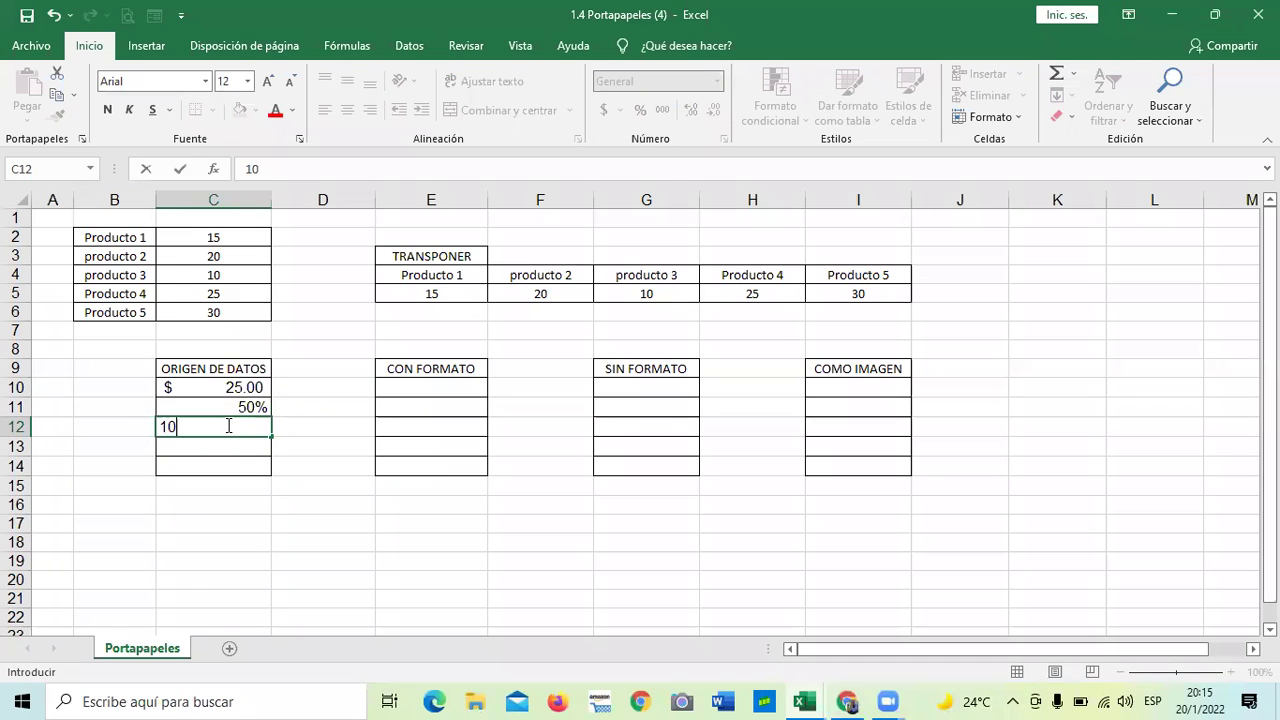
pyautogui.write('0')
pyautogui.press('Return')
# Apply the custom number format 0.00 "KM" to C12 under ORIGEN DE DATOS
pyautogui.click(222, 424)
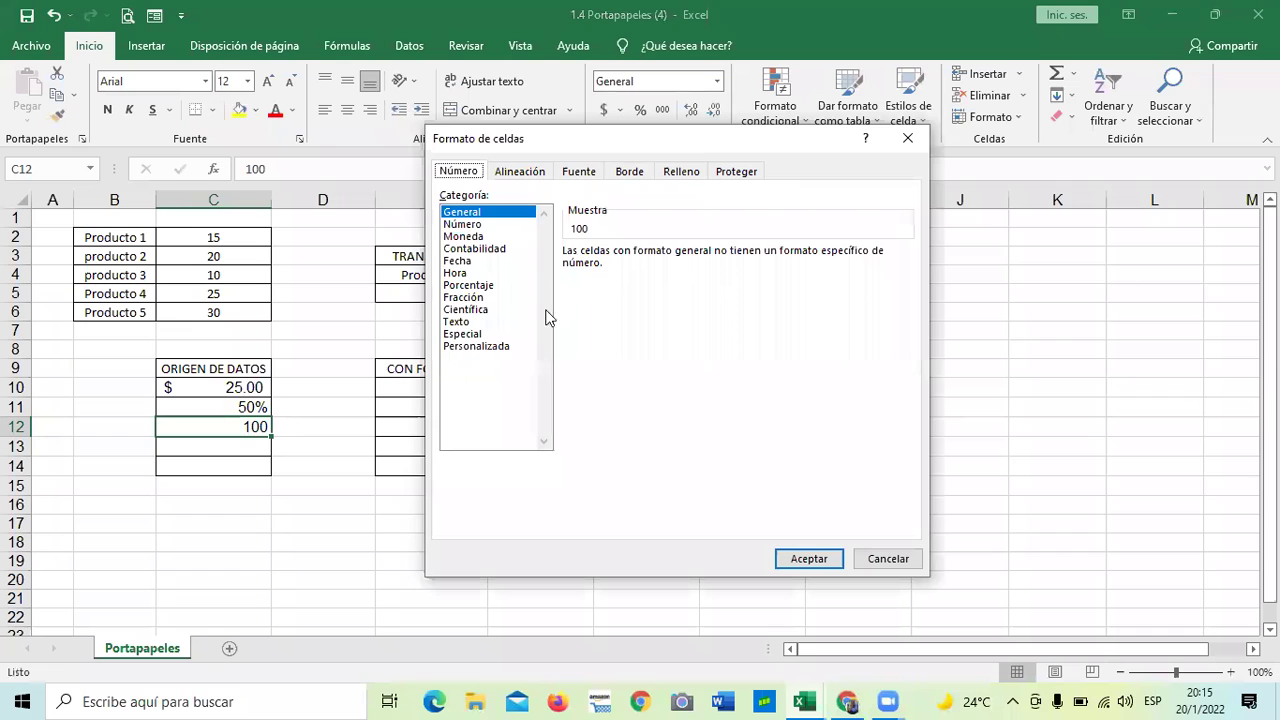
pyautogui.click(497, 346)
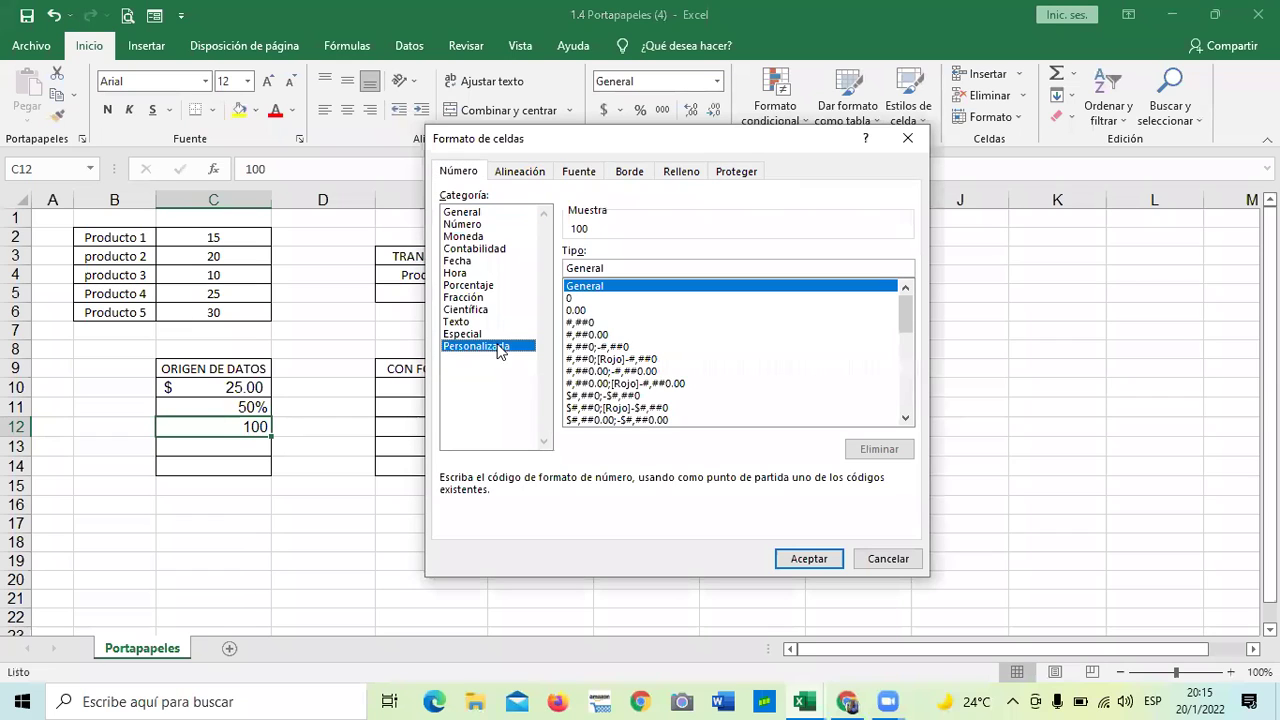
pyautogui.click(906, 419)
pyautogui.moveTo(906, 421); pyautogui.dragTo(906, 421)
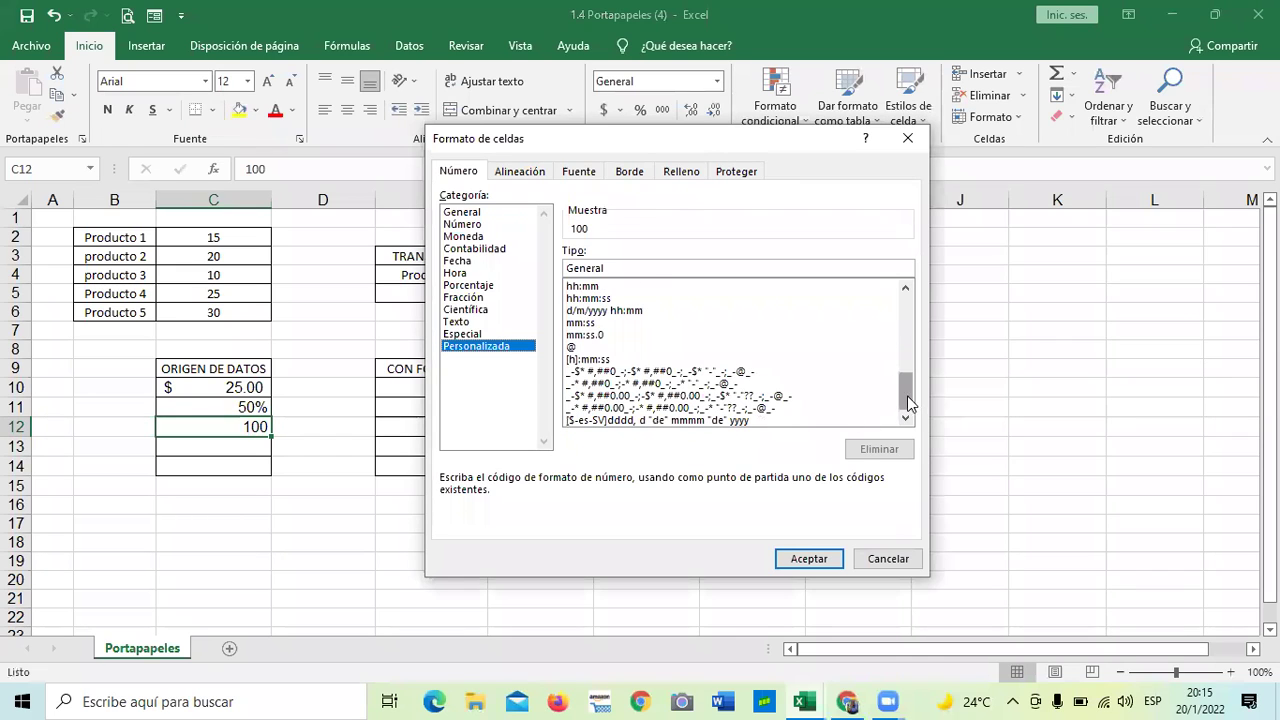
pyautogui.moveTo(907, 403); pyautogui.dragTo(909, 296)
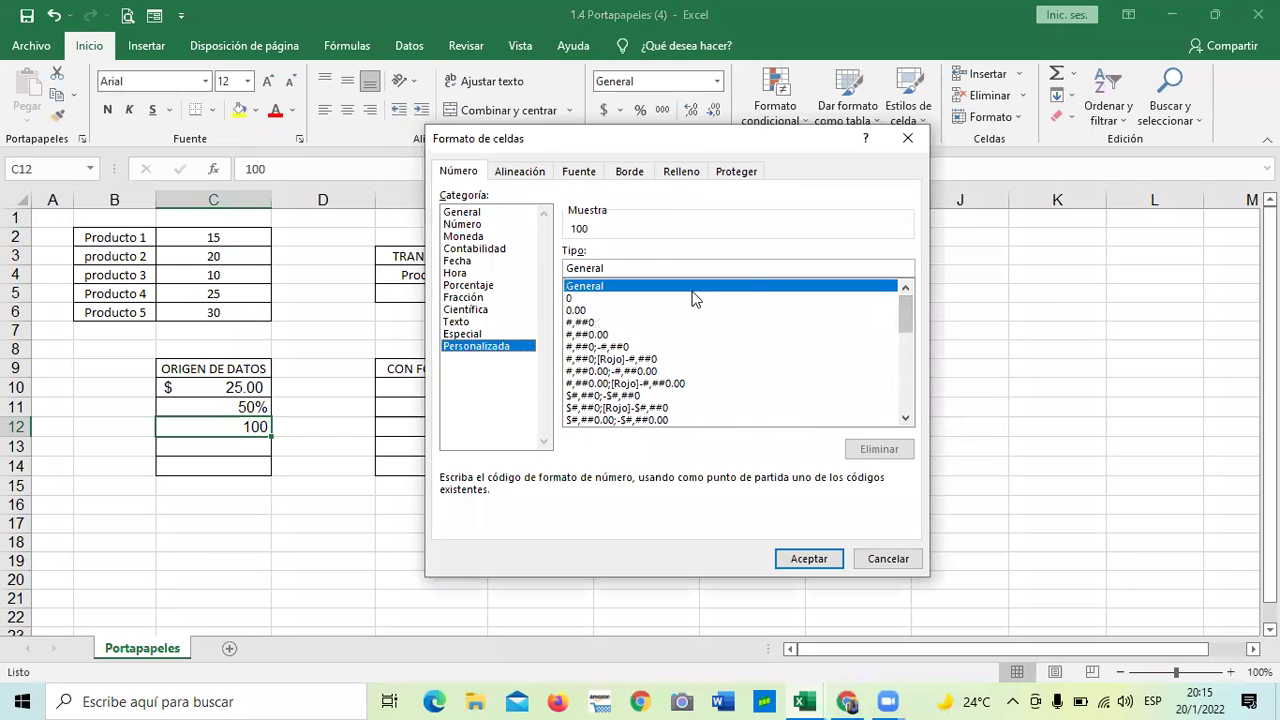
pyautogui.click(580, 310)
pyautogui.click(635, 271)
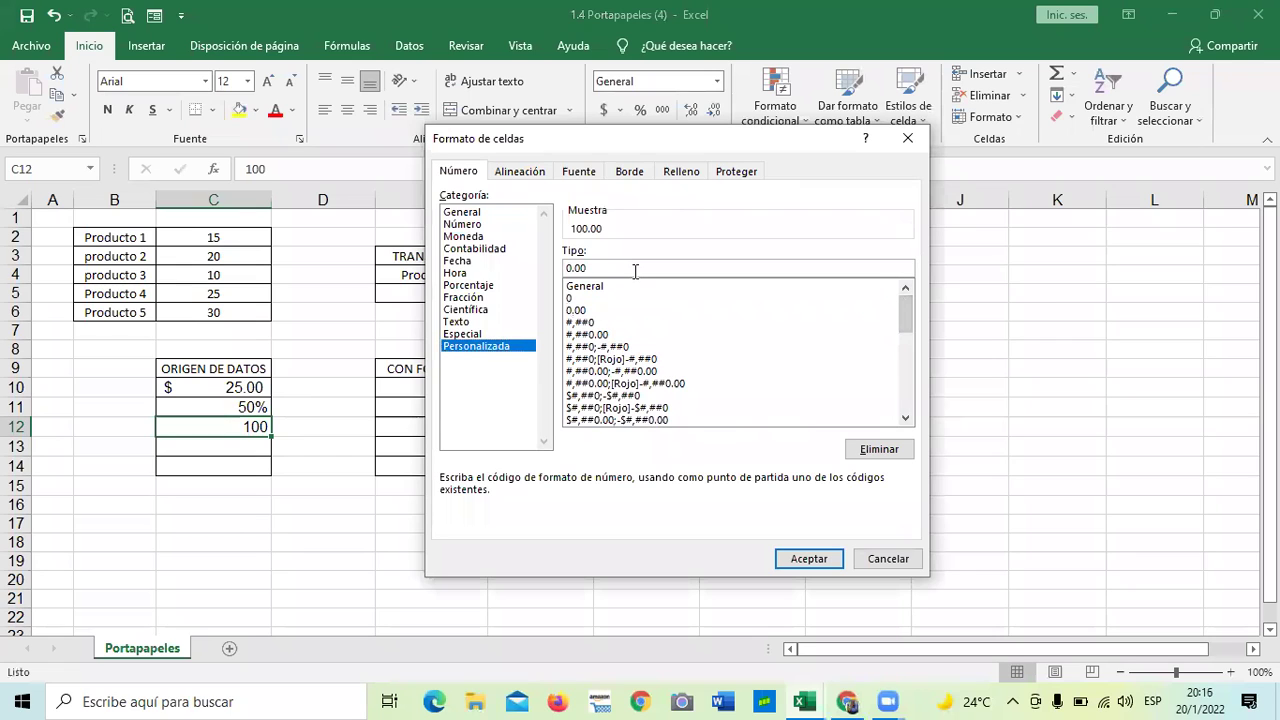
pyautogui.write('"KM"')
pyautogui.click(808, 560)
pyautogui.click(777, 515)
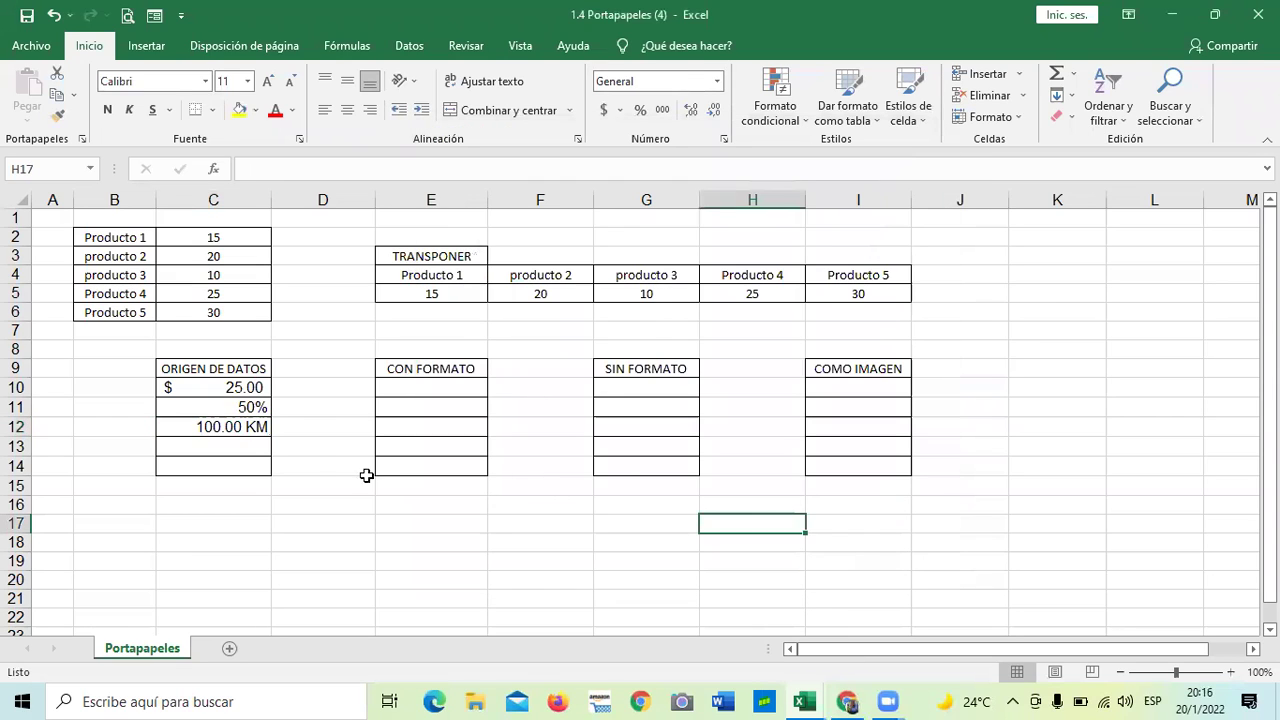
# Enter 200 in C13 under ORIGEN DE DATOS and fill the cell with yellow
pyautogui.click(249, 446)
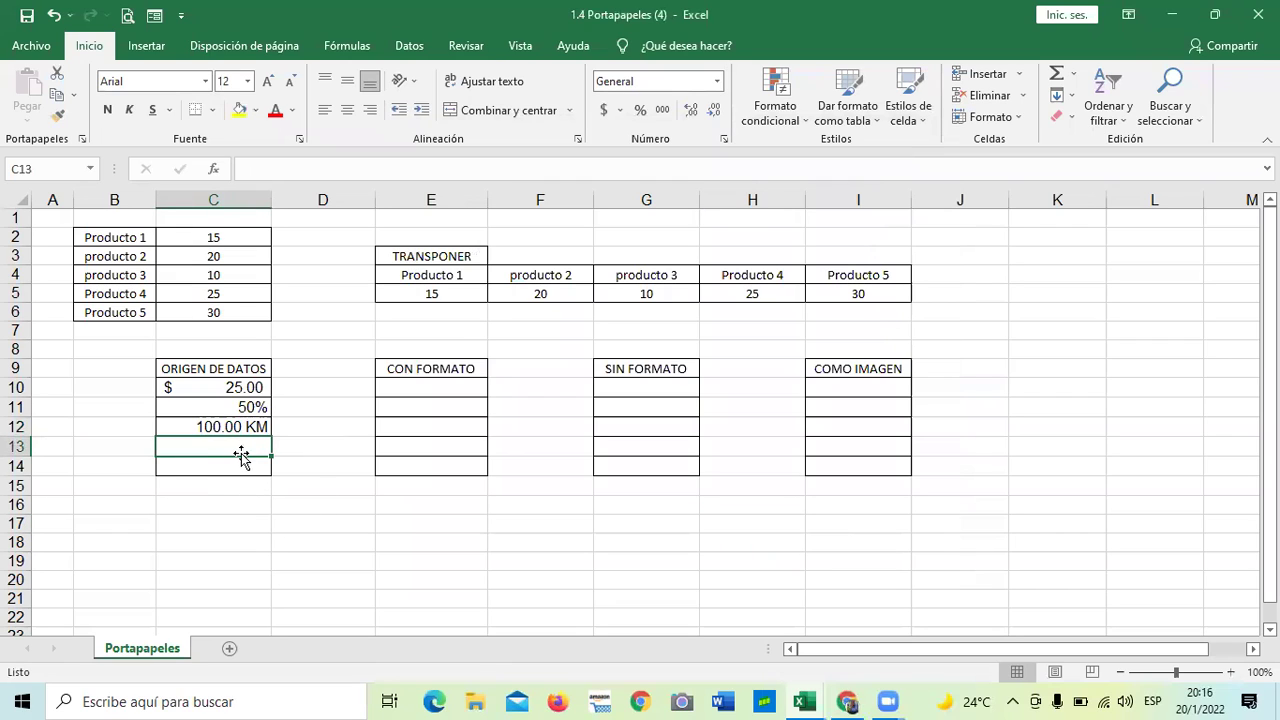
pyautogui.write('200')
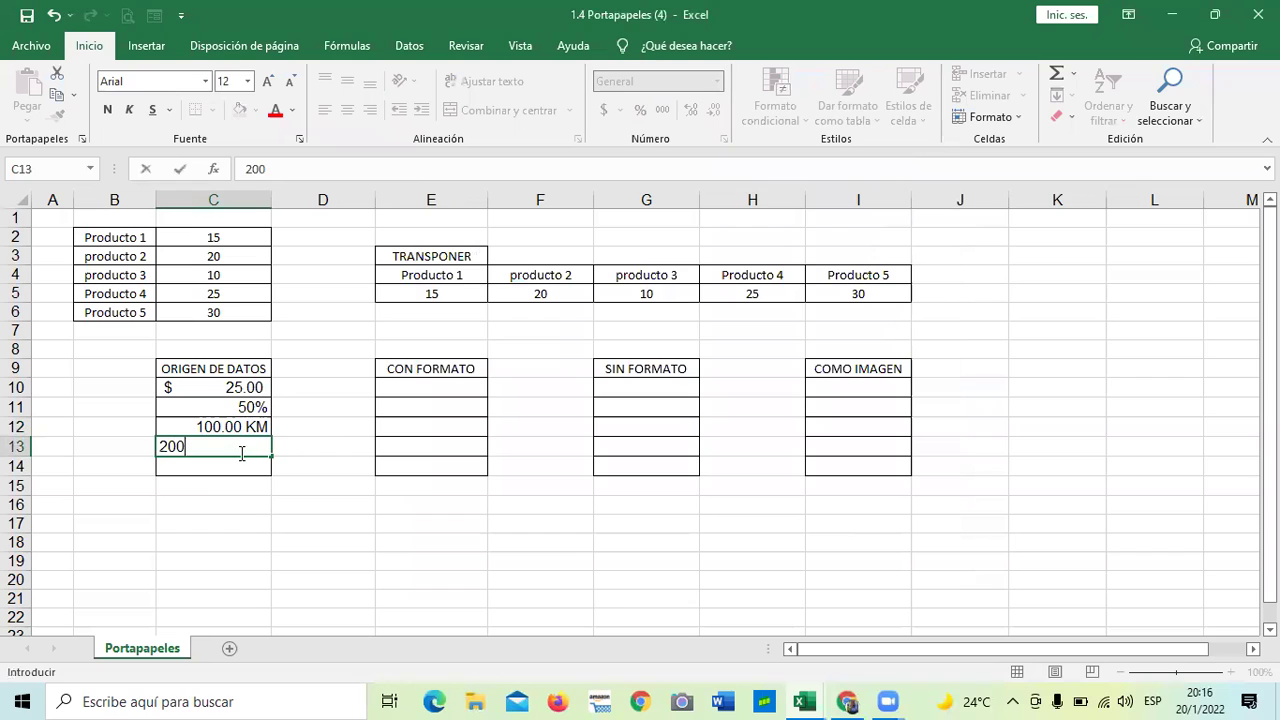
pyautogui.press('Return')
pyautogui.click(222, 448)
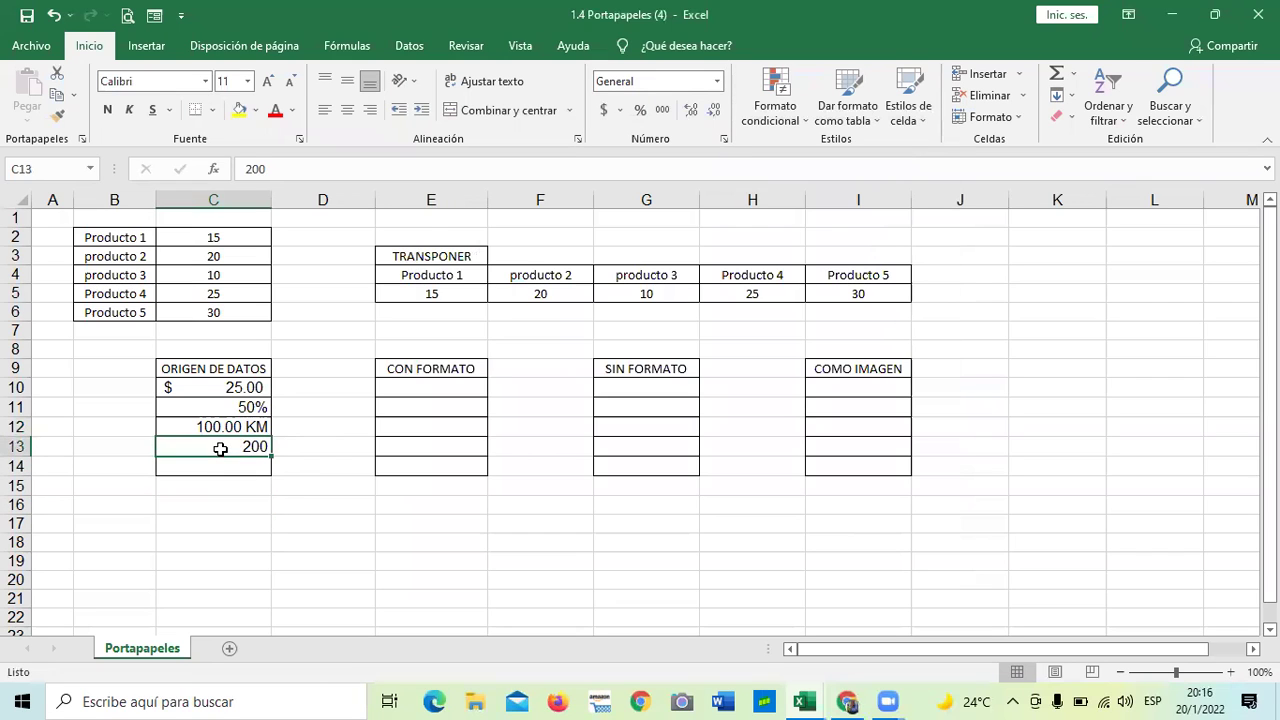
pyautogui.click(239, 110)
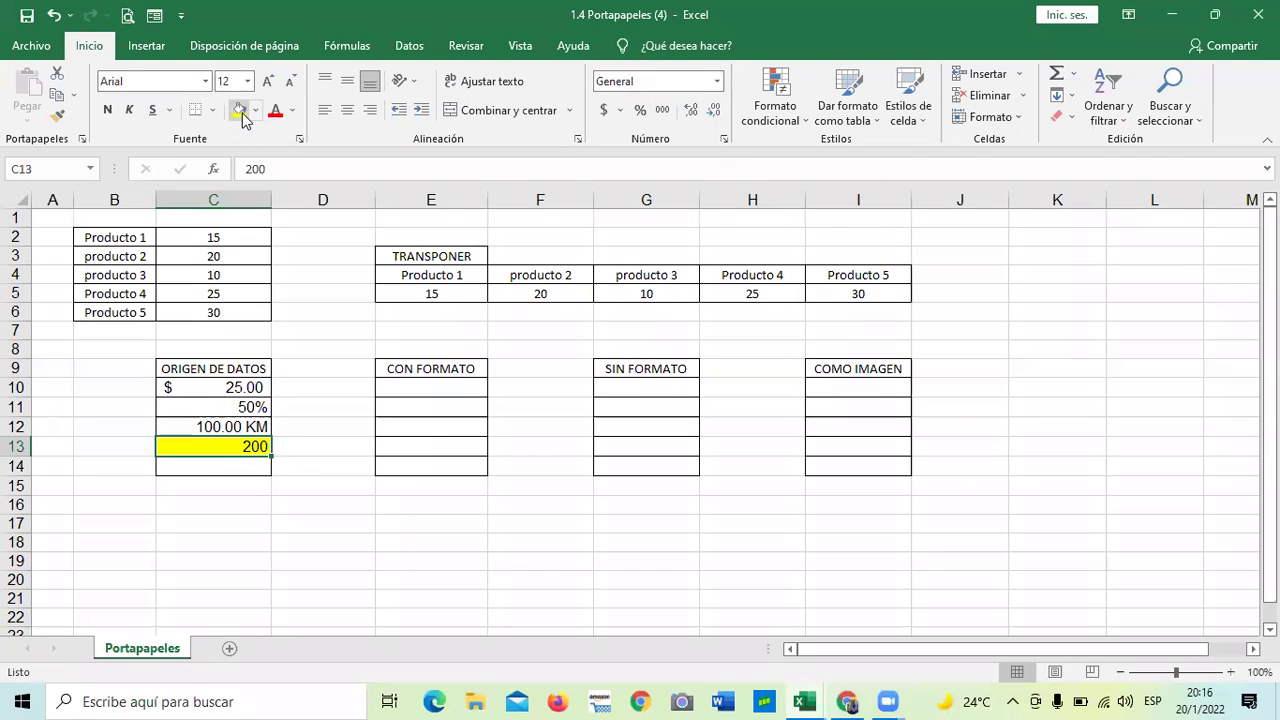
pyautogui.click(316, 537)
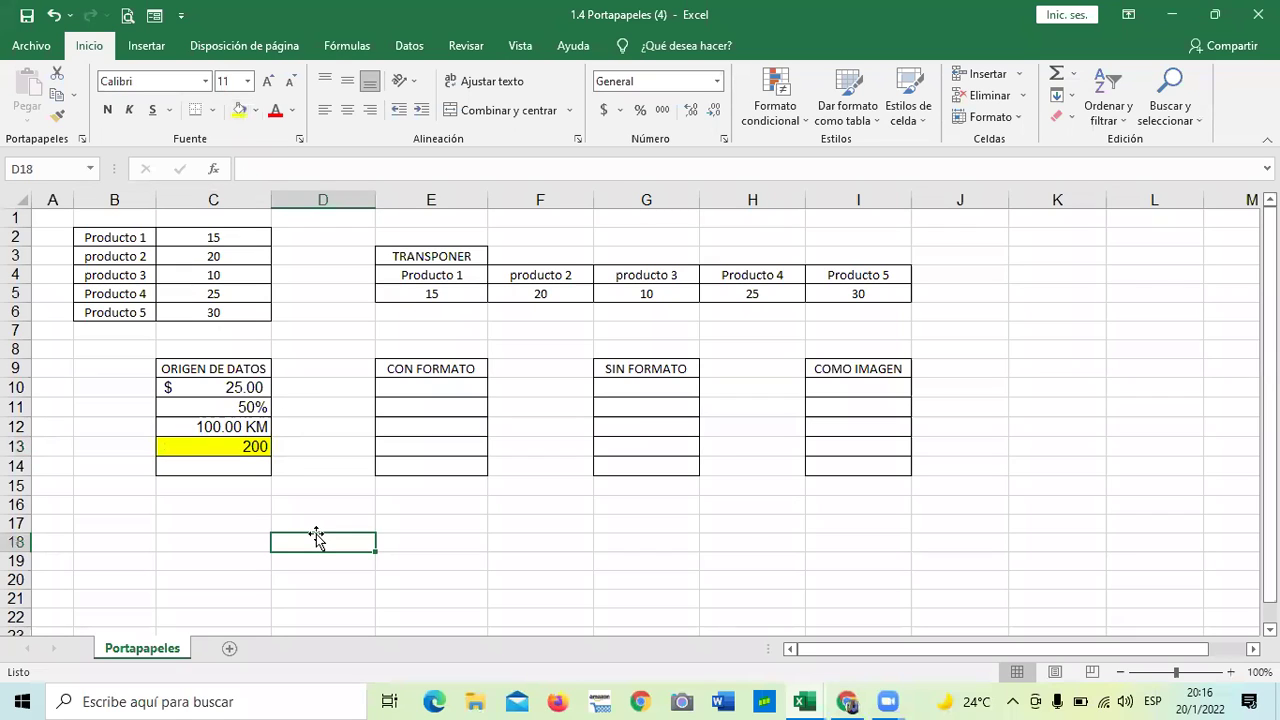
# Enter 500 in C14, the last cell under ORIGEN DE DATOS
pyautogui.click(217, 502)
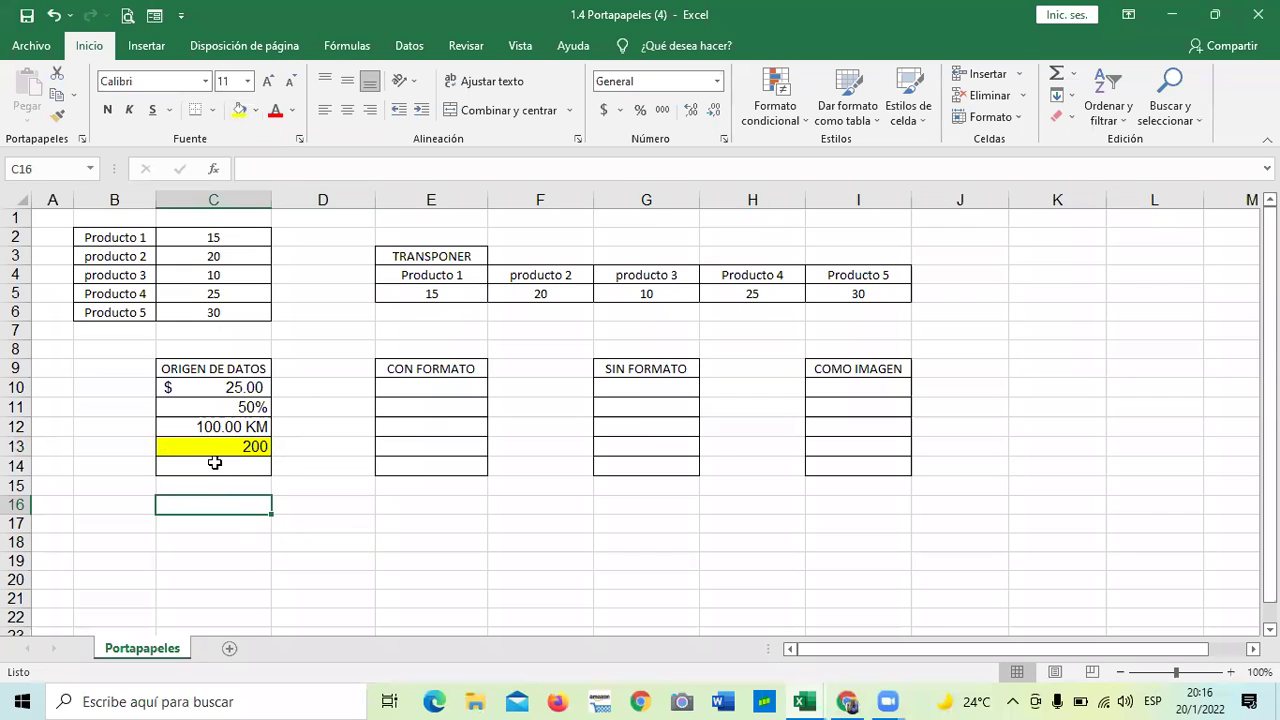
pyautogui.click(215, 463)
pyautogui.write('500')
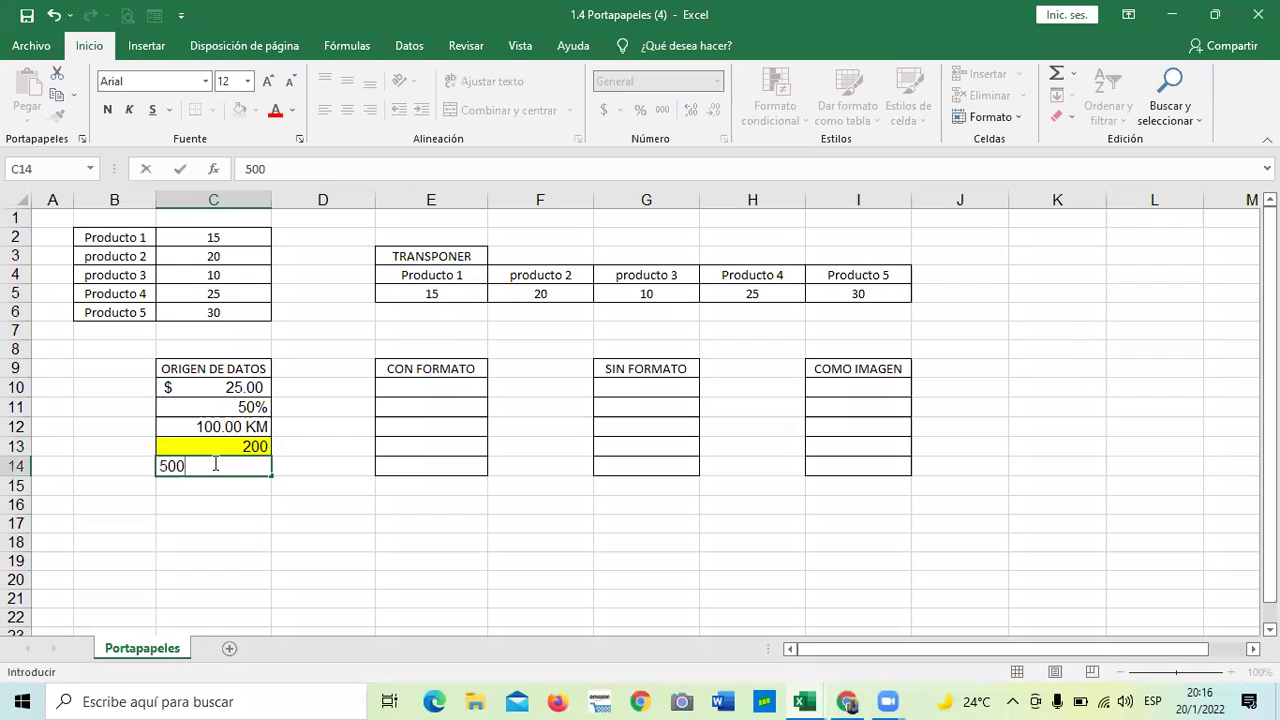
pyautogui.press('Return')
# Increase the font size of the 500 in C14 to 28
pyautogui.click(262, 548)
pyautogui.click(245, 464)
pyautogui.click(267, 81)
pyautogui.click(267, 81)
pyautogui.click(267, 81)
pyautogui.click(267, 81)
pyautogui.click(268, 86)
pyautogui.click(268, 86)
pyautogui.click(268, 86)
pyautogui.click(268, 86)
pyautogui.click(475, 566)
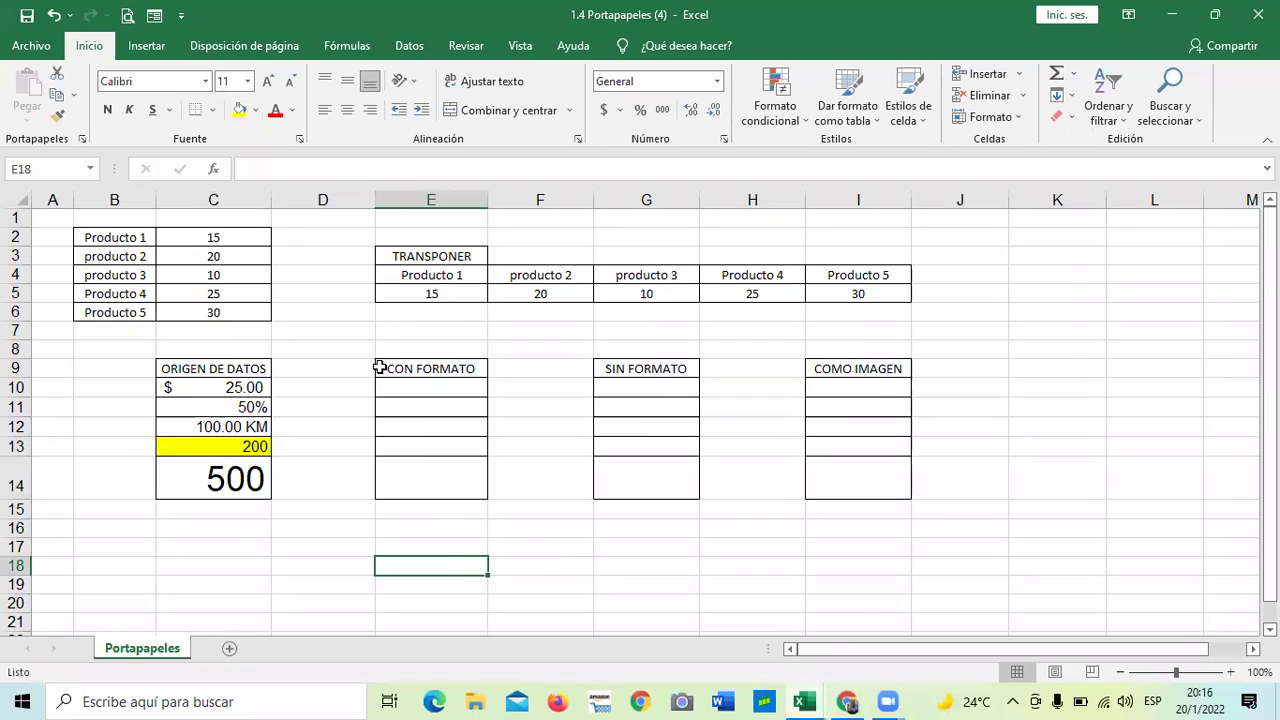
# Copy C9:C14, including the ORIGEN DE DATOS heading, and paste it with all its formatting starting at E10 under CON FORMATO
pyautogui.click(236, 362)
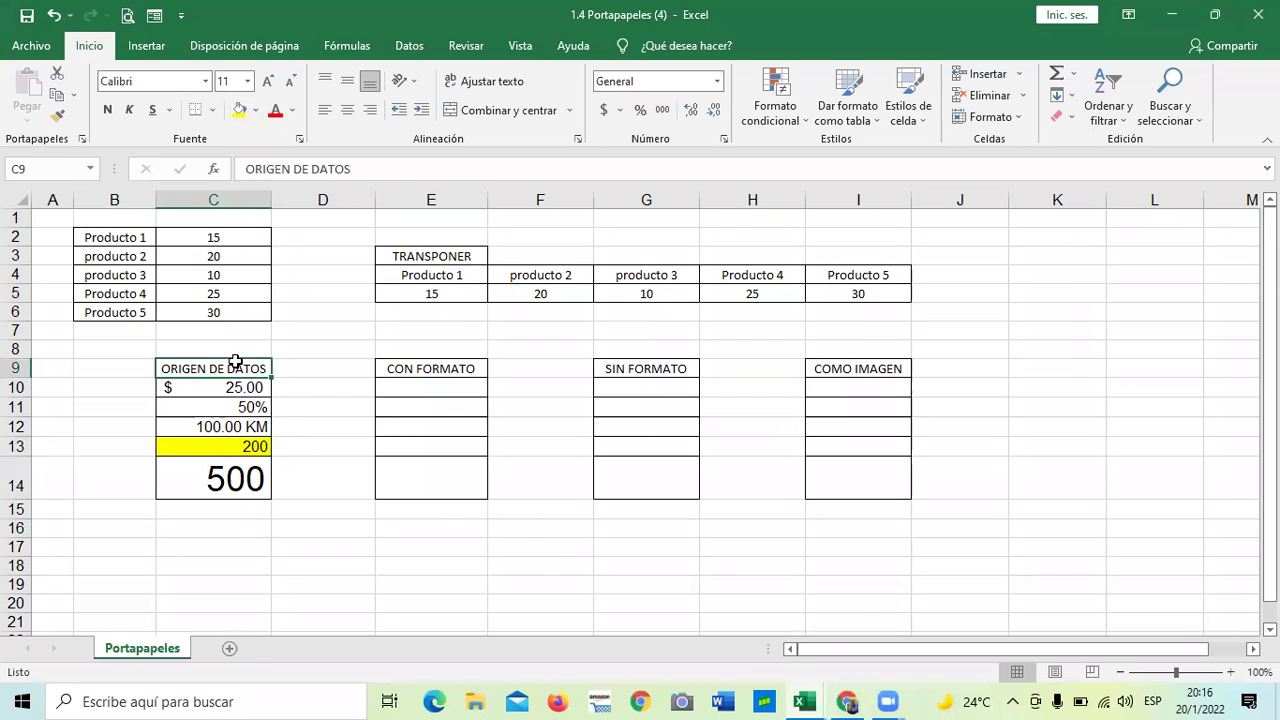
pyautogui.click(306, 445)
pyautogui.click(245, 364)
pyautogui.moveTo(245, 364); pyautogui.dragTo(258, 484)
pyautogui.hotkey('ctrl', 'c')
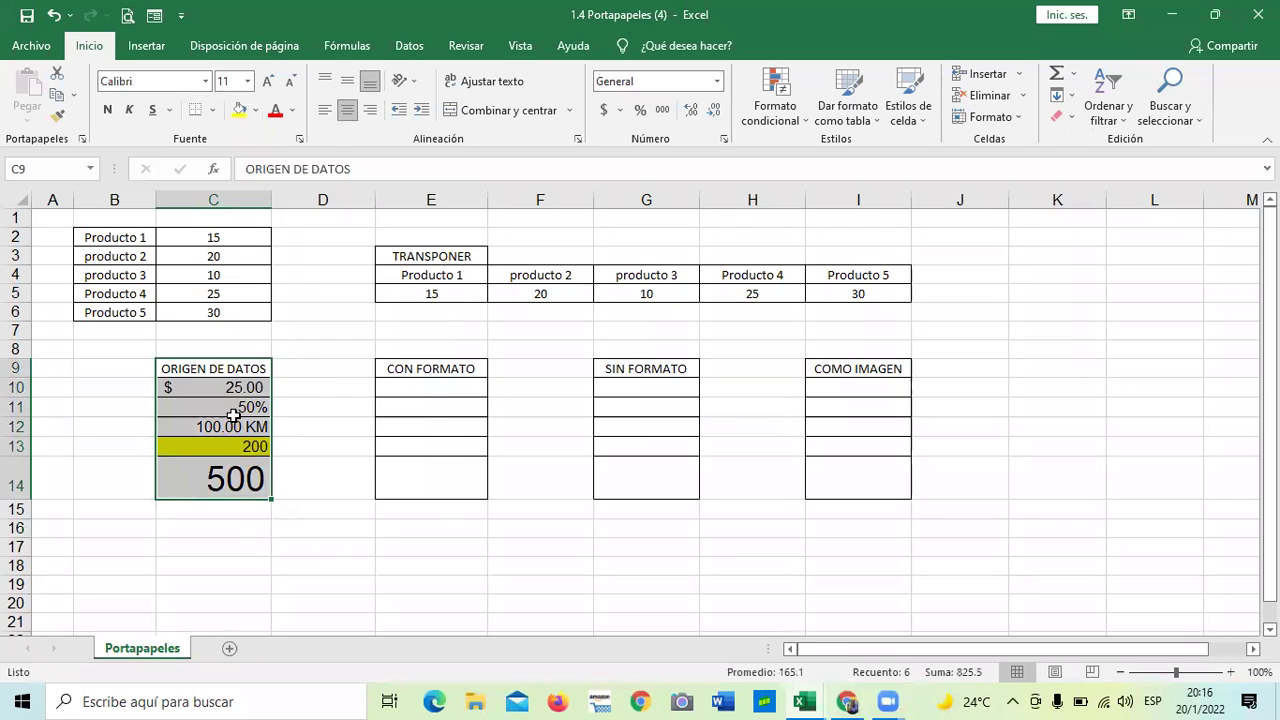
pyautogui.rightClick(233, 415)
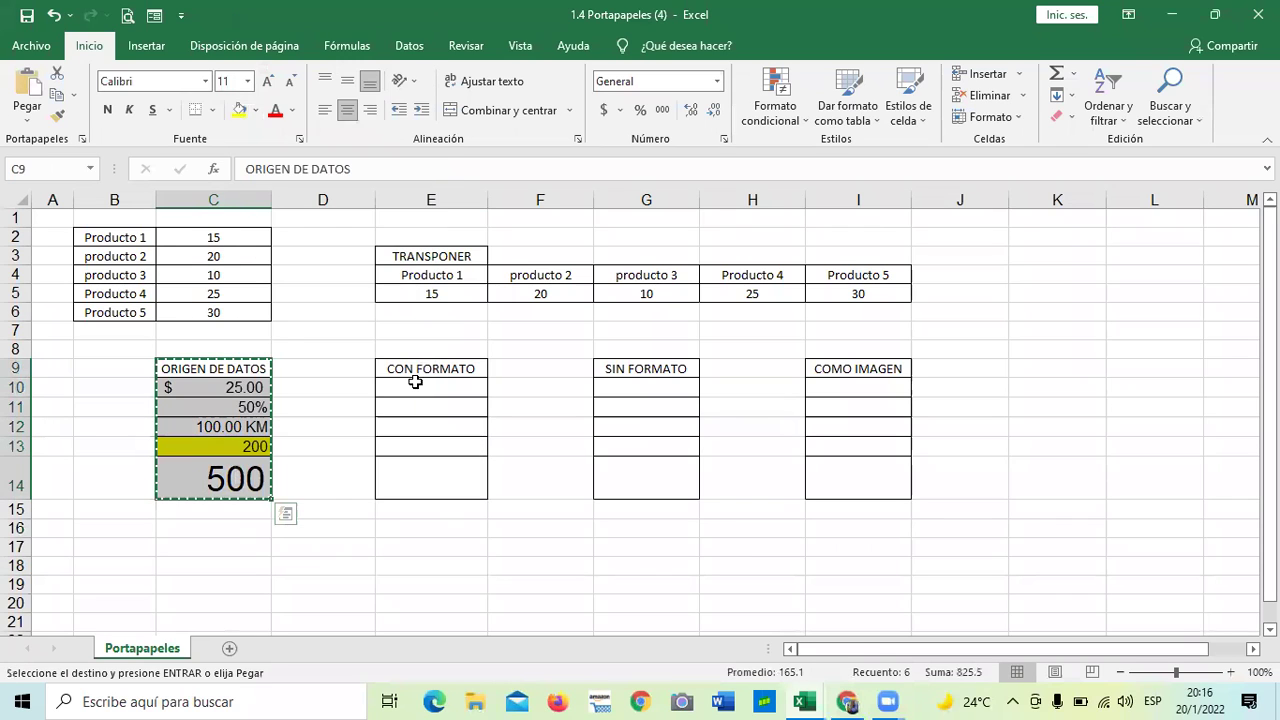
pyautogui.click(416, 386)
pyautogui.rightClick(418, 388)
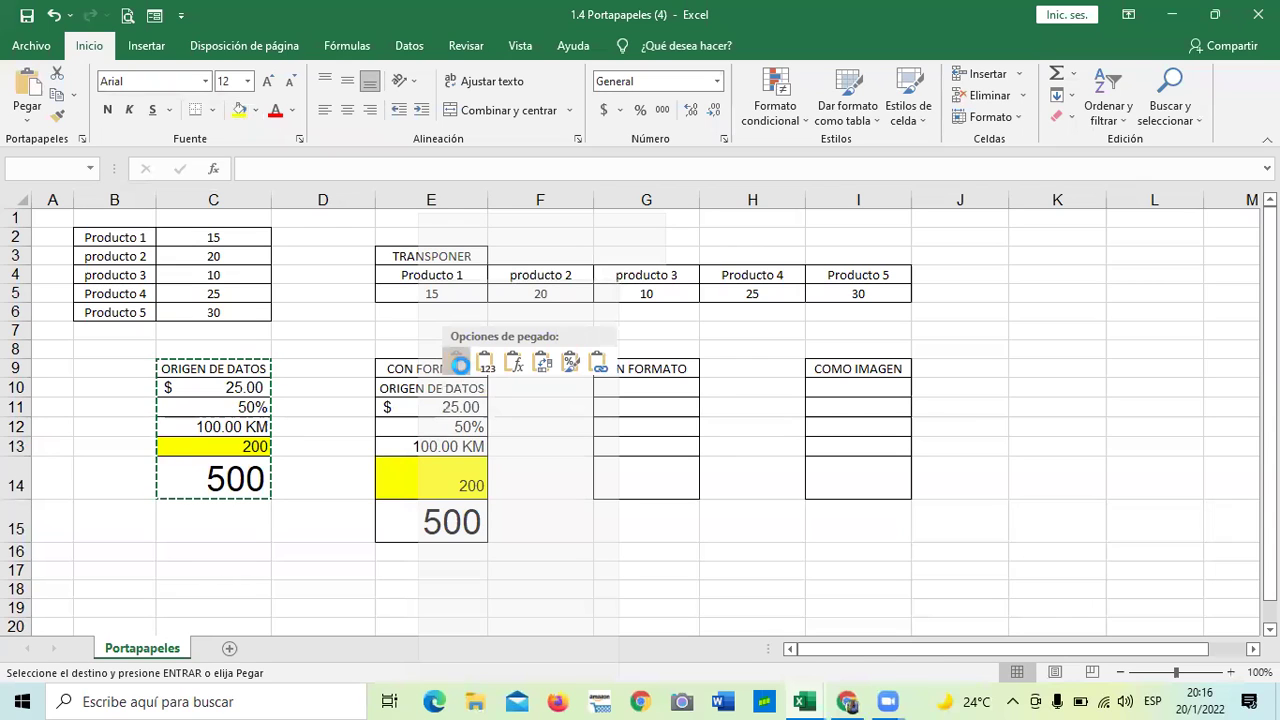
pyautogui.click(459, 362)
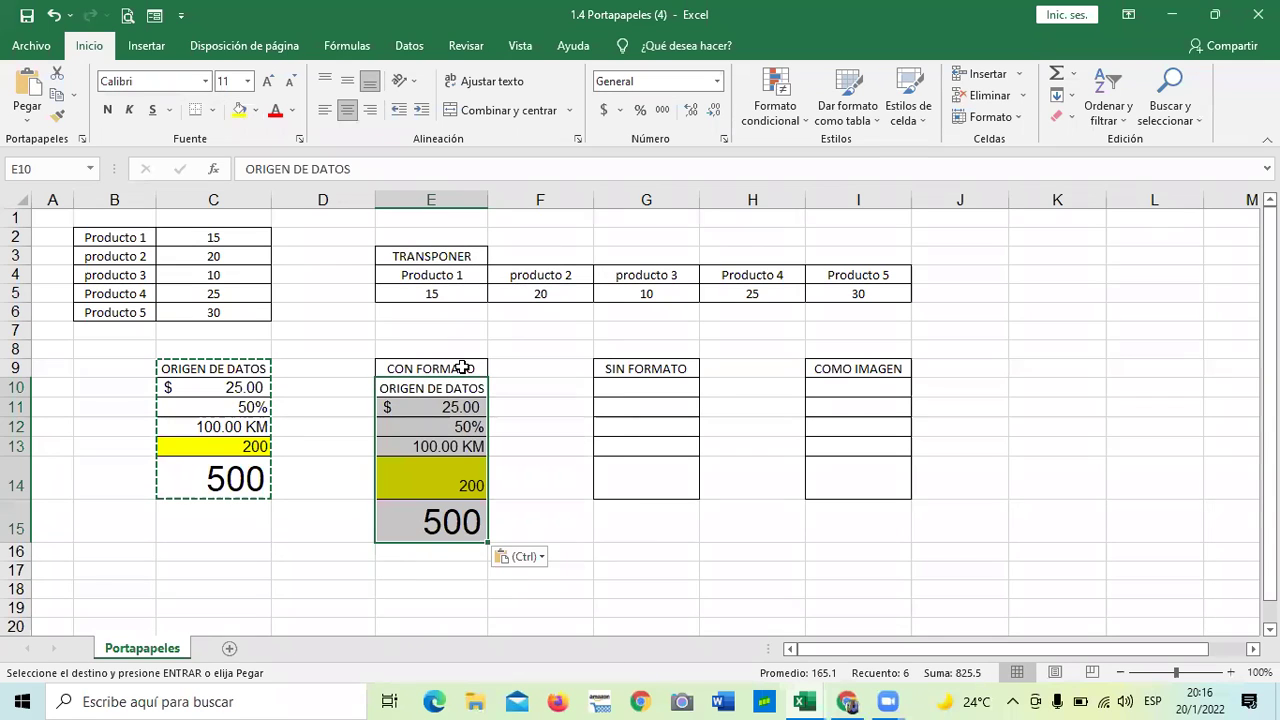
# Paste the copied range as values only starting at G10 under SIN FORMATO and end the copy mode
pyautogui.rightClick(622, 388)
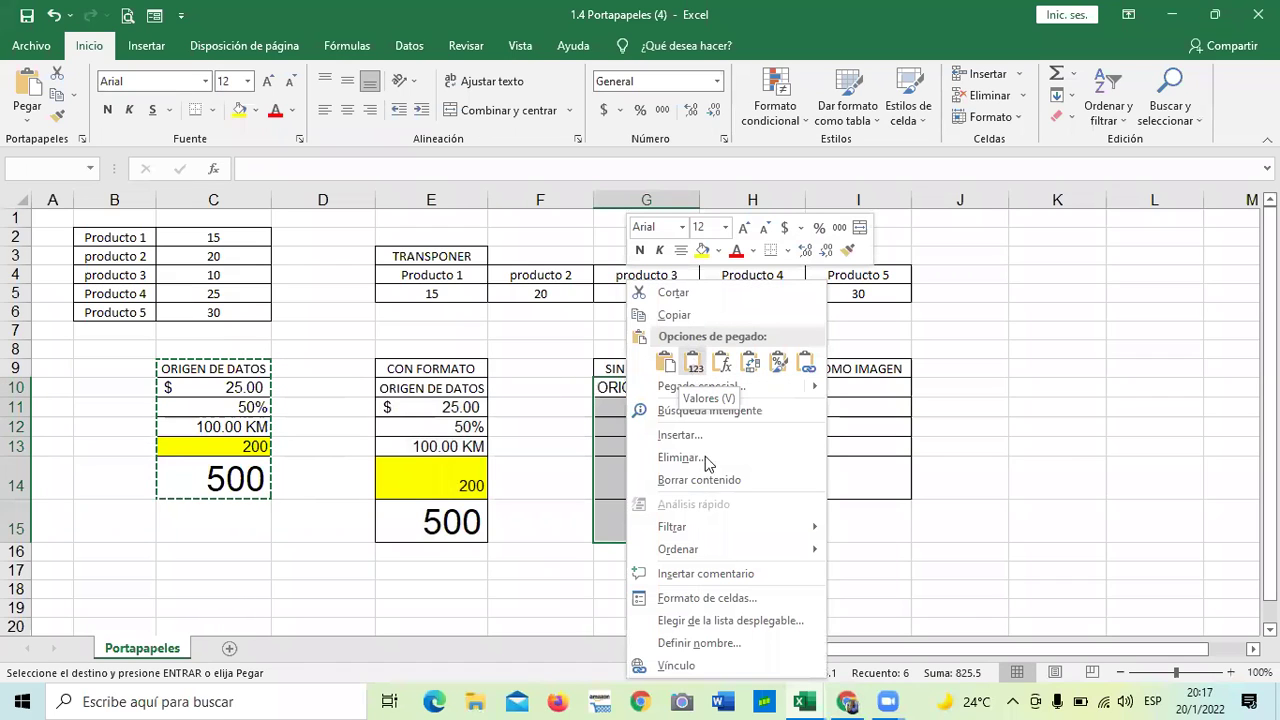
pyautogui.click(694, 364)
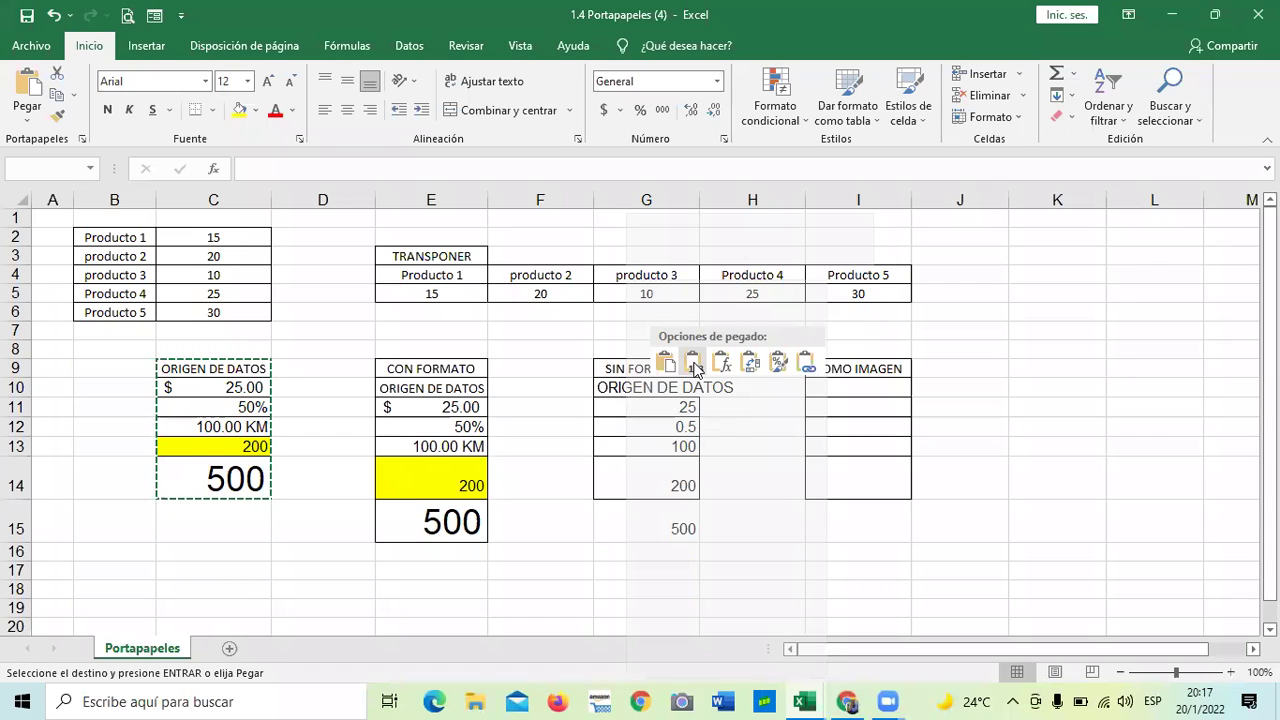
pyautogui.click(694, 368)
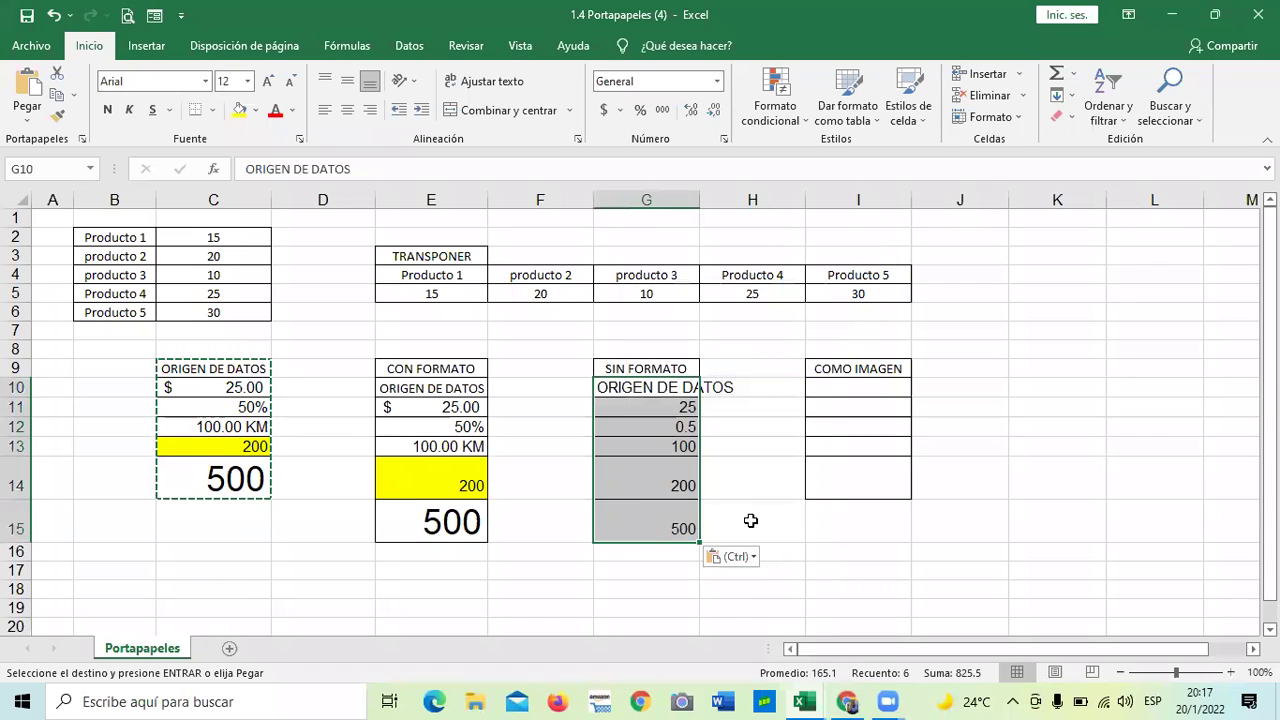
pyautogui.click(803, 552)
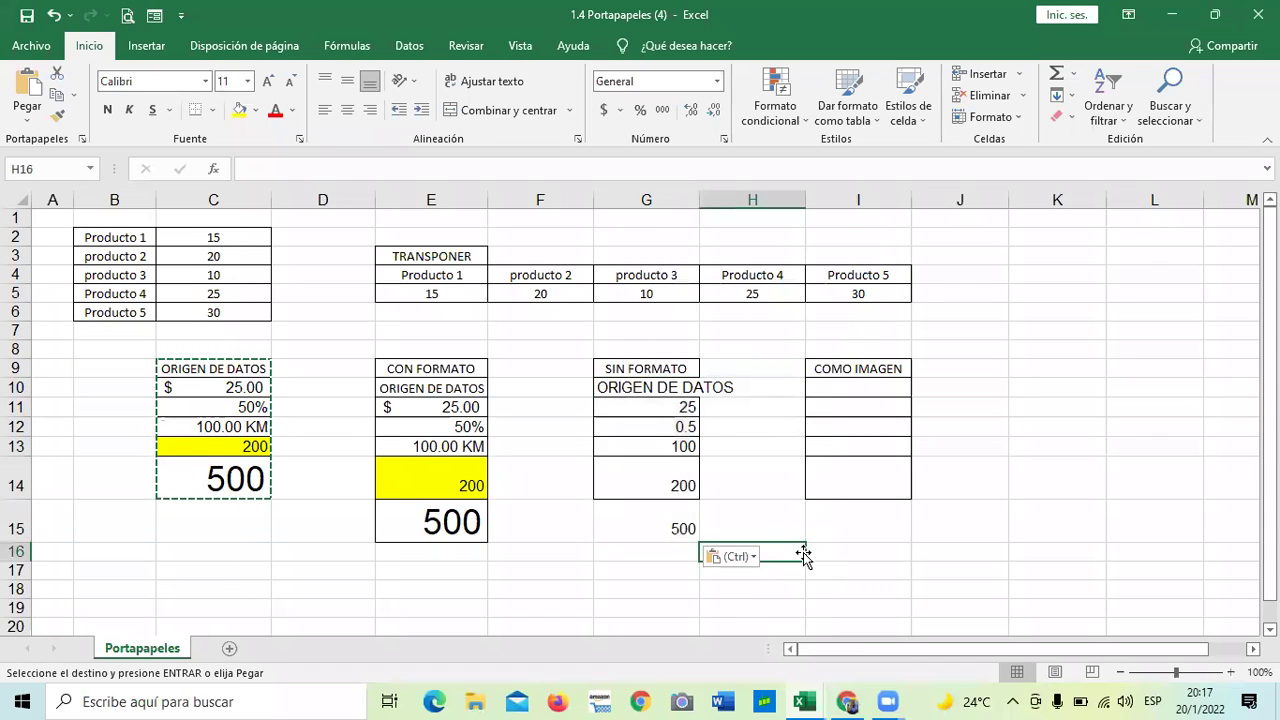
pyautogui.click(639, 521)
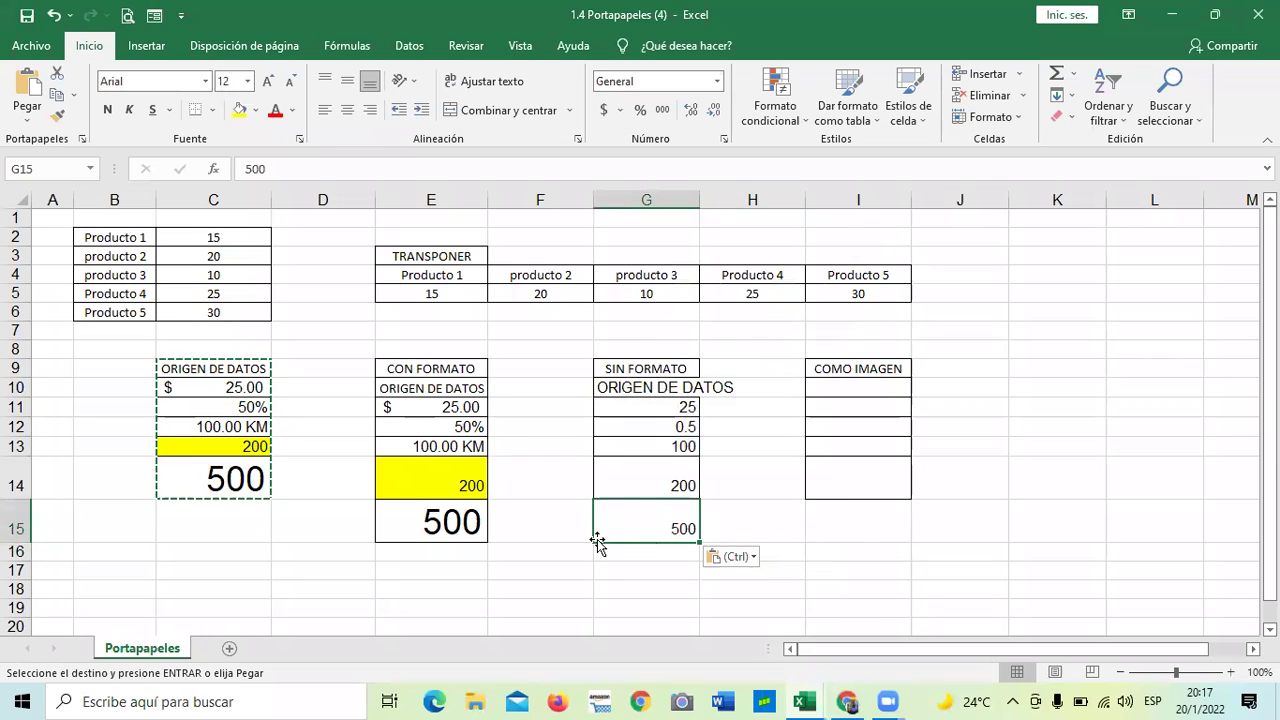
pyautogui.click(443, 522)
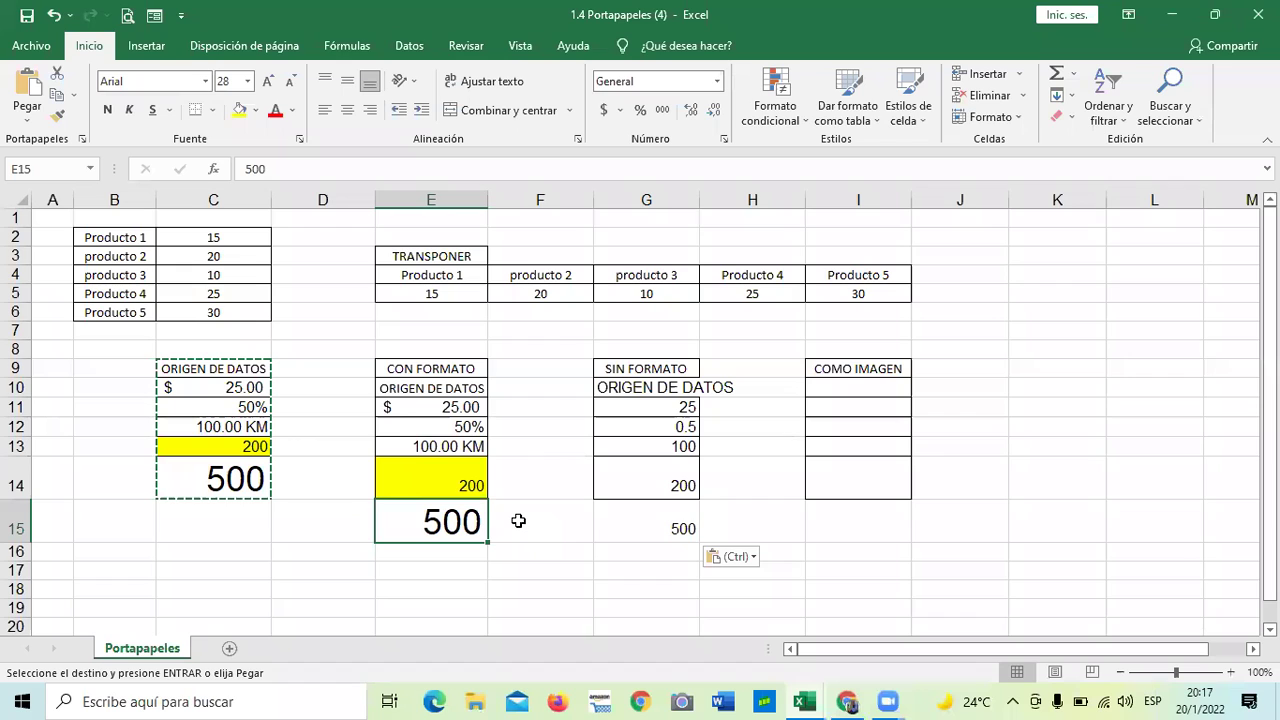
pyautogui.press('Escape')
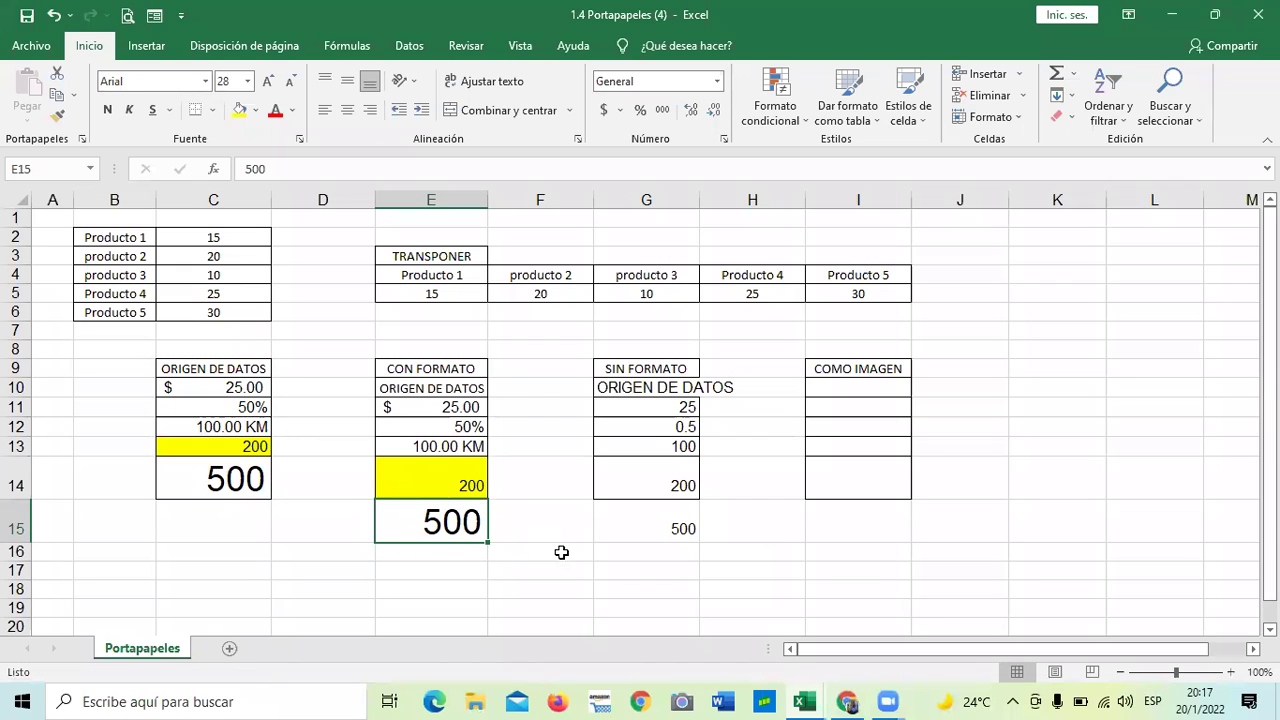
pyautogui.click(560, 552)
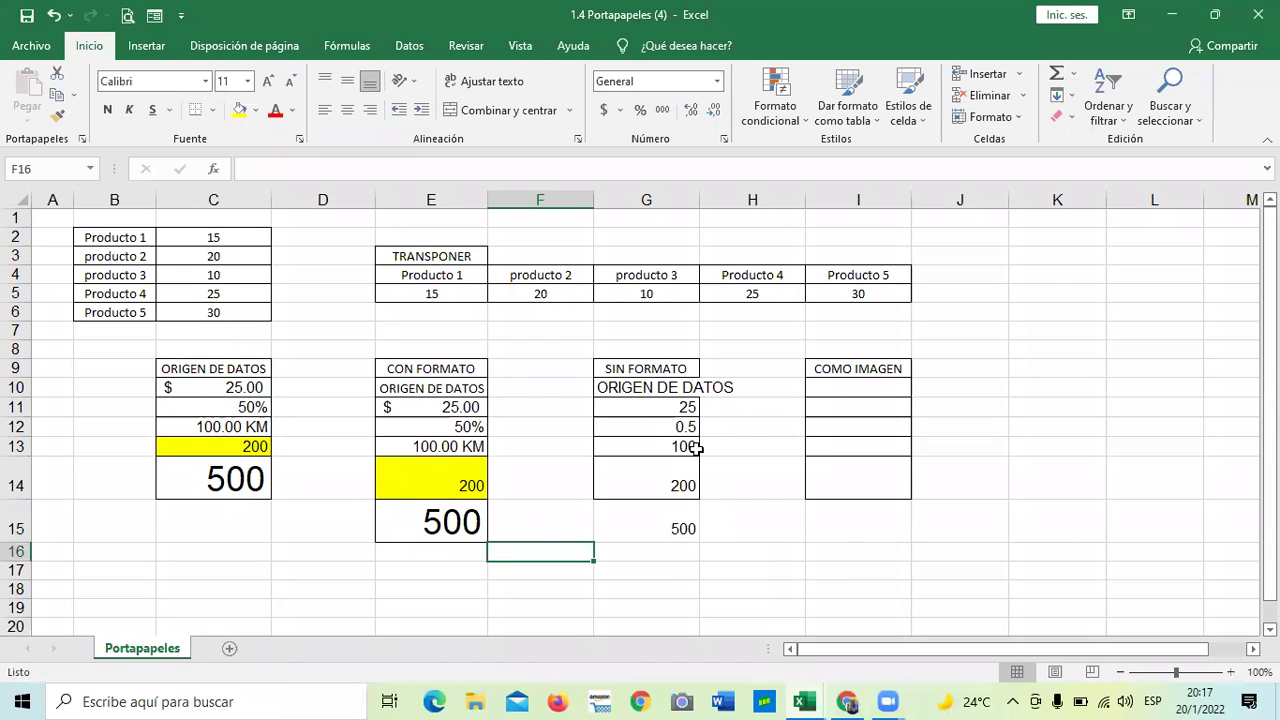
# Copy the values C10:C14 under ORIGEN DE DATOS without the heading
pyautogui.click(857, 387)
pyautogui.moveTo(208, 387); pyautogui.dragTo(234, 478)
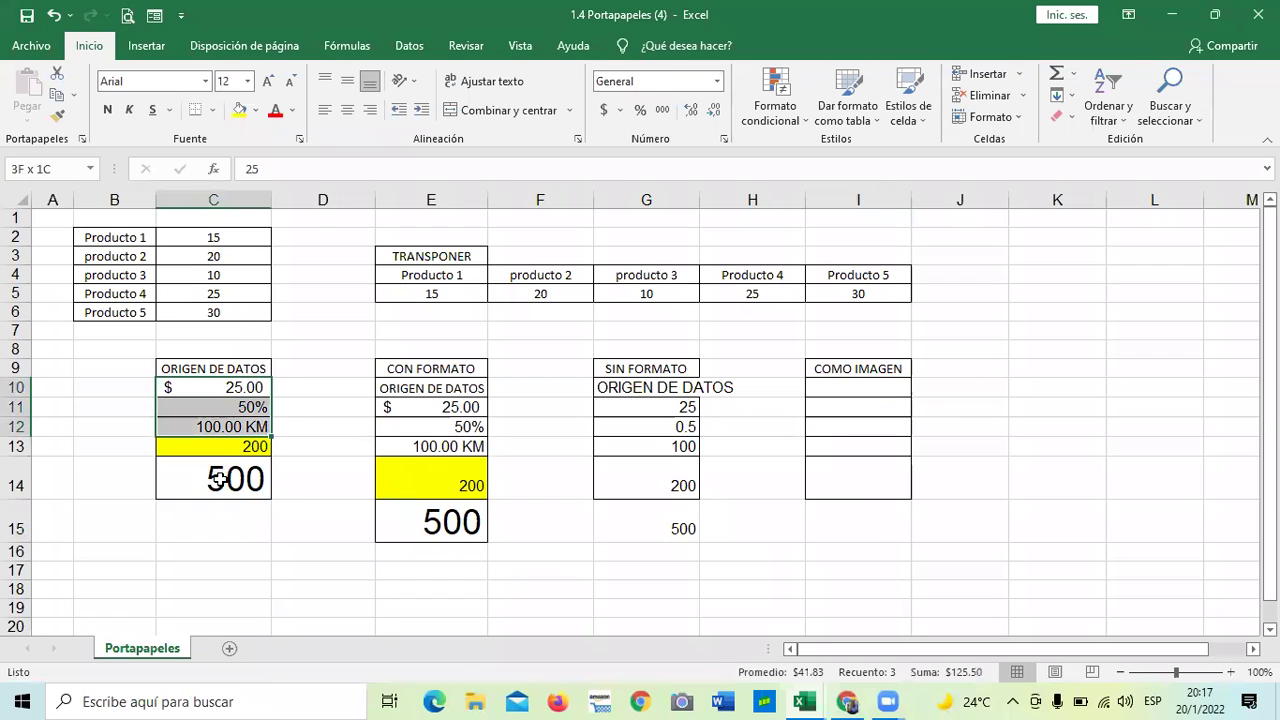
pyautogui.rightClick(201, 411)
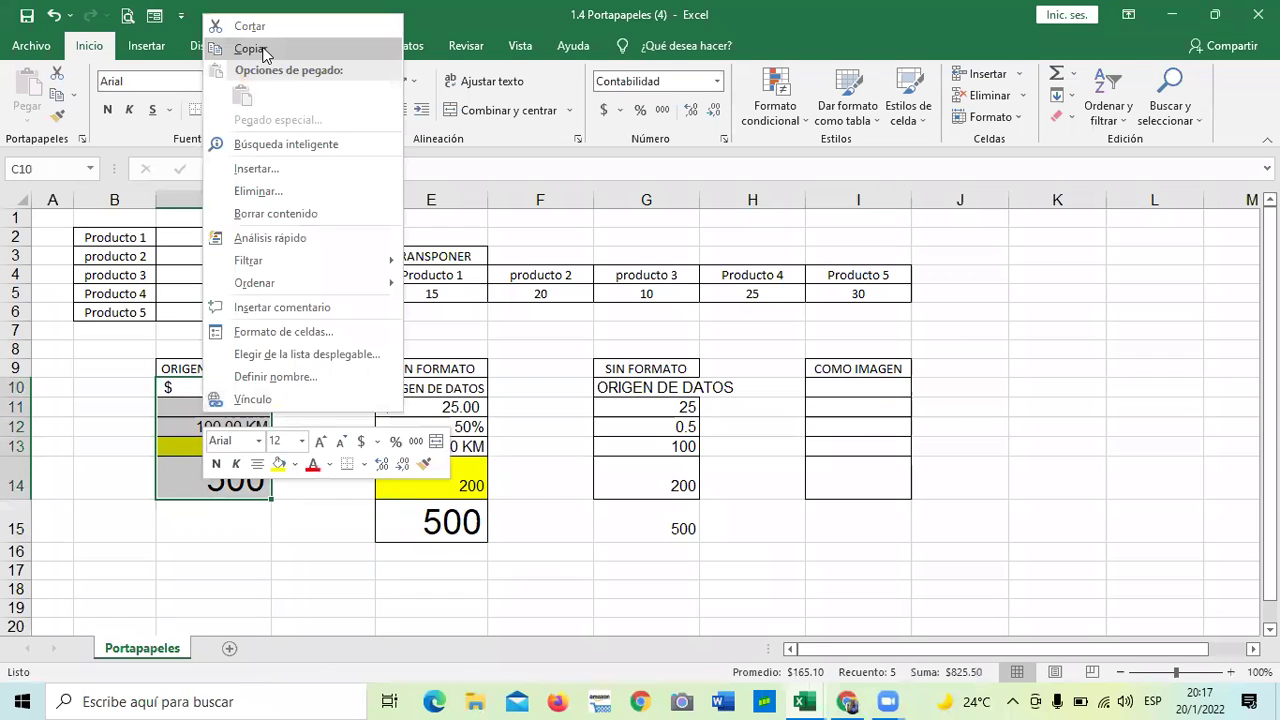
pyautogui.click(265, 50)
pyautogui.click(842, 392)
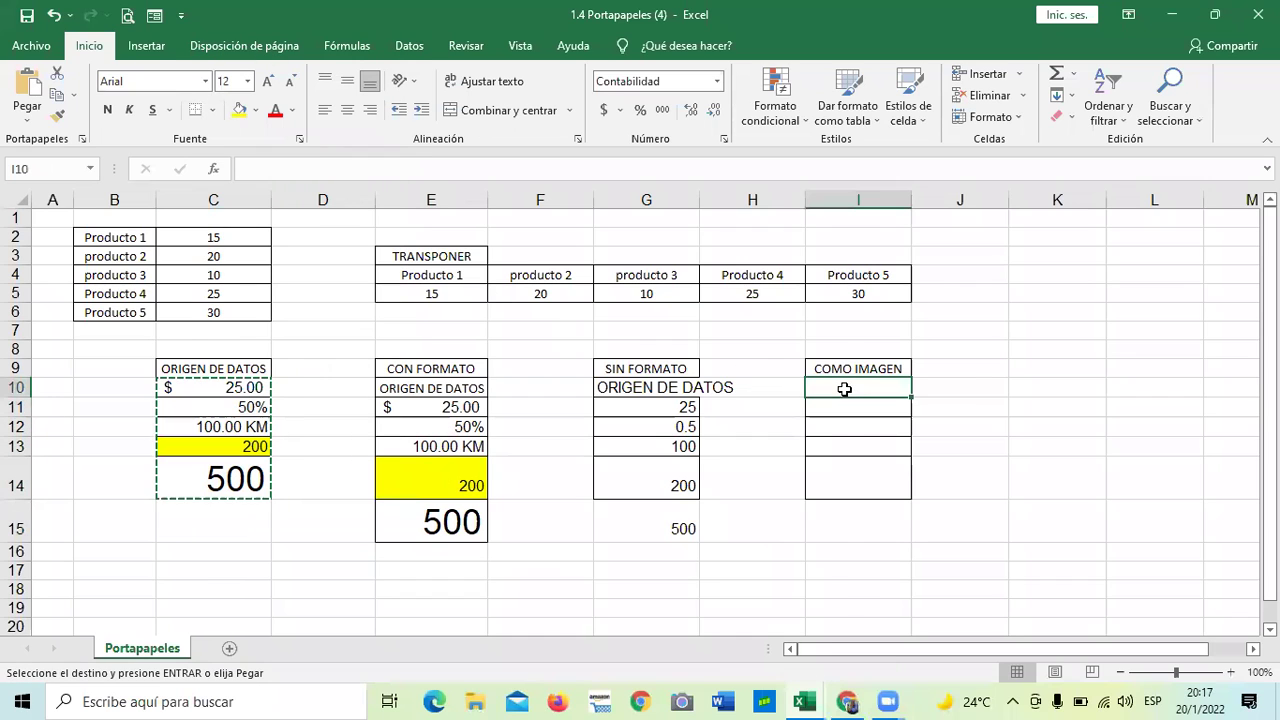
pyautogui.rightClick(844, 396)
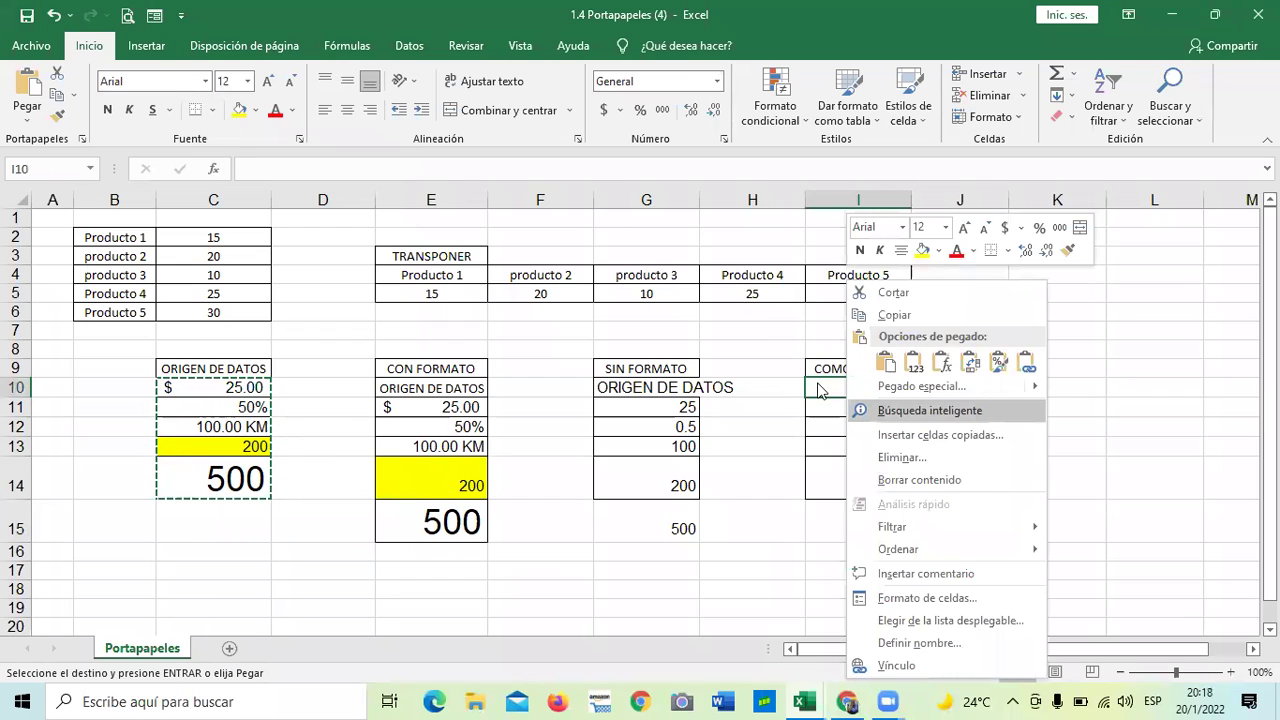
pyautogui.click(1030, 366)
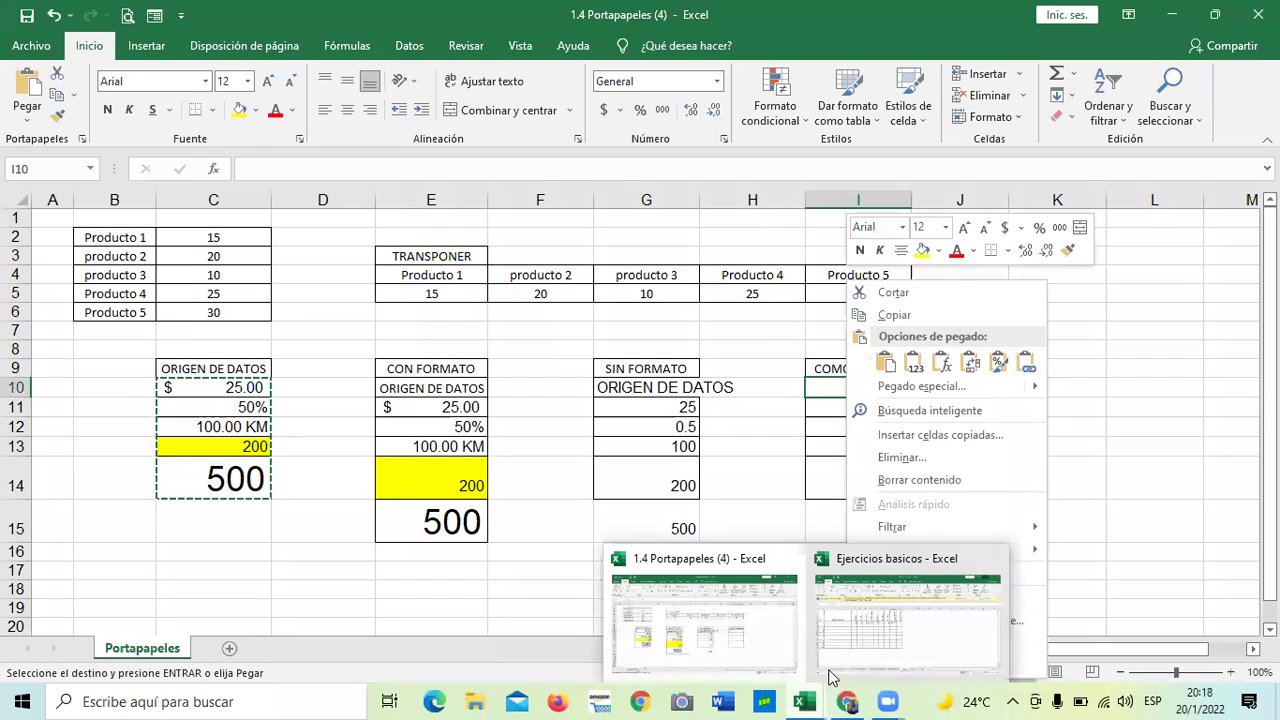
pyautogui.press('Escape')
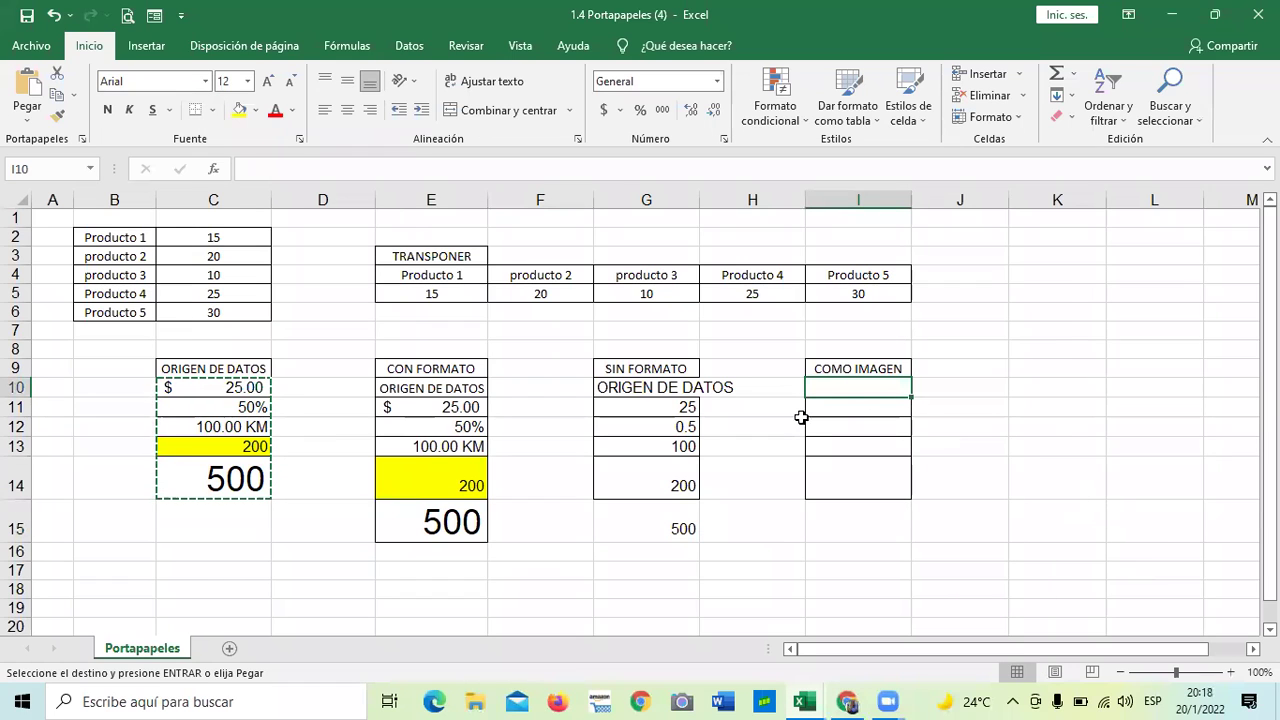
# Paste the copied values as an image at I10 under COMO IMAGEN and enlarge the image slightly
pyautogui.rightClick(864, 385)
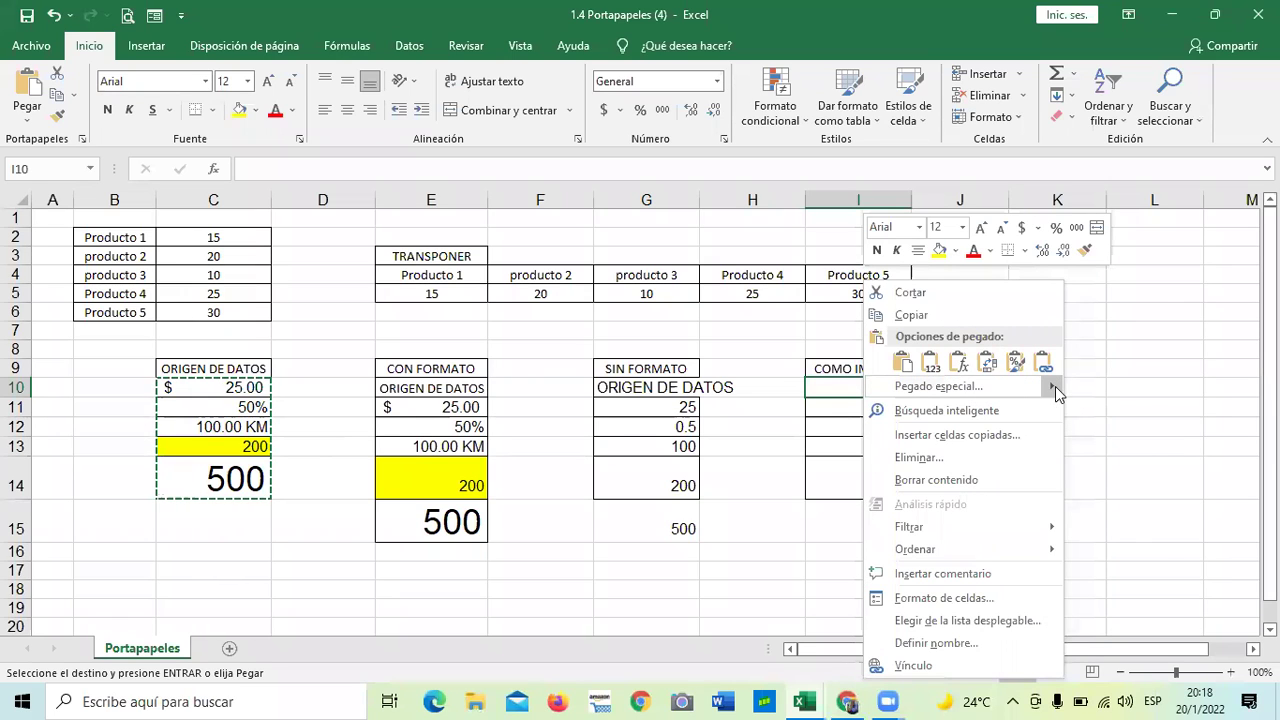
pyautogui.moveTo(1052, 393)
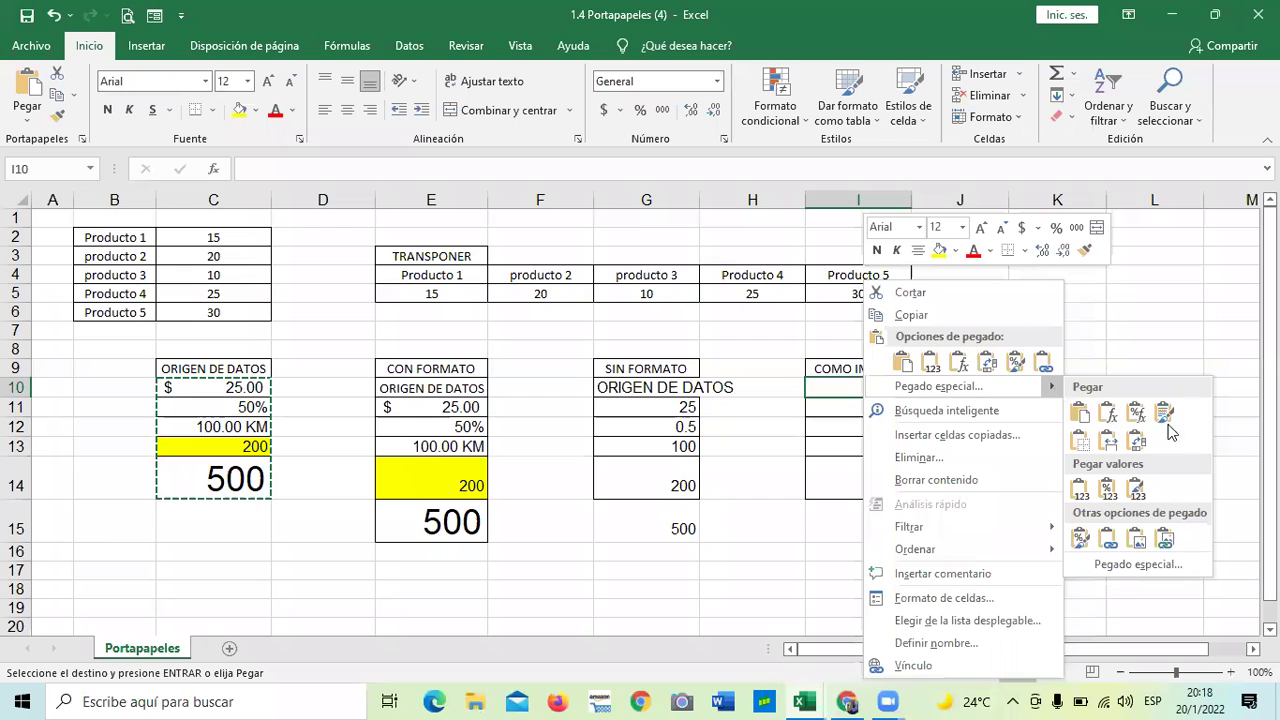
pyautogui.click(1108, 442)
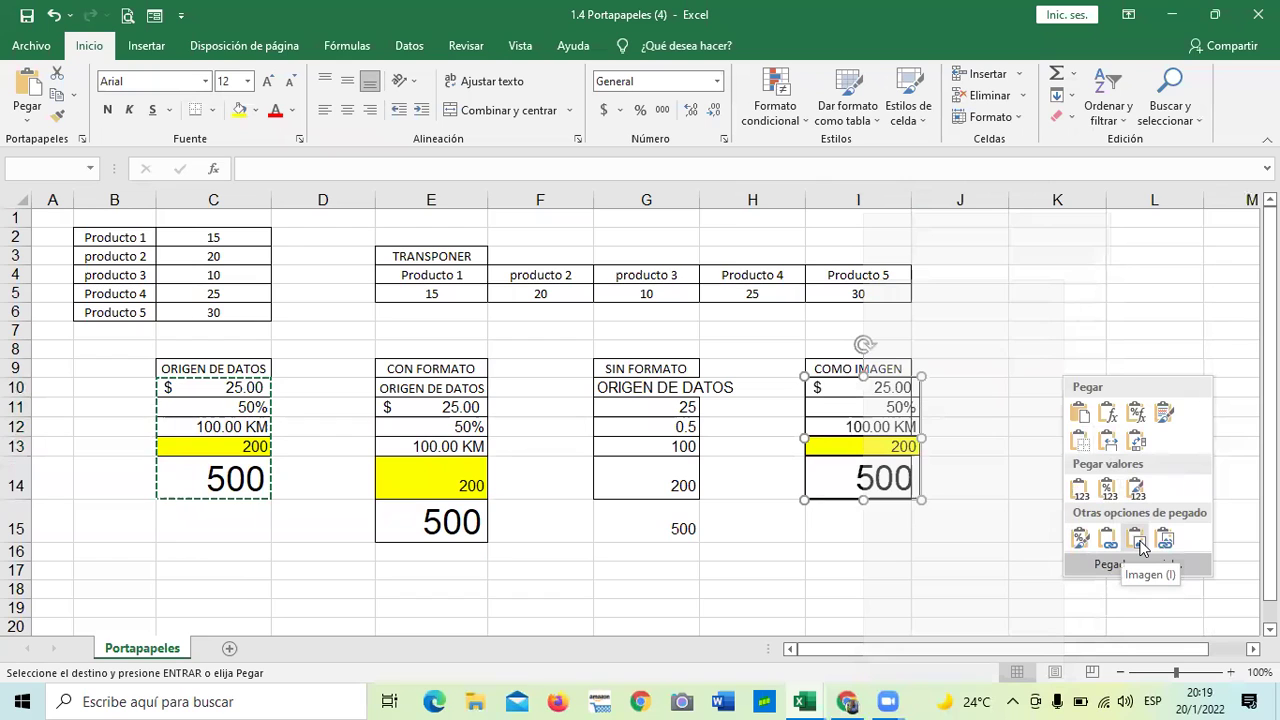
pyautogui.click(1137, 540)
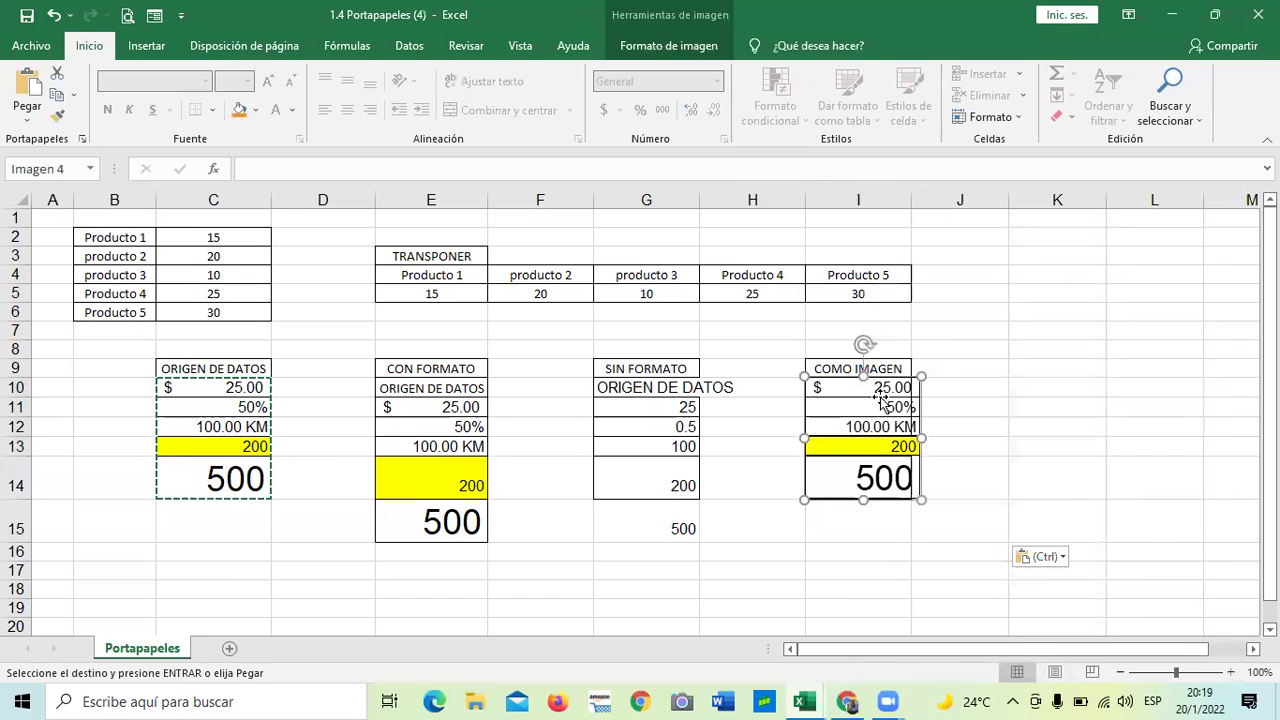
pyautogui.moveTo(910, 389); pyautogui.dragTo(951, 354)
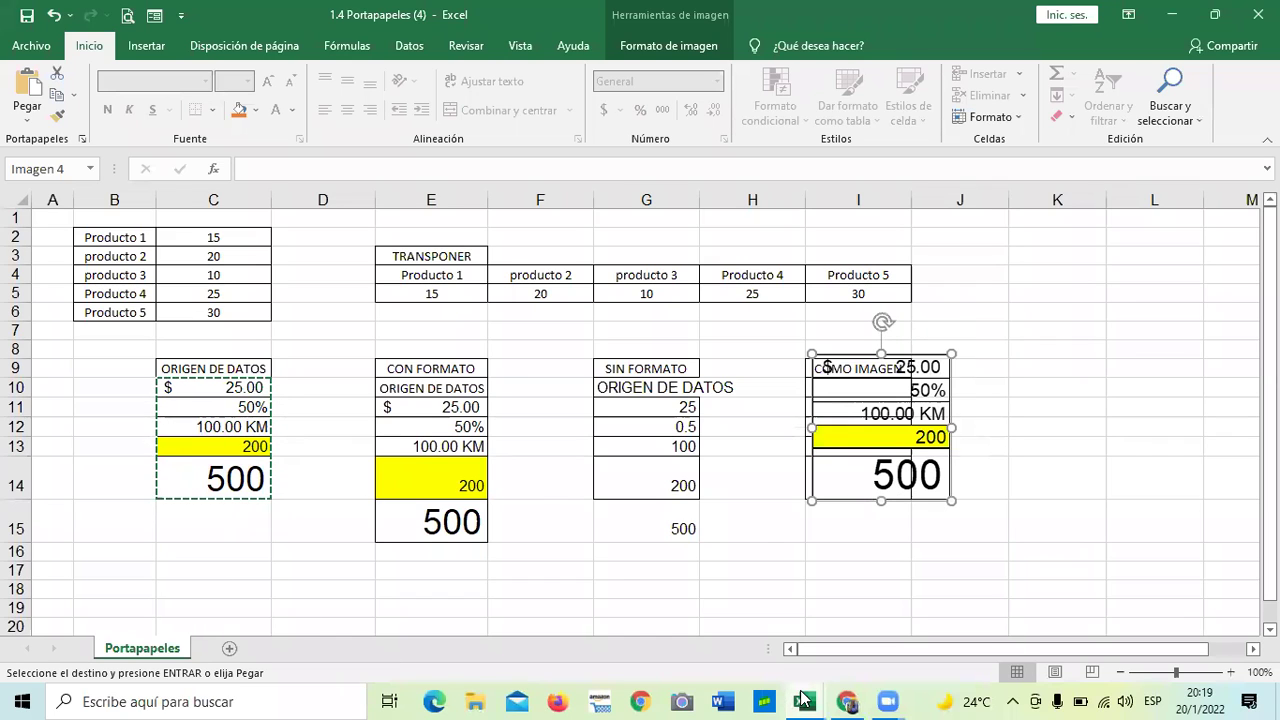
# Switch to the Ejercicios basicos workbook and paste the copied range as a linked picture at O2 on Hoja3
pyautogui.moveTo(802, 698)
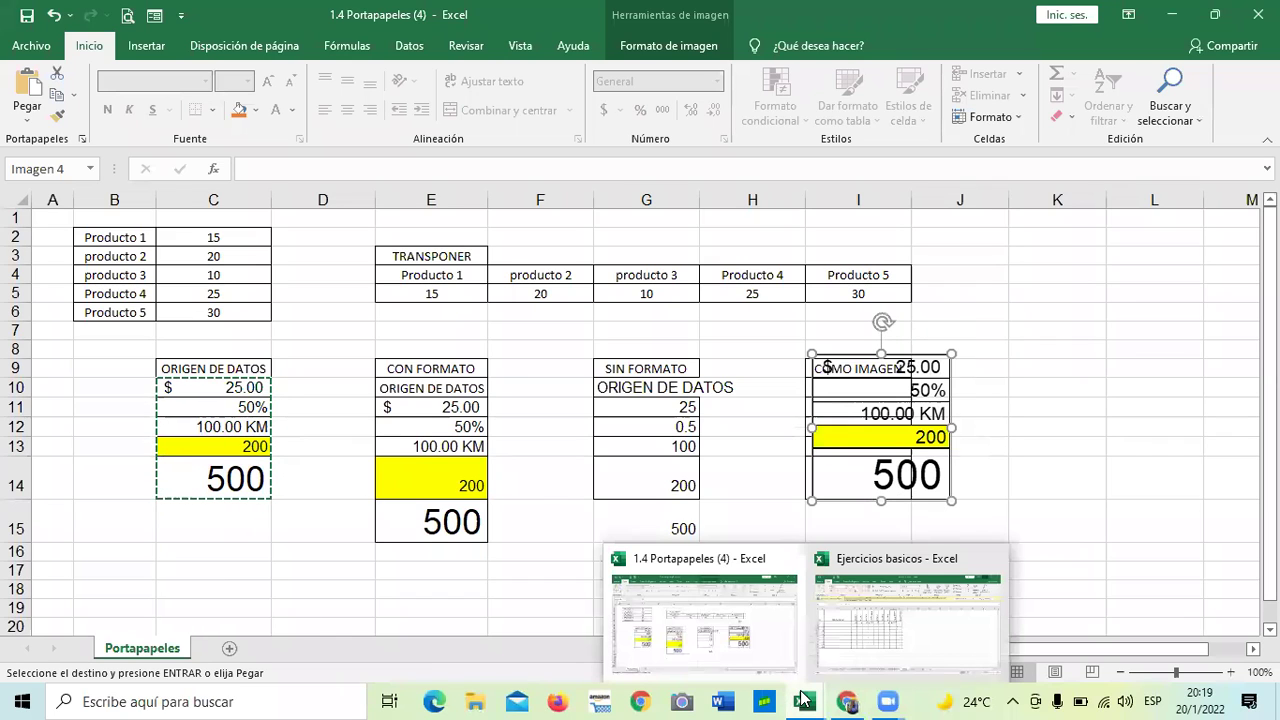
pyautogui.click(880, 643)
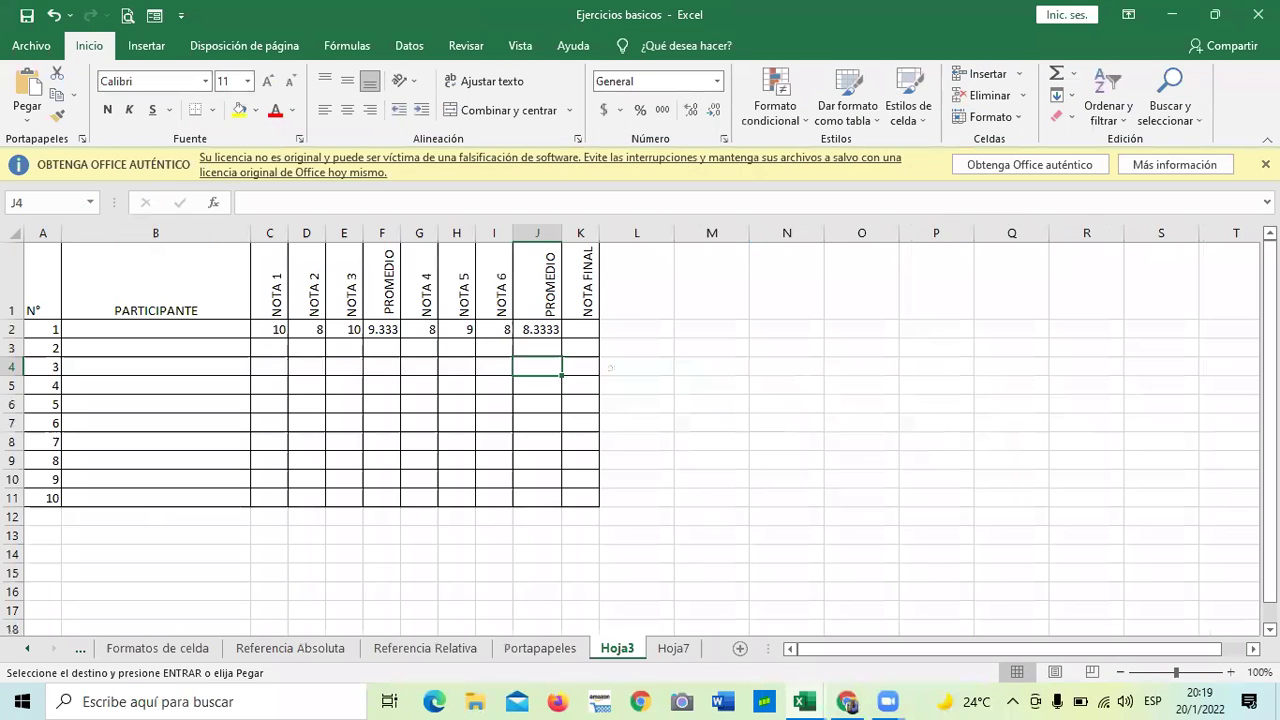
pyautogui.scroll(-3, 473, 378)
pyautogui.scroll(3, 366, 497)
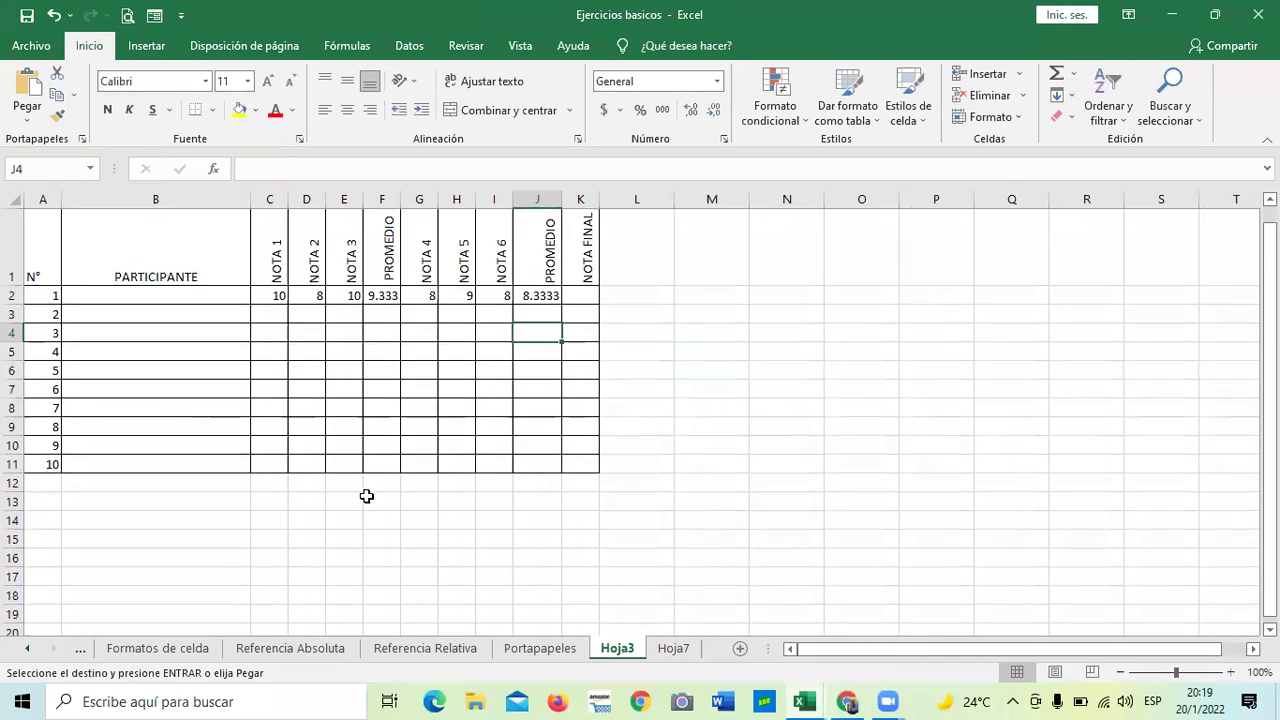
pyautogui.click(890, 388)
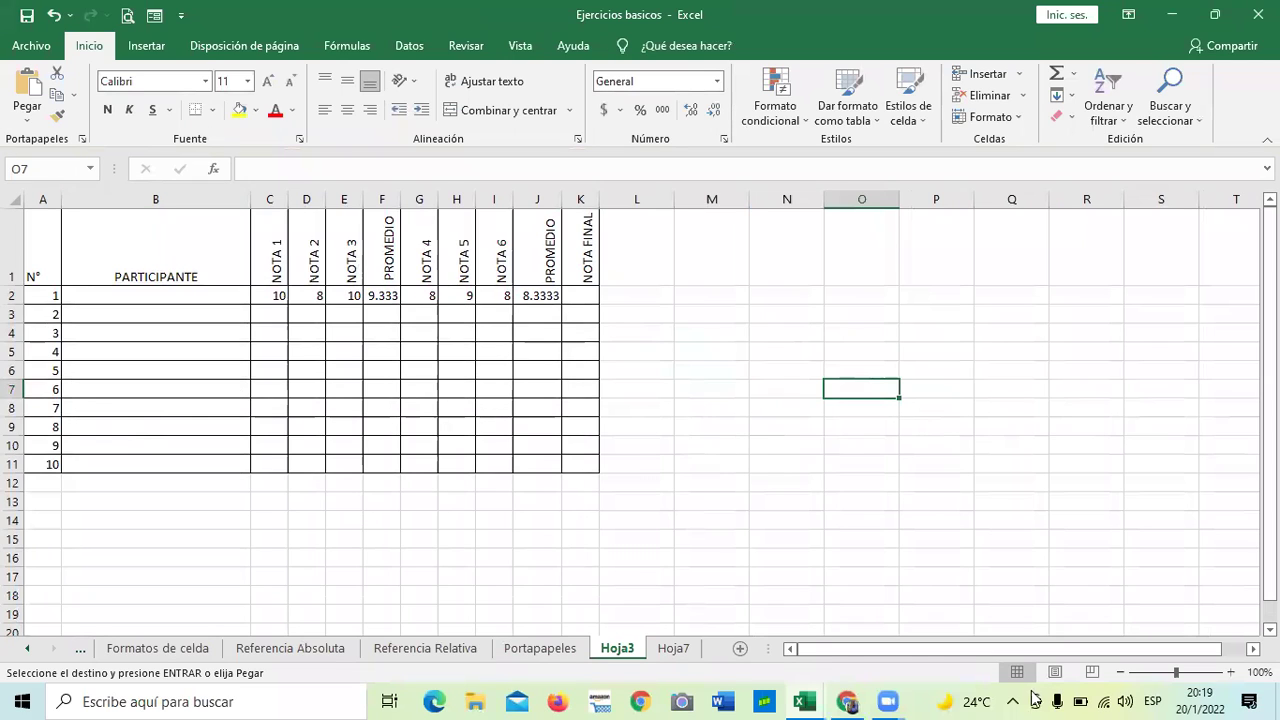
pyautogui.click(866, 294)
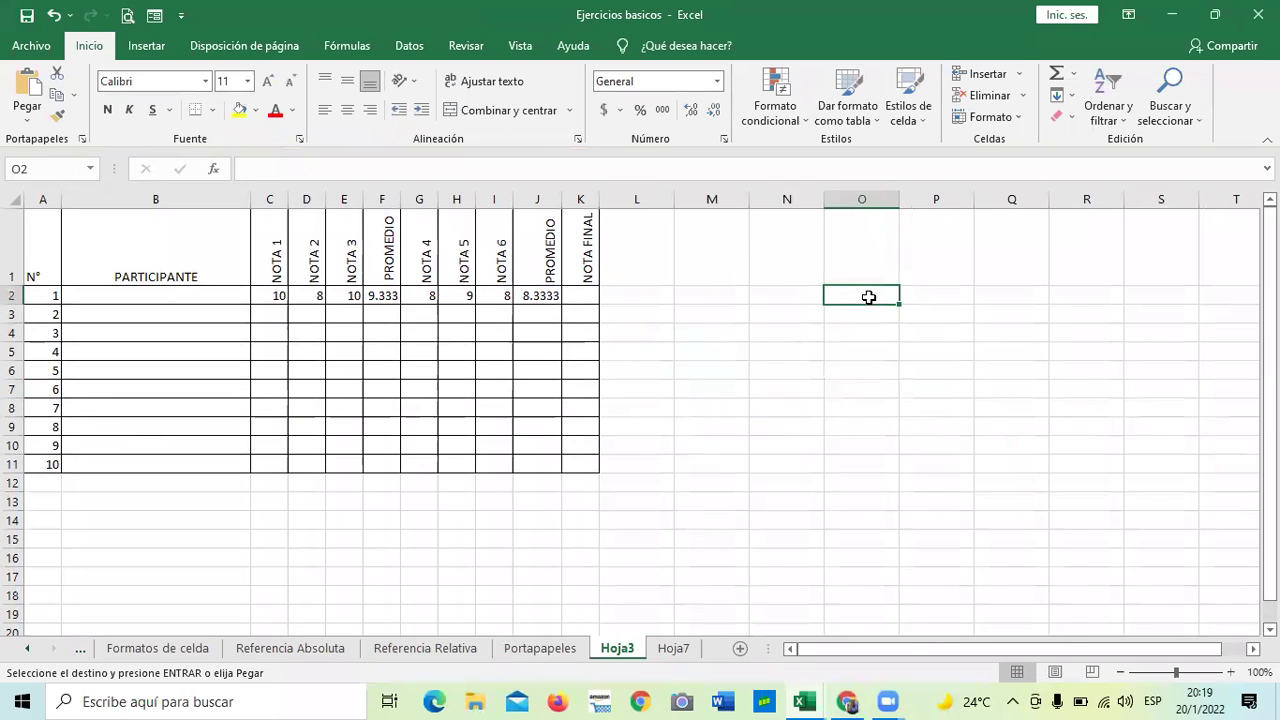
pyautogui.rightClick(868, 294)
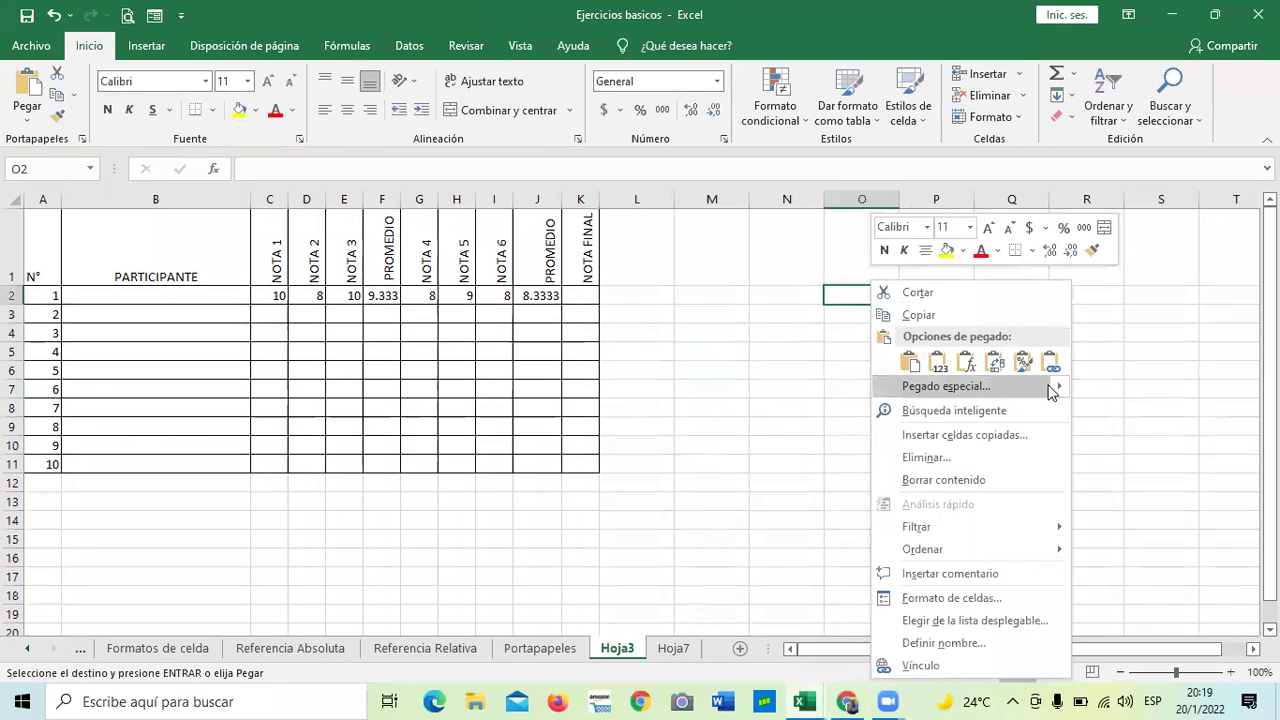
pyautogui.moveTo(1064, 392)
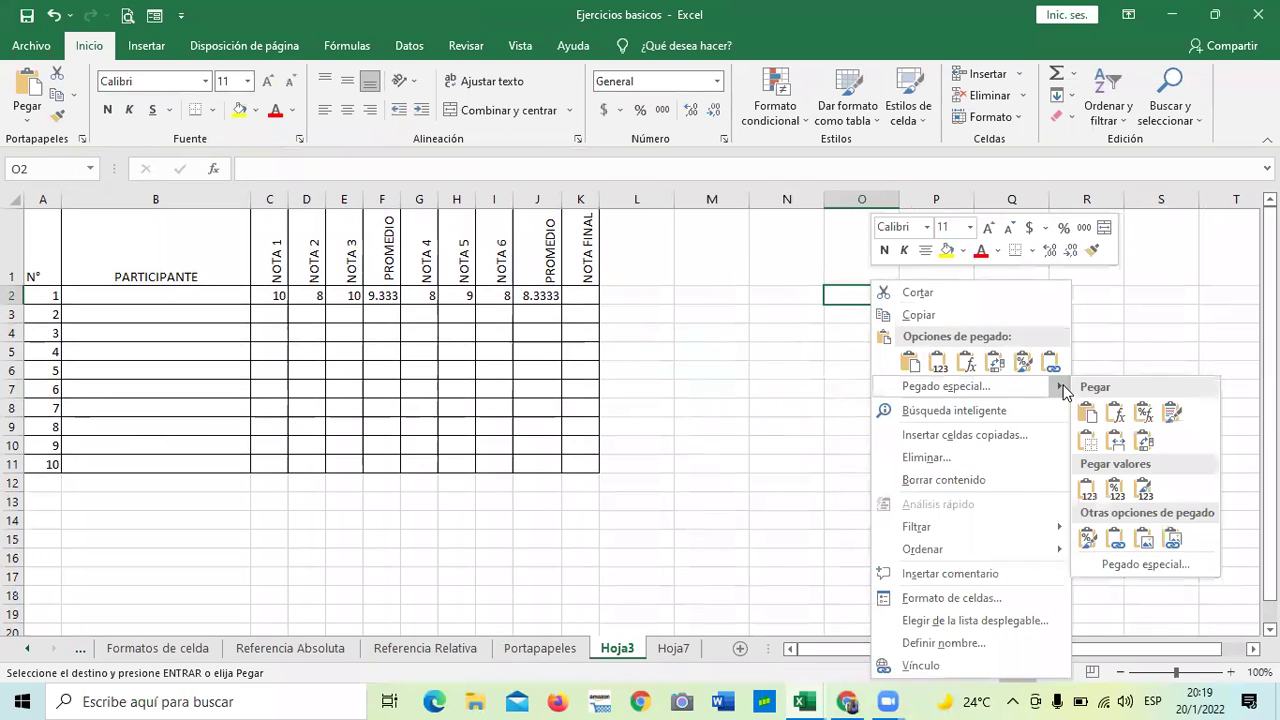
pyautogui.click(1117, 543)
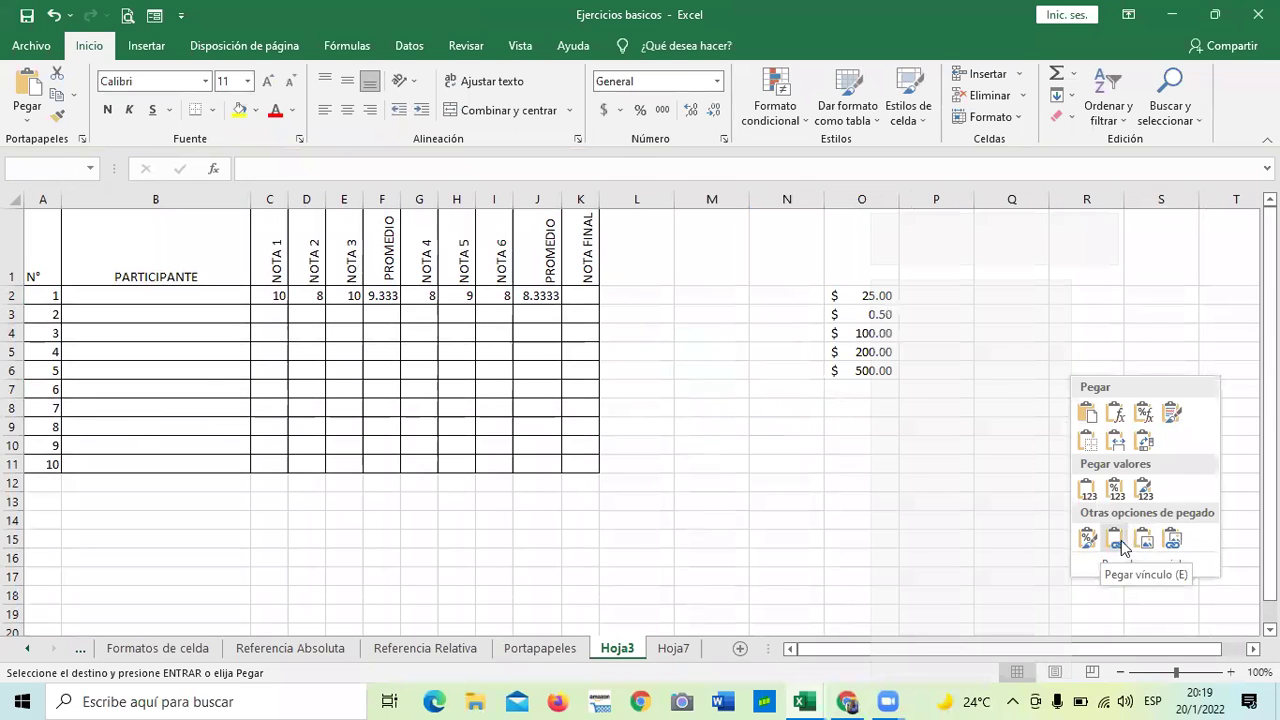
pyautogui.click(1172, 540)
pyautogui.click(925, 556)
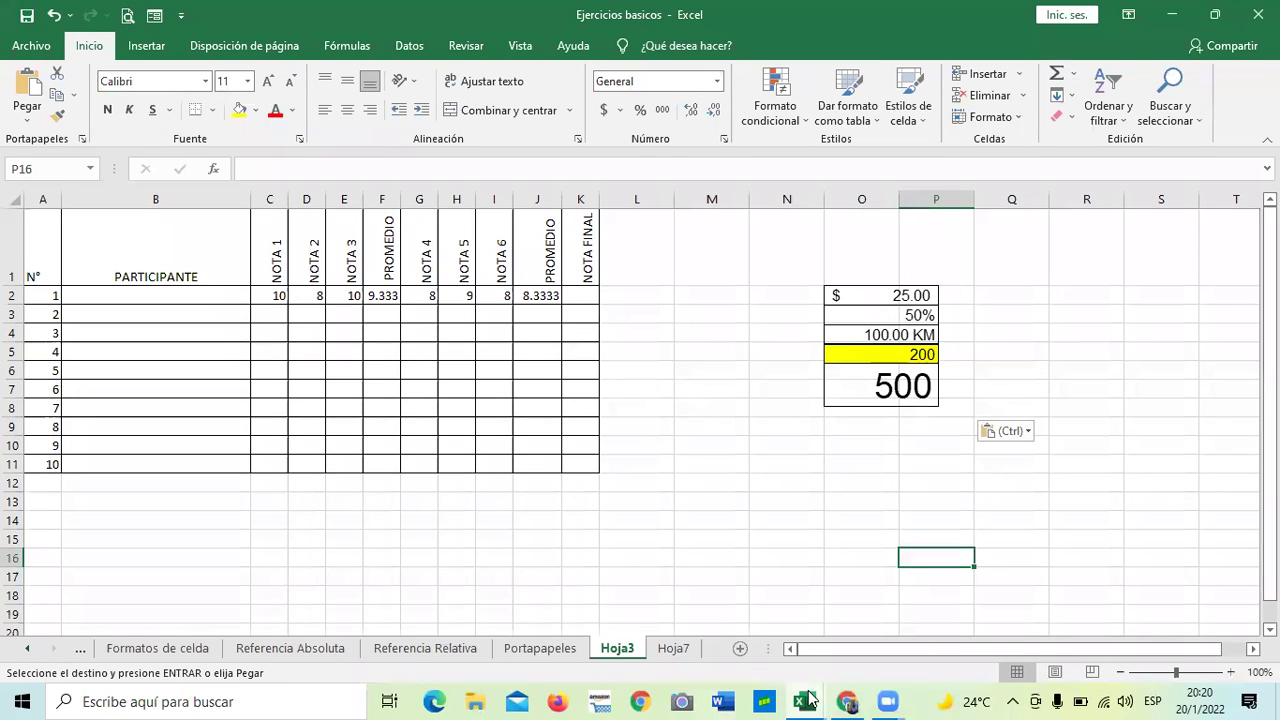
# Return to the 1.4 Portapapeles workbook and change C14 under ORIGEN DE DATOS to 50
pyautogui.moveTo(808, 700)
pyautogui.click(740, 640)
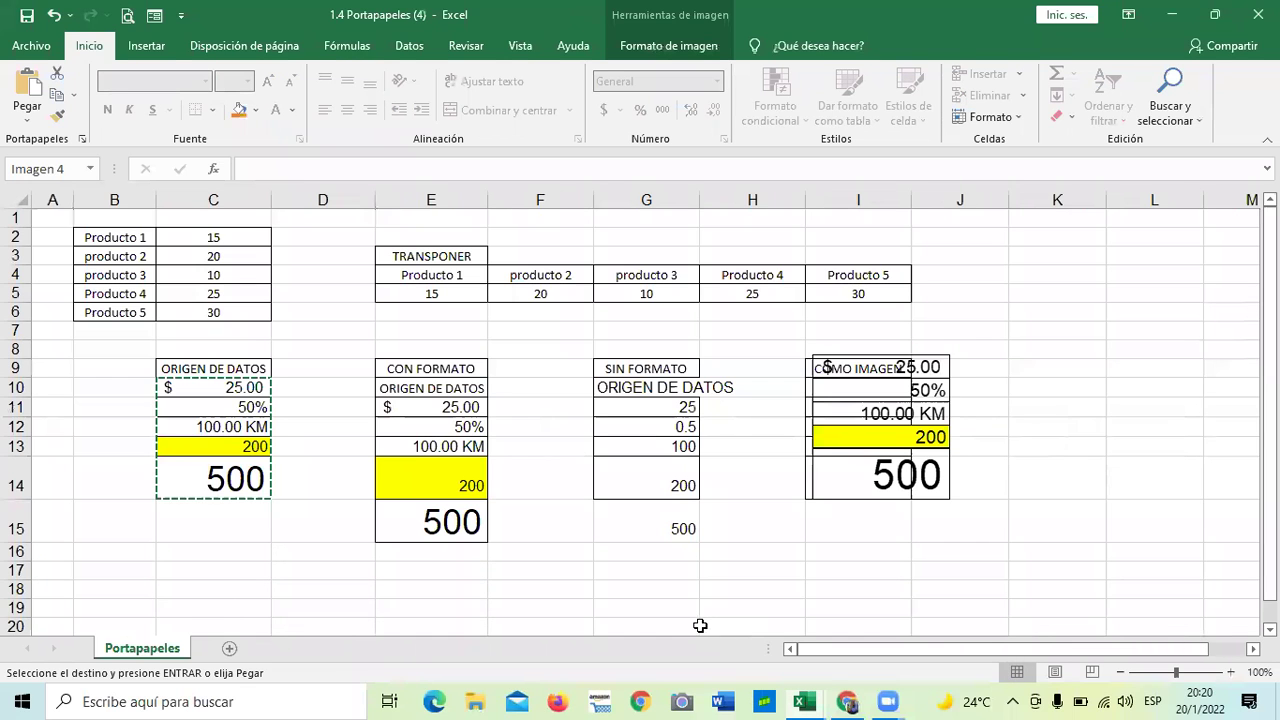
pyautogui.click(247, 487)
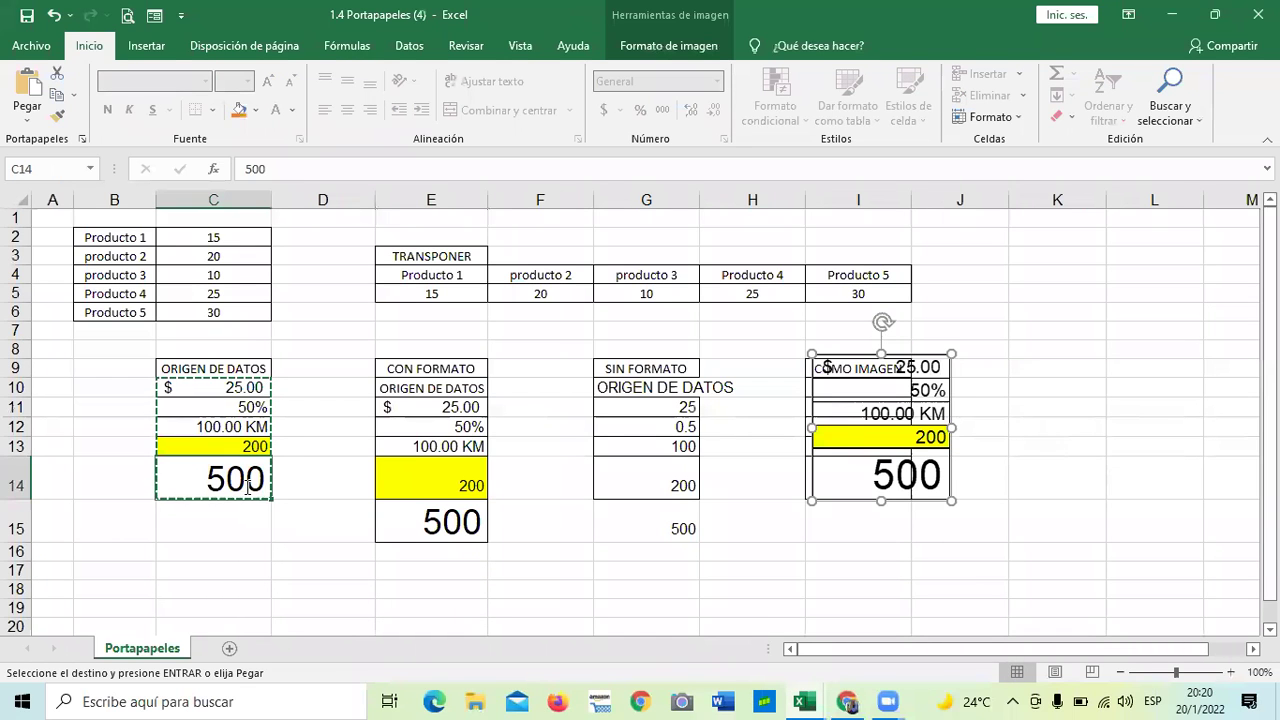
pyautogui.doubleClick(247, 487)
pyautogui.press('BackSpace')
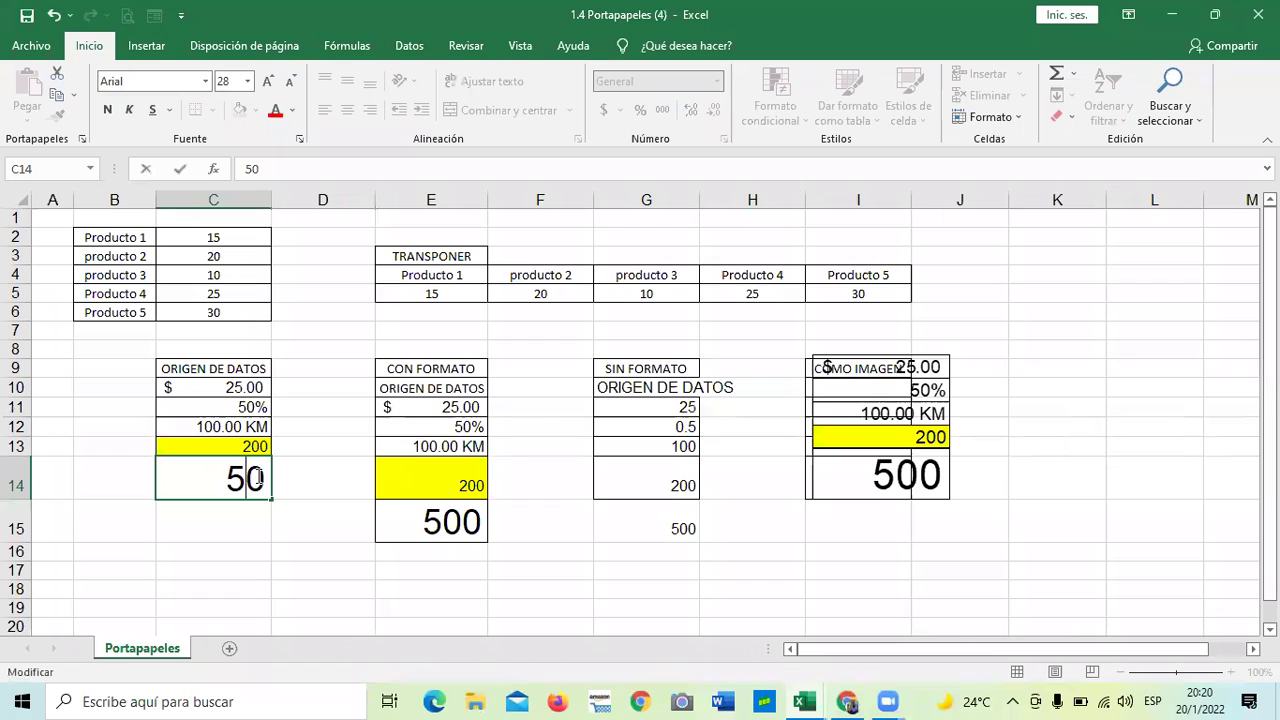
pyautogui.press('Return')
pyautogui.click(302, 554)
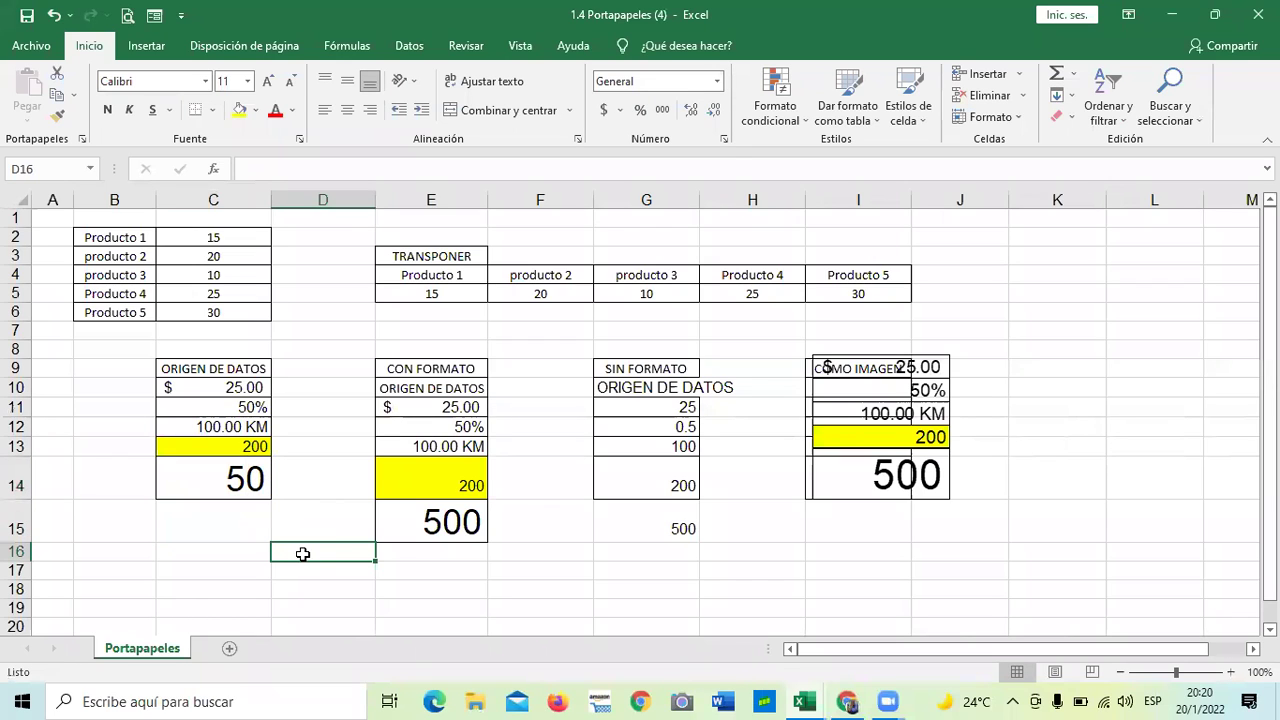
# Check the linked picture in Ejercicios basicos against the edited C14 value and select it to view its source reference
pyautogui.moveTo(810, 700)
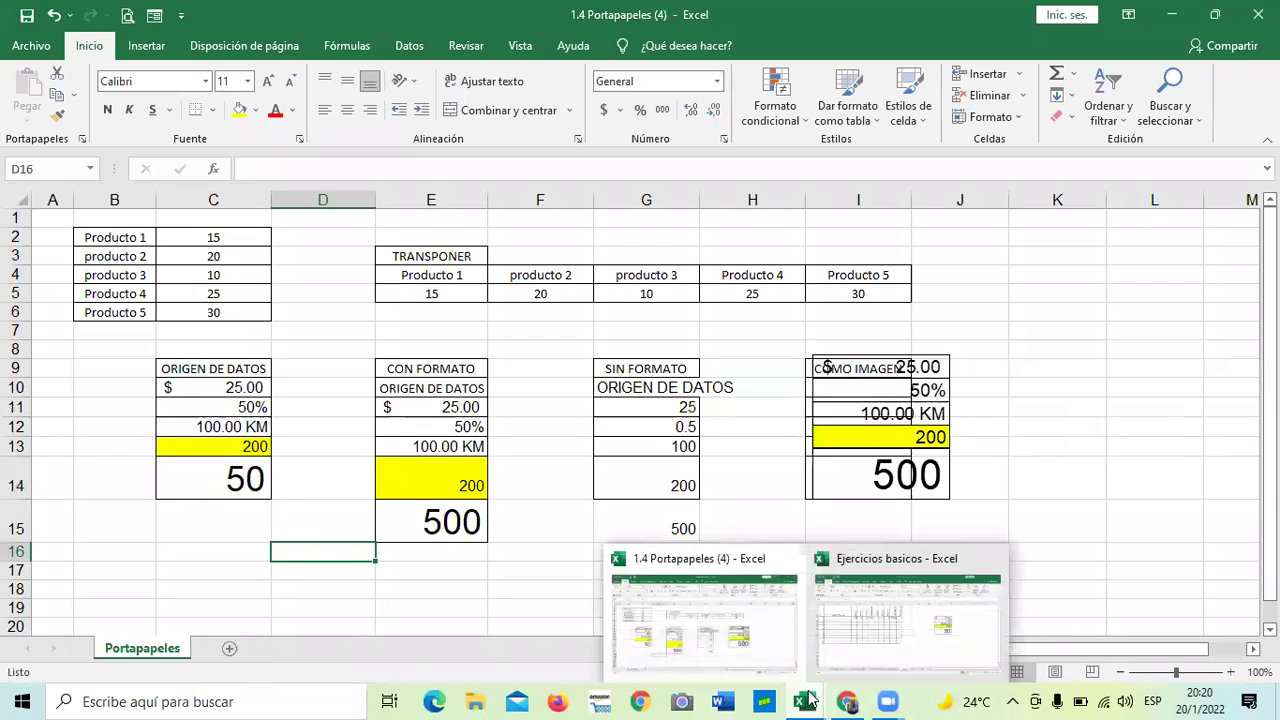
pyautogui.click(885, 637)
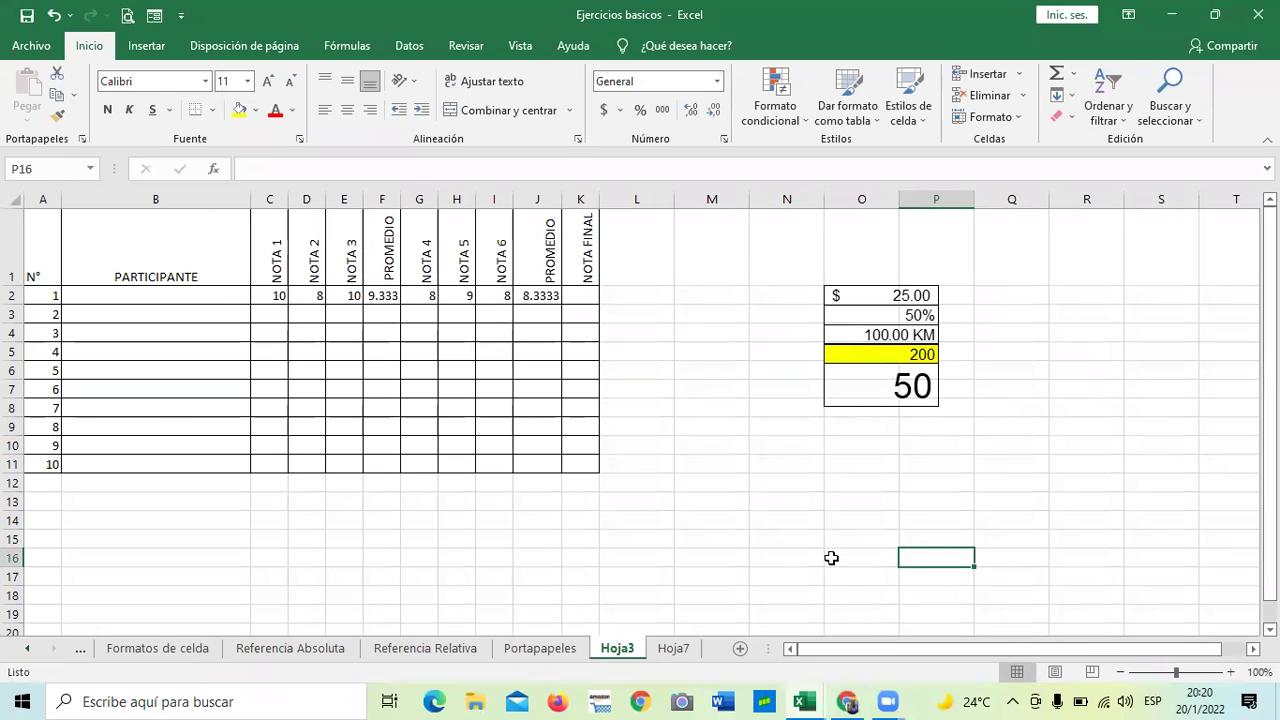
pyautogui.click(781, 535)
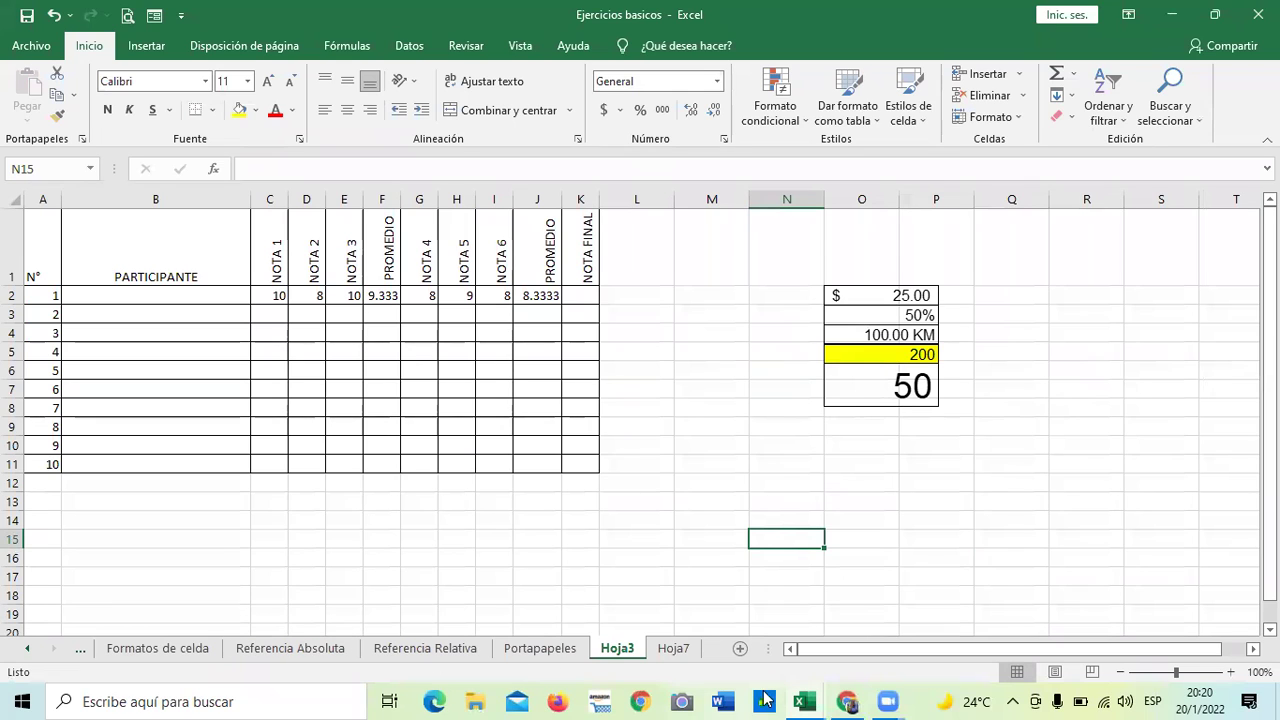
pyautogui.moveTo(804, 699)
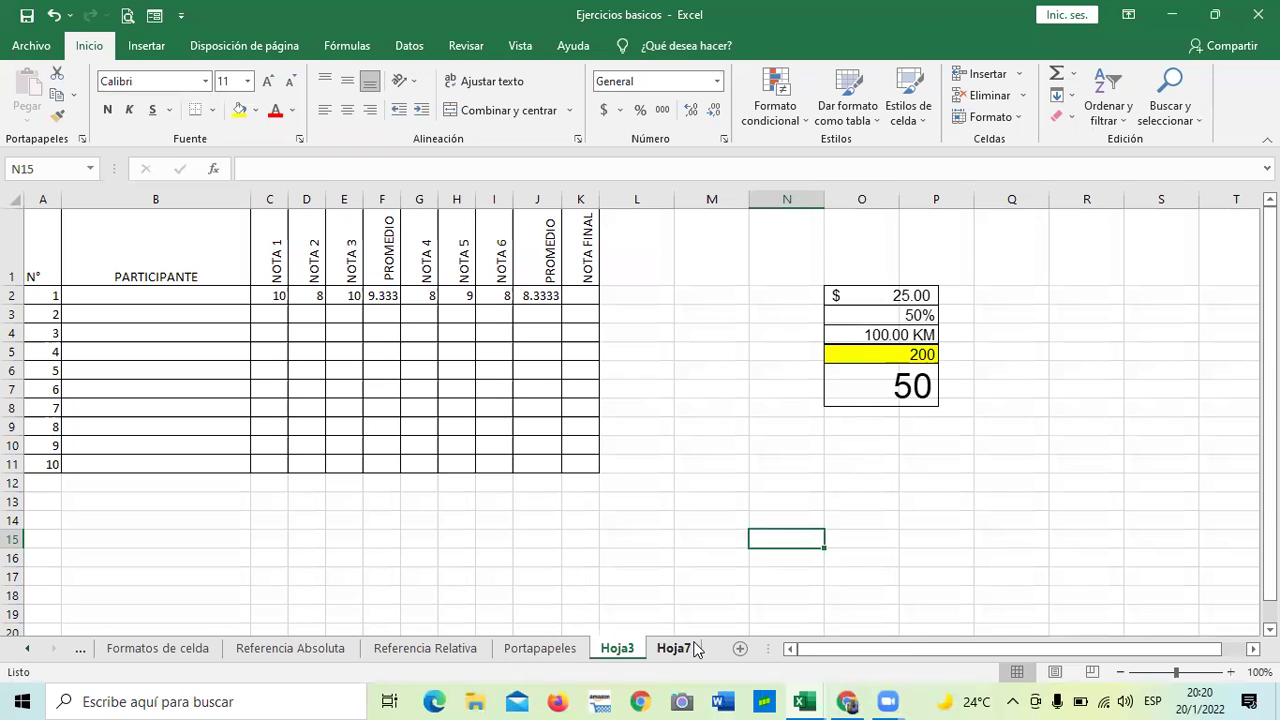
pyautogui.click(888, 389)
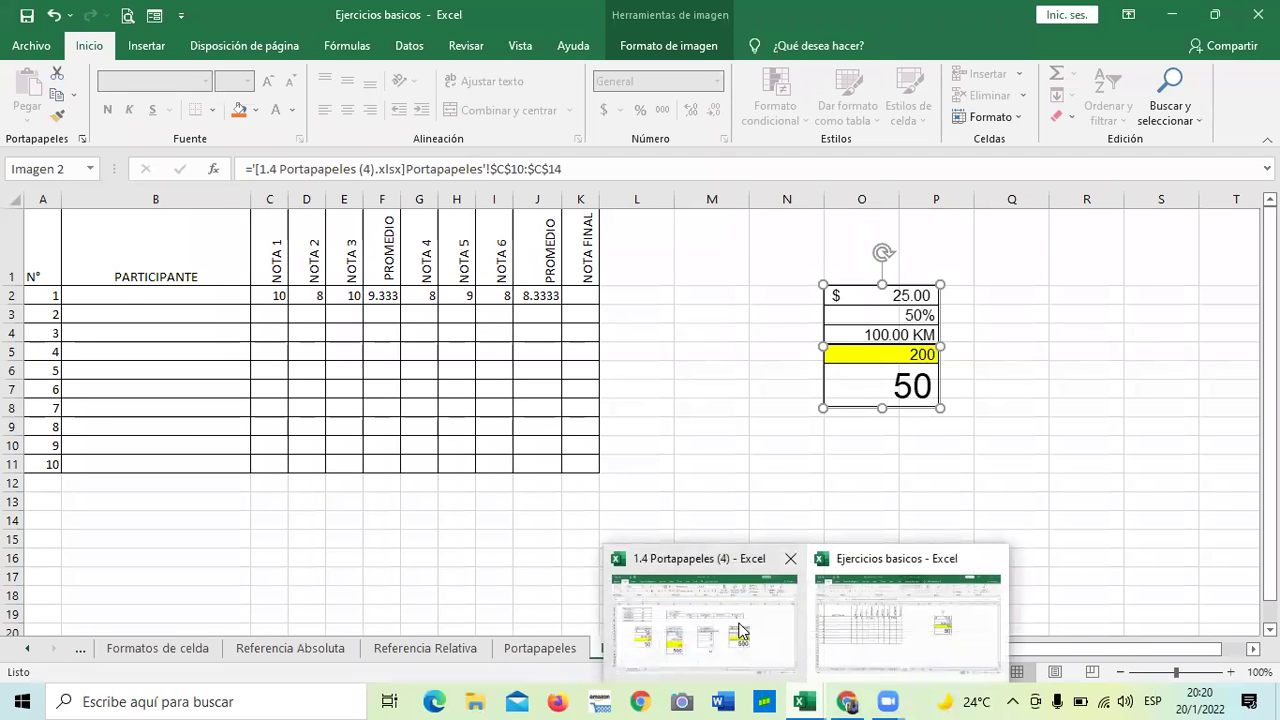
# Set C13 to 100 in 1.4 Portapapeles and move the pasted image off COMO IMAGEN to the empty area in columns J and K
pyautogui.click(742, 632)
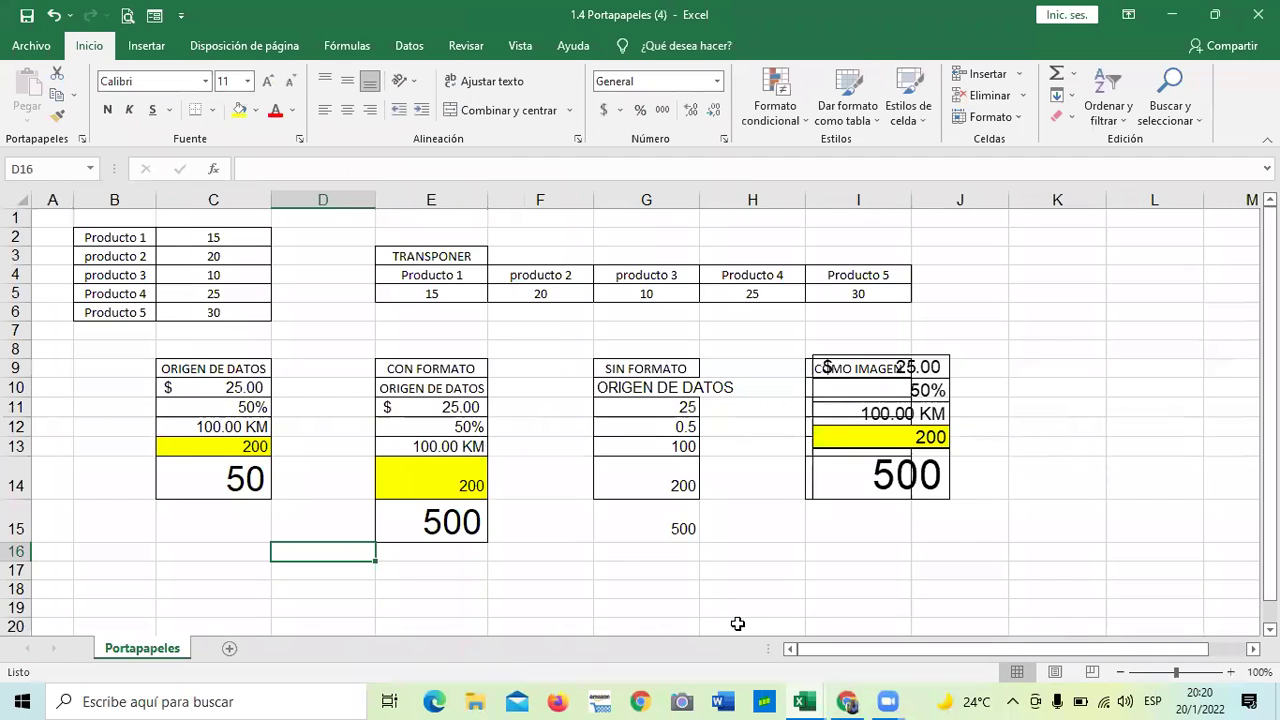
pyautogui.click(222, 446)
pyautogui.press('BackSpace')
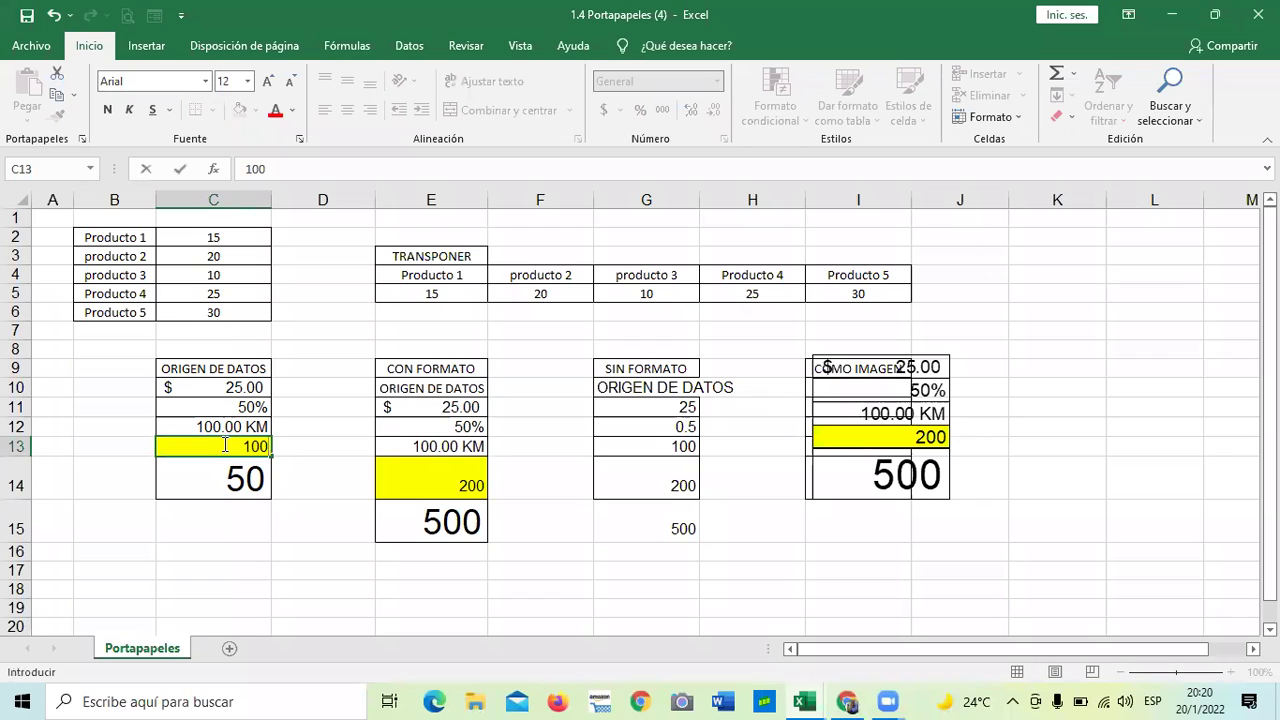
pyautogui.press('Return')
pyautogui.click(983, 372)
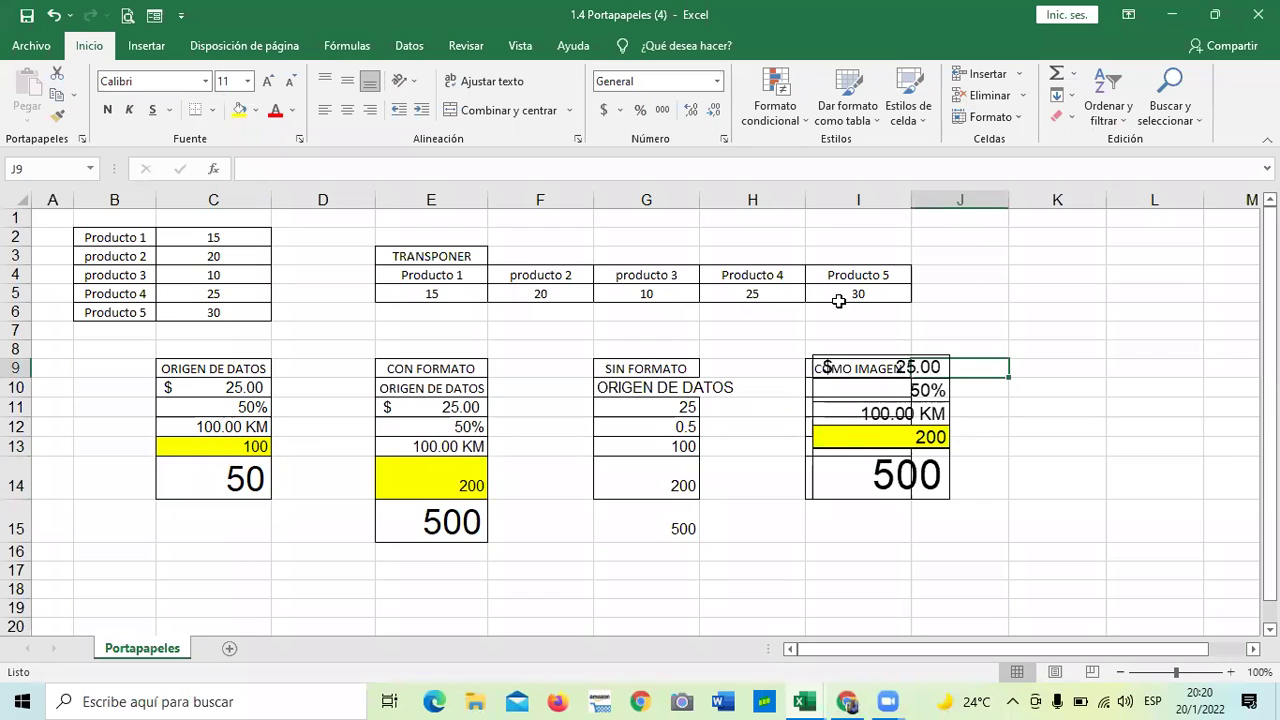
pyautogui.moveTo(885, 400); pyautogui.dragTo(1008, 358)
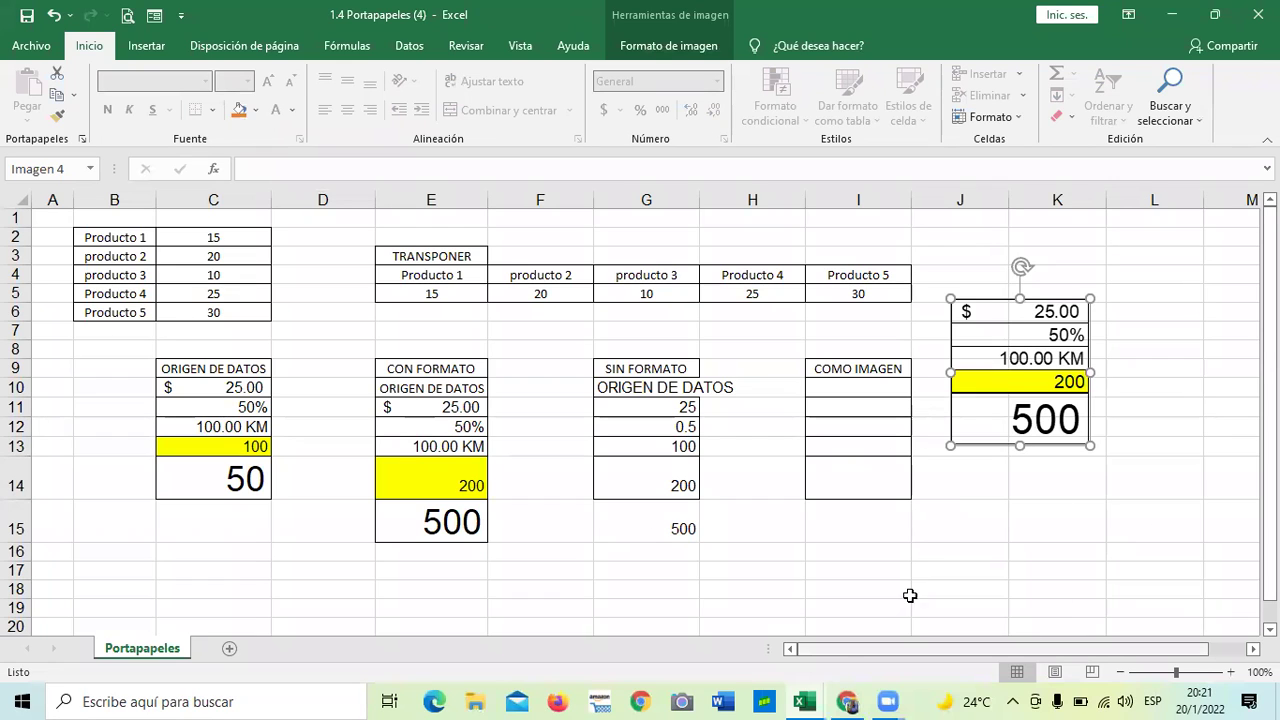
# Check the linked picture on Hoja3 of Ejercicios basicos against the edited C13 value, then deselect it
pyautogui.moveTo(810, 699)
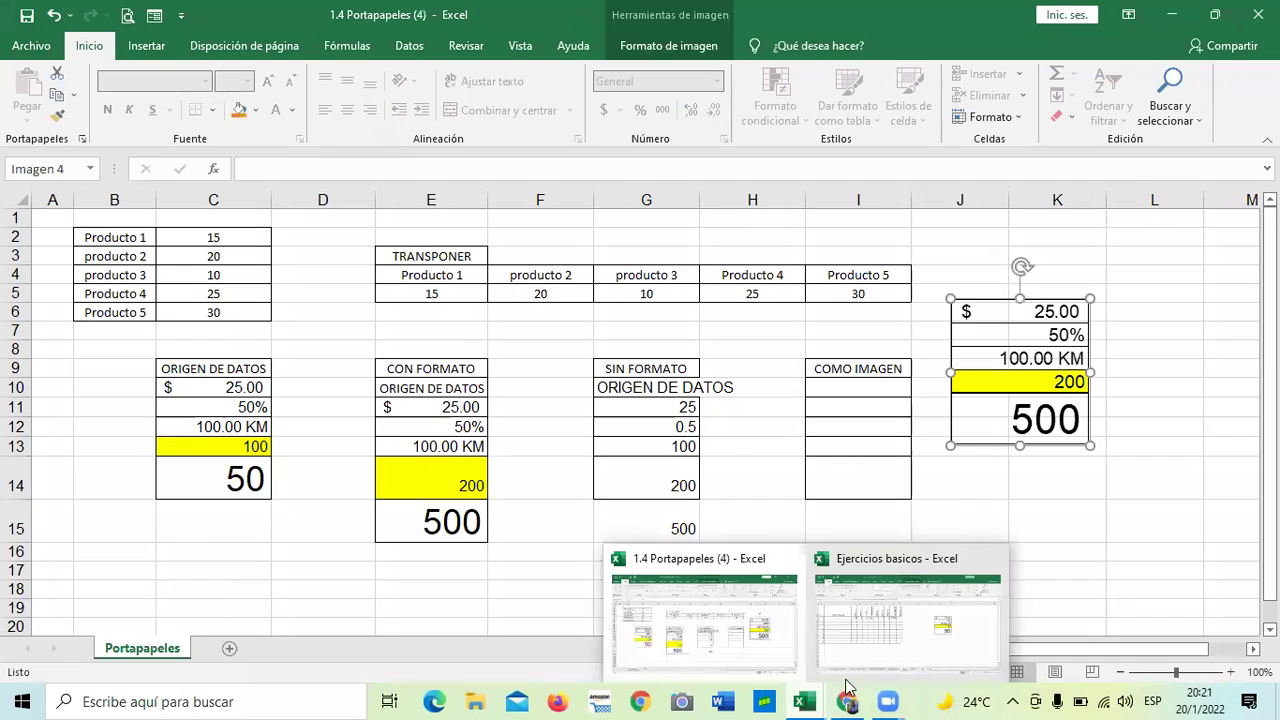
pyautogui.click(912, 648)
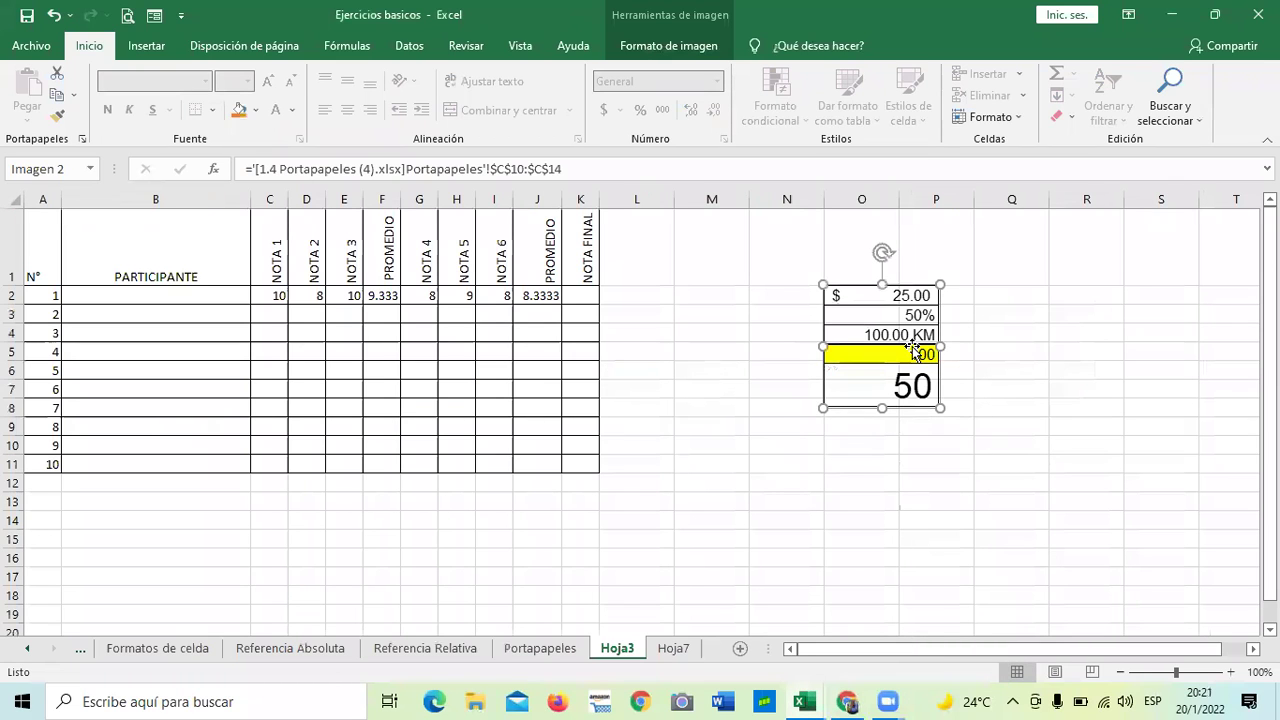
pyautogui.click(923, 466)
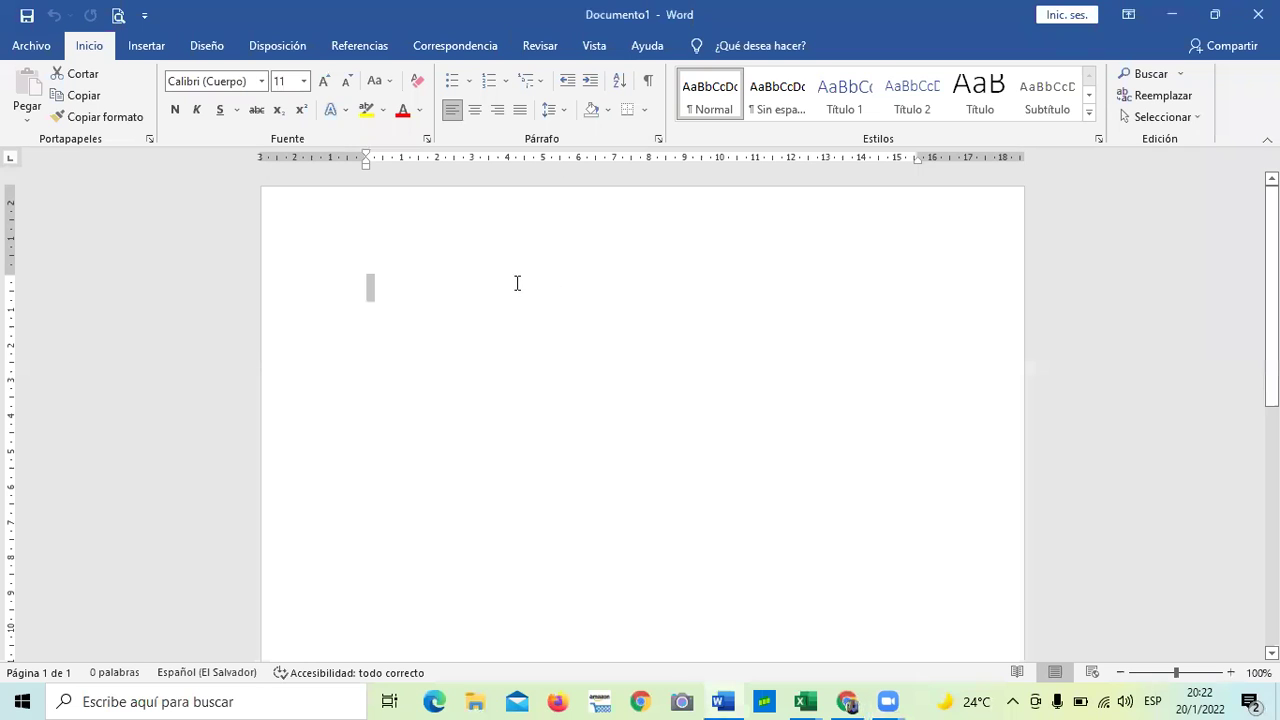
# Switch to the 1.4 Portapapeles workbook in Excel and copy the values in C10:C14 under ORIGEN DE DATOS
pyautogui.moveTo(810, 697)
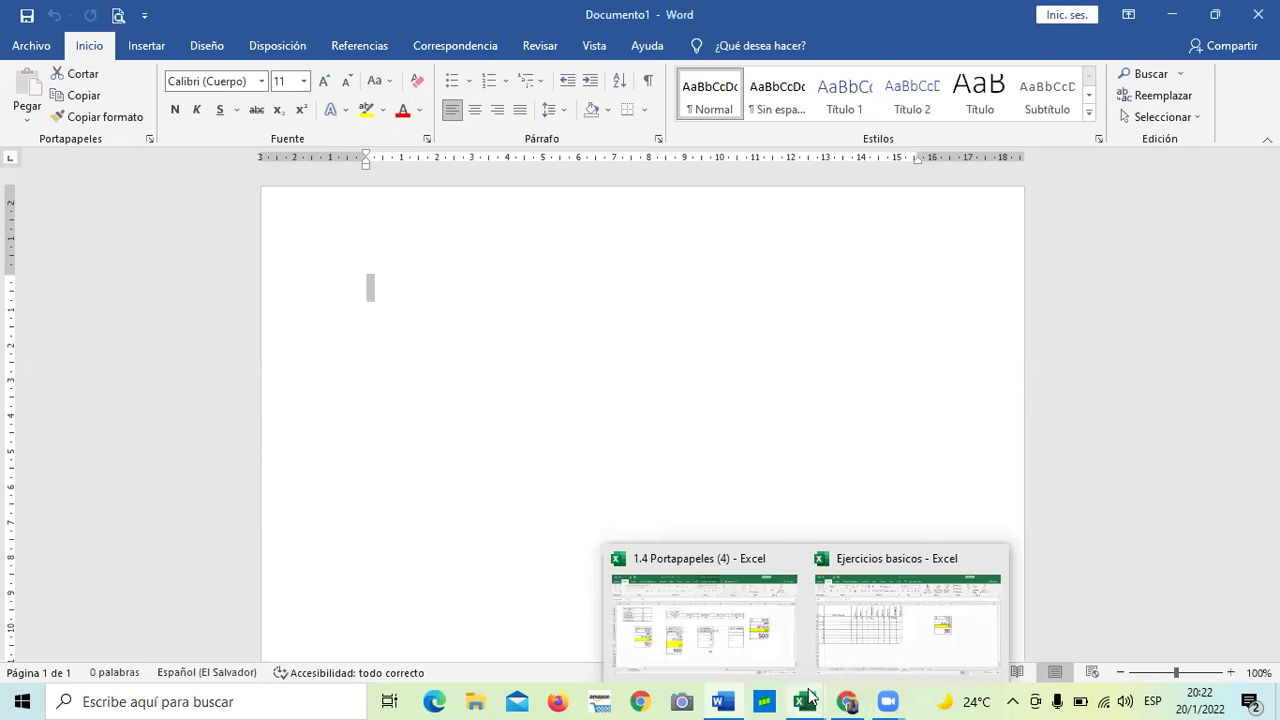
pyautogui.click(762, 635)
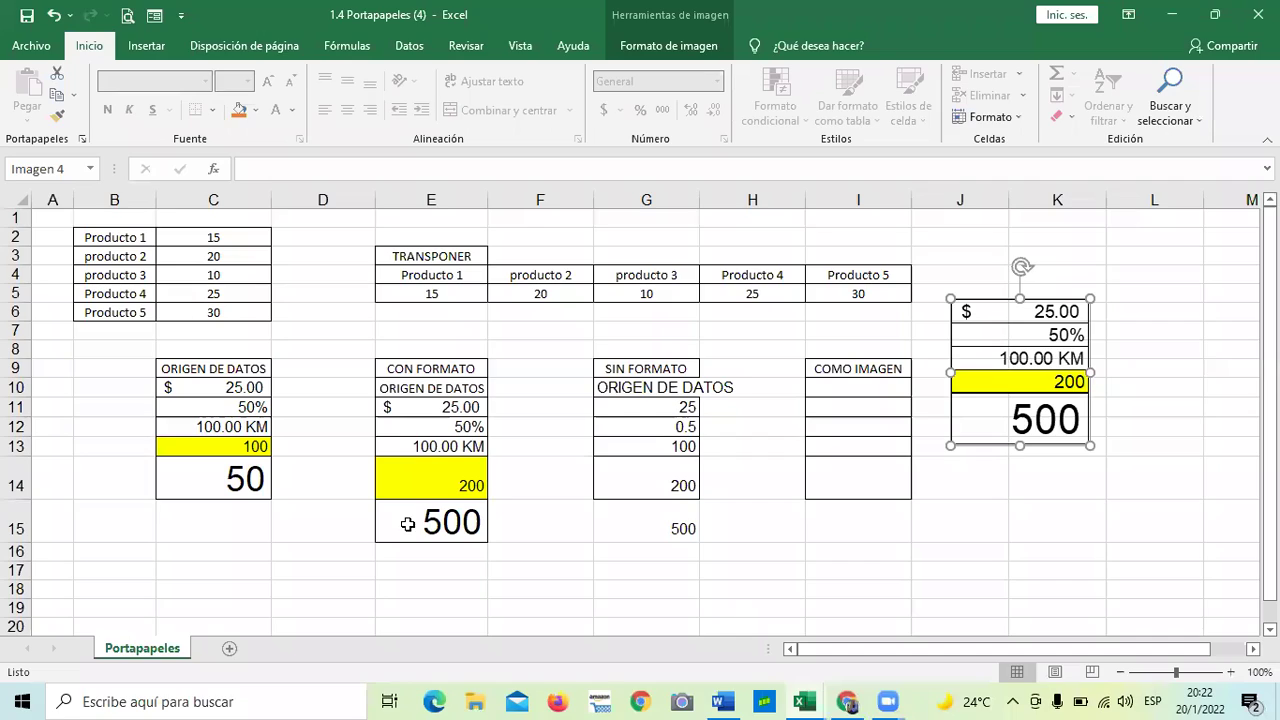
pyautogui.moveTo(229, 380); pyautogui.dragTo(235, 483)
pyautogui.rightClick(206, 386)
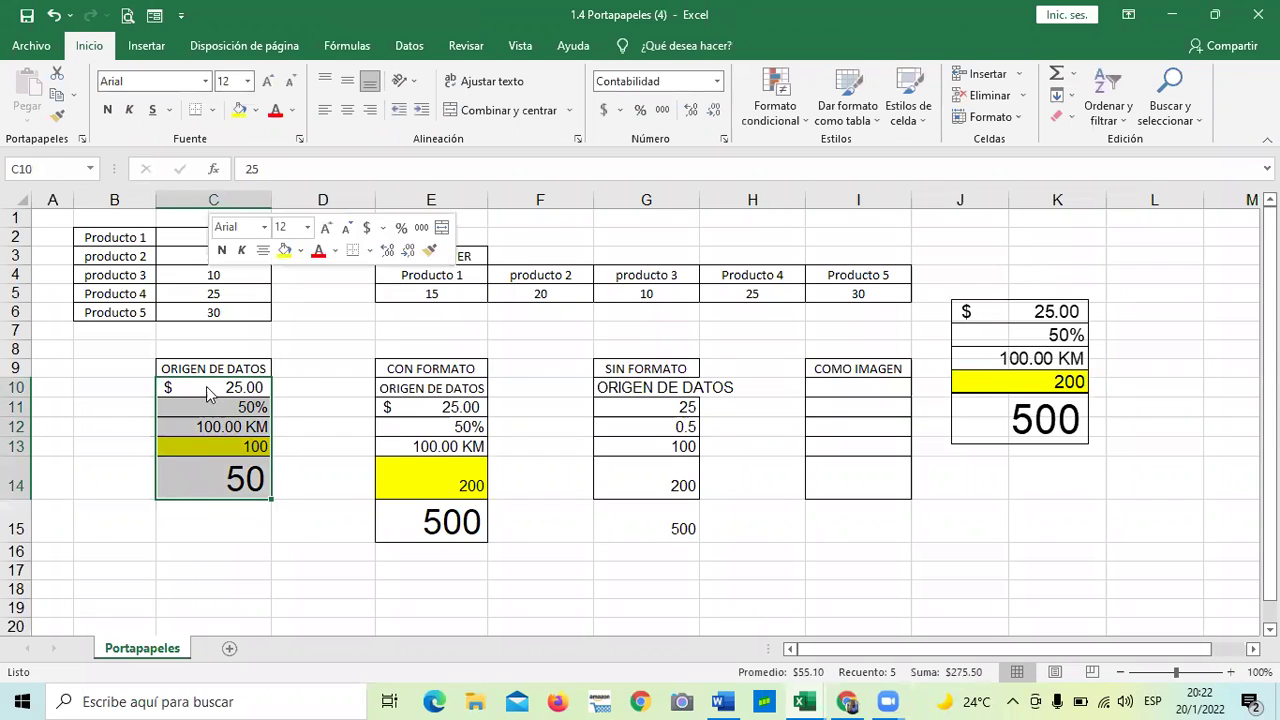
pyautogui.click(256, 316)
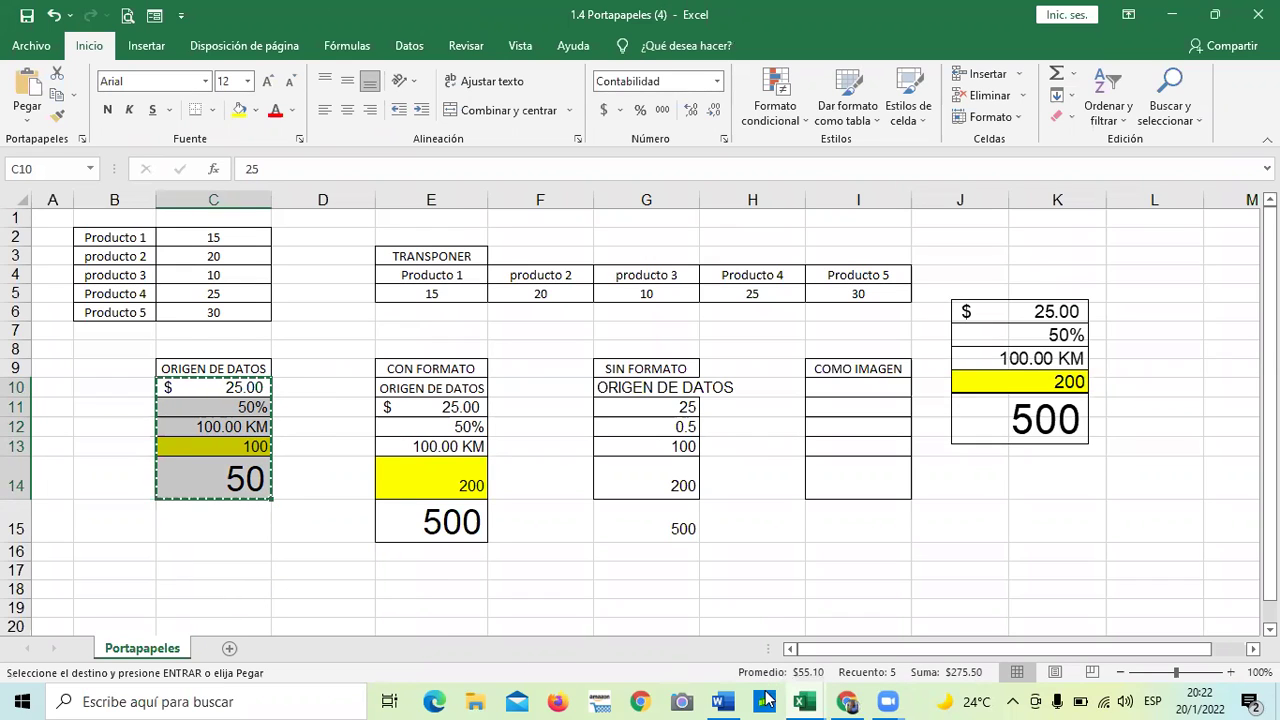
# Paste the copied cells into the blank Word document Documento1 as a linked table that keeps the source formatting
pyautogui.moveTo(727, 701)
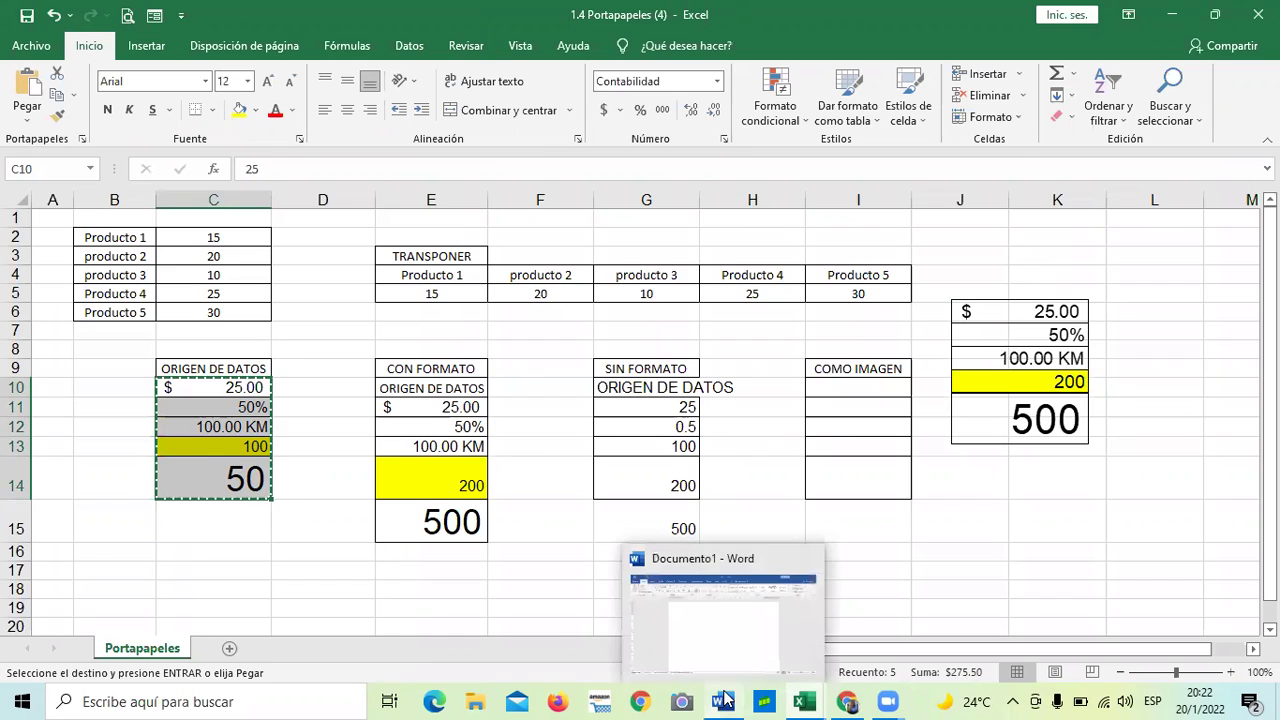
pyautogui.click(727, 626)
pyautogui.rightClick(388, 311)
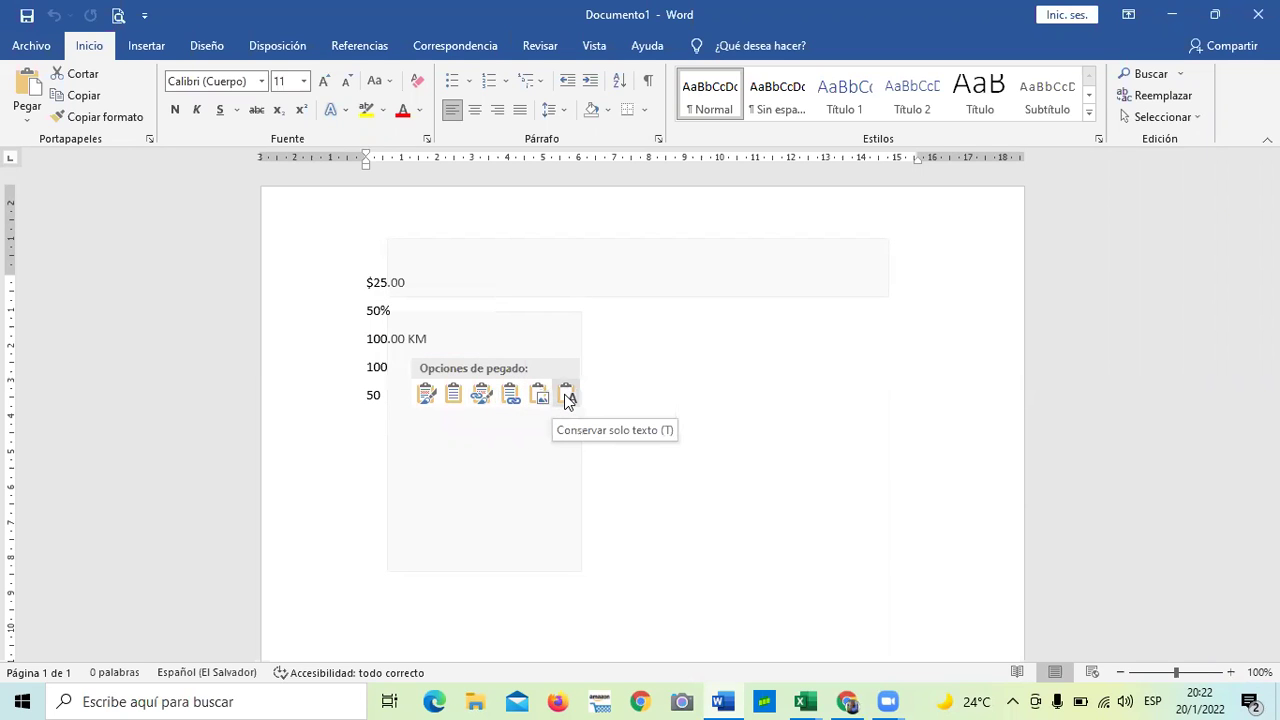
pyautogui.click(483, 396)
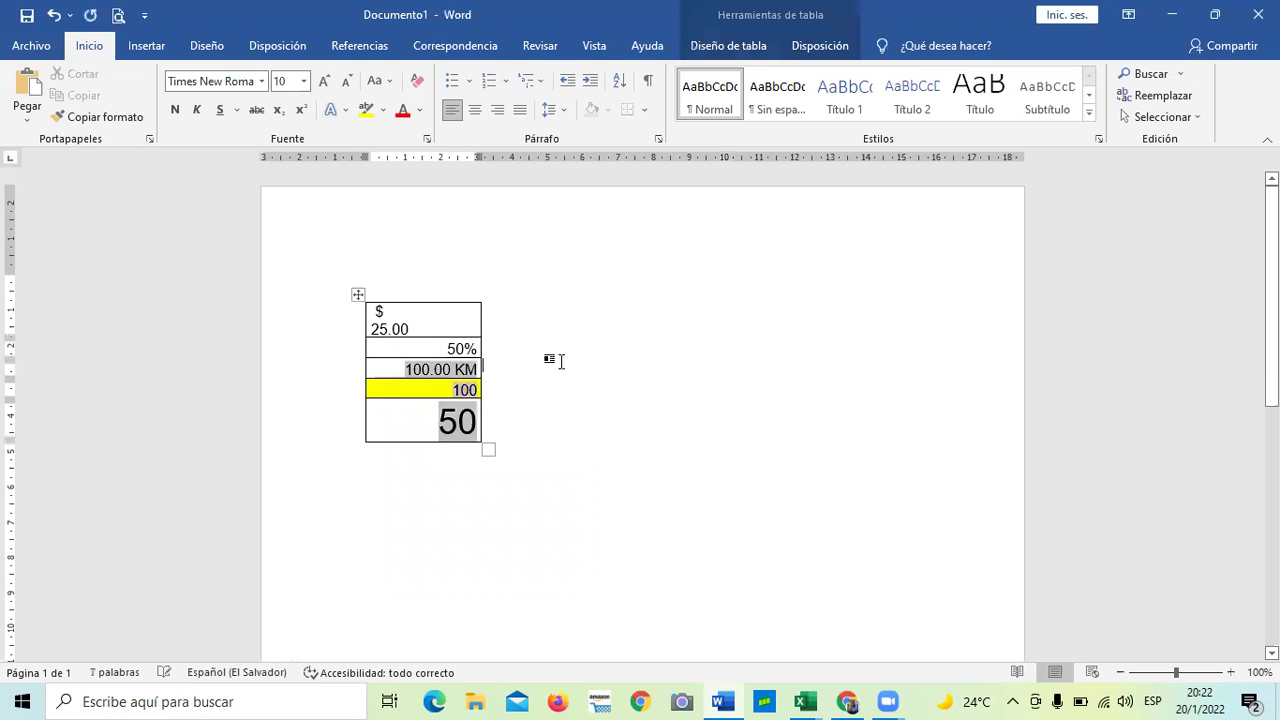
pyautogui.click(391, 363)
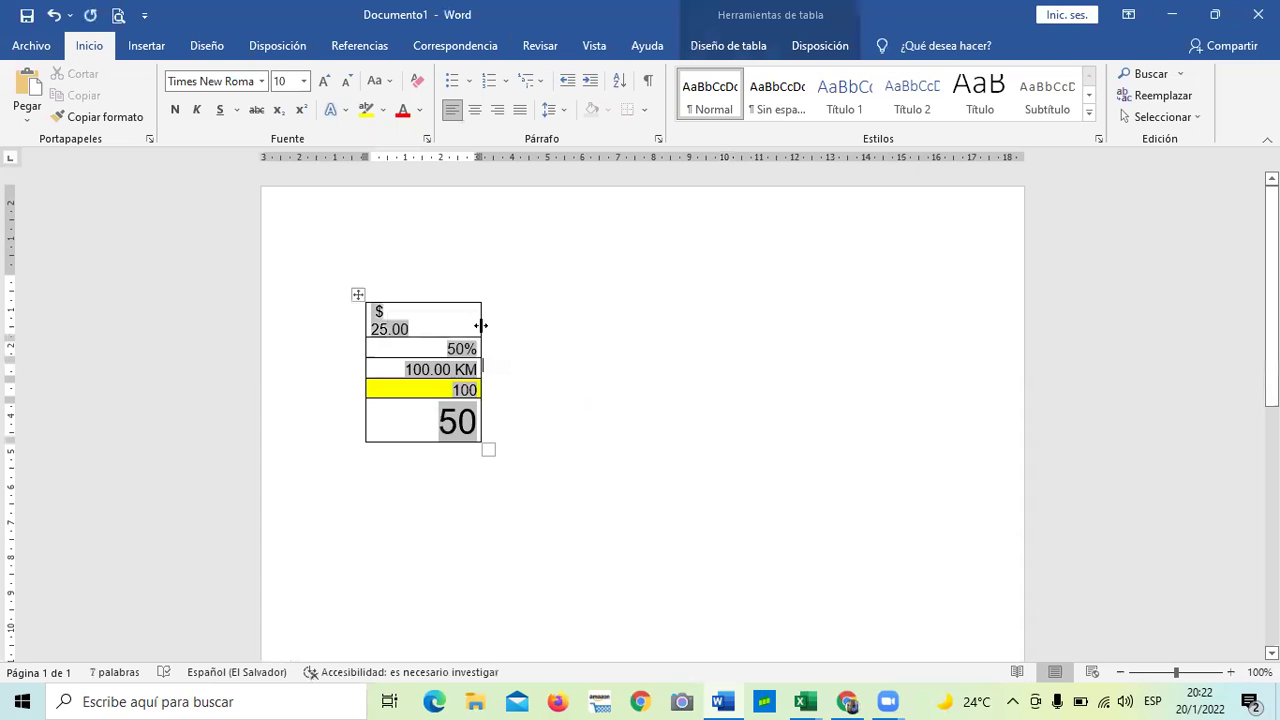
# Return to 1.4 Portapapeles in Excel and set C14 under ORIGEN DE DATOS to 500
pyautogui.moveTo(793, 698)
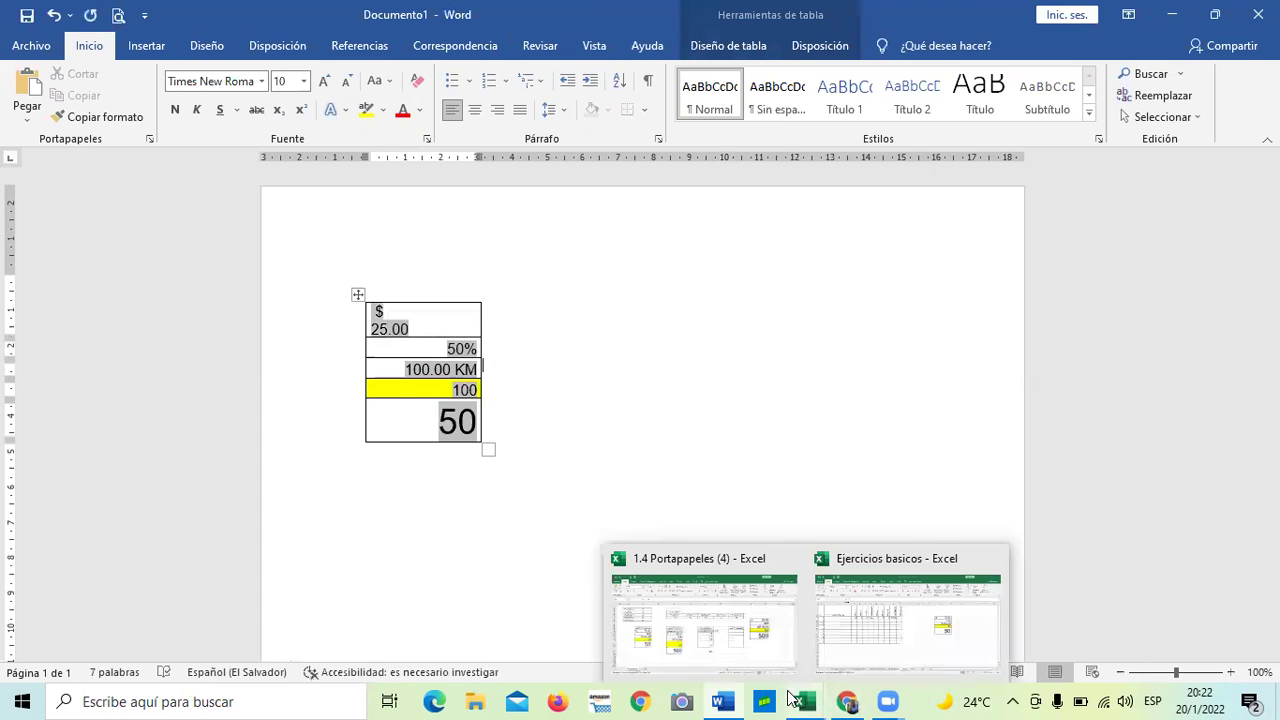
pyautogui.click(708, 655)
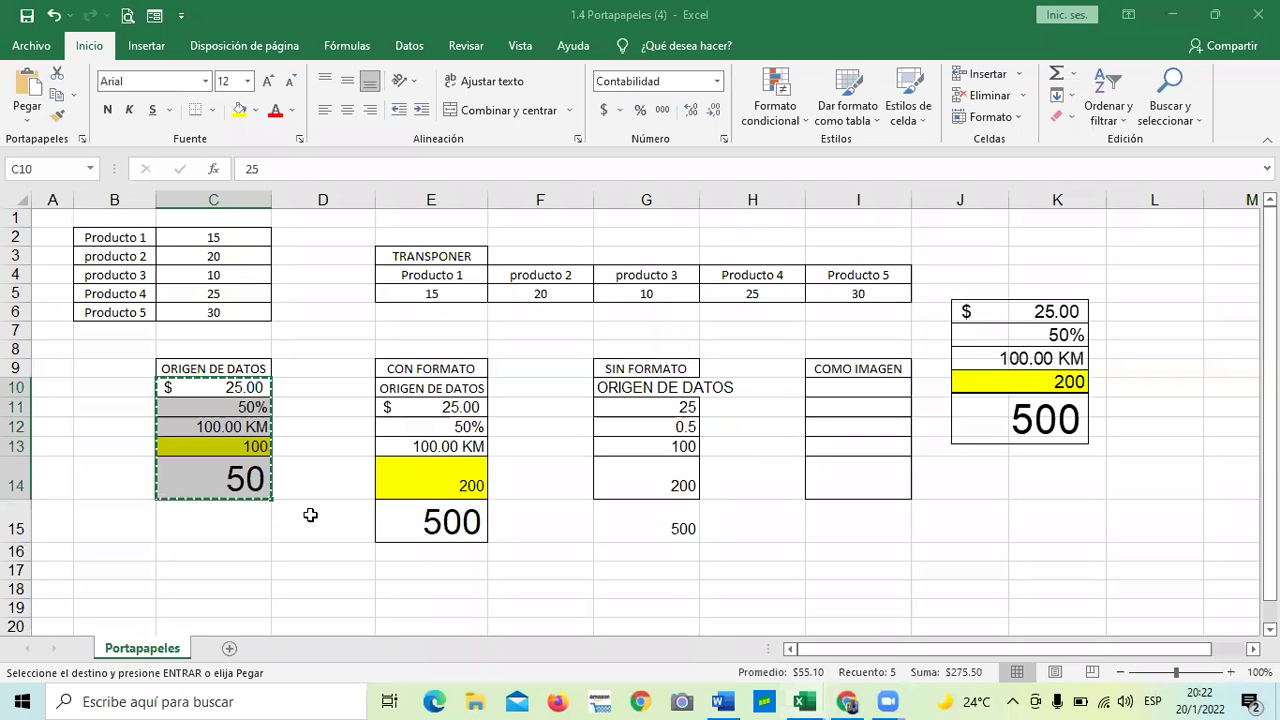
pyautogui.doubleClick(246, 482)
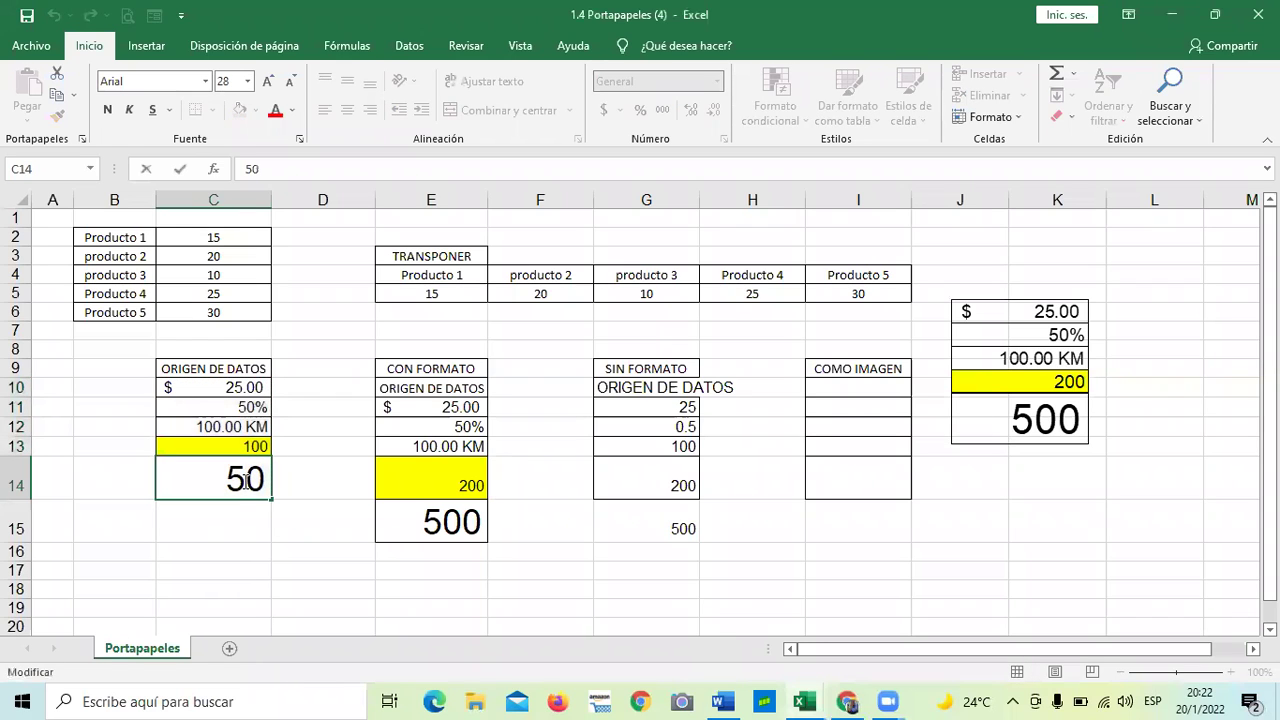
pyautogui.press('Return')
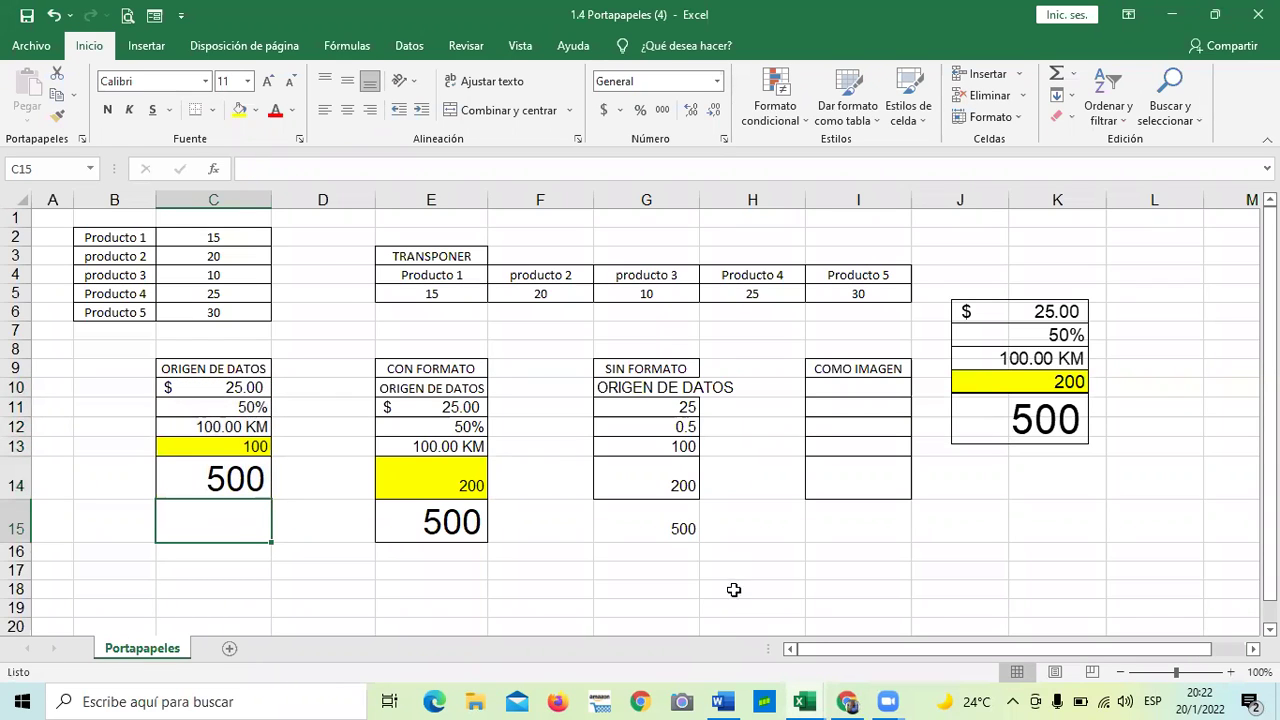
# Check the linked table in Word against the edited C14 value and widen the table so the first amount fits on one line
pyautogui.click(725, 700)
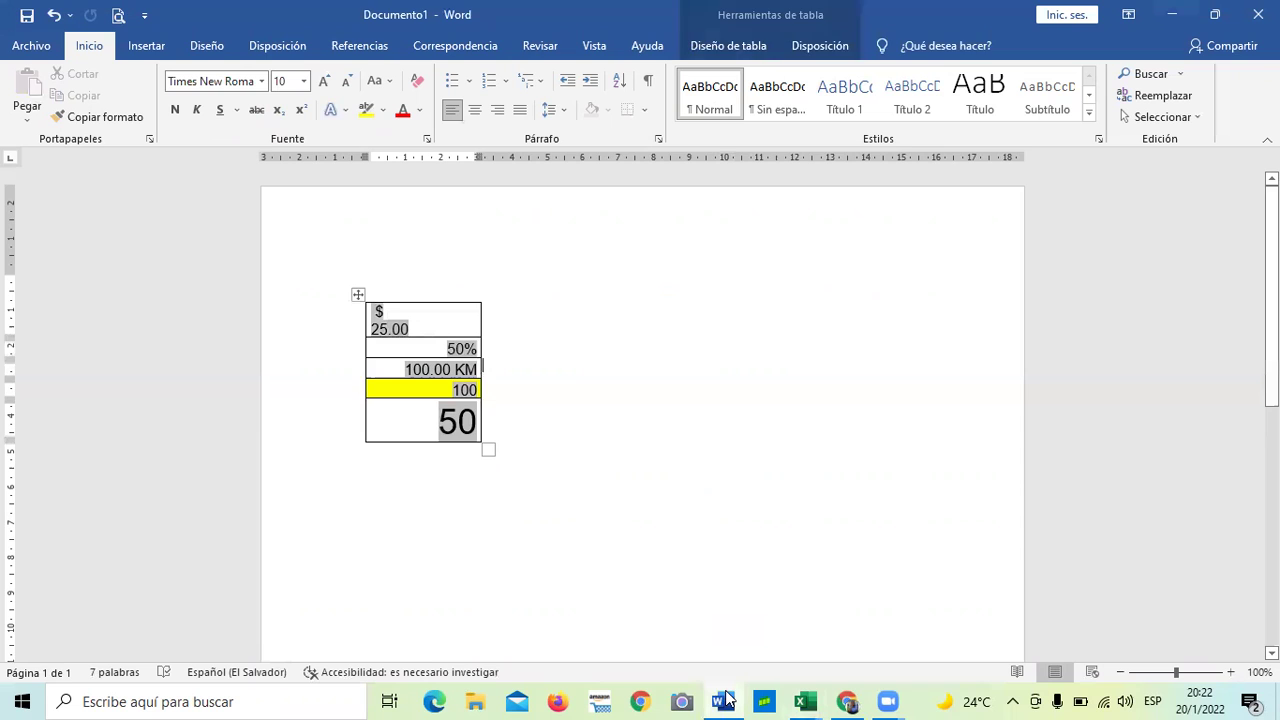
pyautogui.click(597, 511)
pyautogui.click(563, 417)
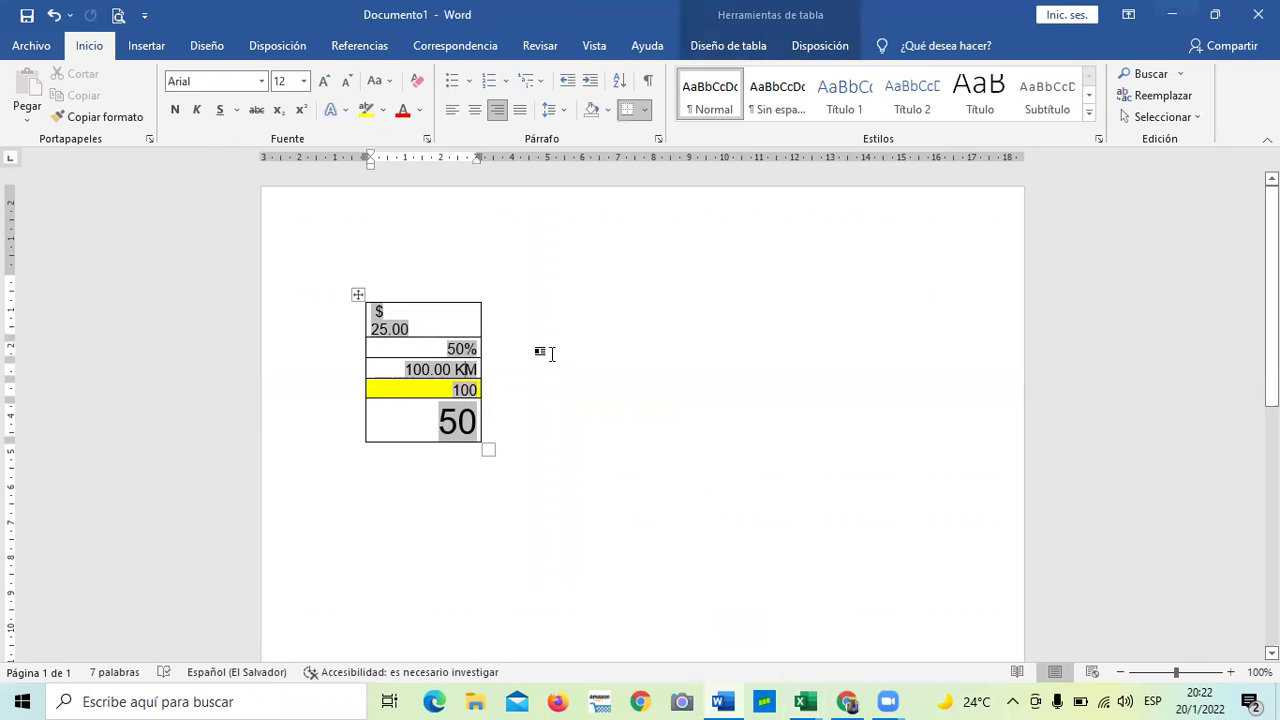
pyautogui.click(358, 296)
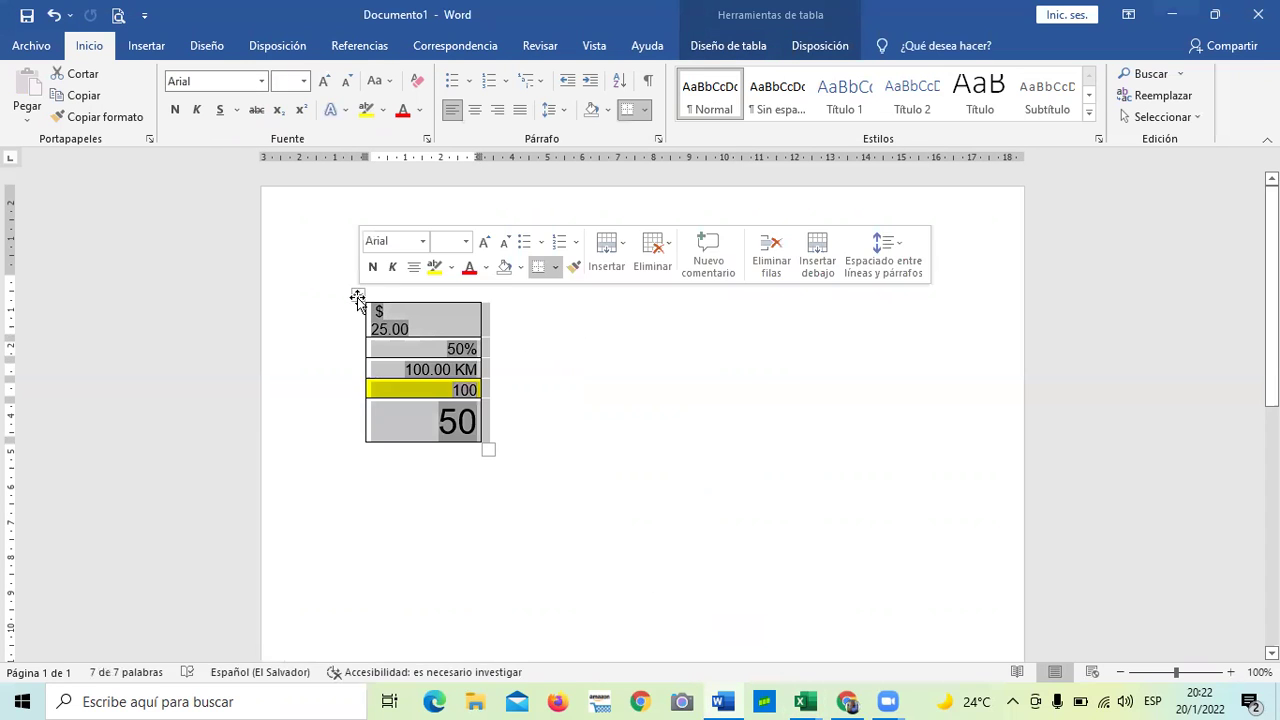
pyautogui.click(520, 420)
pyautogui.moveTo(489, 449); pyautogui.dragTo(531, 451)
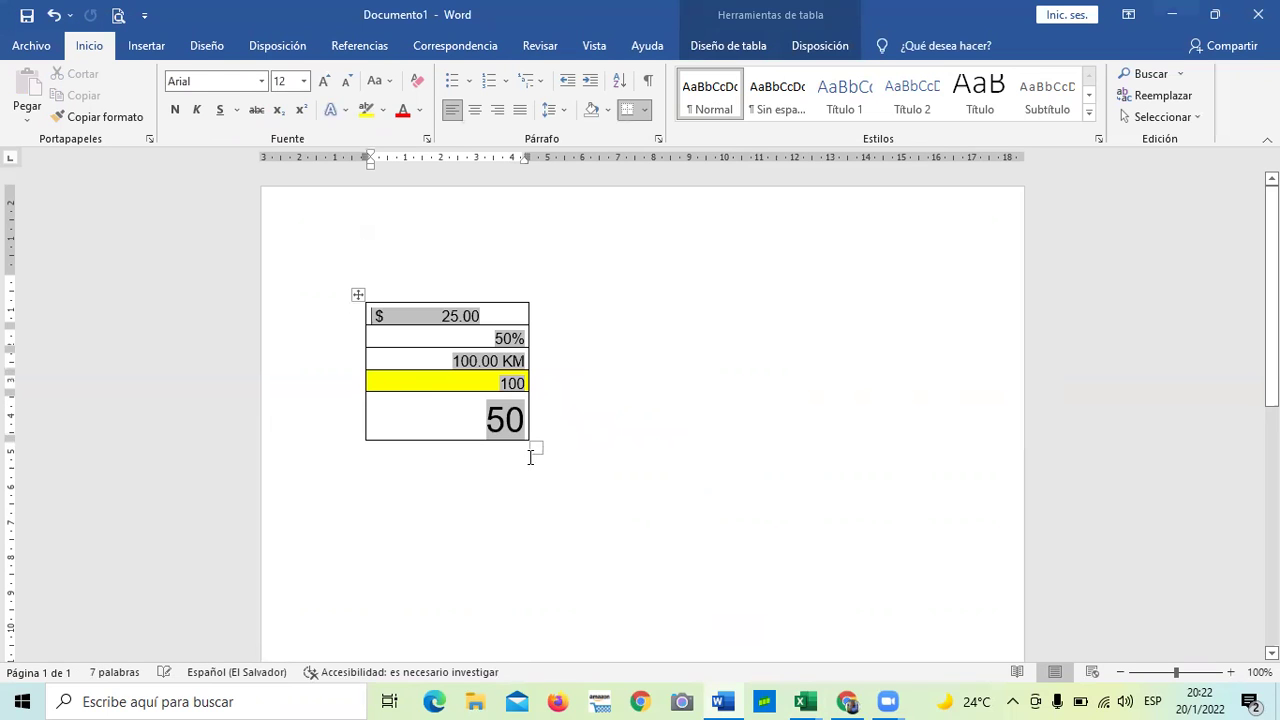
# Clear the contents of the linked table in Word and remove the empty table from the document
pyautogui.click(358, 296)
pyautogui.press('Delete')
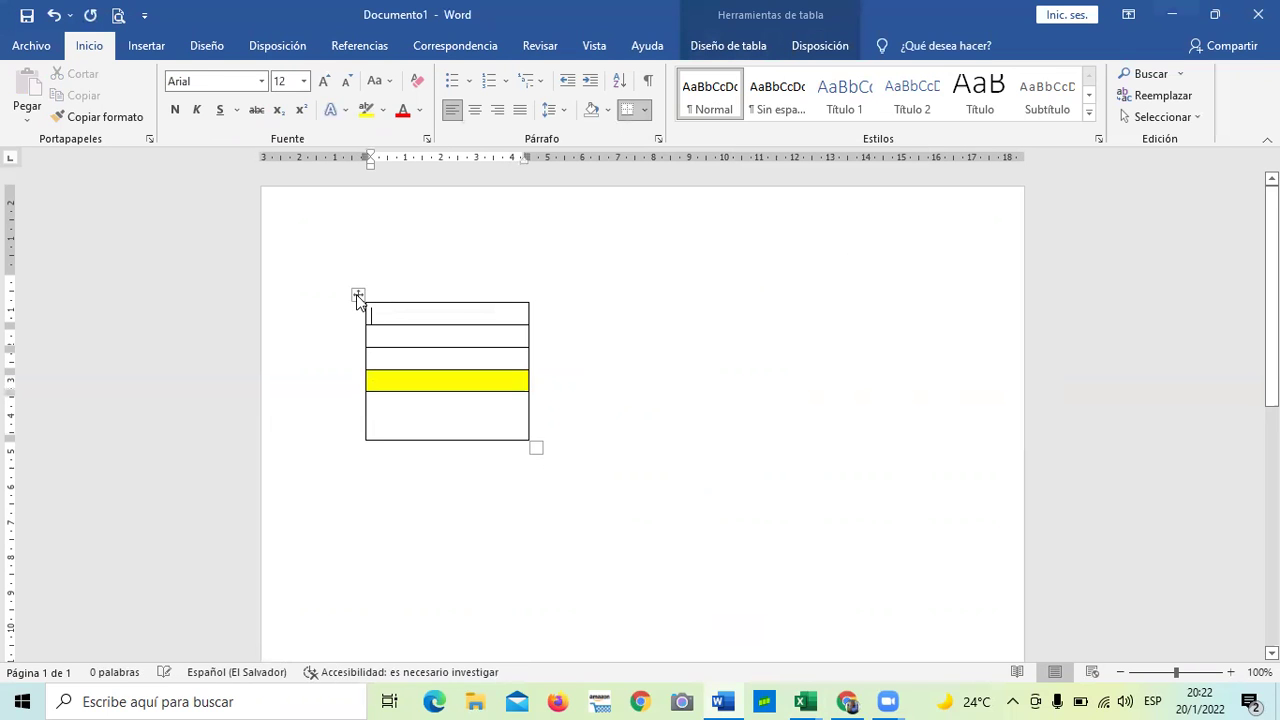
pyautogui.click(680, 349)
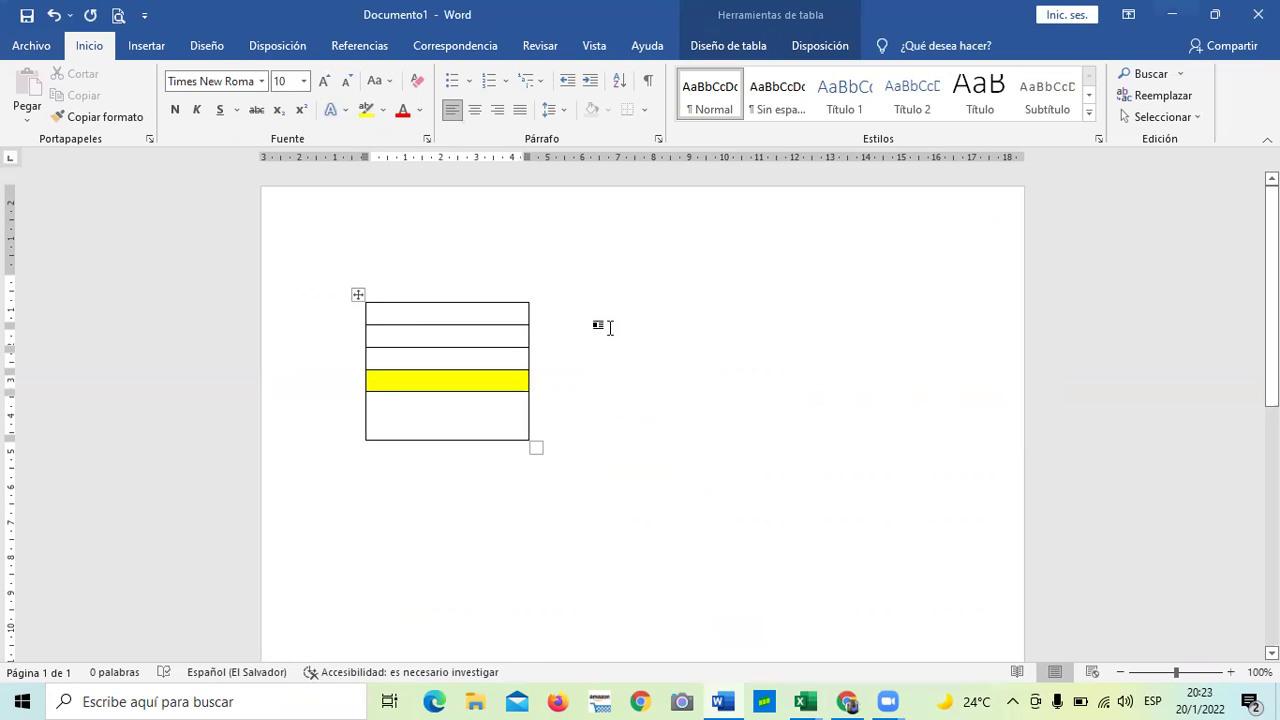
pyautogui.click(358, 296)
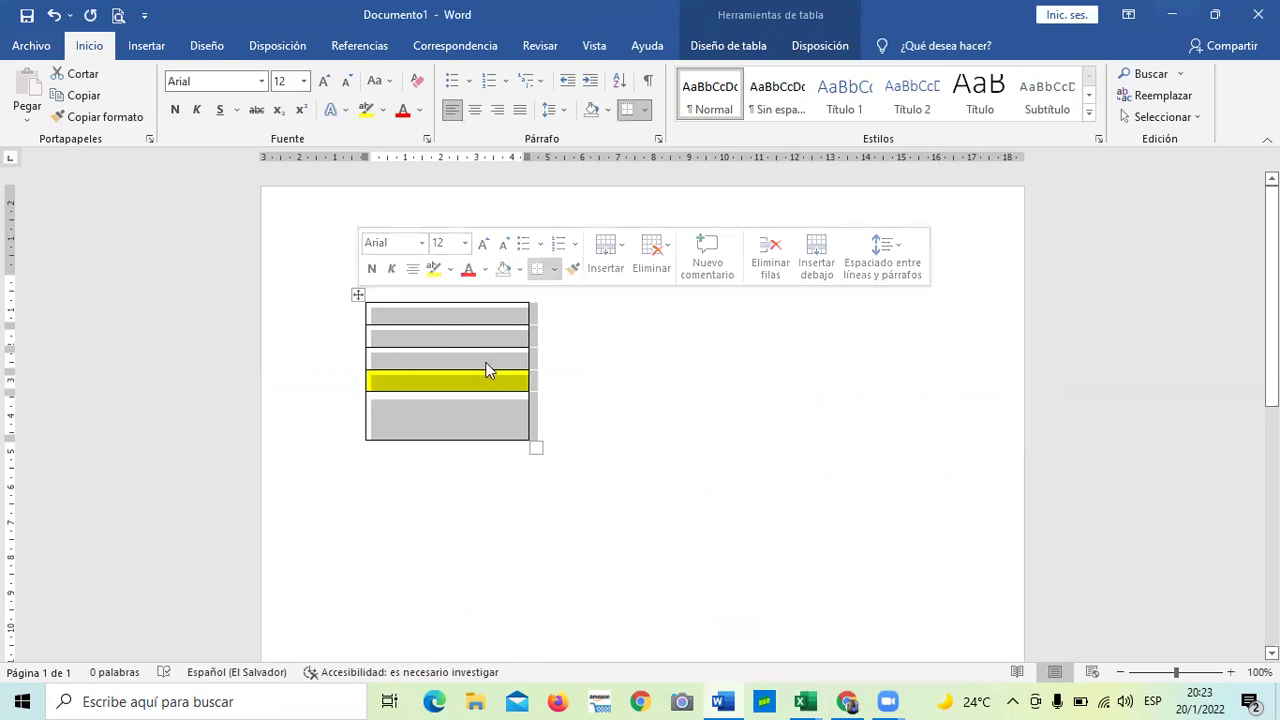
pyautogui.press('BackSpace')
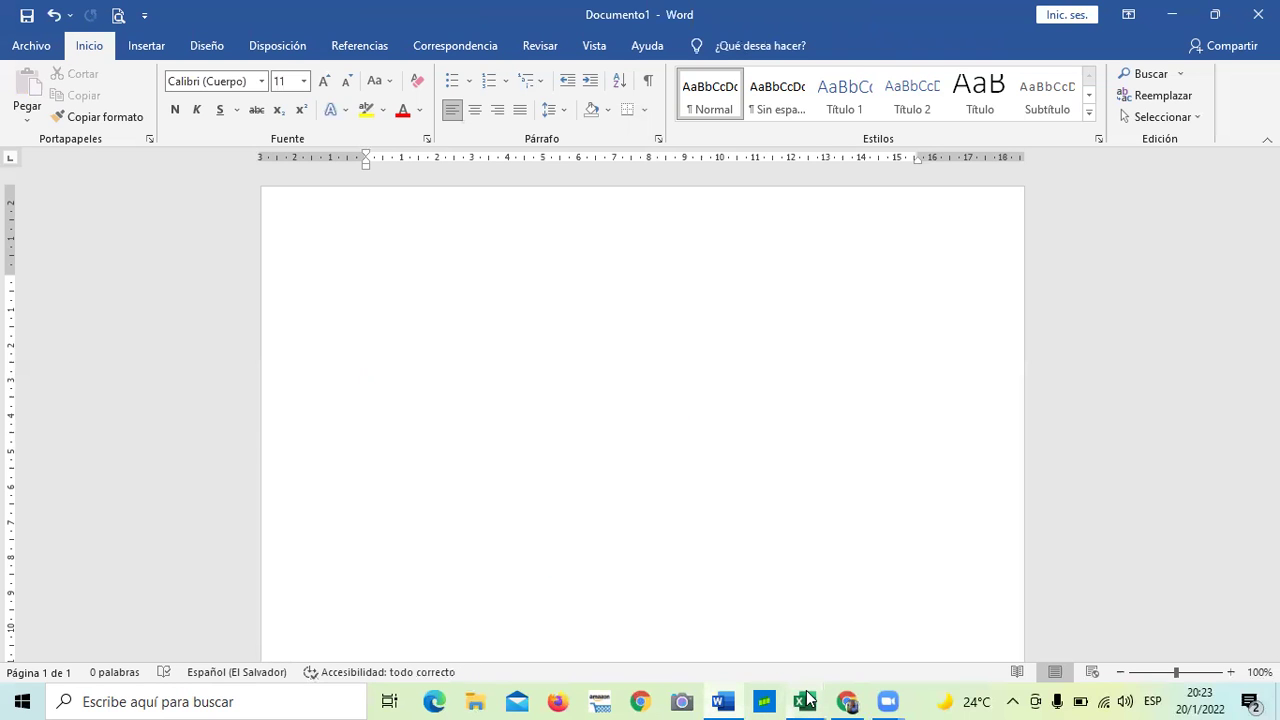
# Switch to 1.4 Portapapeles in Excel and copy C9:C14, including the ORIGEN DE DATOS header
pyautogui.moveTo(808, 698)
pyautogui.click(697, 607)
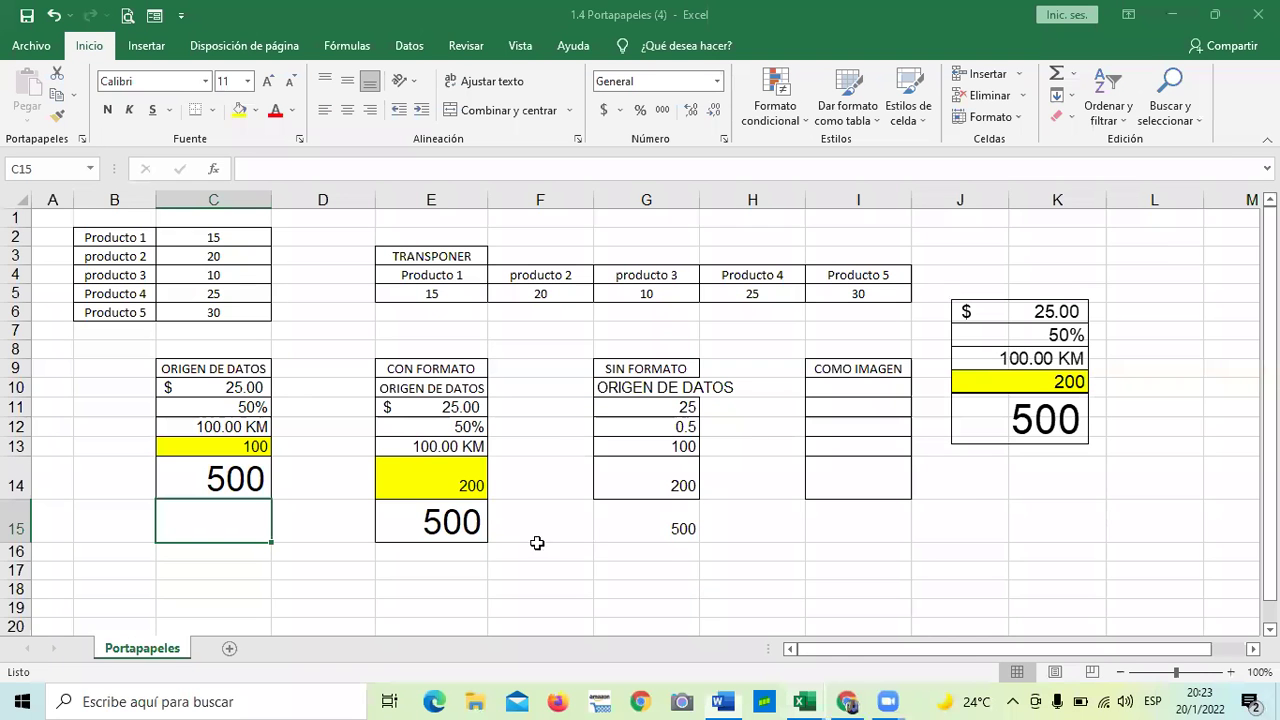
pyautogui.click(306, 553)
pyautogui.moveTo(220, 371); pyautogui.dragTo(229, 480)
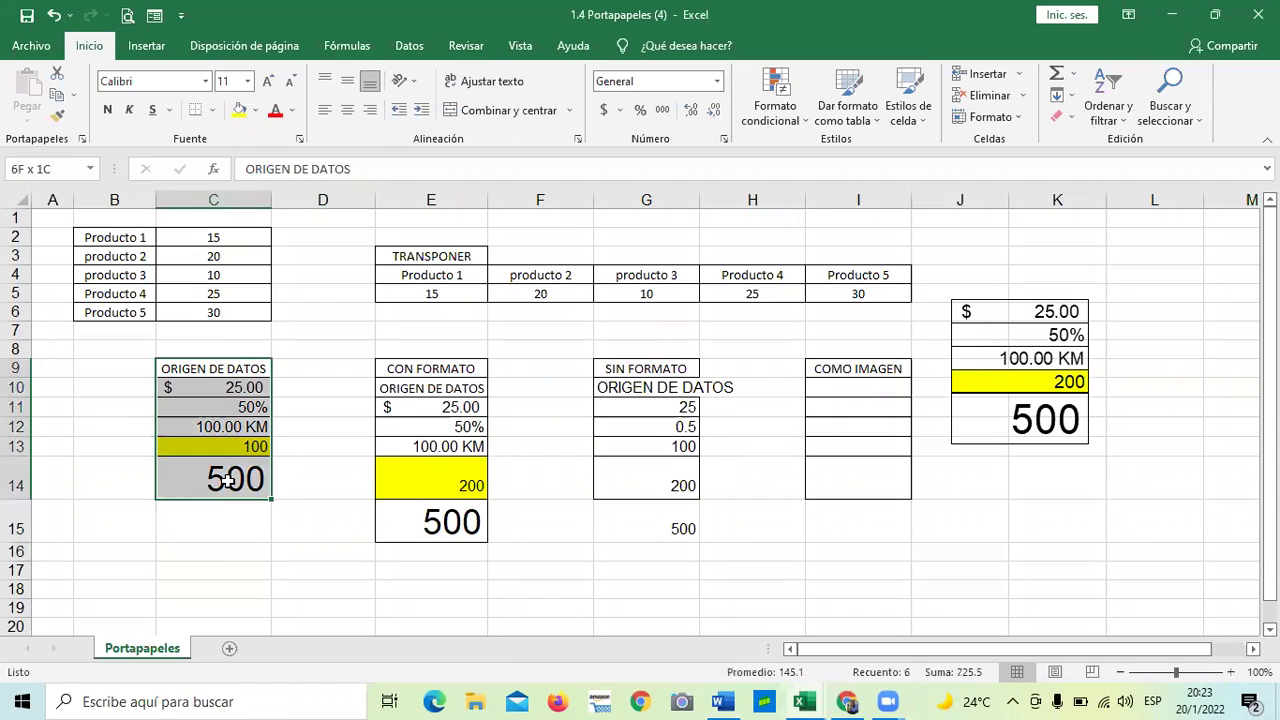
pyautogui.rightClick(222, 388)
pyautogui.click(275, 313)
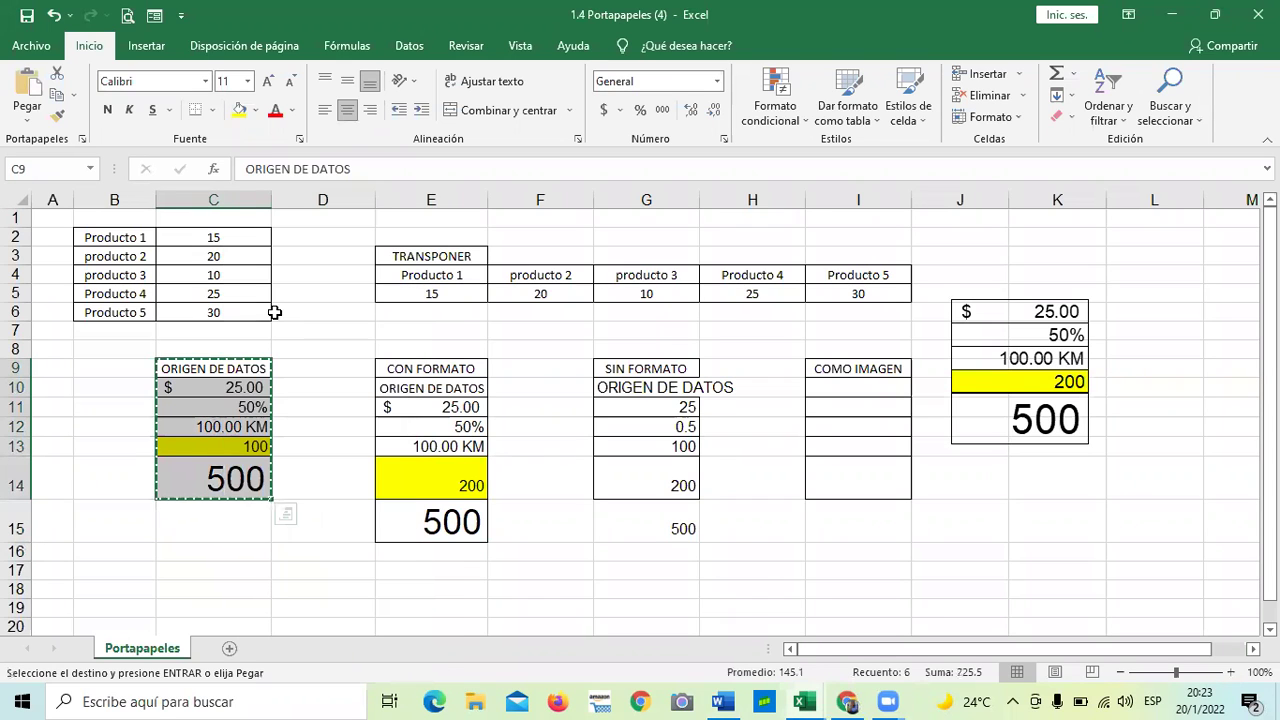
# Paste the copied range with its header into Documento1 in Word as a linked table with source formatting
pyautogui.moveTo(723, 701)
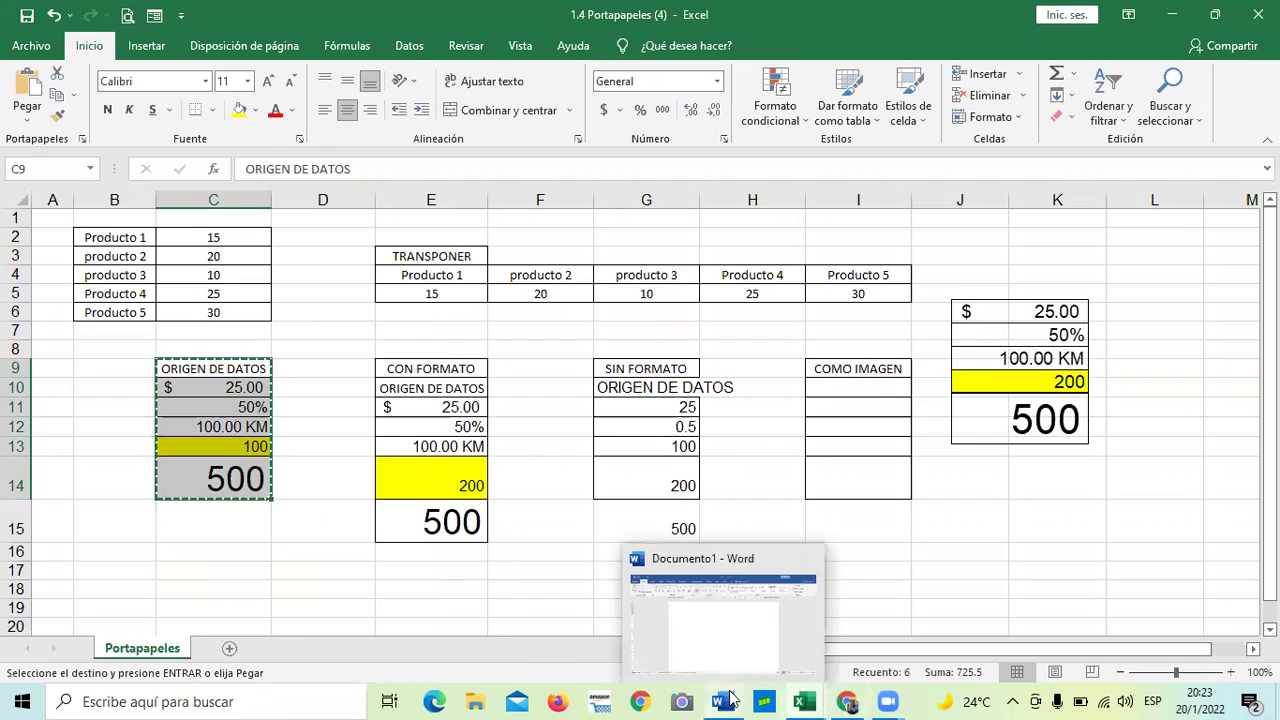
pyautogui.click(729, 647)
pyautogui.rightClick(422, 316)
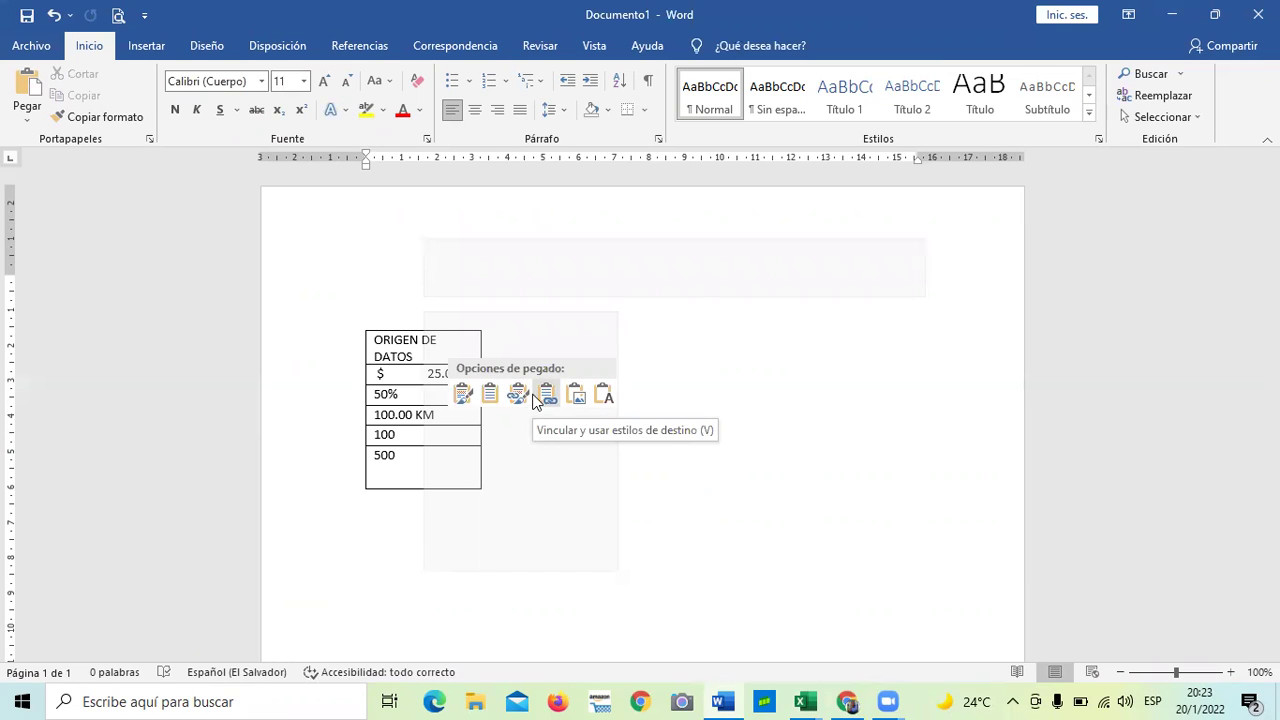
pyautogui.click(518, 394)
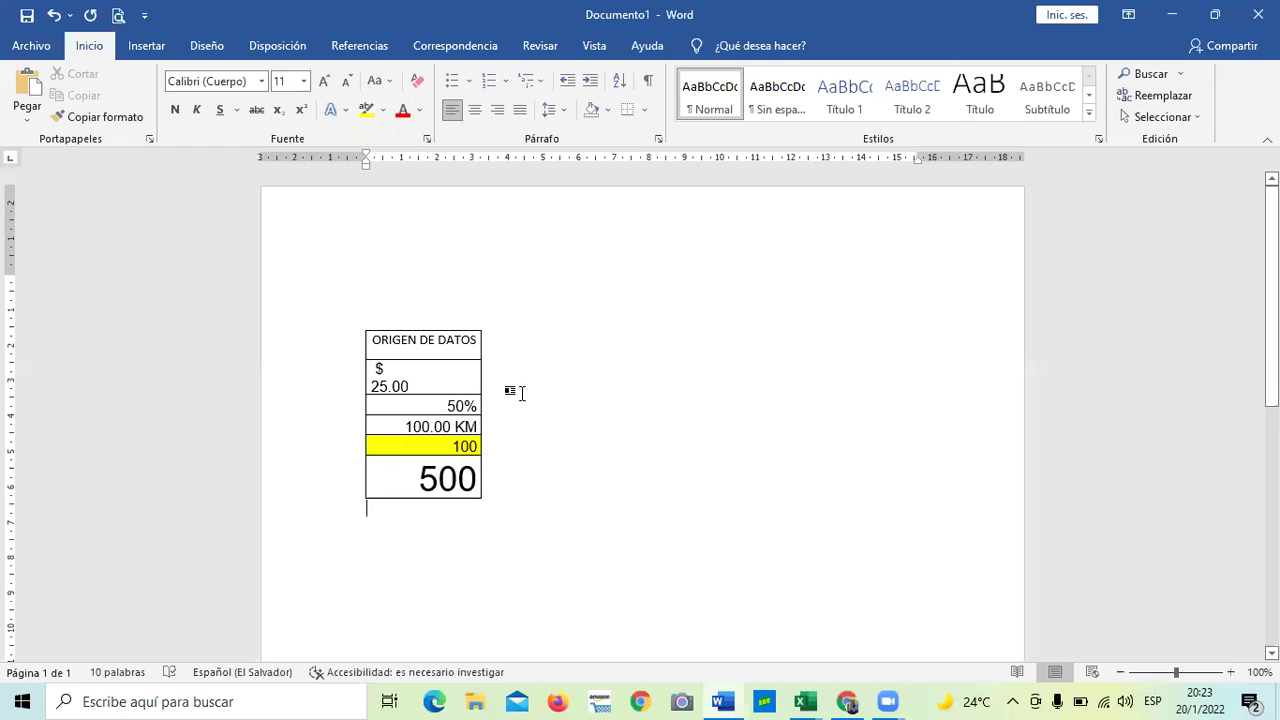
# Update the link of the pasted ORIGEN DE DATOS table in Word
pyautogui.rightClick(606, 358)
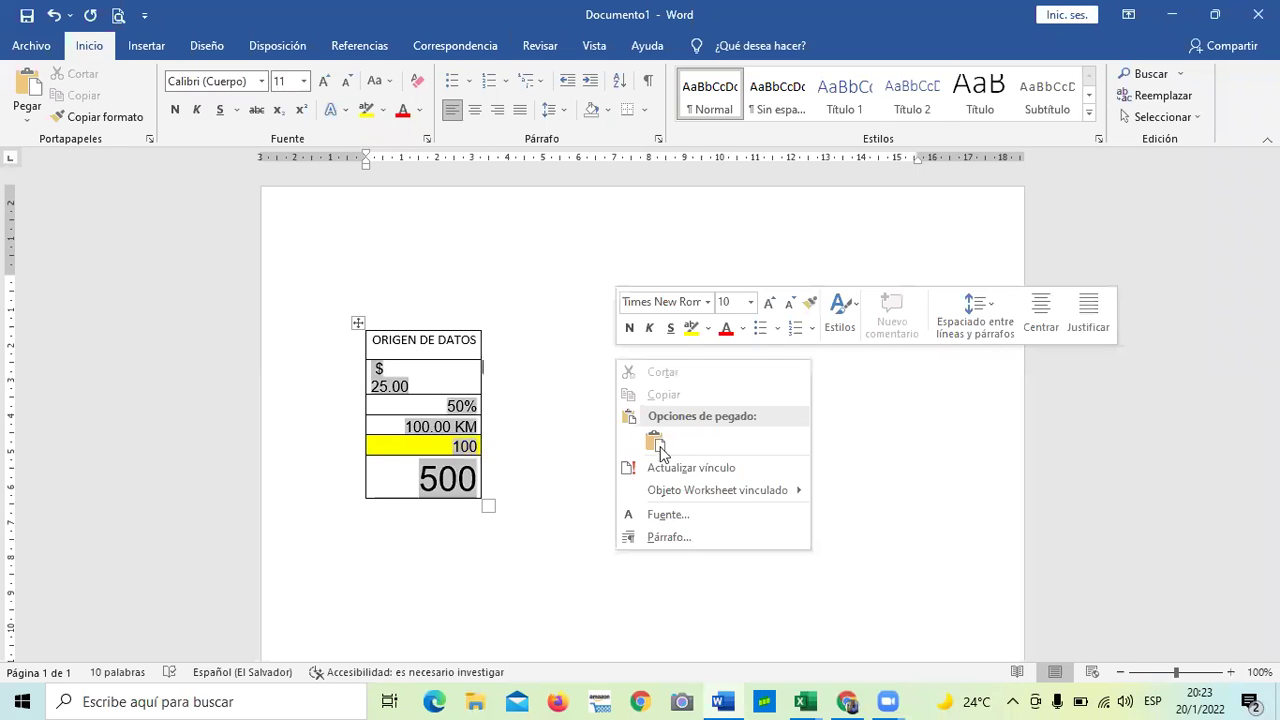
pyautogui.press('Escape')
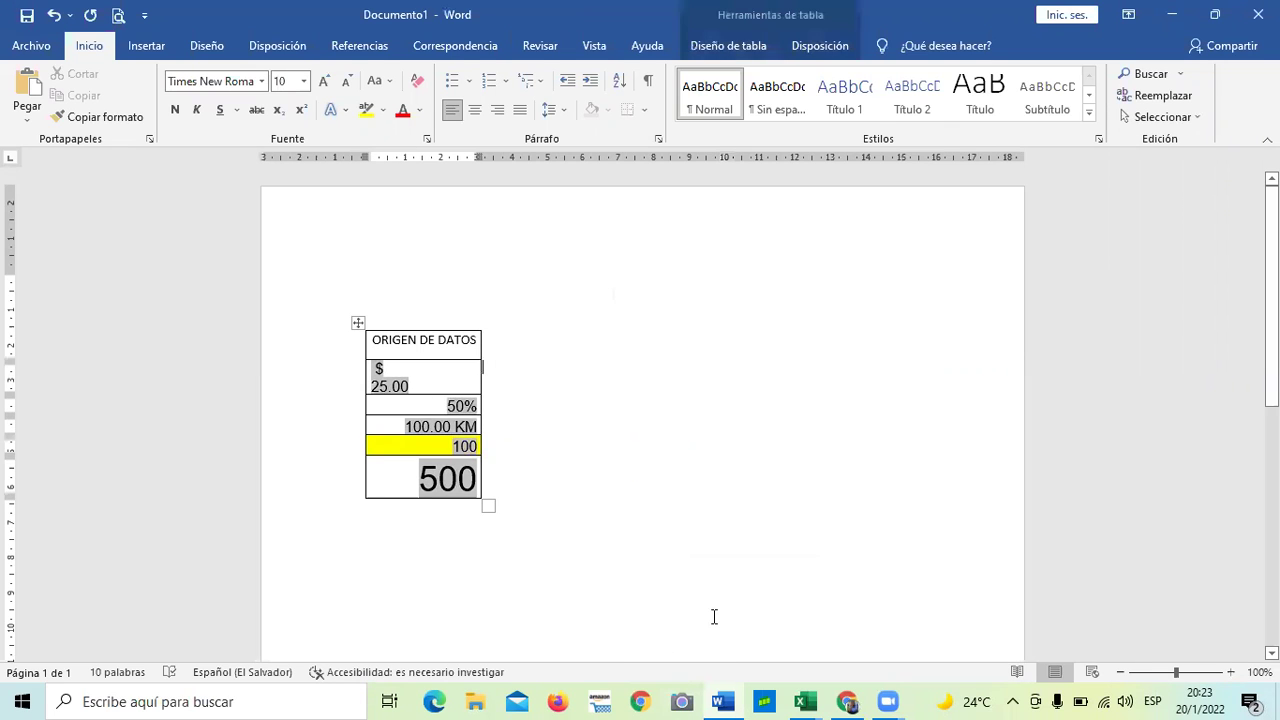
pyautogui.rightClick(462, 383)
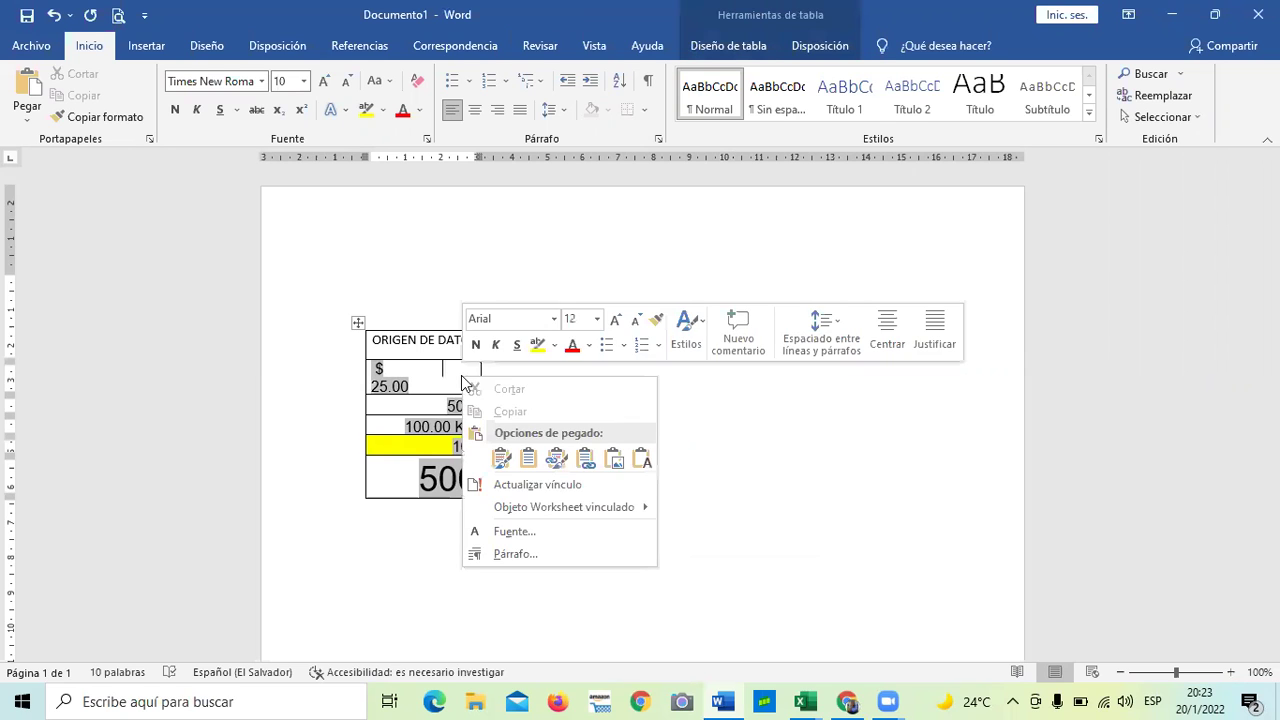
pyautogui.click(541, 485)
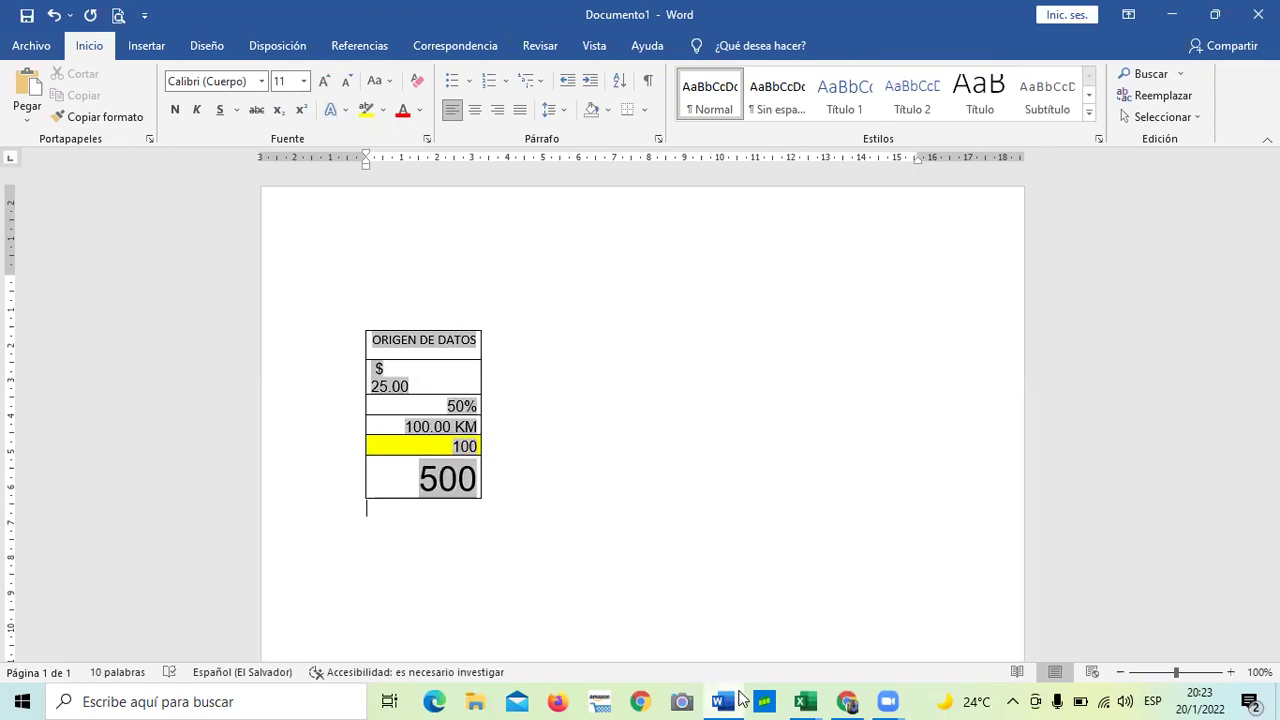
# Set C14 to 50 in the 1.4 Portapapeles workbook in Excel and return to the linked table in Word
pyautogui.moveTo(805, 702)
pyautogui.click(703, 615)
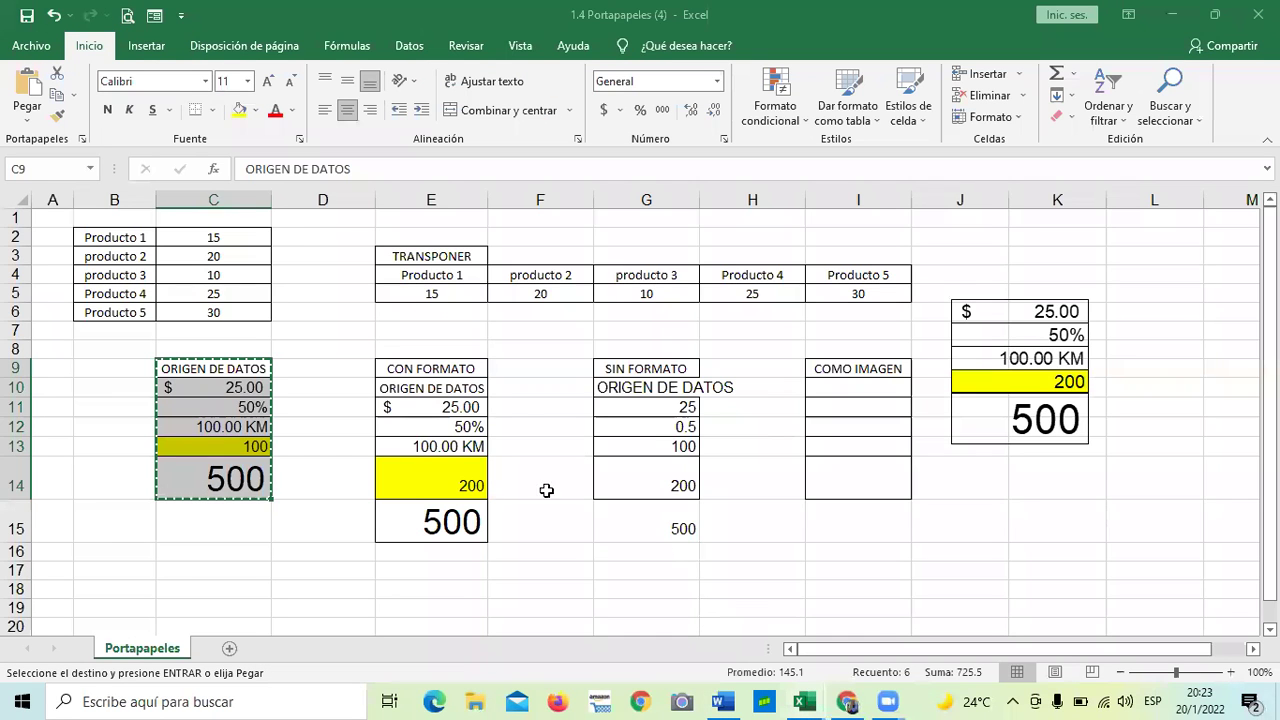
pyautogui.doubleClick(260, 479)
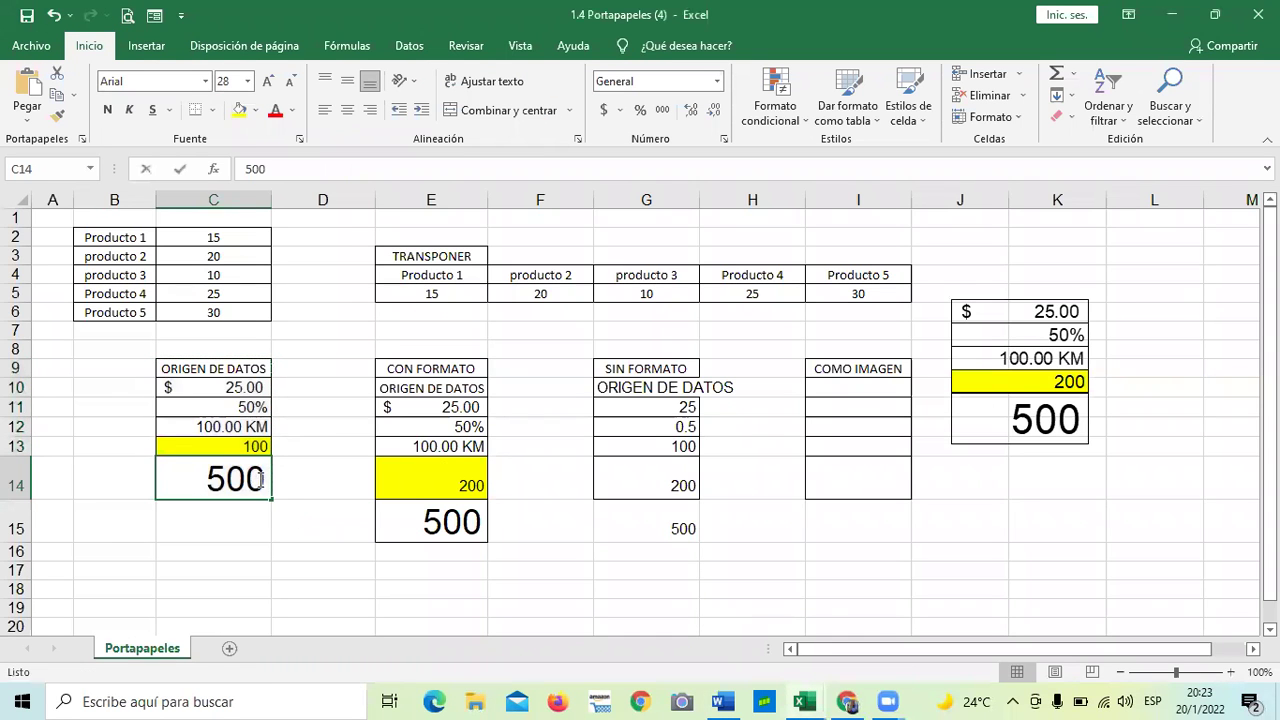
pyautogui.press('BackSpace')
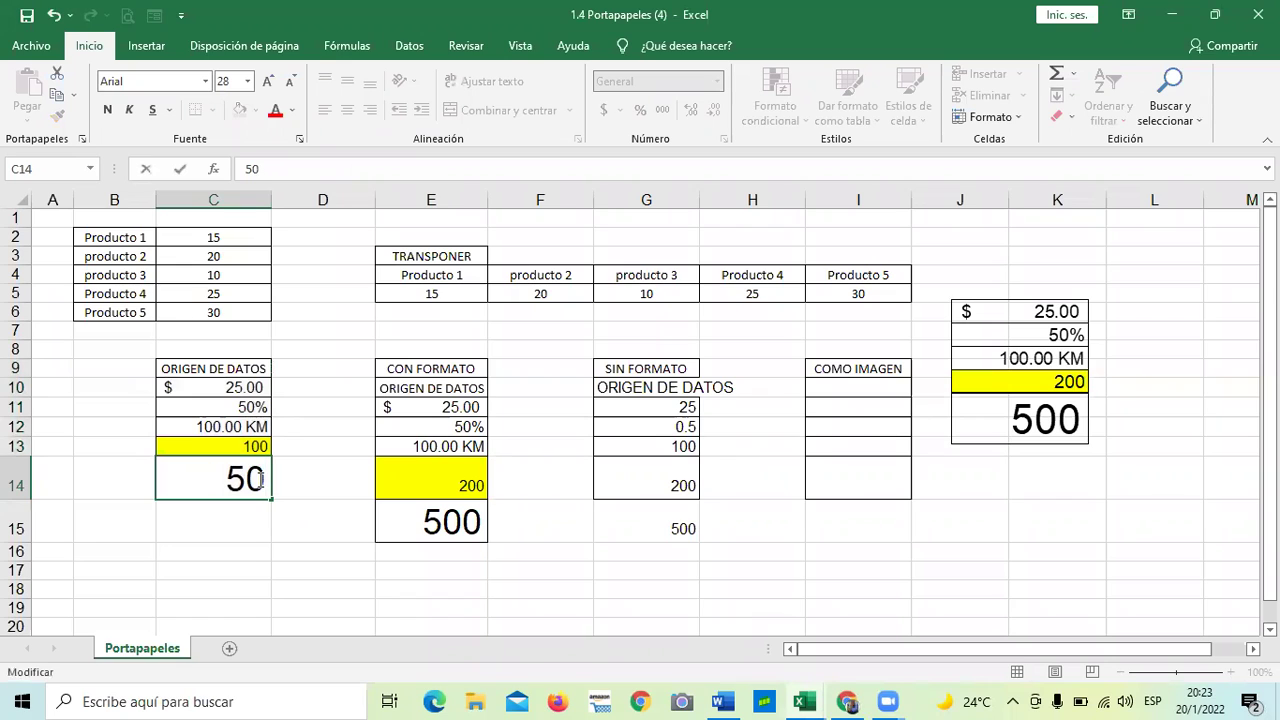
pyautogui.click(295, 530)
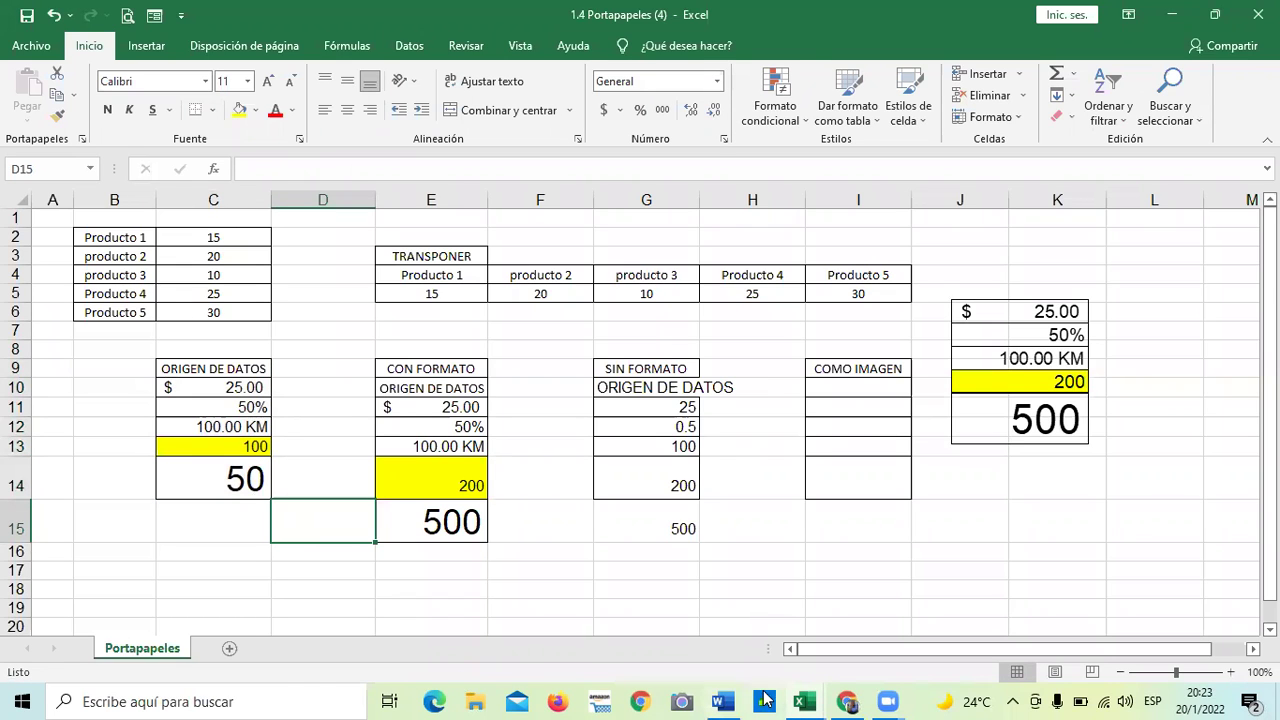
pyautogui.click(726, 701)
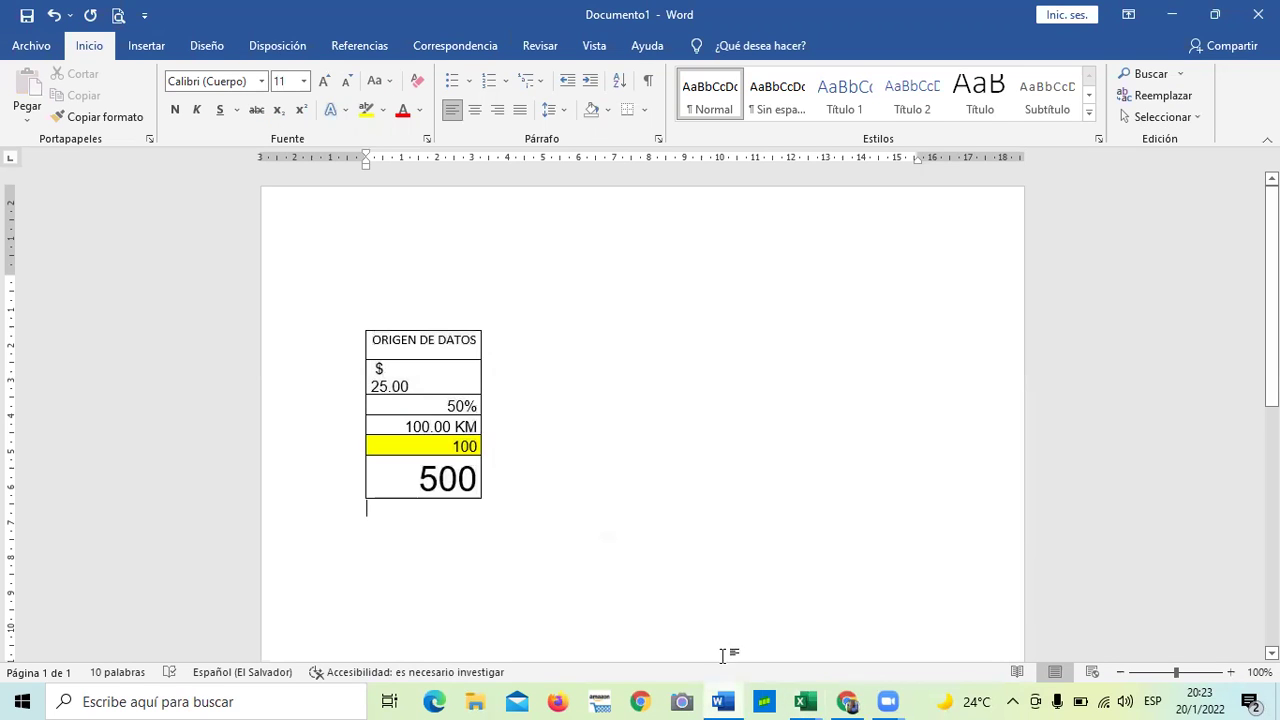
# Update the linked ORIGEN DE DATOS table in Documento1 from its source workbook
pyautogui.click(441, 427)
pyautogui.rightClick(448, 376)
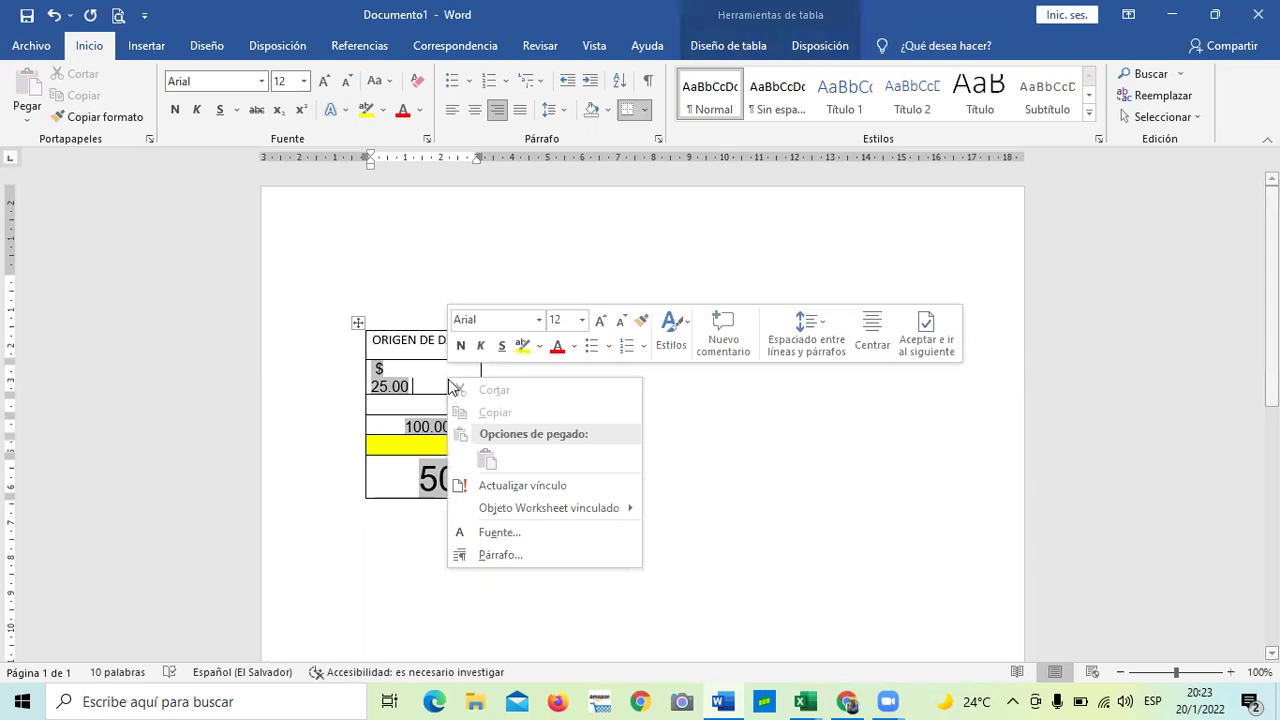
pyautogui.click(505, 486)
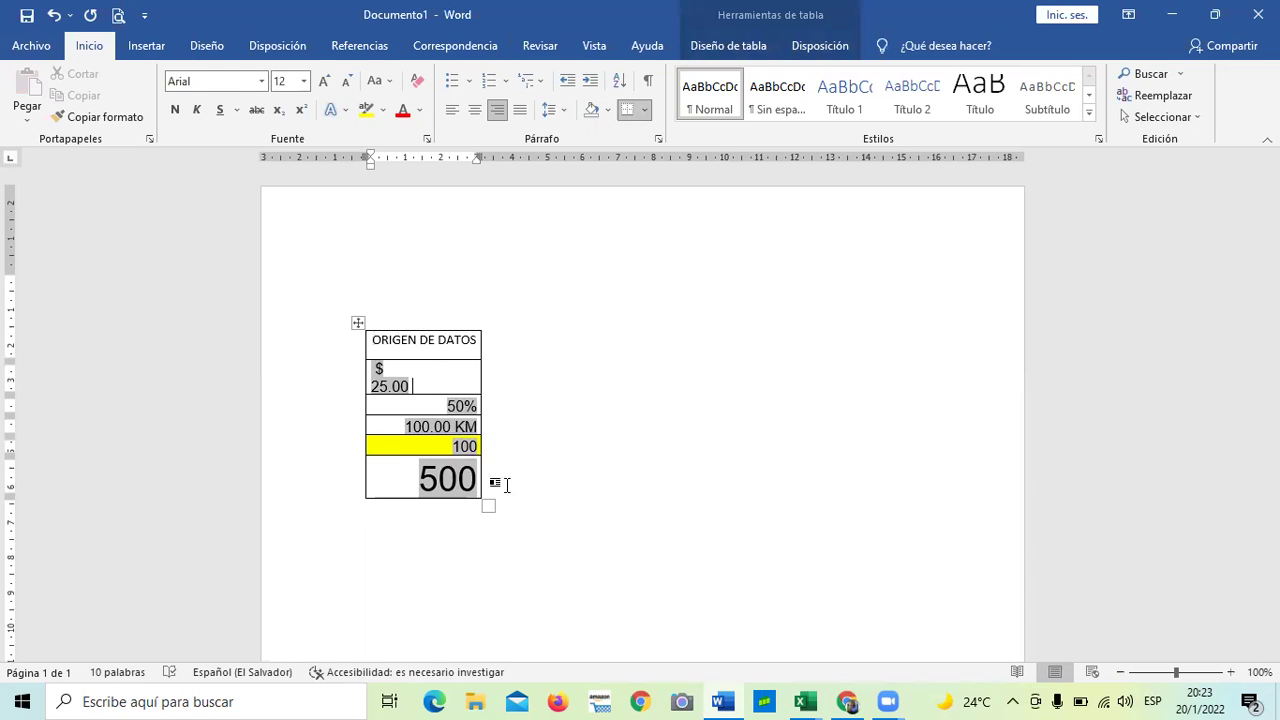
pyautogui.rightClick(616, 418)
pyautogui.click(545, 310)
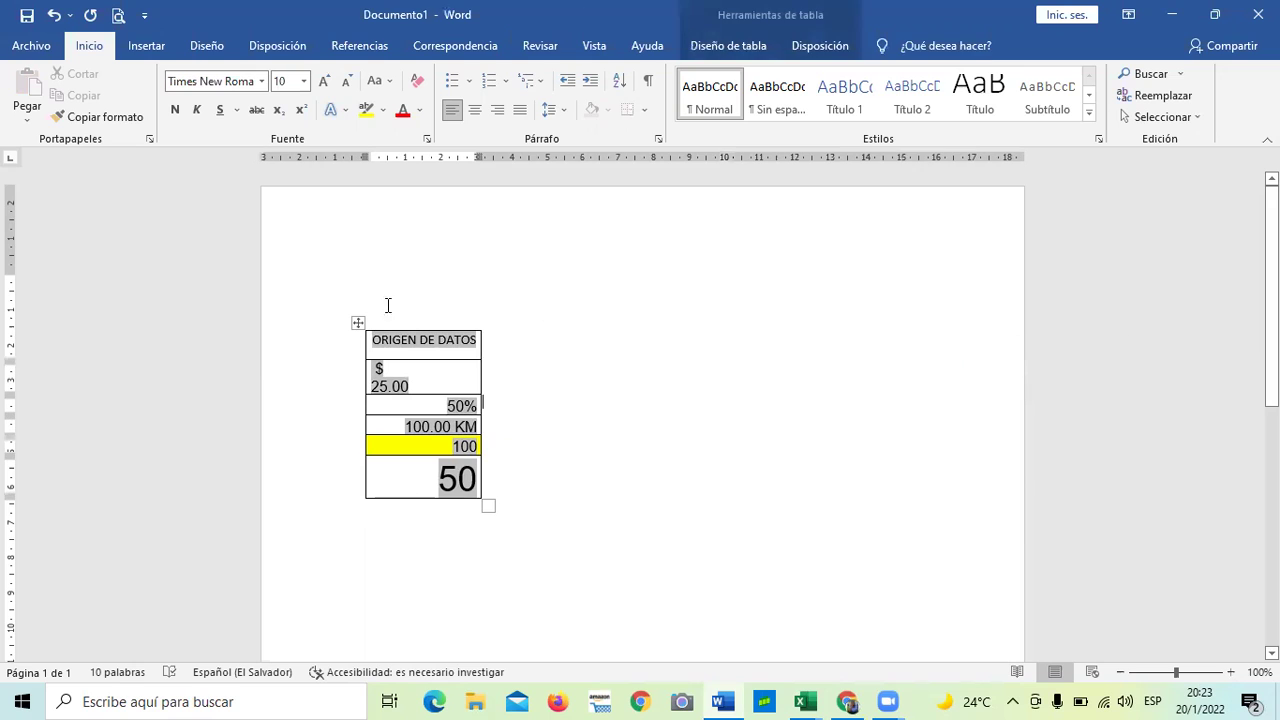
pyautogui.click(357, 320)
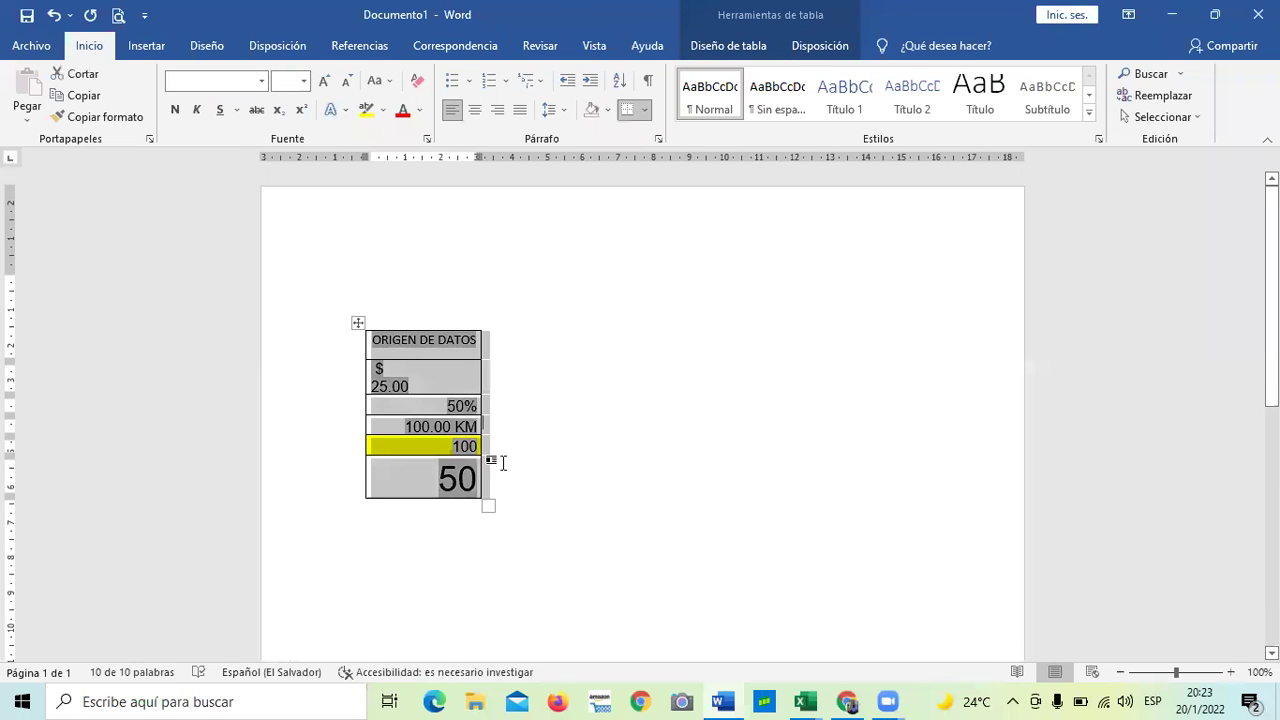
pyautogui.click(421, 471)
pyautogui.rightClick(418, 477)
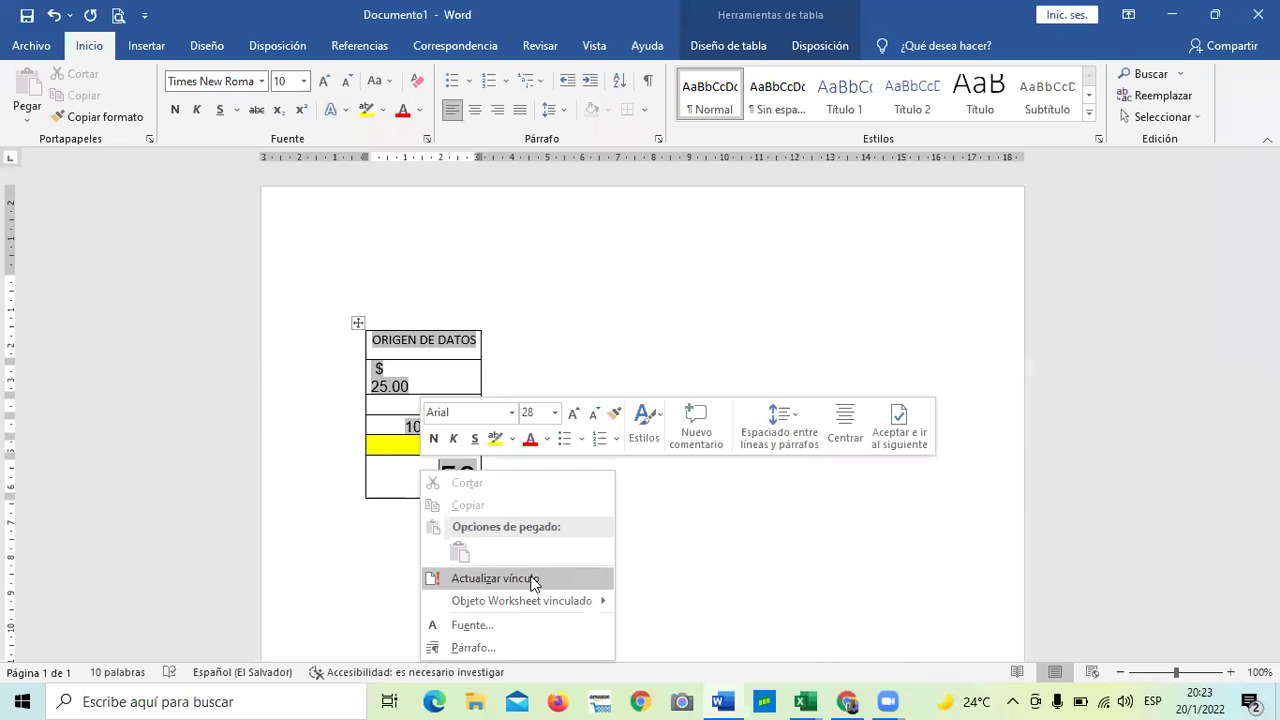
pyautogui.click(504, 315)
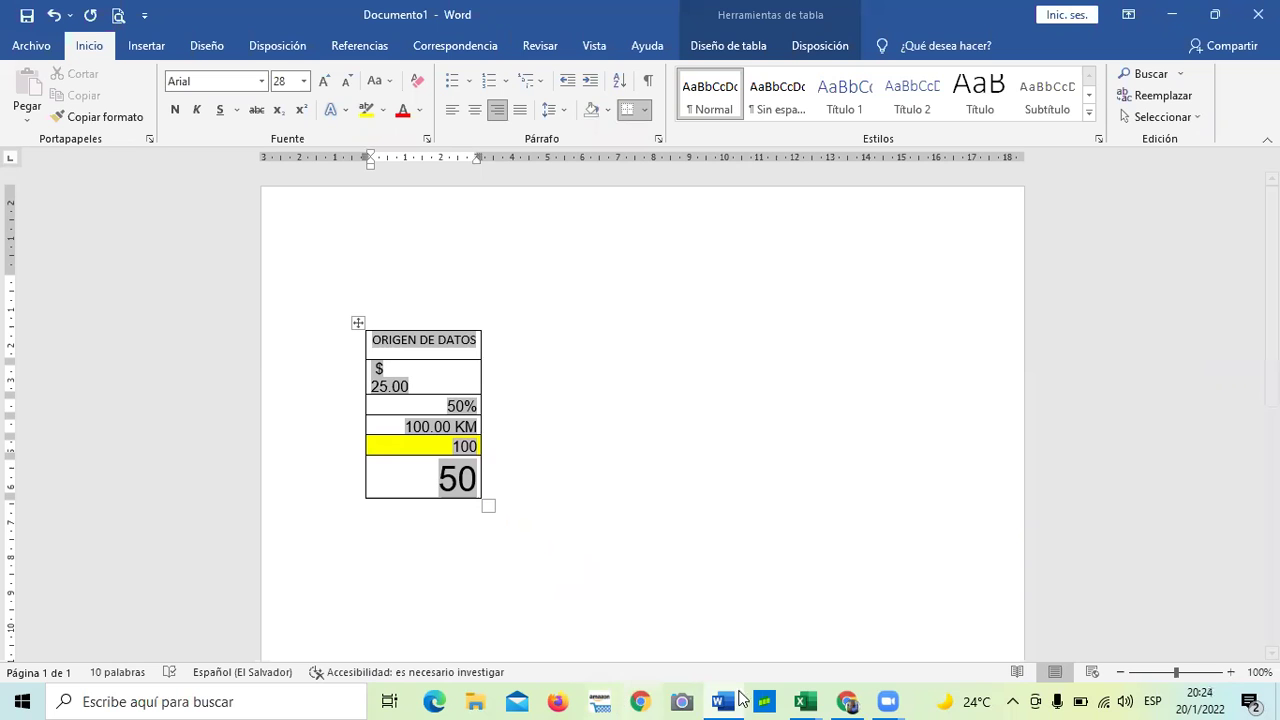
# Switch to 1.4 Portapapeles in Excel and set C14 to 1500 and C10 to 1000
pyautogui.moveTo(800, 700)
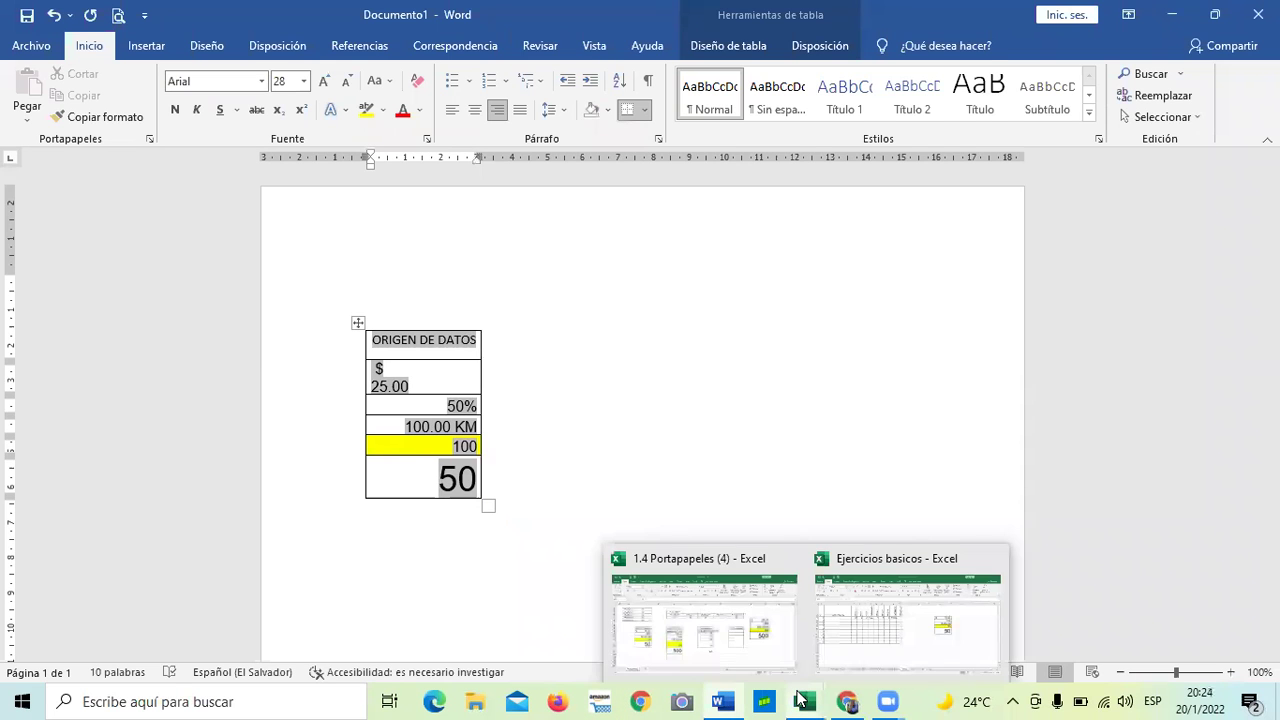
pyautogui.click(697, 622)
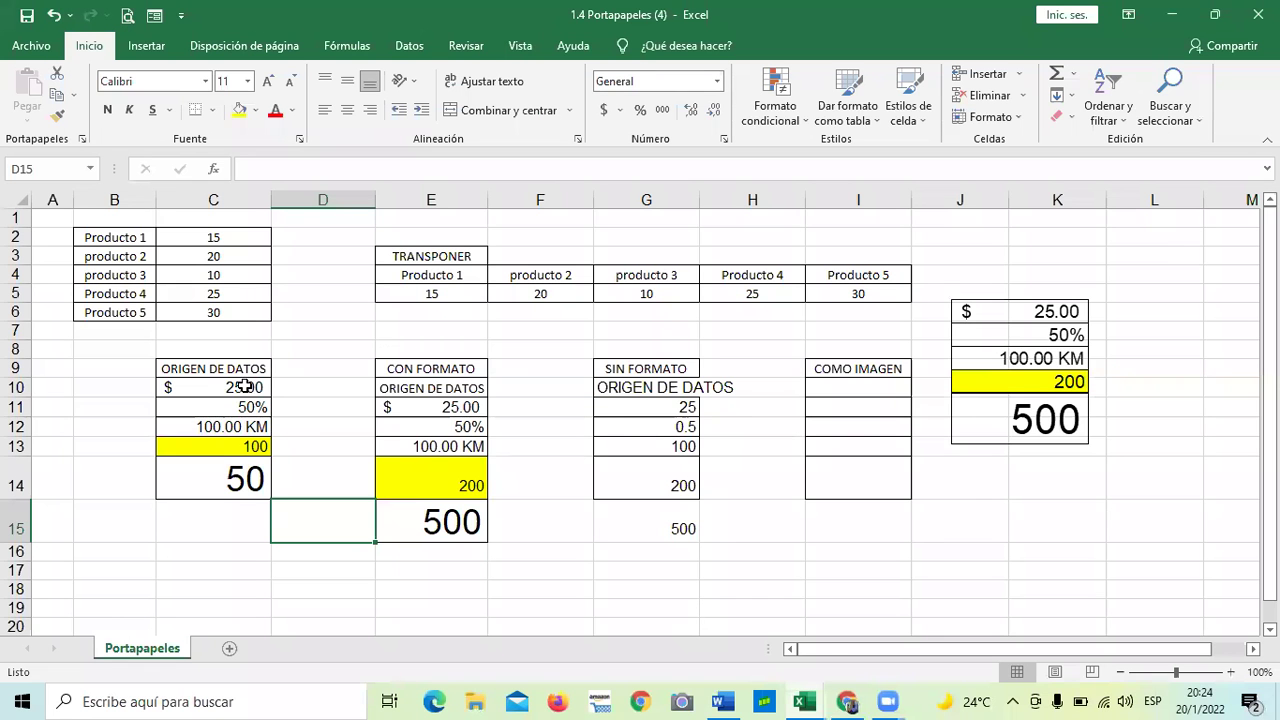
pyautogui.click(203, 480)
pyautogui.doubleClick(239, 477)
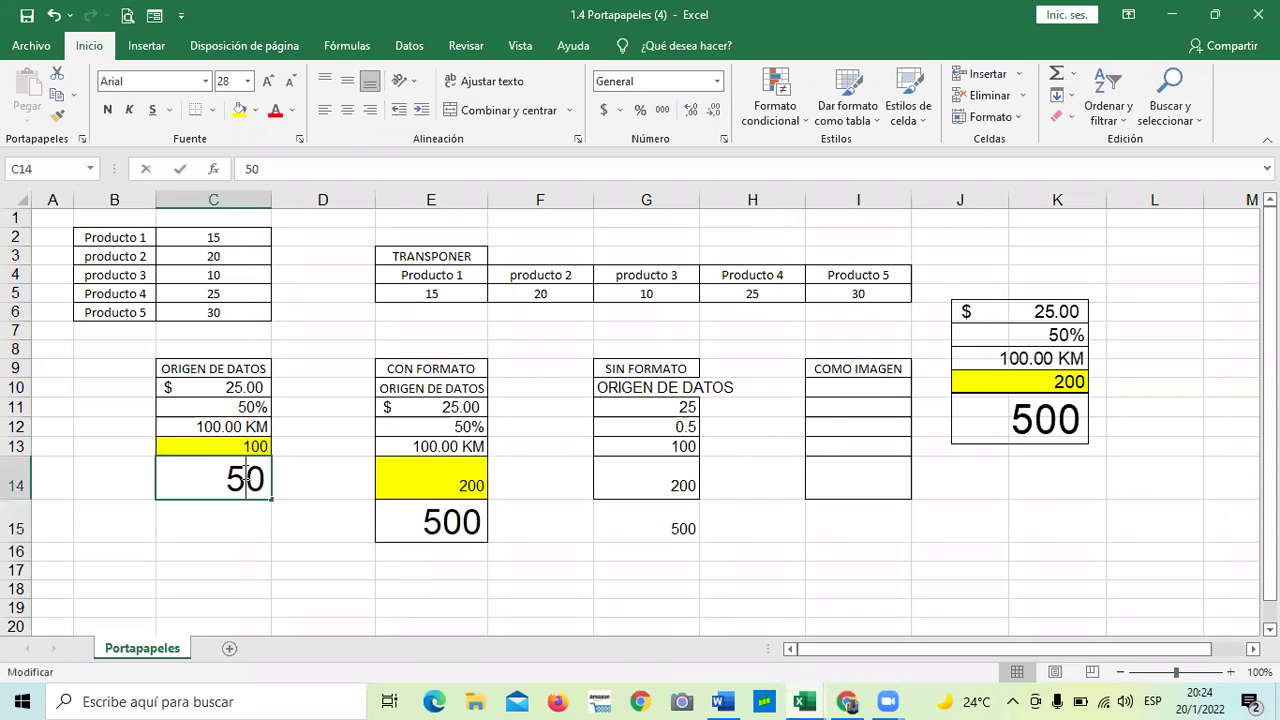
pyautogui.press('BackSpace')
pyautogui.write('1500')
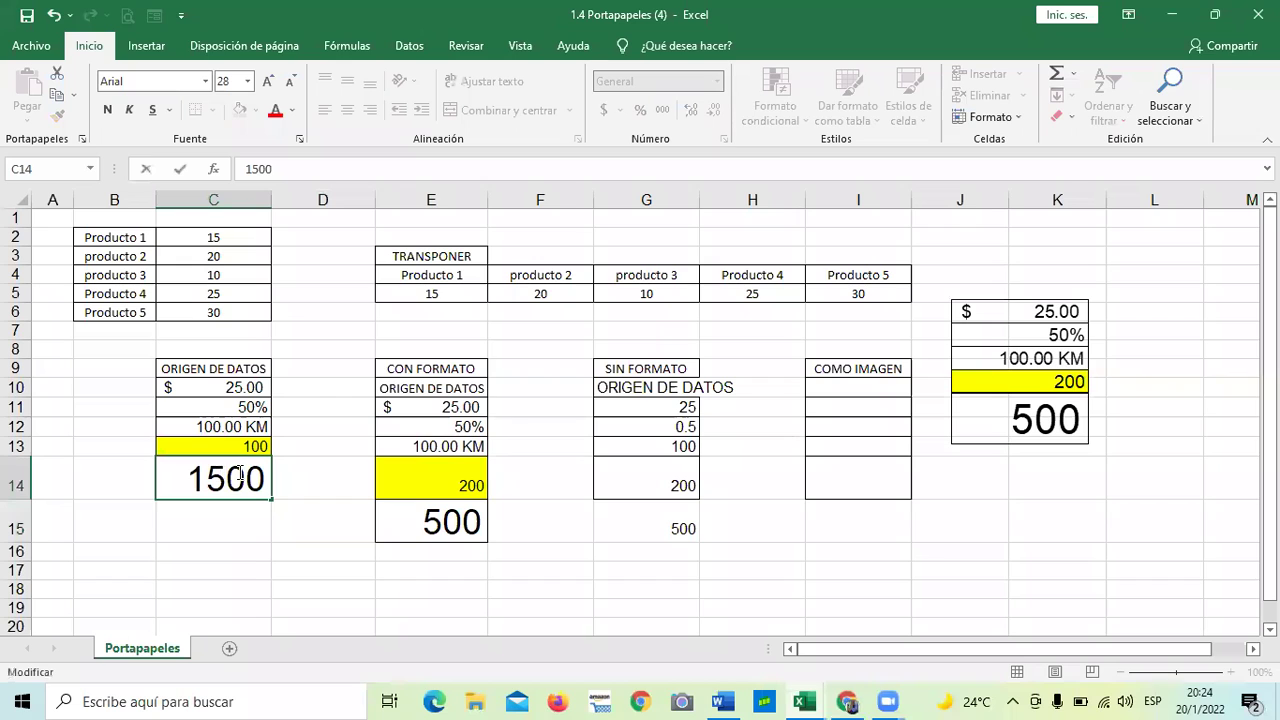
pyautogui.click(228, 390)
pyautogui.press('BackSpace')
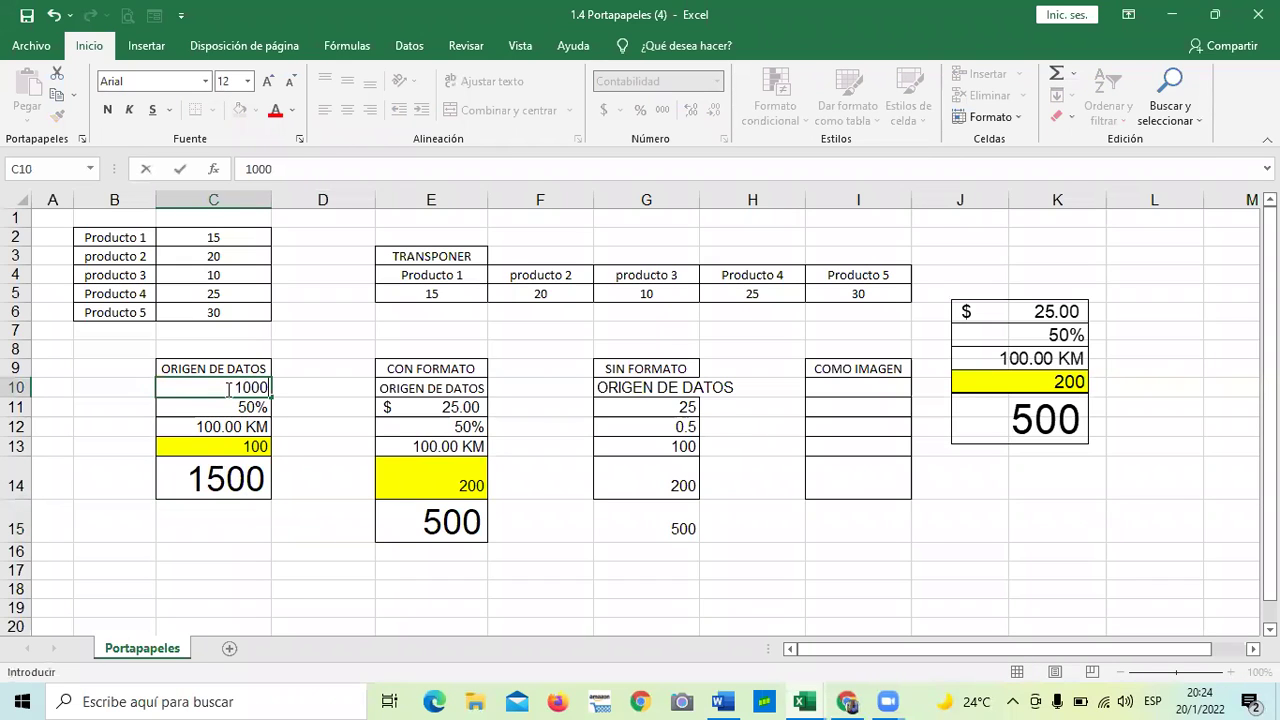
pyautogui.press('Return')
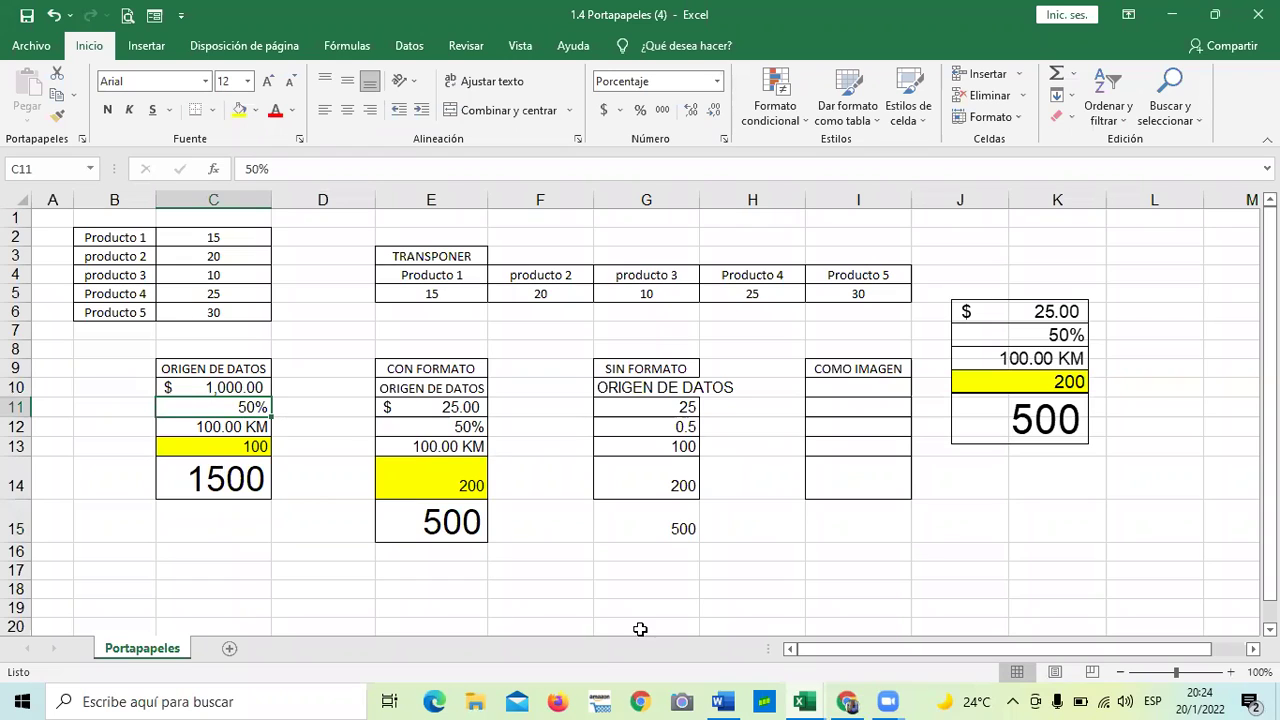
# Return to Documento1 in Word and update the link of the ORIGEN DE DATOS table
pyautogui.click(722, 701)
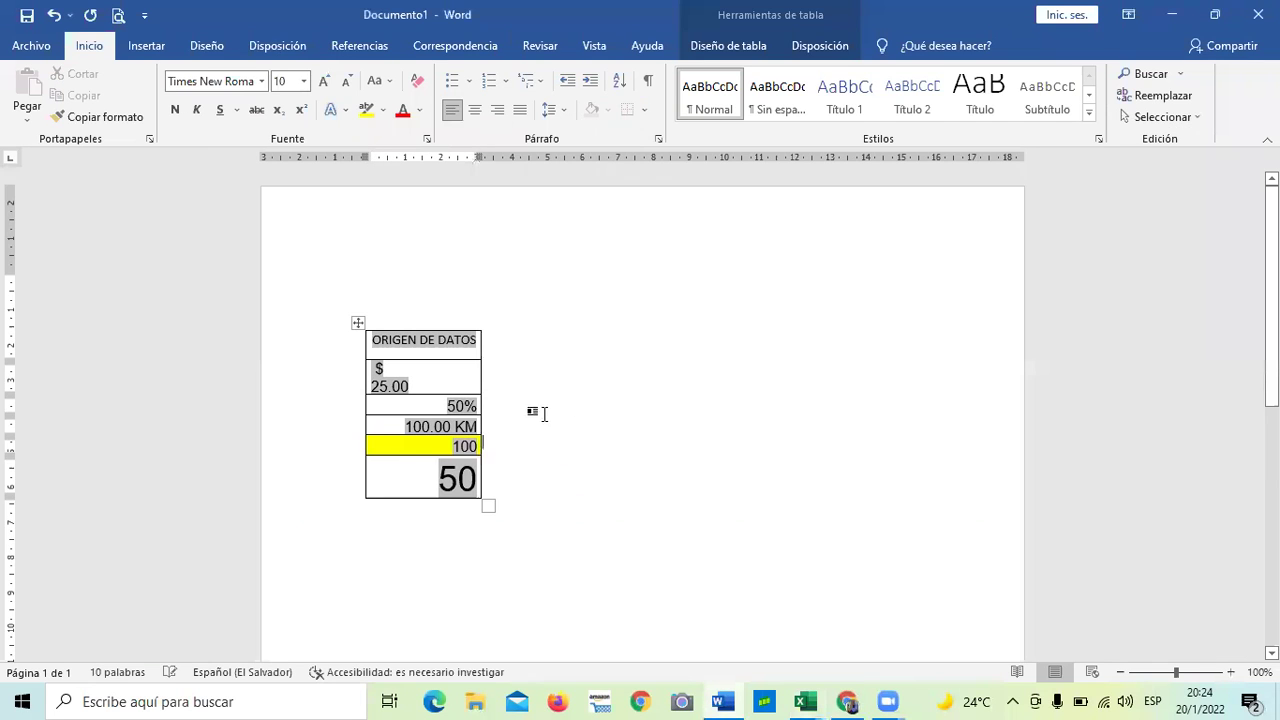
pyautogui.rightClick(472, 381)
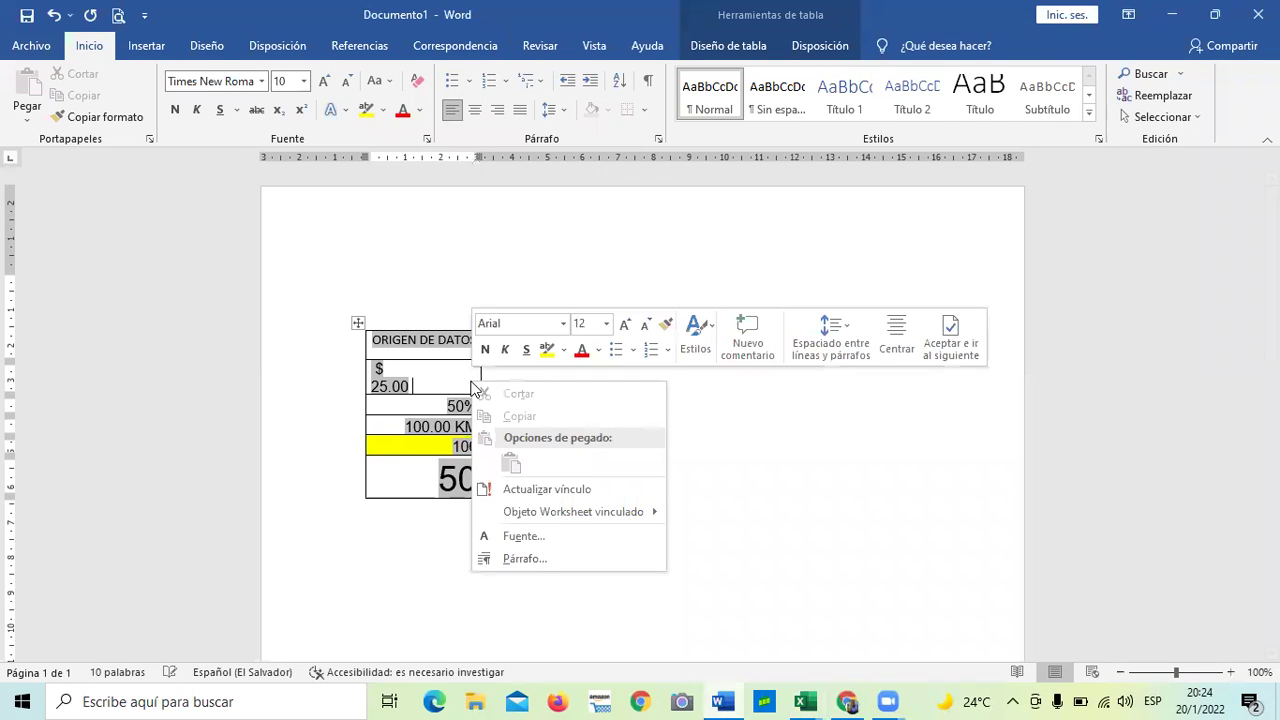
pyautogui.click(544, 490)
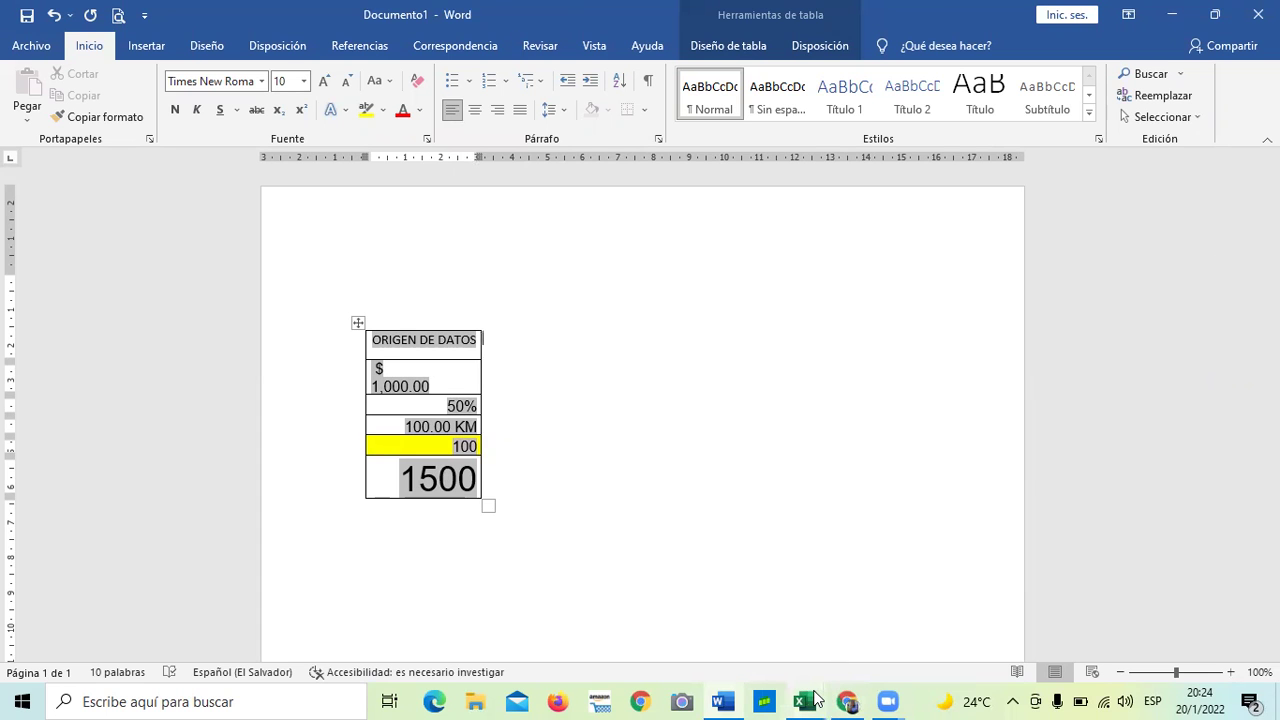
# Switch to the Ejercicios basicos workbook in Excel and delete the linked picture beside the grades table on Hoja3
pyautogui.moveTo(805, 700)
pyautogui.click(865, 632)
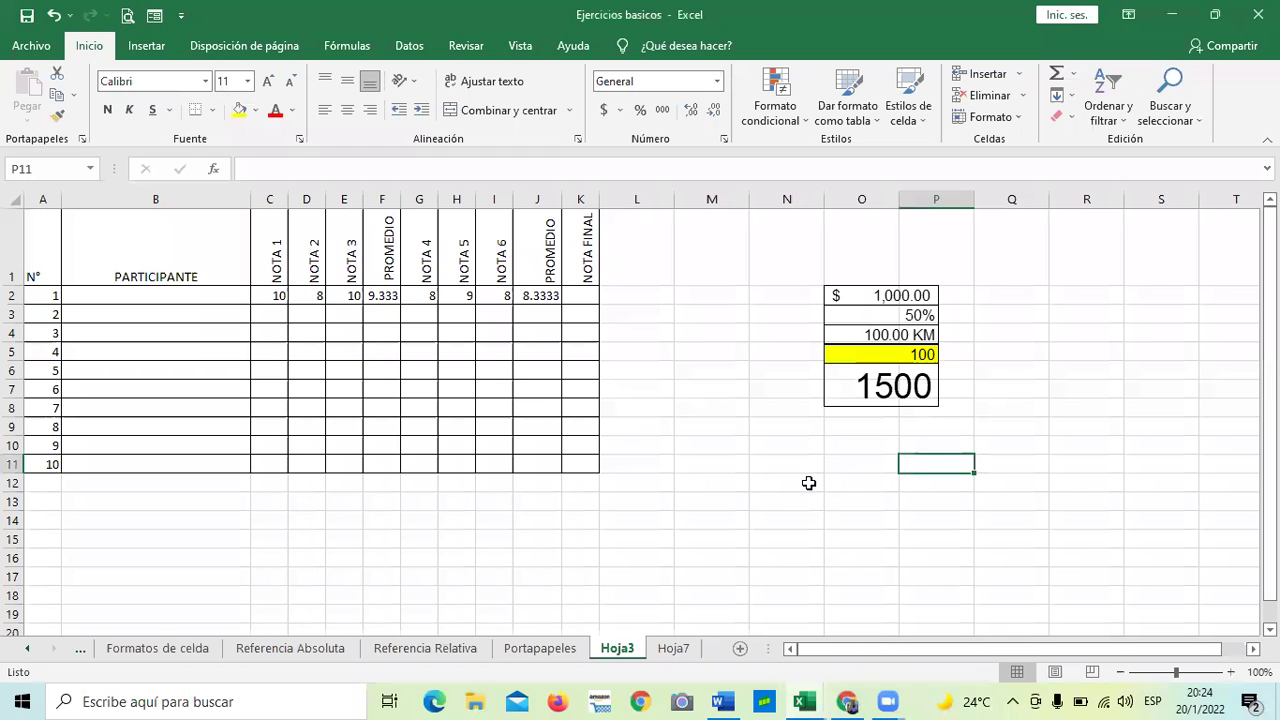
pyautogui.click(867, 318)
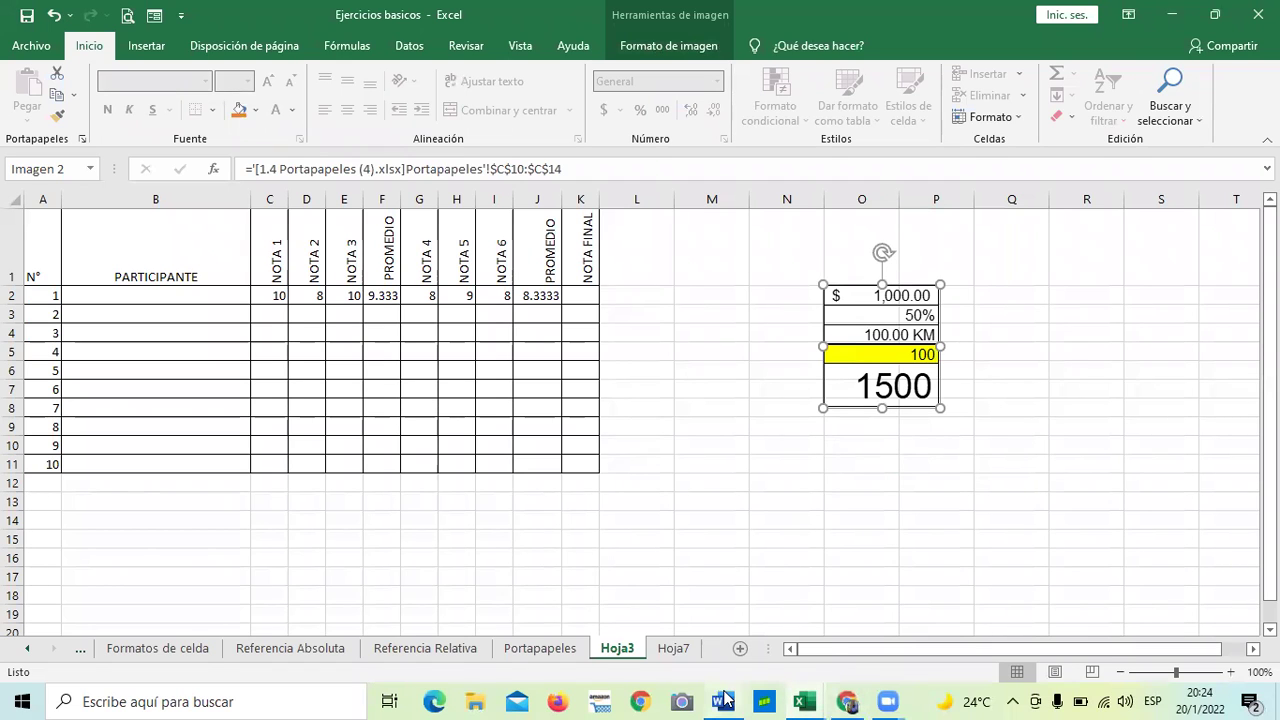
pyautogui.moveTo(733, 698)
pyautogui.moveTo(805, 700)
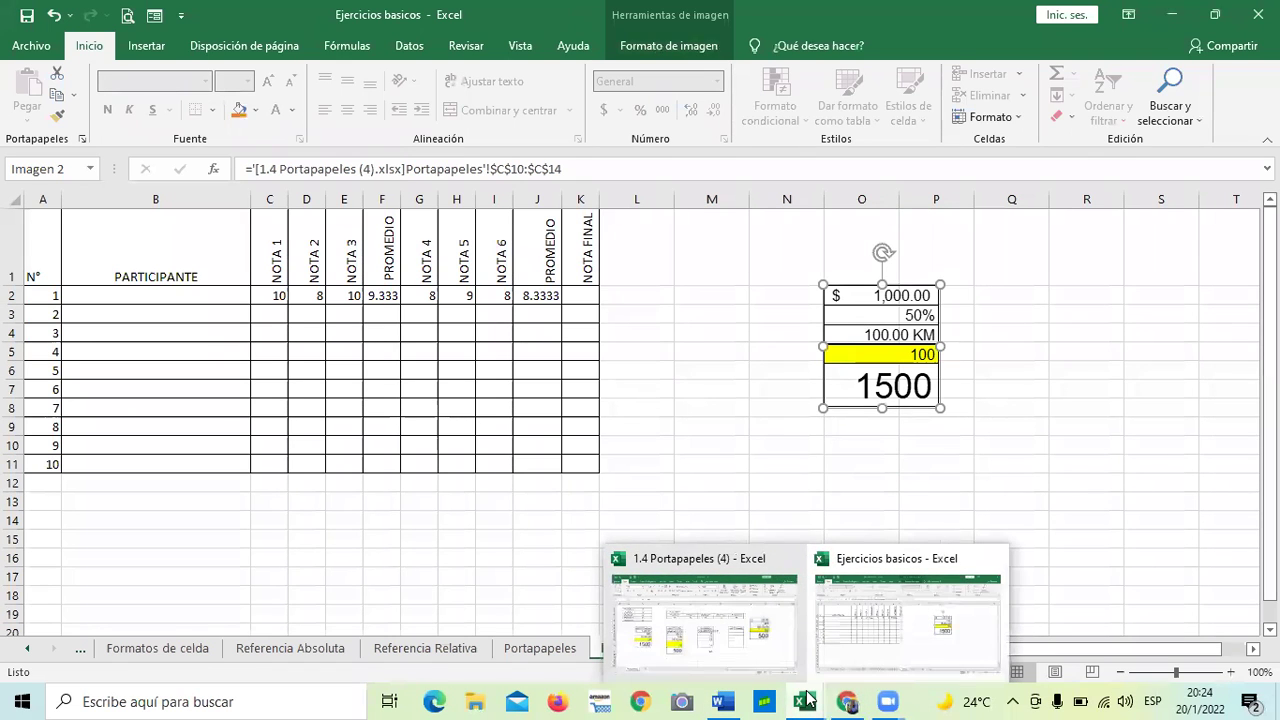
pyautogui.click(788, 415)
pyautogui.click(876, 316)
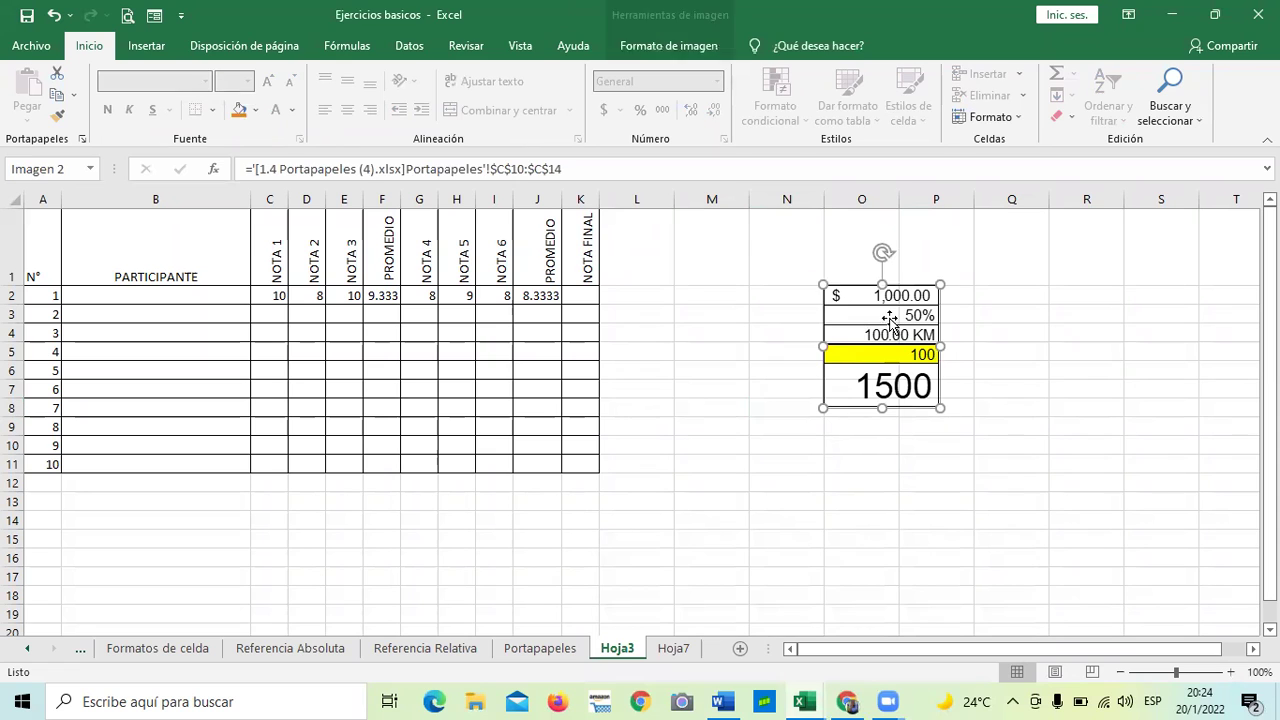
pyautogui.press('Escape')
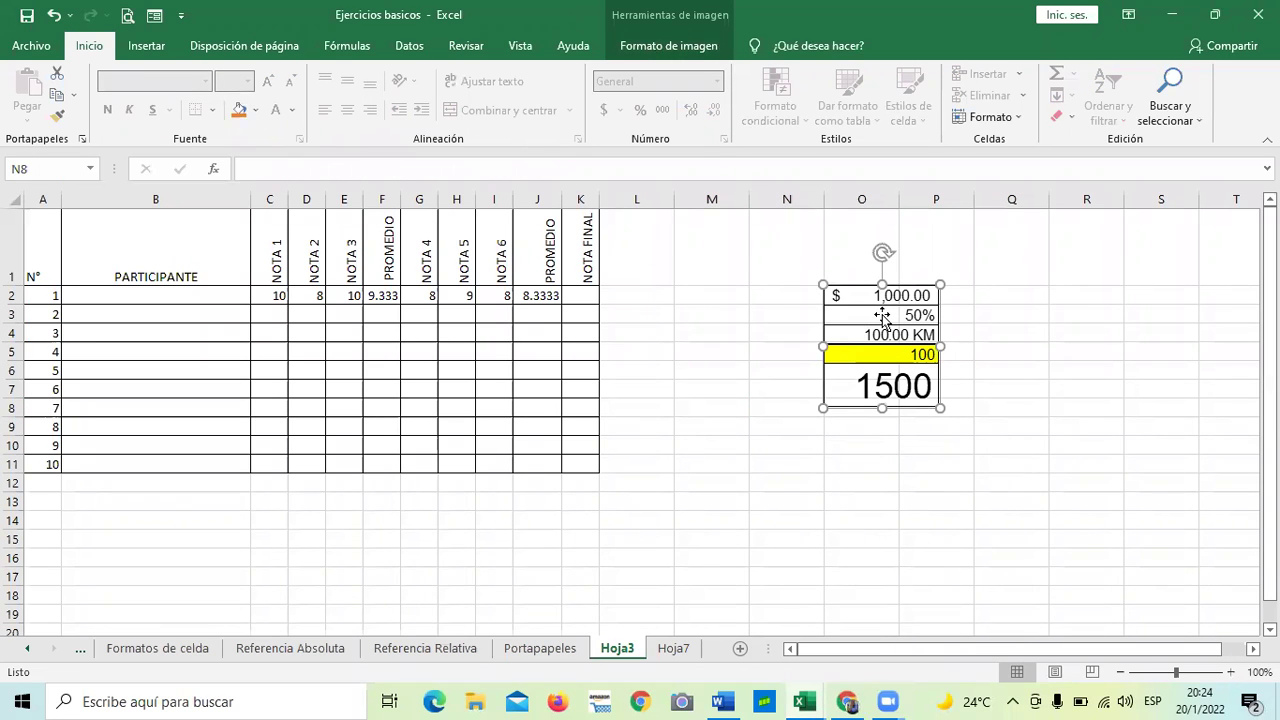
pyautogui.press('Delete')
pyautogui.click(878, 325)
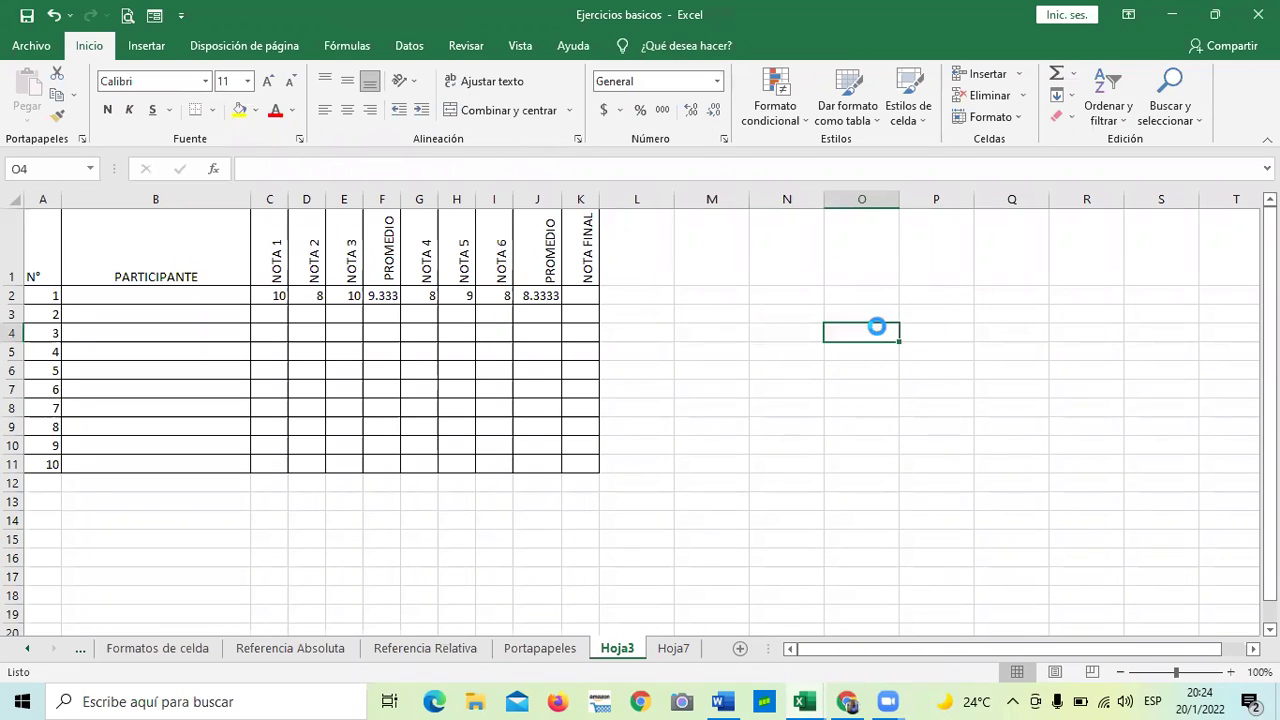
pyautogui.click(844, 449)
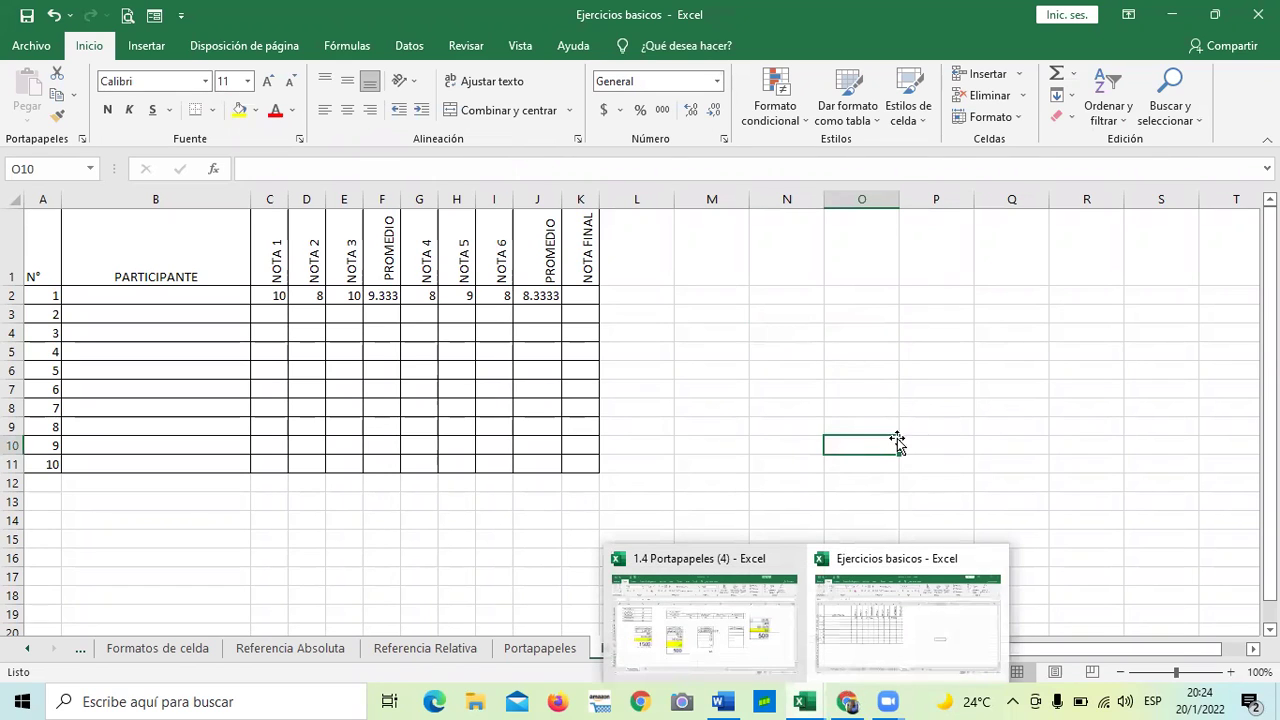
pyautogui.click(924, 333)
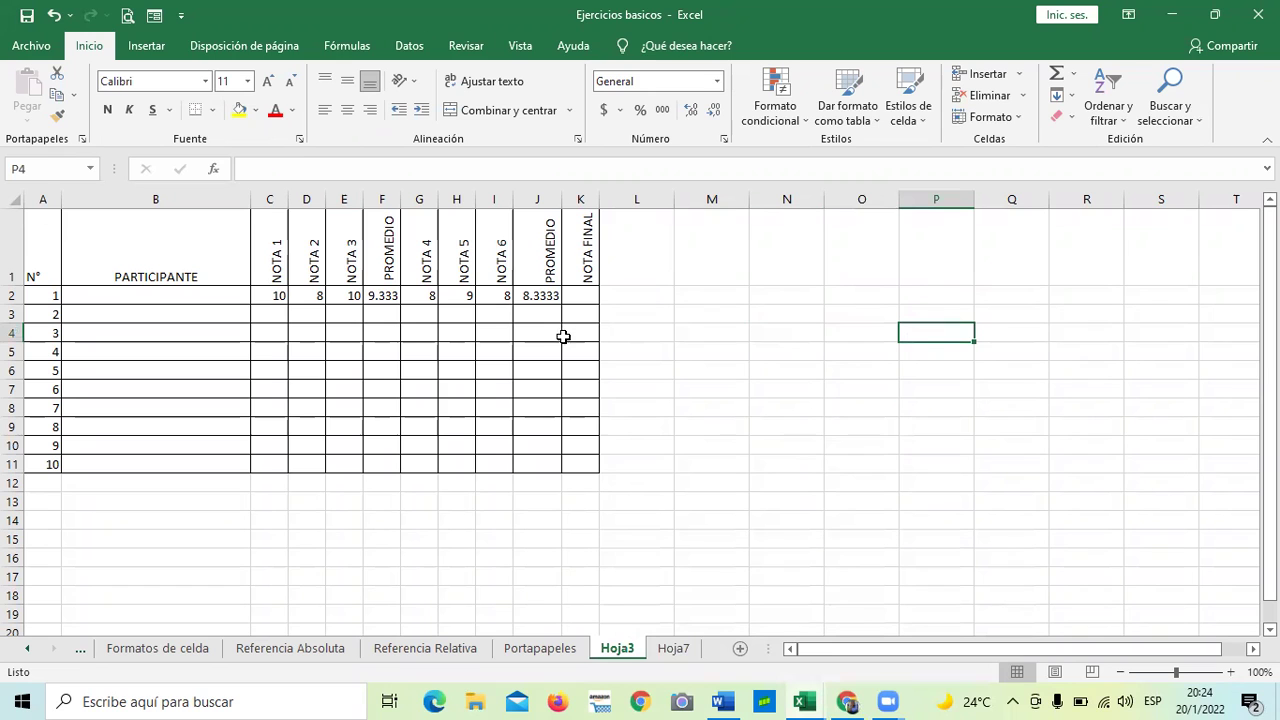
pyautogui.click(635, 500)
# Copy the whole participant grades table, A1:K11, on Hoja3
pyautogui.moveTo(47, 222); pyautogui.dragTo(580, 463)
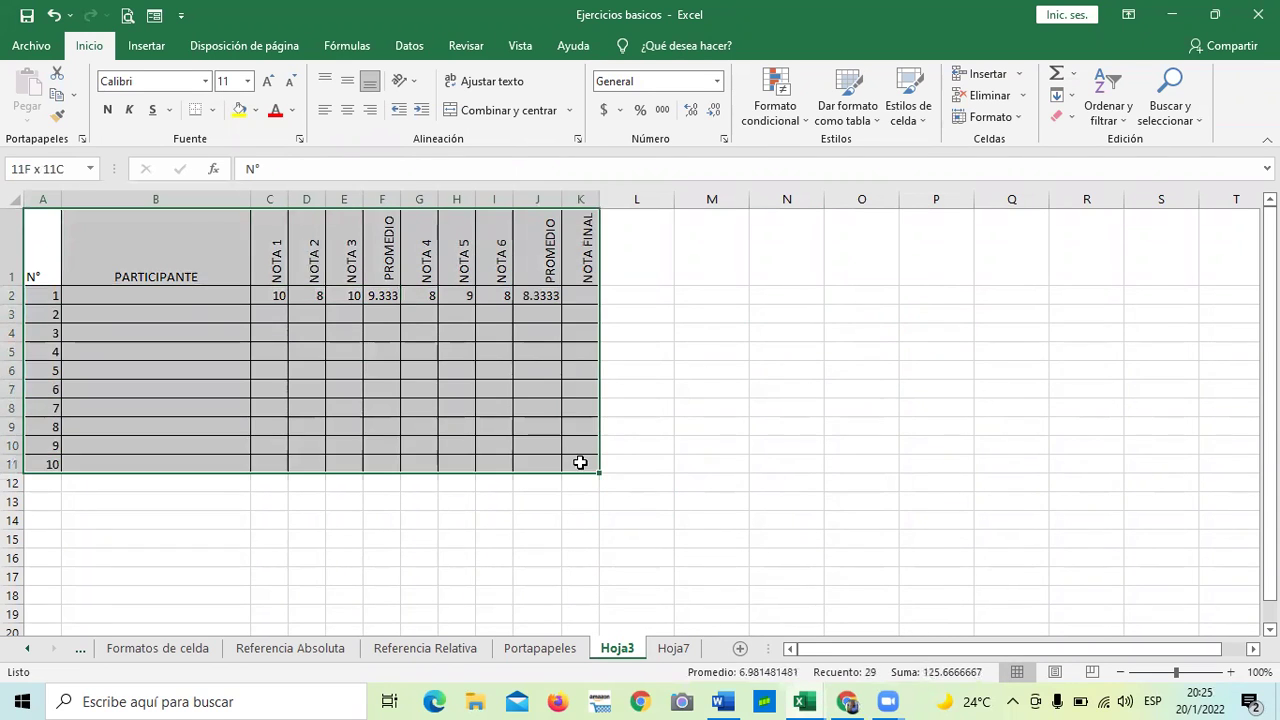
pyautogui.rightClick(276, 250)
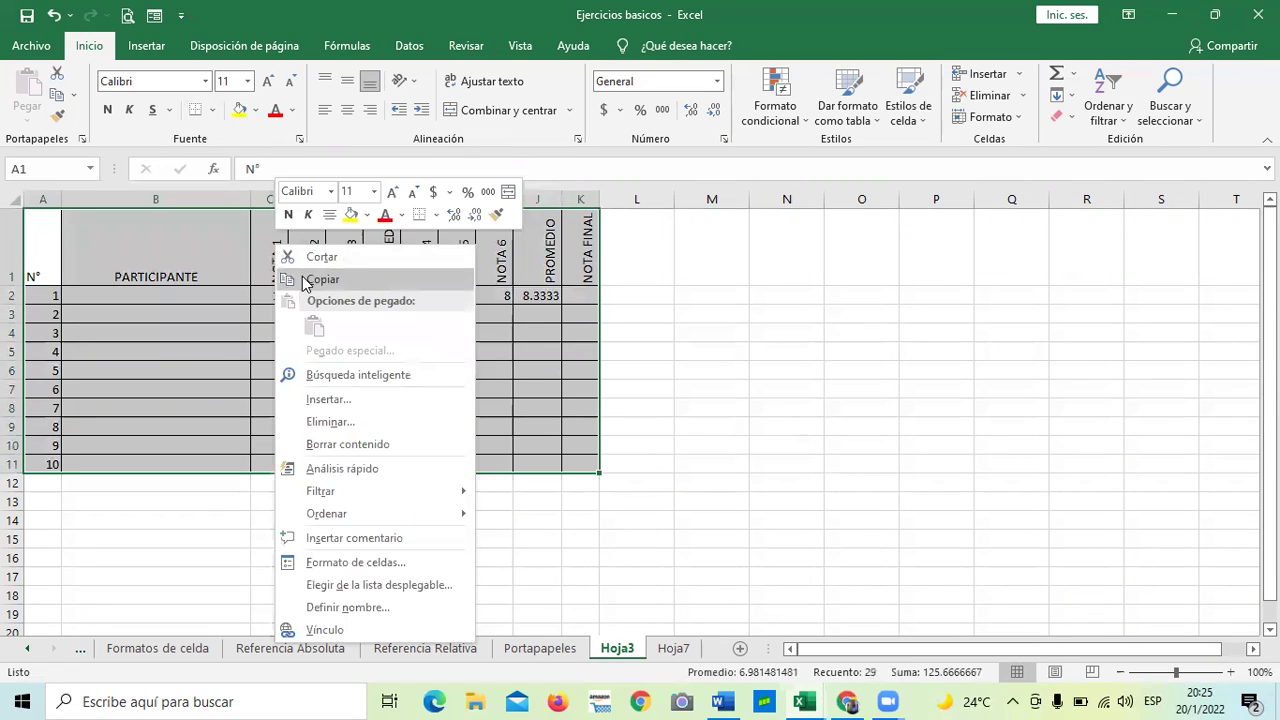
pyautogui.click(304, 282)
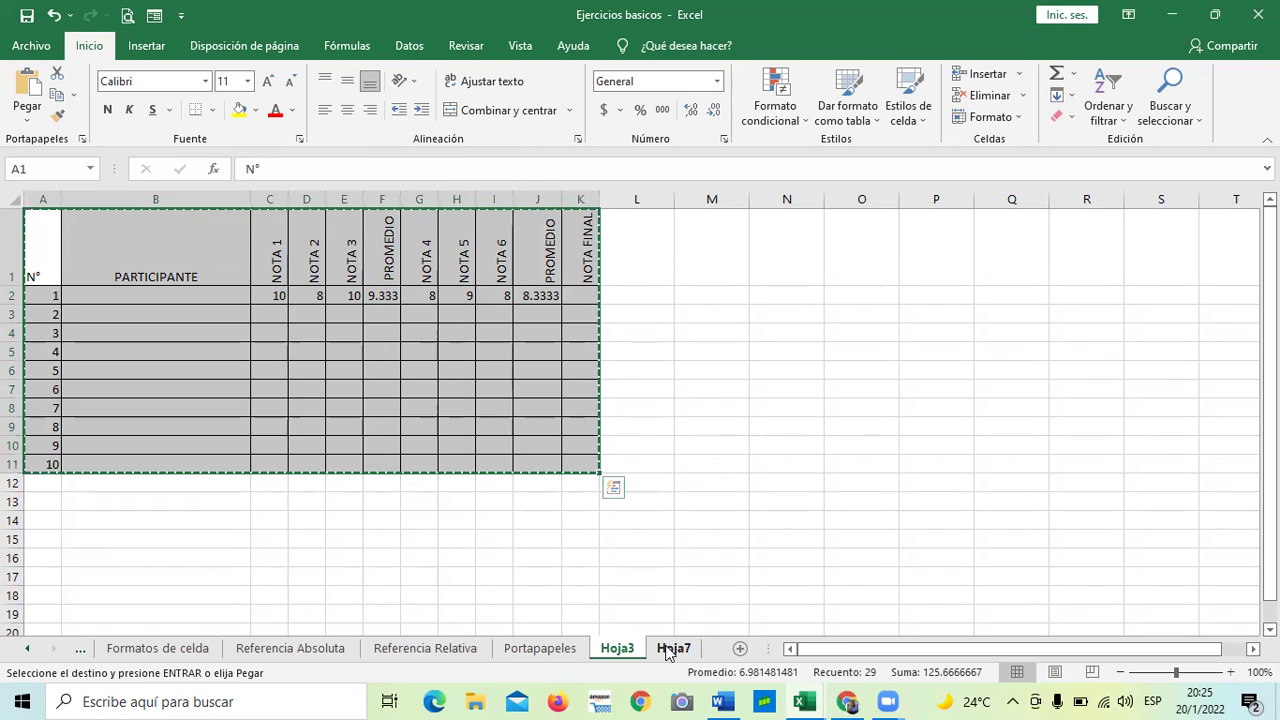
# Add a new sheet after Hoja7 and paste the copied grades table at A1, keeping the source column widths
pyautogui.click(667, 649)
pyautogui.scroll(-2, 694, 489)
pyautogui.scroll(2, 700, 500)
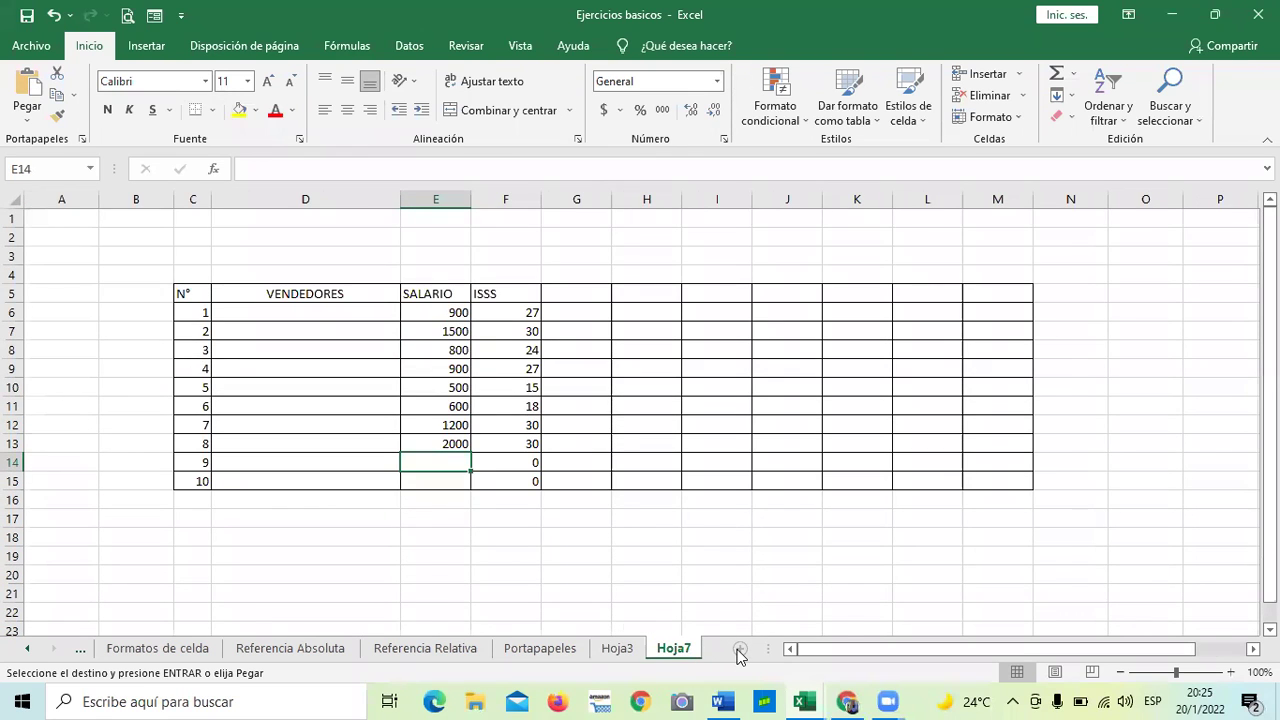
pyautogui.click(740, 649)
pyautogui.rightClick(57, 224)
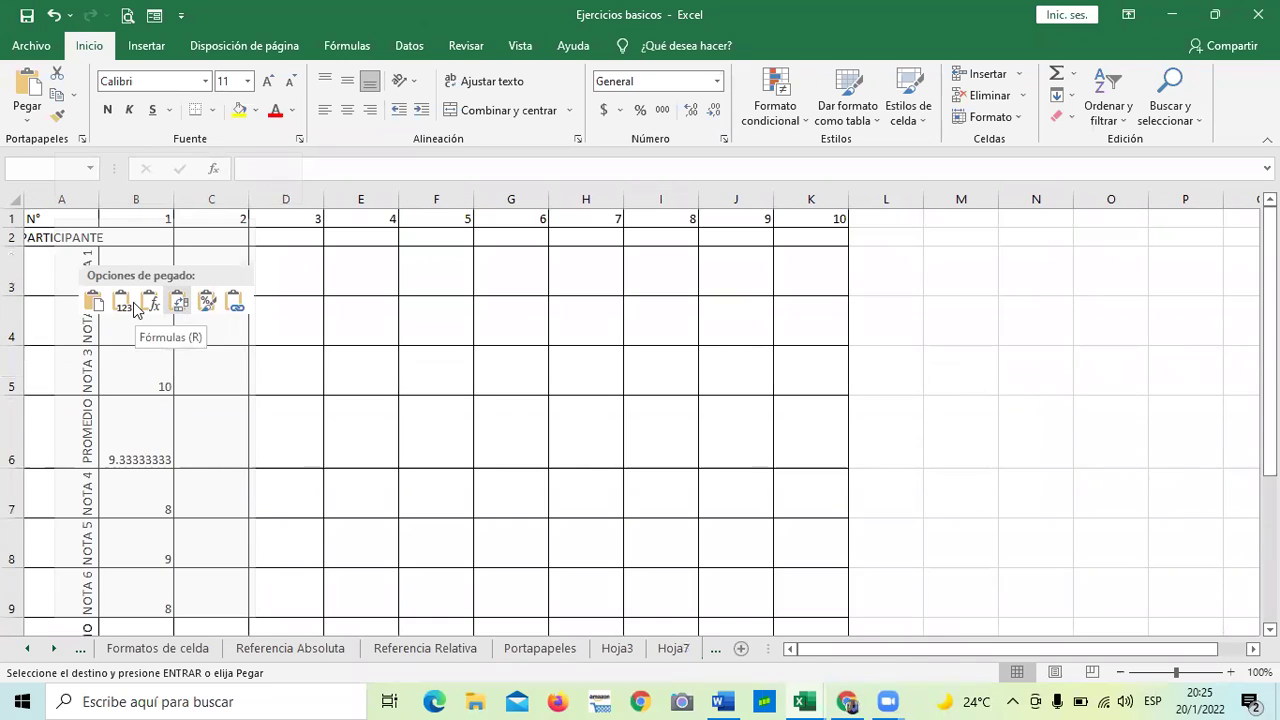
pyautogui.click(94, 299)
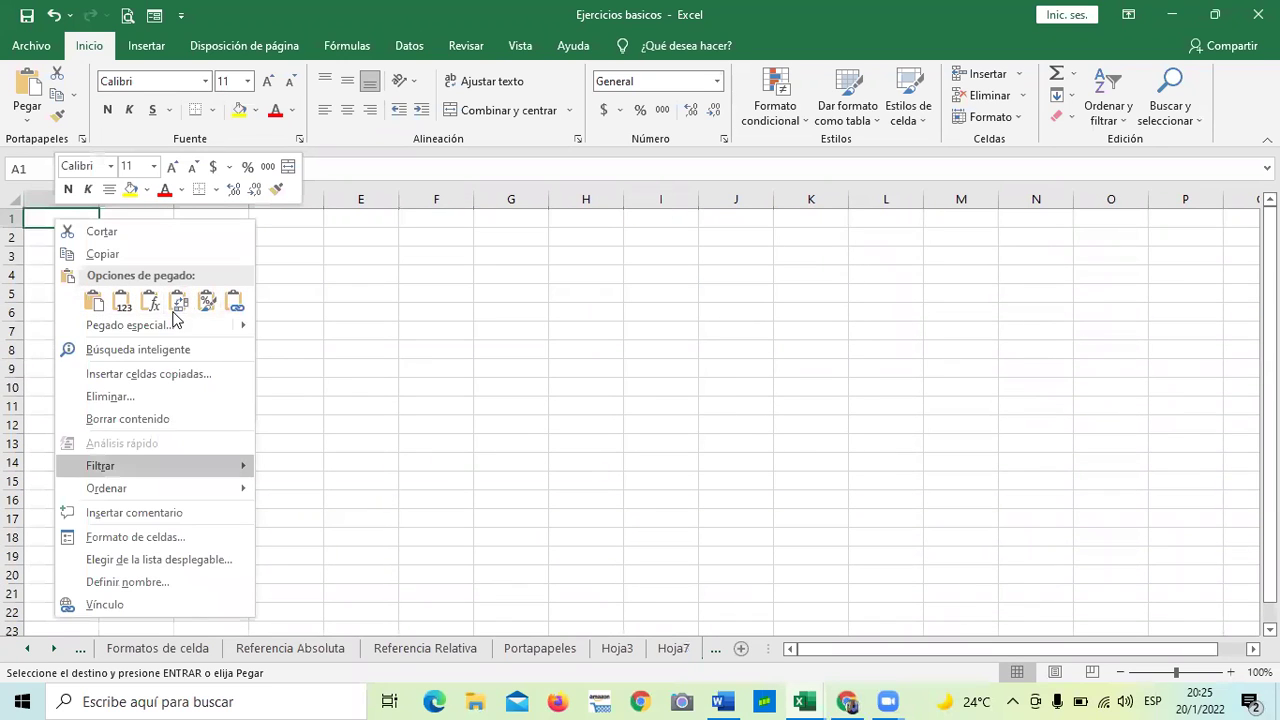
pyautogui.click(150, 302)
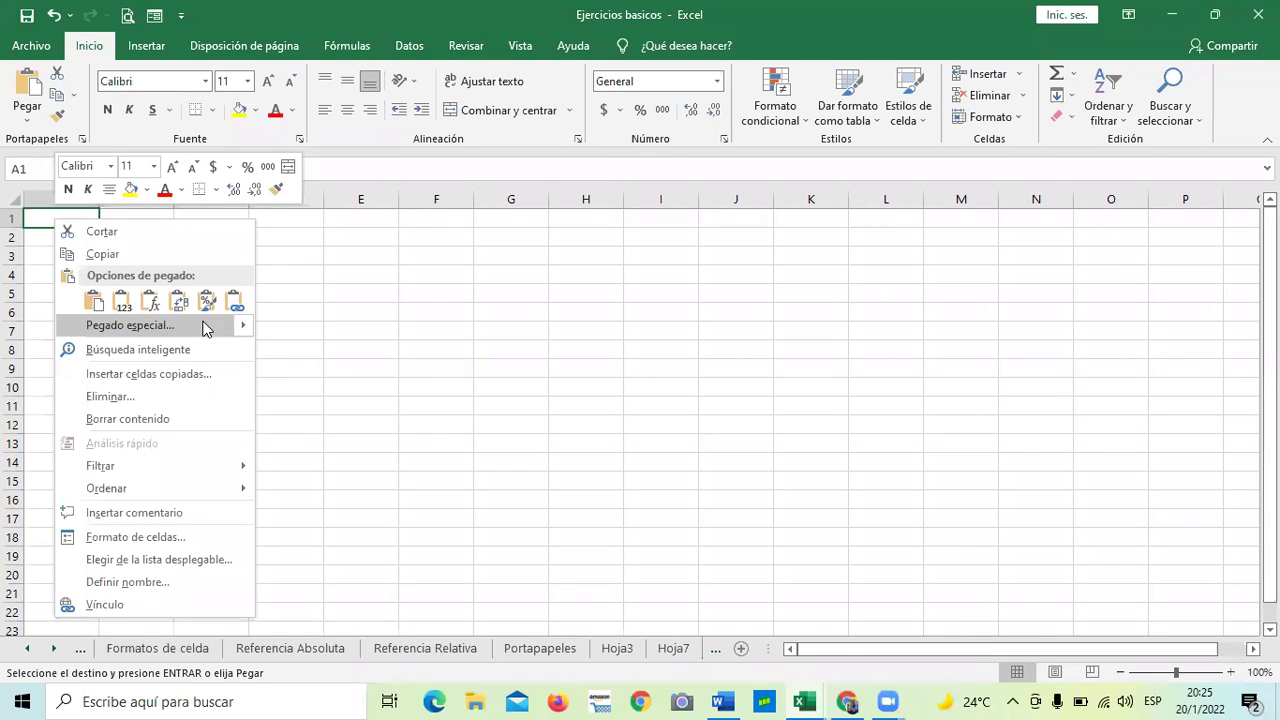
pyautogui.moveTo(241, 329)
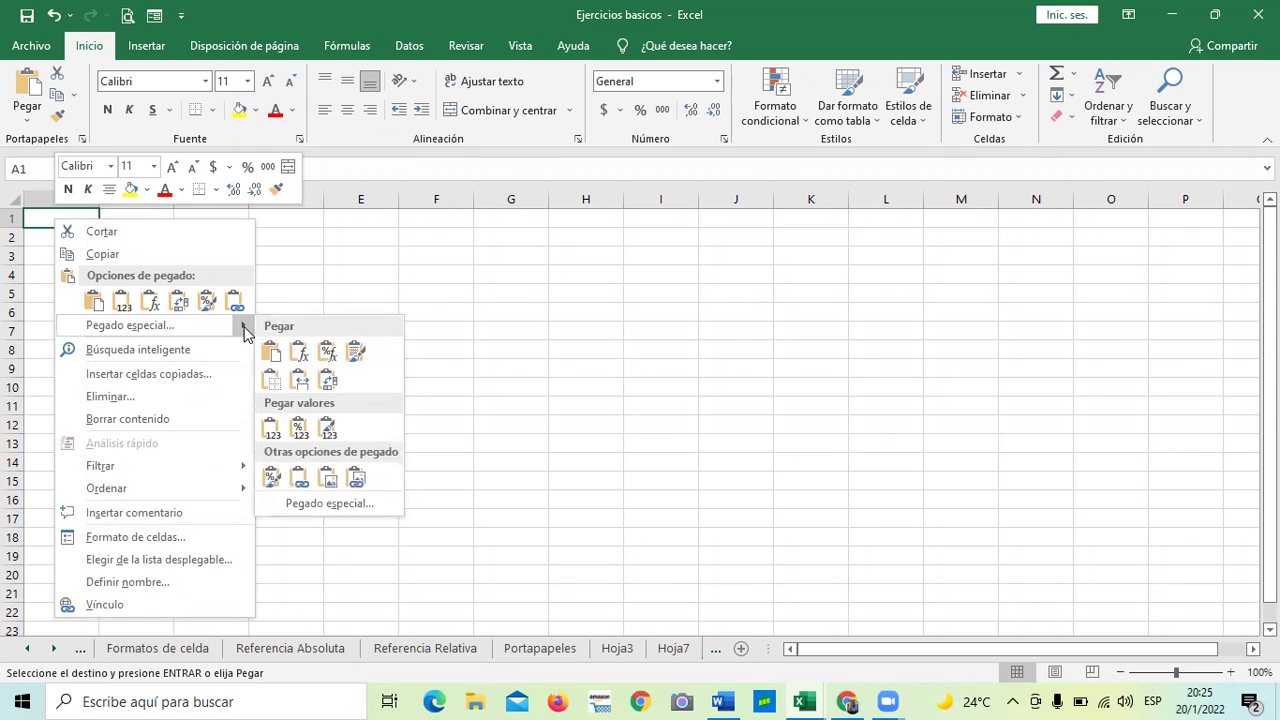
pyautogui.click(301, 381)
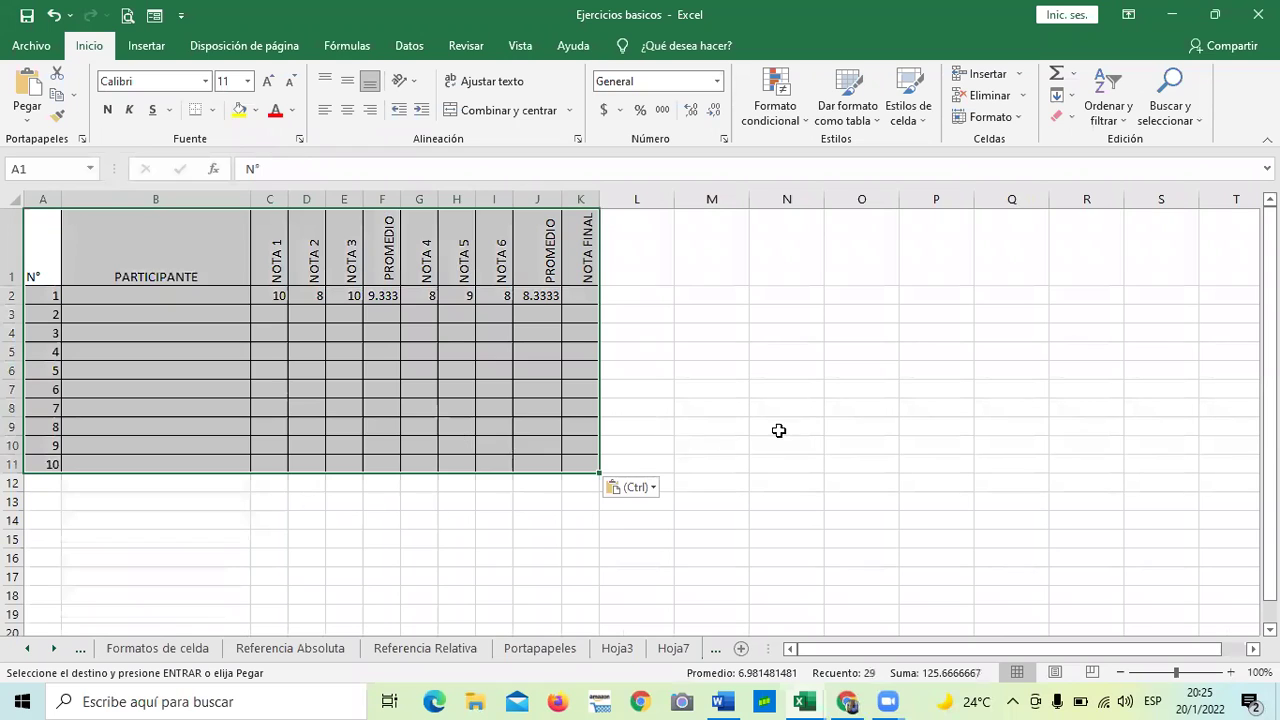
pyautogui.click(779, 430)
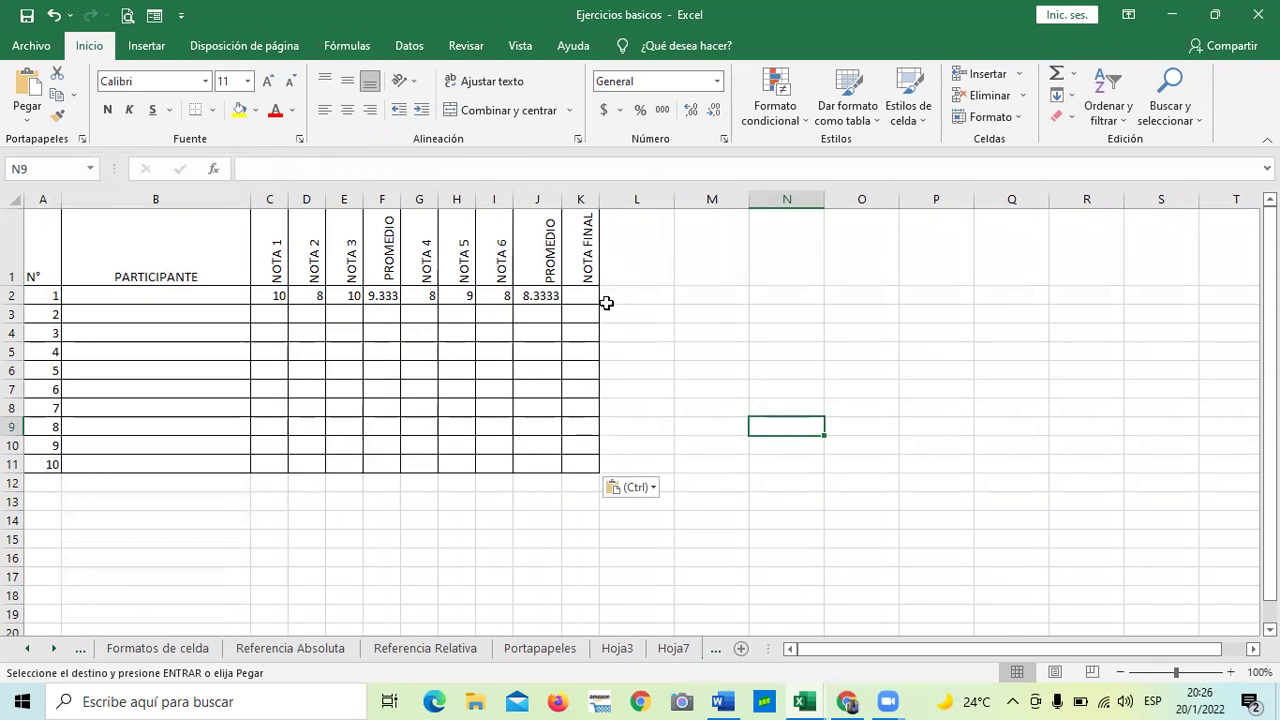
# Return to Hoja3, cancel the pending copy of the grades table and deselect it
pyautogui.click(617, 648)
pyautogui.press('Escape')
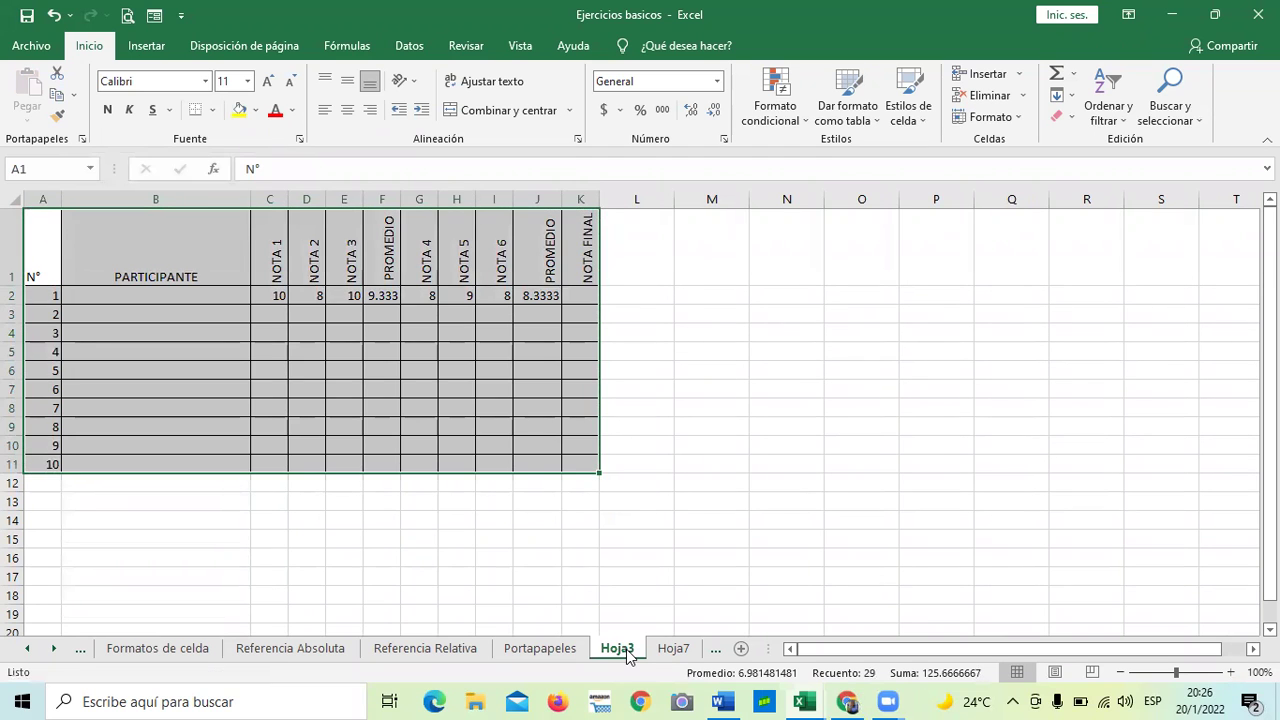
pyautogui.click(843, 426)
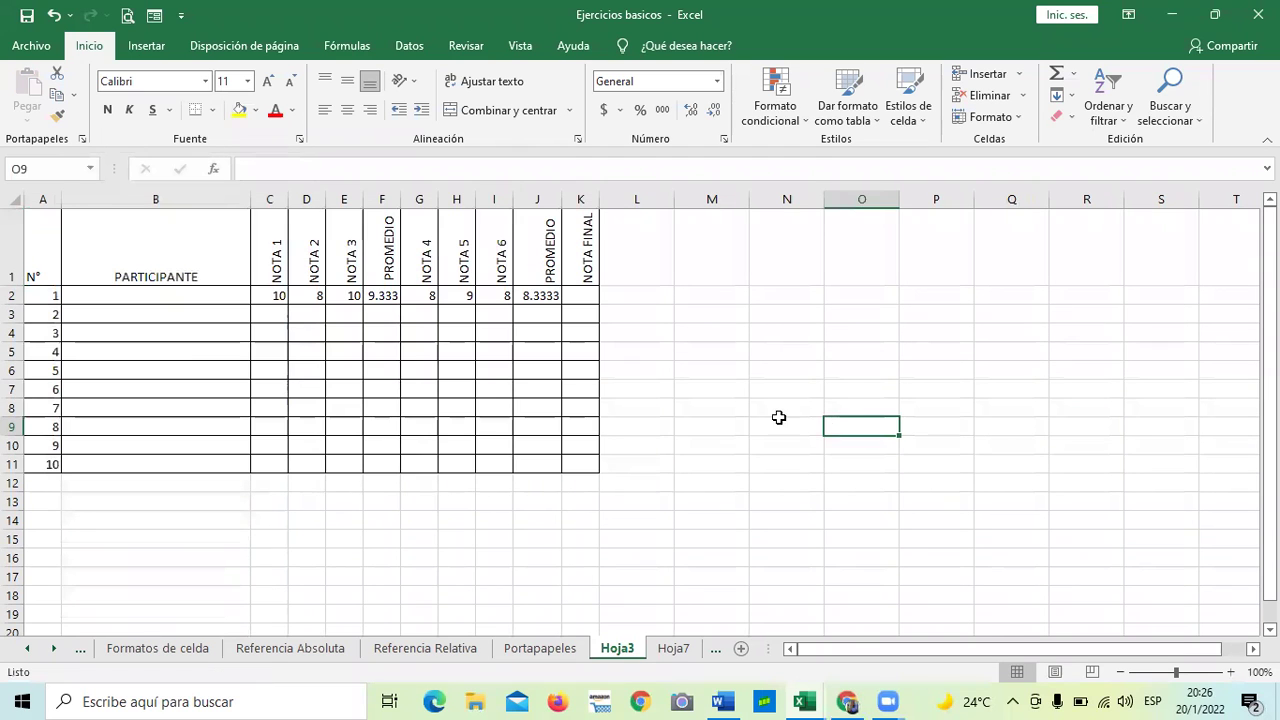
# Review the Portapapeles, Hoja3 and Hoja7 sheets, ending on the copied grades table on Hoja1
pyautogui.click(673, 650)
pyautogui.click(628, 650)
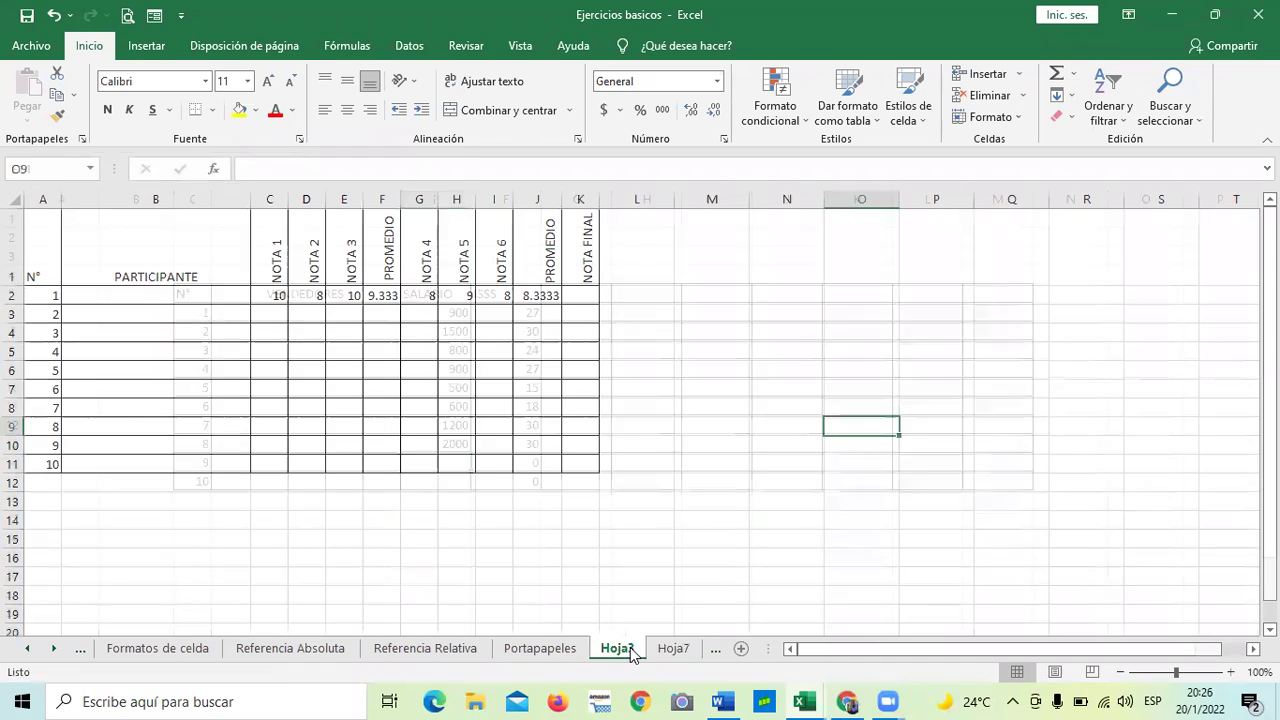
pyautogui.click(575, 650)
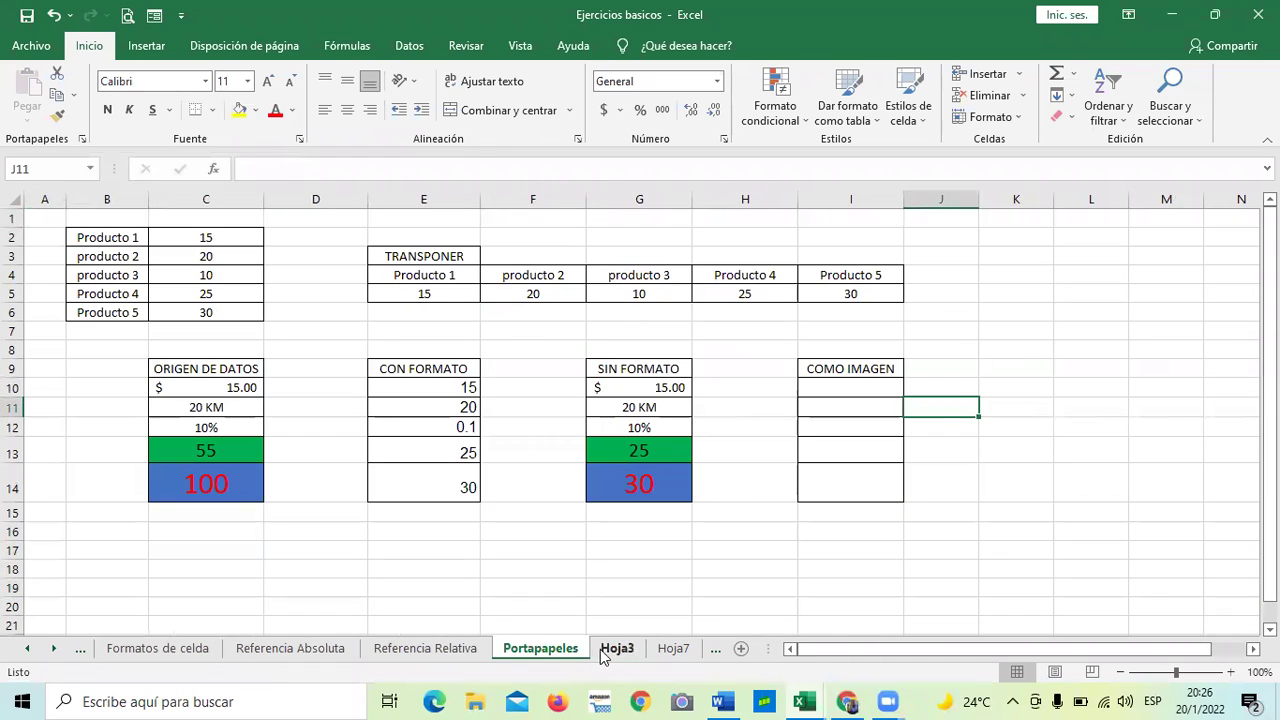
pyautogui.click(410, 566)
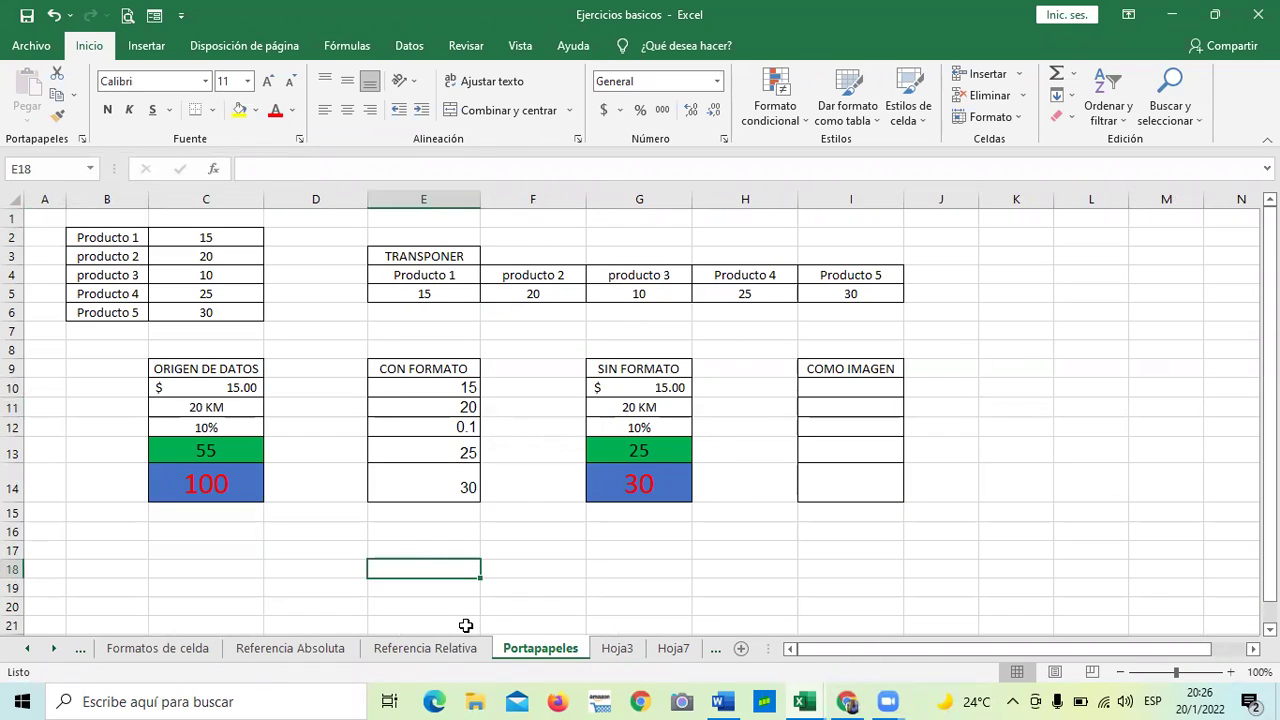
pyautogui.click(617, 652)
pyautogui.click(662, 652)
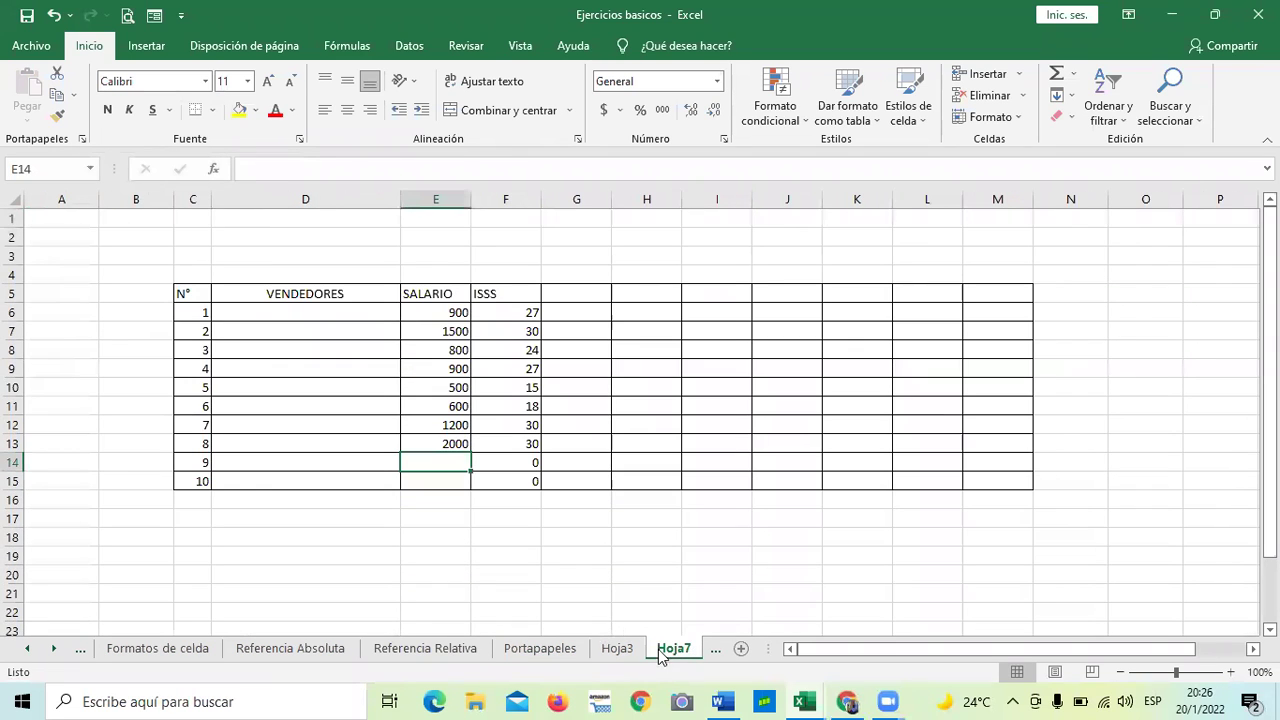
pyautogui.click(52, 650)
pyautogui.click(604, 648)
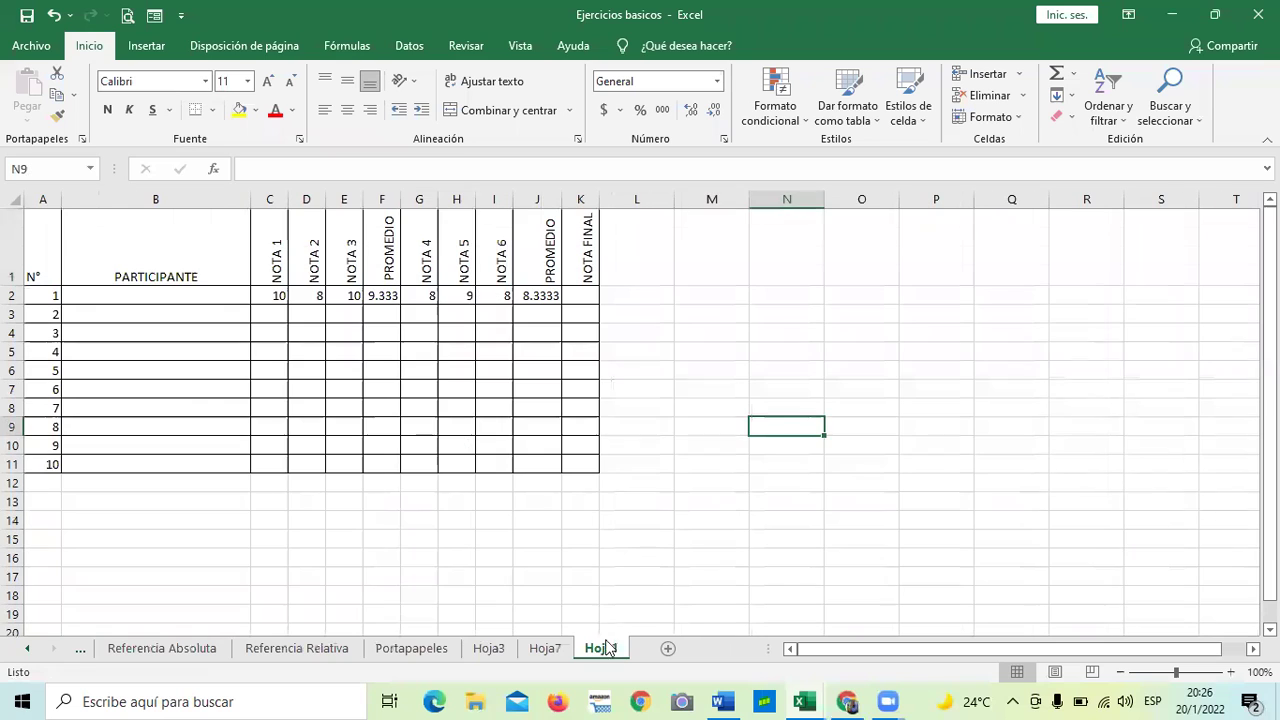
pyautogui.click(697, 372)
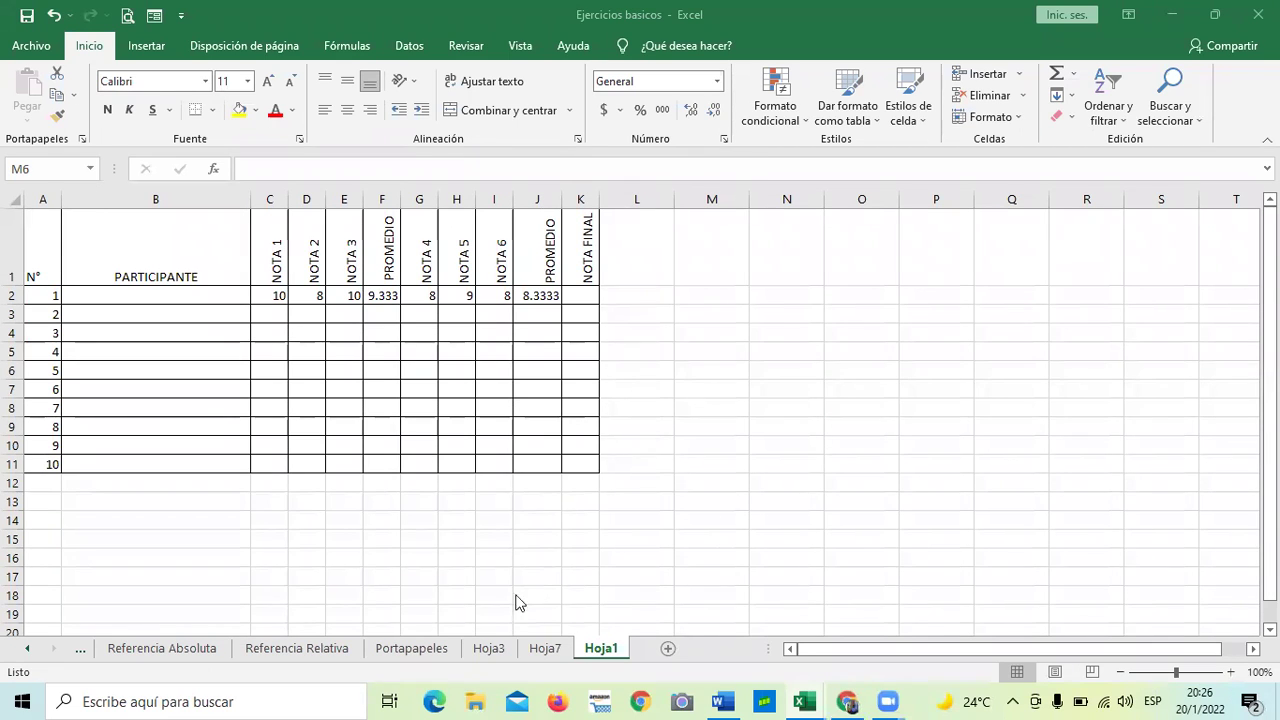
pyautogui.click(658, 558)
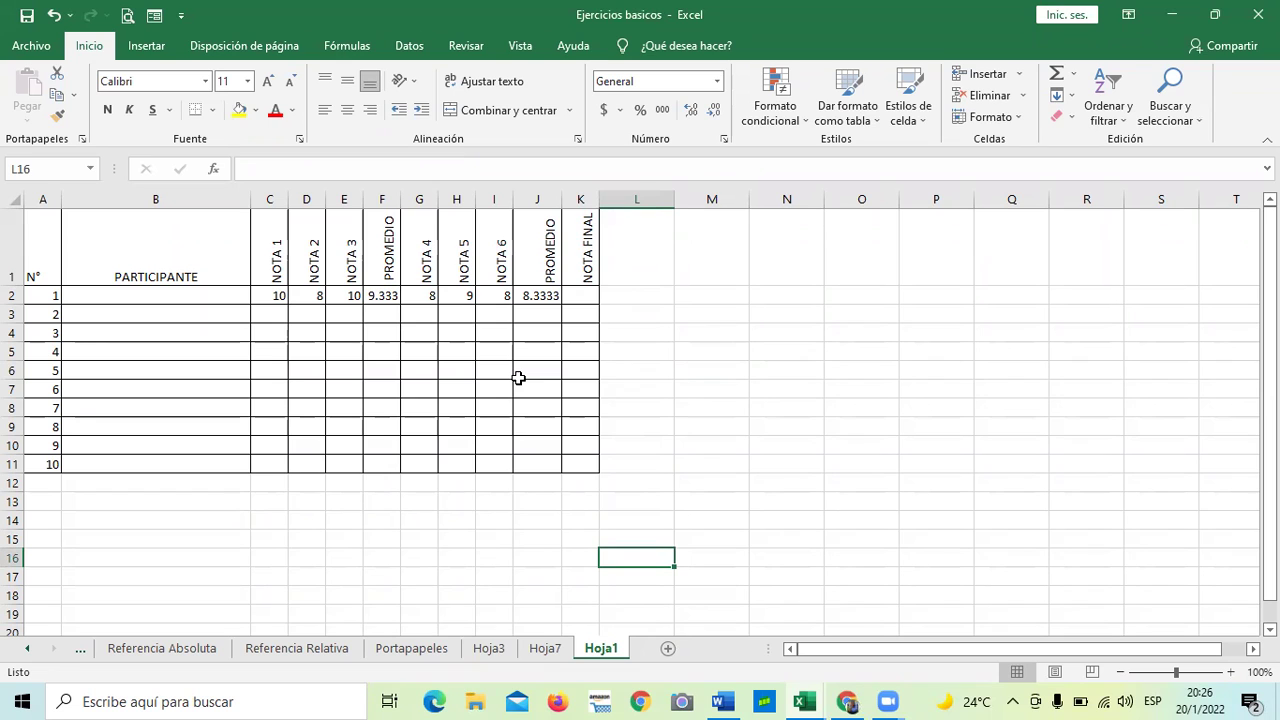
# Inspect the first participant's copied grades in C2:E2 and the average formulas in F2 and J2 on Hoja1
pyautogui.click(269, 292)
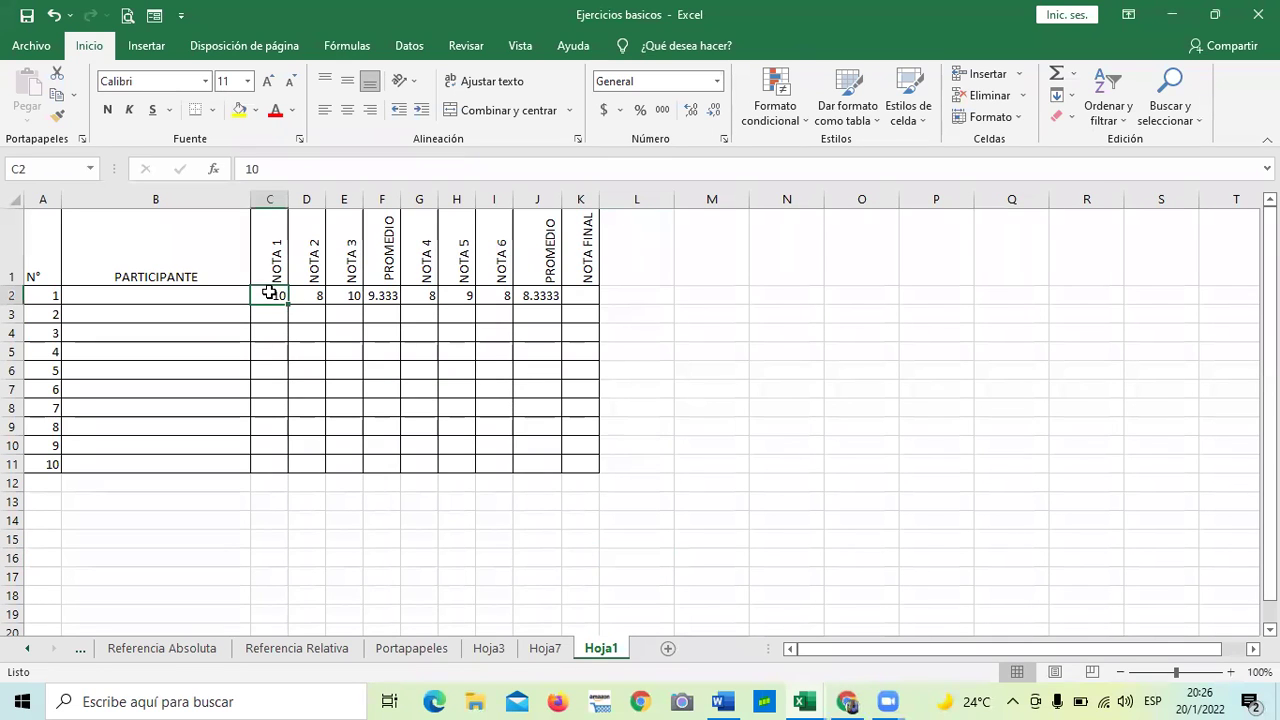
pyautogui.click(302, 297)
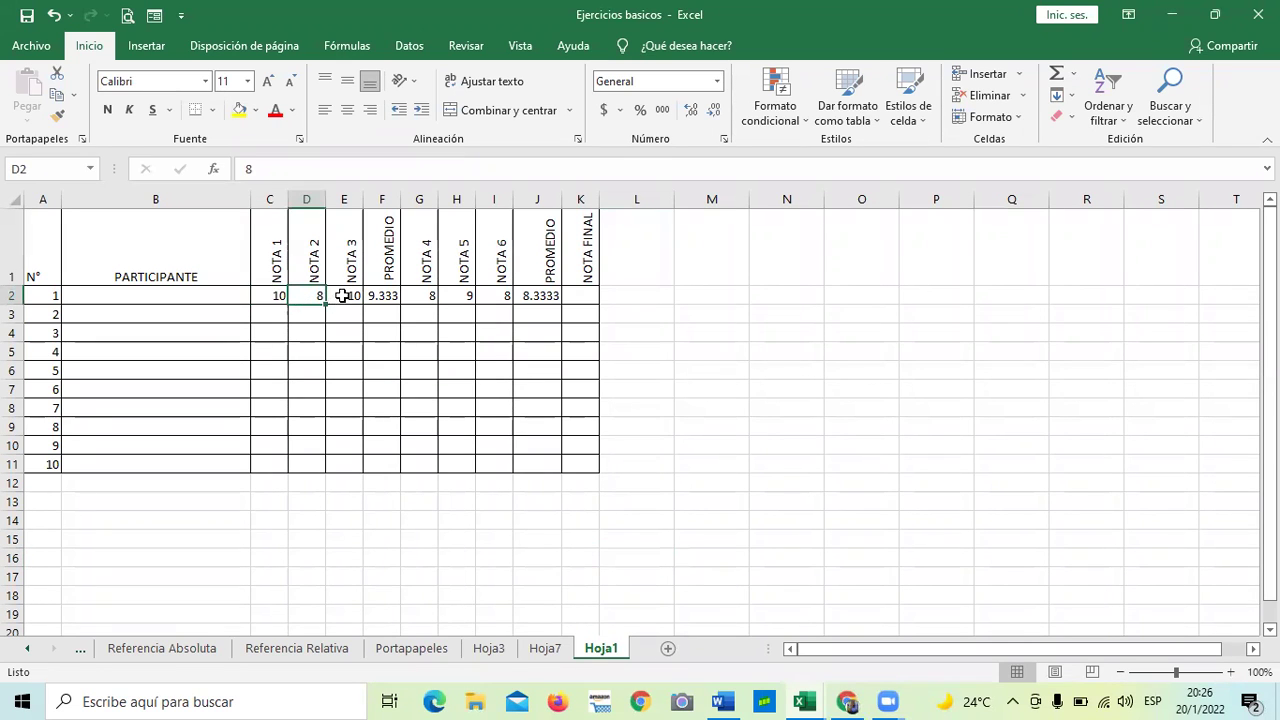
pyautogui.click(344, 294)
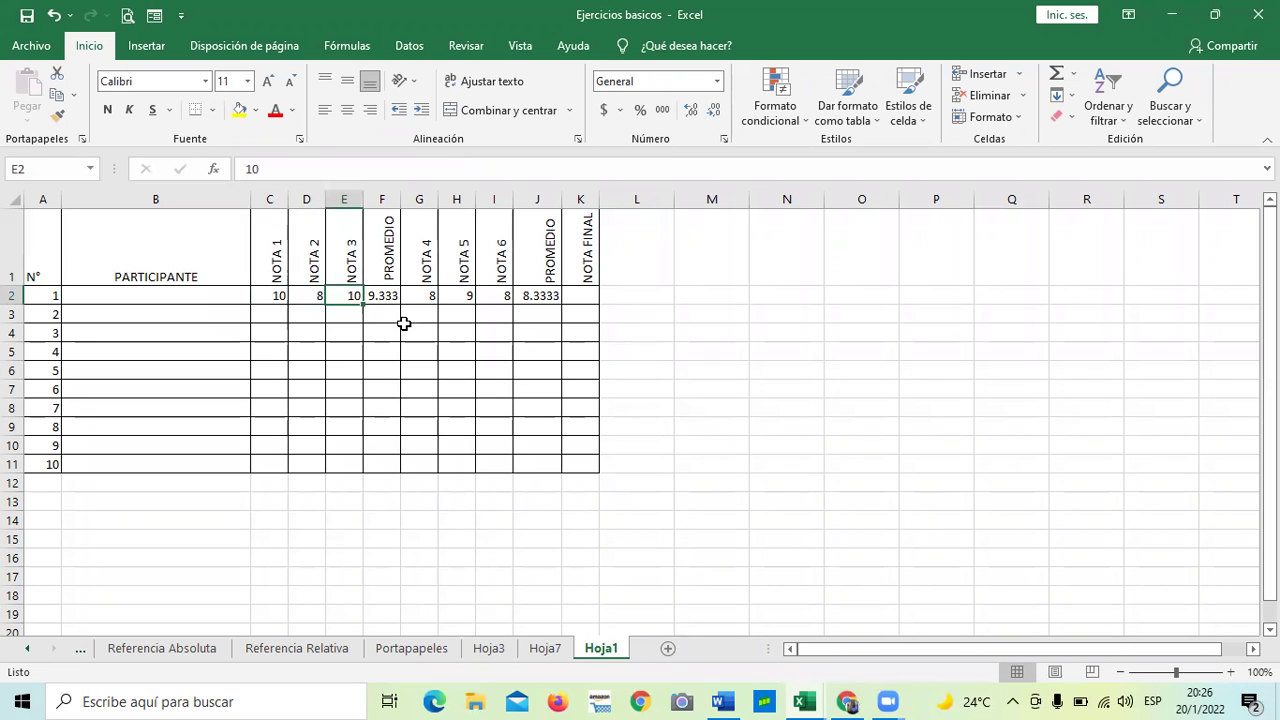
pyautogui.click(381, 295)
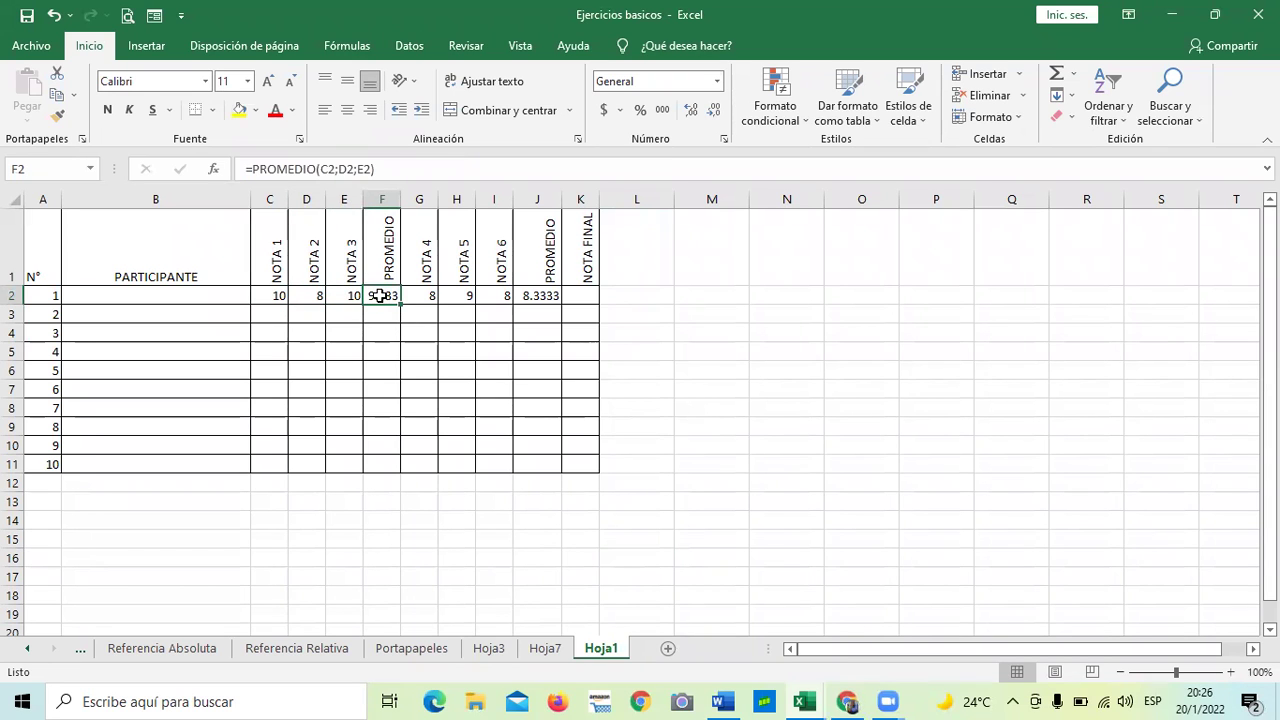
pyautogui.click(519, 293)
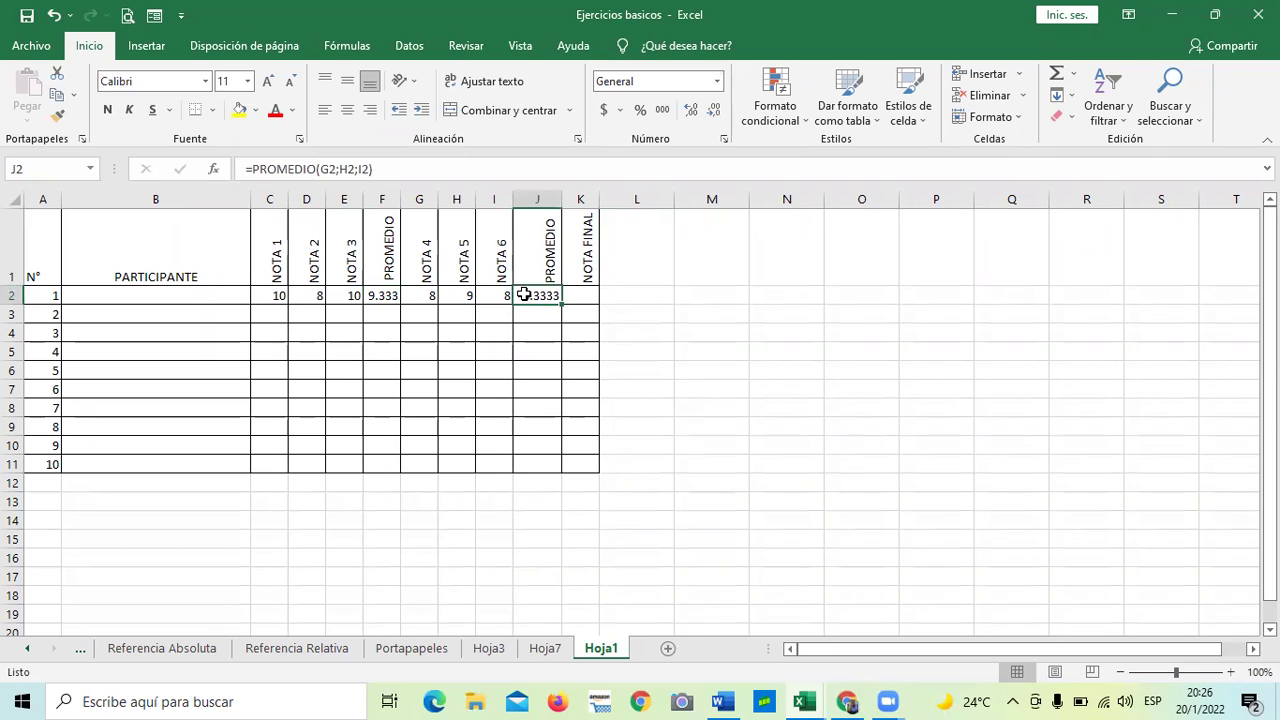
# Clear the second PROMEDIO formula for participant 1 in J2 and check the formula in F2
pyautogui.click(703, 366)
pyautogui.click(536, 295)
pyautogui.press('BackSpace')
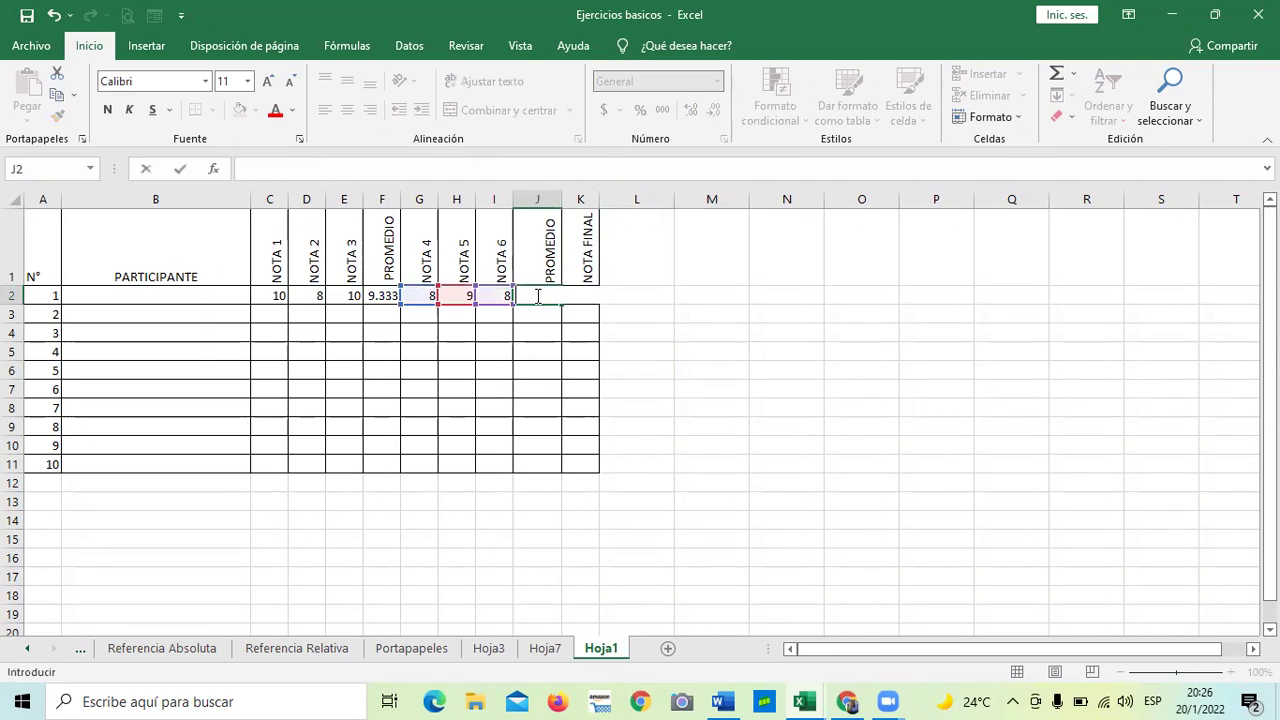
pyautogui.click(715, 408)
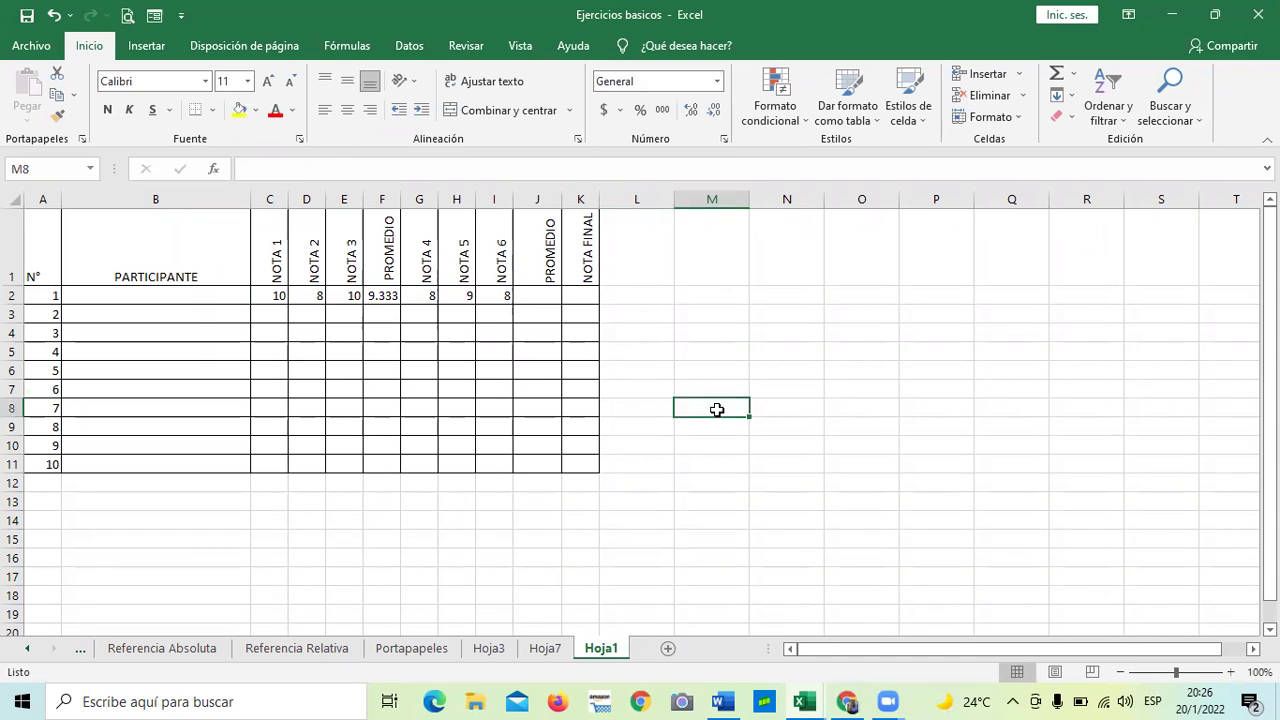
pyautogui.click(377, 291)
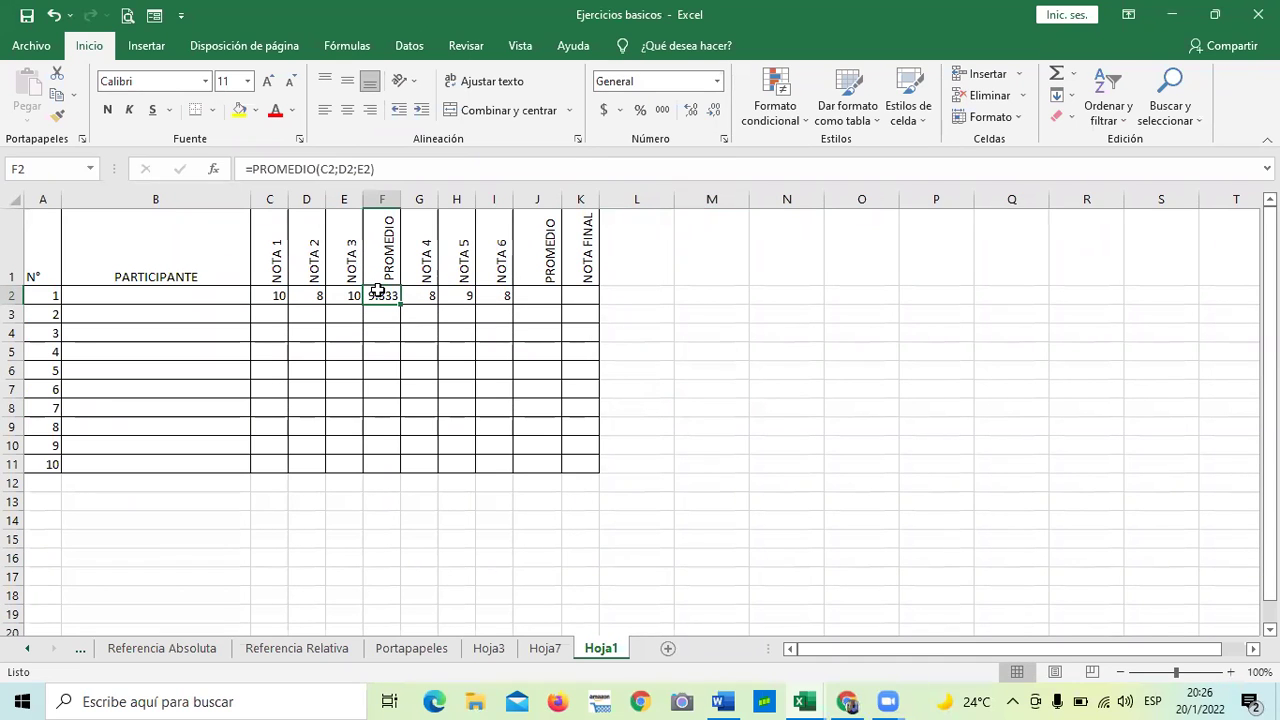
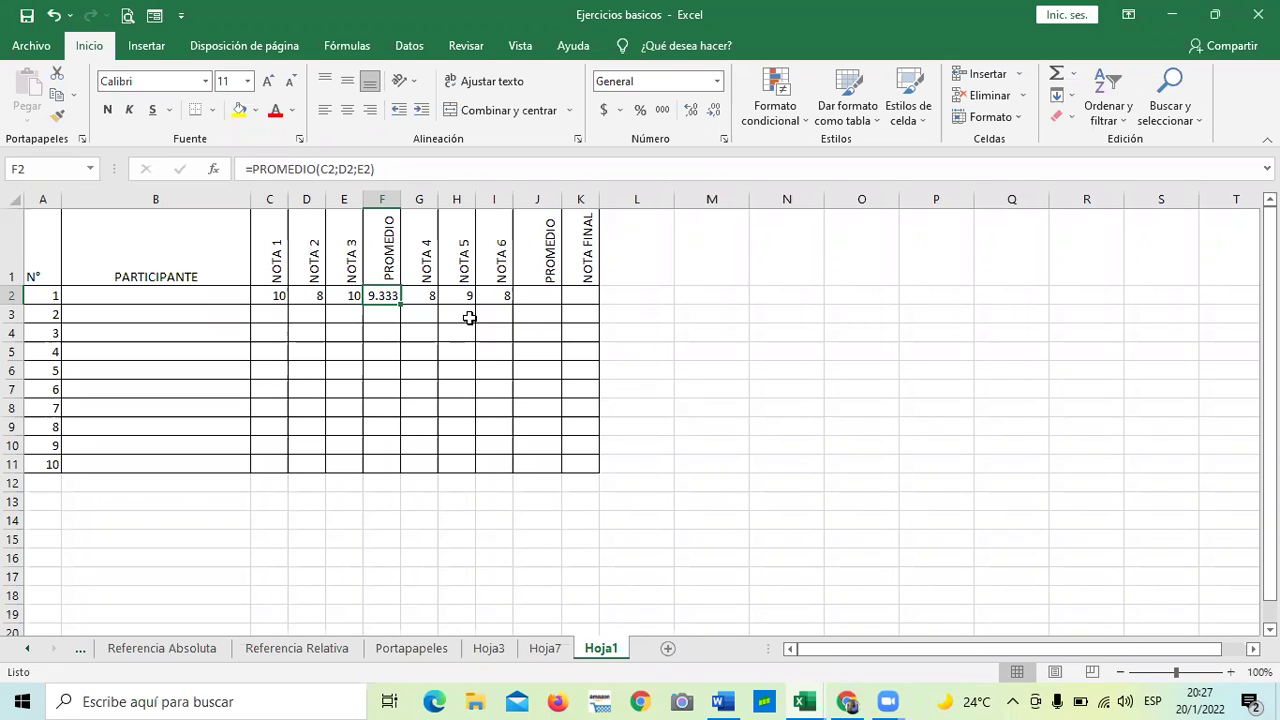
pyautogui.click(740, 394)
# Copy the PROMEDIO formula from F2 and paste it into J2 to average NOTA 4 to NOTA 6
pyautogui.click(524, 293)
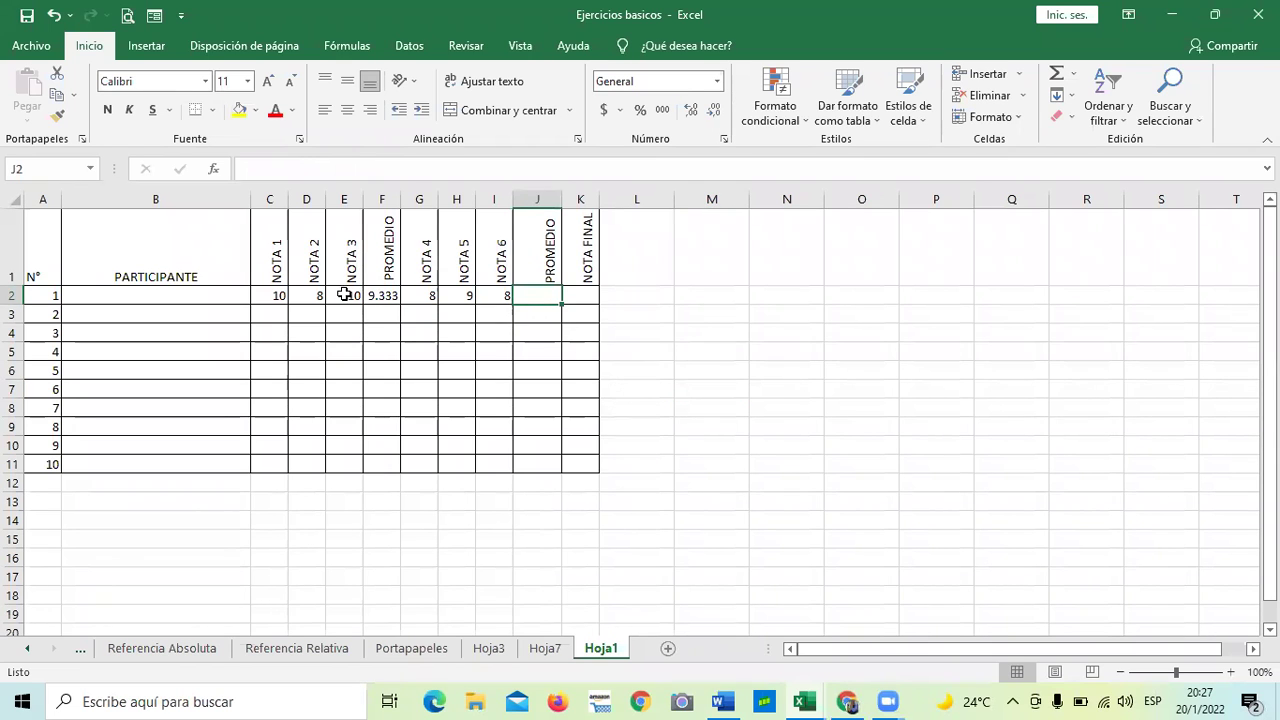
pyautogui.click(380, 295)
pyautogui.rightClick(380, 297)
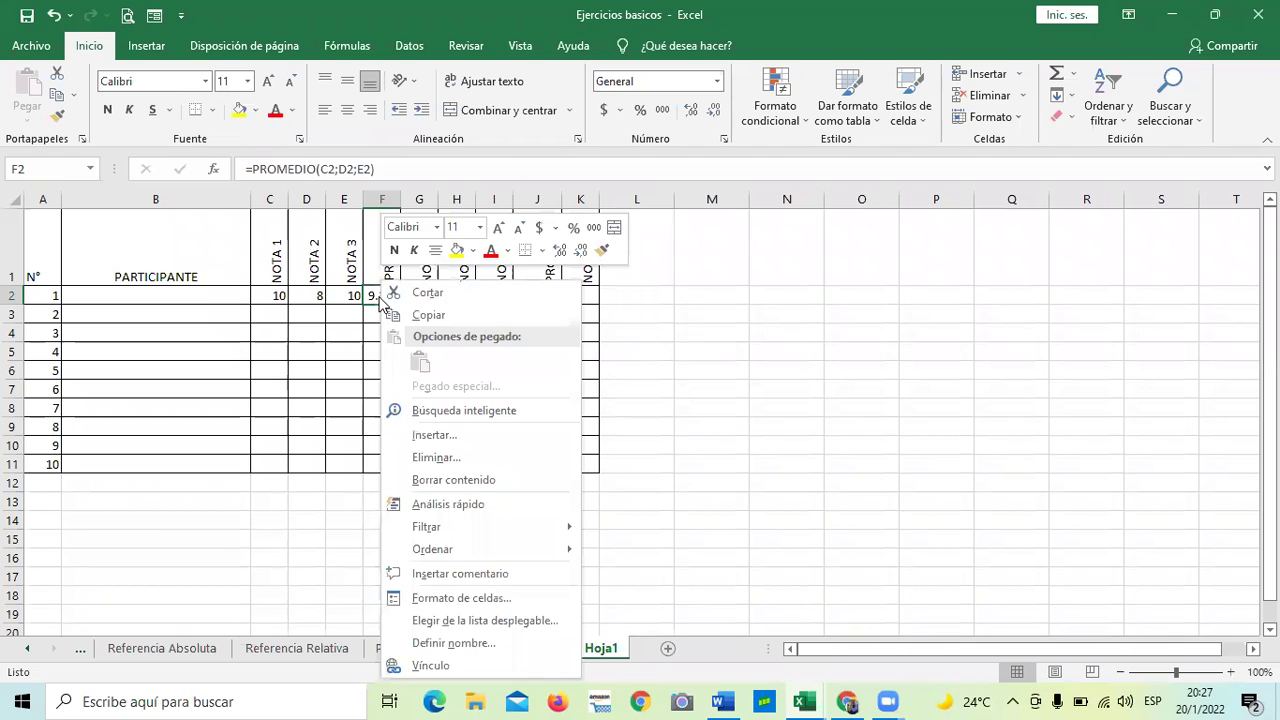
pyautogui.click(428, 314)
pyautogui.click(528, 294)
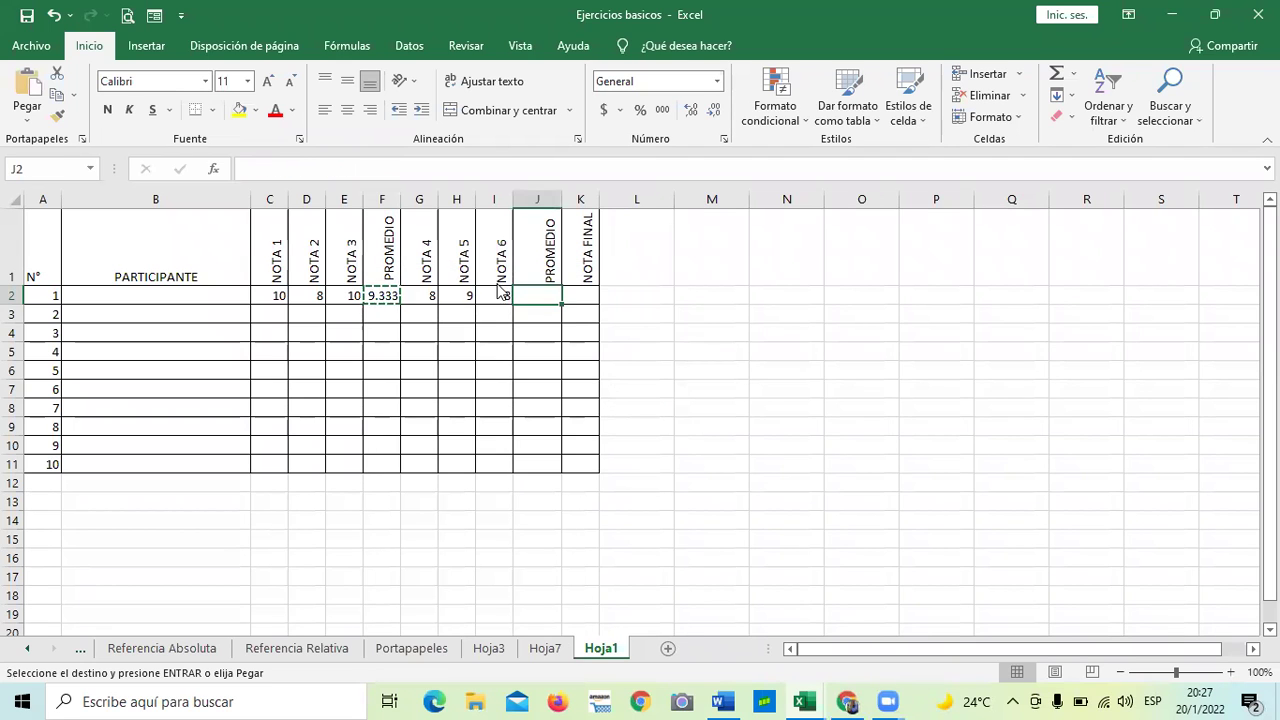
pyautogui.rightClick(498, 284)
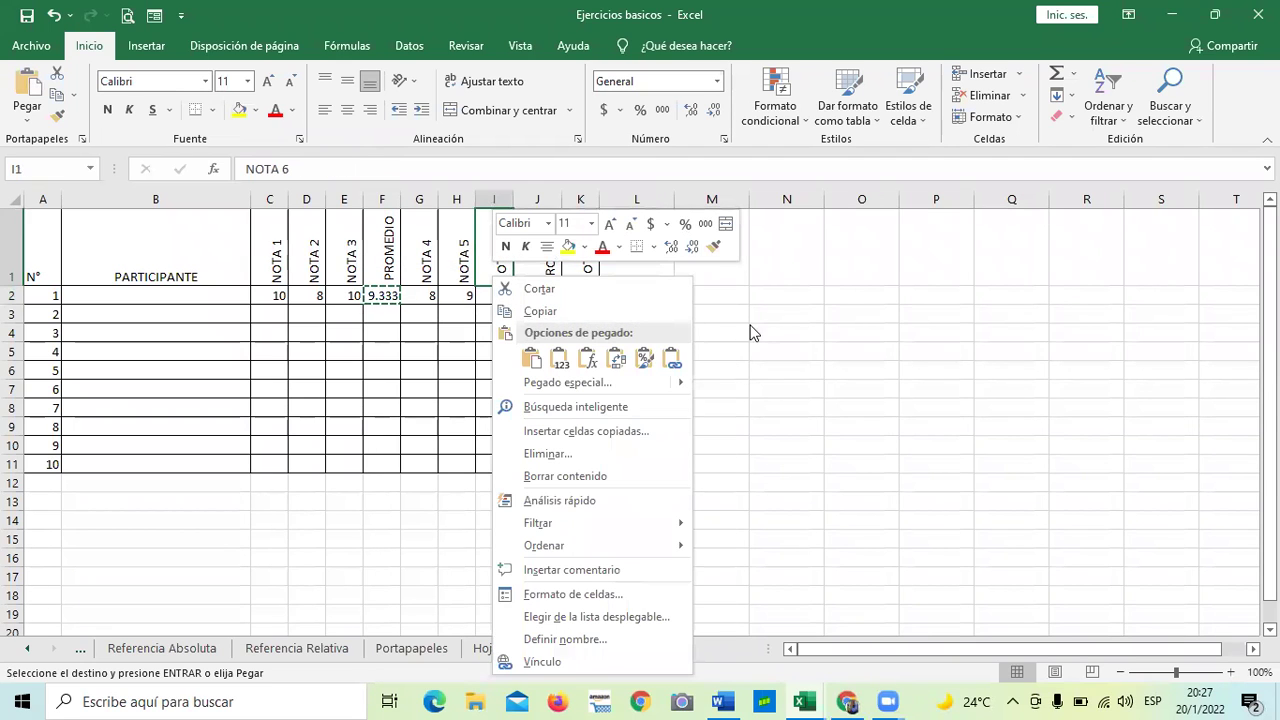
pyautogui.press('Escape')
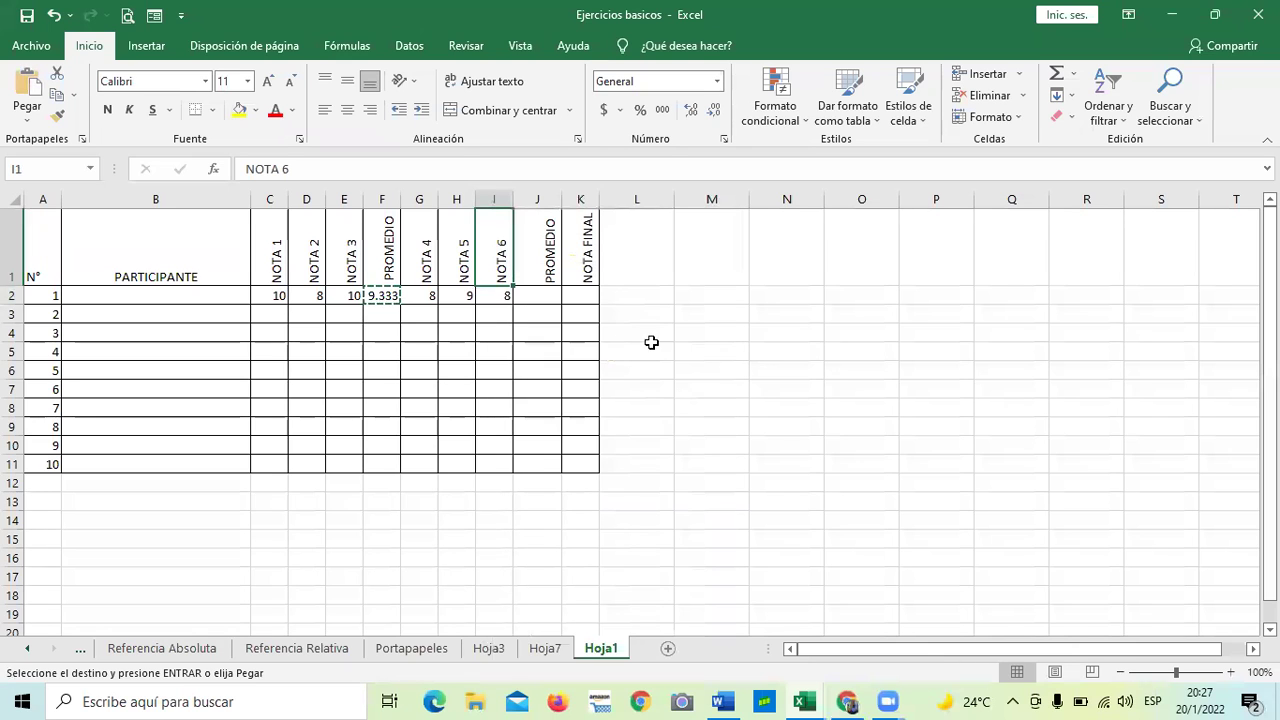
pyautogui.click(525, 295)
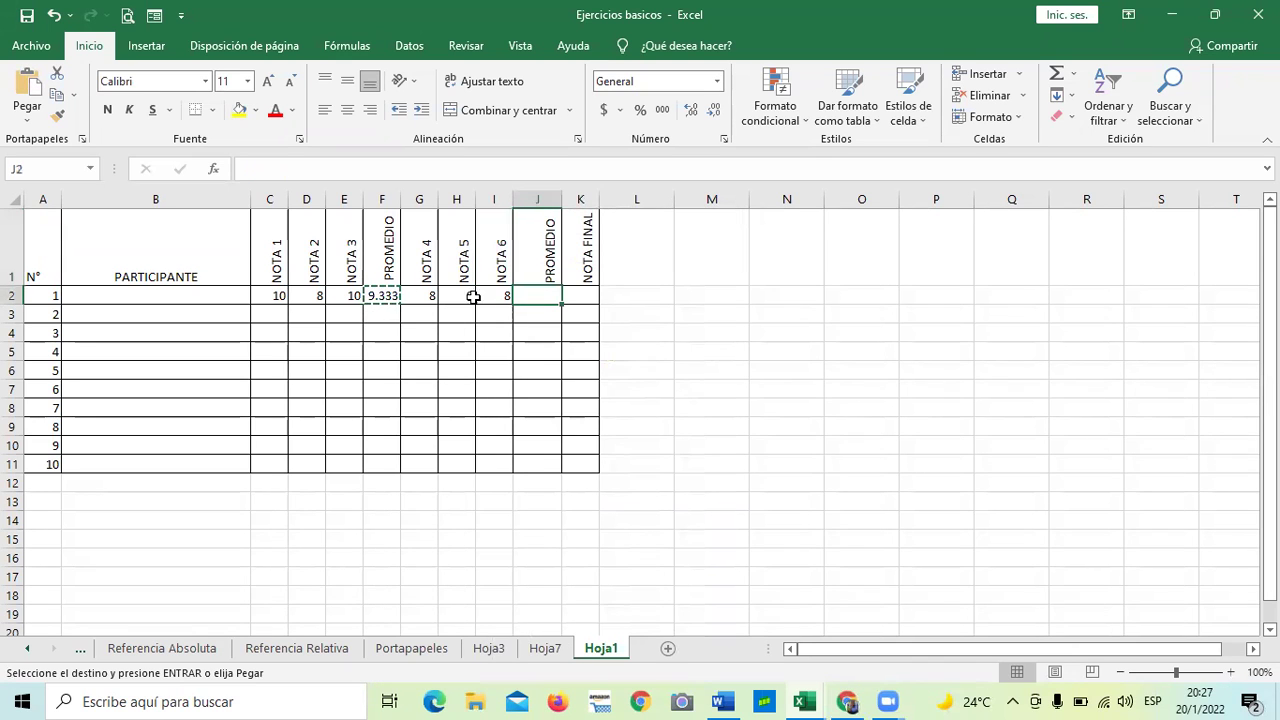
pyautogui.rightClick(533, 295)
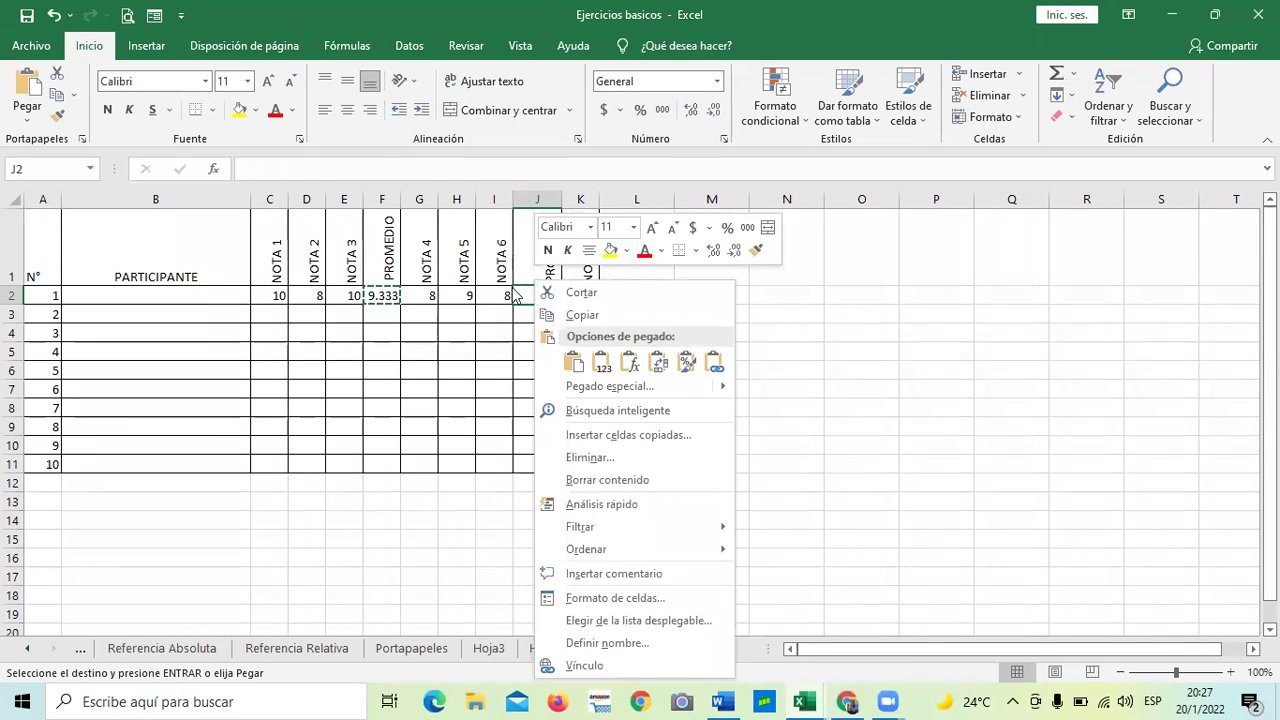
pyautogui.click(573, 362)
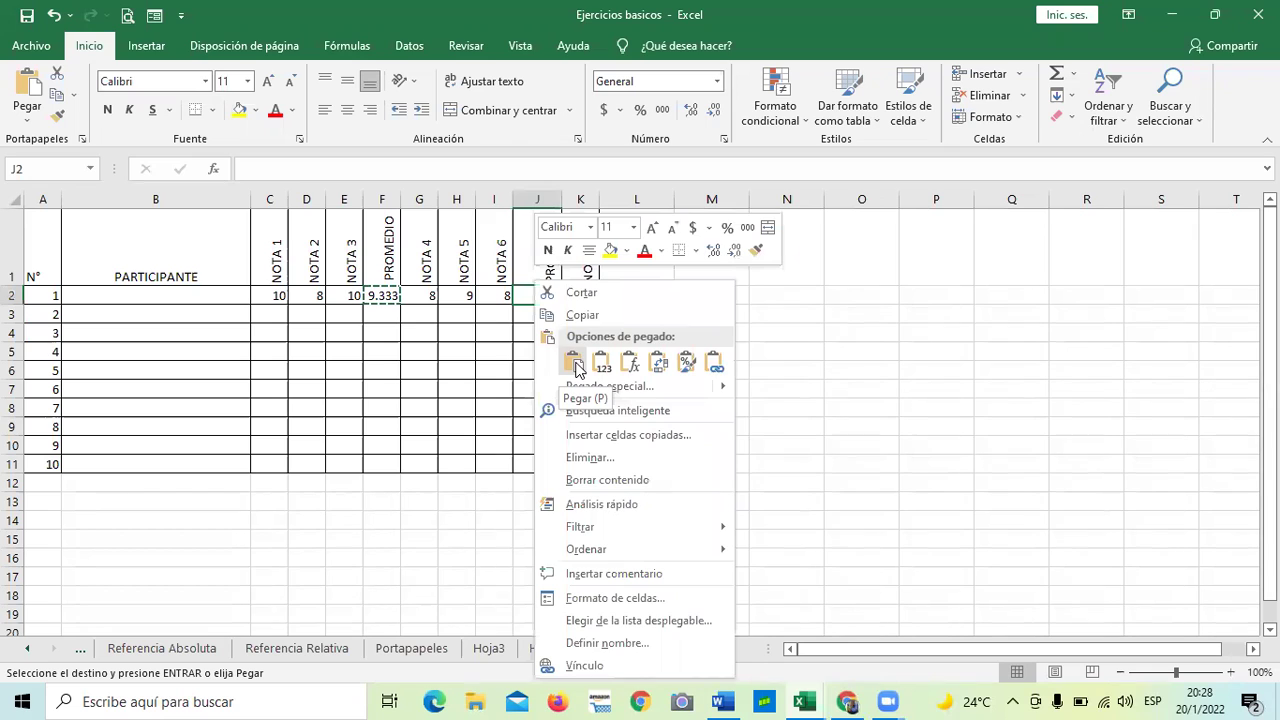
pyautogui.click(577, 368)
pyautogui.click(786, 370)
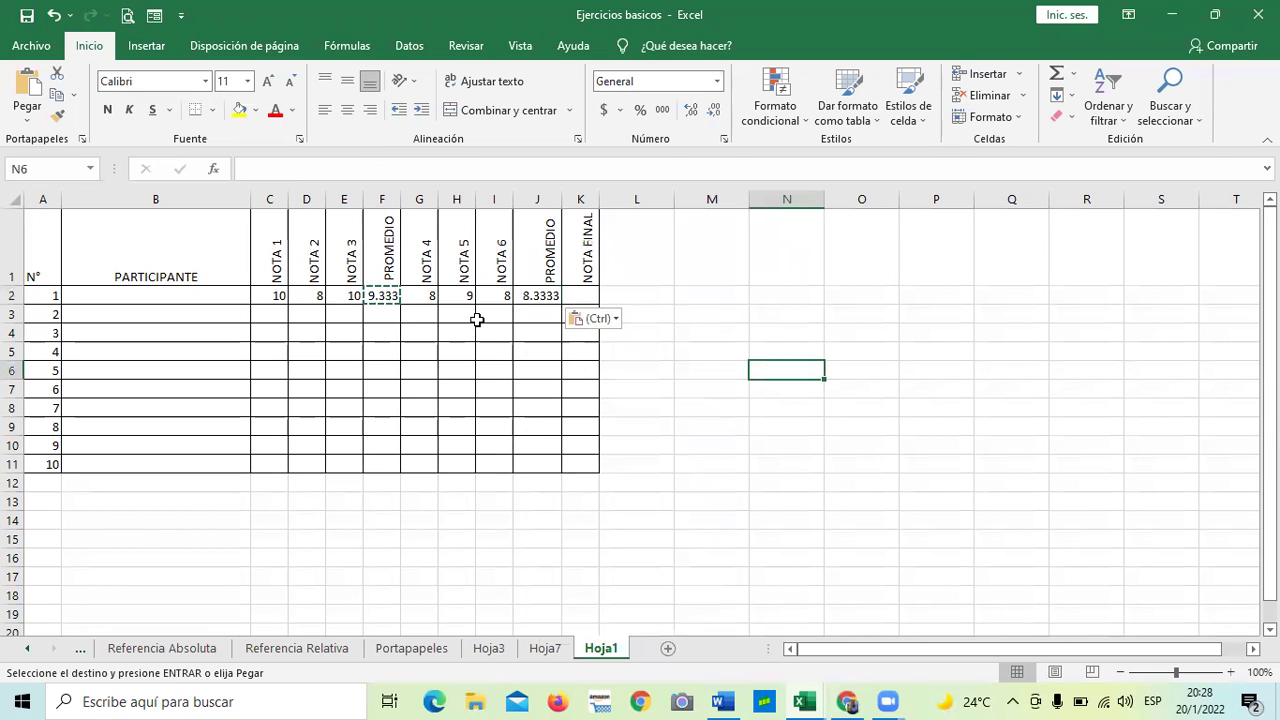
pyautogui.press('Escape')
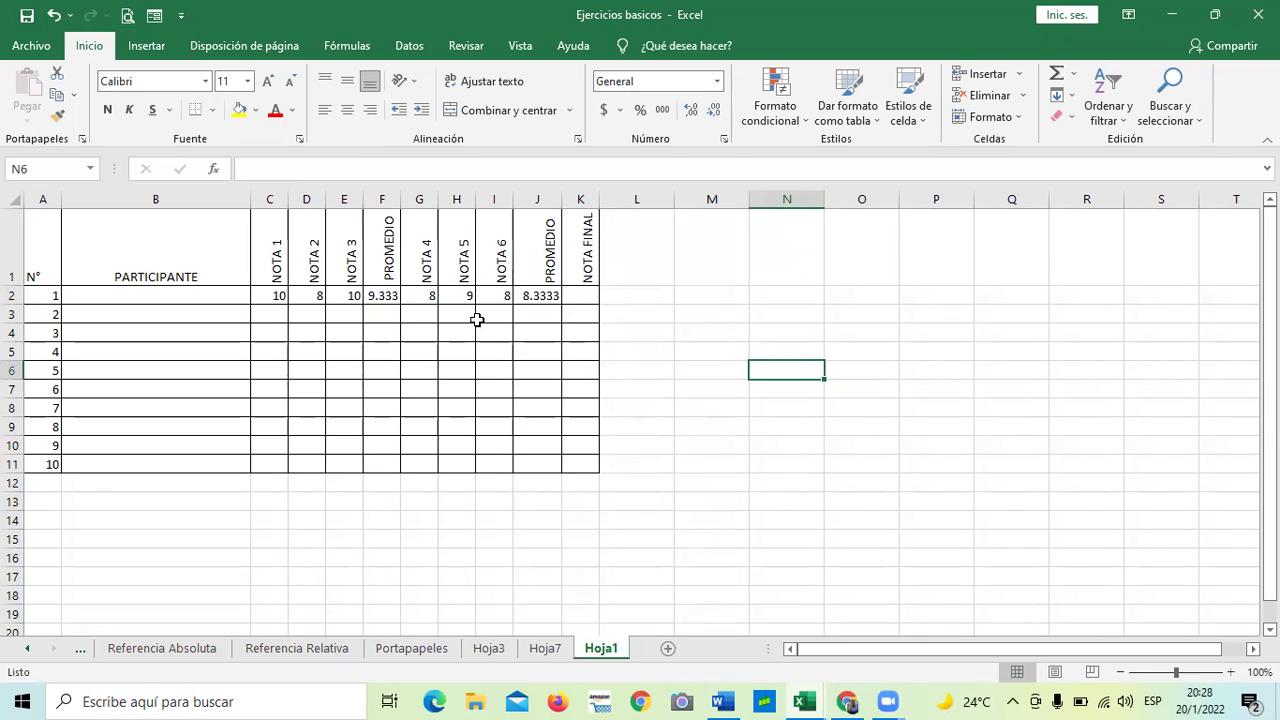
pyautogui.click(536, 294)
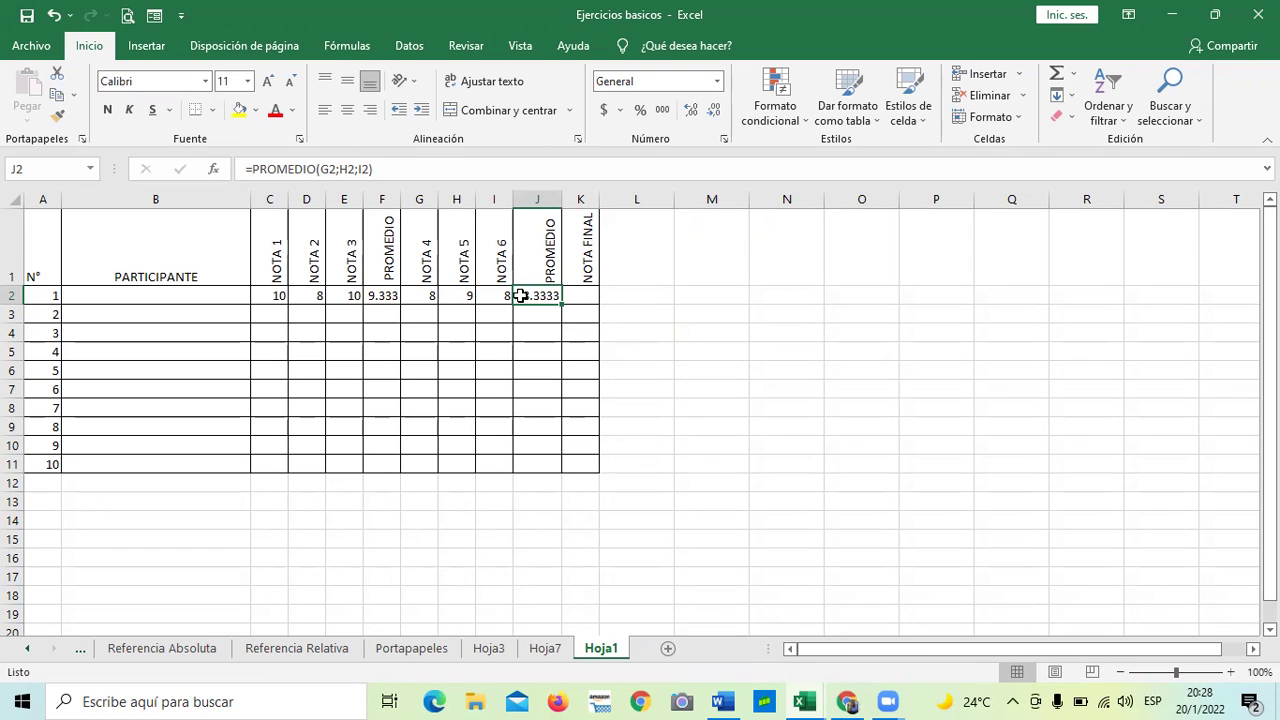
pyautogui.click(385, 289)
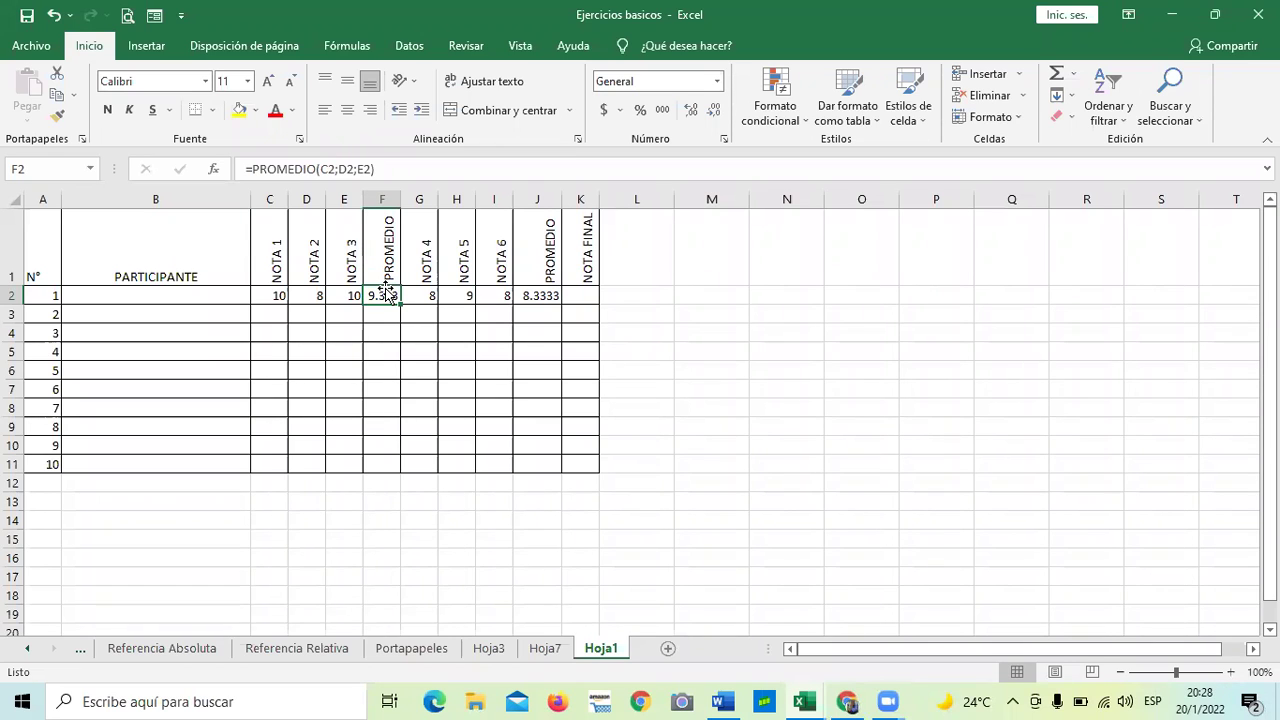
pyautogui.rightClick(387, 292)
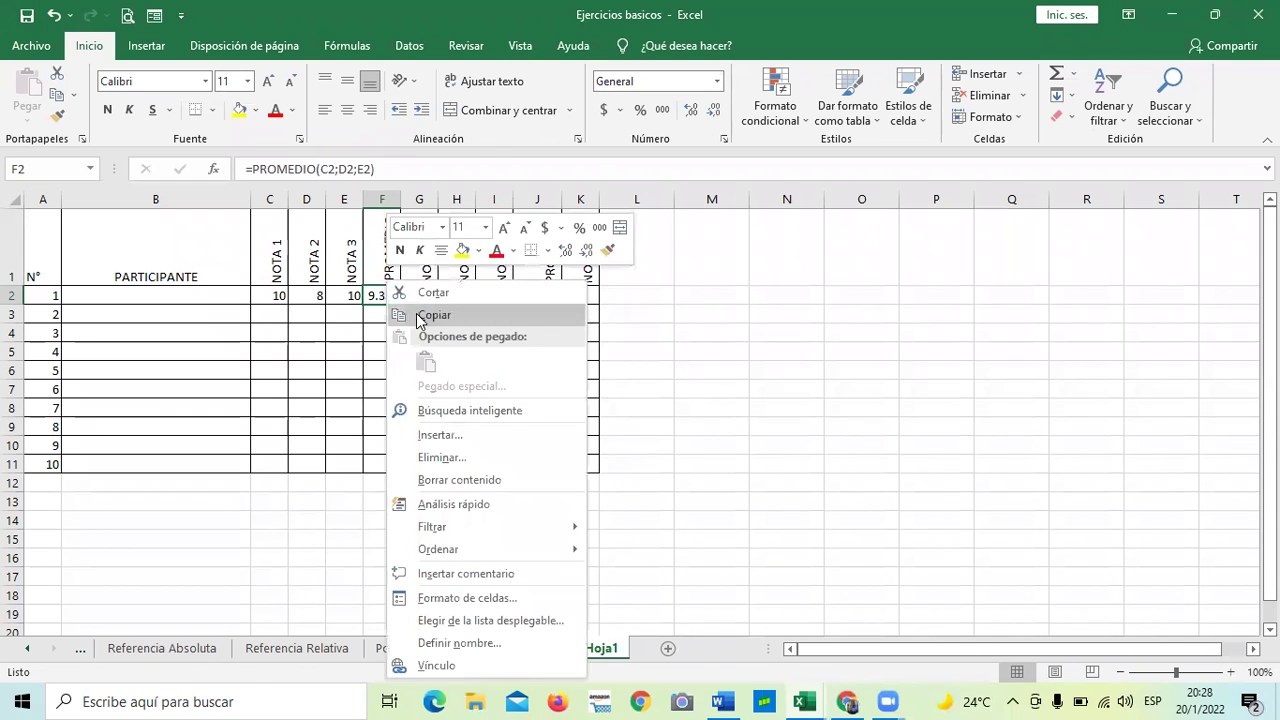
pyautogui.click(420, 316)
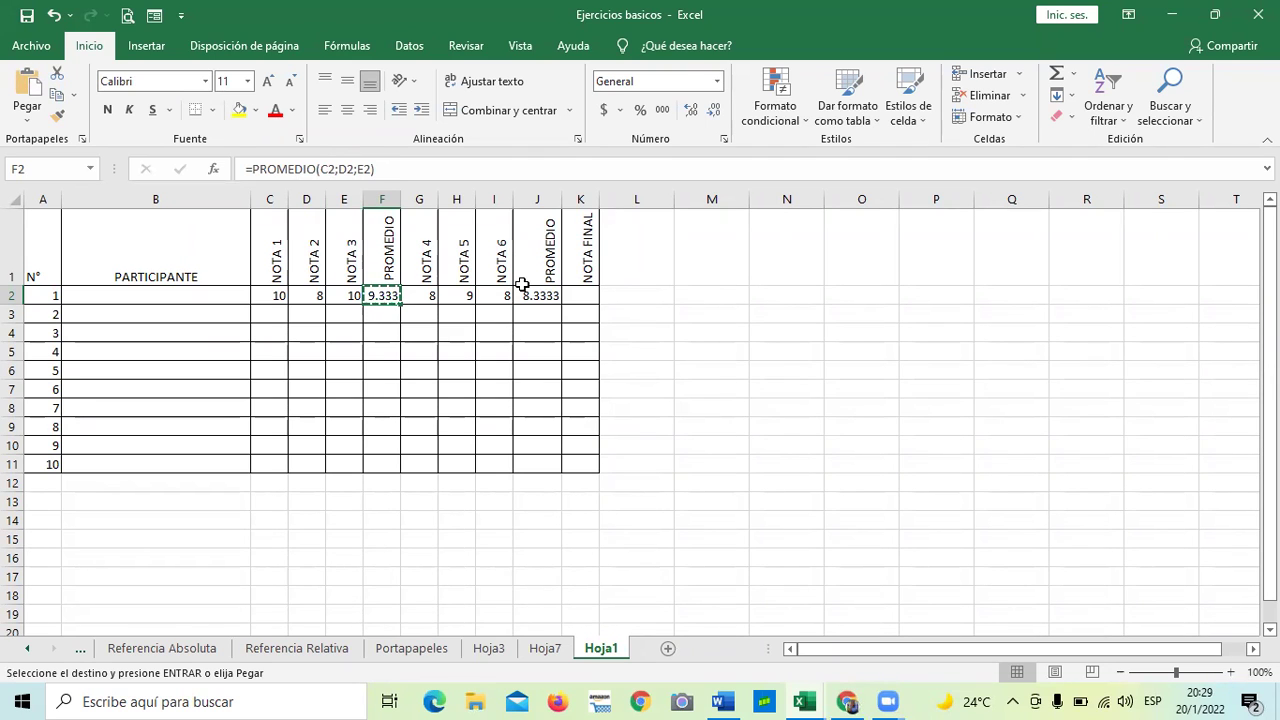
pyautogui.press('Escape')
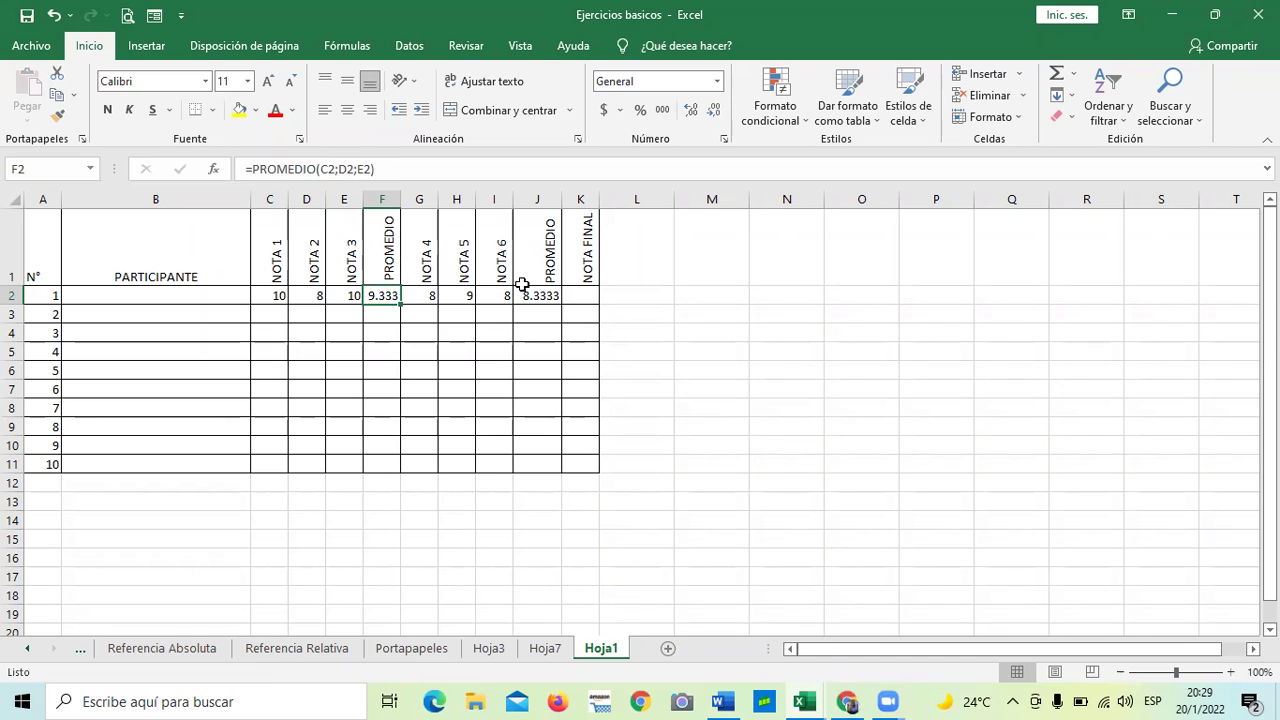
pyautogui.rightClick(688, 295)
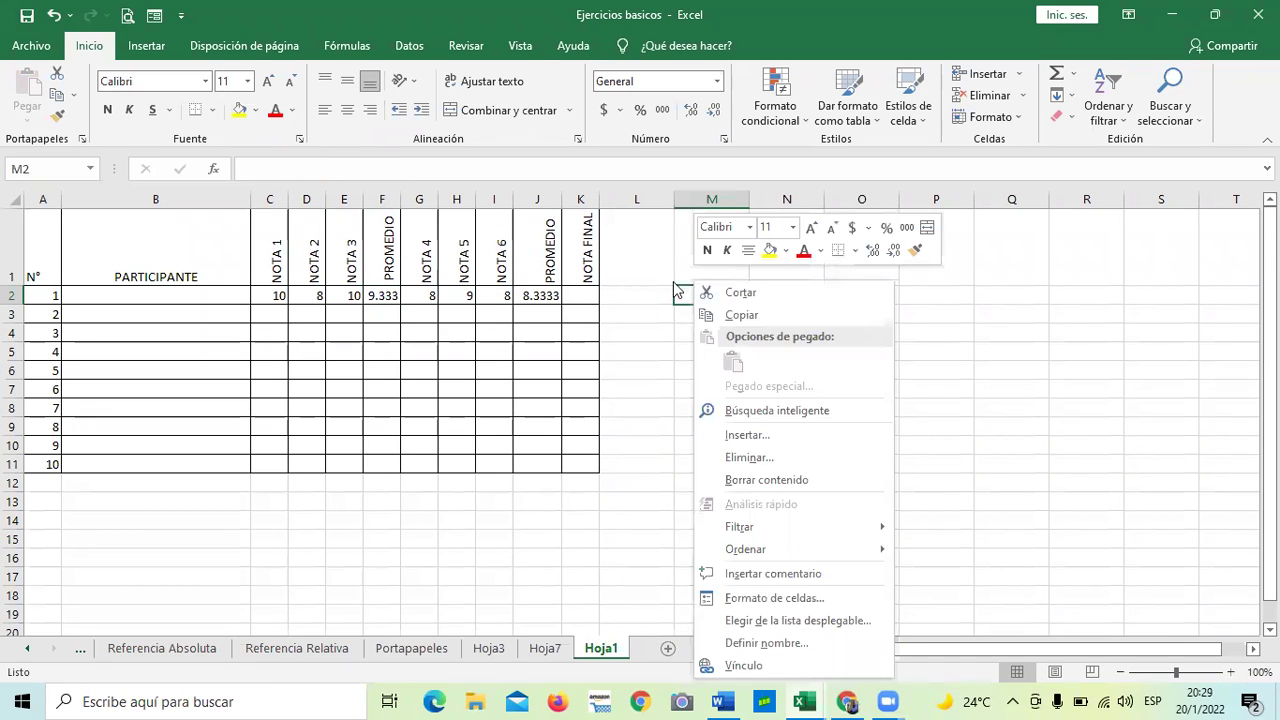
pyautogui.click(640, 376)
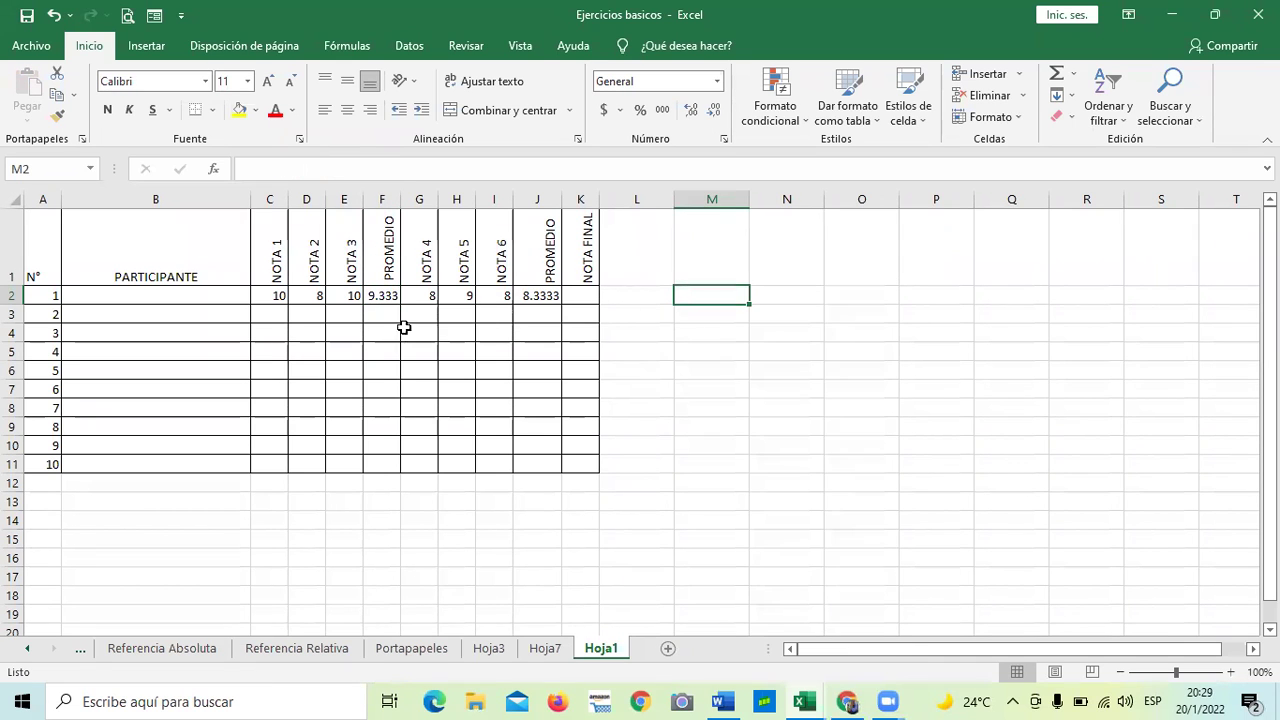
# Copy the average in J2 and paste only its formula into N2
pyautogui.click(529, 298)
pyautogui.rightClick(529, 298)
pyautogui.click(562, 311)
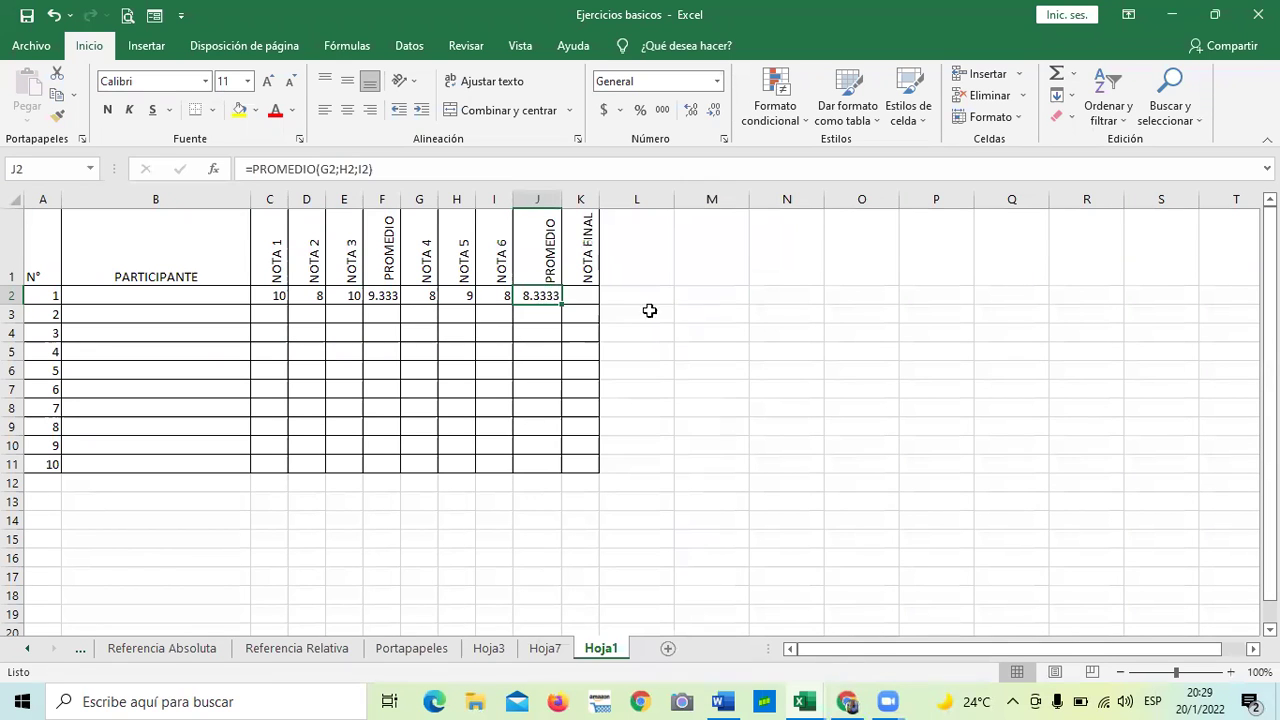
pyautogui.click(773, 302)
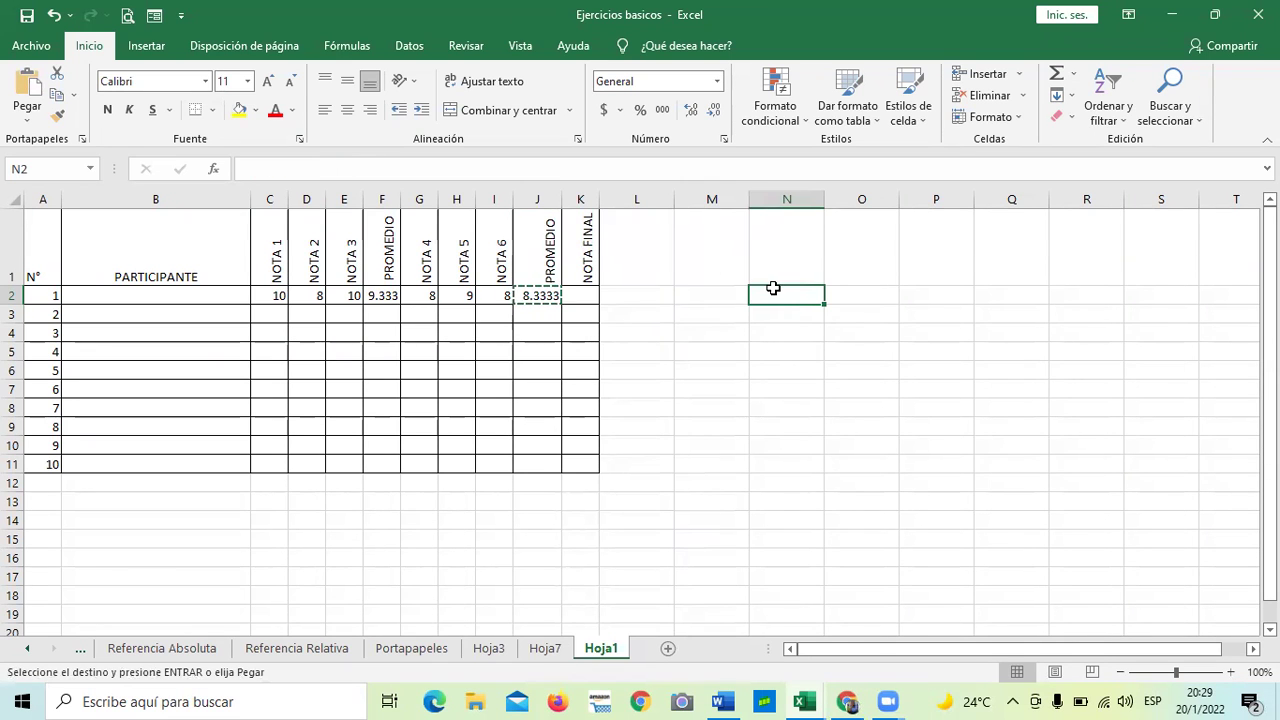
pyautogui.rightClick(773, 288)
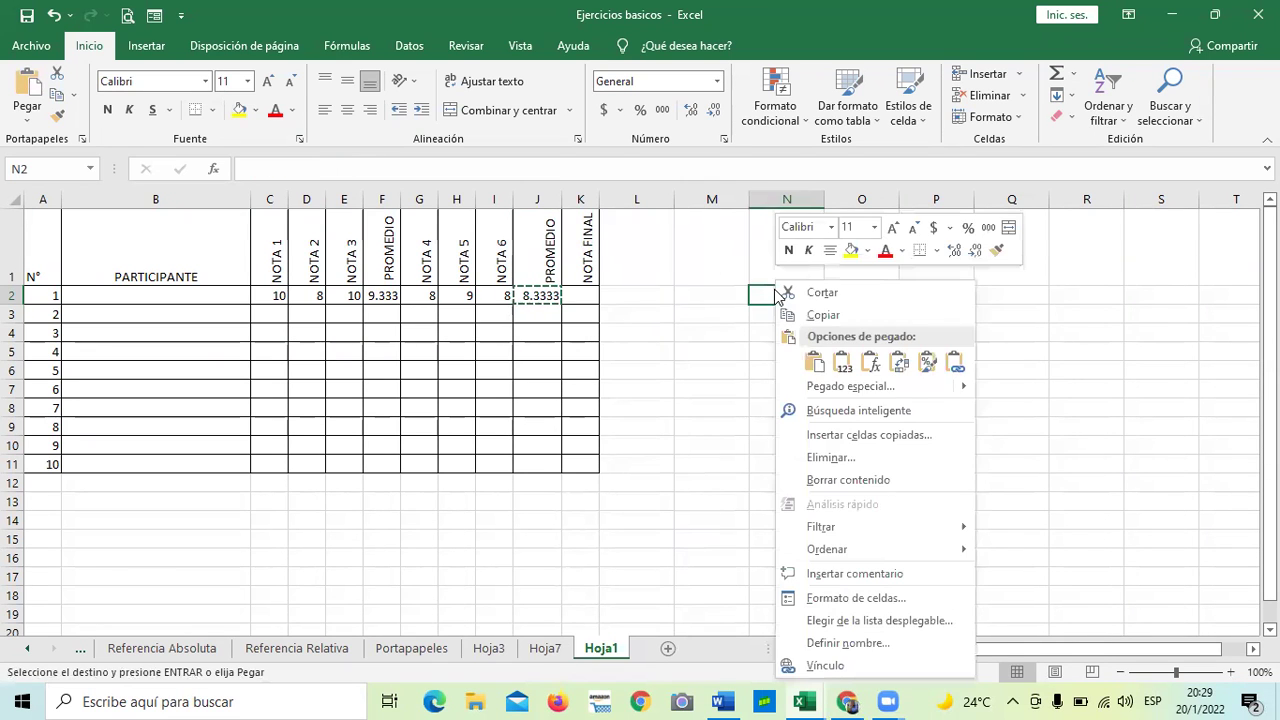
pyautogui.click(869, 366)
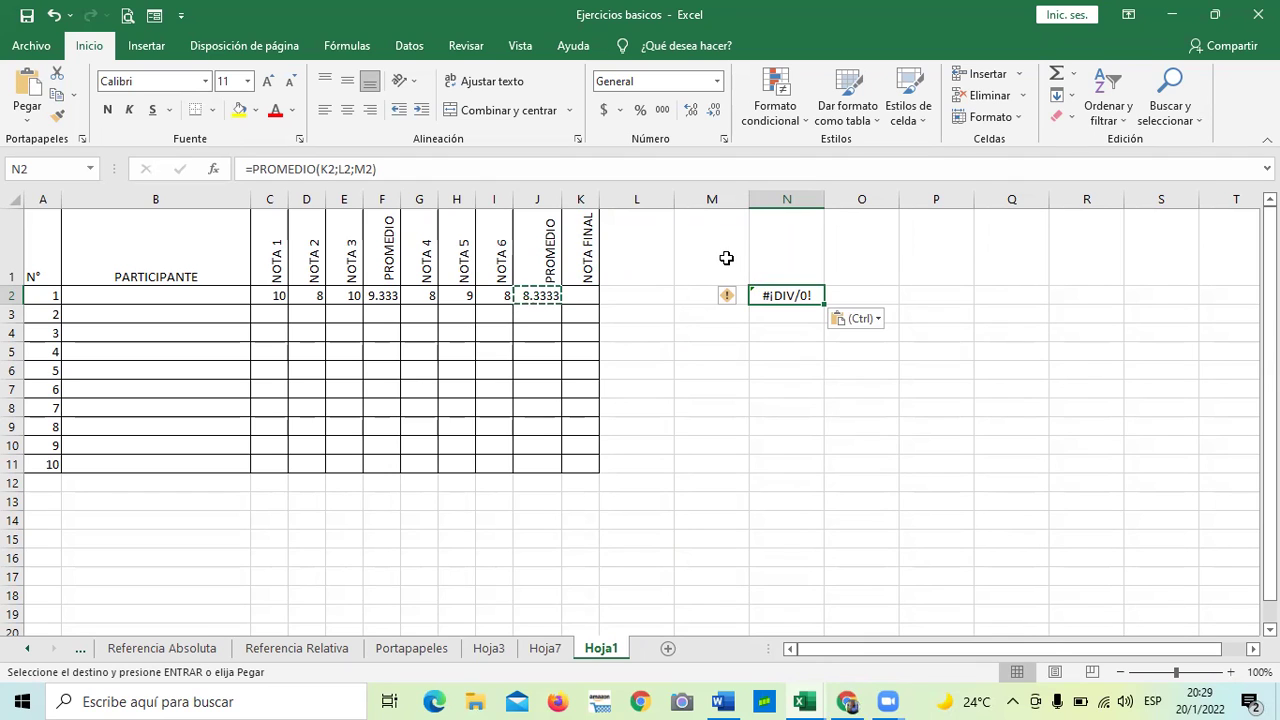
# Enter 2 in L2 to test the formula in N2 and clear that value again
pyautogui.click(653, 295)
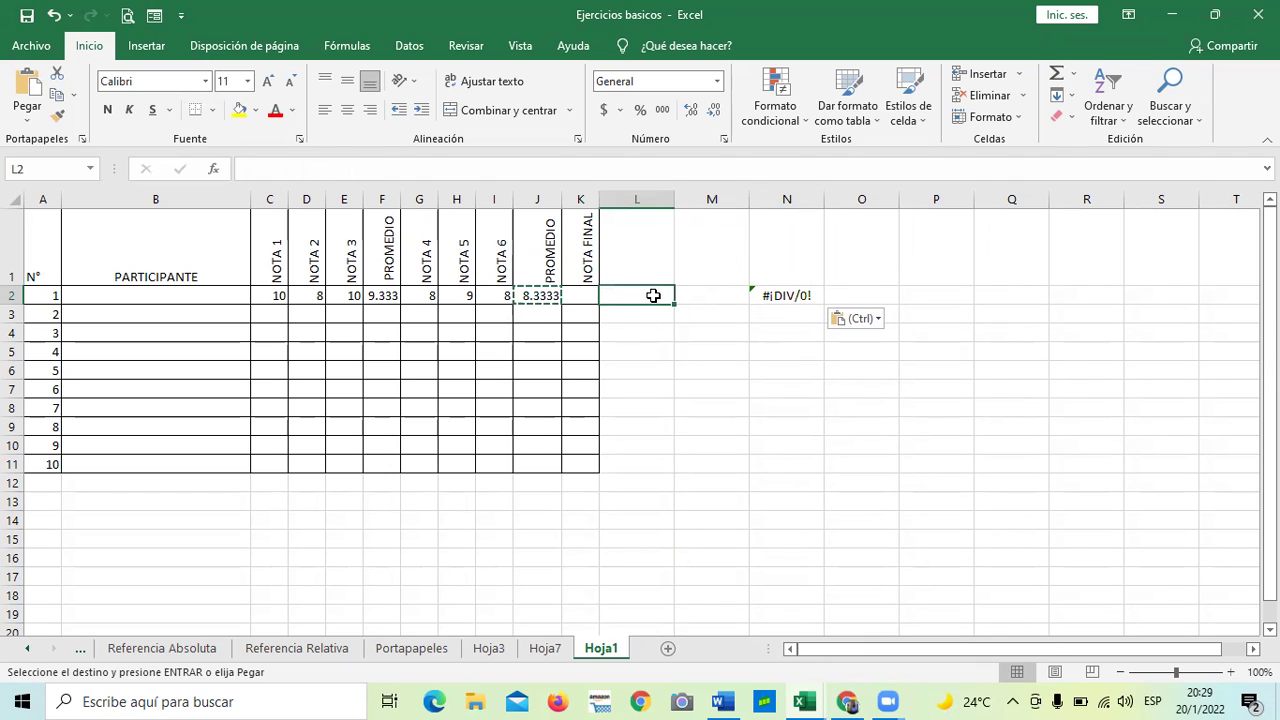
pyautogui.press('Escape')
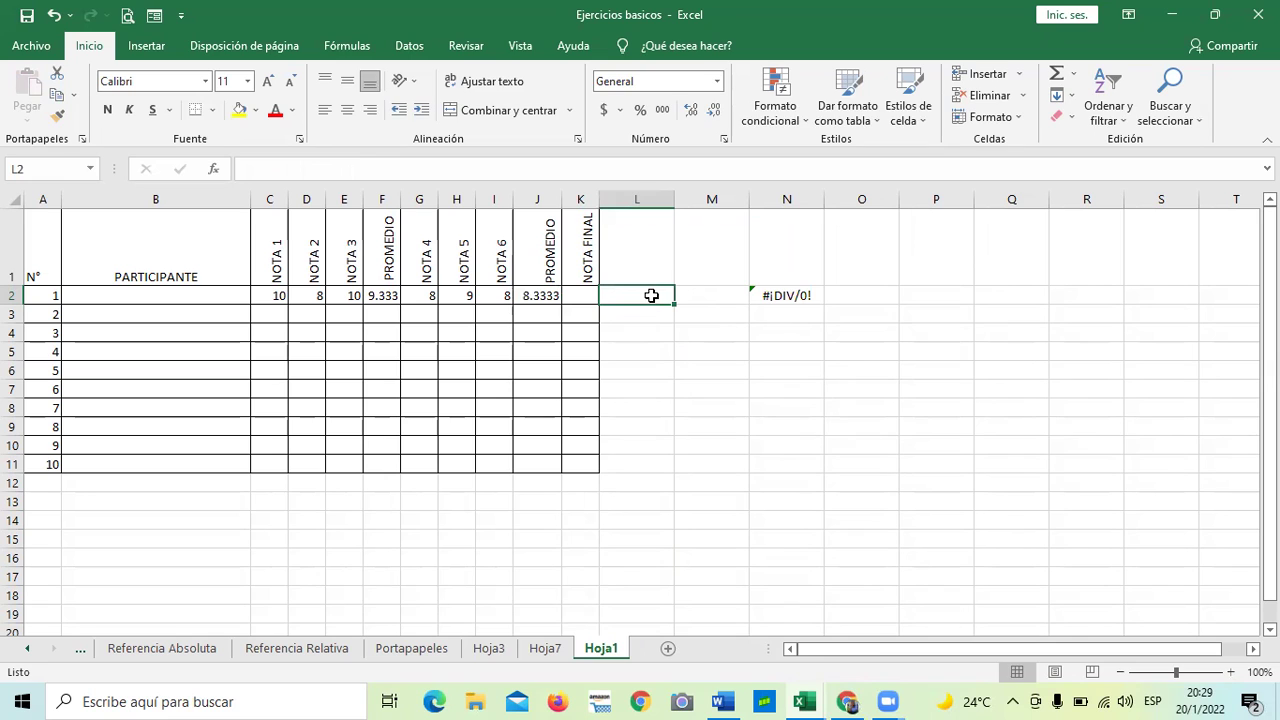
pyautogui.write('2')
pyautogui.press('Tab')
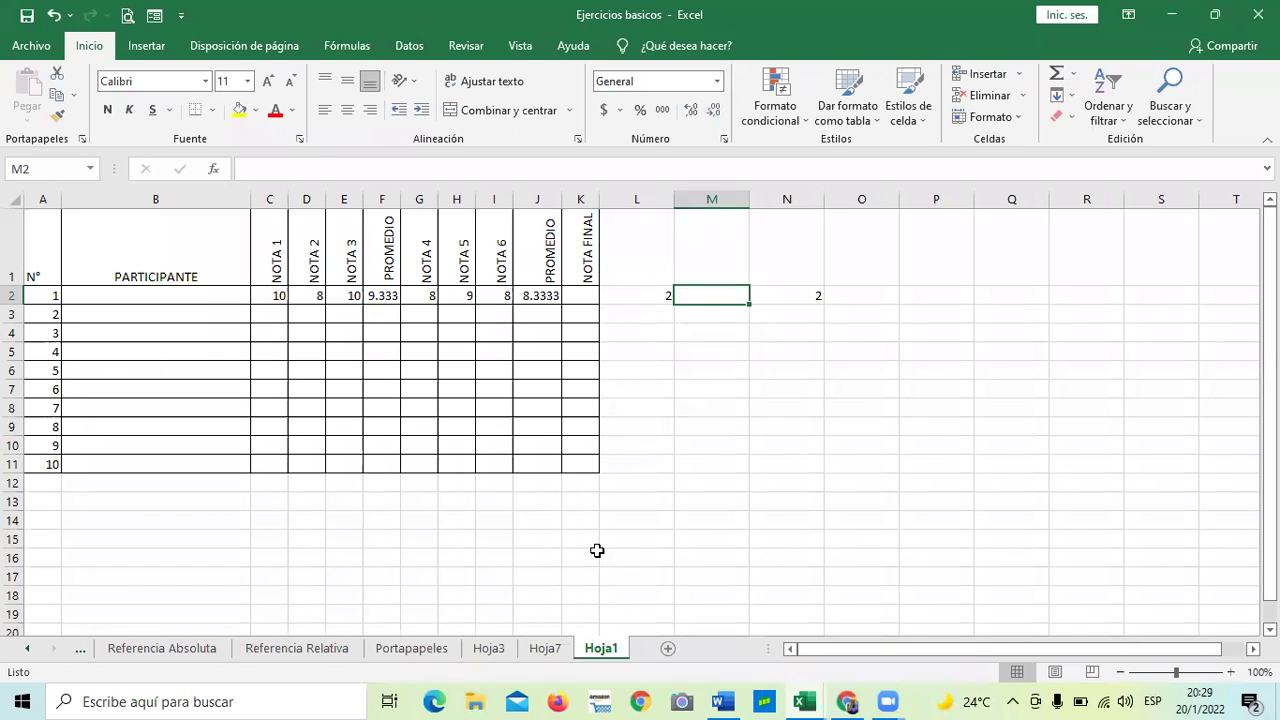
pyautogui.click(663, 298)
pyautogui.press('BackSpace')
pyautogui.click(797, 408)
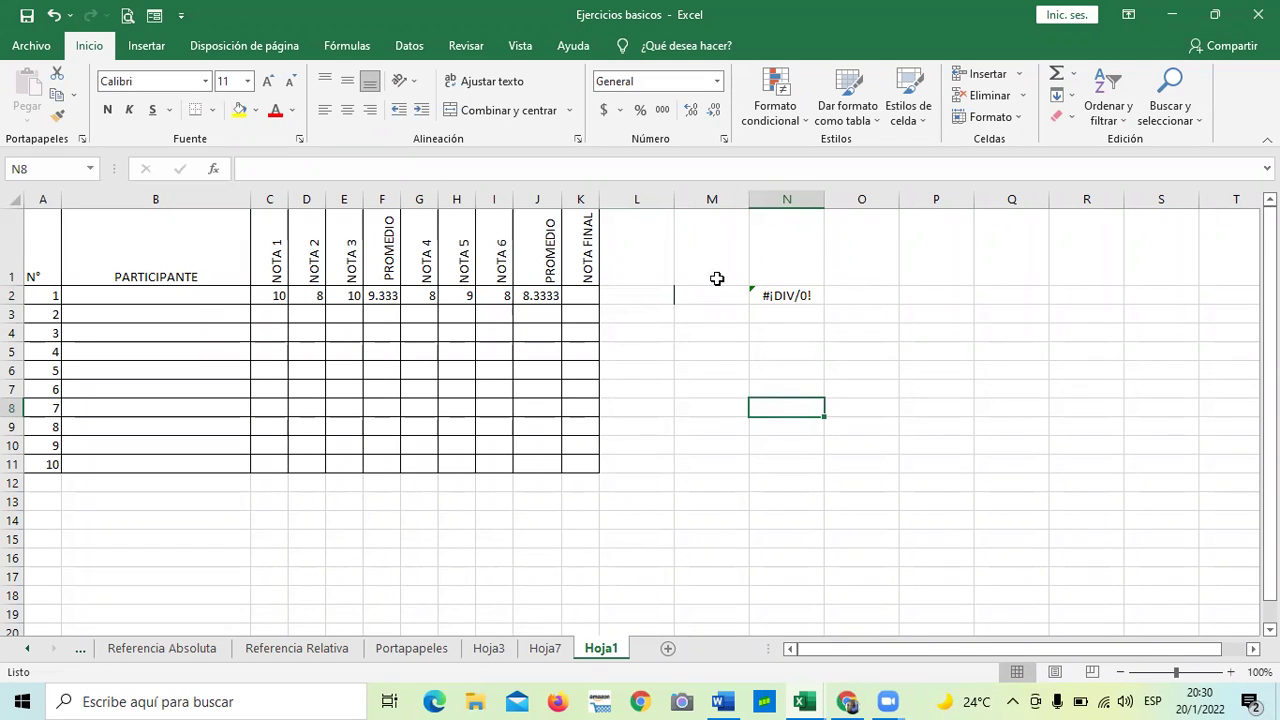
# Enter 7 in K2, 8 in L2 and 9 in M2 as inputs for the average in N2
pyautogui.click(580, 294)
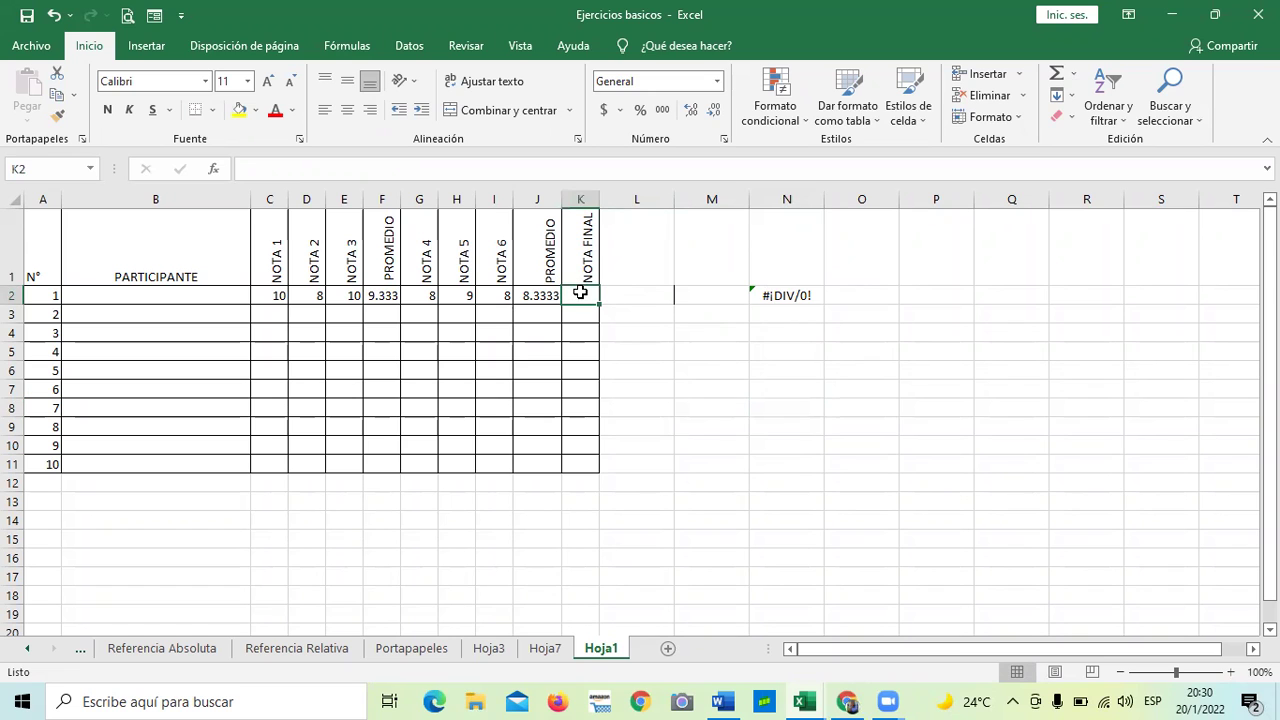
pyautogui.write('7')
pyautogui.press('Tab')
pyautogui.write('8')
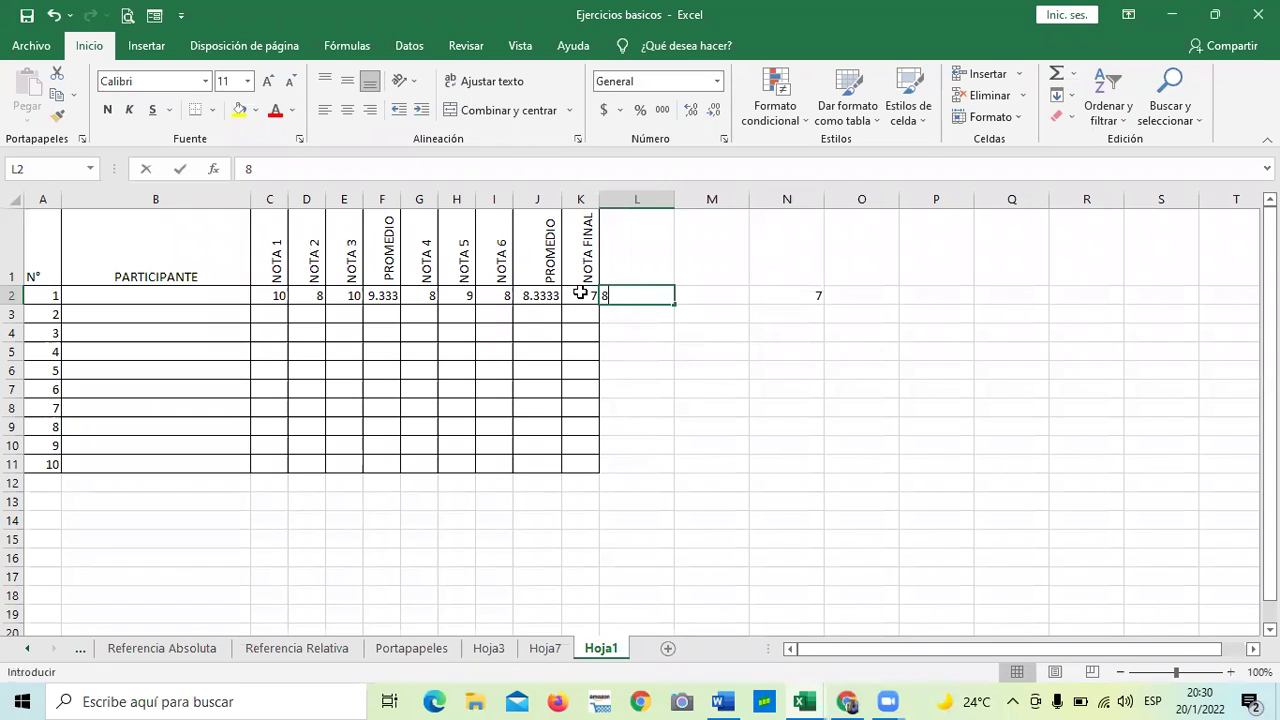
pyautogui.press('Tab')
pyautogui.write('9')
pyautogui.press('Tab')
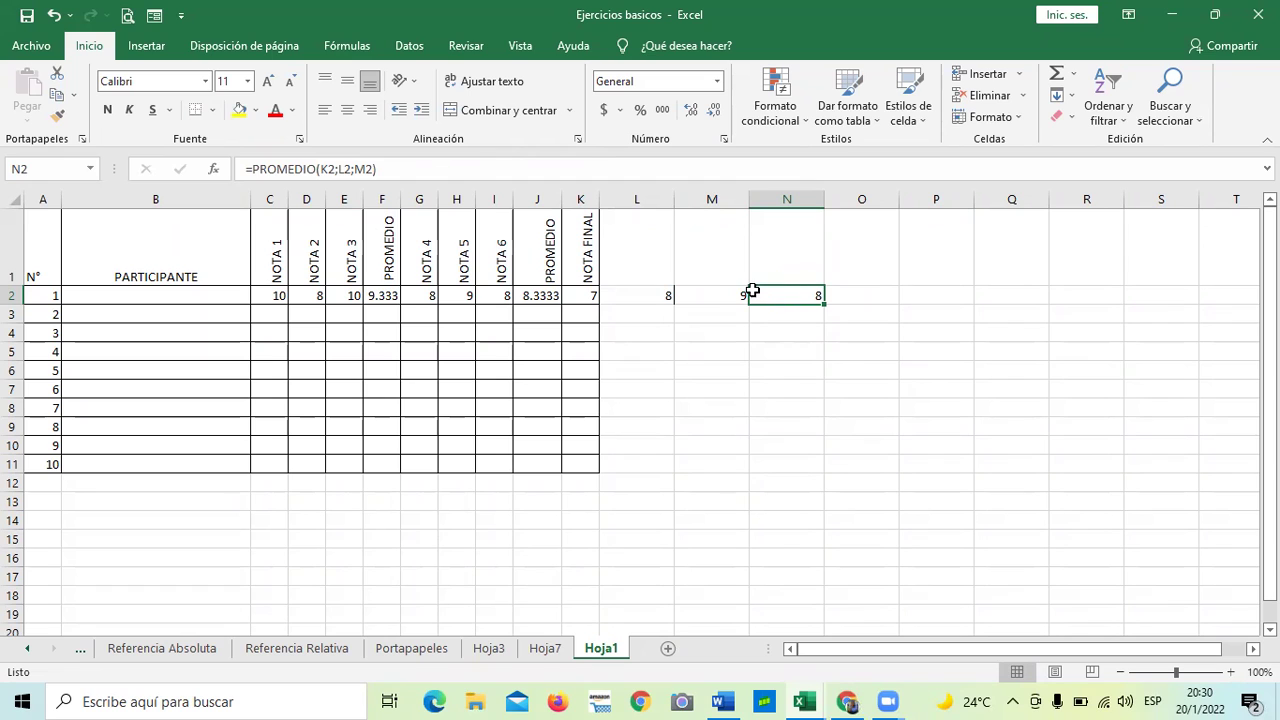
pyautogui.click(745, 387)
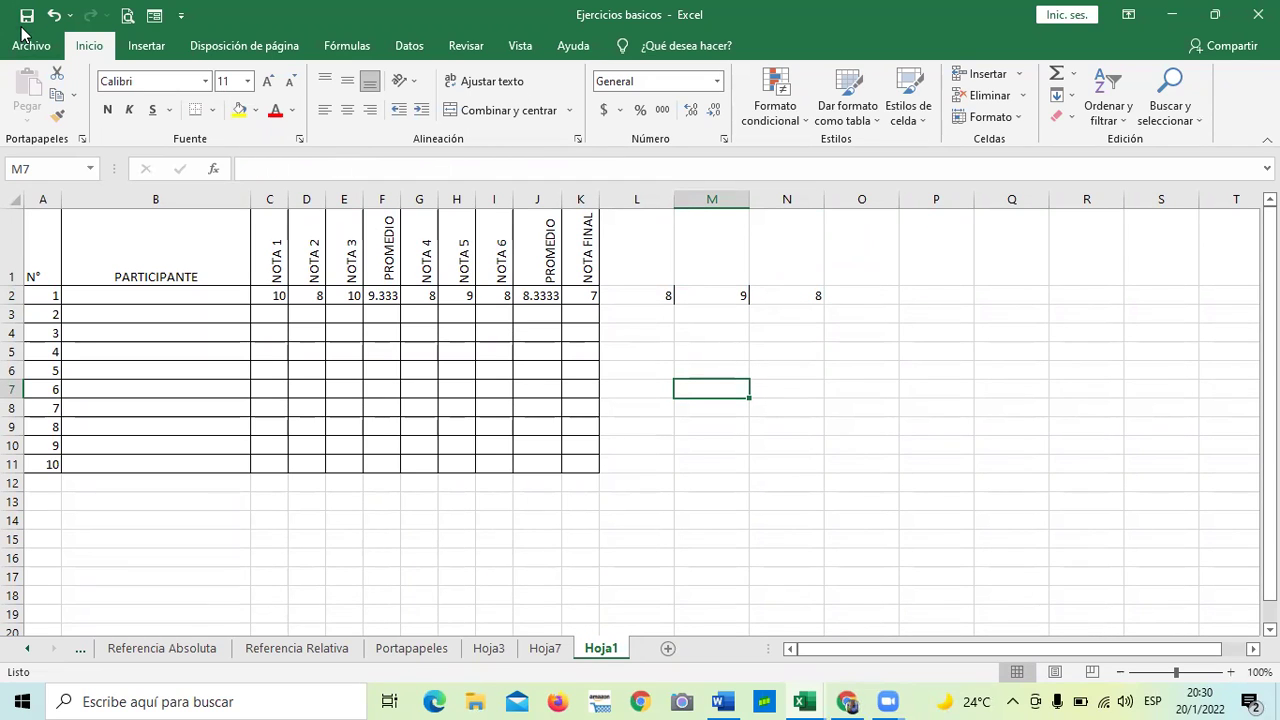
# Delete the contents of the test cells L2:N2 beside the grades table
pyautogui.click(837, 443)
pyautogui.moveTo(668, 296); pyautogui.dragTo(780, 294)
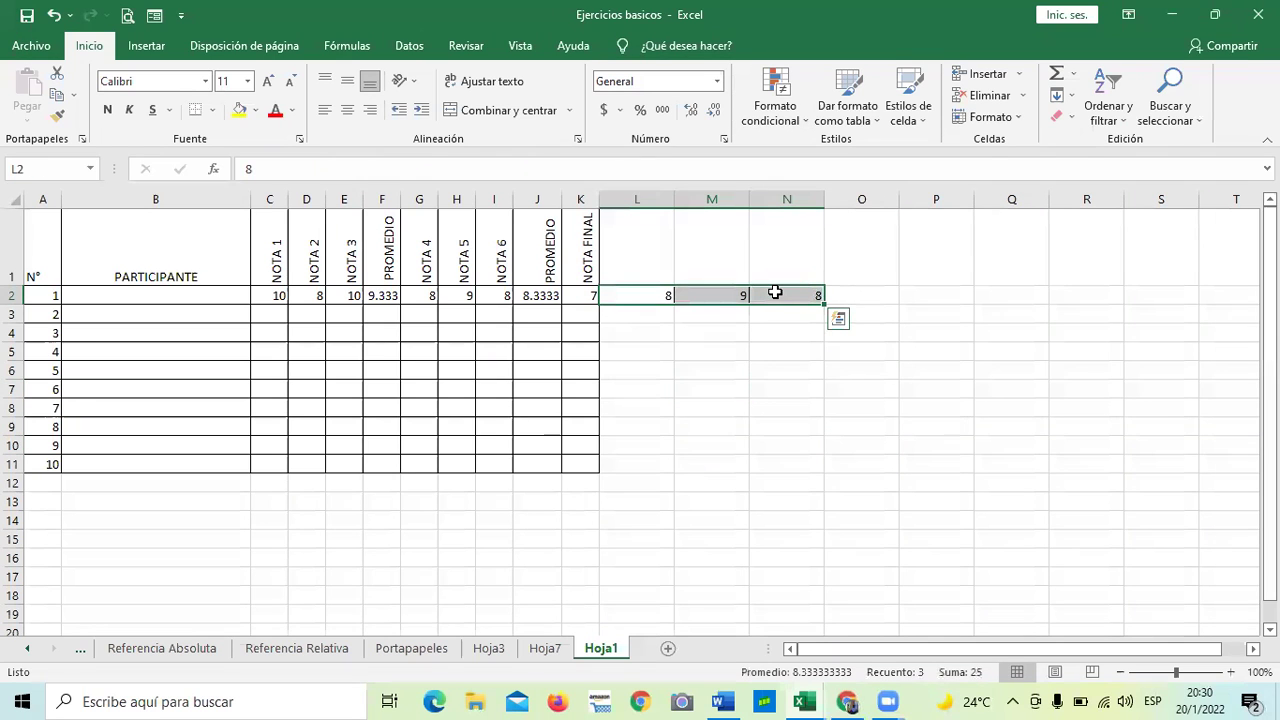
pyautogui.press('Delete')
pyautogui.click(836, 515)
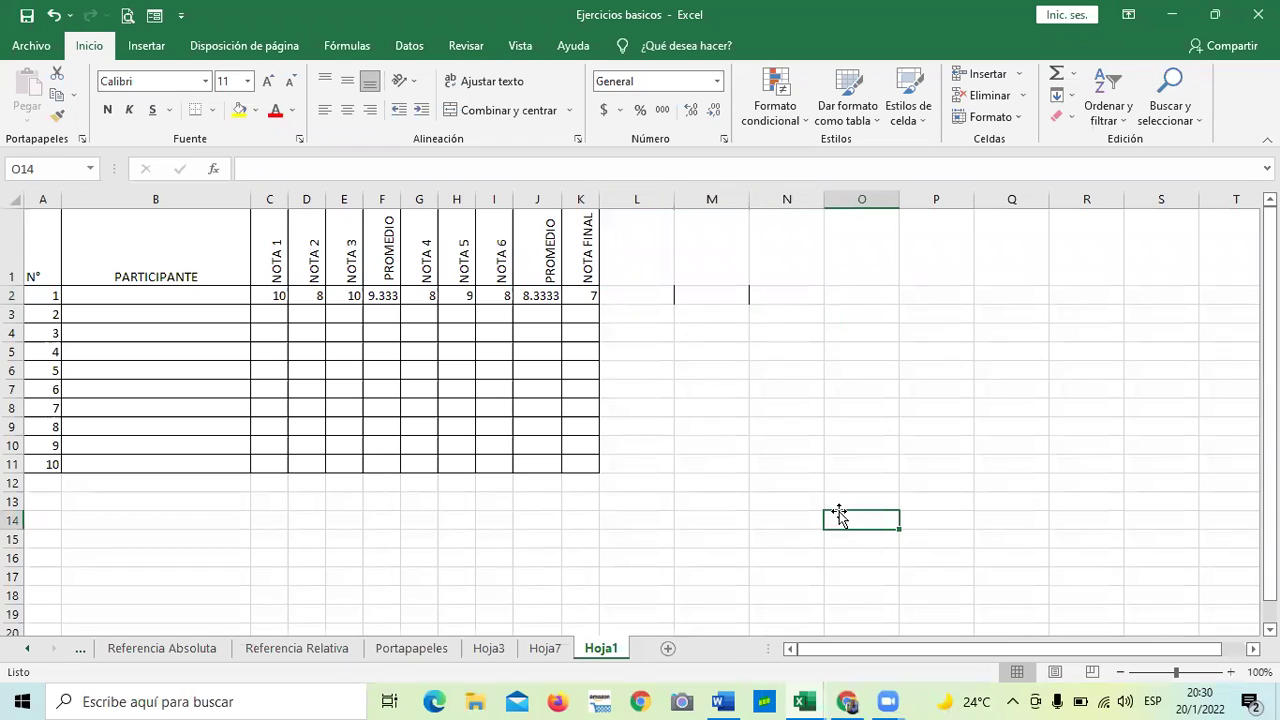
# Clear the test value from the NOTA FINAL cell K2 in the grades table
pyautogui.moveTo(666, 280); pyautogui.dragTo(737, 303)
pyautogui.click(709, 424)
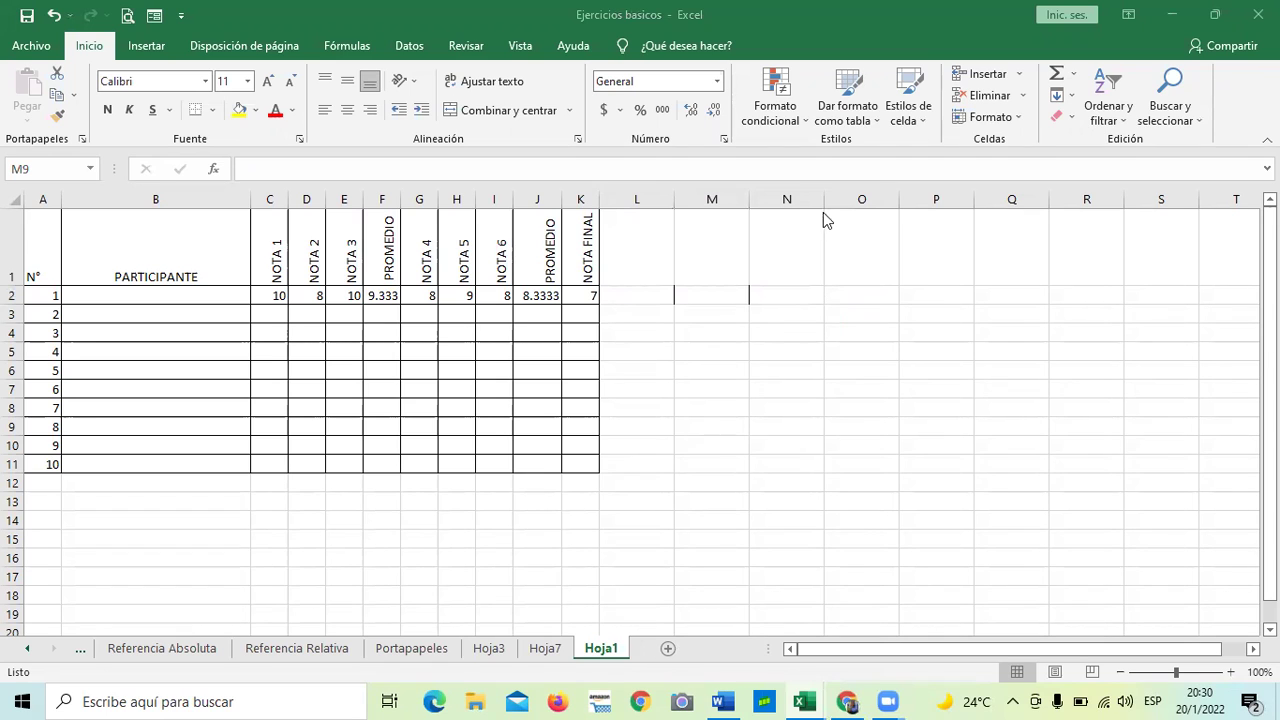
pyautogui.click(581, 296)
pyautogui.press('BackSpace')
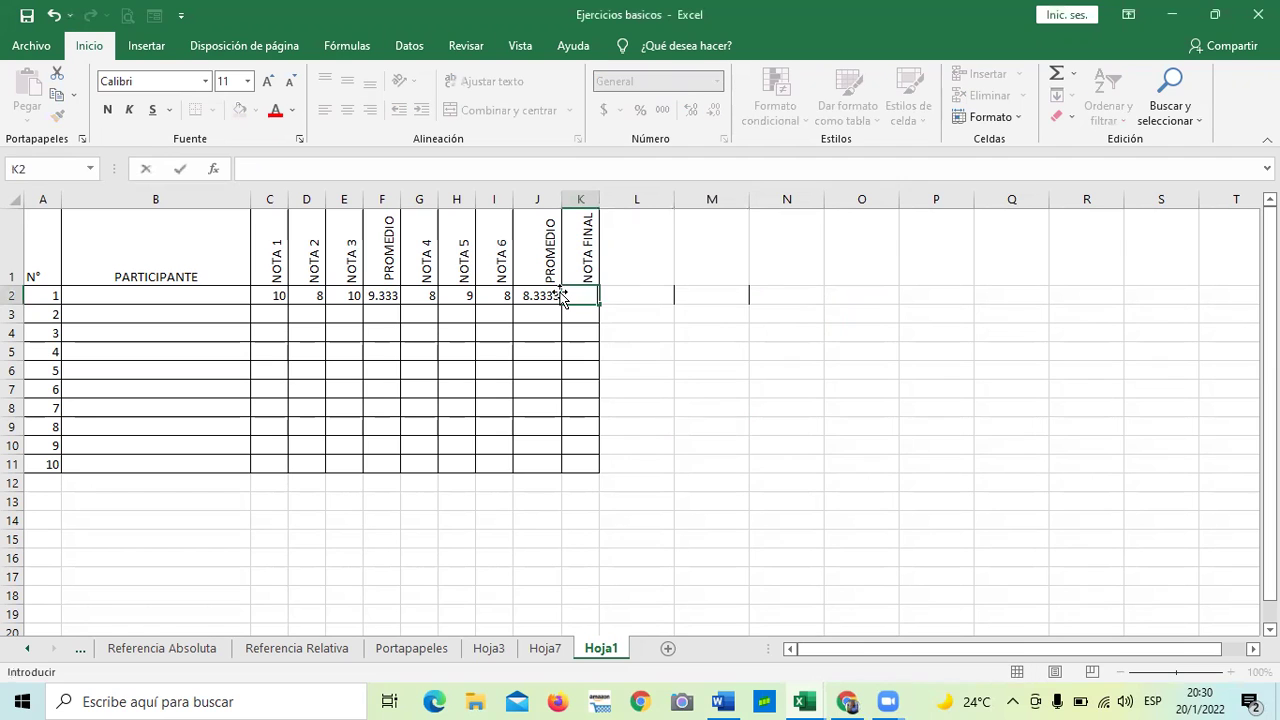
pyautogui.click(679, 406)
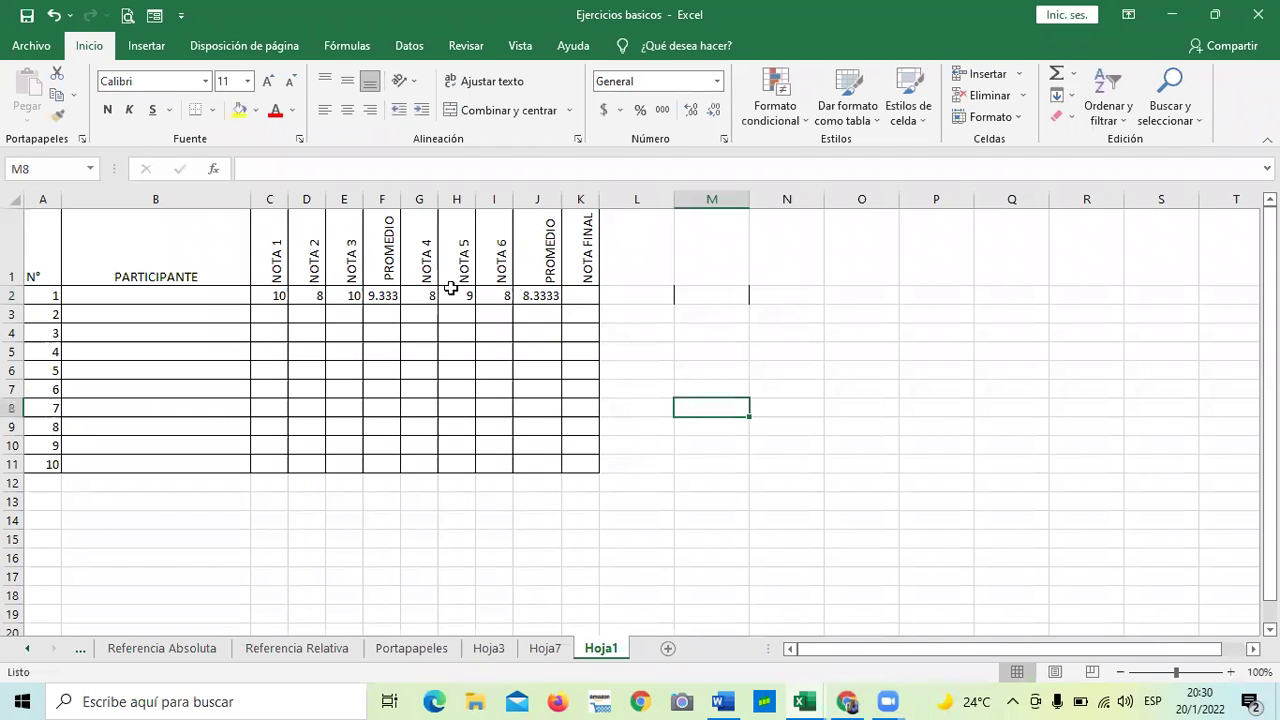
# Compare the cell references in the PROMEDIO formulas of F2 and J2
pyautogui.click(381, 297)
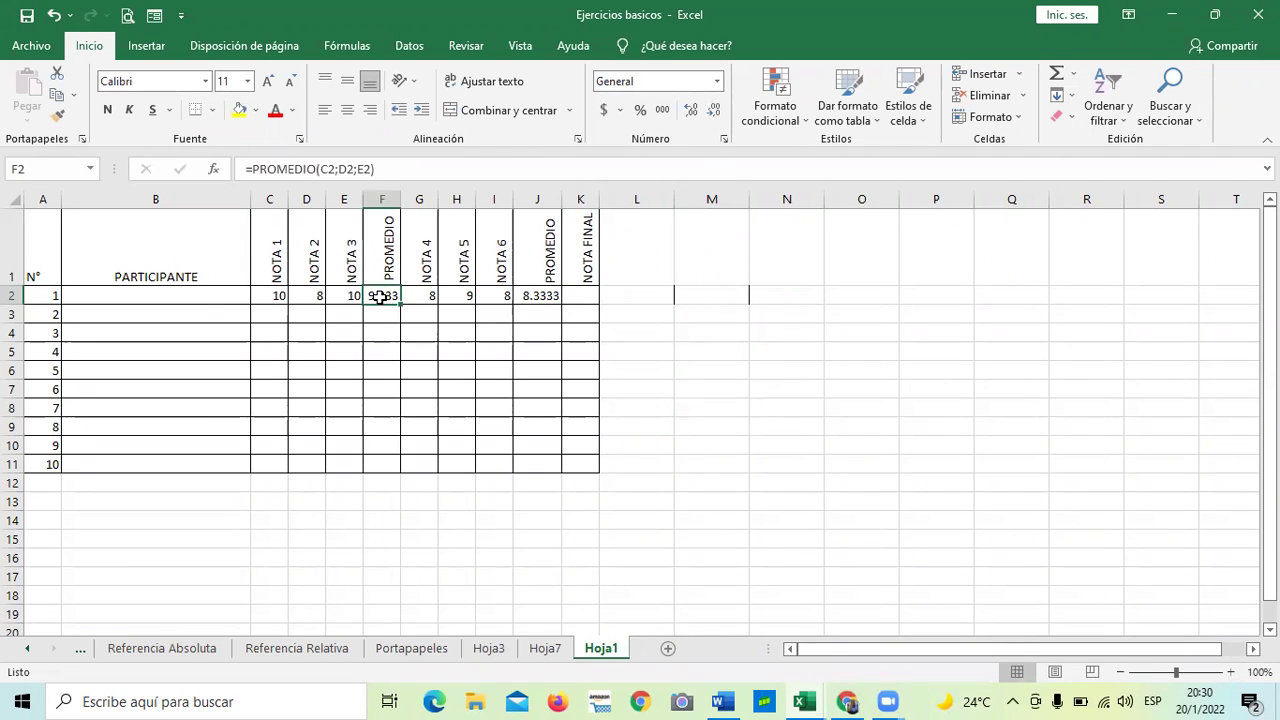
pyautogui.click(530, 297)
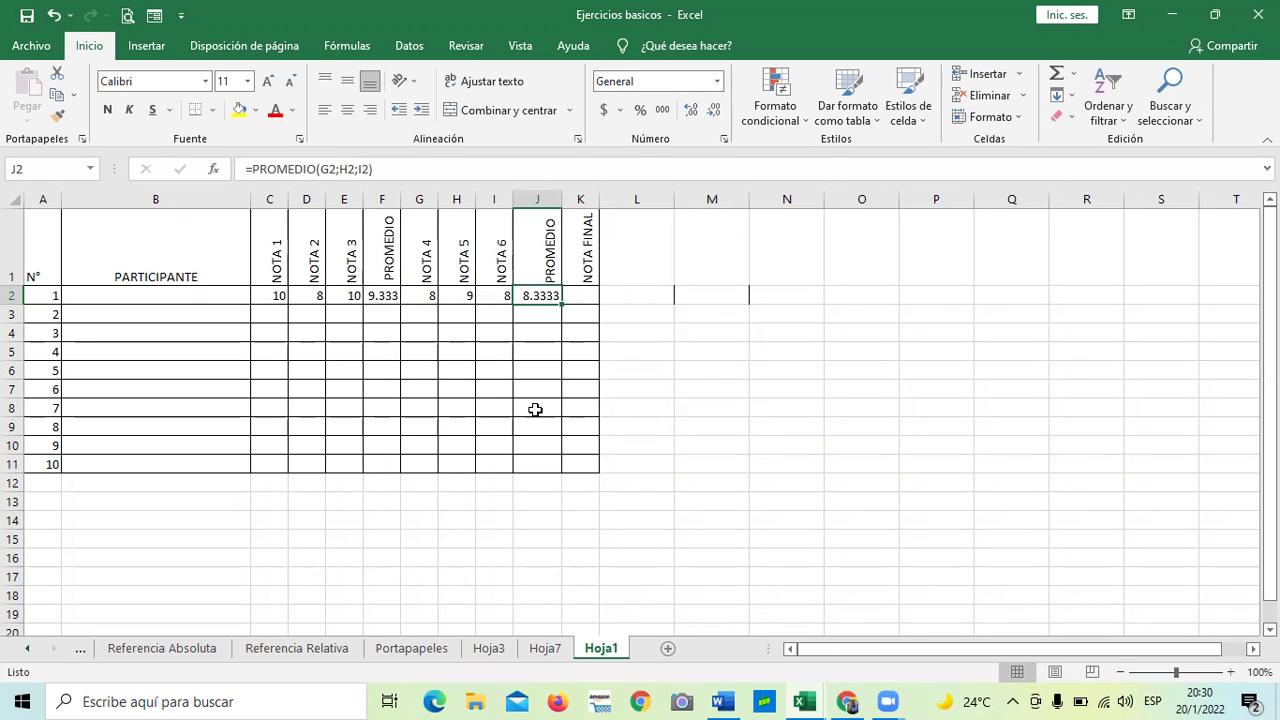
pyautogui.rightClick(758, 392)
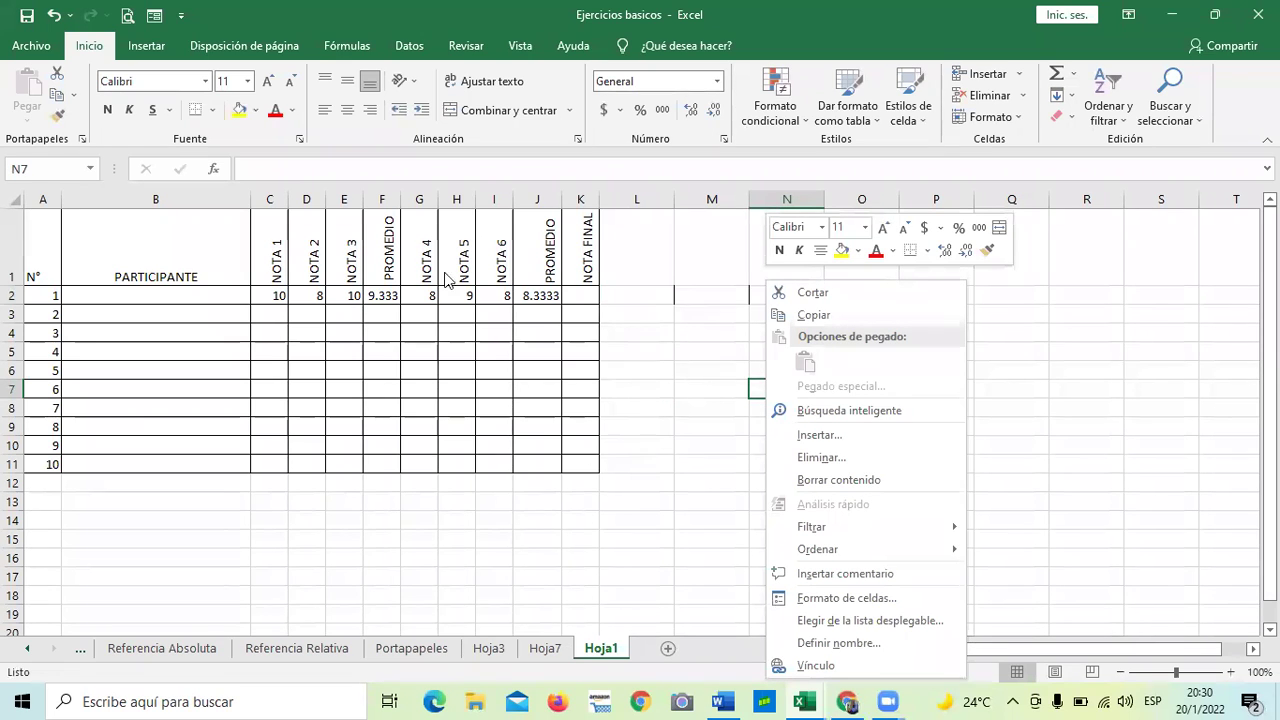
pyautogui.click(655, 398)
pyautogui.click(651, 380)
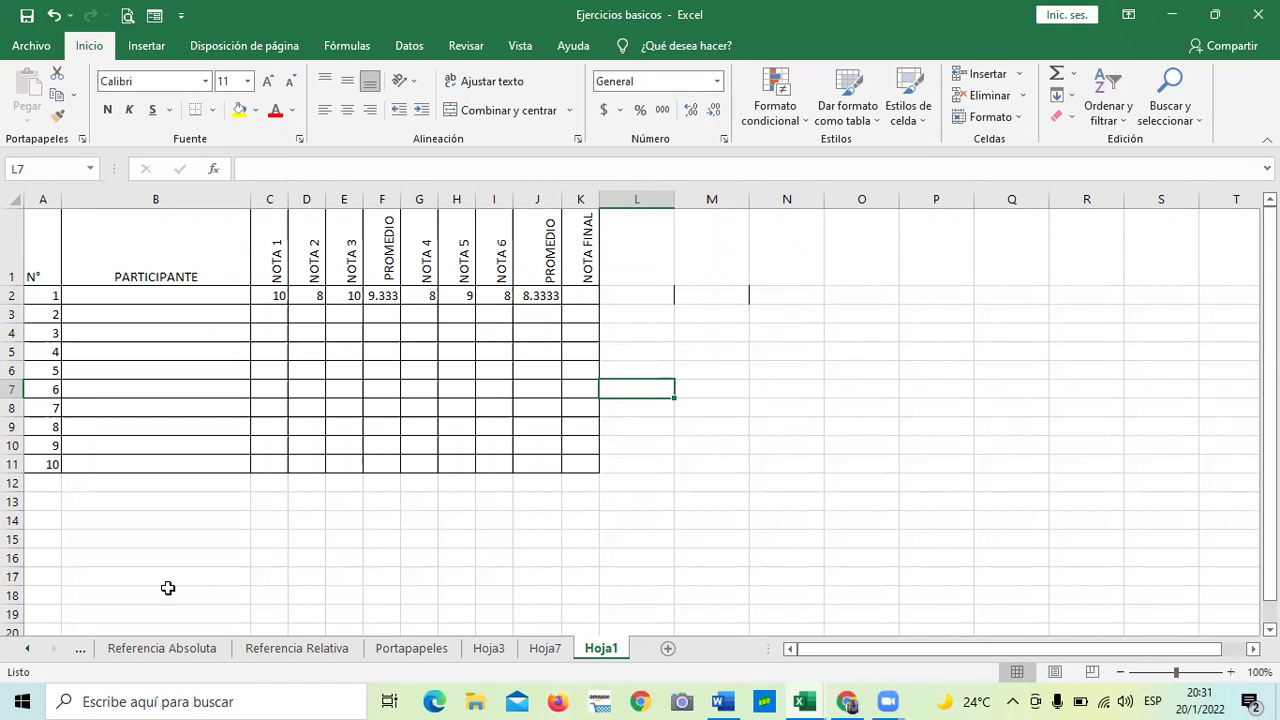
# Review the Referencia Absoluta, Referencia Relativa, Portapapeles, Hoja3 and Hoja7 sheets and return to Hoja1
pyautogui.click(28, 649)
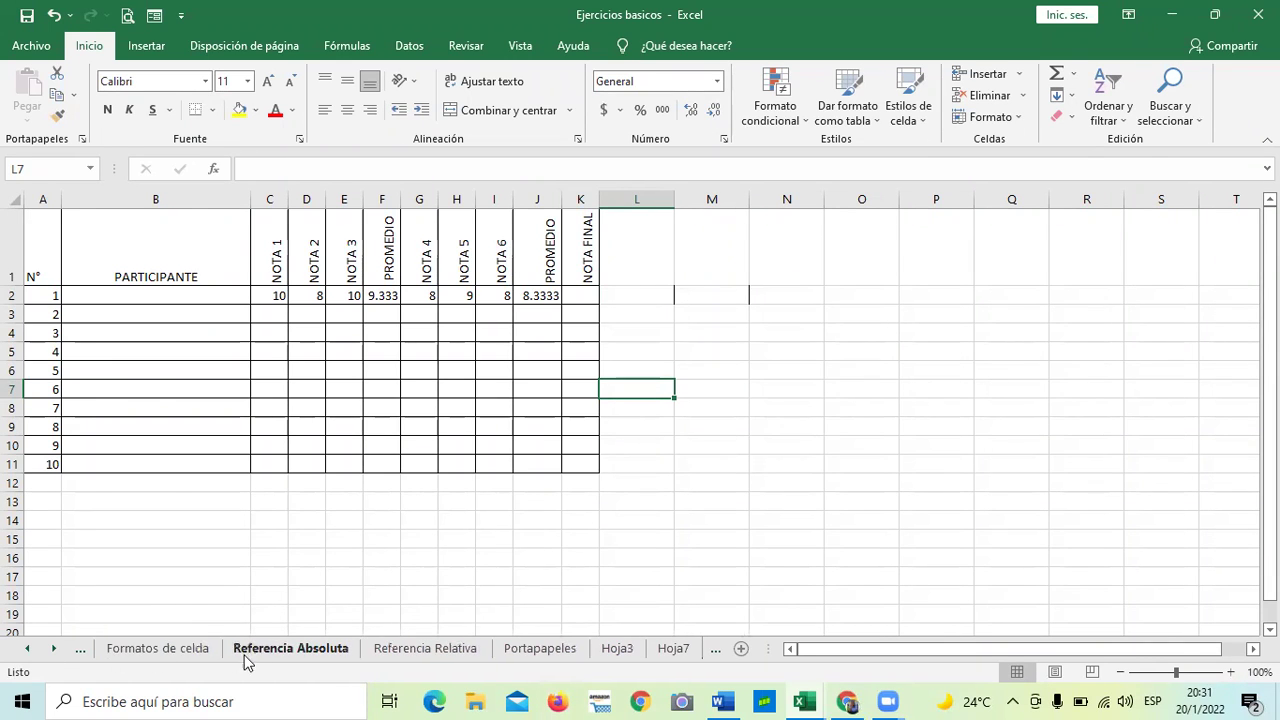
pyautogui.click(246, 658)
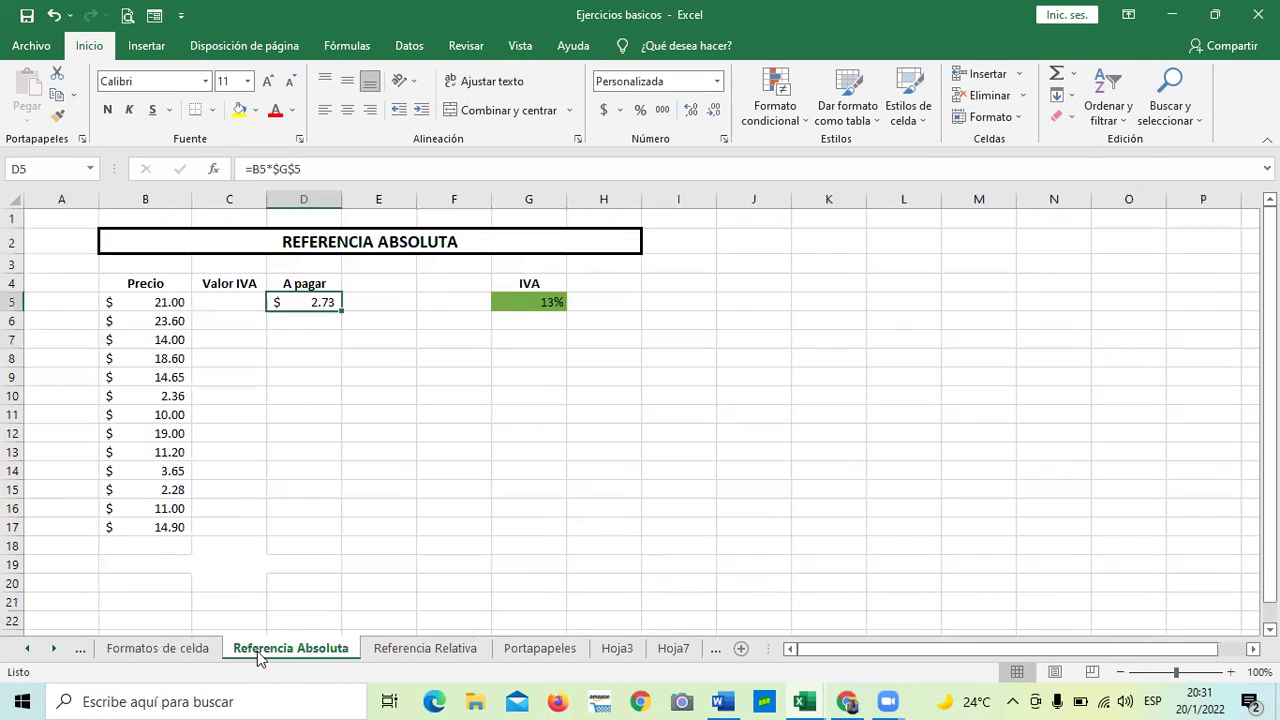
pyautogui.click(393, 653)
pyautogui.click(307, 650)
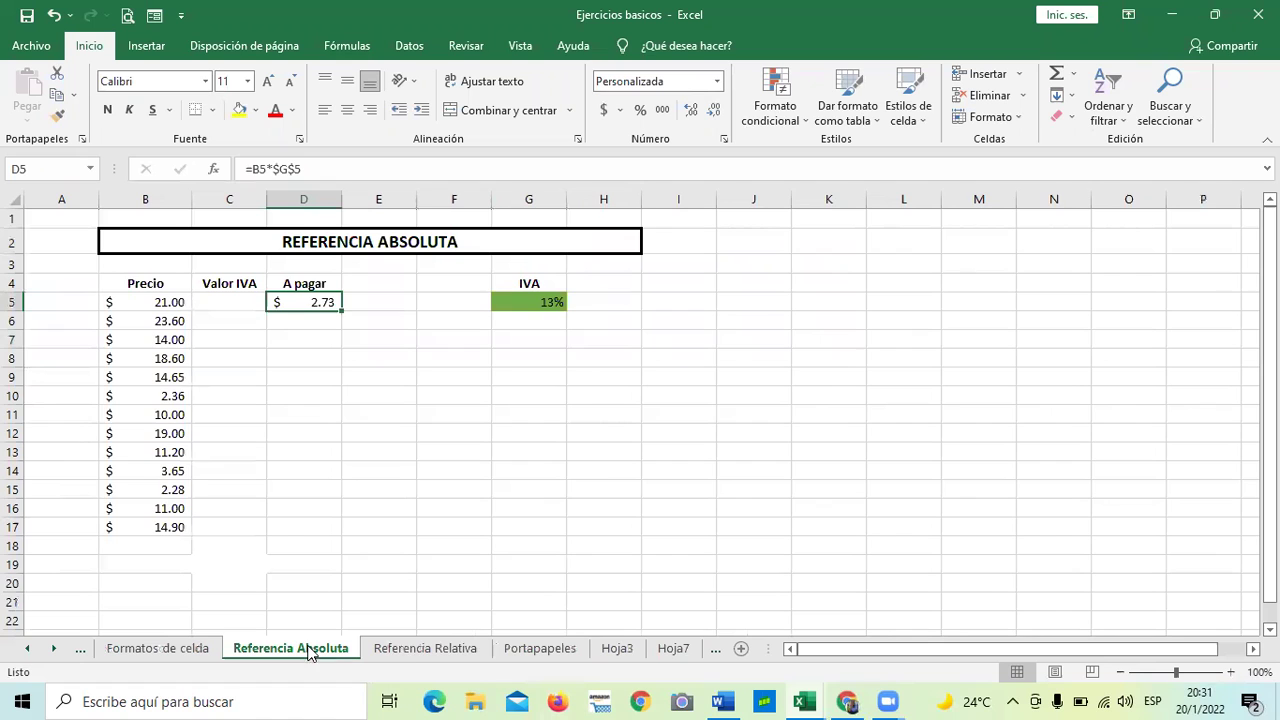
pyautogui.click(437, 652)
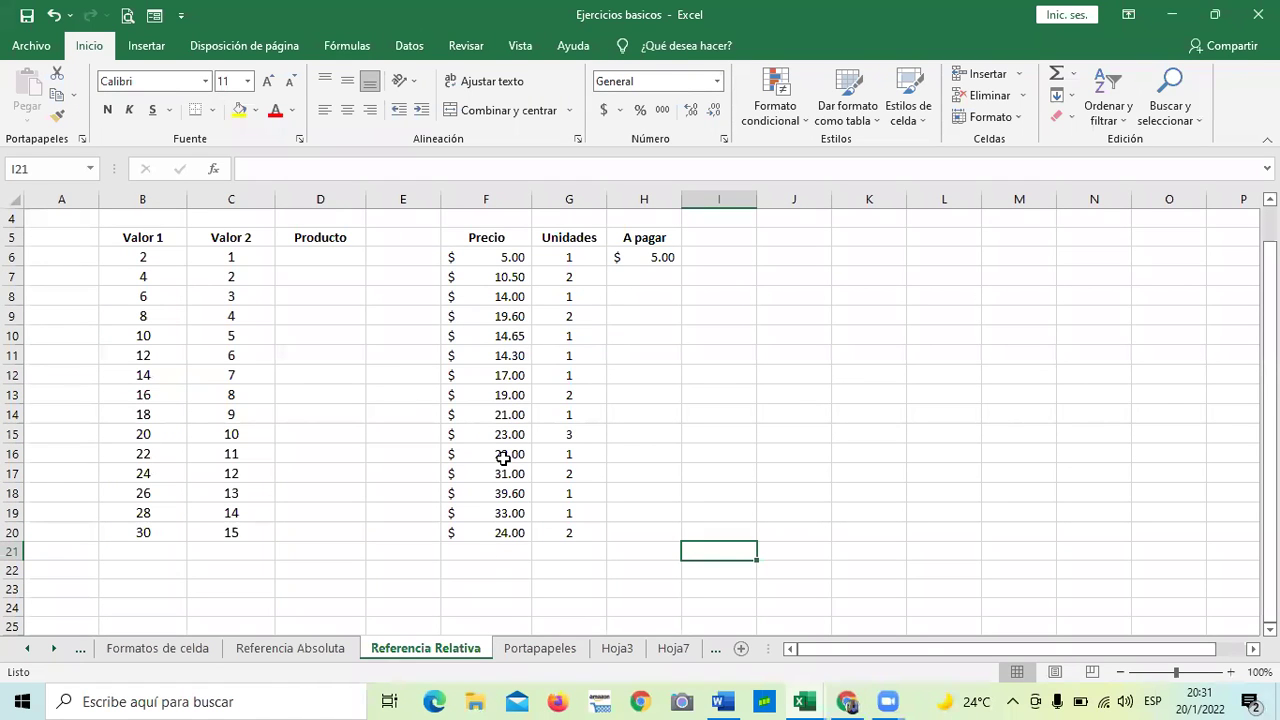
pyautogui.click(540, 650)
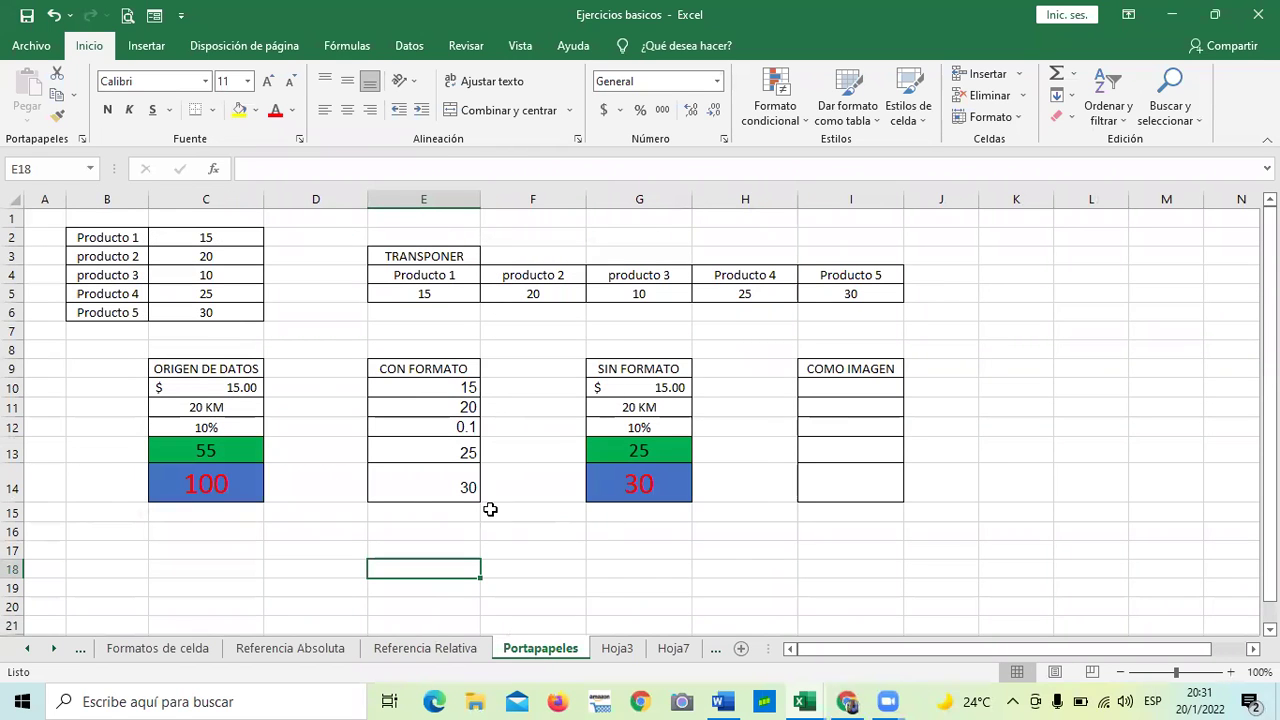
pyautogui.click(606, 650)
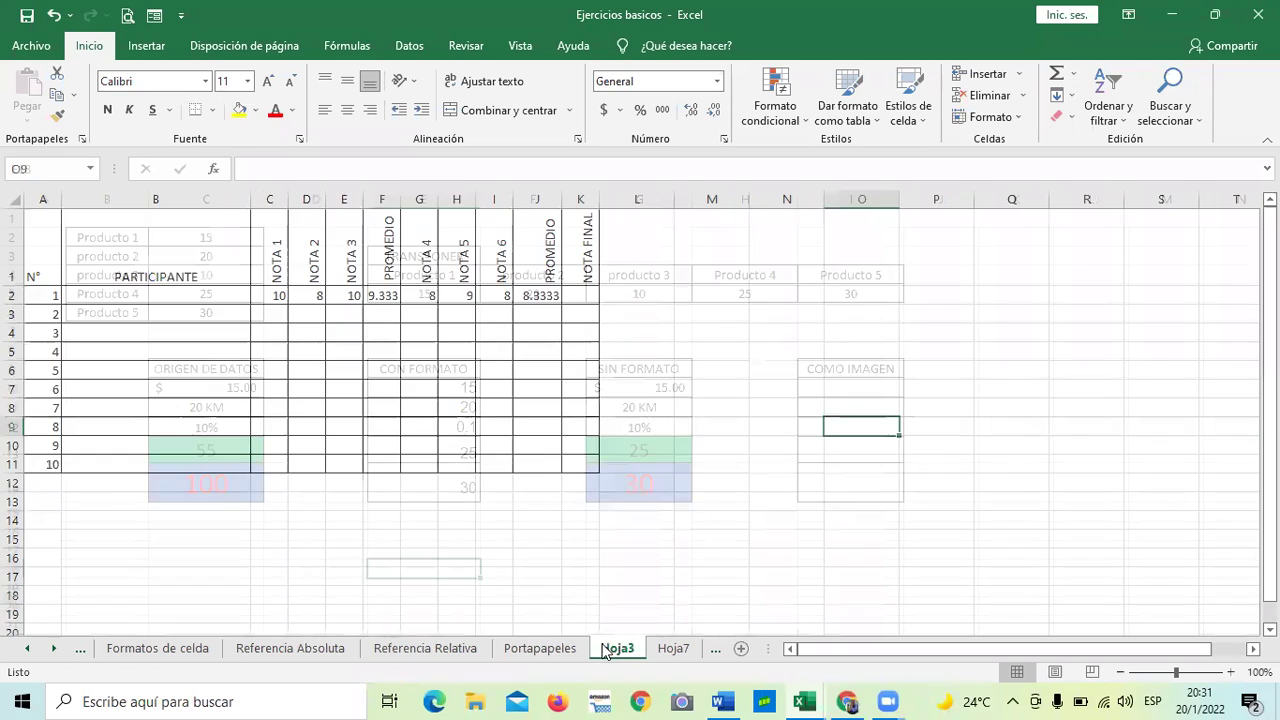
pyautogui.click(53, 650)
pyautogui.click(545, 650)
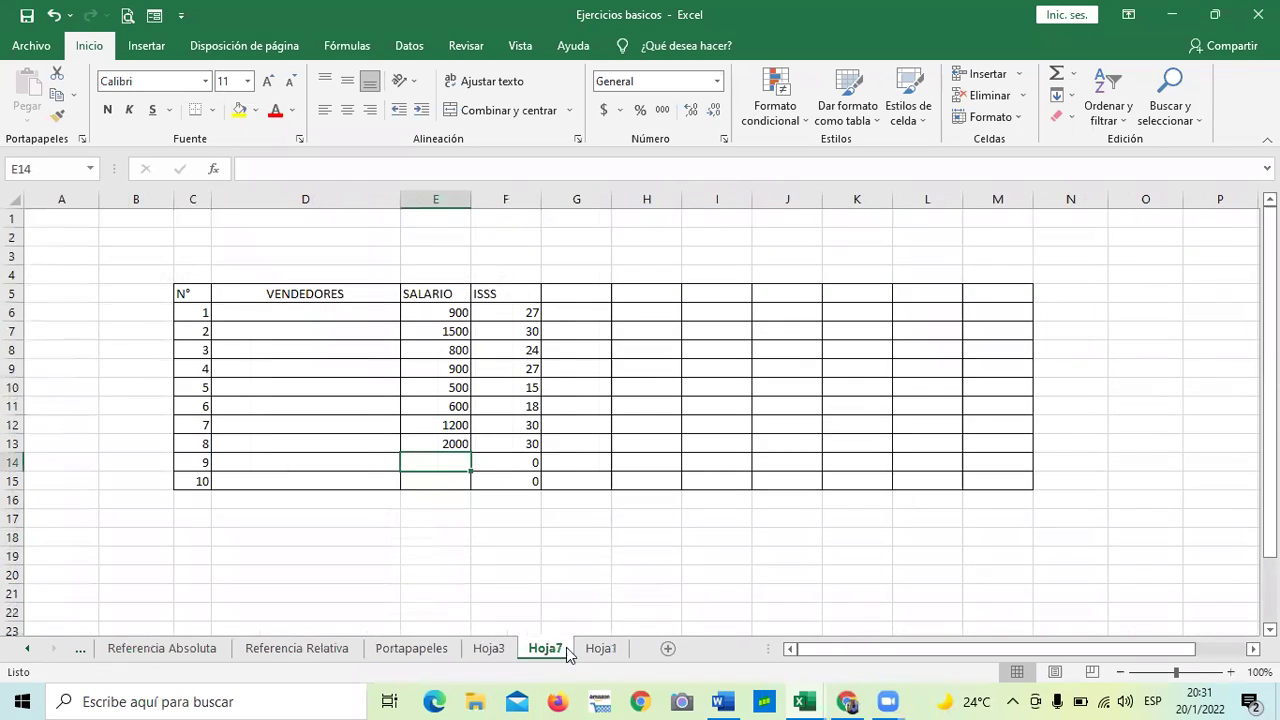
pyautogui.click(588, 650)
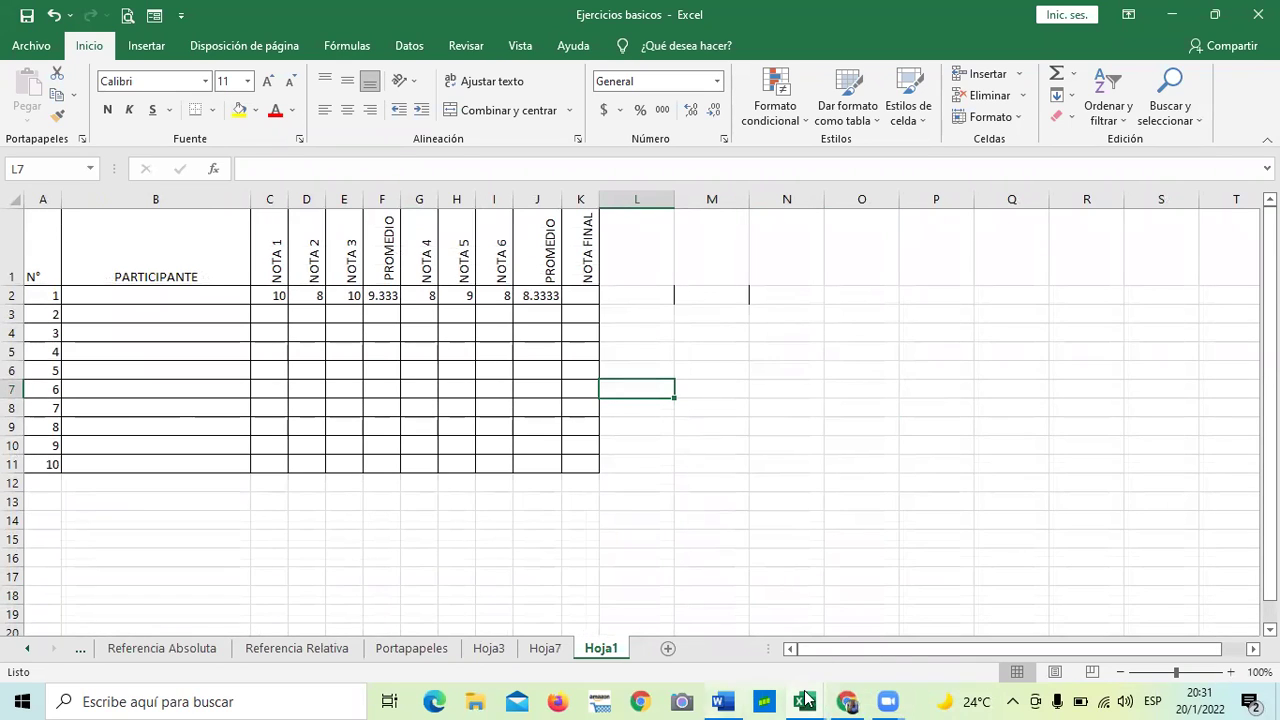
# Switch to the 1.11 Laboratorio page in Chrome and look through all four questions of Laboratorio 1.3
pyautogui.moveTo(886, 700)
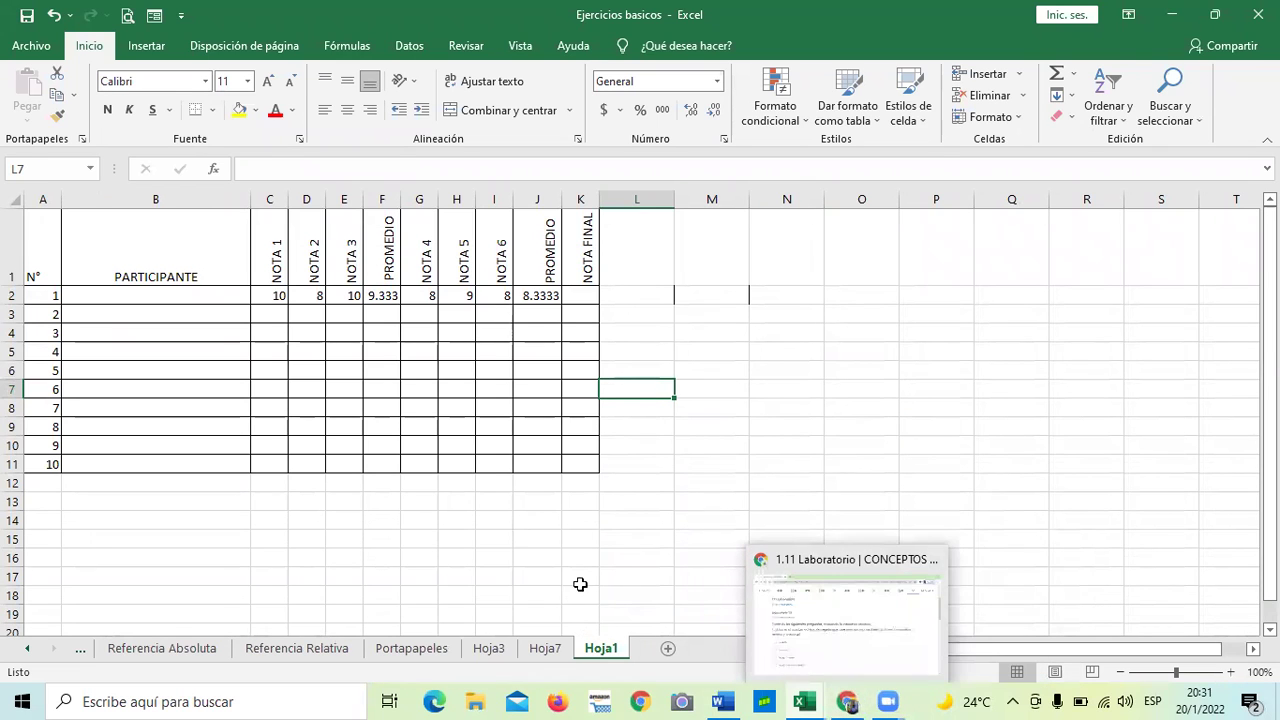
pyautogui.moveTo(808, 690)
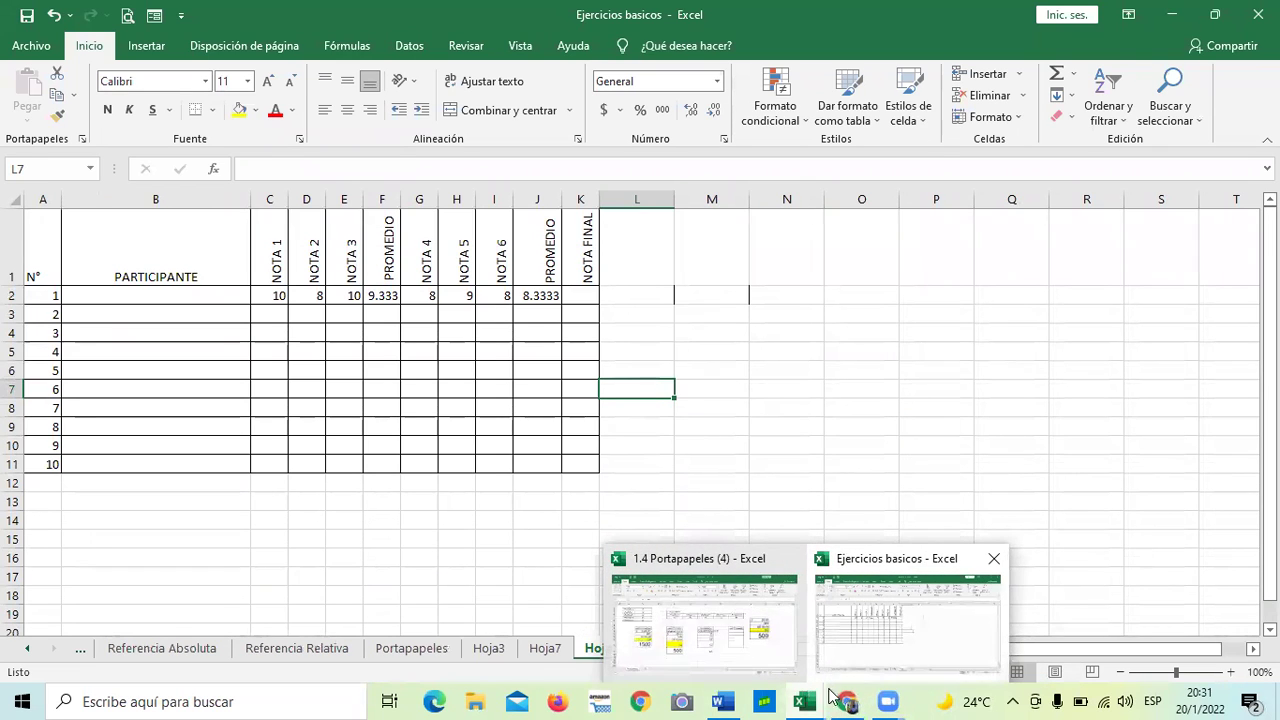
pyautogui.moveTo(843, 700)
pyautogui.click(840, 668)
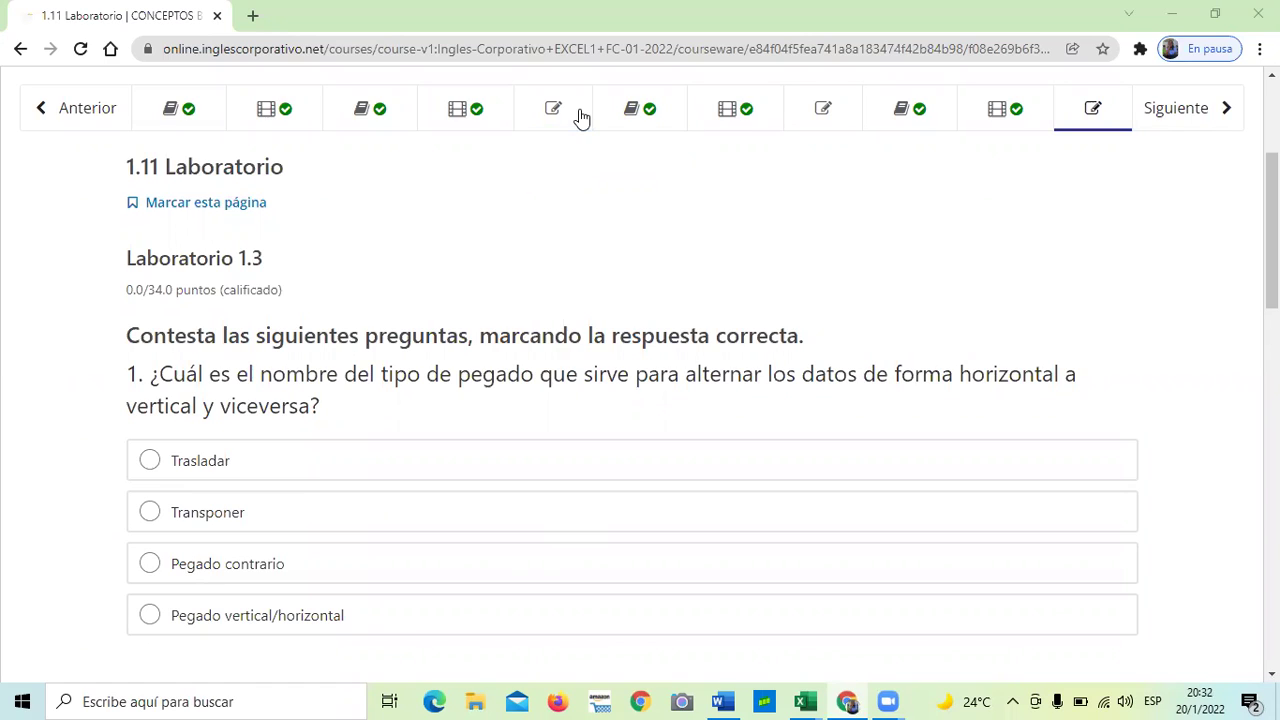
pyautogui.scroll(2, 746, 340)
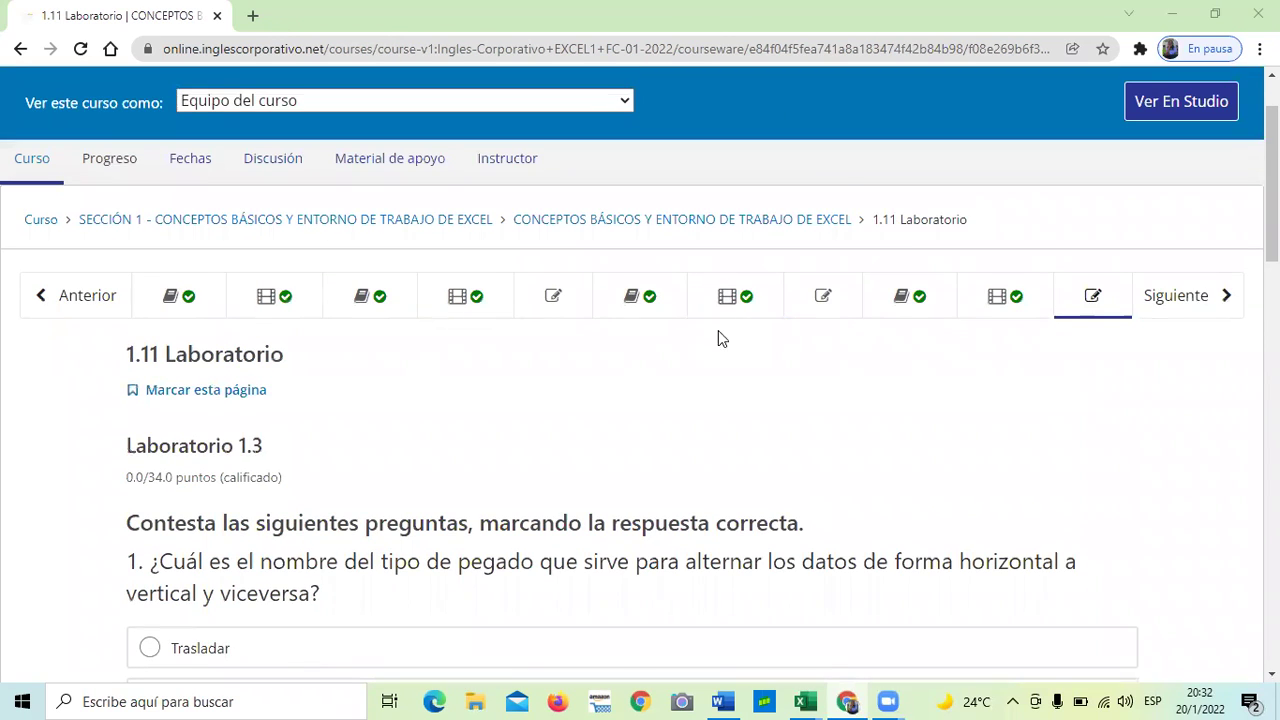
pyautogui.scroll(-1, 710, 350)
pyautogui.scroll(-3, 703, 362)
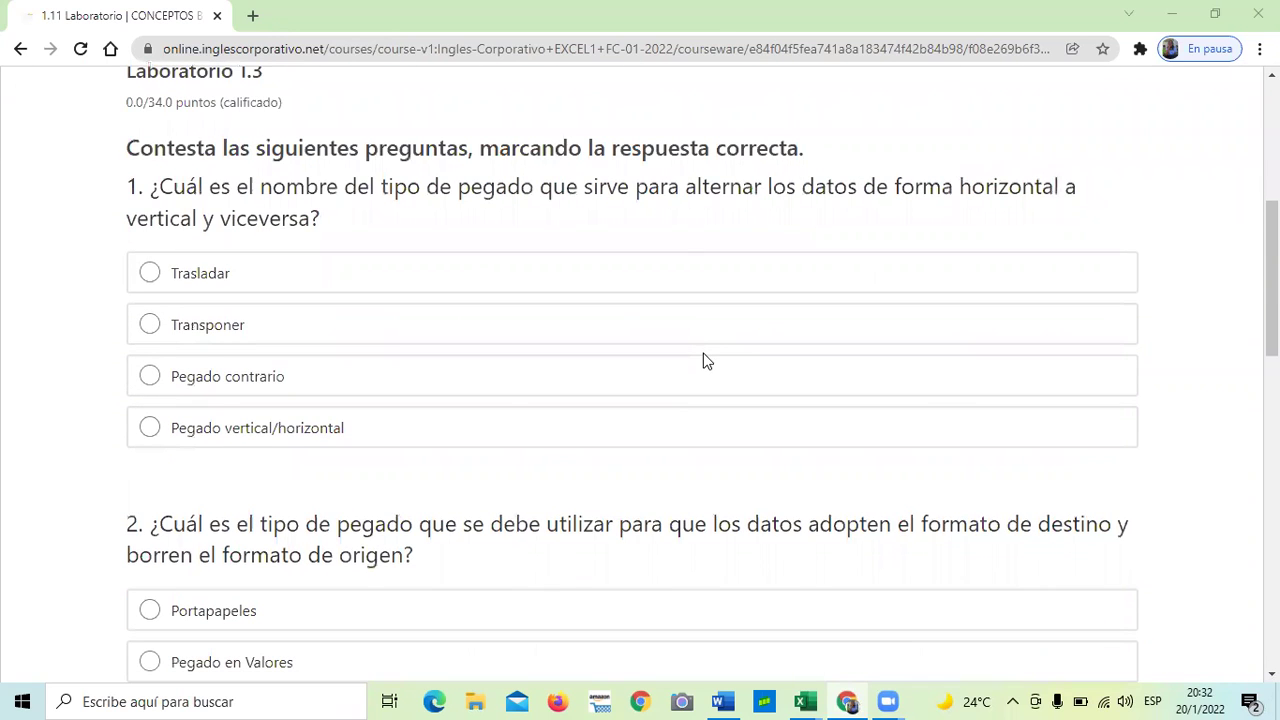
pyautogui.scroll(-5, 703, 360)
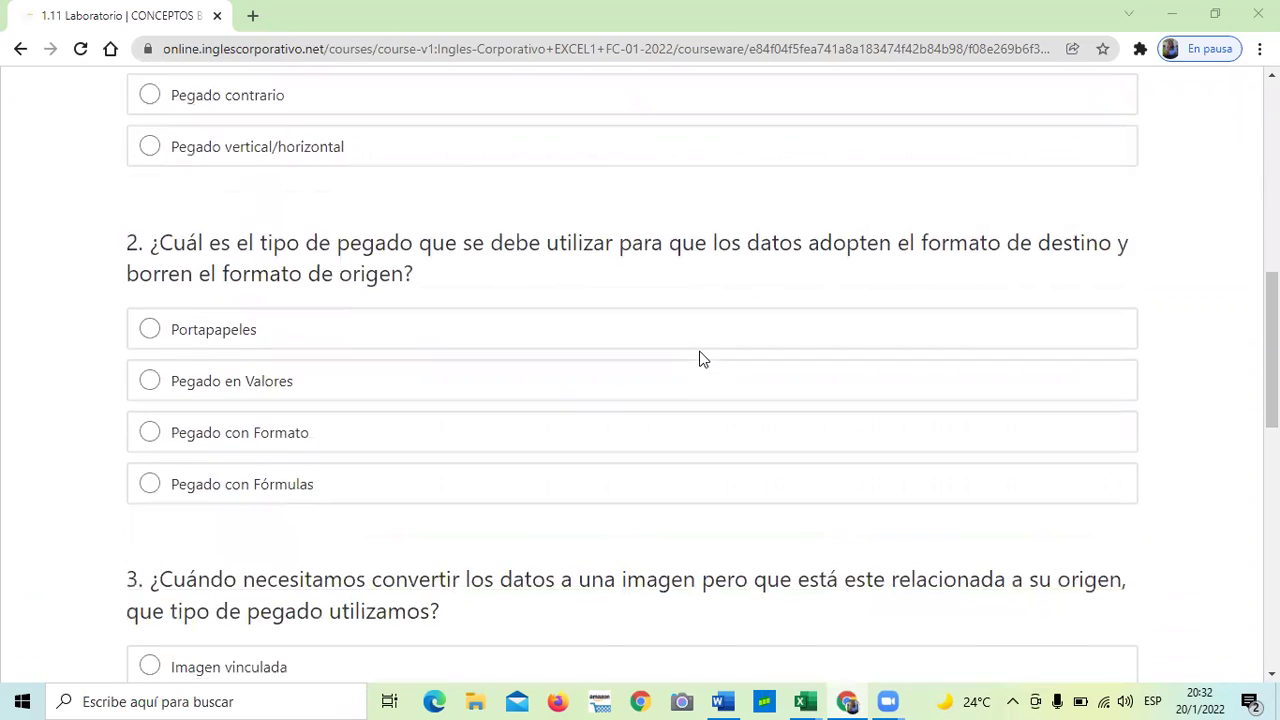
pyautogui.scroll(-1, 703, 360)
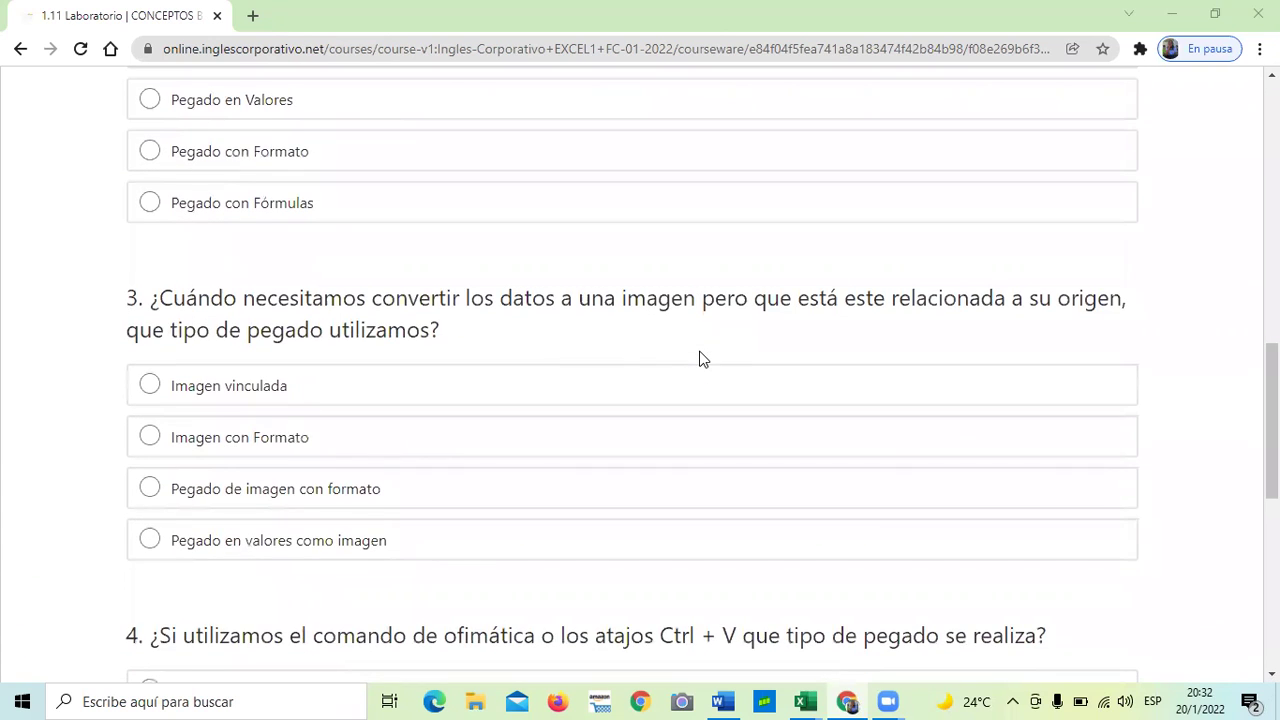
pyautogui.scroll(-2, 703, 360)
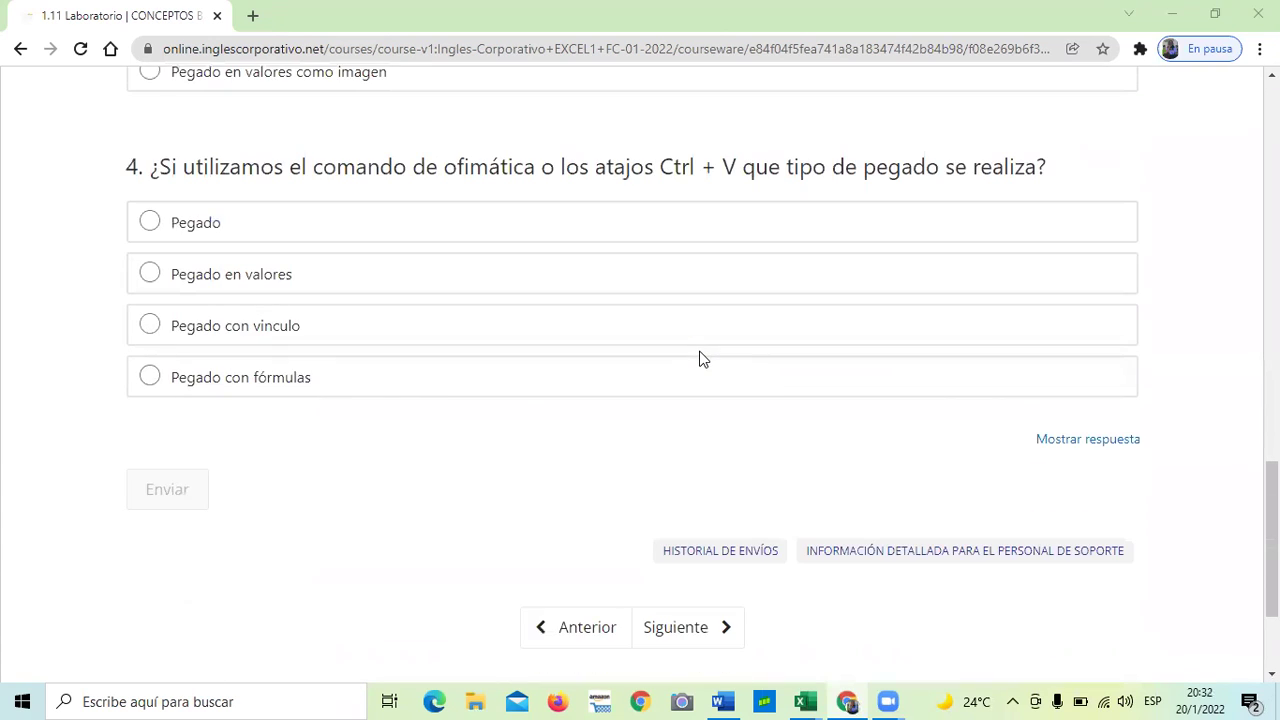
# Go back to question 1 of the lab and read questions 1 to 3 about paste types with their answer options
pyautogui.scroll(2, 703, 358)
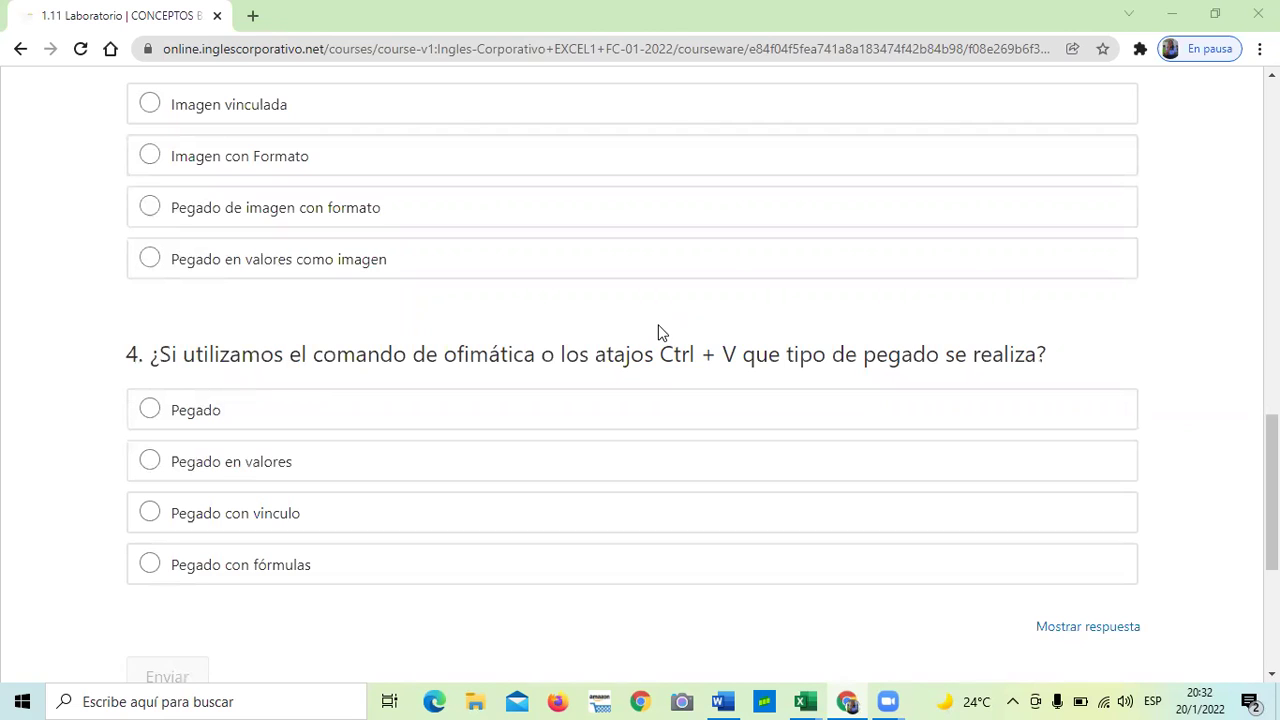
pyautogui.scroll(7, 658, 332)
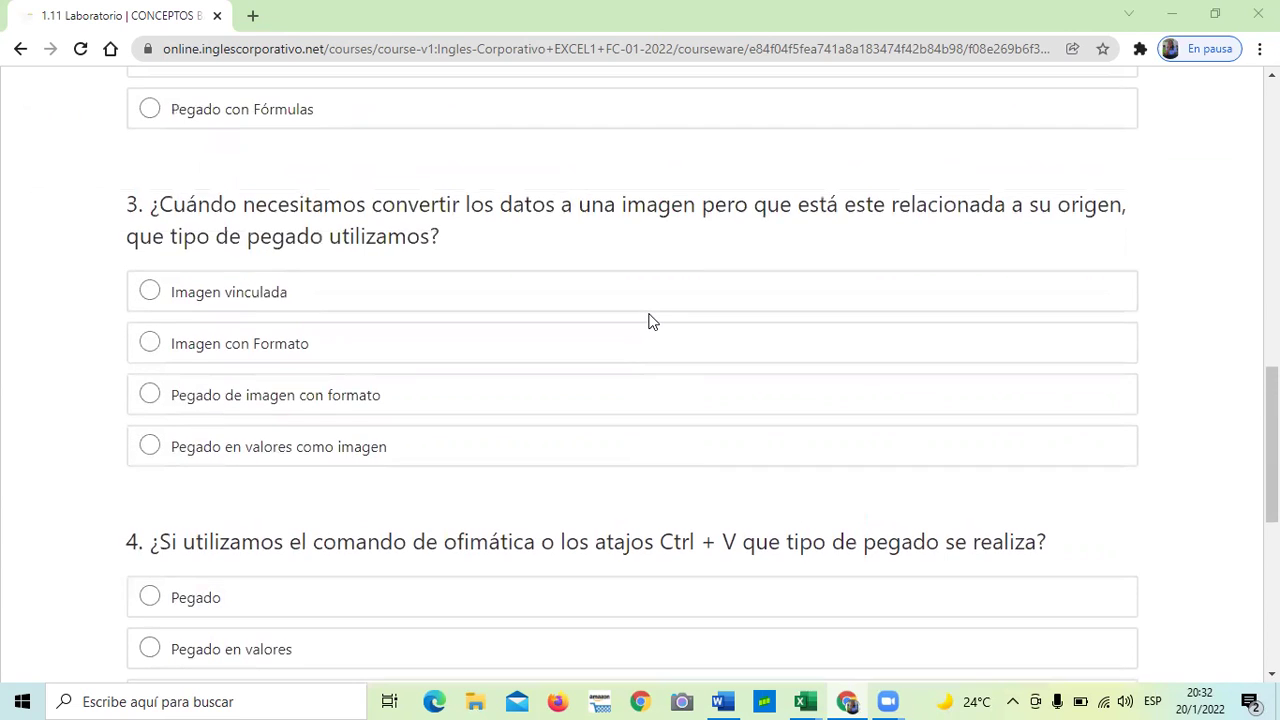
pyautogui.scroll(3, 651, 322)
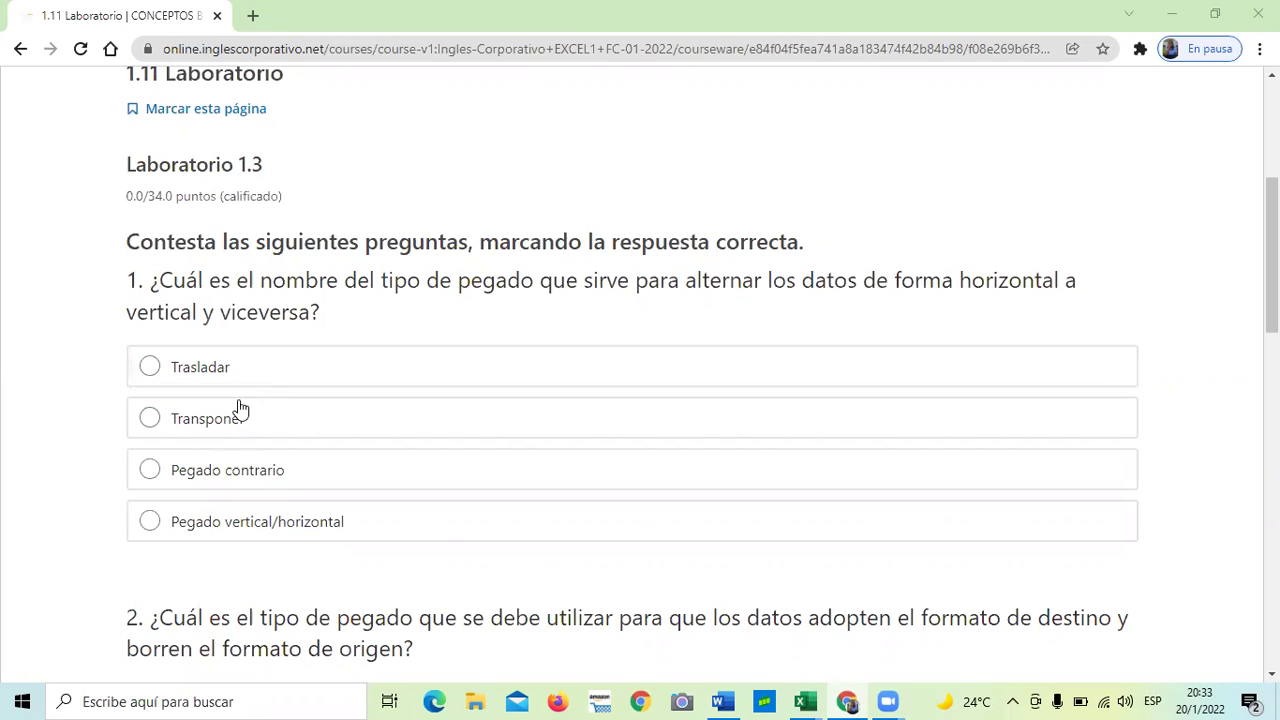
pyautogui.scroll(-2, 323, 429)
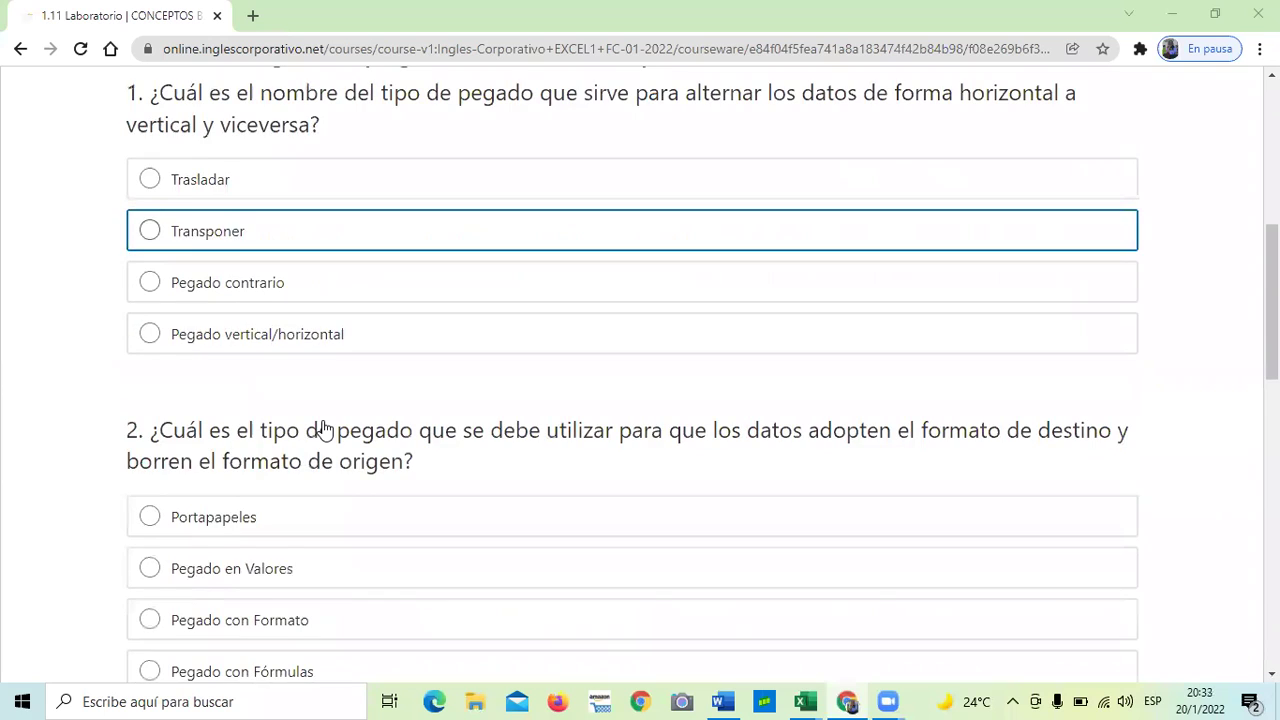
pyautogui.scroll(-1, 323, 429)
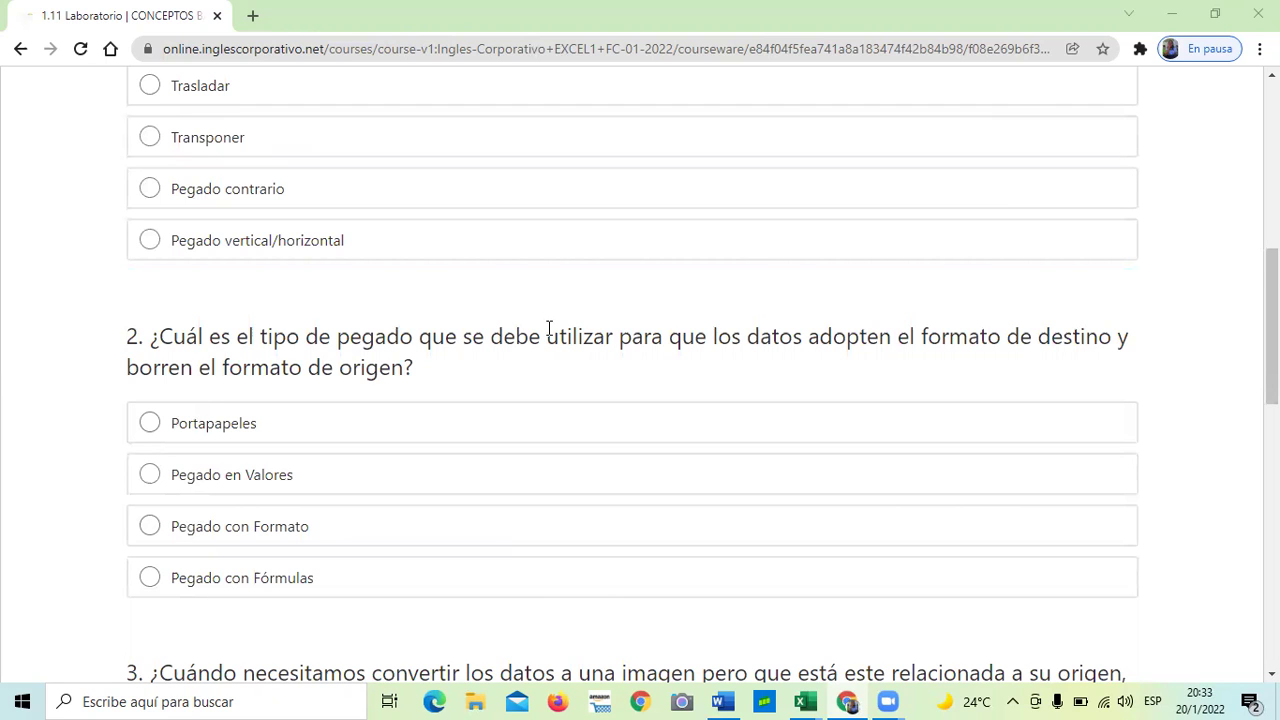
pyautogui.scroll(-1, 519, 333)
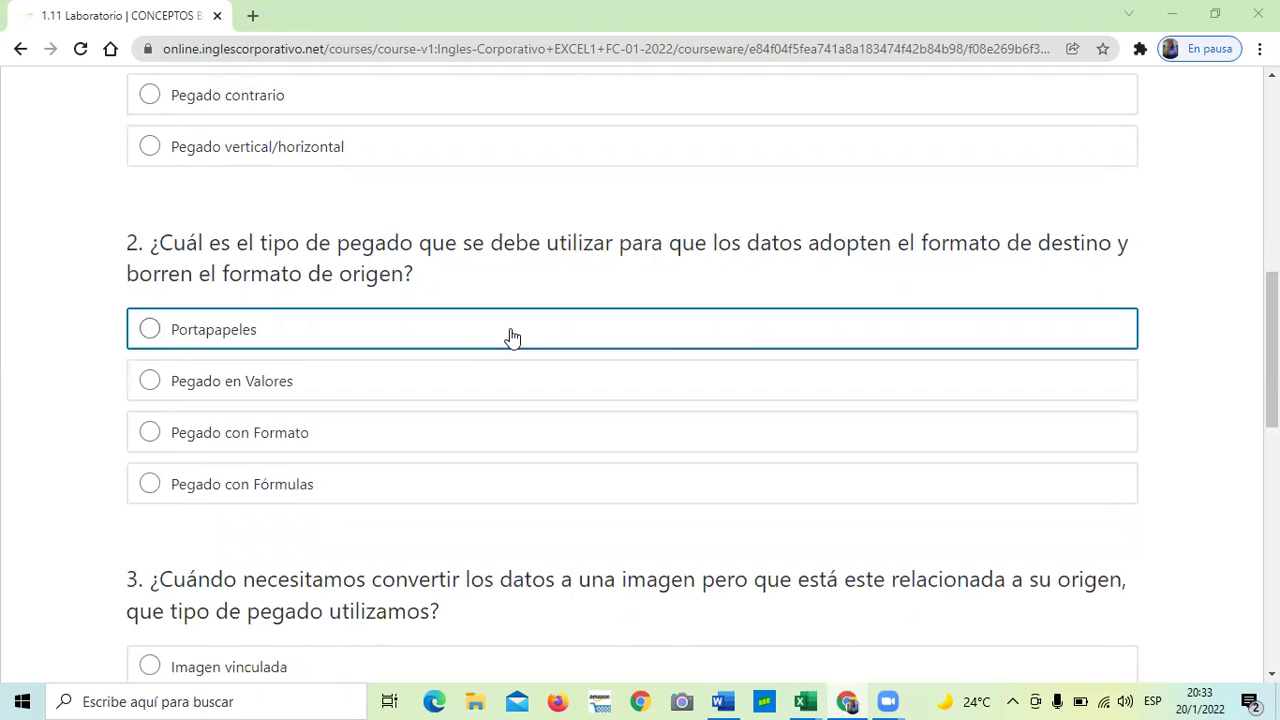
pyautogui.scroll(-2, 512, 338)
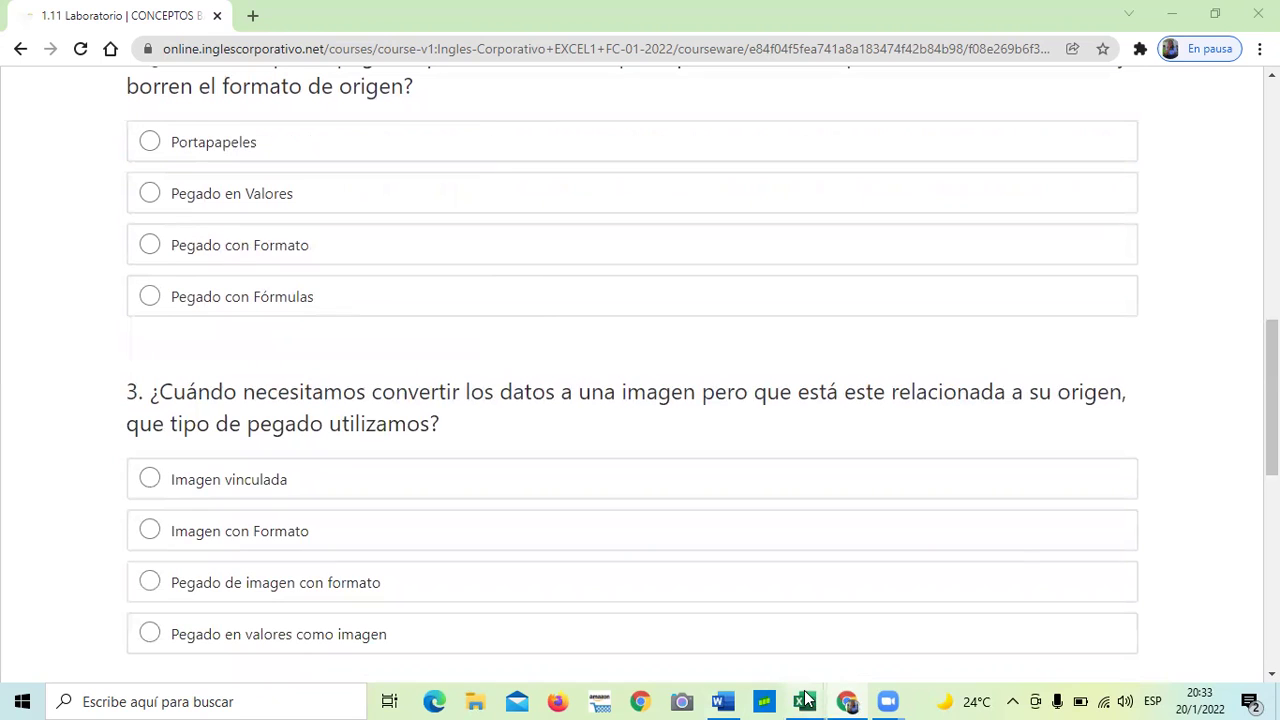
# Switch to the 1.4 Portapapeles (4) workbook in Excel and compare CON FORMATO cell E13 with SIN FORMATO cell G13
pyautogui.moveTo(806, 698)
pyautogui.click(748, 660)
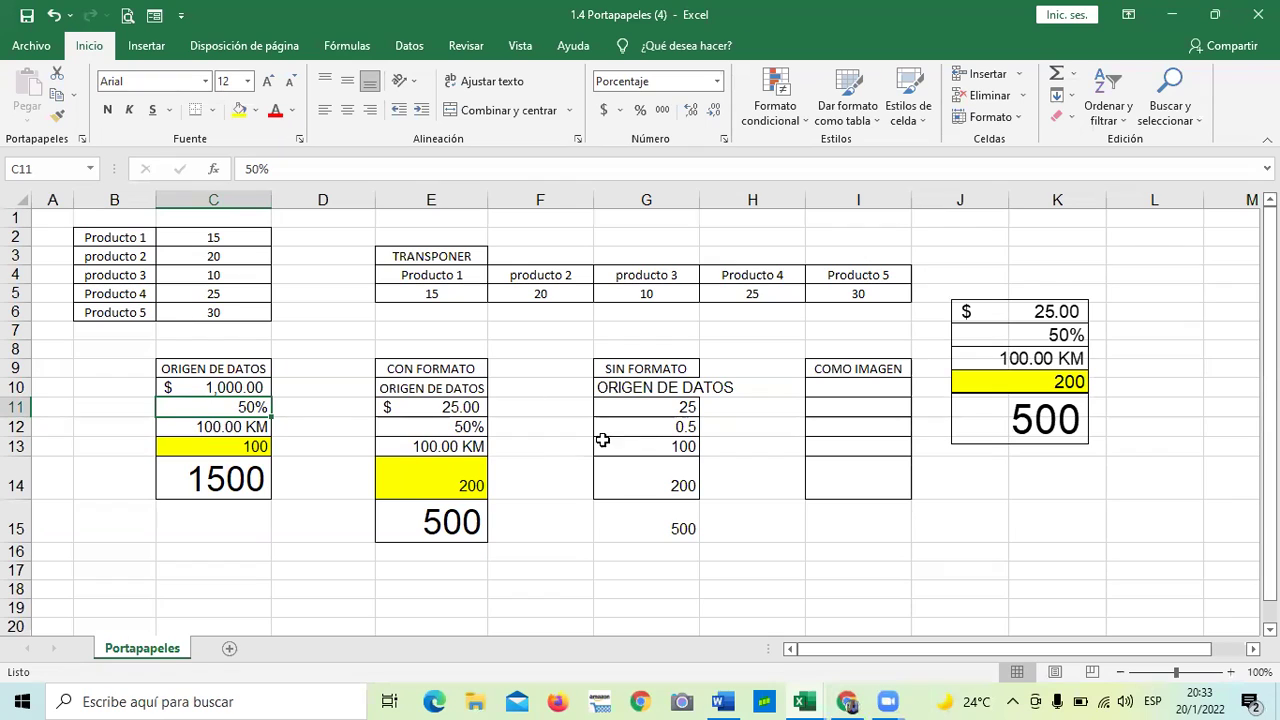
pyautogui.click(452, 446)
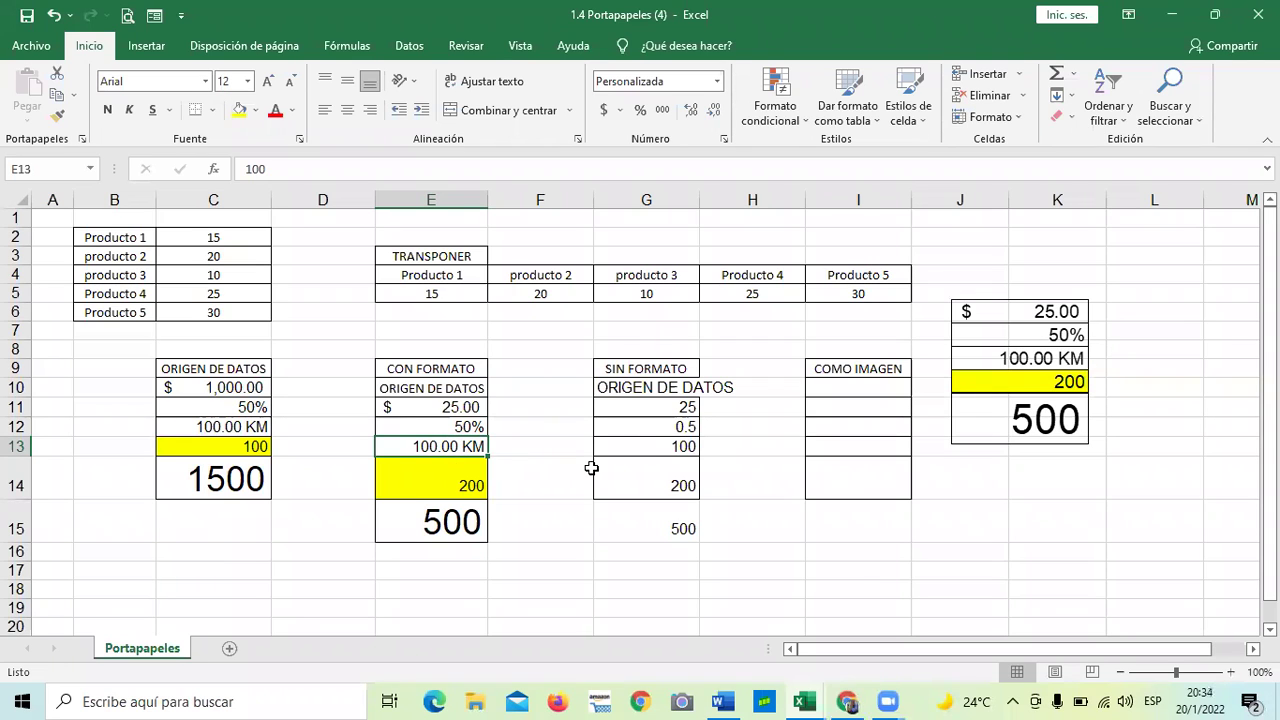
pyautogui.click(633, 451)
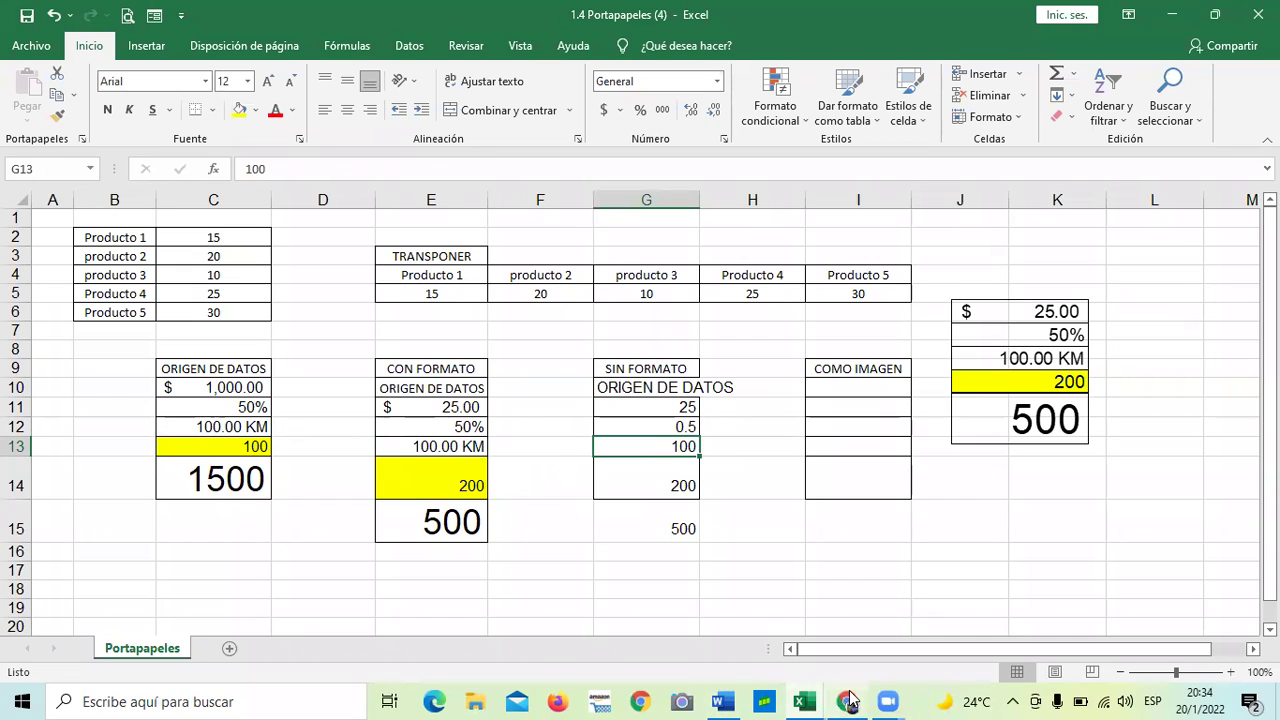
# Switch back to the lab page in Chrome and read question 3 about pasting data as an image related to its source
pyautogui.moveTo(848, 700)
pyautogui.click(848, 640)
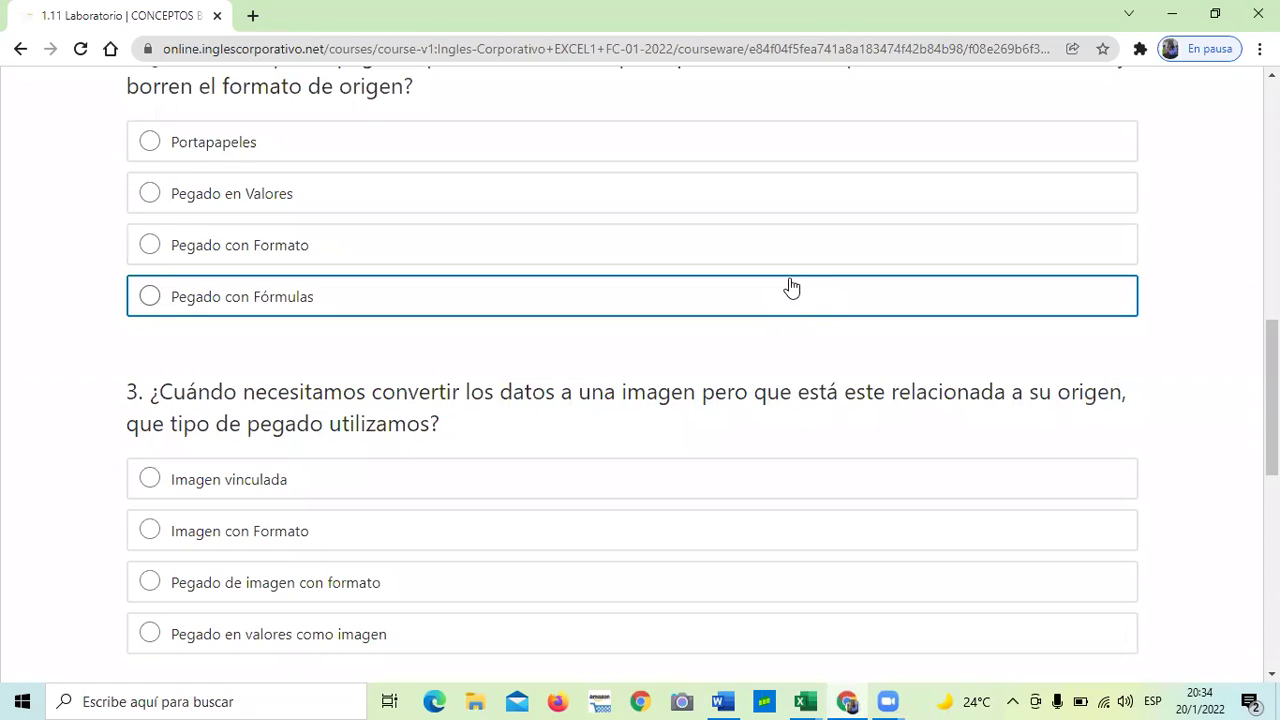
pyautogui.scroll(-1, 783, 287)
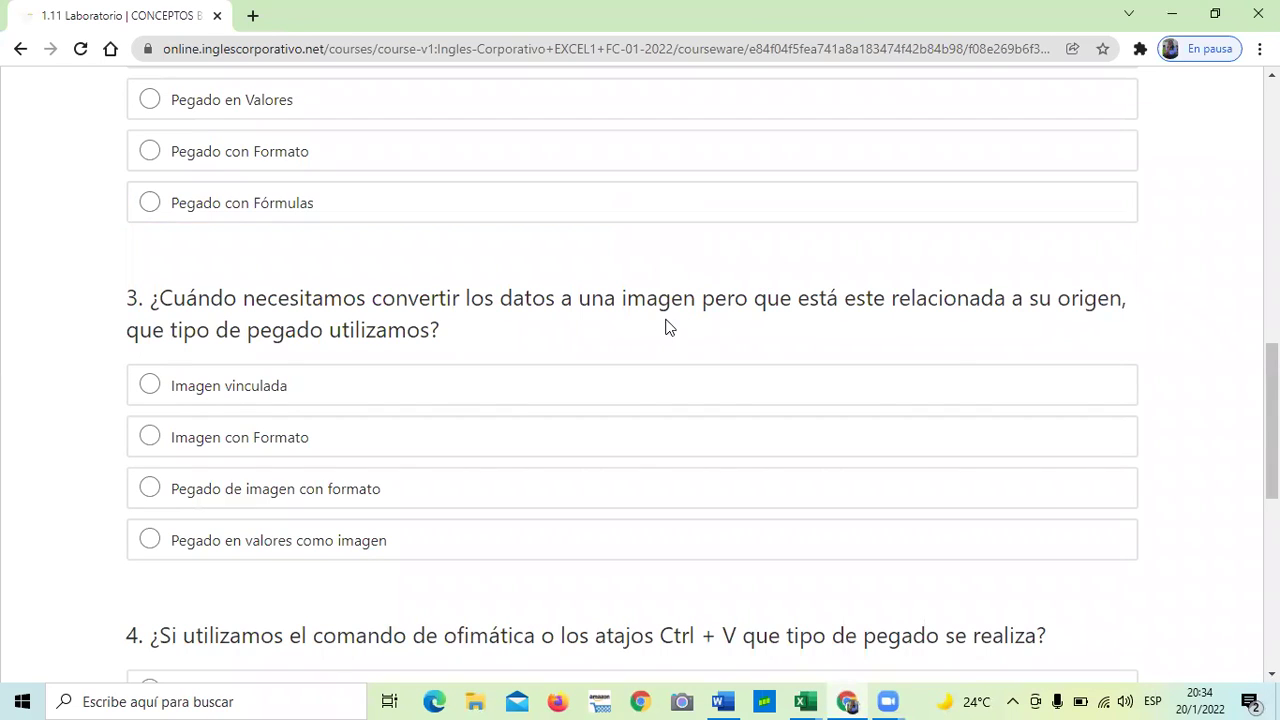
# Read the answer options of question 3 and then question 4 about the default paste type in the lab
pyautogui.scroll(-1, 668, 330)
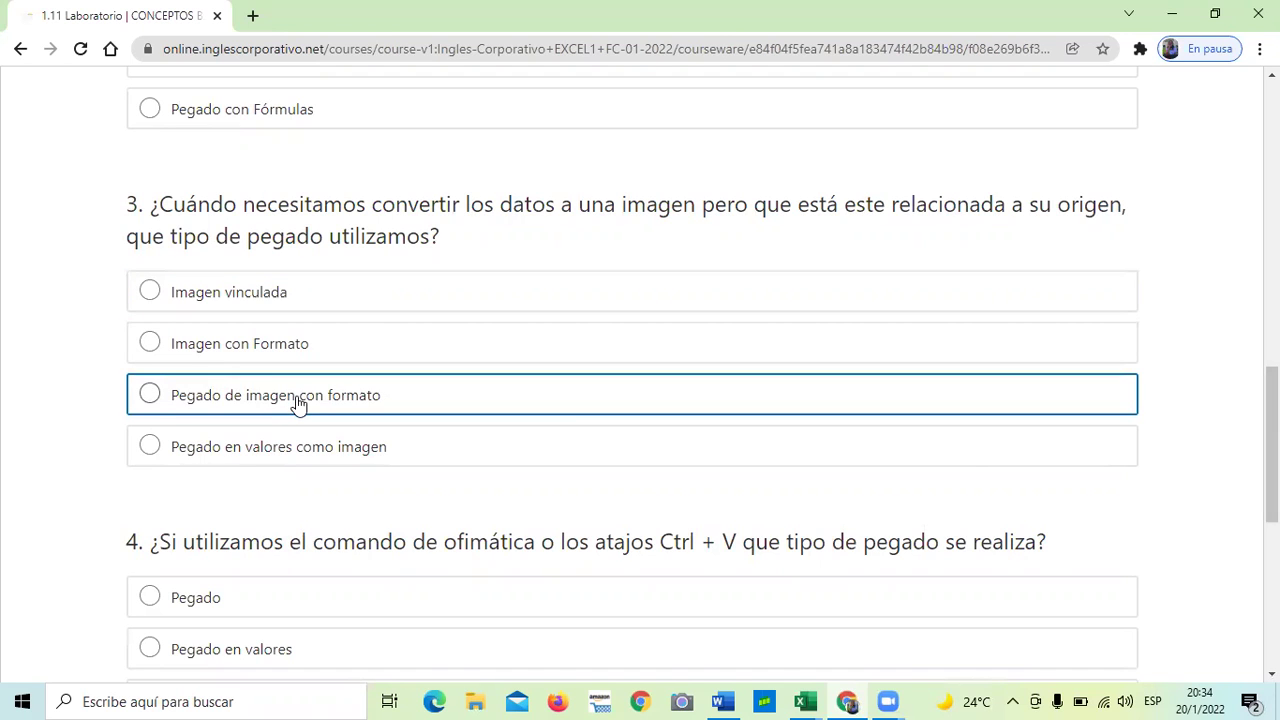
pyautogui.scroll(-1, 298, 404)
pyautogui.scroll(-1, 298, 404)
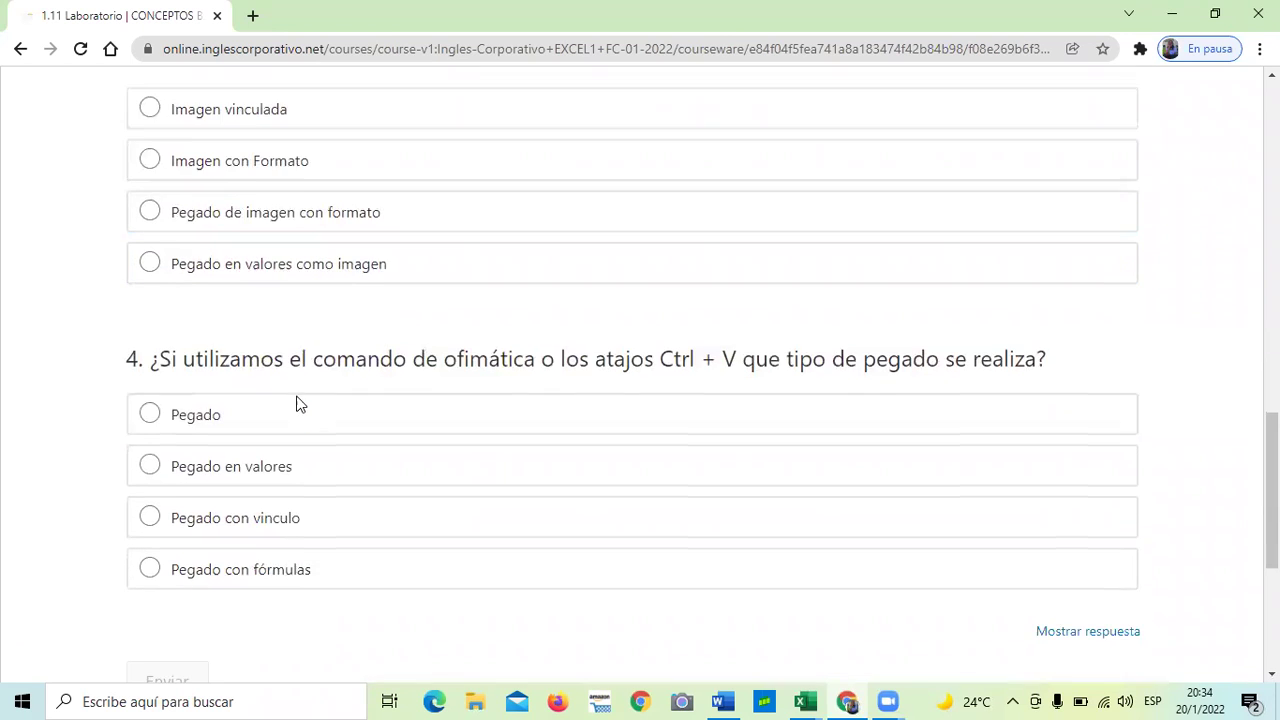
pyautogui.scroll(-1, 298, 404)
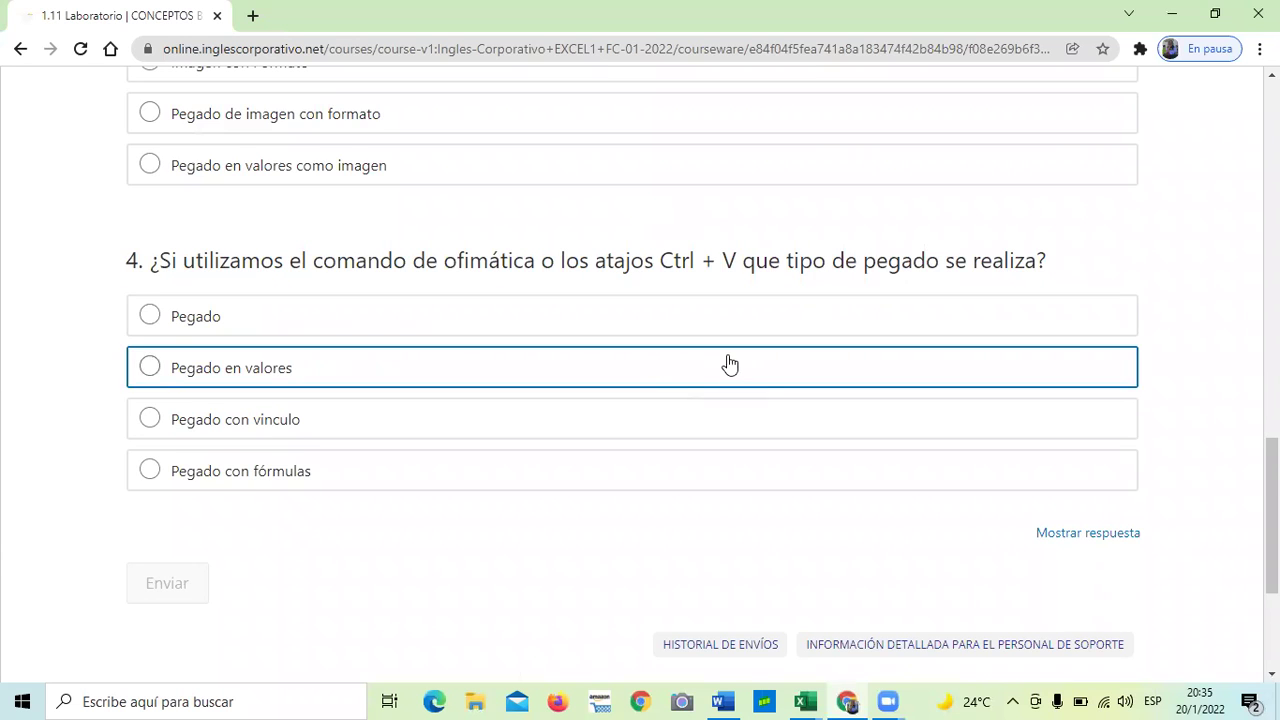
# Advance from the finished lab to the following course page, 2.1 - Objetivo de la lección
pyautogui.scroll(-2, 720, 360)
pyautogui.click(667, 542)
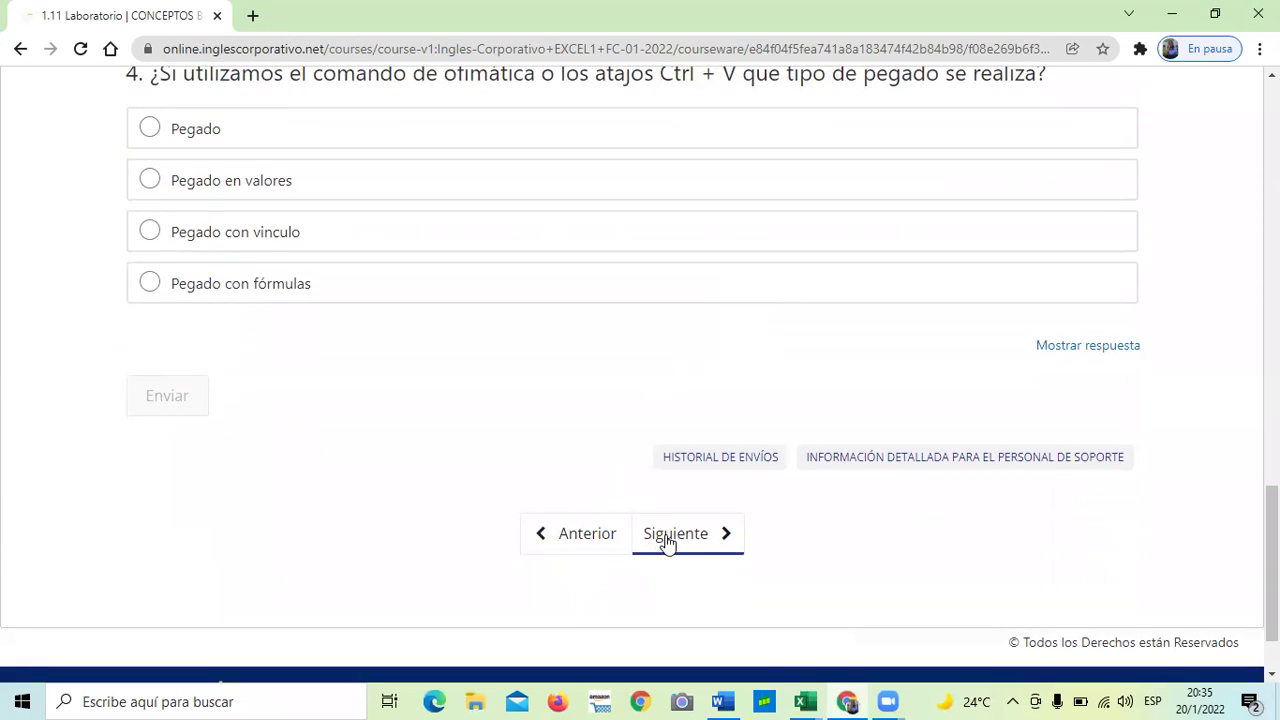
pyautogui.click(667, 542)
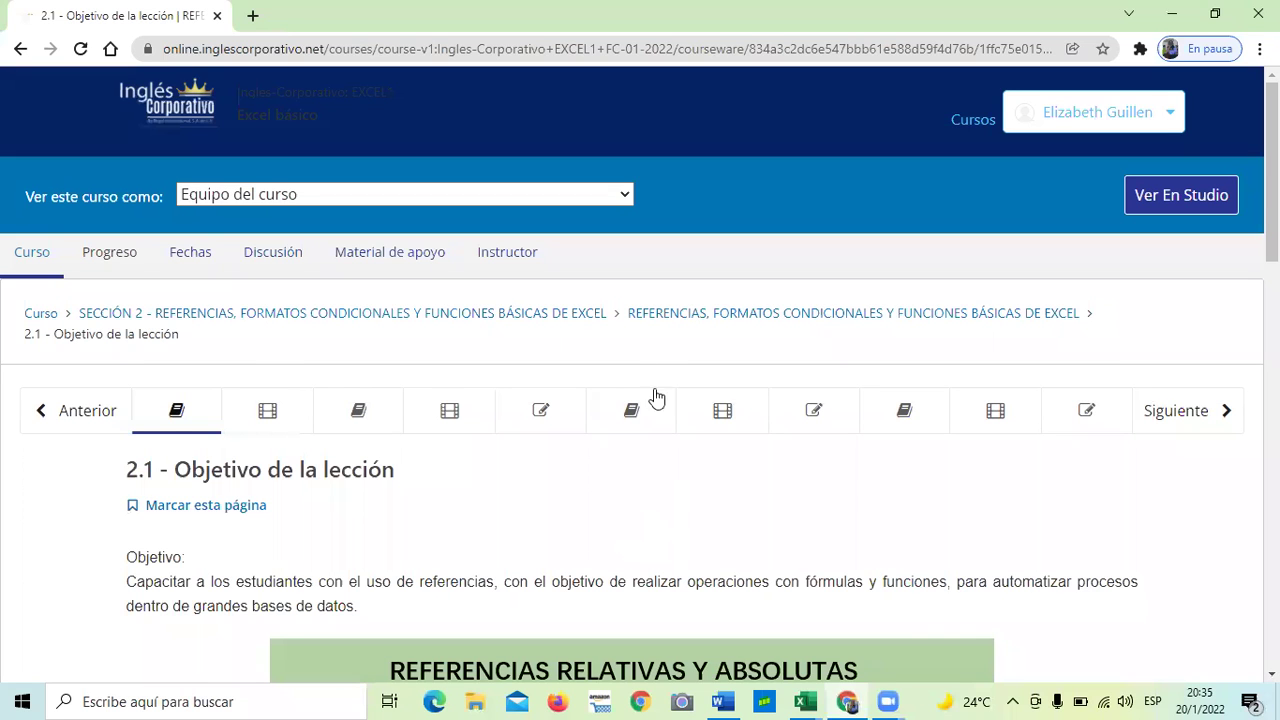
# Read the lesson 2.1 objective and its slides on relative and absolute references, including the A7 to $A$7 example
pyautogui.scroll(-2, 290, 455)
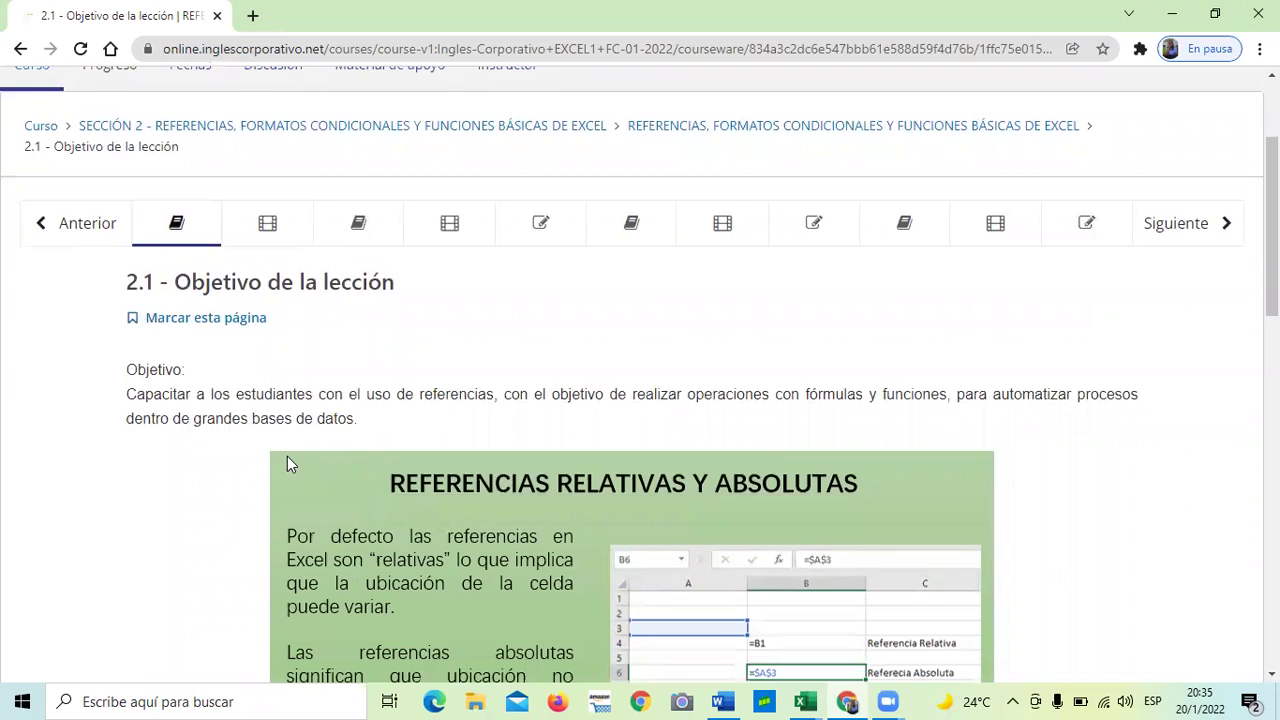
pyautogui.scroll(-1, 418, 460)
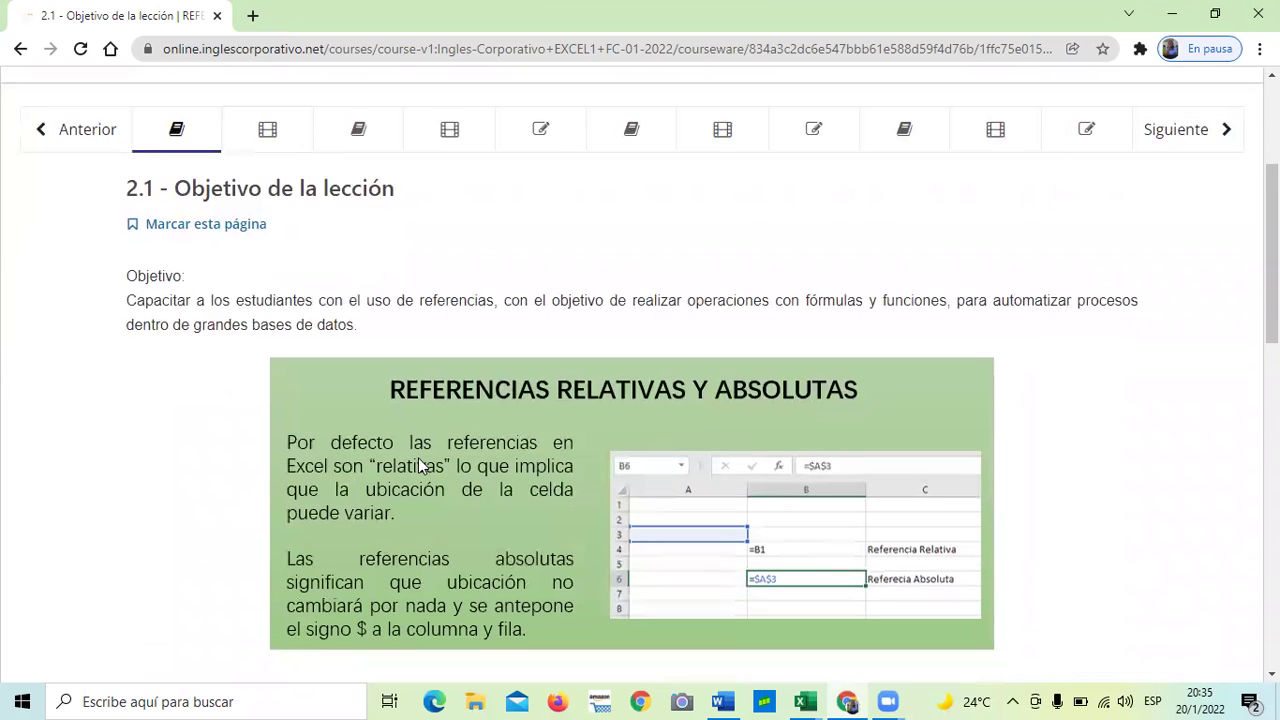
pyautogui.scroll(-1, 668, 552)
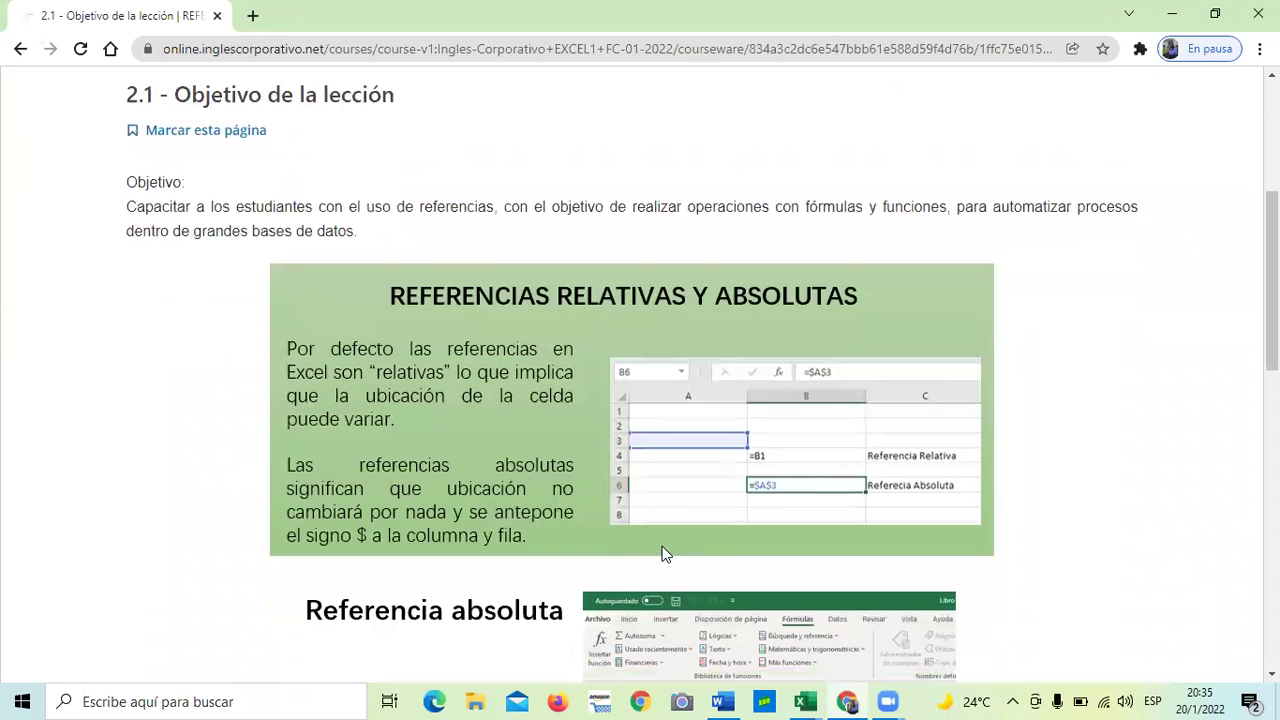
pyautogui.scroll(2, 660, 556)
pyautogui.scroll(-2, 660, 556)
pyautogui.scroll(-1, 529, 343)
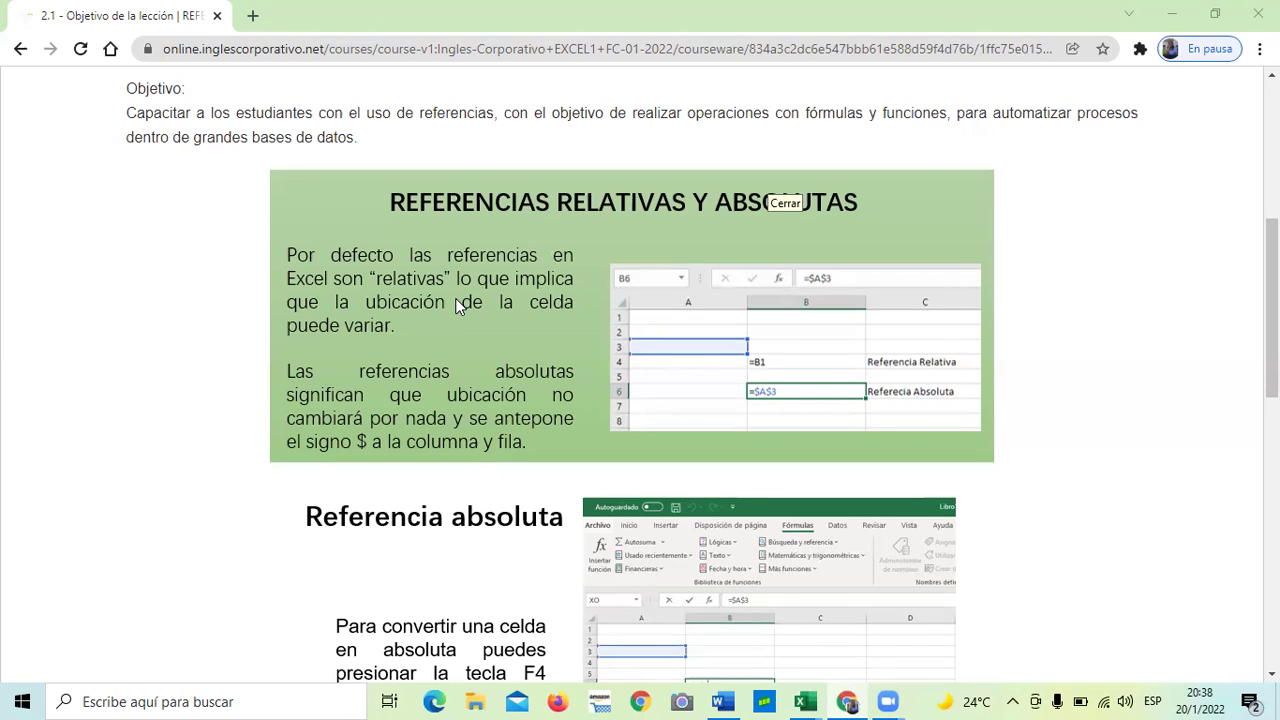
pyautogui.scroll(-1, 759, 216)
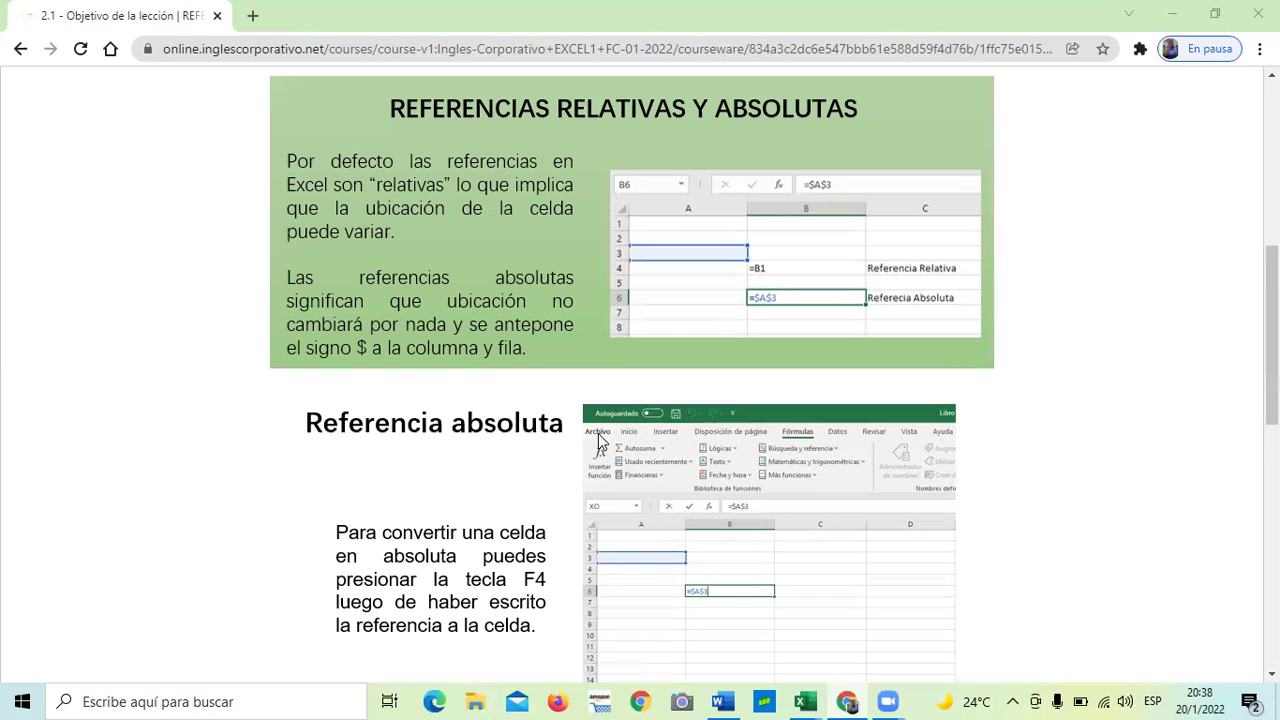
pyautogui.scroll(-1, 600, 440)
pyautogui.scroll(-1, 597, 440)
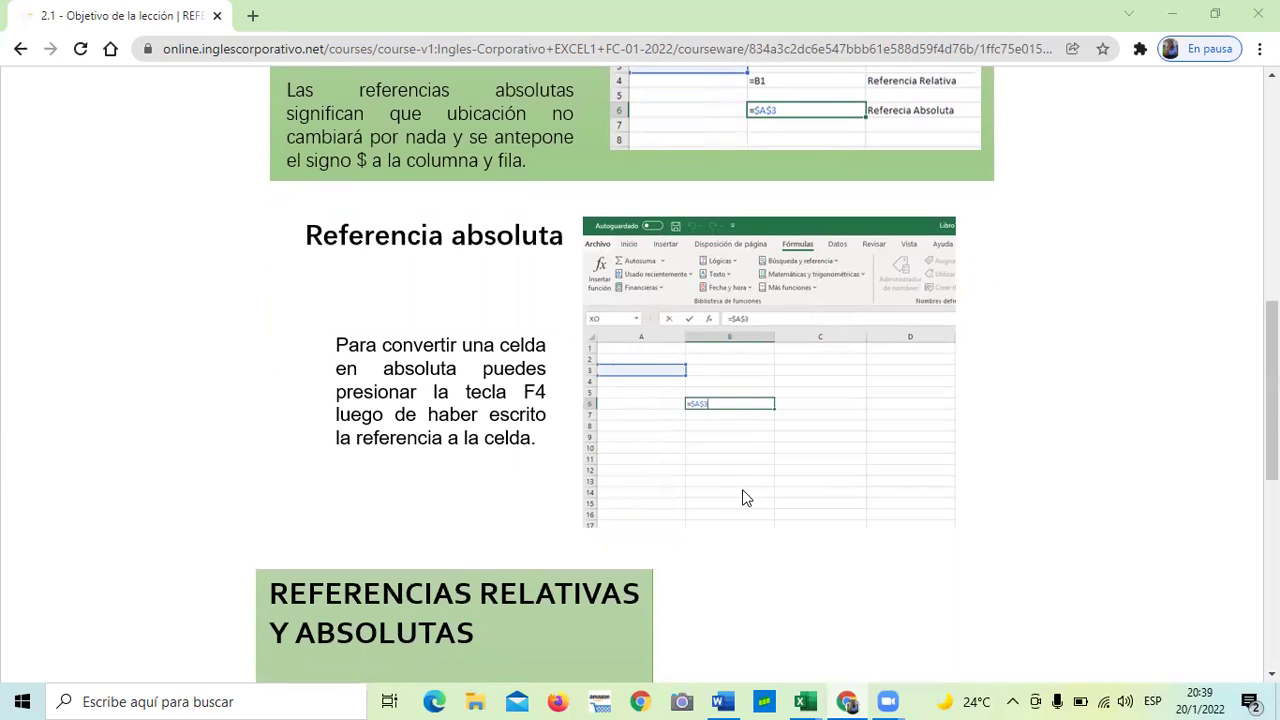
pyautogui.scroll(-1, 669, 527)
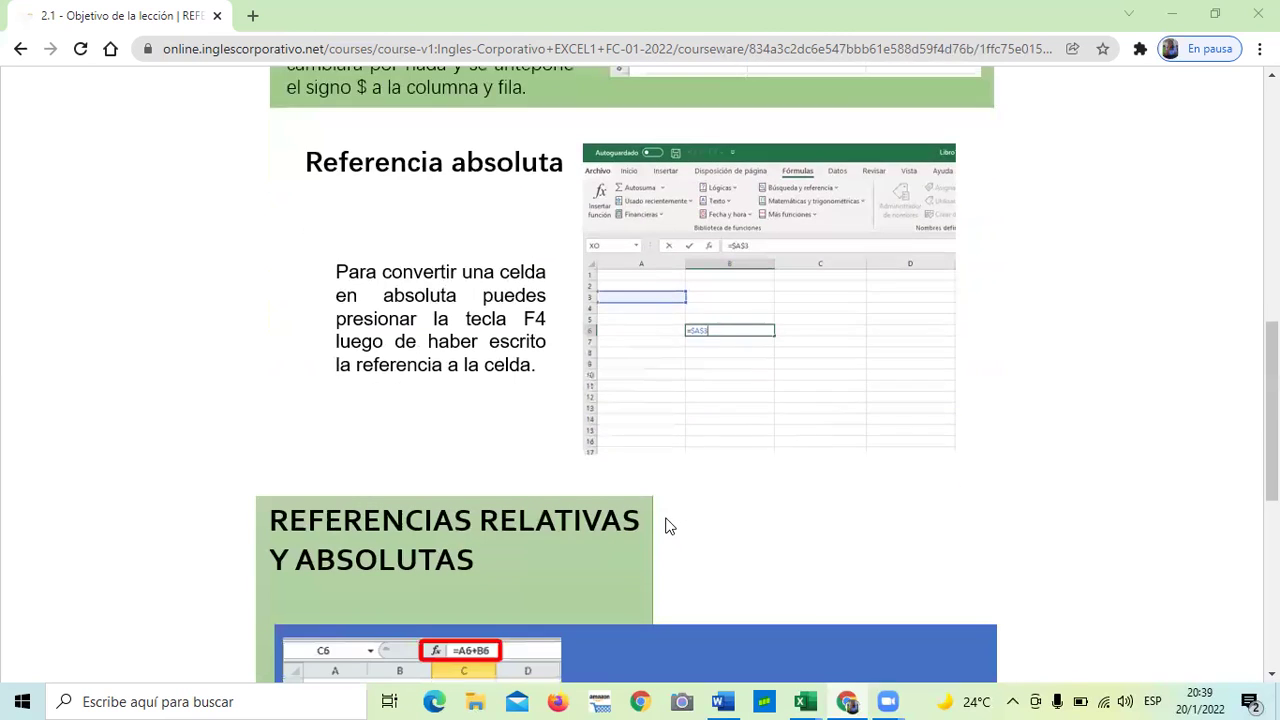
pyautogui.scroll(-3, 669, 527)
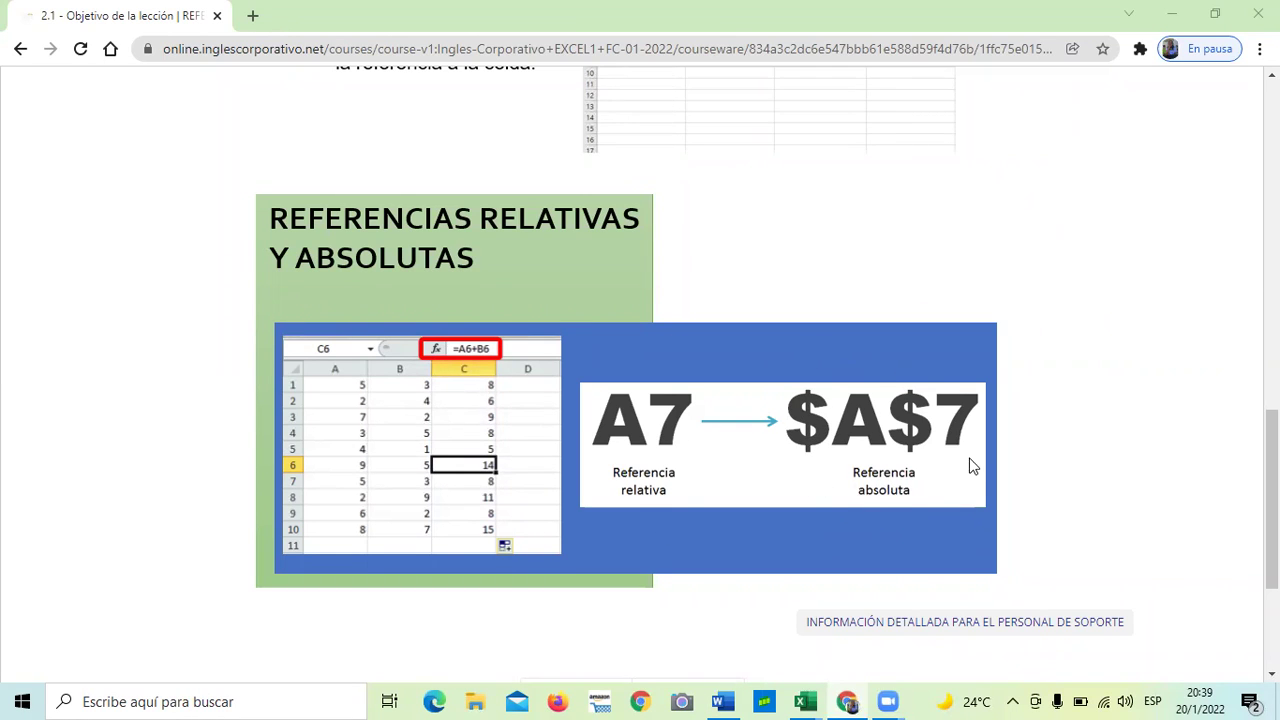
# Advance to 2.2 - Uso de referencias en Excel and look over its video, the Sección 2 template link and the discussion area
pyautogui.scroll(-3, 951, 449)
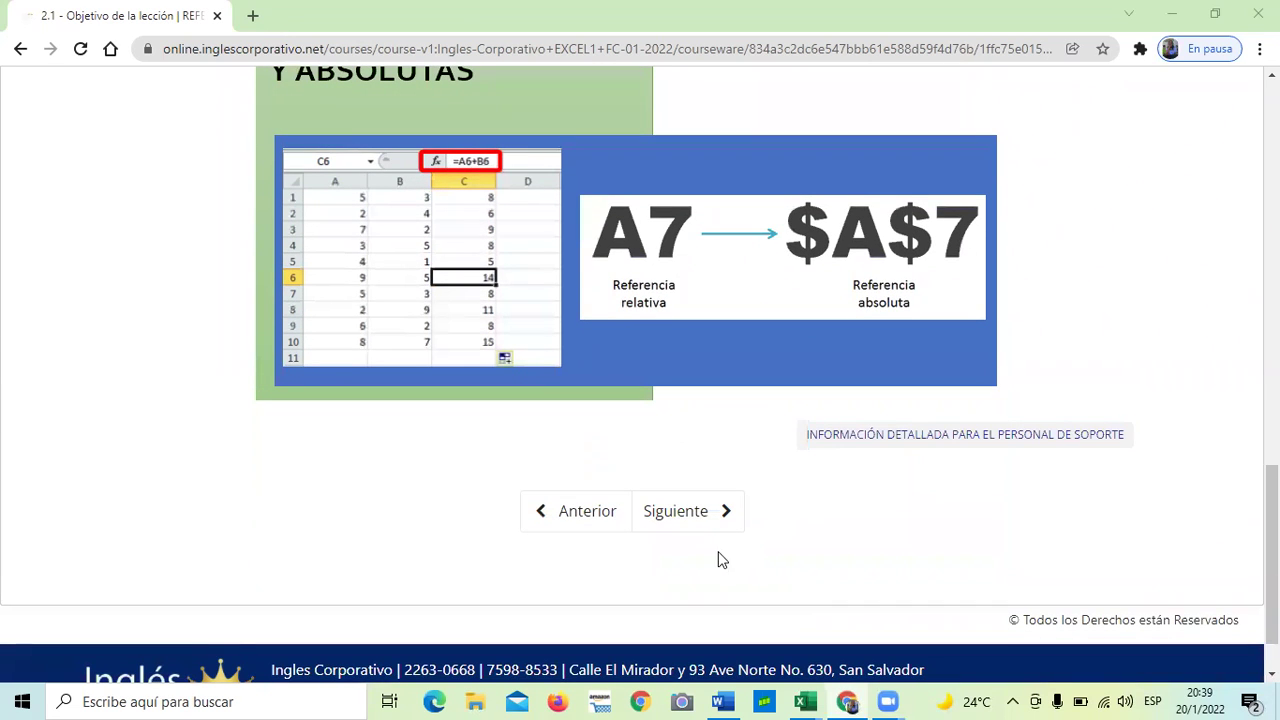
pyautogui.click(688, 514)
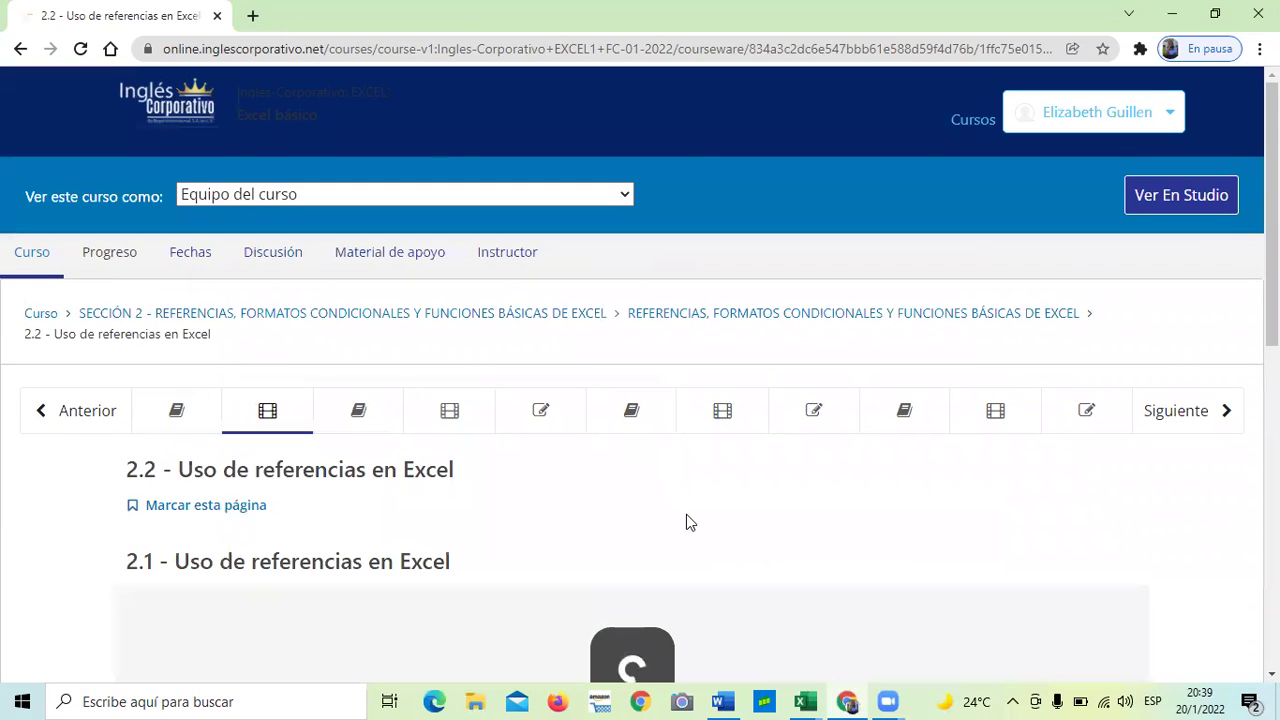
pyautogui.scroll(-5, 600, 463)
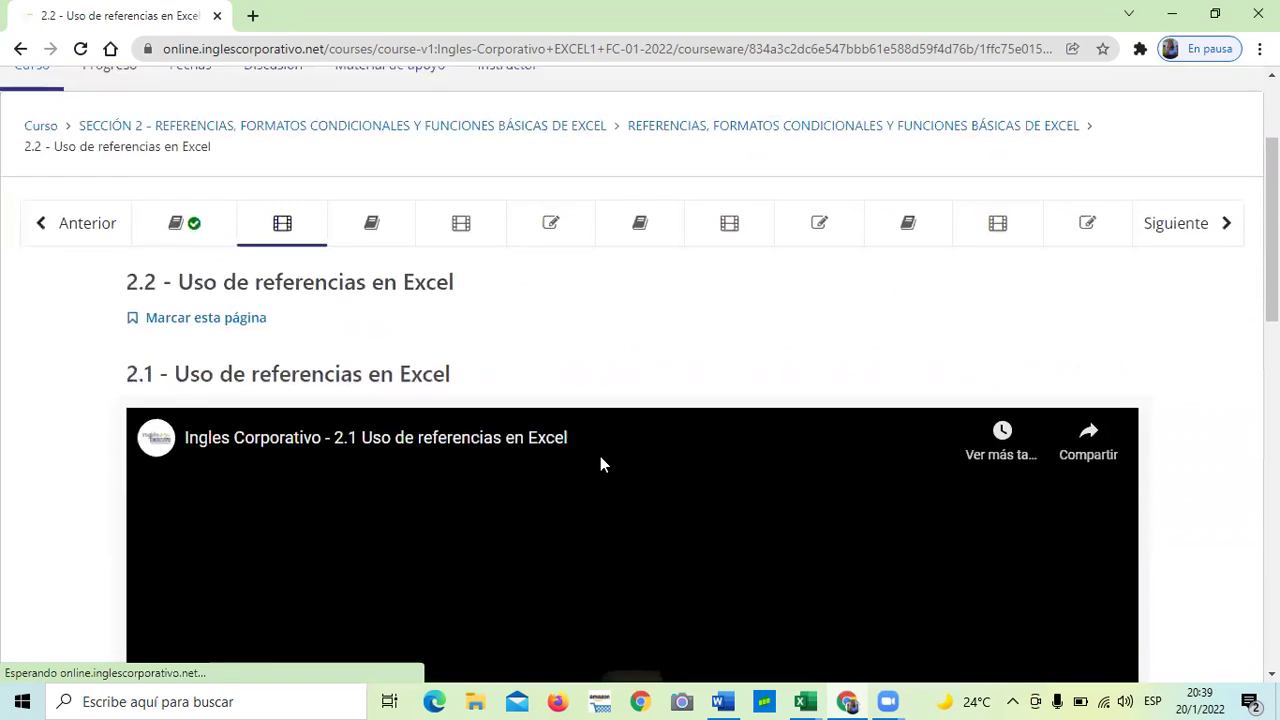
pyautogui.scroll(-5, 600, 464)
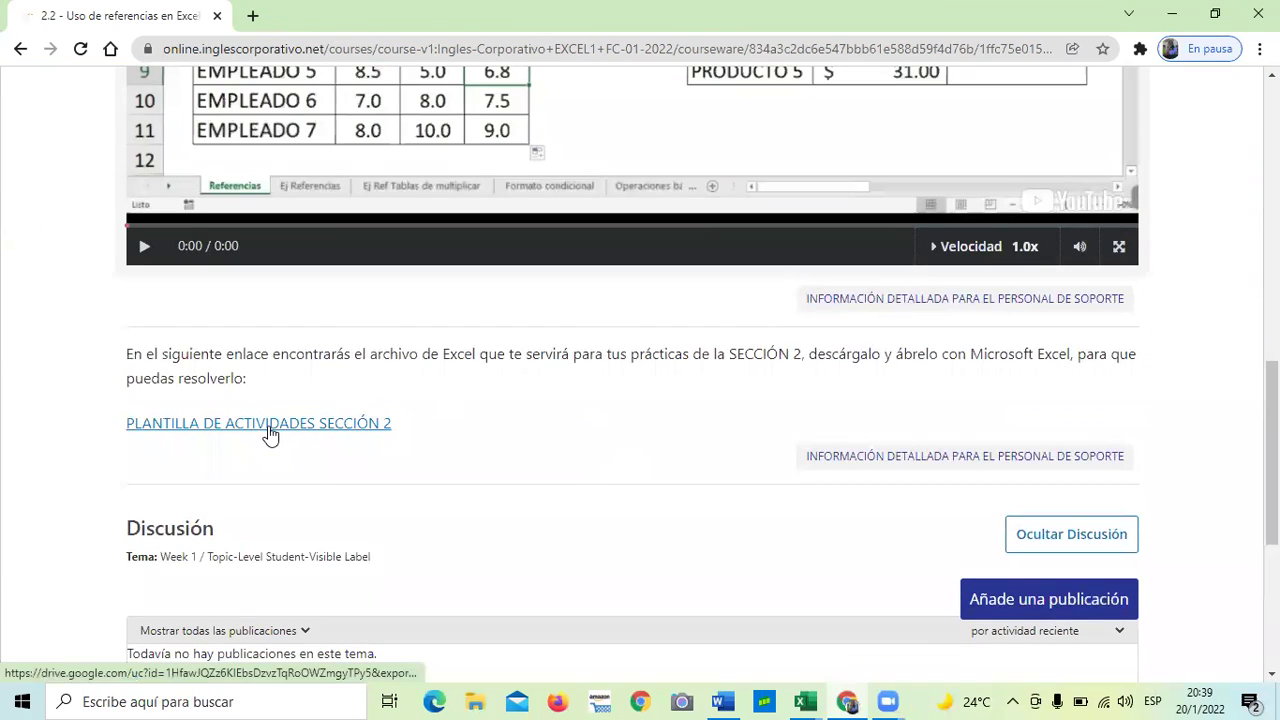
pyautogui.scroll(-3, 430, 518)
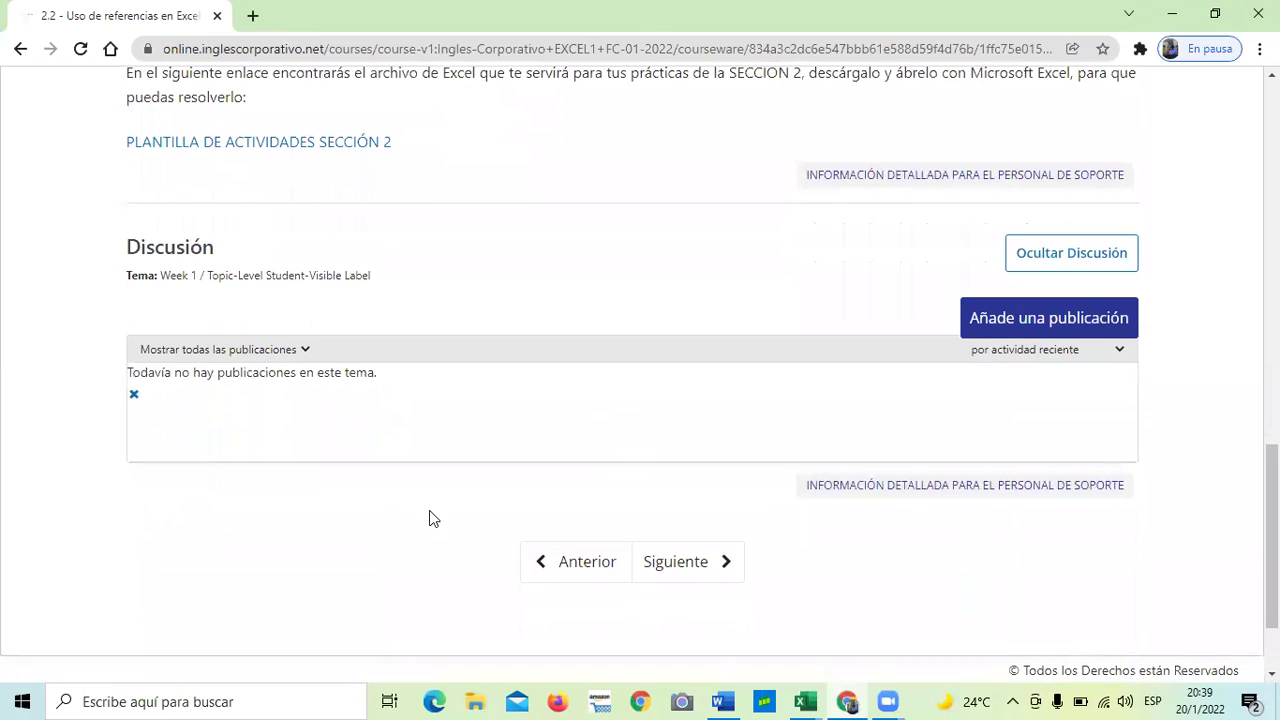
# Return to the embedded video 2.1 Uso de referencias en Excel and play it
pyautogui.scroll(10, 433, 518)
pyautogui.scroll(-2, 430, 517)
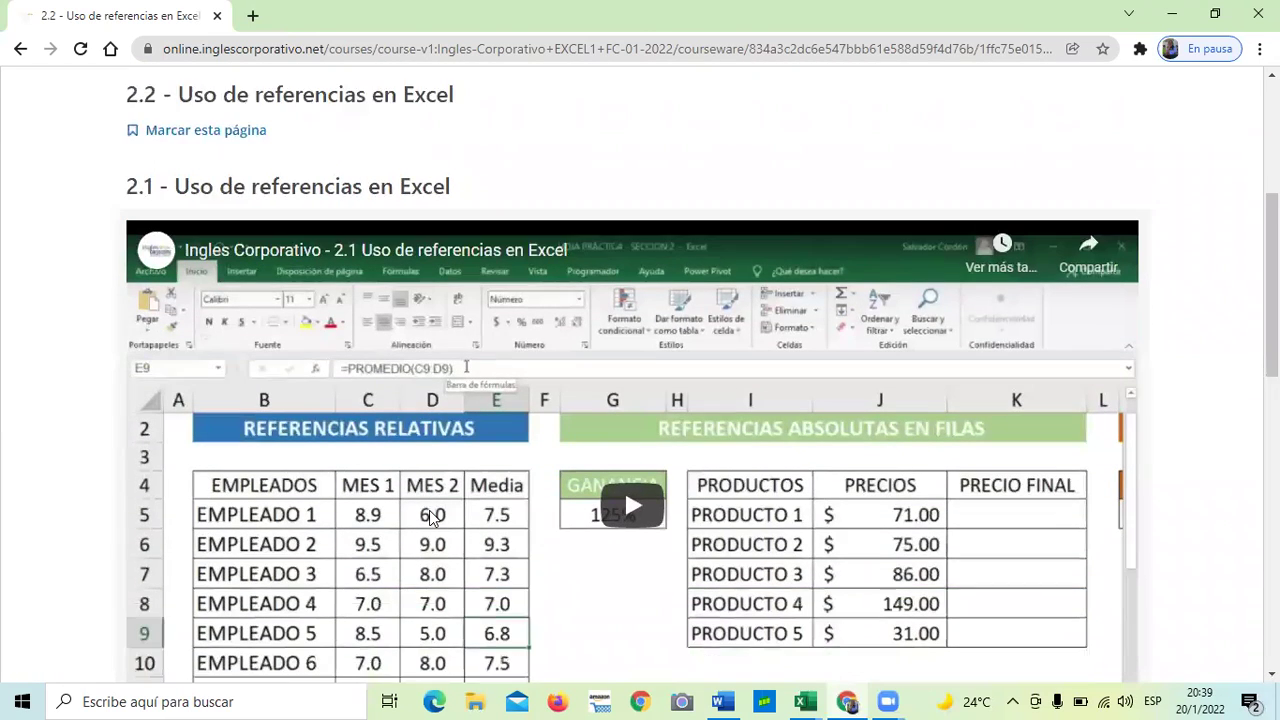
pyautogui.scroll(-1, 430, 517)
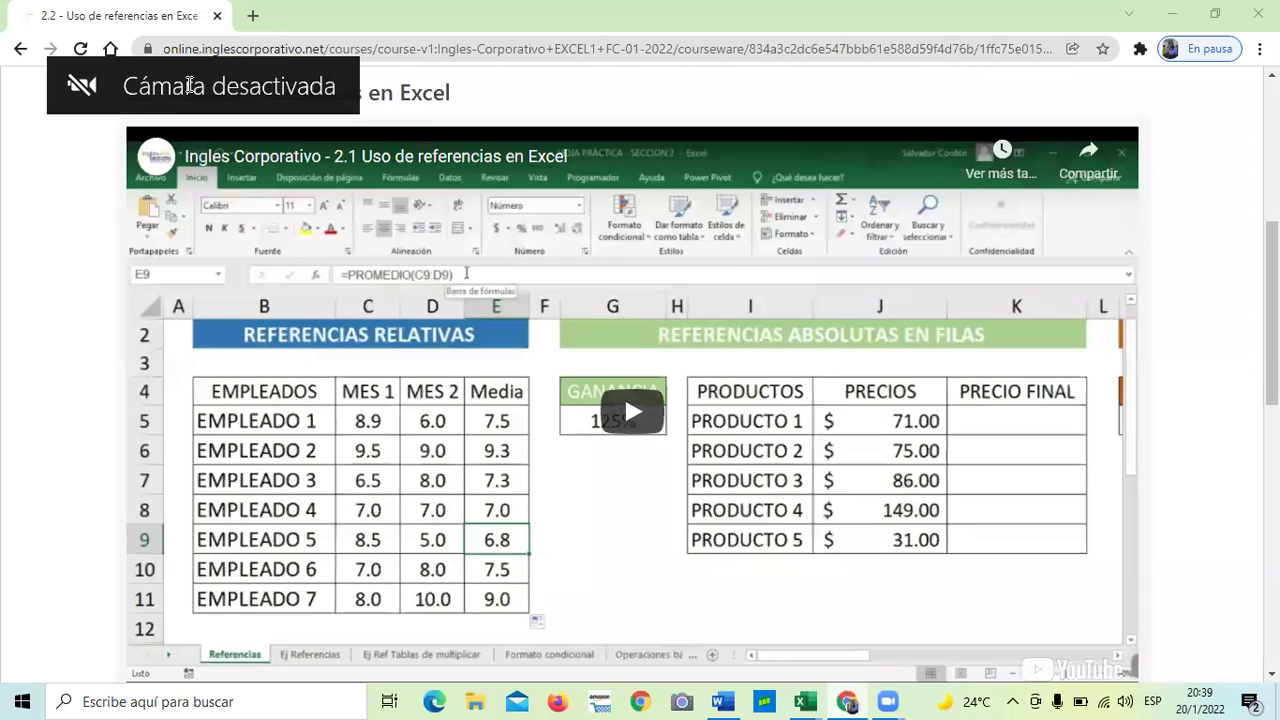
pyautogui.click(633, 411)
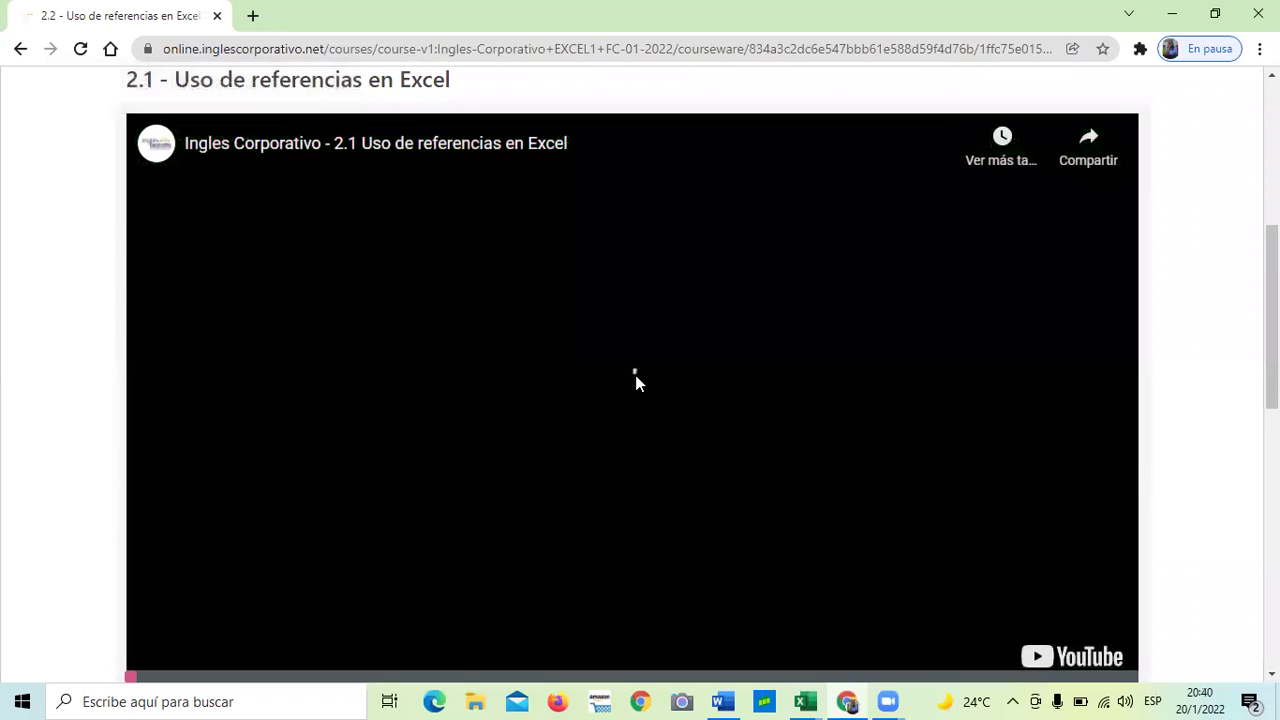
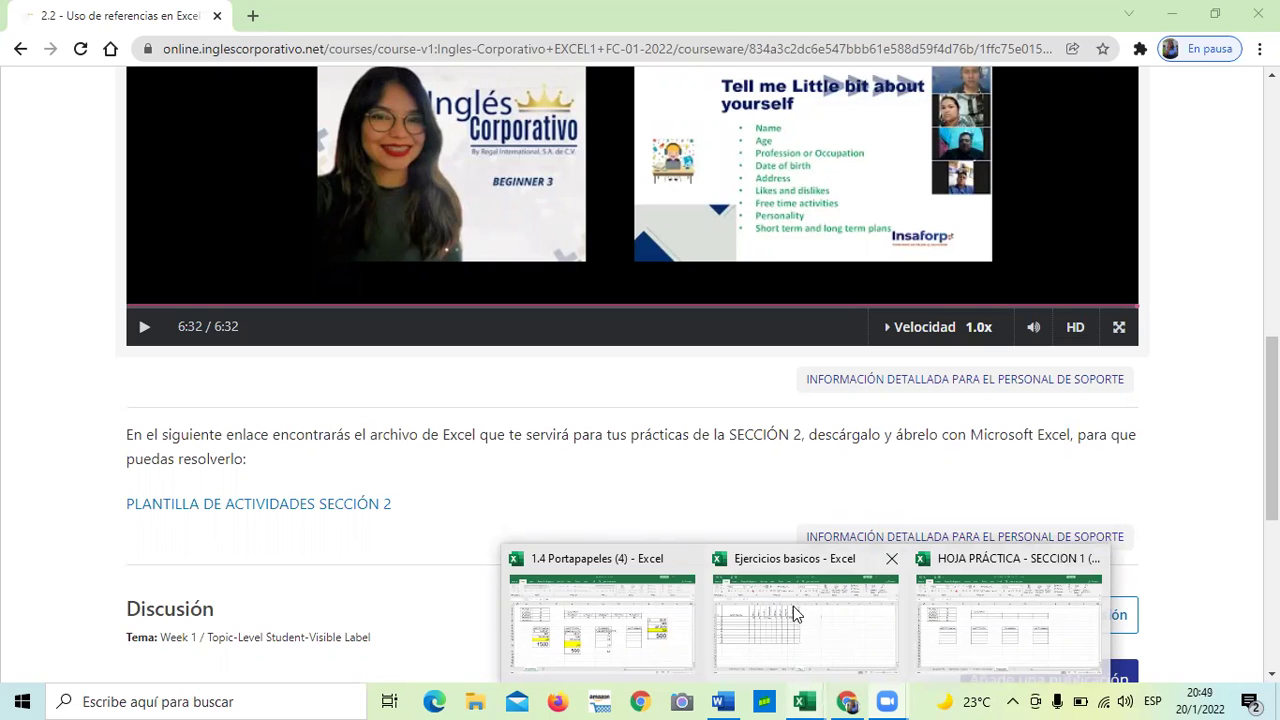
# Switch to Excel and check the 1.4 Portapapeles (4) workbook, then bring up HOJA PRÁCTICA - SECCION 1 (7)
pyautogui.click(658, 622)
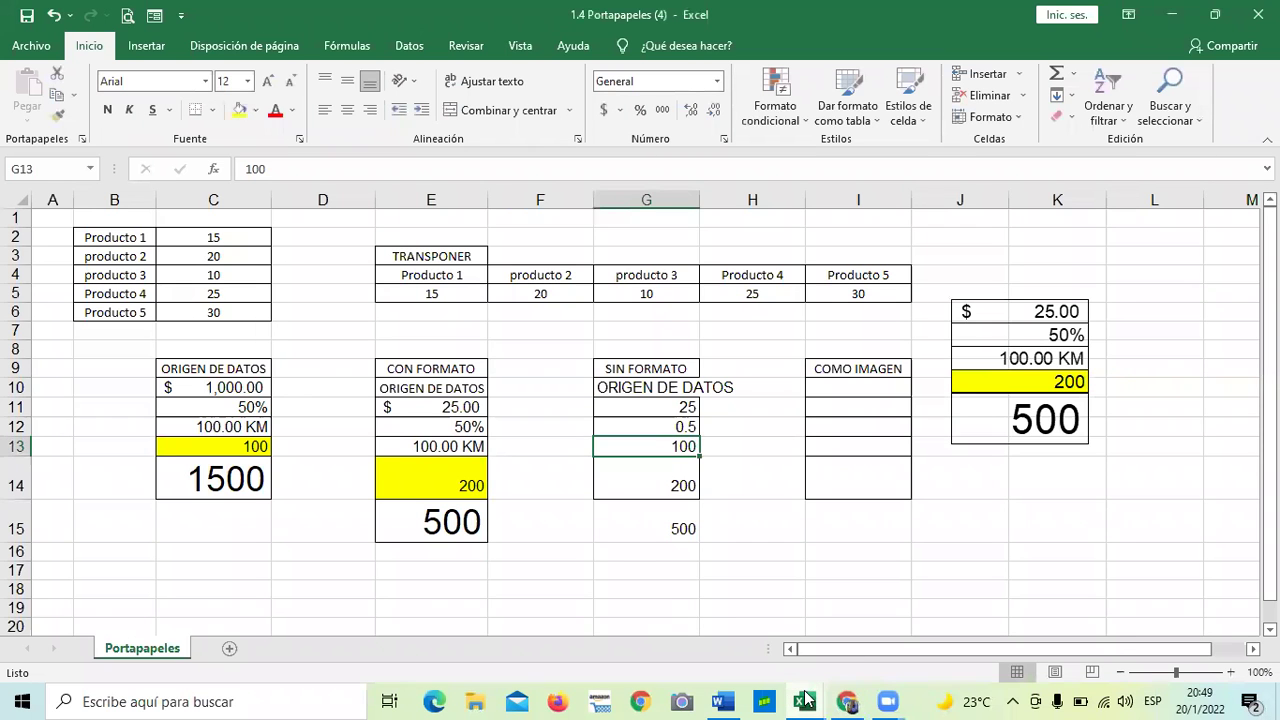
pyautogui.moveTo(805, 698)
pyautogui.click(817, 654)
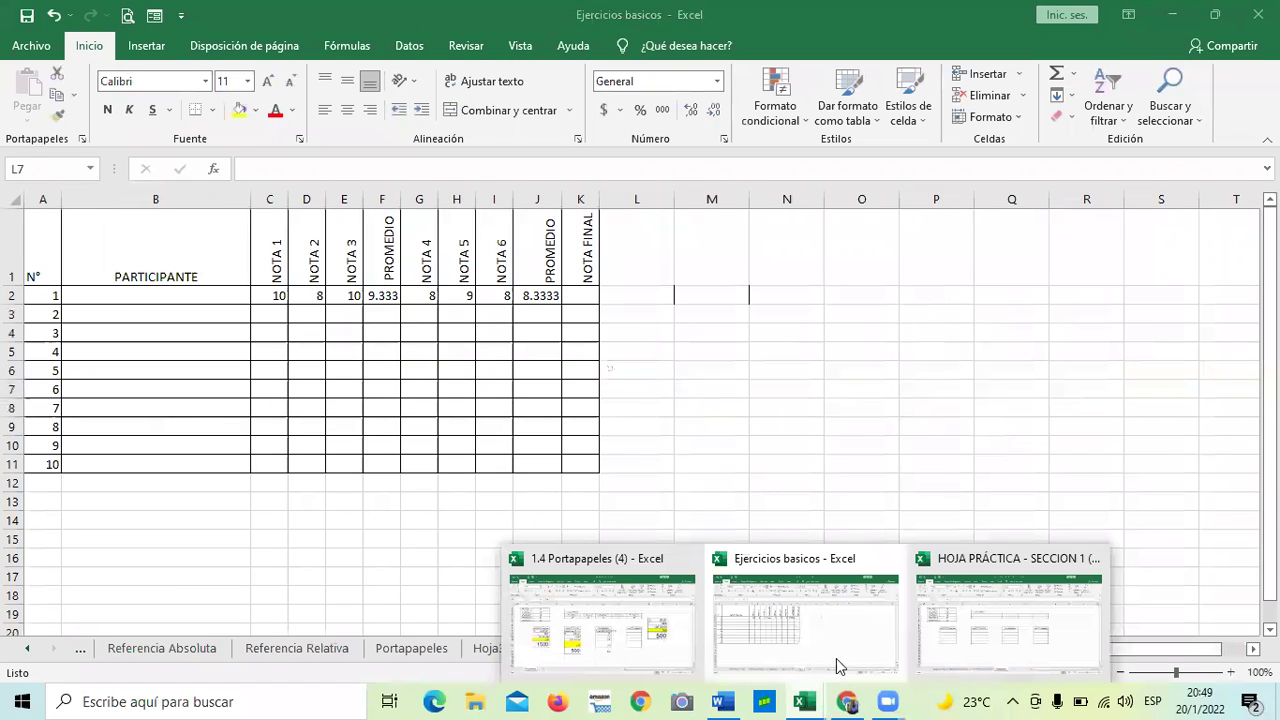
pyautogui.click(971, 628)
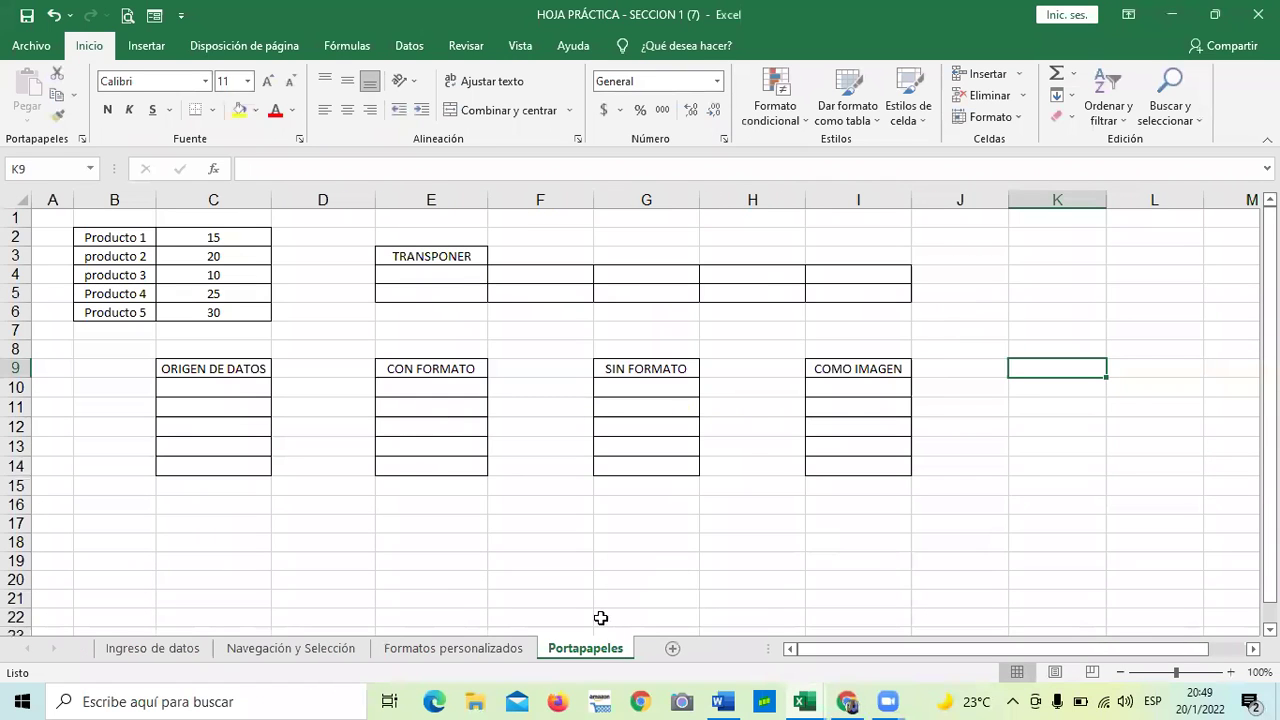
# Look through the Ingreso de datos, Navegación y Selección, Formatos personalizados and Portapapeles sheets of the practice workbook
pyautogui.click(118, 652)
pyautogui.scroll(-5, 239, 556)
pyautogui.scroll(5, 240, 555)
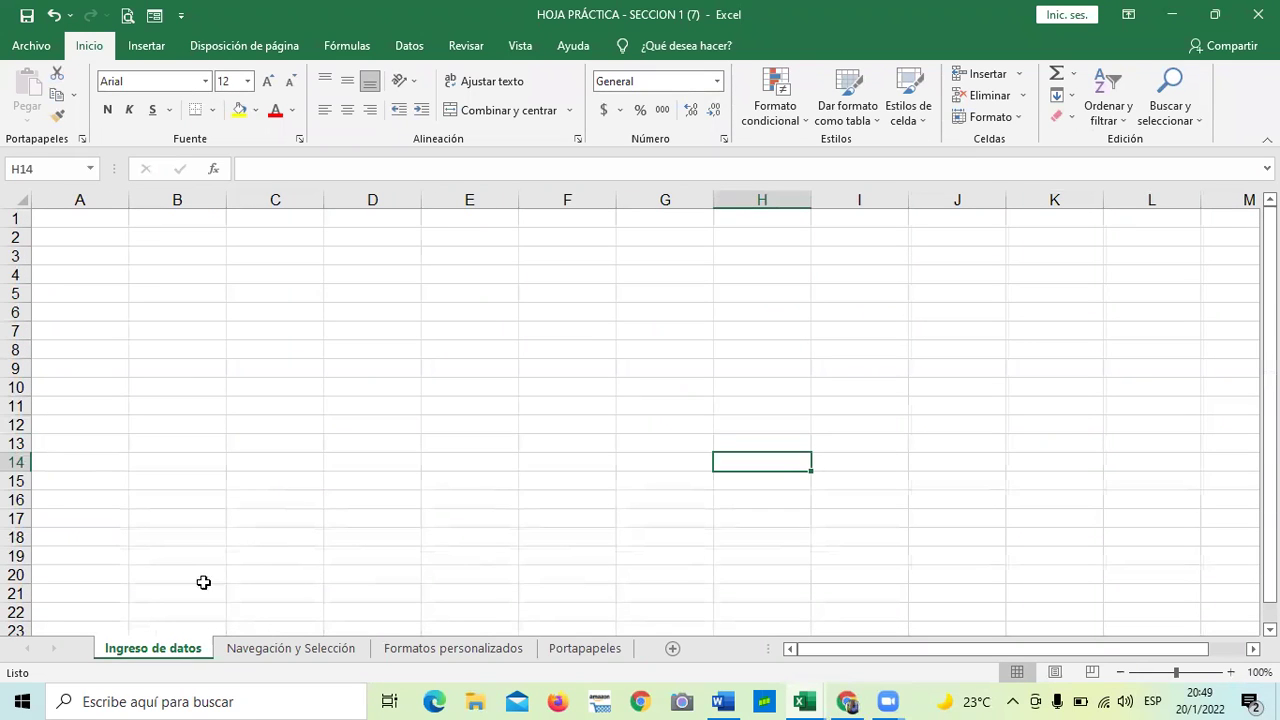
pyautogui.click(250, 648)
pyautogui.click(421, 650)
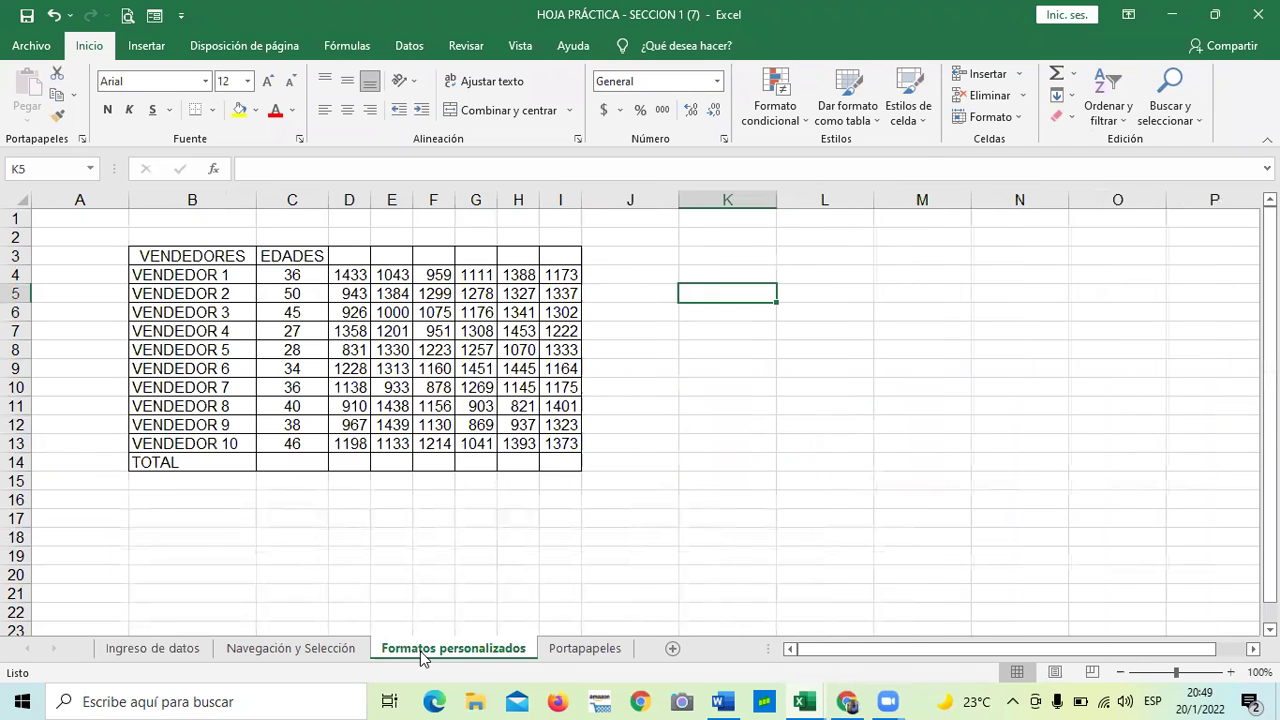
pyautogui.click(590, 649)
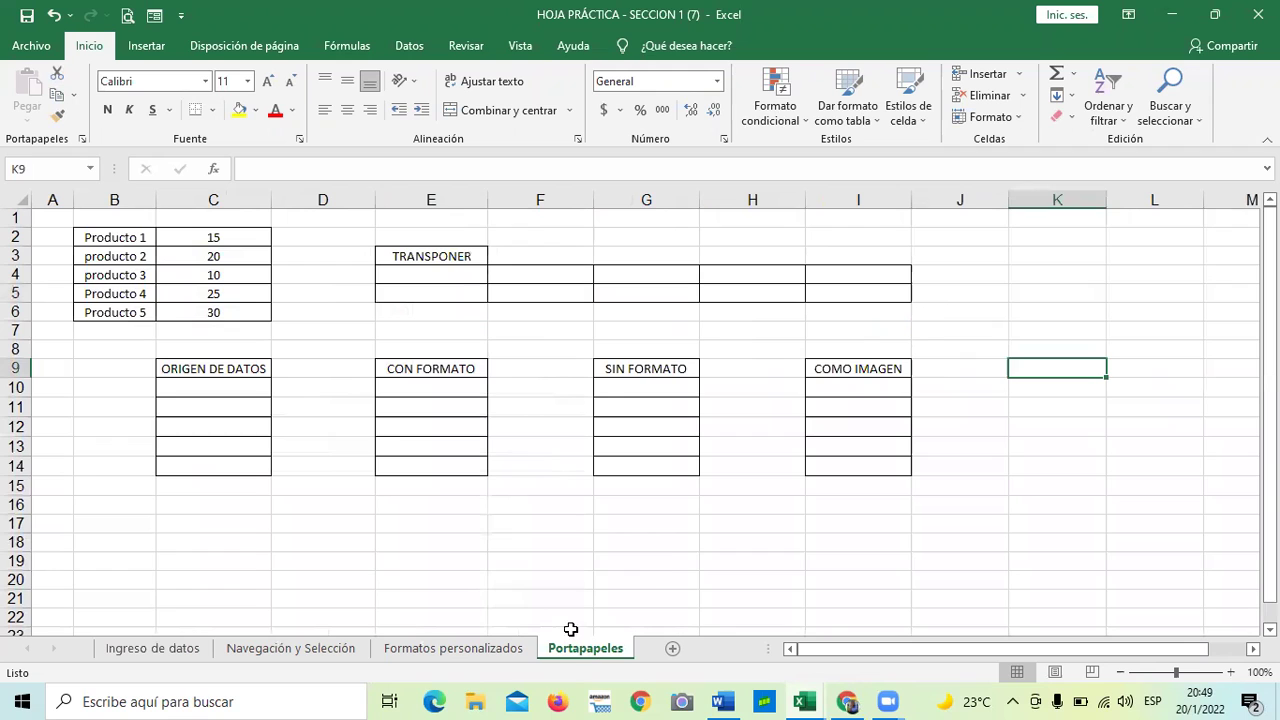
pyautogui.click(672, 558)
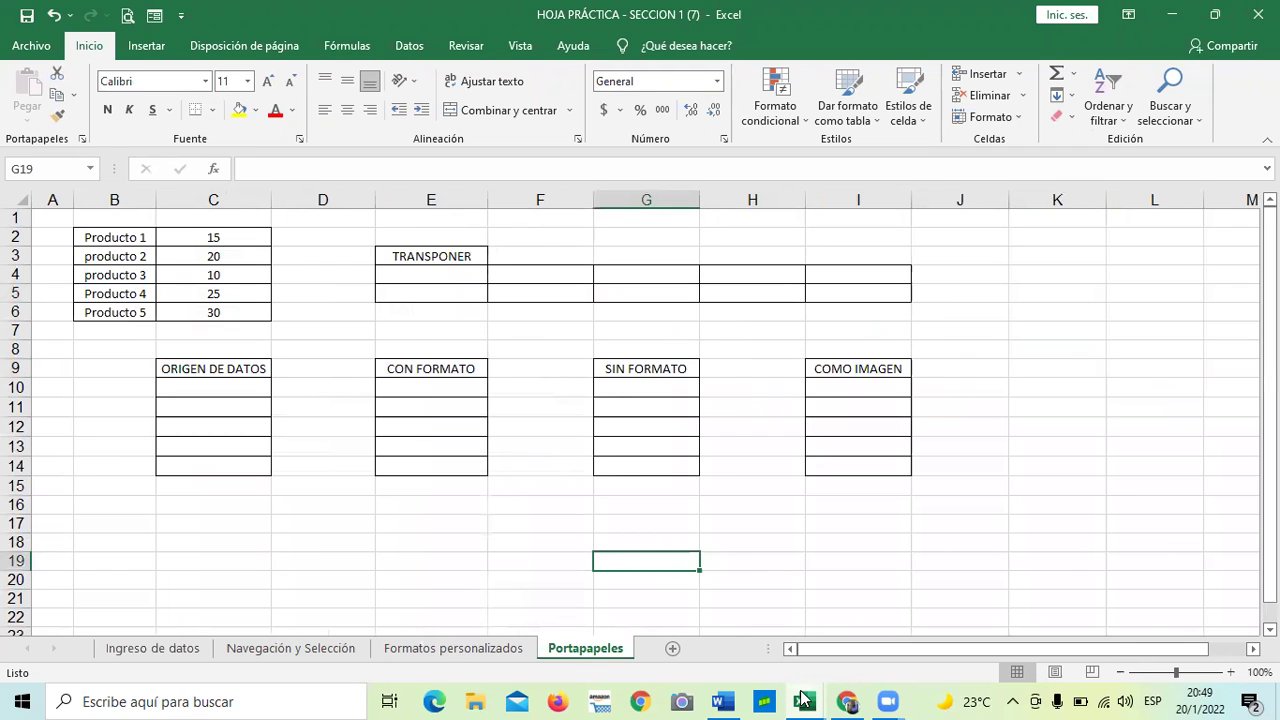
# Switch to the Ejercicios basicos workbook and open its Referencia Absoluta sheet
pyautogui.moveTo(803, 698)
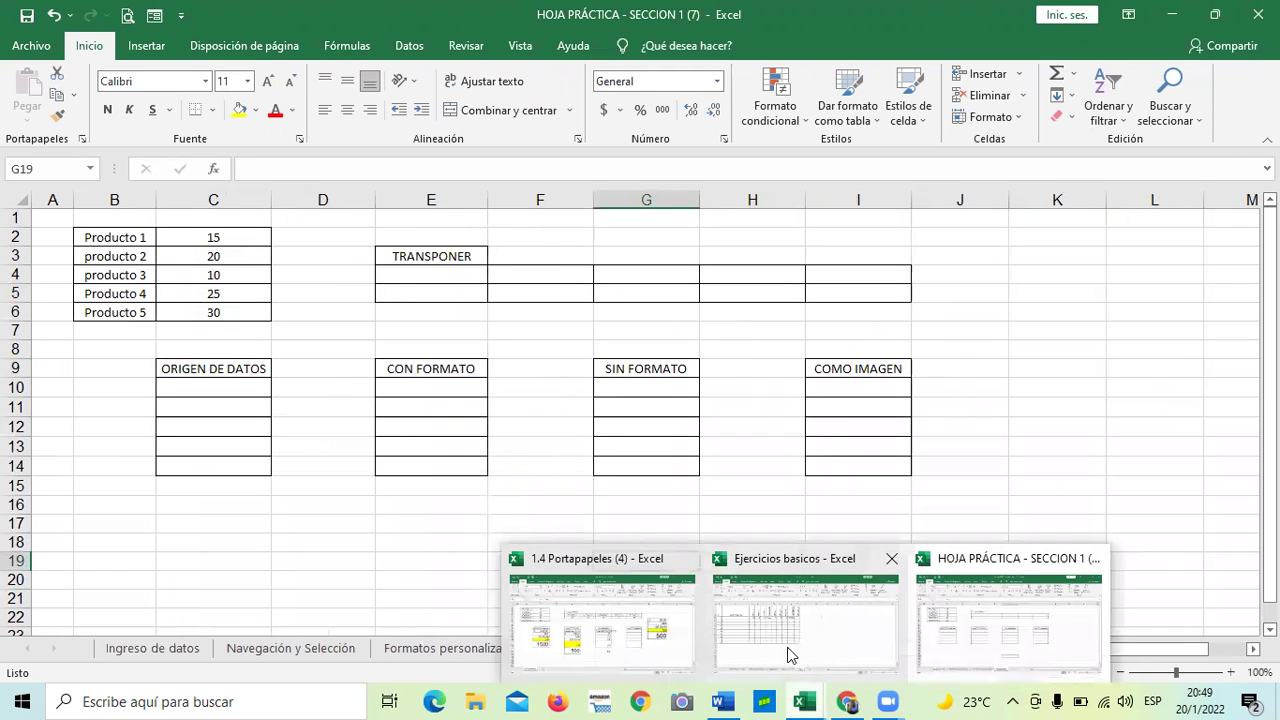
pyautogui.click(792, 652)
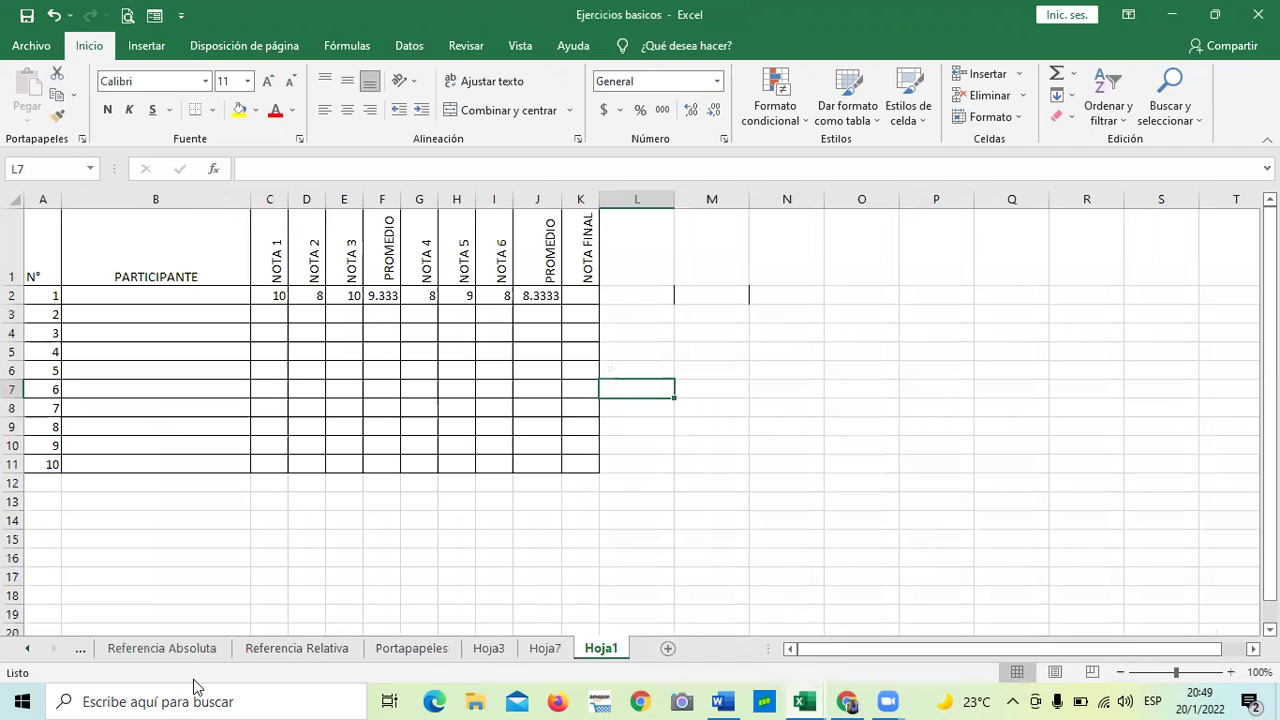
pyautogui.click(162, 648)
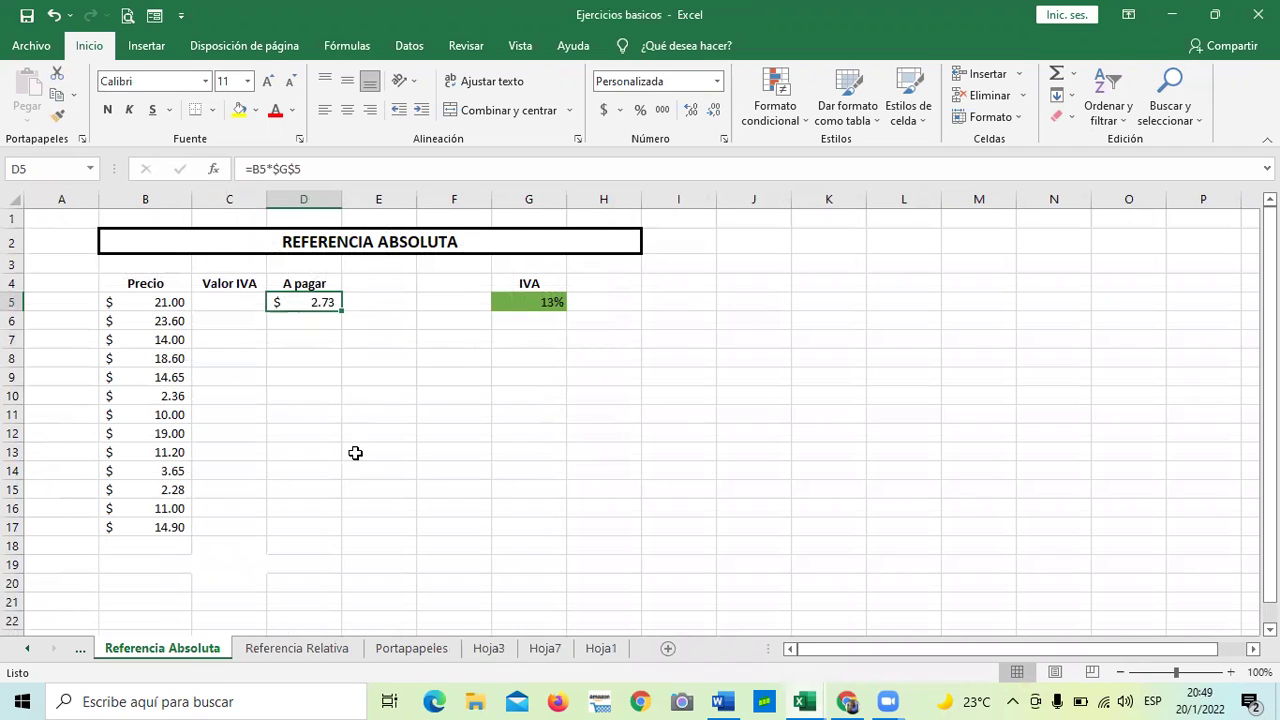
# Apply all borders to the Precio, Valor IVA and A pagar table, B4:D17, on the Referencia Absoluta sheet
pyautogui.moveTo(115, 283); pyautogui.dragTo(517, 531)
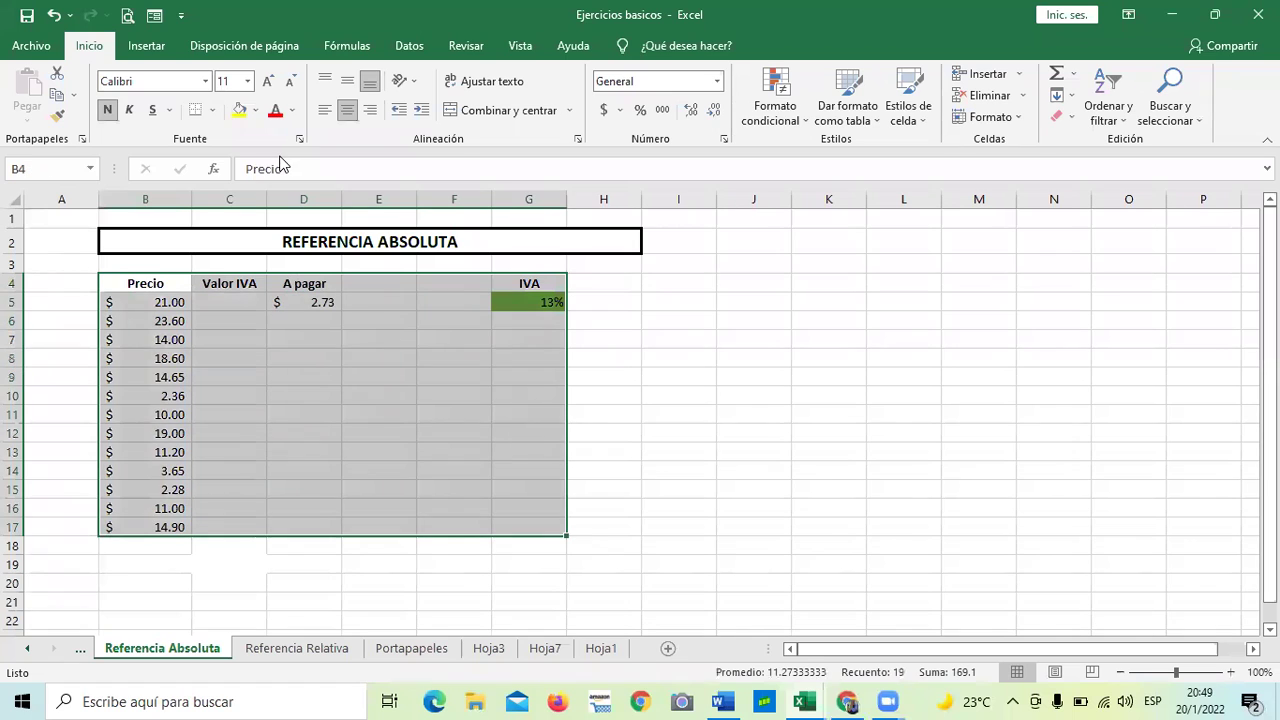
pyautogui.click(396, 415)
pyautogui.moveTo(150, 284); pyautogui.dragTo(335, 534)
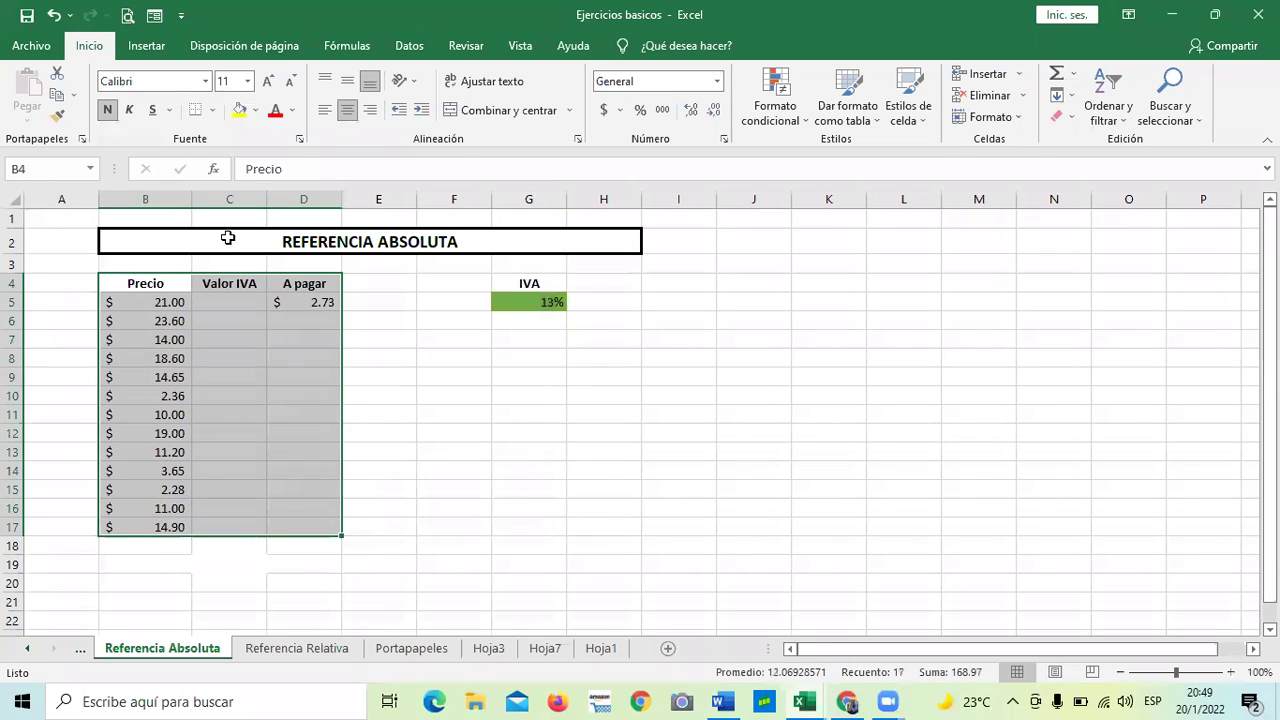
pyautogui.click(212, 112)
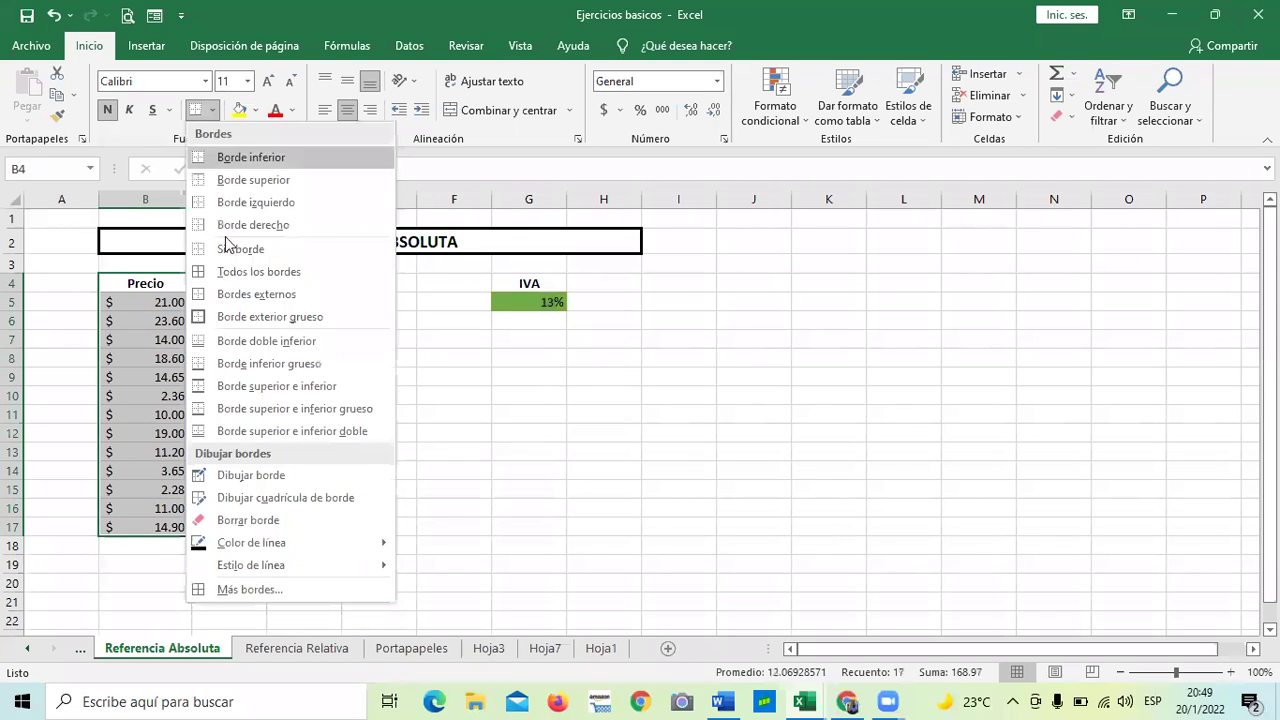
pyautogui.click(237, 267)
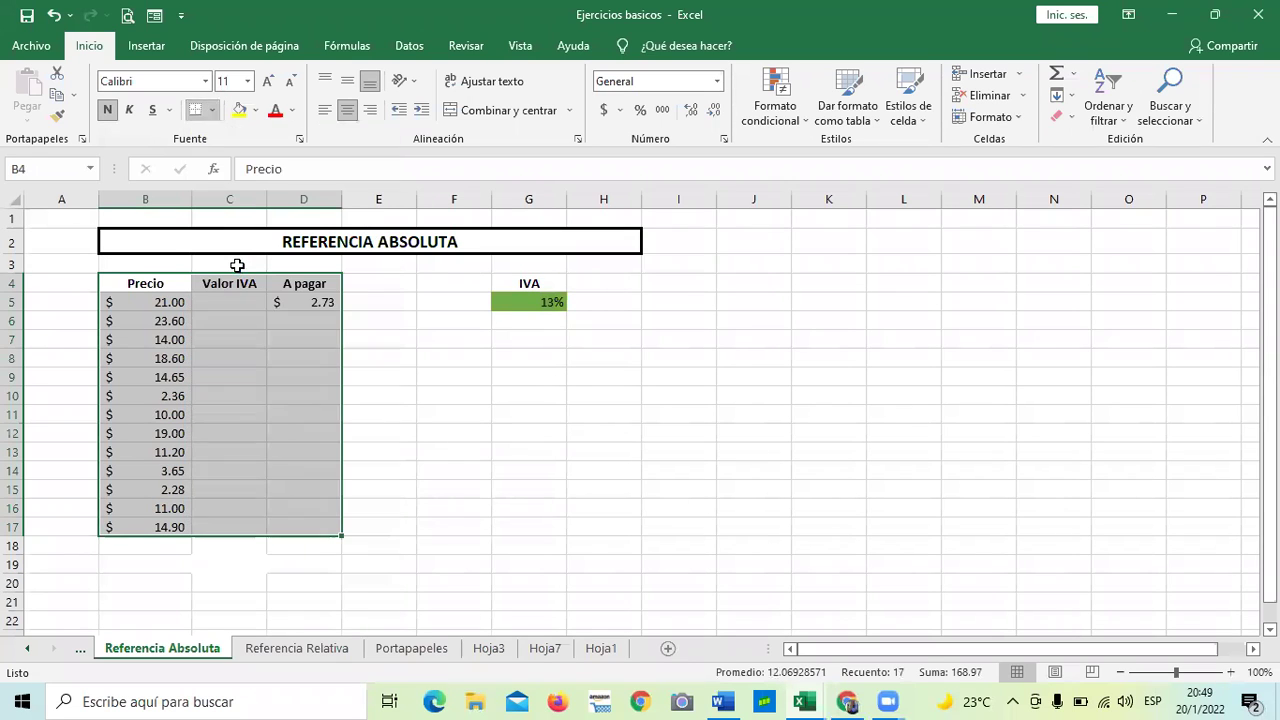
pyautogui.click(569, 523)
# Apply all borders to the range B5:H20 on the Referencia Relativa sheet
pyautogui.click(295, 652)
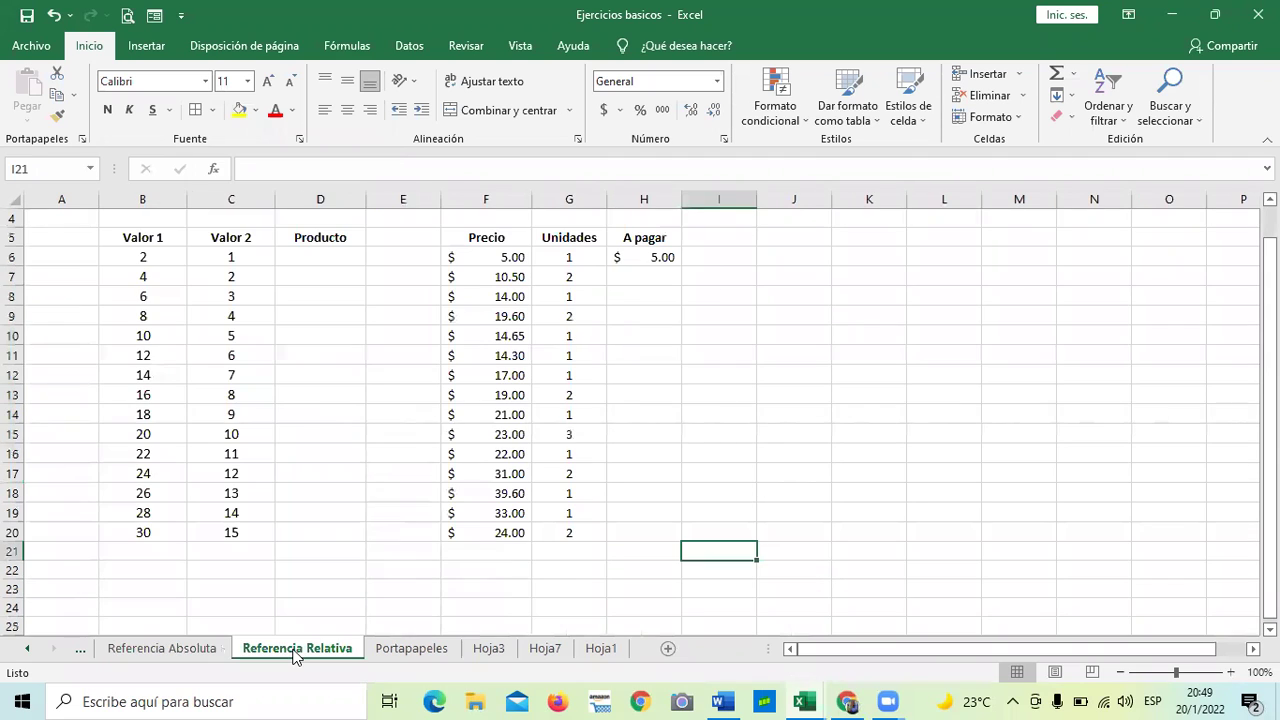
pyautogui.moveTo(162, 241); pyautogui.dragTo(634, 531)
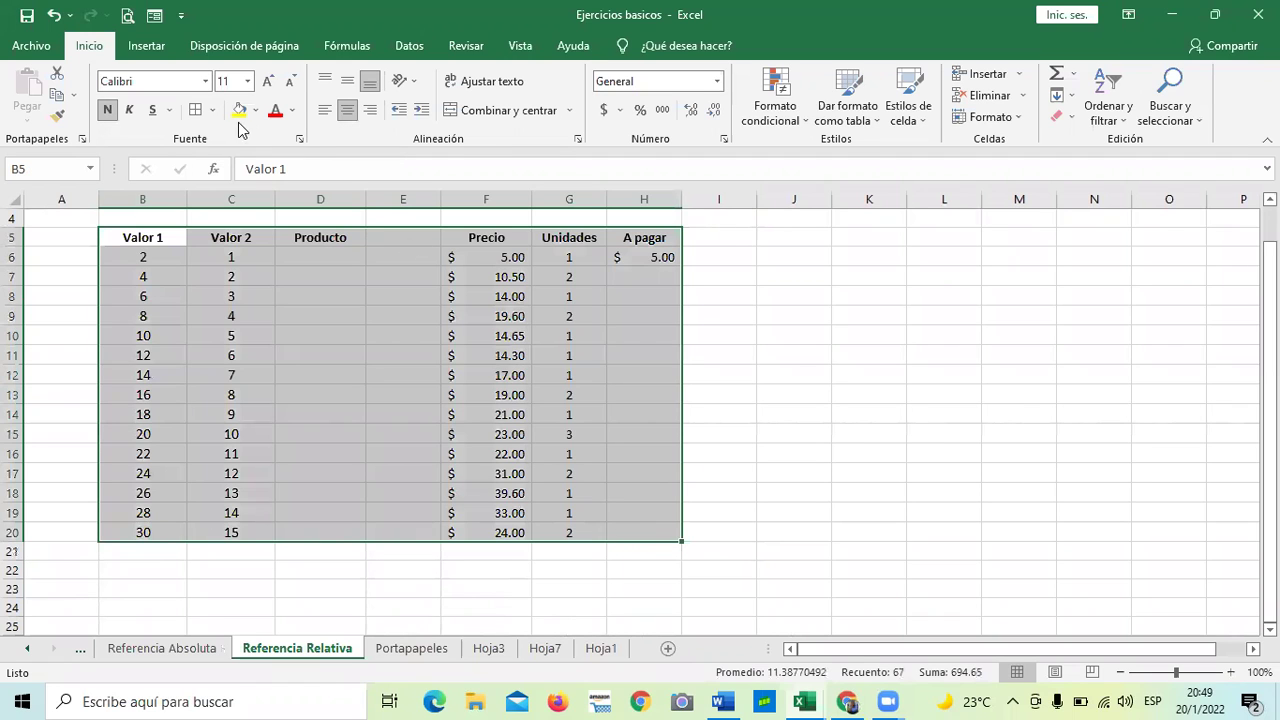
pyautogui.click(200, 118)
pyautogui.scroll(1, 510, 350)
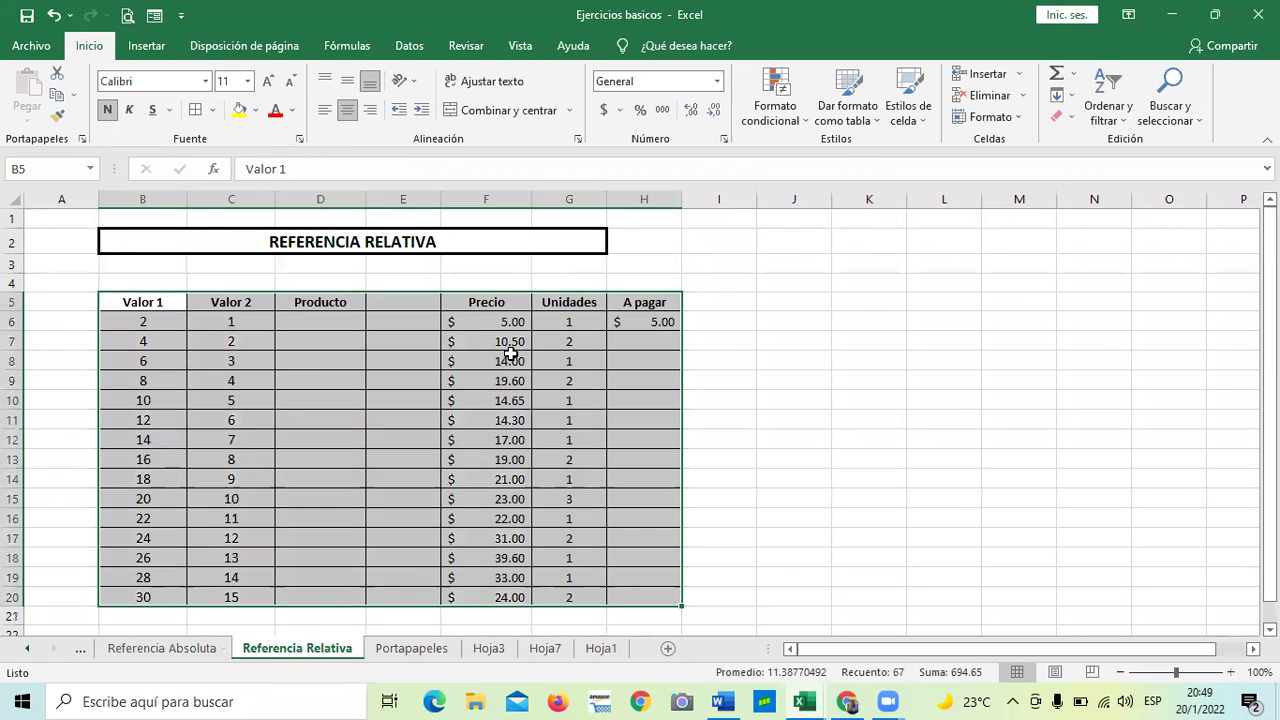
pyautogui.click(765, 378)
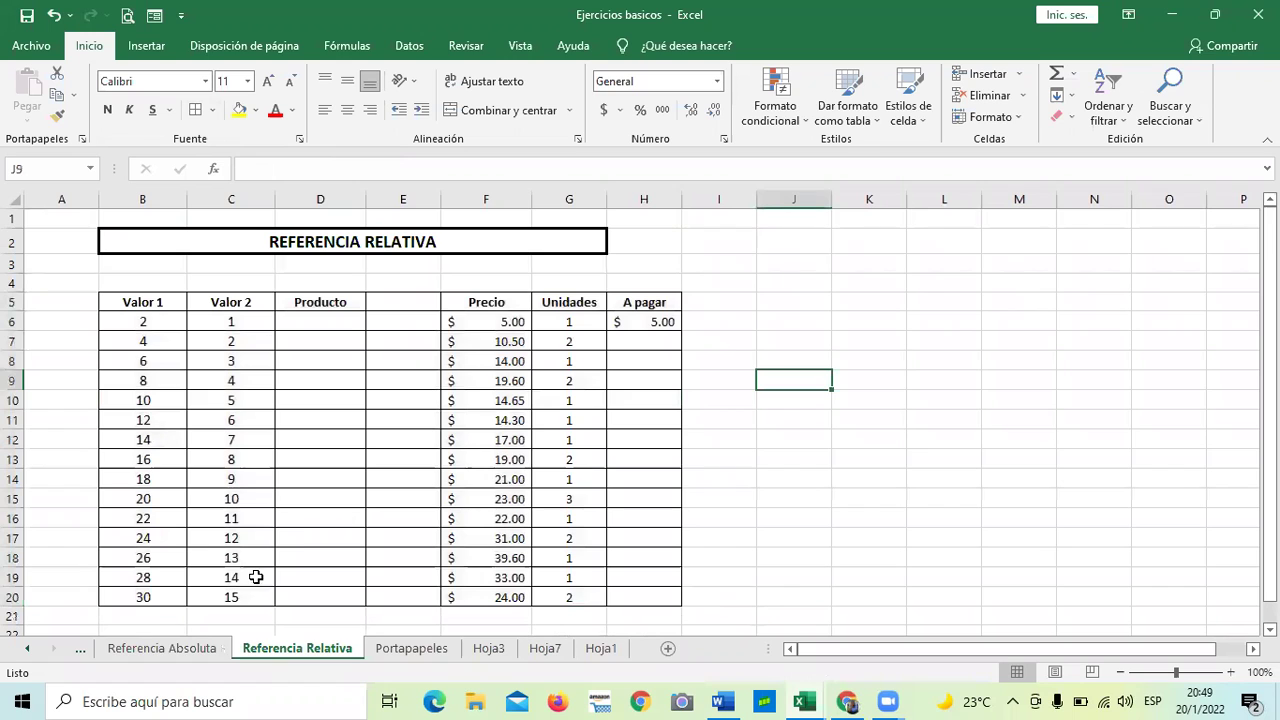
# Check the Referencia Absoluta sheet once more and return to the Referencia Relativa table
pyautogui.click(27, 648)
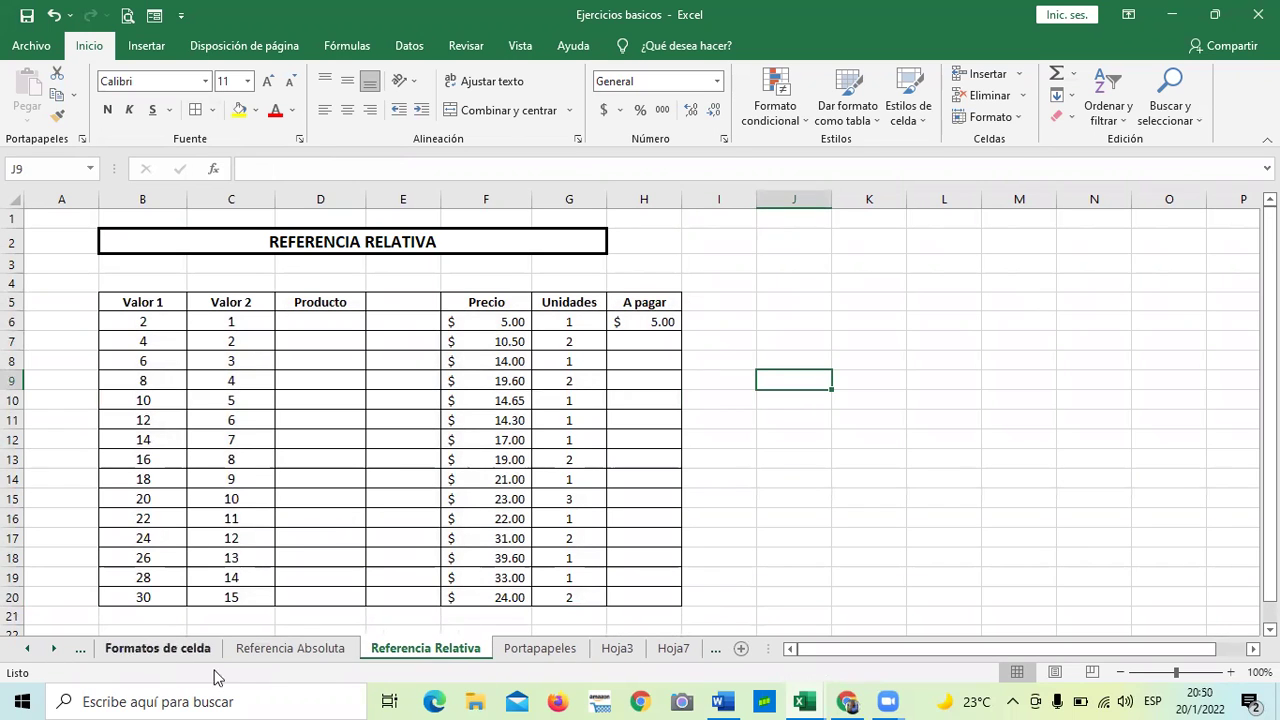
pyautogui.click(298, 651)
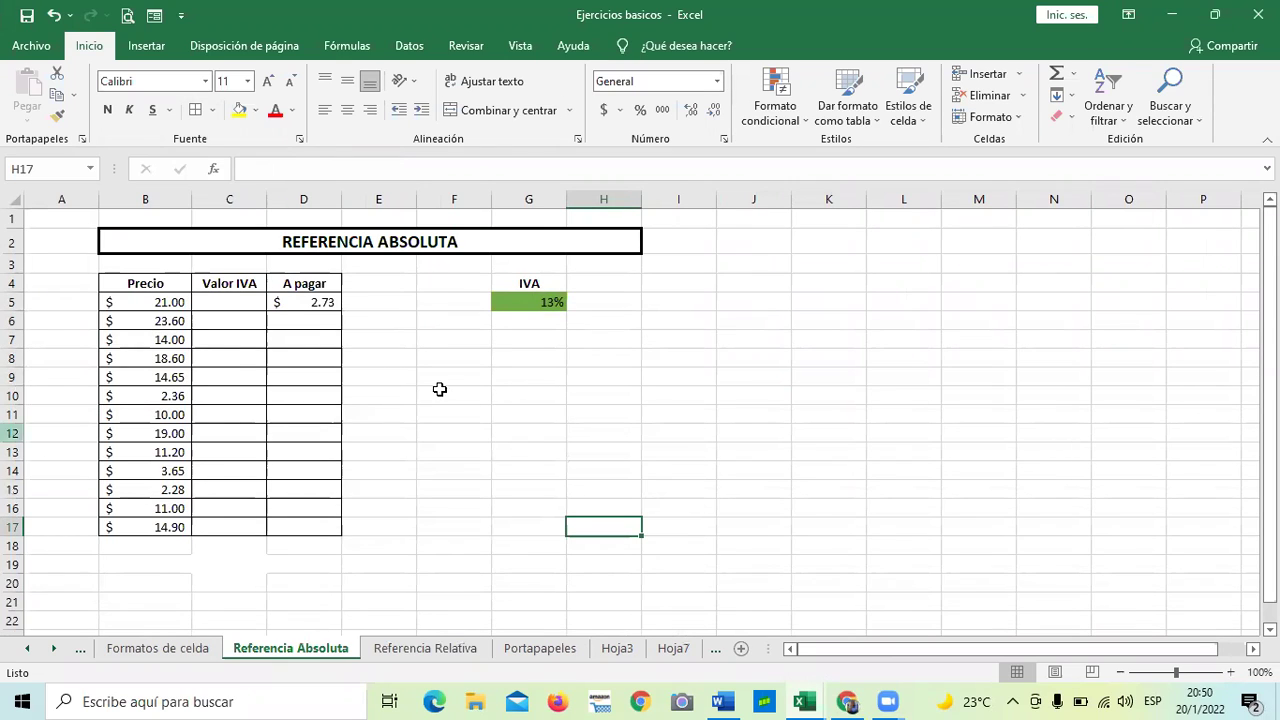
pyautogui.click(428, 380)
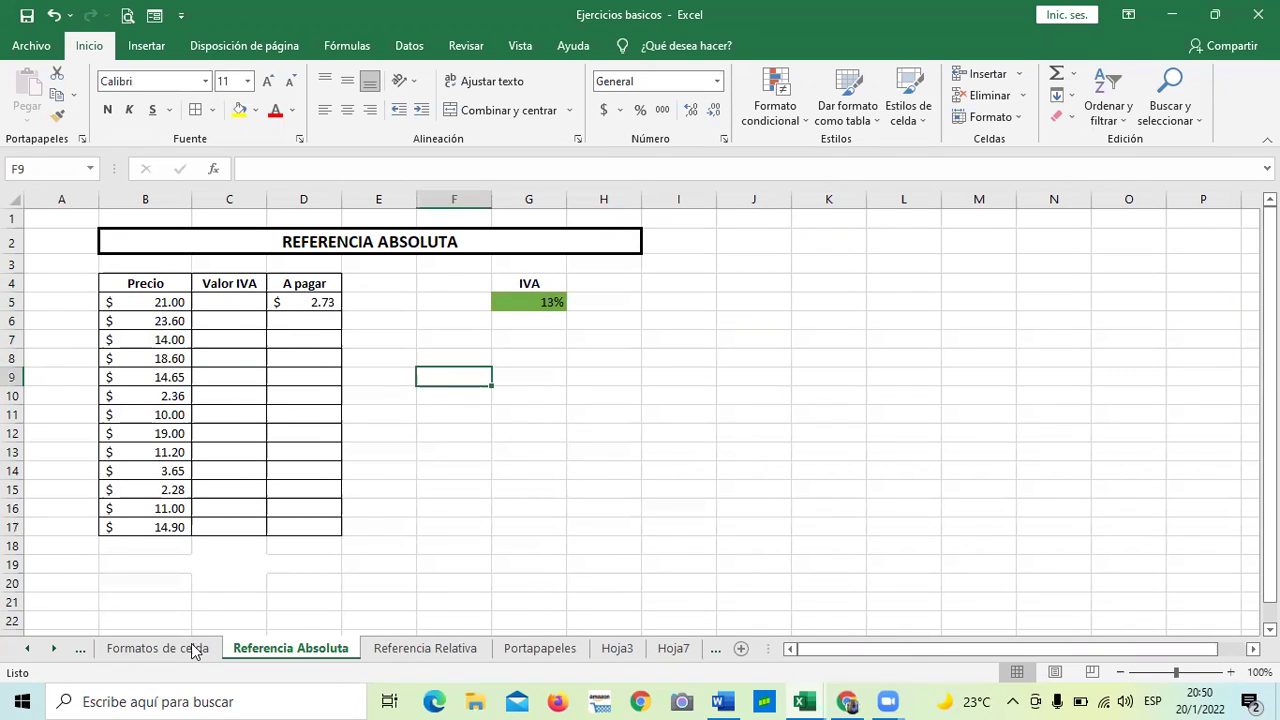
pyautogui.click(392, 652)
pyautogui.scroll(-1, 790, 364)
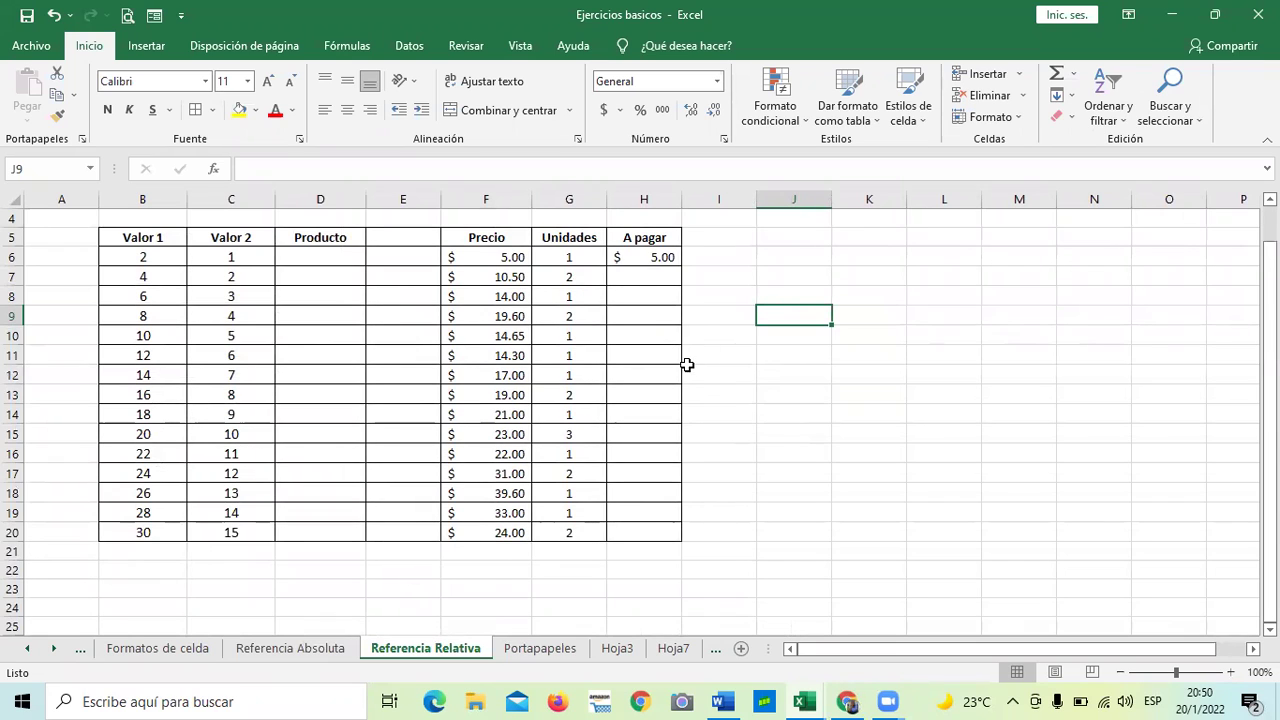
pyautogui.click(740, 410)
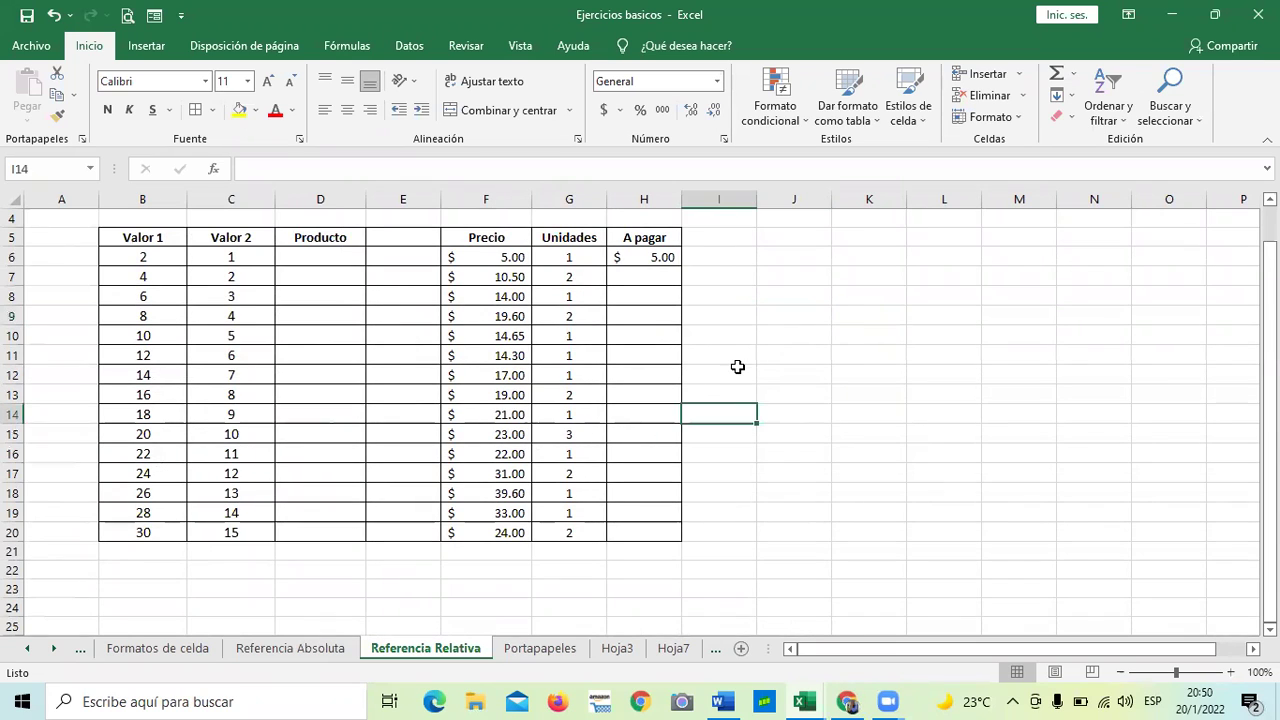
# Examine the first data row's Precio, Unidades, Valor 1 and Valor 2 cells and the A pagar formula in H6
pyautogui.click(637, 276)
pyautogui.click(526, 257)
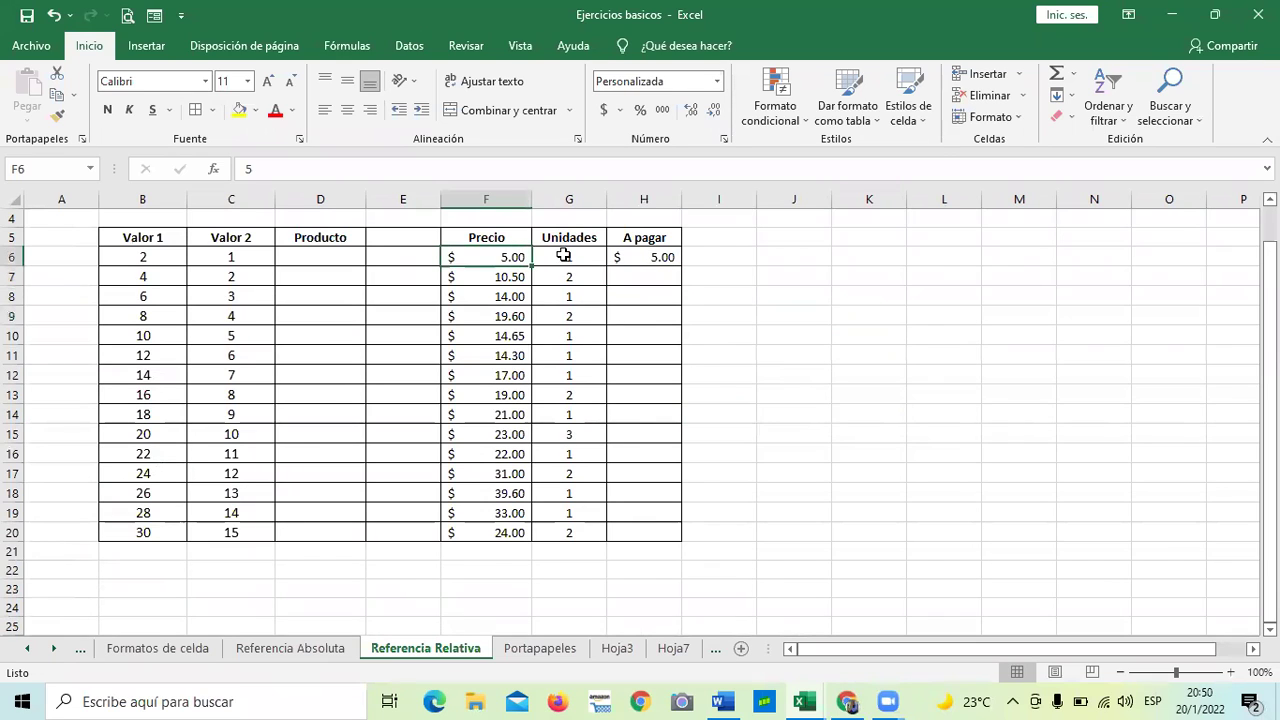
pyautogui.click(564, 255)
pyautogui.click(646, 257)
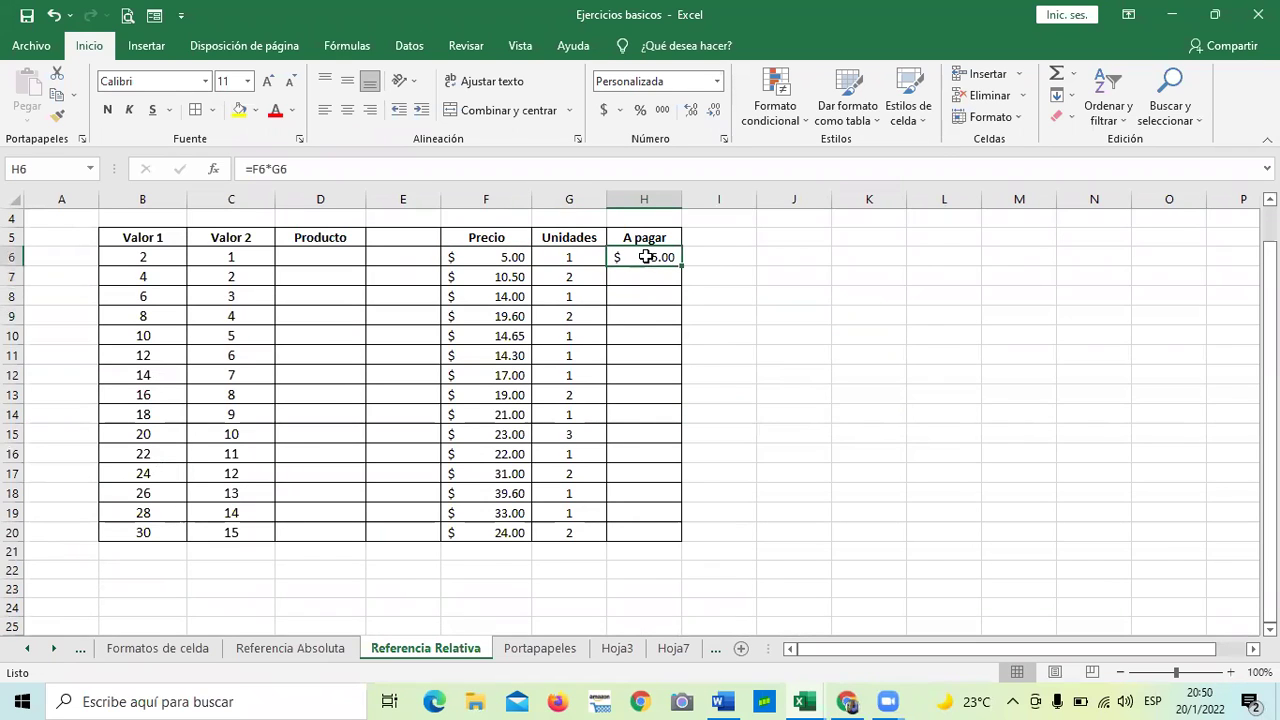
pyautogui.click(500, 257)
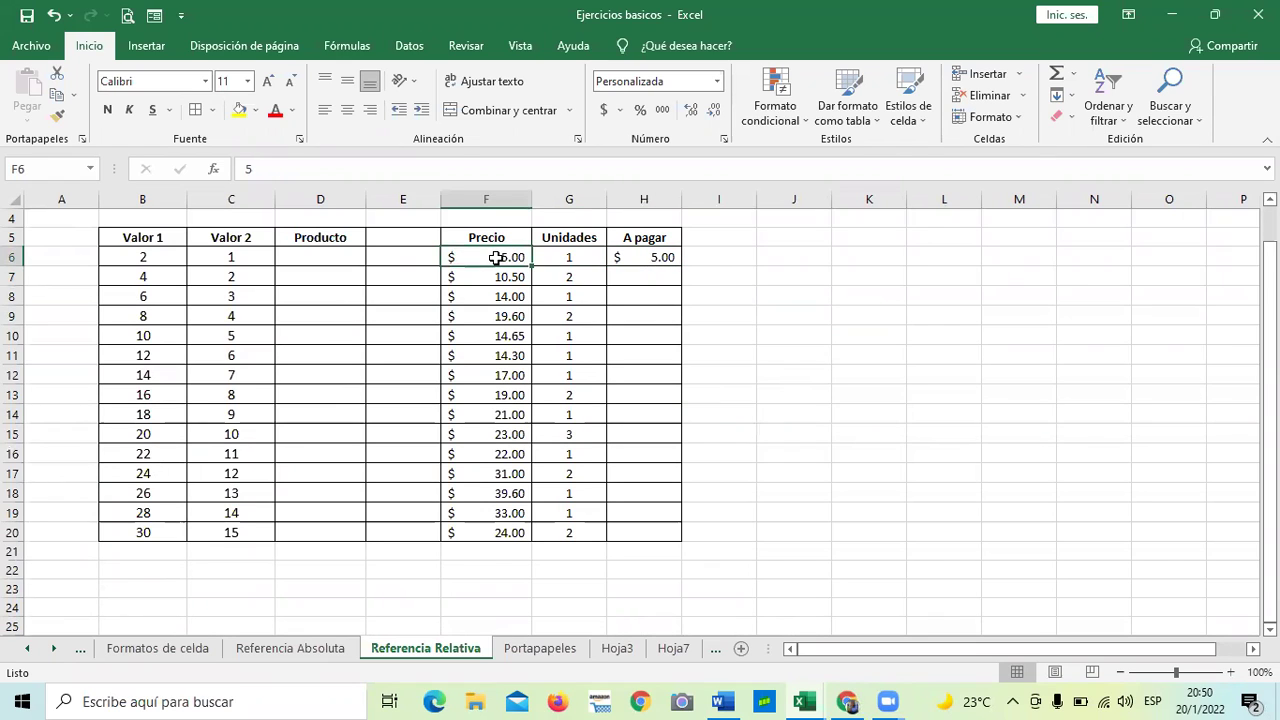
pyautogui.click(155, 257)
pyautogui.click(222, 257)
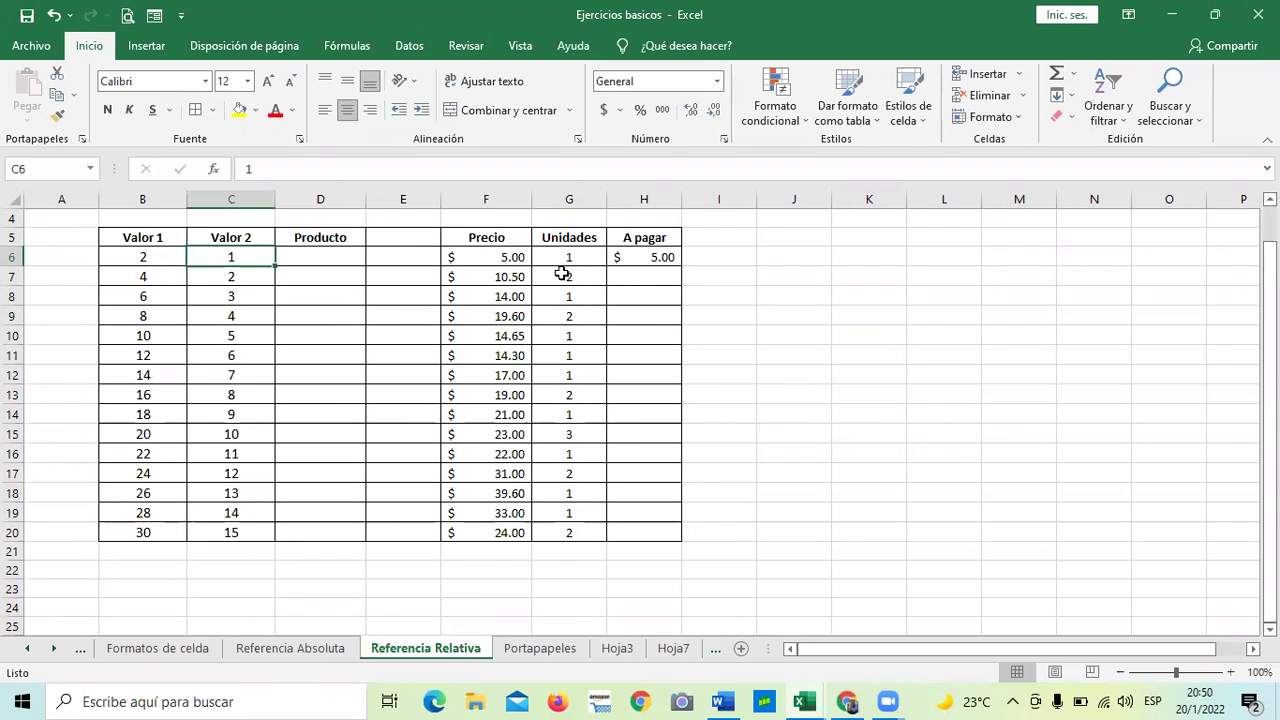
pyautogui.click(633, 256)
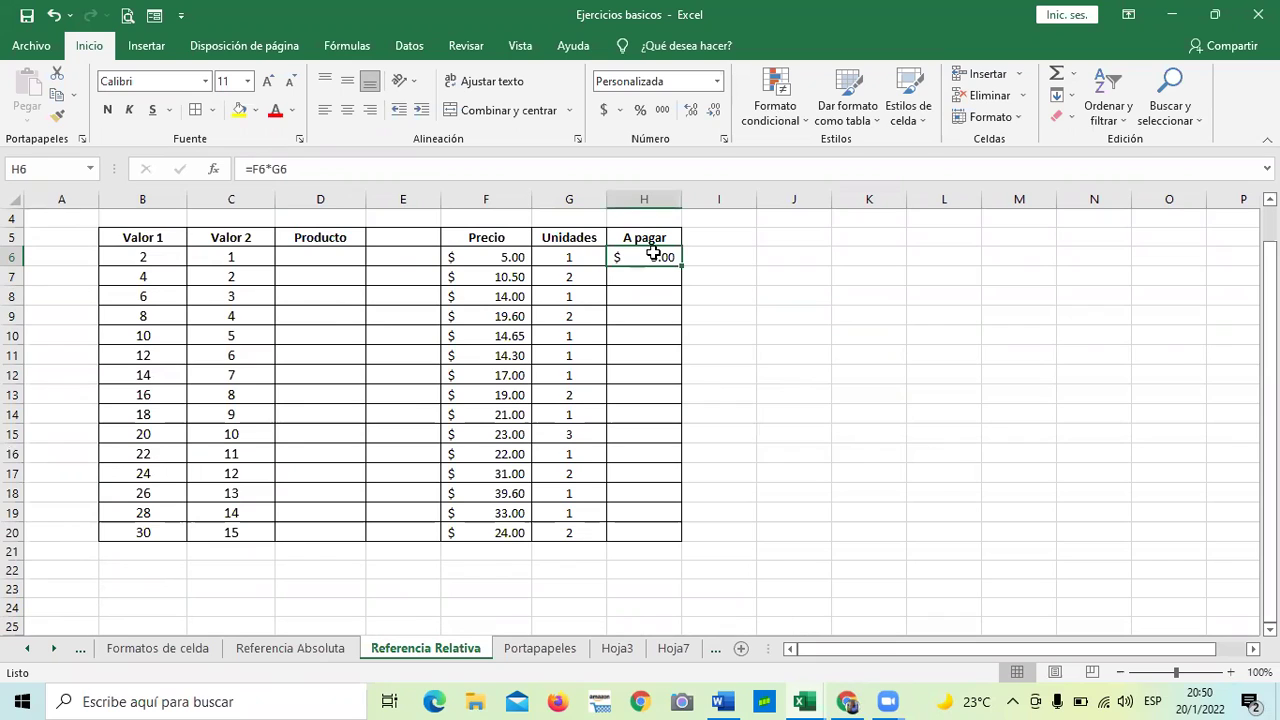
# Clear the existing formula from the first A pagar cell, H6
pyautogui.doubleClick(651, 254)
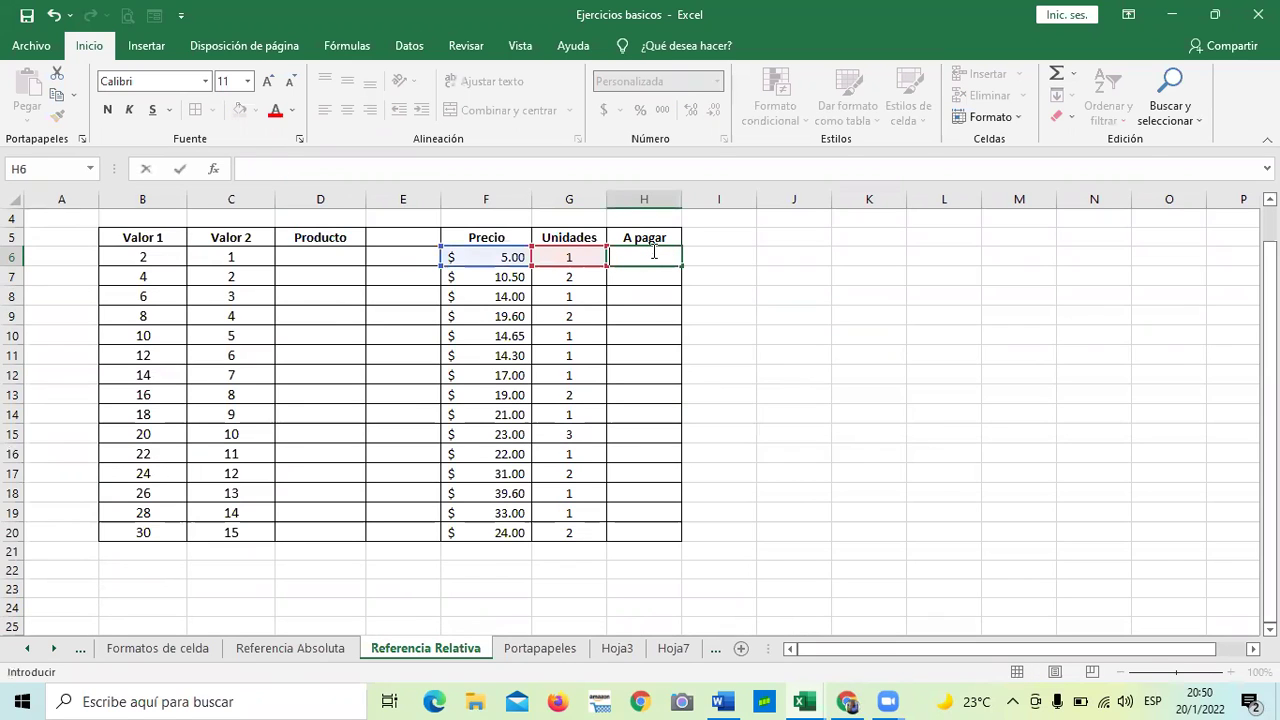
pyautogui.press('Escape')
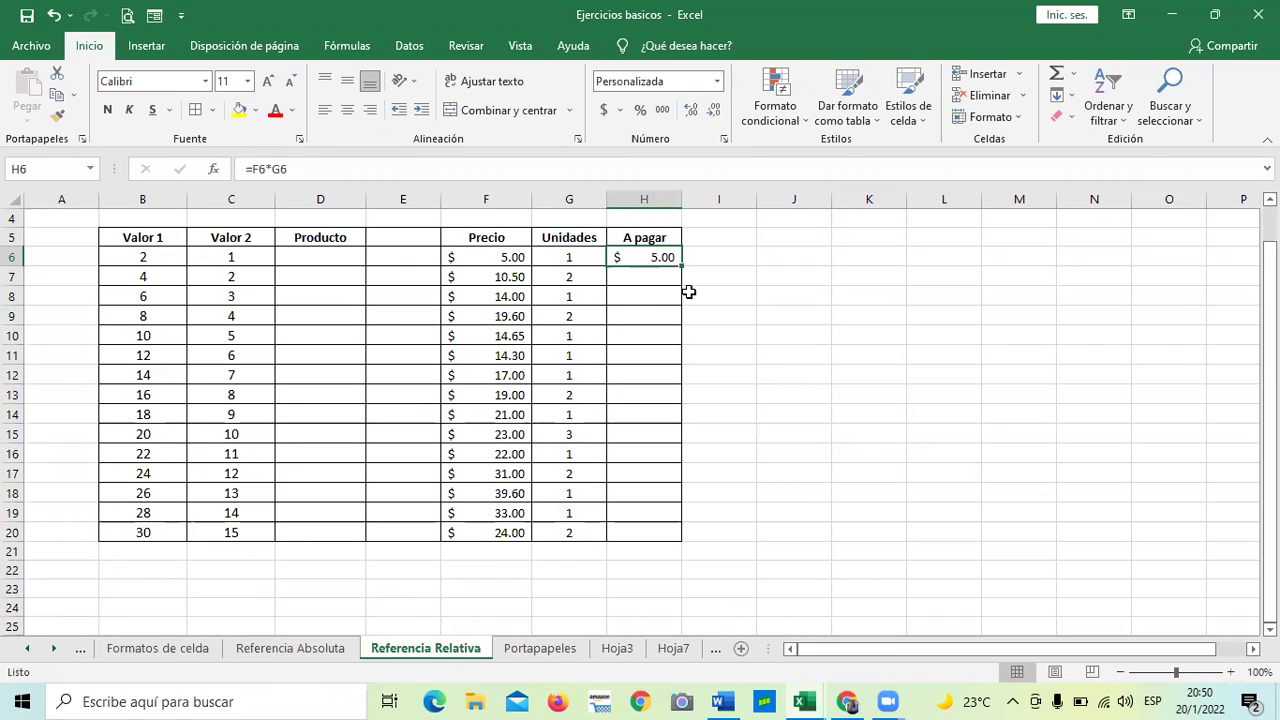
pyautogui.press('Delete')
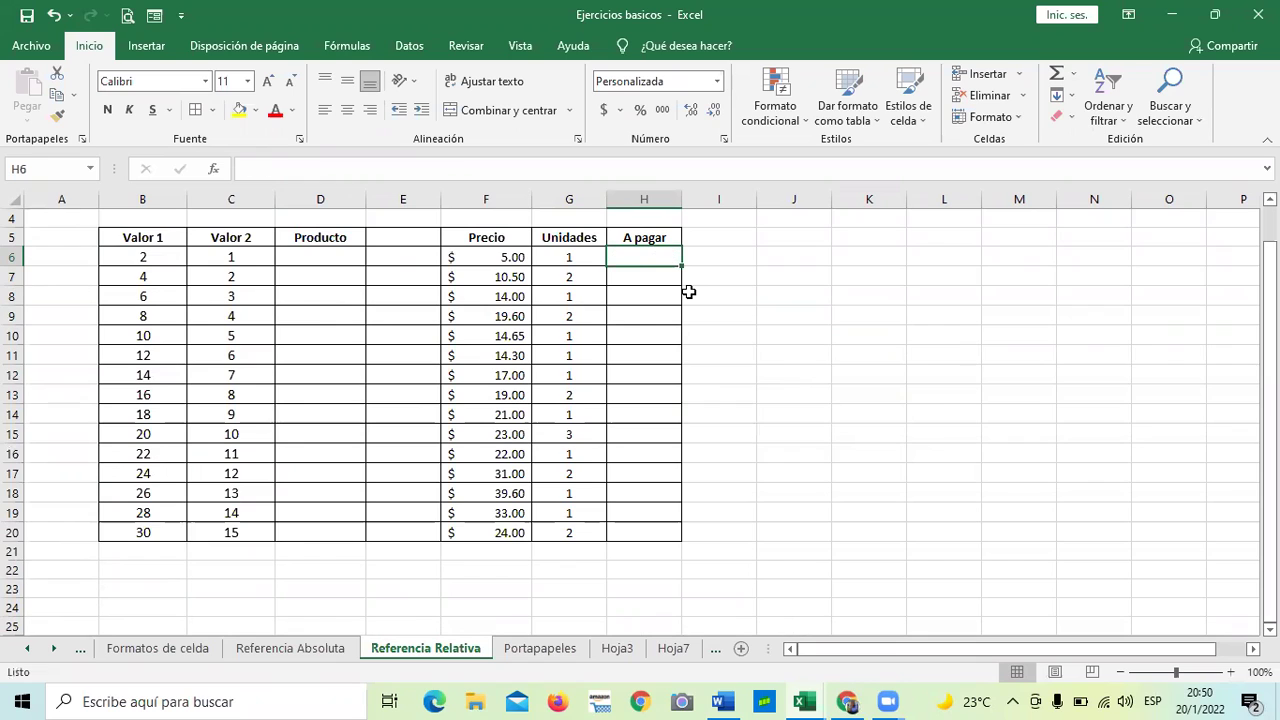
pyautogui.click(772, 368)
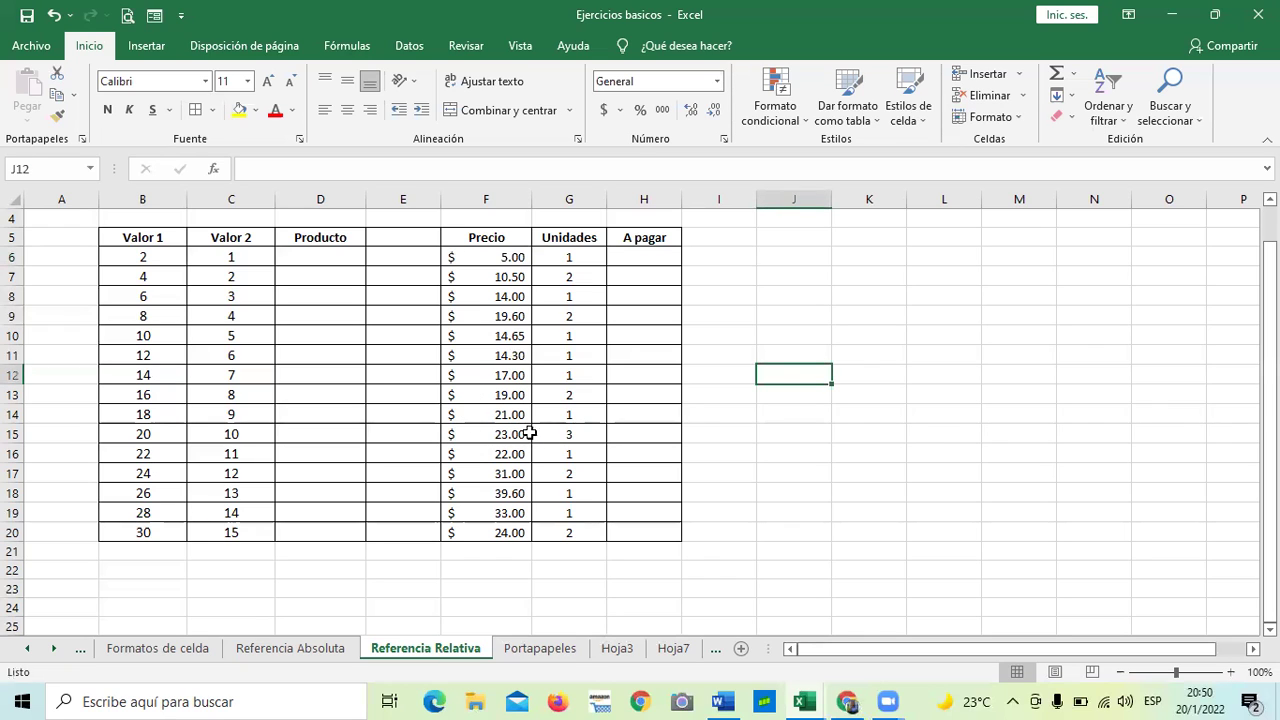
# Enter the formula =F6*G6 in cell H6 to multiply Precio by Unidades
pyautogui.click(625, 255)
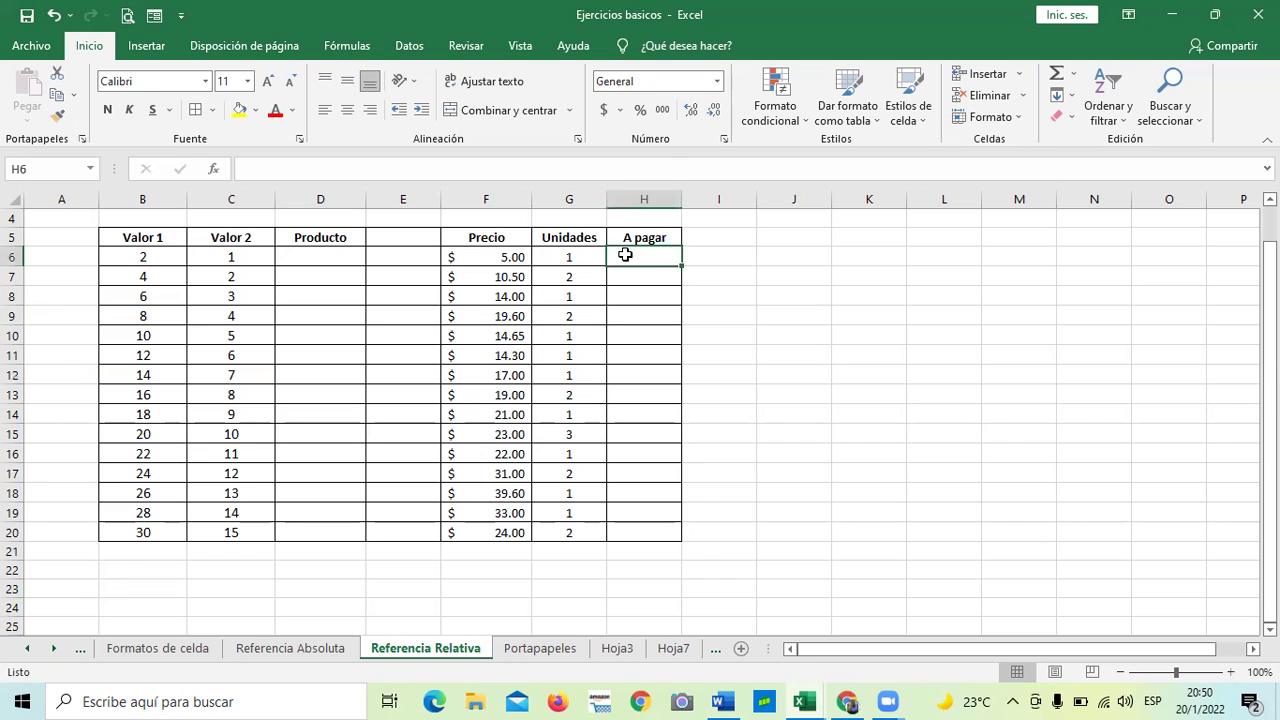
pyautogui.write('=')
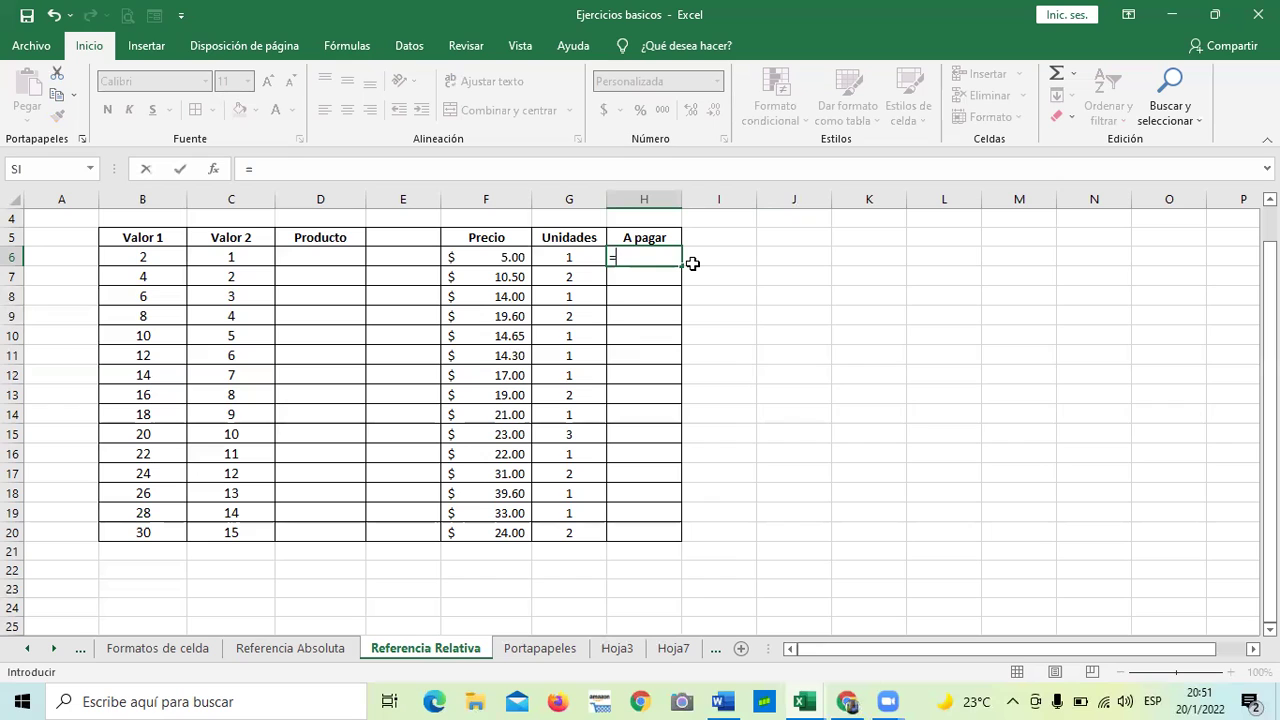
pyautogui.click(506, 259)
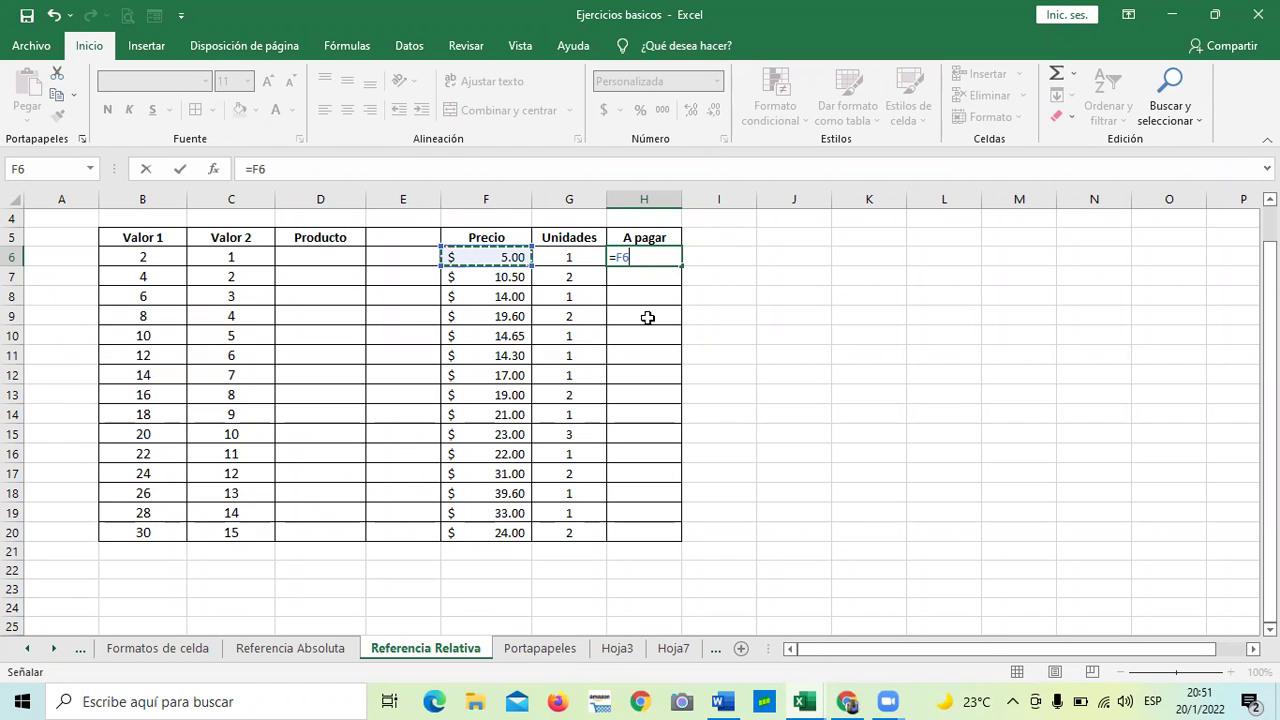
pyautogui.write('+')
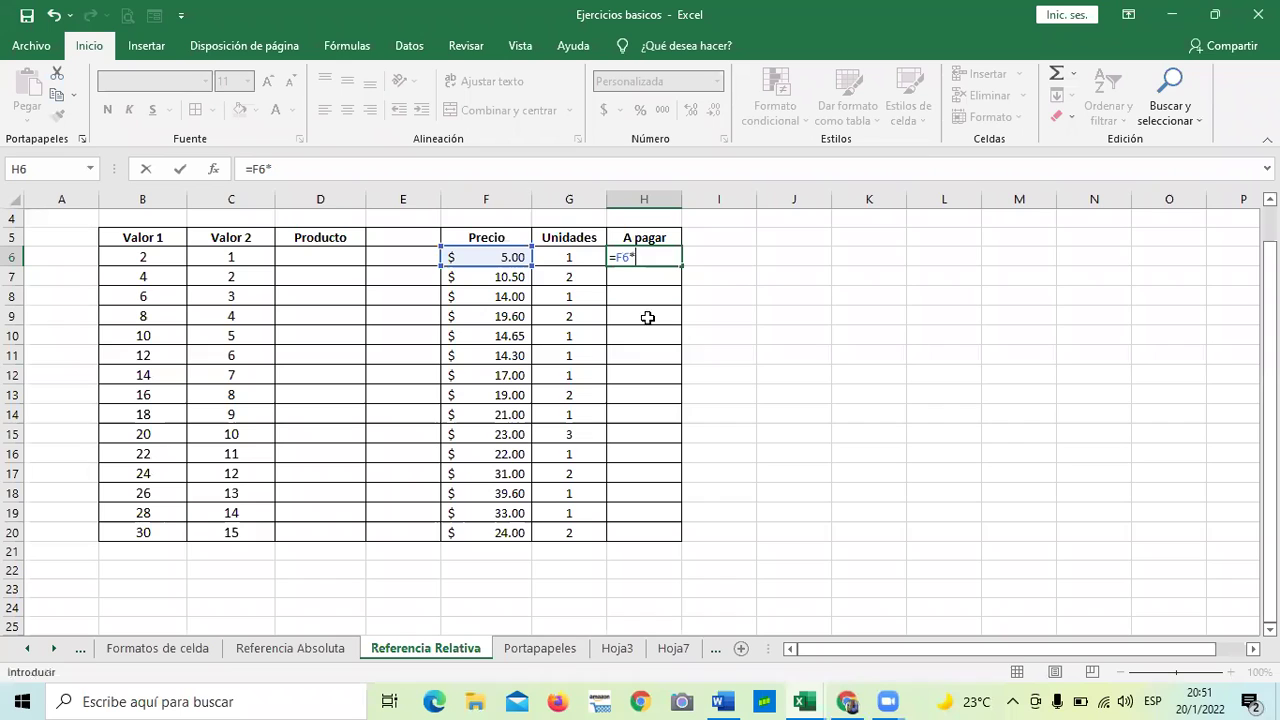
pyautogui.click(572, 257)
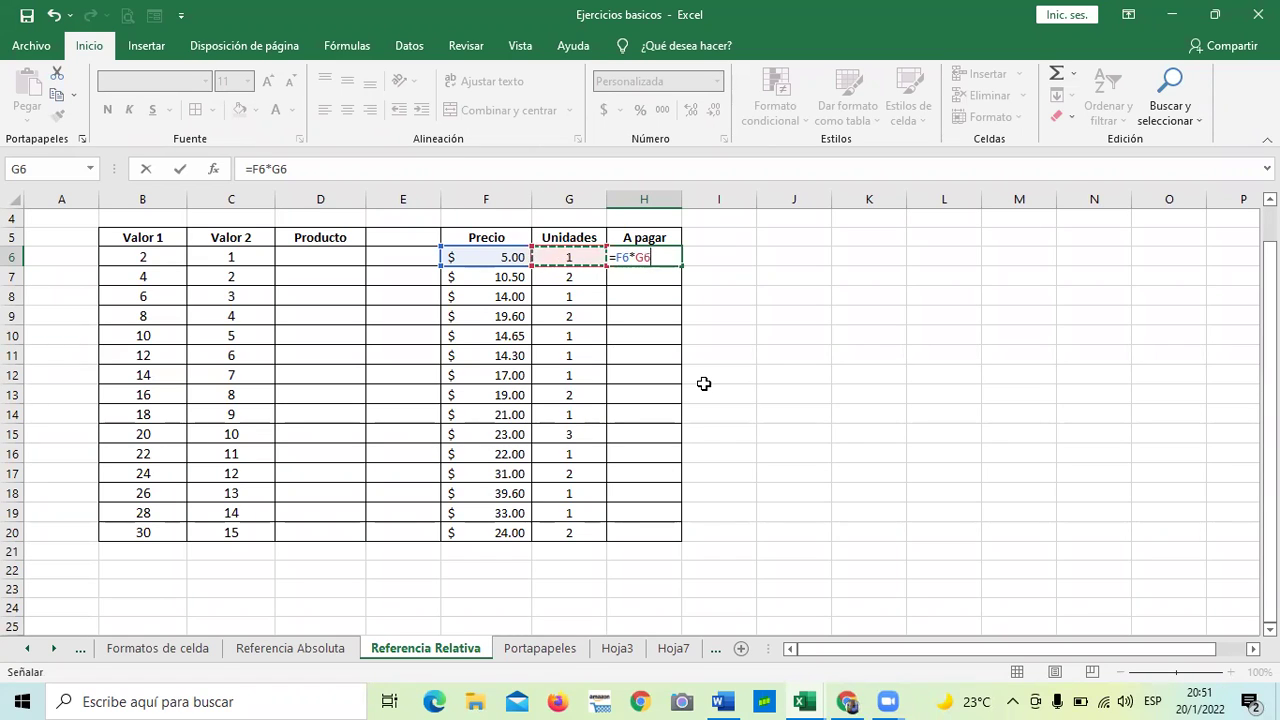
pyautogui.press('Return')
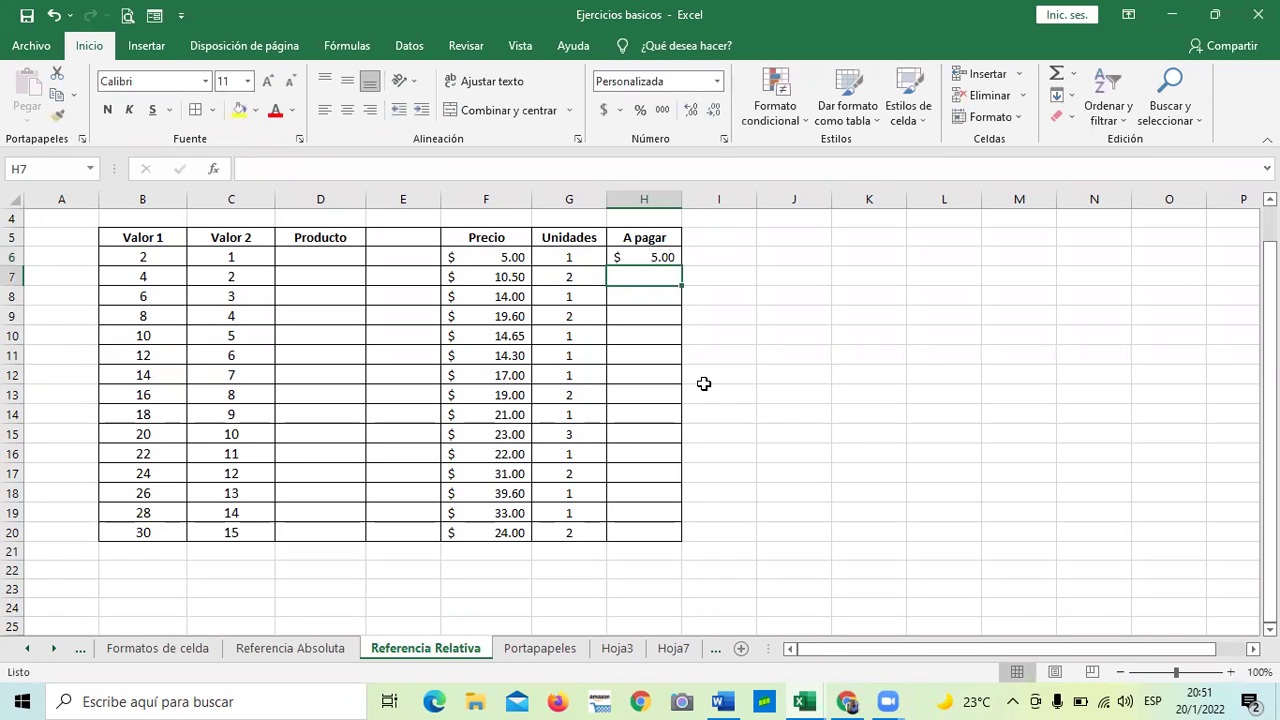
# Copy the H6 formula down the A pagar column through H20
pyautogui.click(812, 342)
pyautogui.click(641, 257)
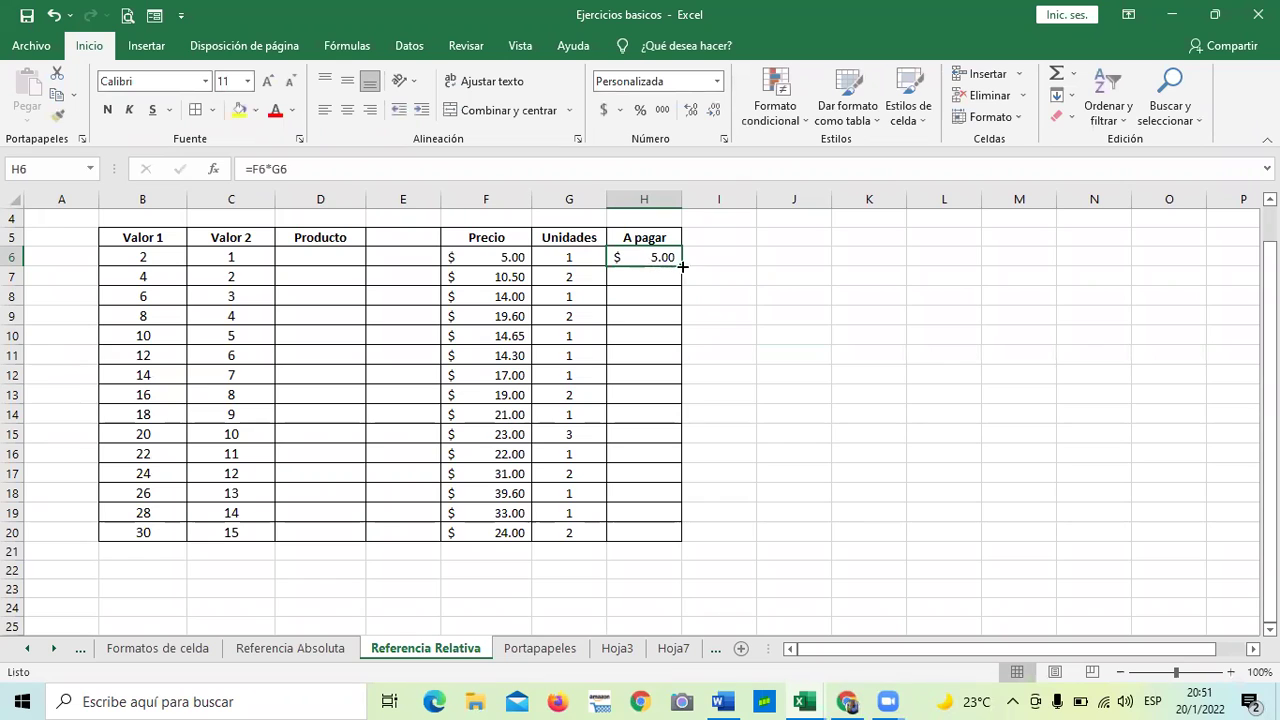
pyautogui.moveTo(681, 266); pyautogui.dragTo(680, 540)
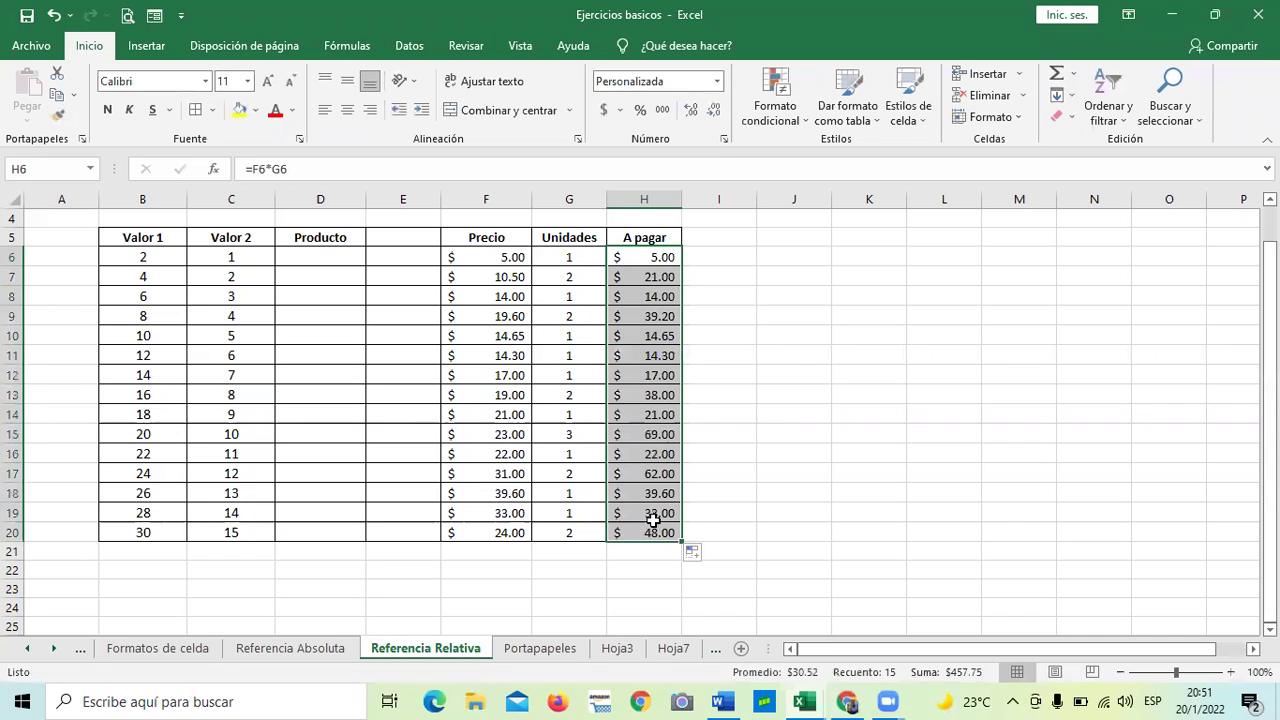
# Examine the copied A pagar formulas in several rows against H6, tracing the cells that the H15 formula references
pyautogui.click(641, 512)
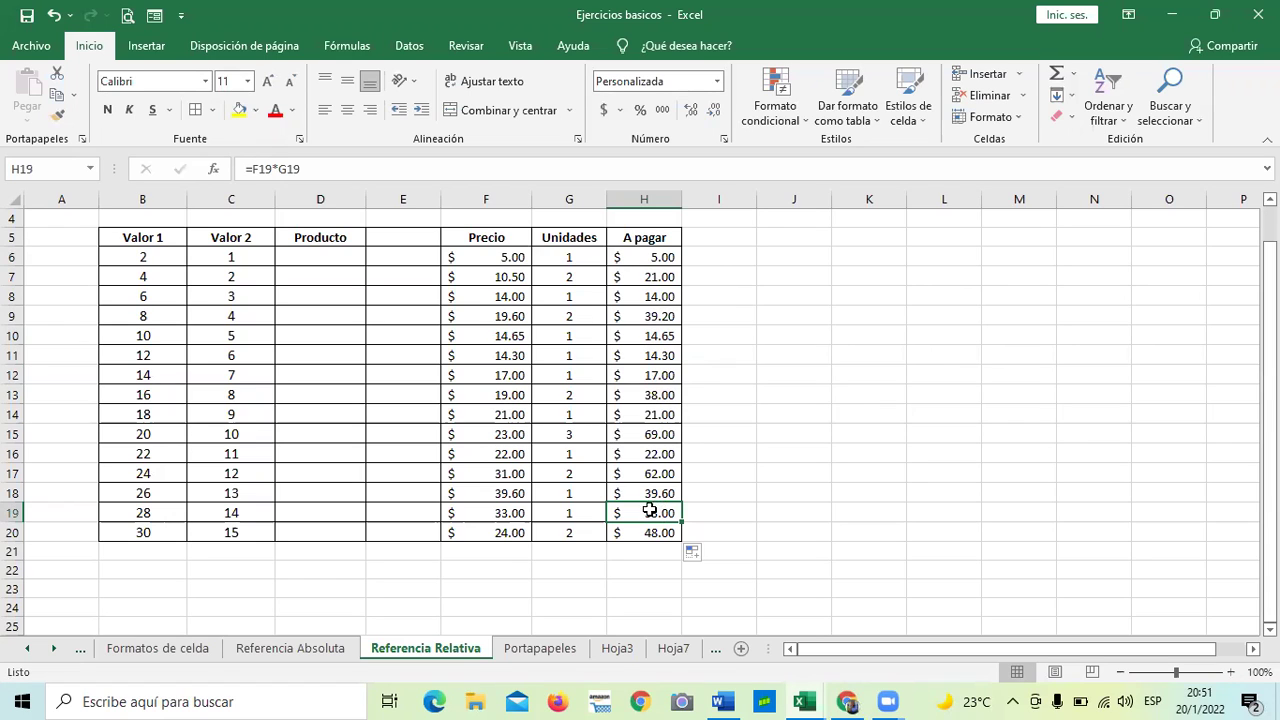
pyautogui.click(655, 258)
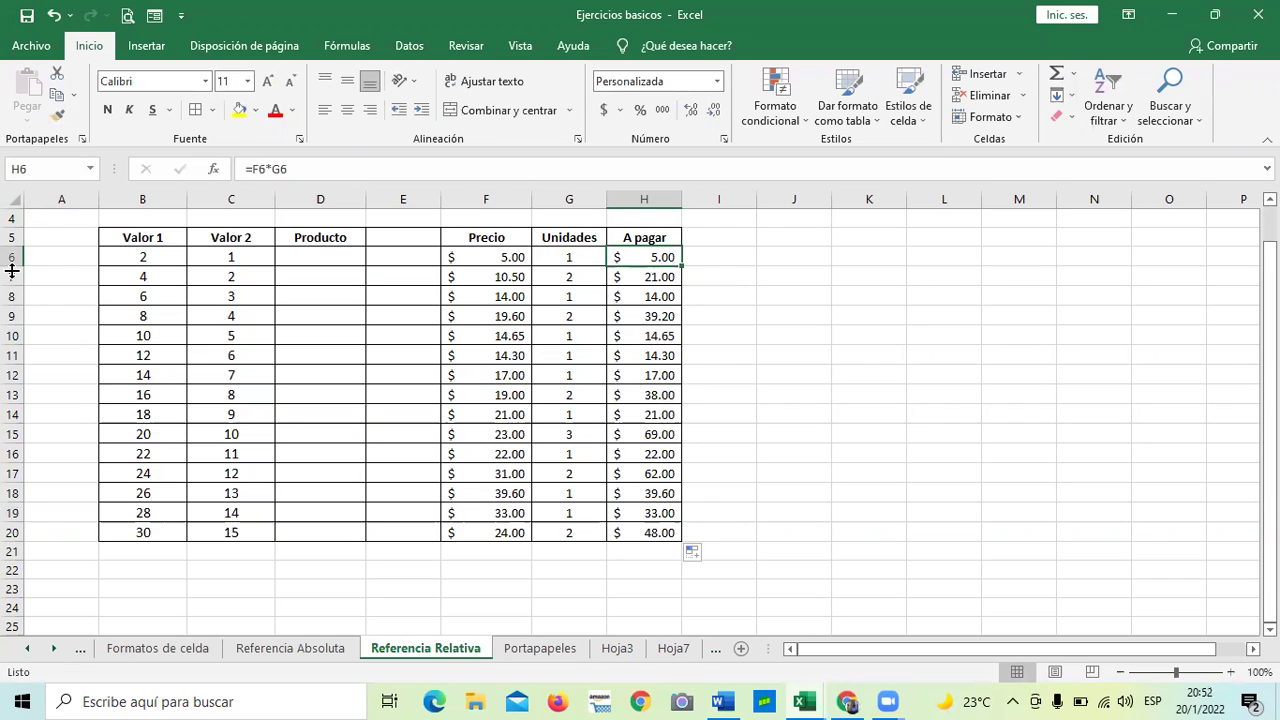
pyautogui.click(624, 473)
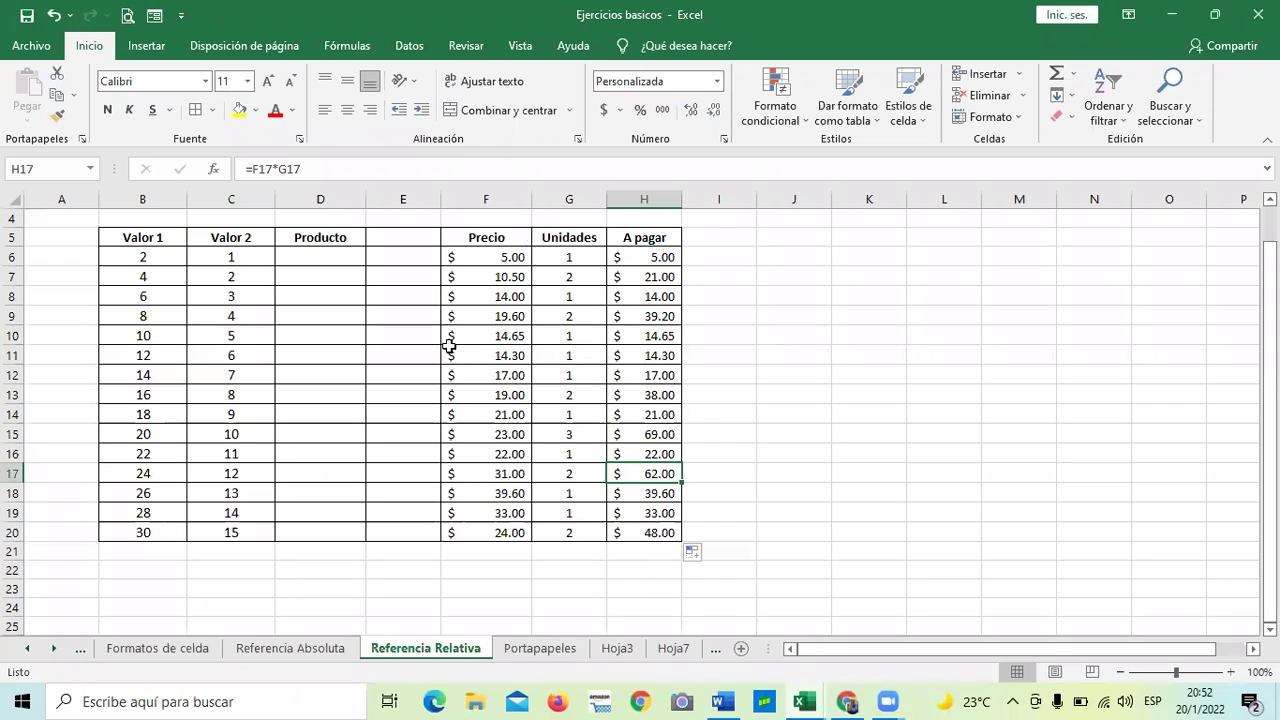
pyautogui.click(648, 259)
pyautogui.click(637, 434)
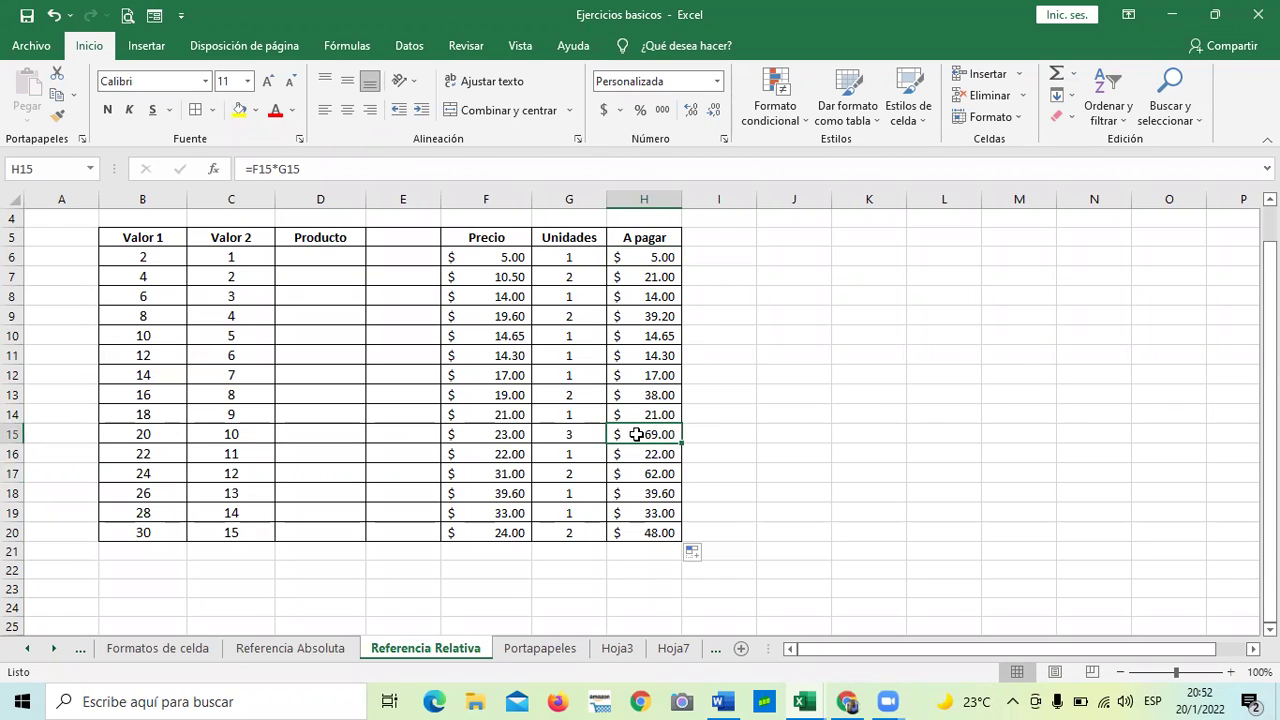
pyautogui.click(386, 167)
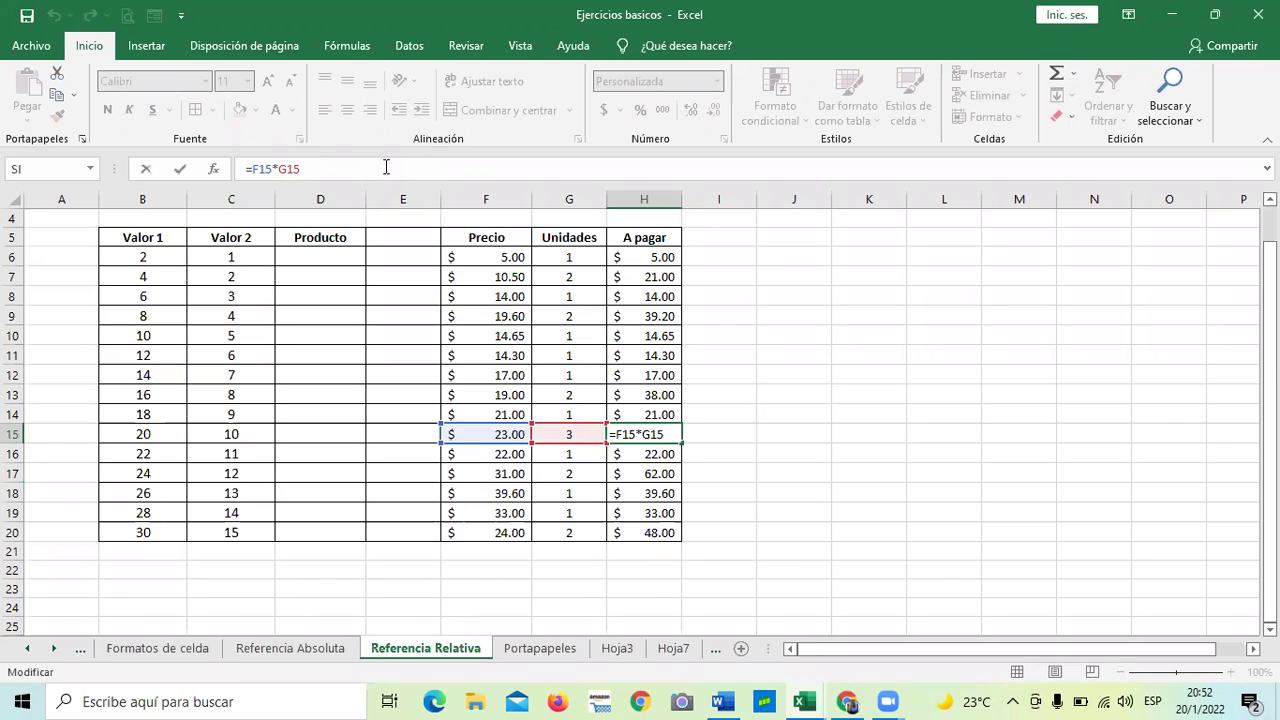
pyautogui.press('Return')
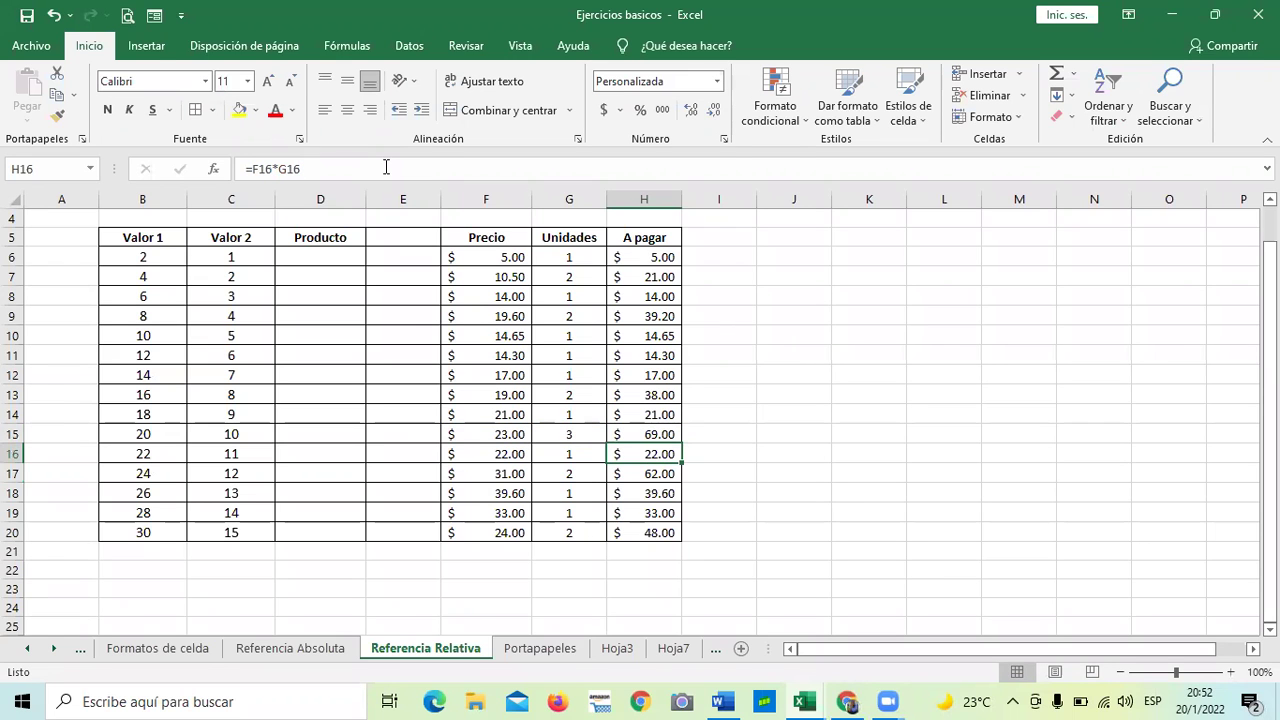
# On the Referencia Absoluta sheet, clear the existing formula from the first A pagar cell, D5
pyautogui.click(295, 649)
pyautogui.click(537, 301)
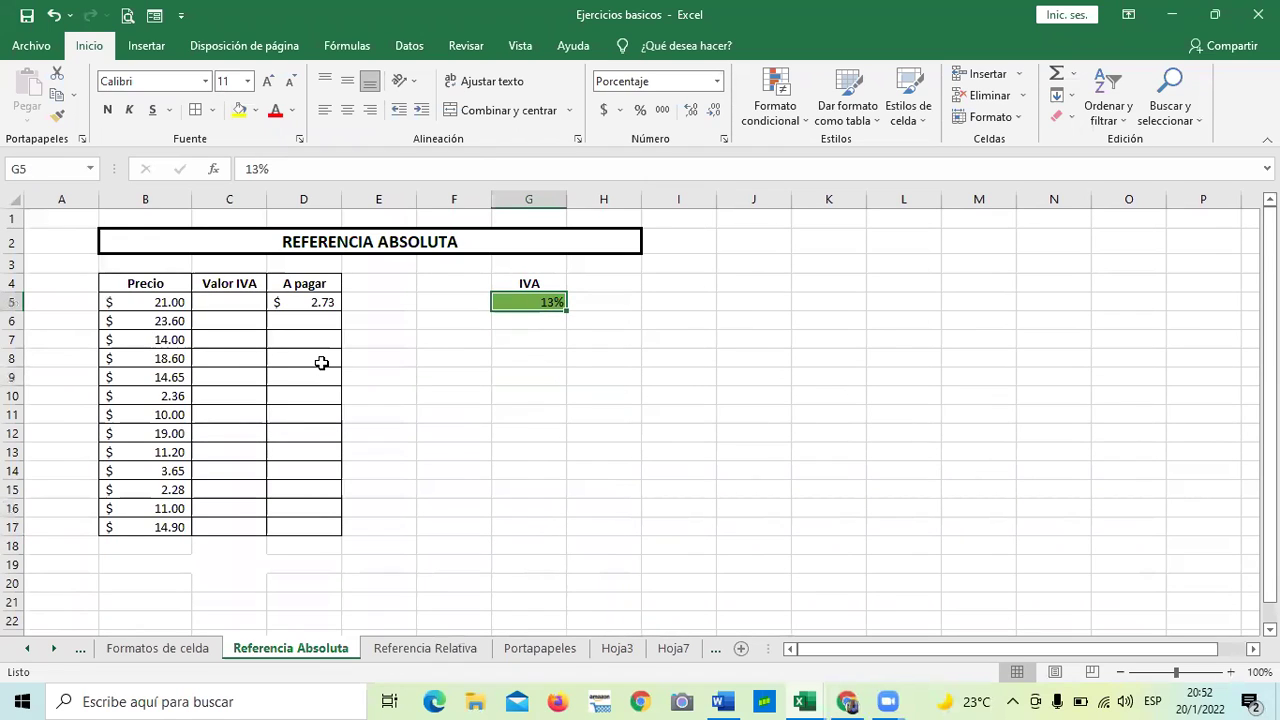
pyautogui.click(280, 304)
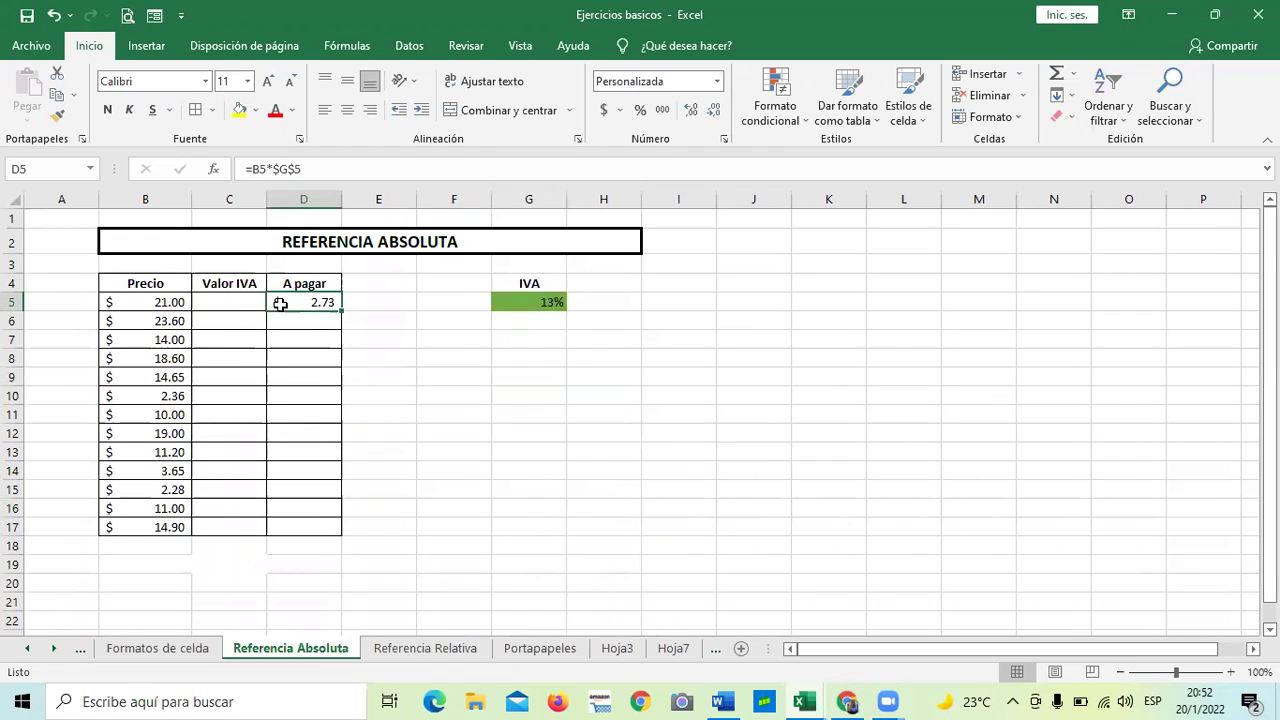
pyautogui.press('BackSpace')
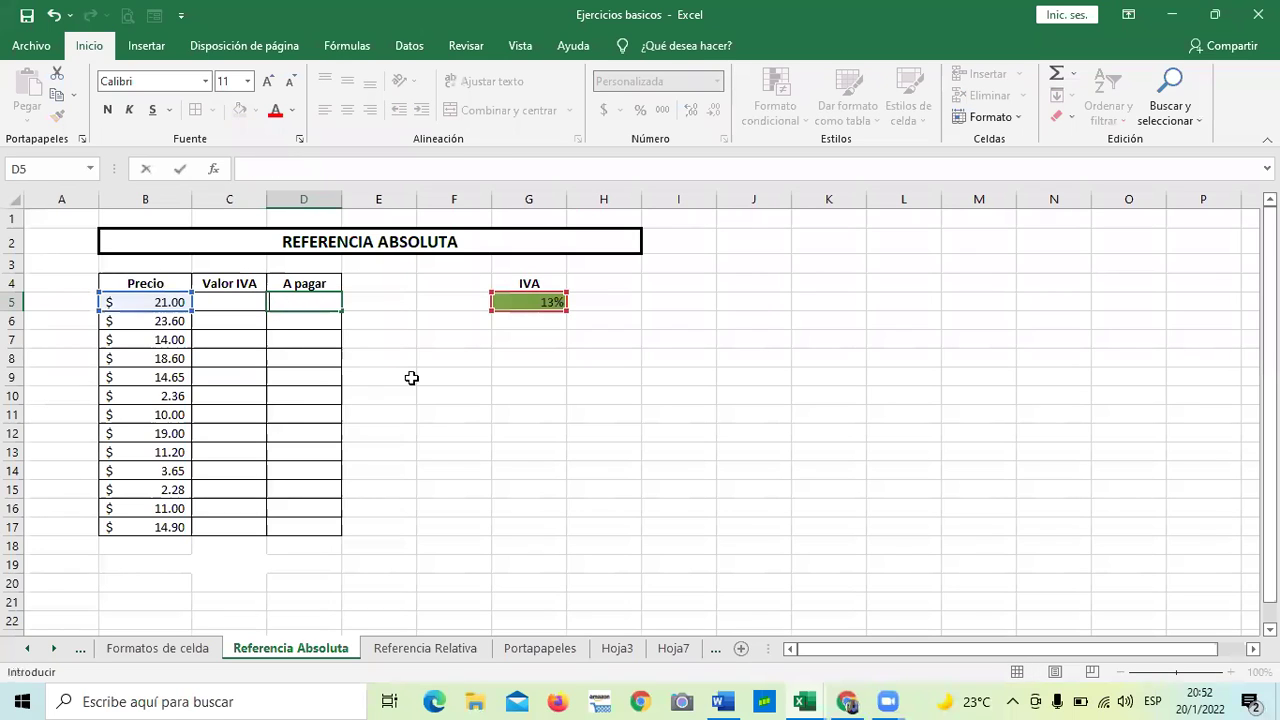
pyautogui.click(459, 390)
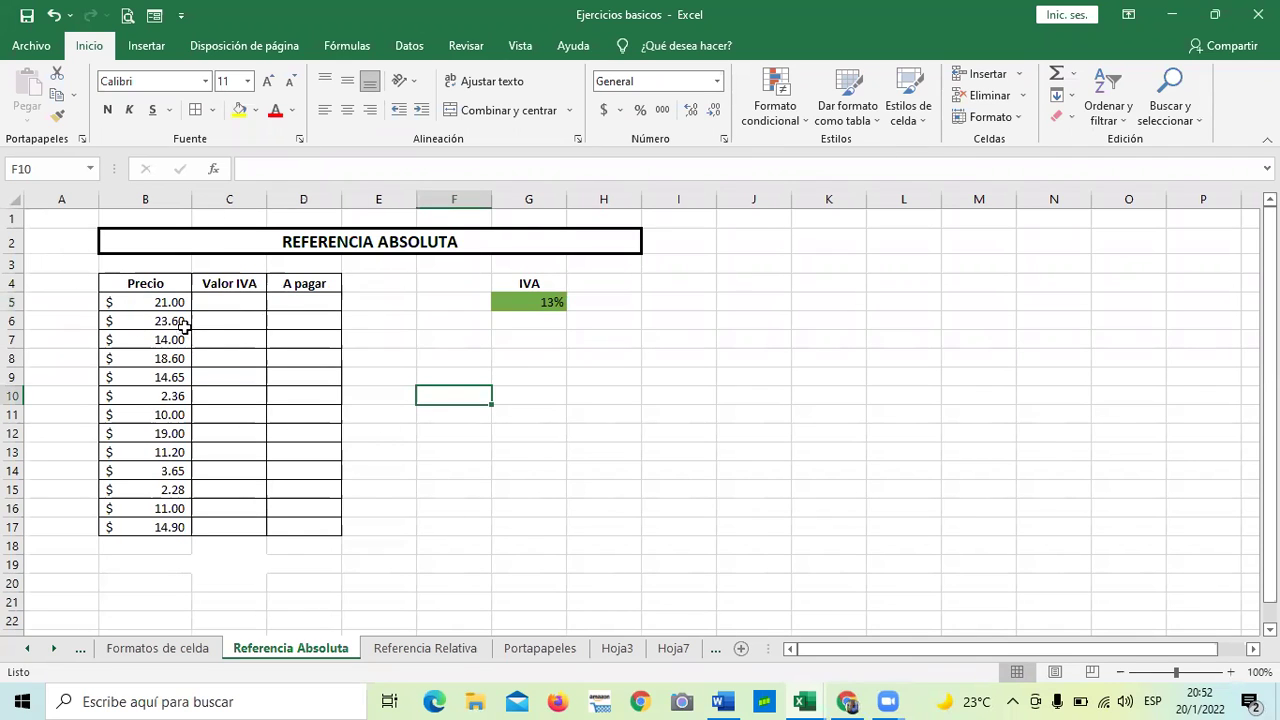
# Check the IVA rate in G5 and select the first Valor IVA cell, C5
pyautogui.click(514, 306)
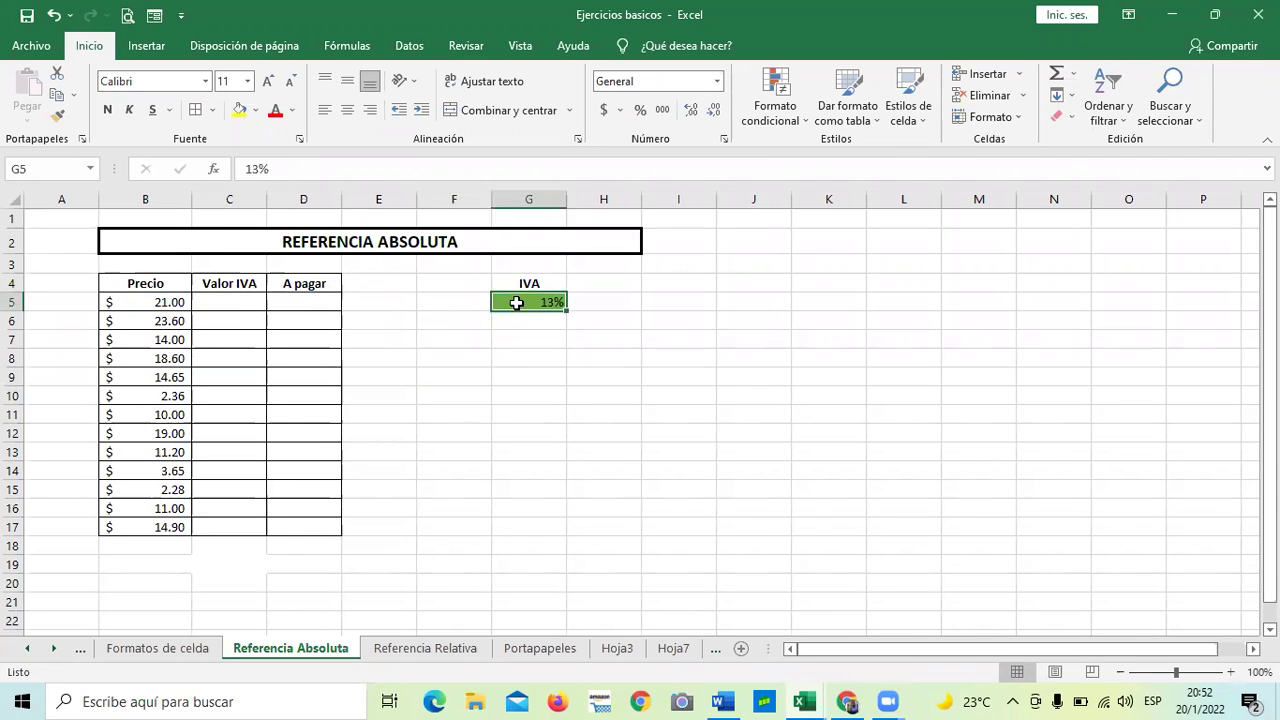
pyautogui.click(527, 415)
pyautogui.click(240, 306)
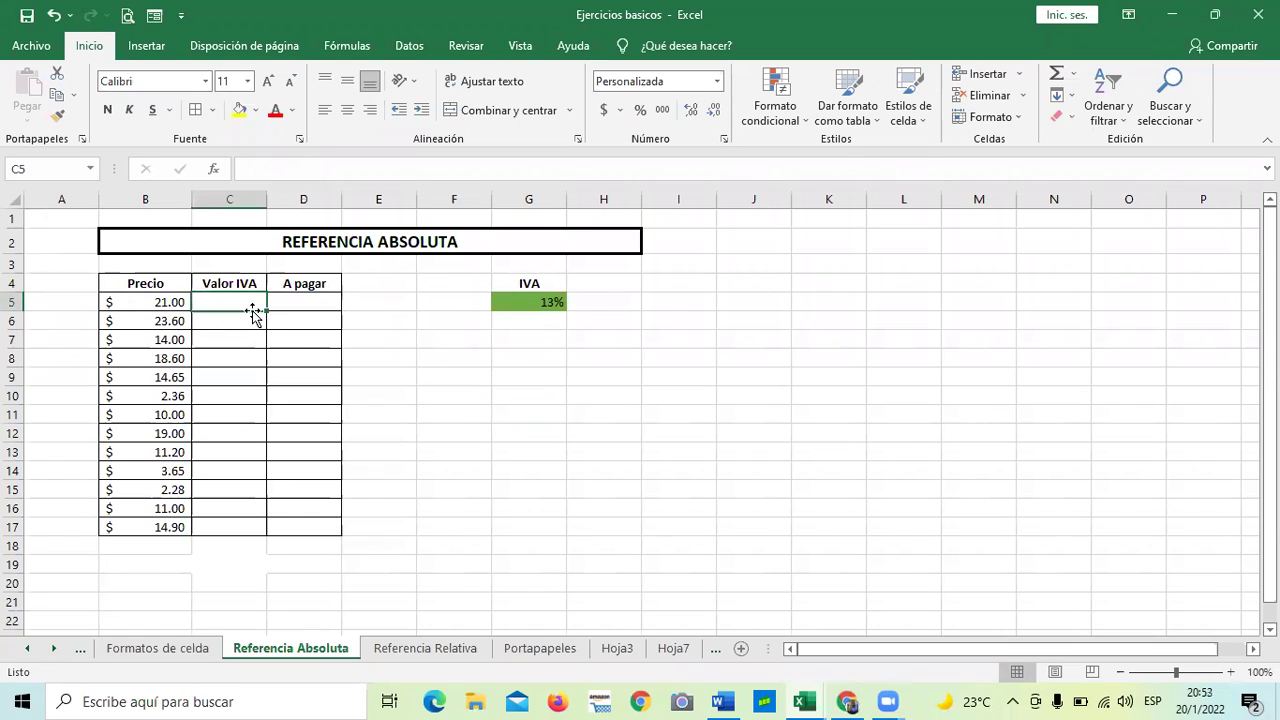
pyautogui.write('=')
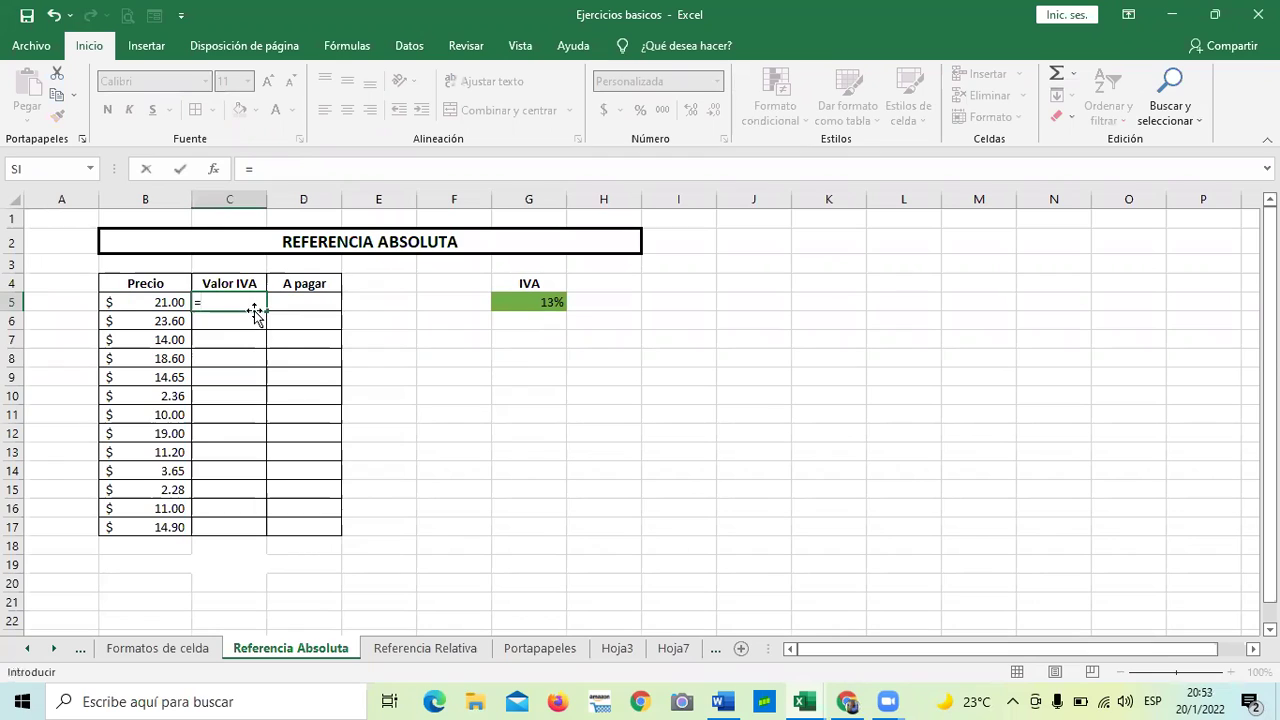
pyautogui.write('b')
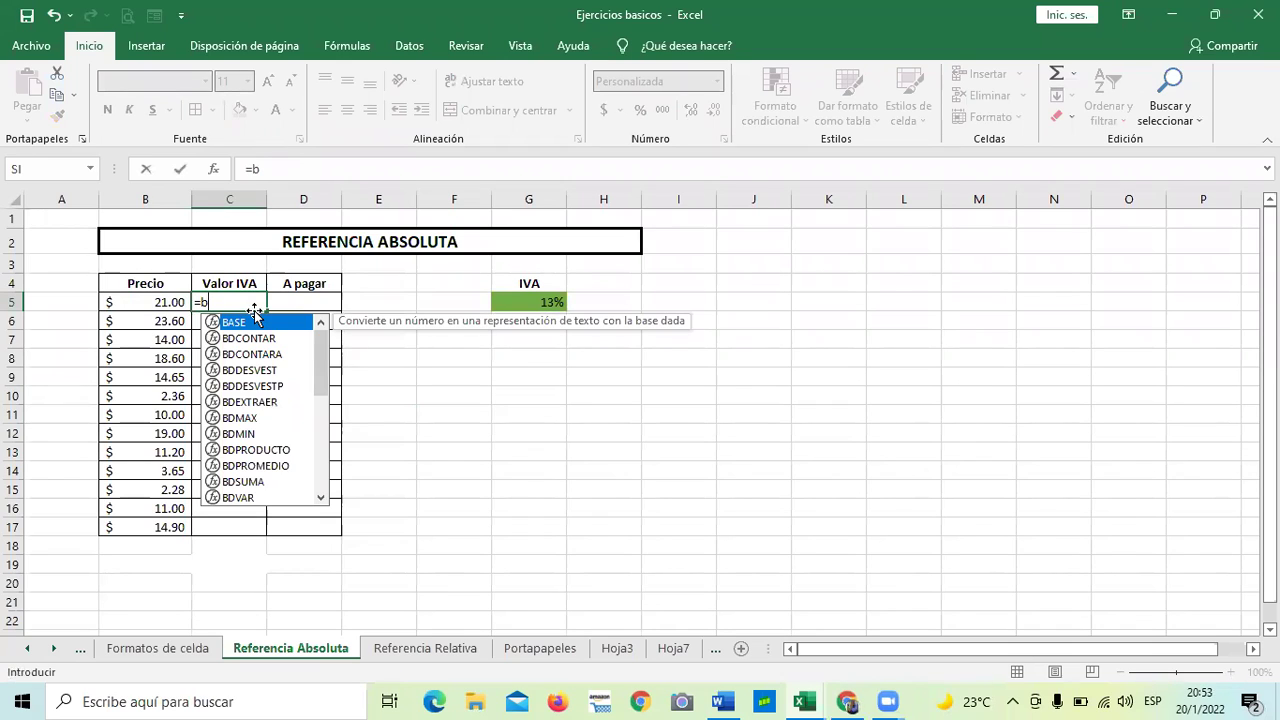
pyautogui.write('5')
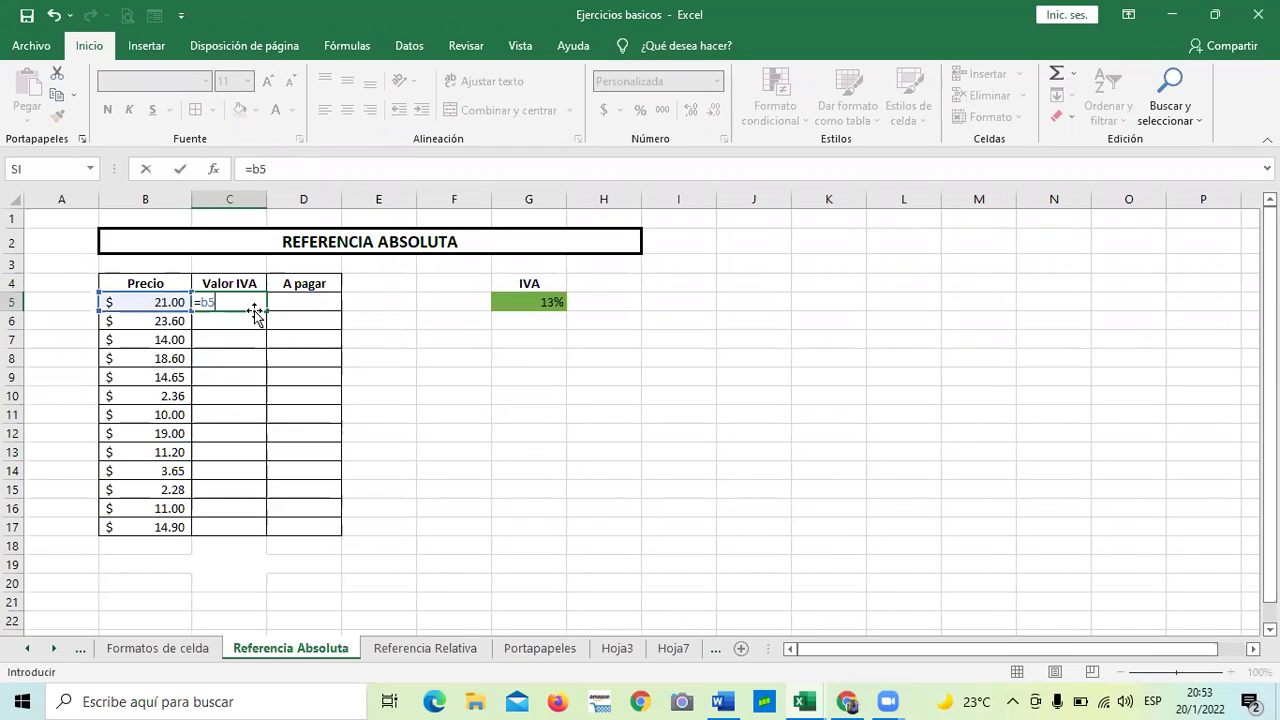
pyautogui.press('BackSpace')
pyautogui.press('BackSpace')
pyautogui.press('BackSpace')
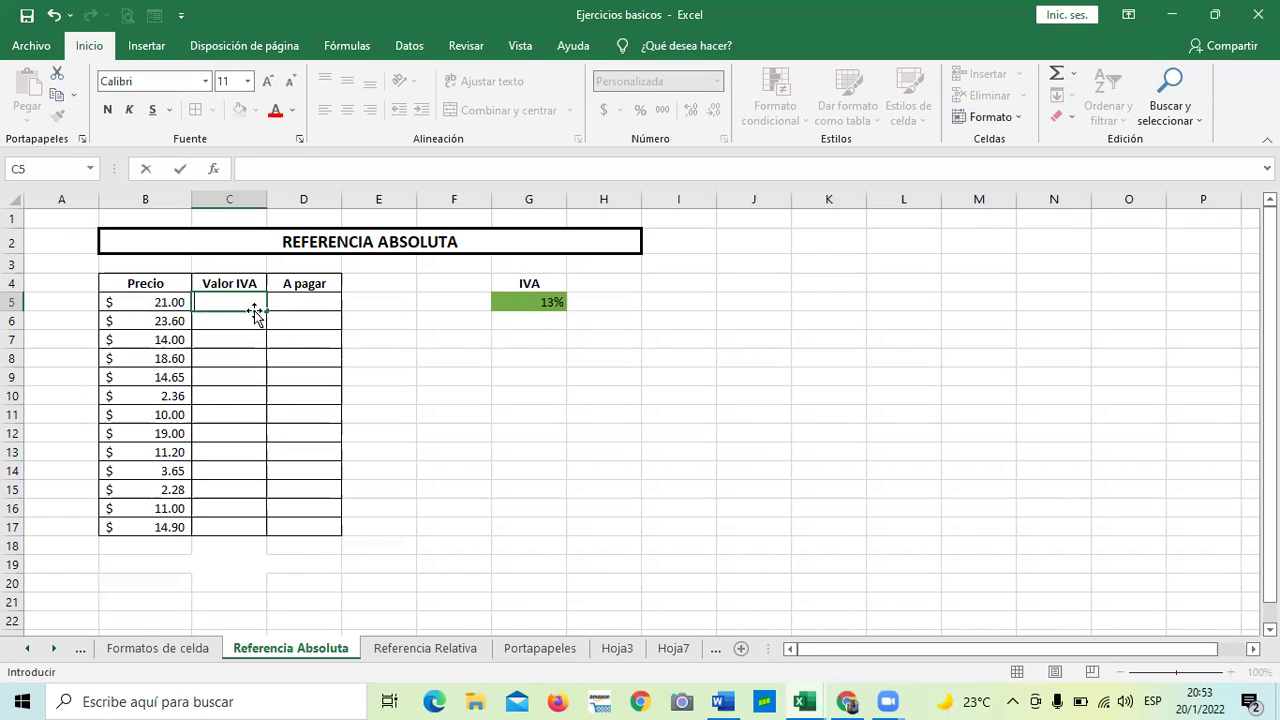
# Enter the formula =B5*G5 in cell C5 to multiply Precio by the IVA rate
pyautogui.write('=')
pyautogui.click(148, 302)
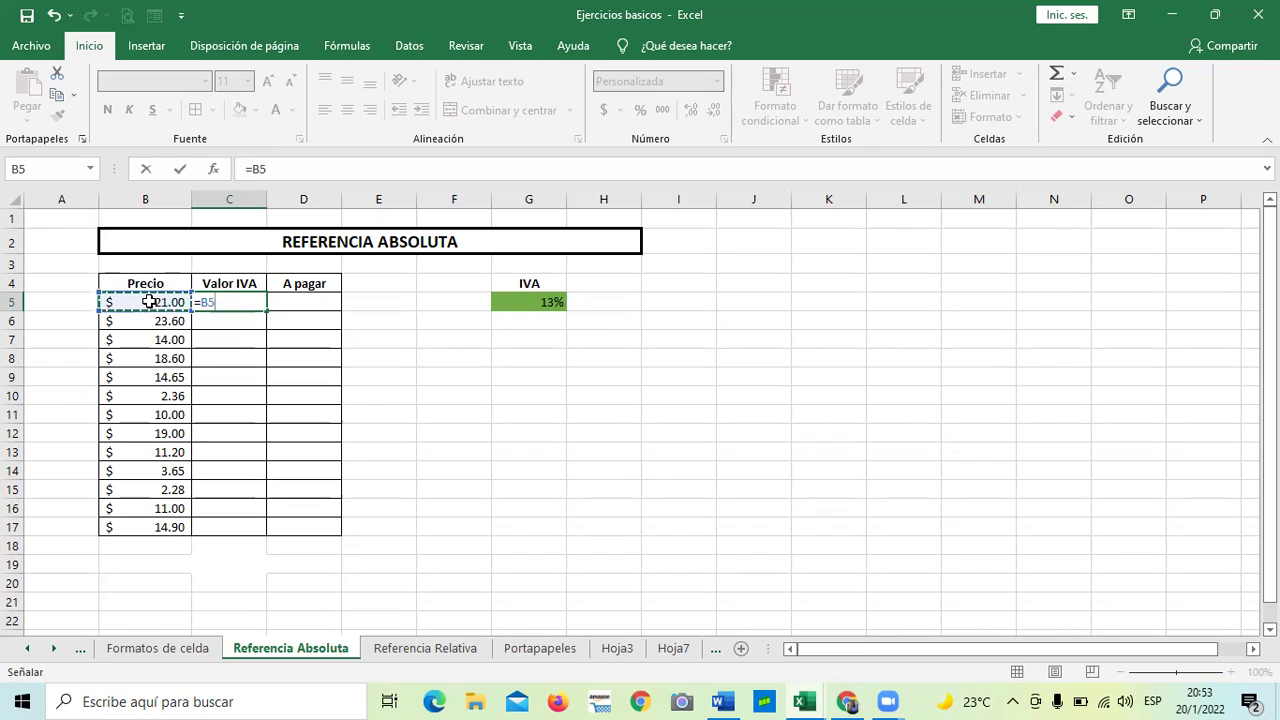
pyautogui.write('*')
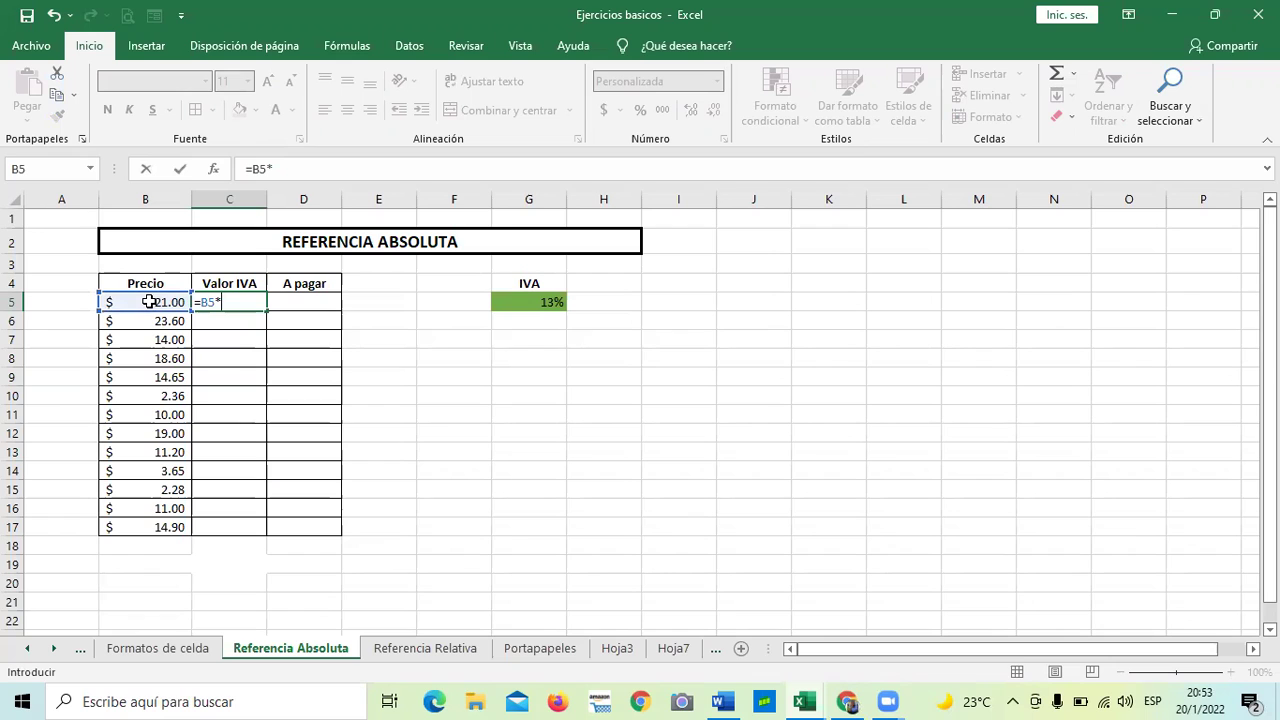
pyautogui.click(508, 302)
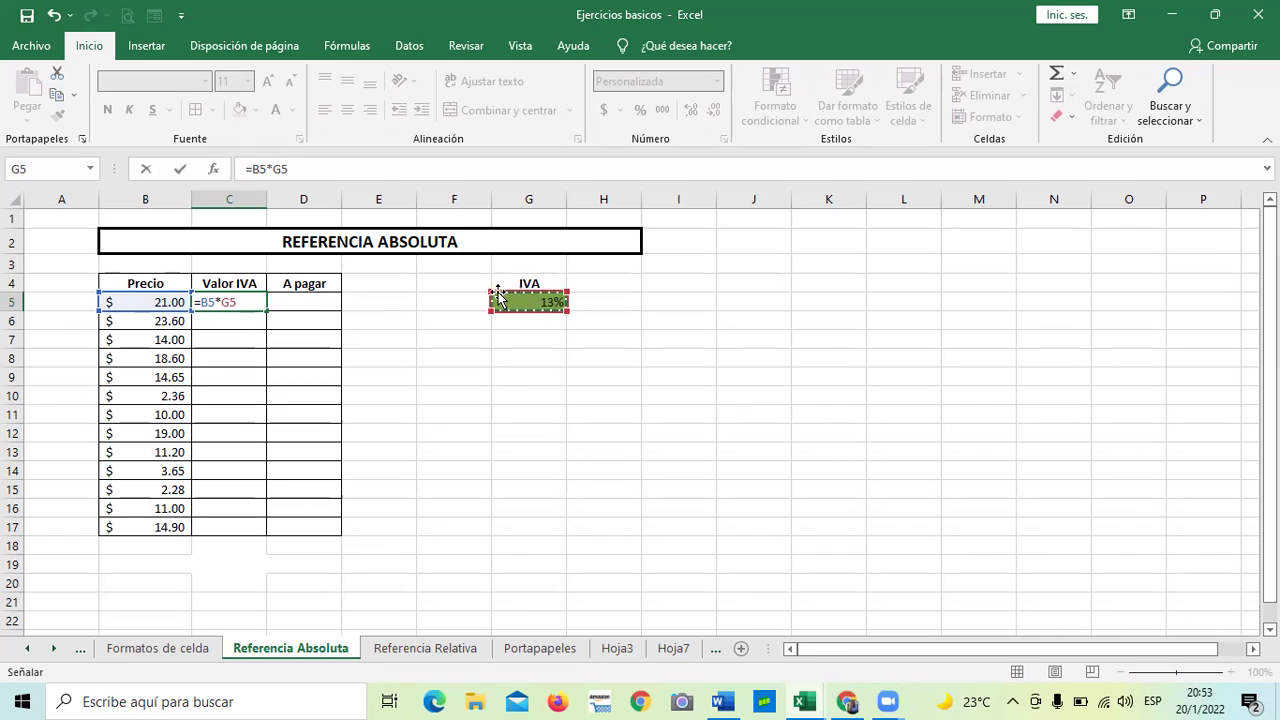
pyautogui.press('Return')
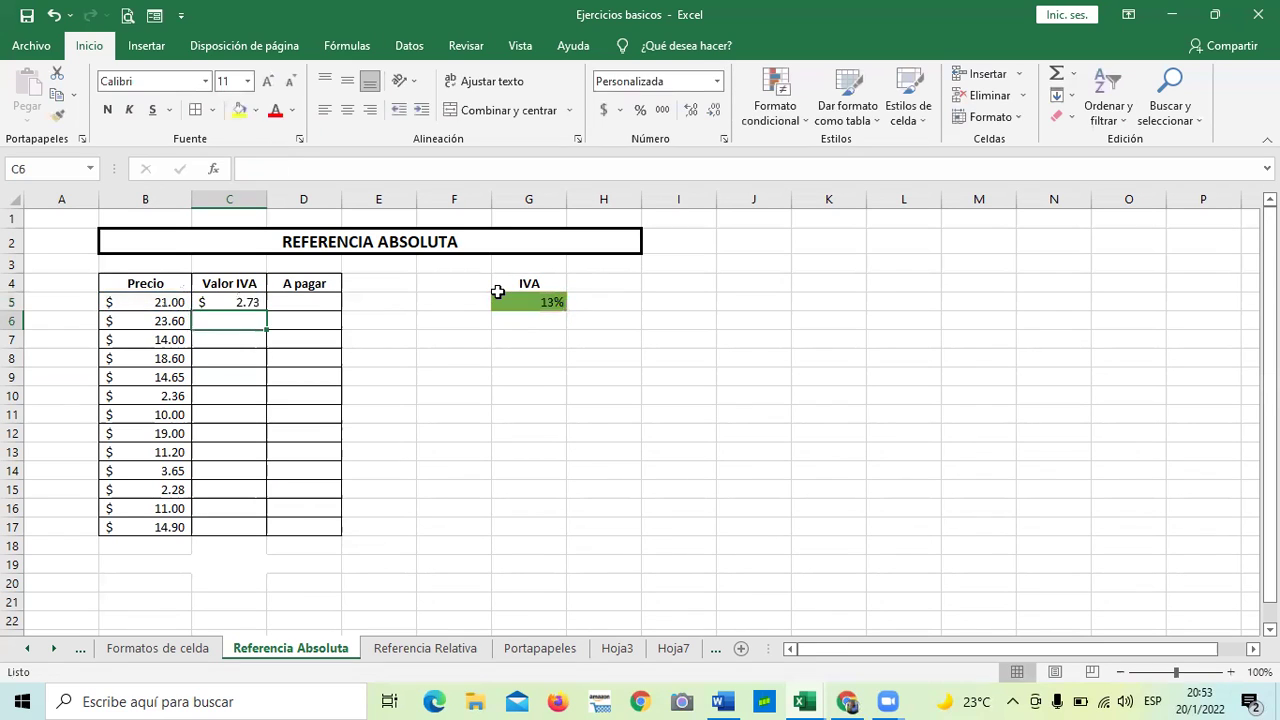
# Copy the C5 formula down the Valor IVA column through C17
pyautogui.click(437, 396)
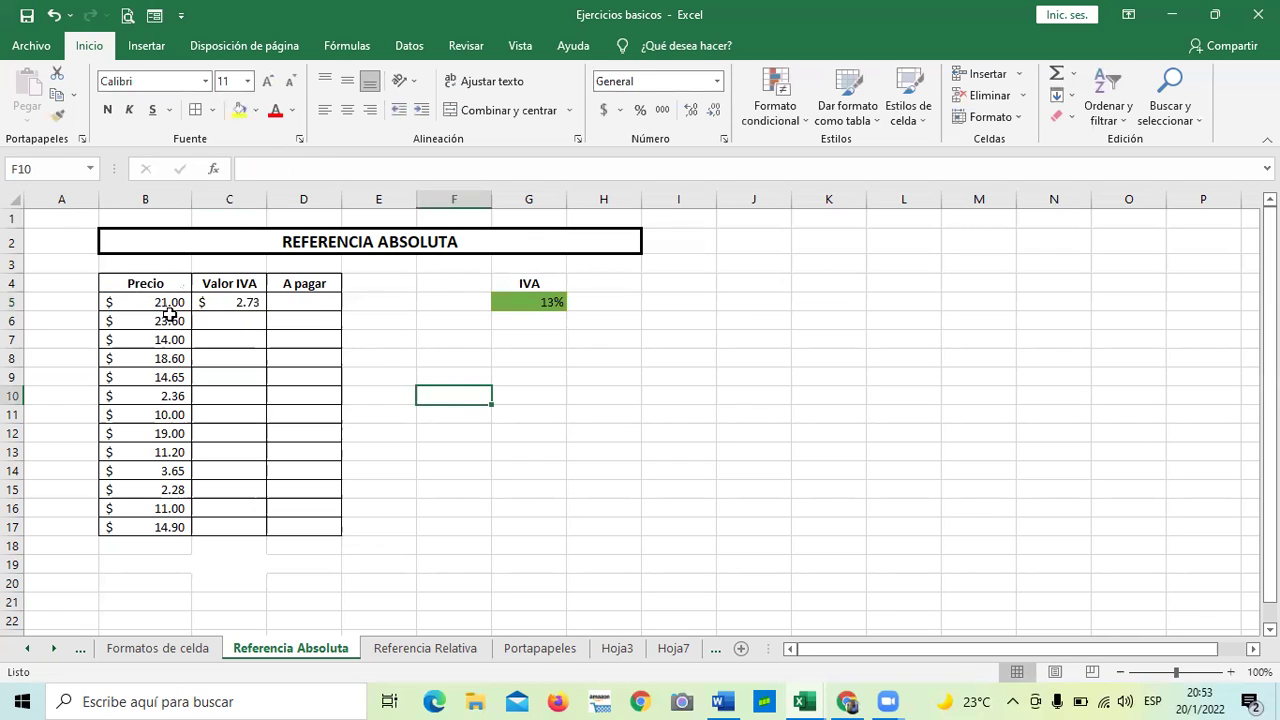
pyautogui.click(162, 302)
pyautogui.click(531, 302)
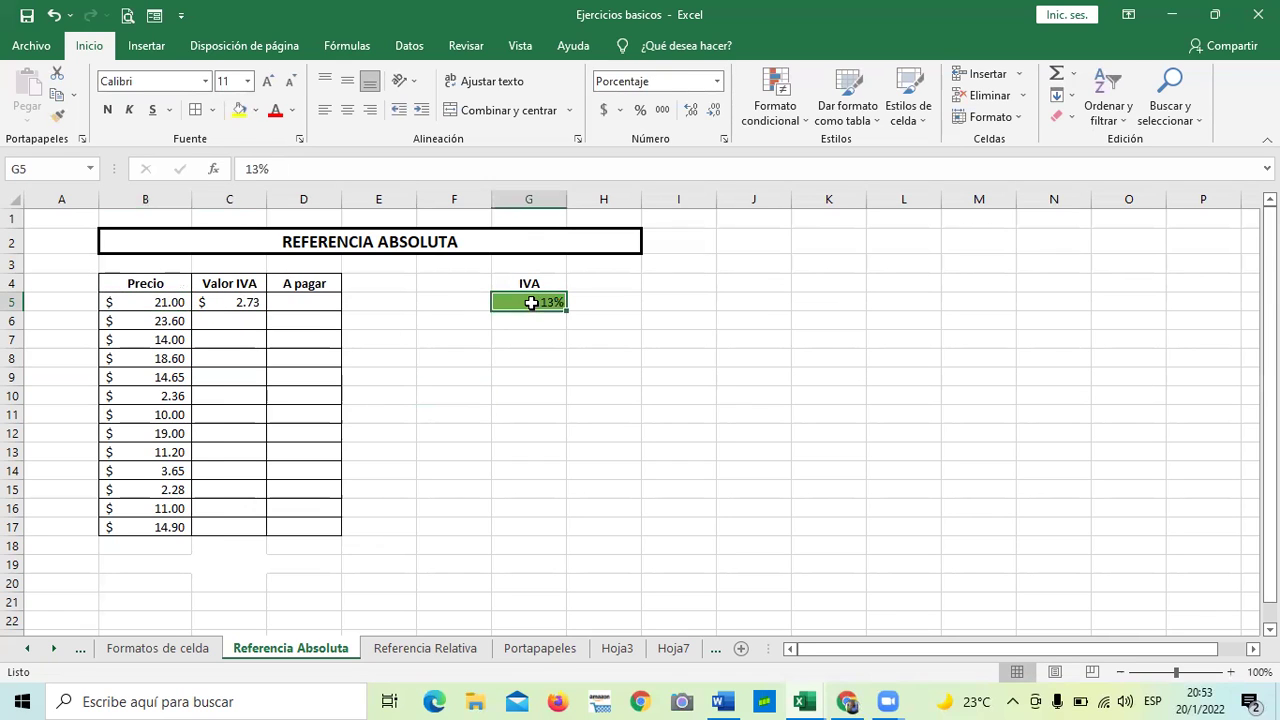
pyautogui.click(236, 302)
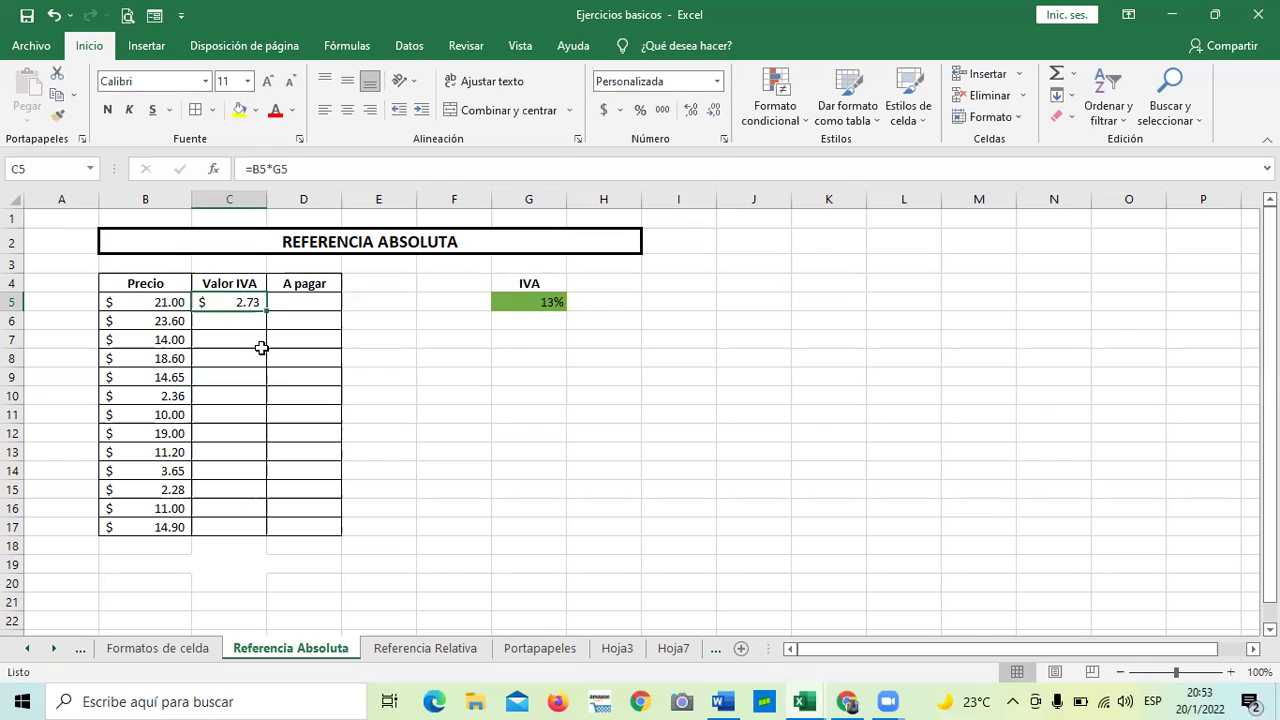
pyautogui.moveTo(266, 311); pyautogui.dragTo(280, 536)
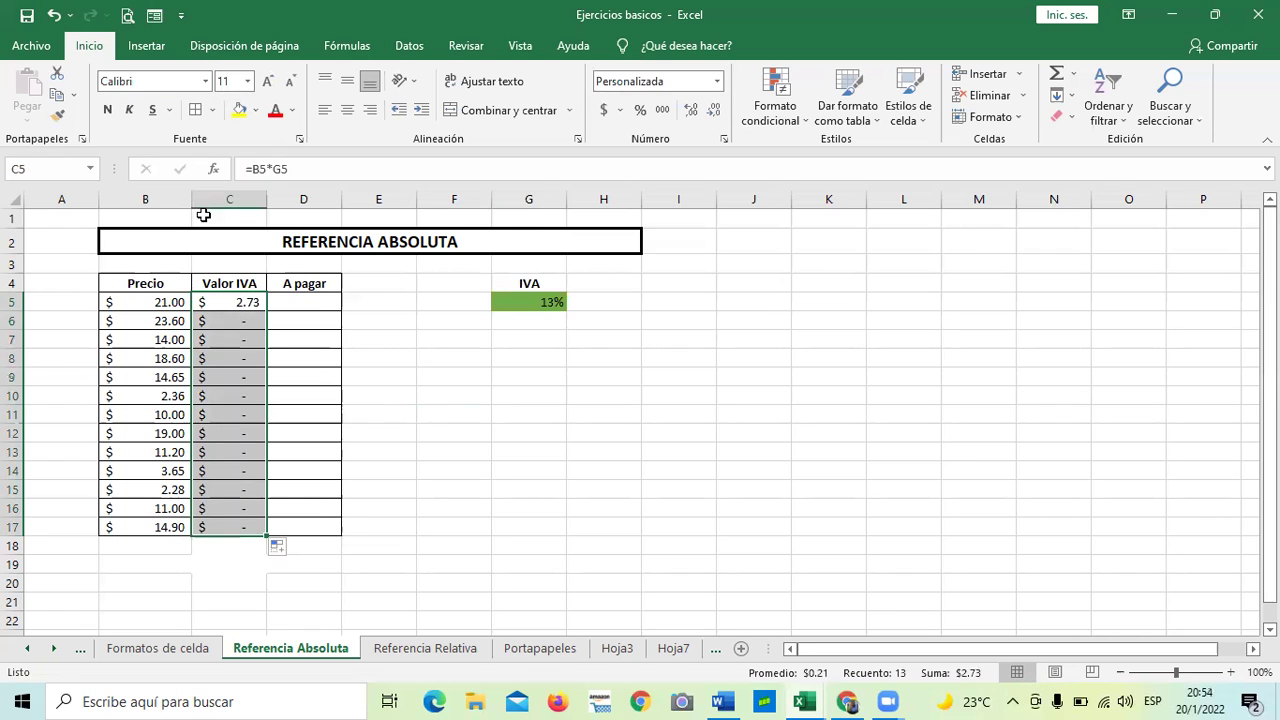
# Examine the copied Valor IVA formulas in C13, C15, C16 and C17
pyautogui.click(549, 359)
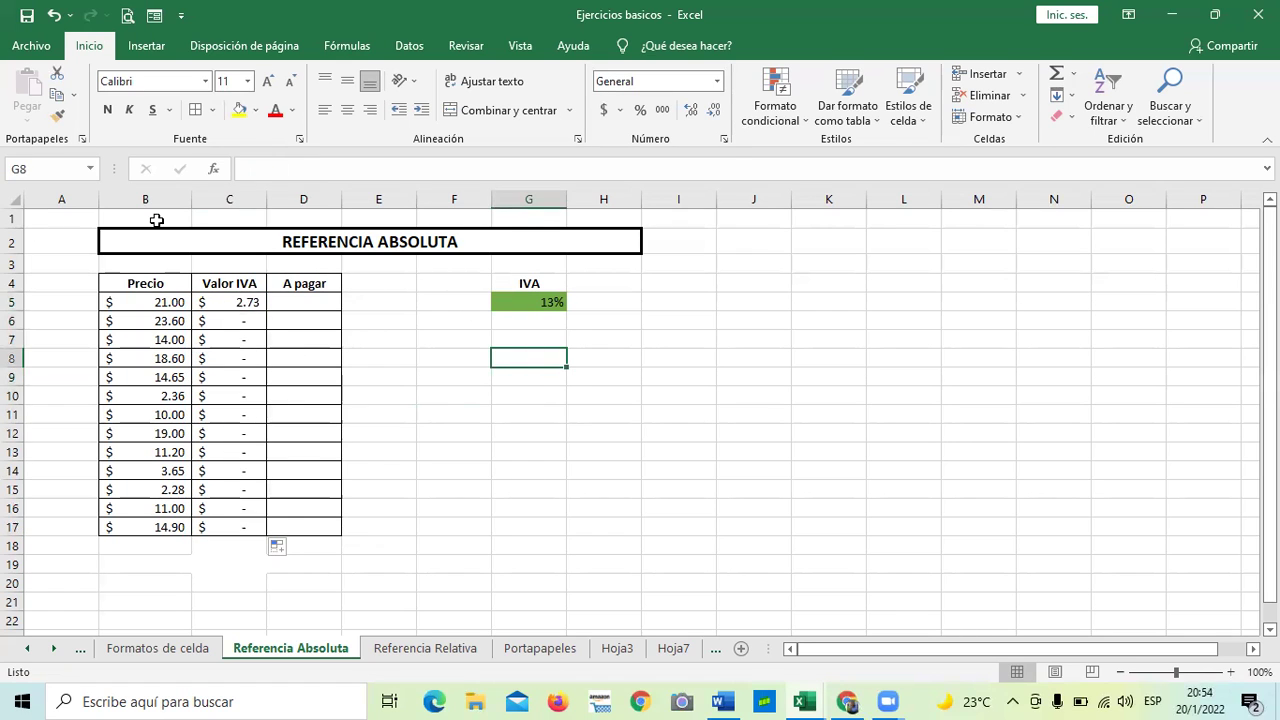
pyautogui.click(524, 528)
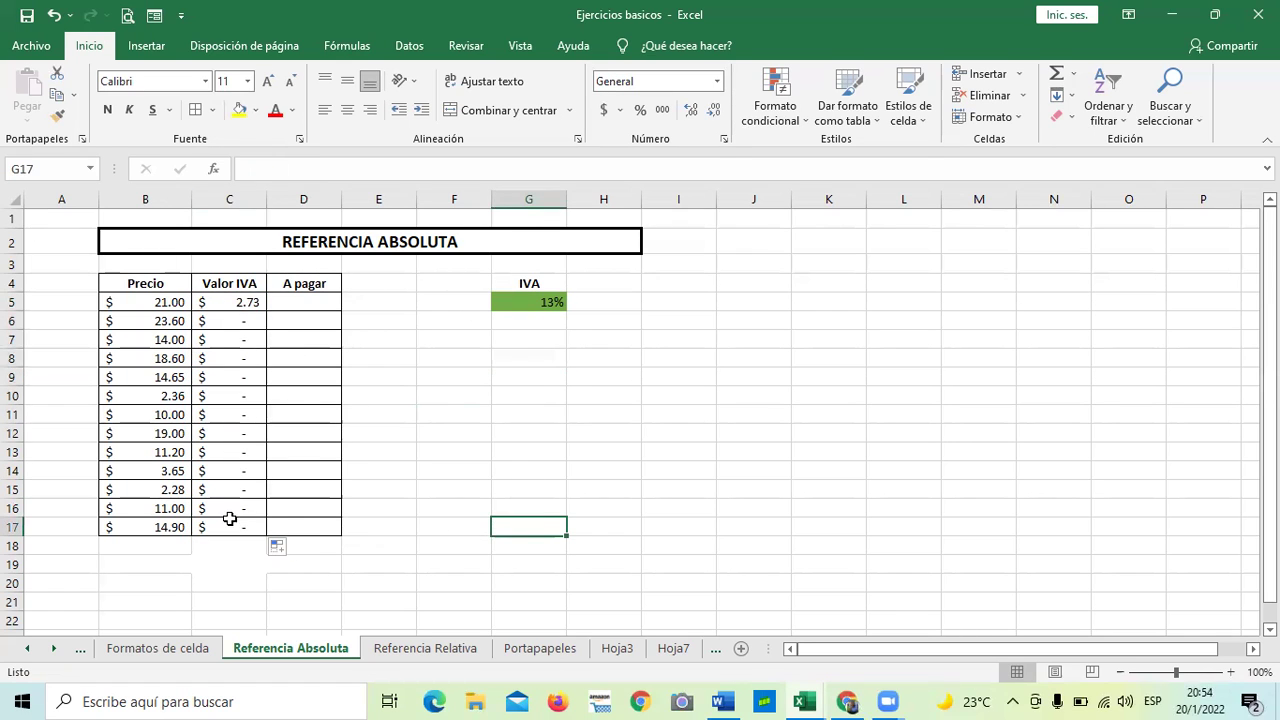
pyautogui.click(239, 451)
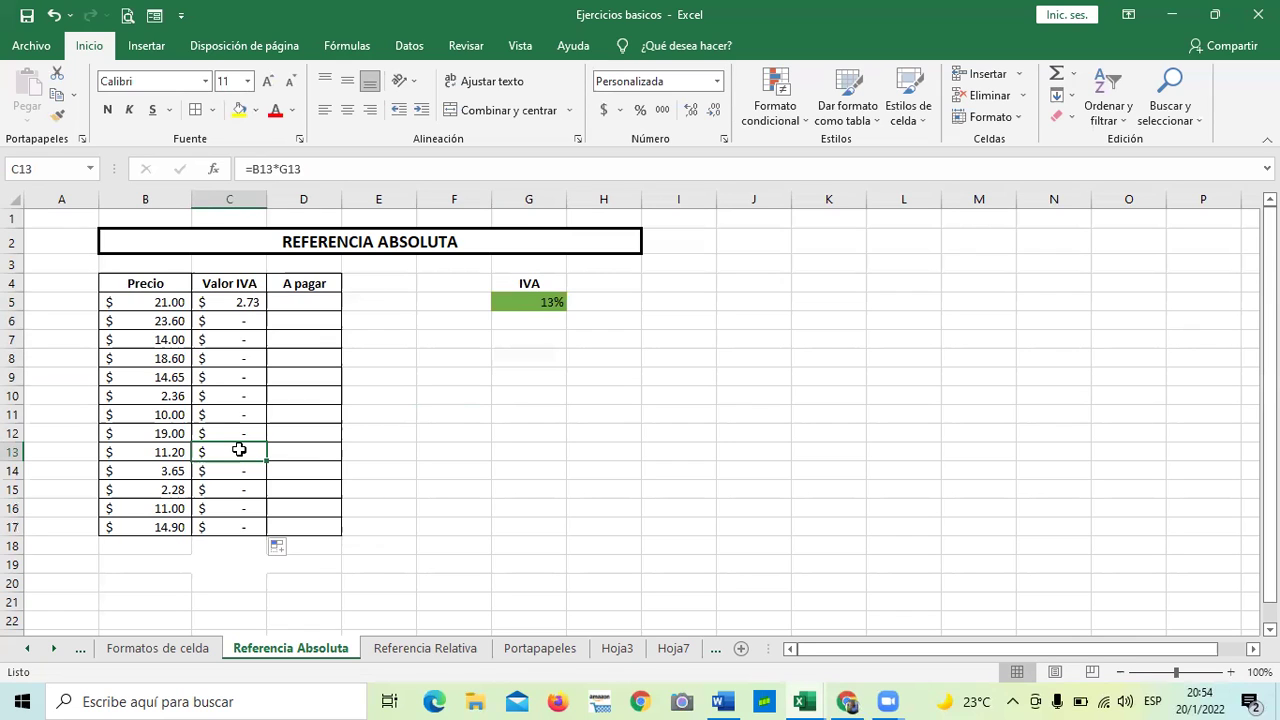
pyautogui.click(227, 508)
pyautogui.click(223, 528)
pyautogui.click(216, 482)
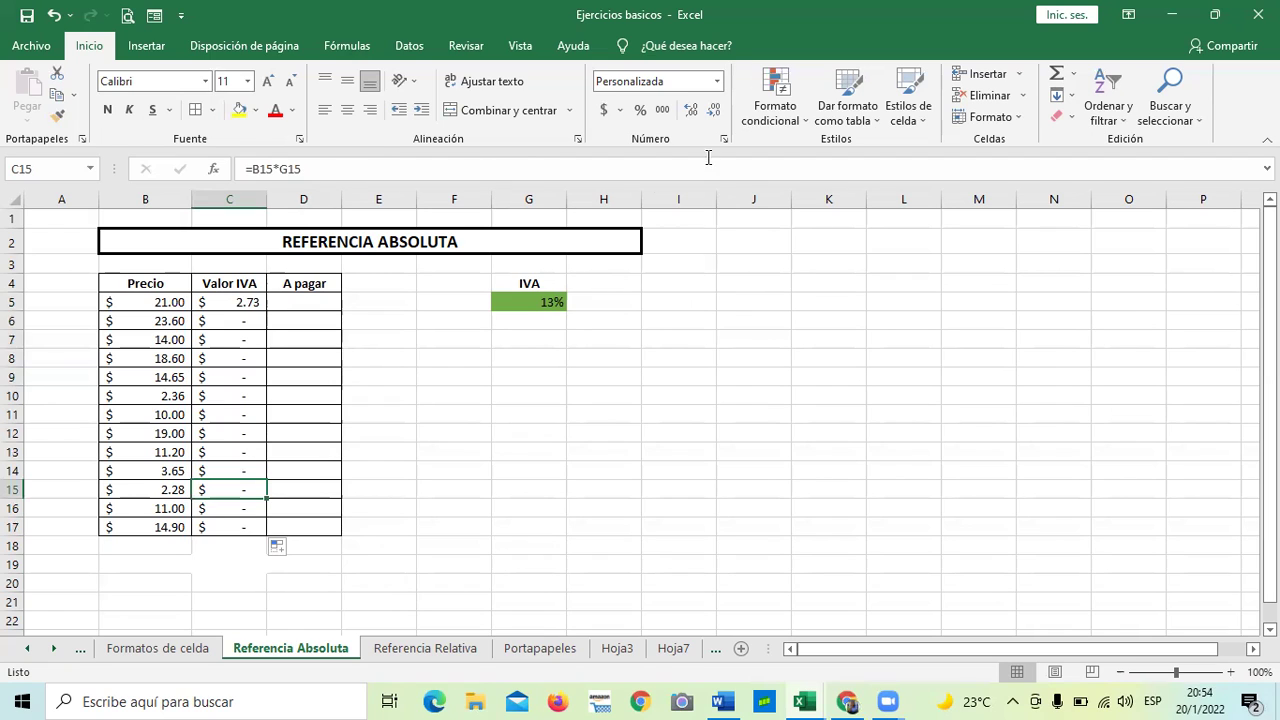
# Trace the cells referenced by the Valor IVA formulas in C6 and C17 and compare them with the IVA rate cell, G5
pyautogui.click(222, 321)
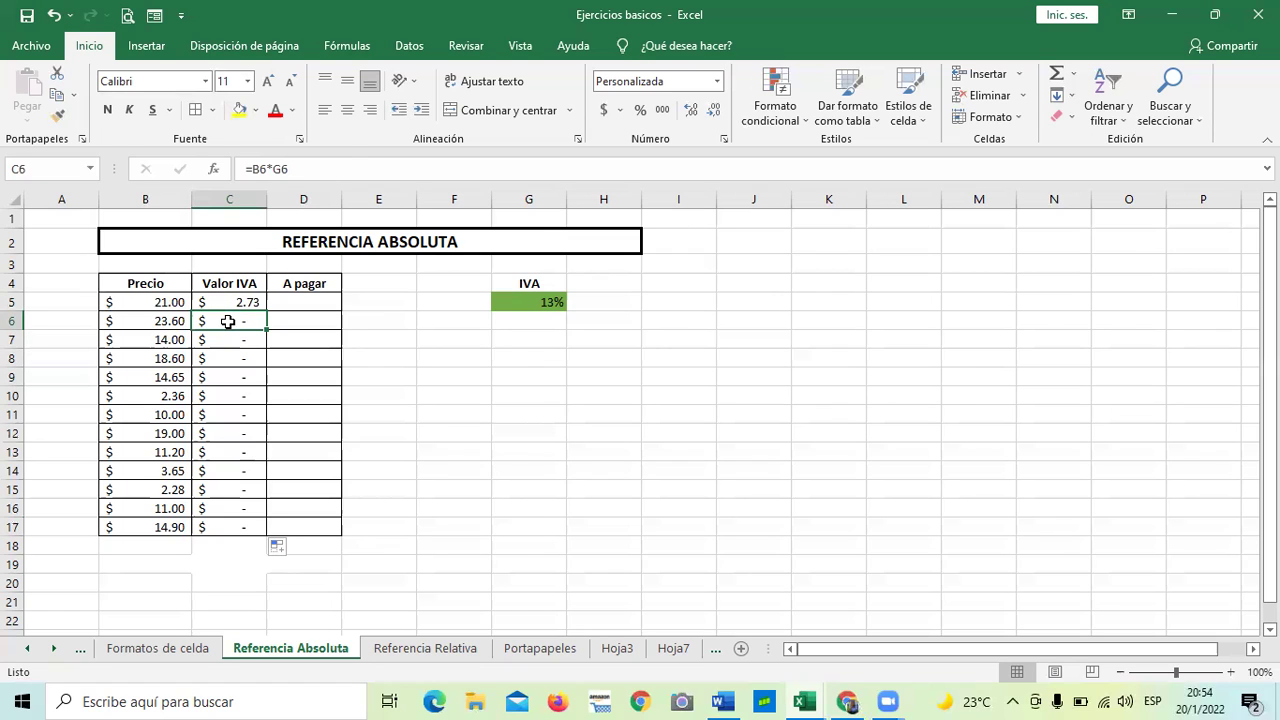
pyautogui.click(308, 169)
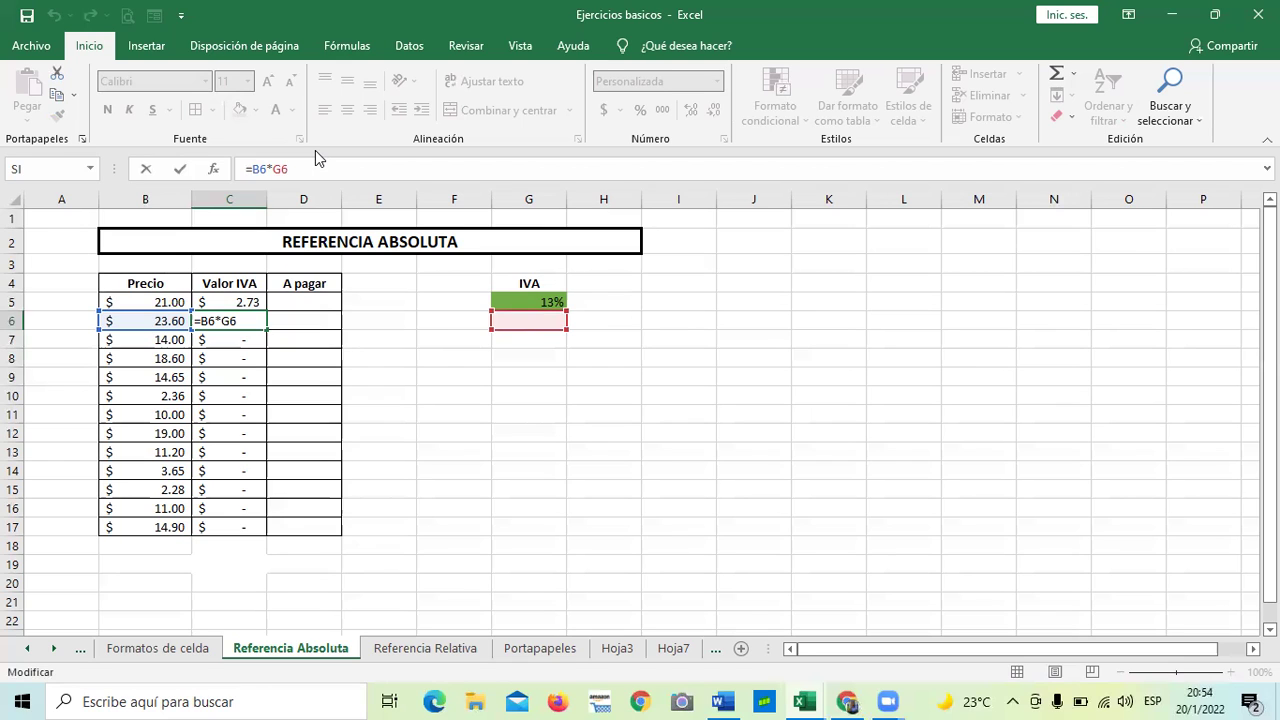
pyautogui.press('Return')
pyautogui.click(228, 529)
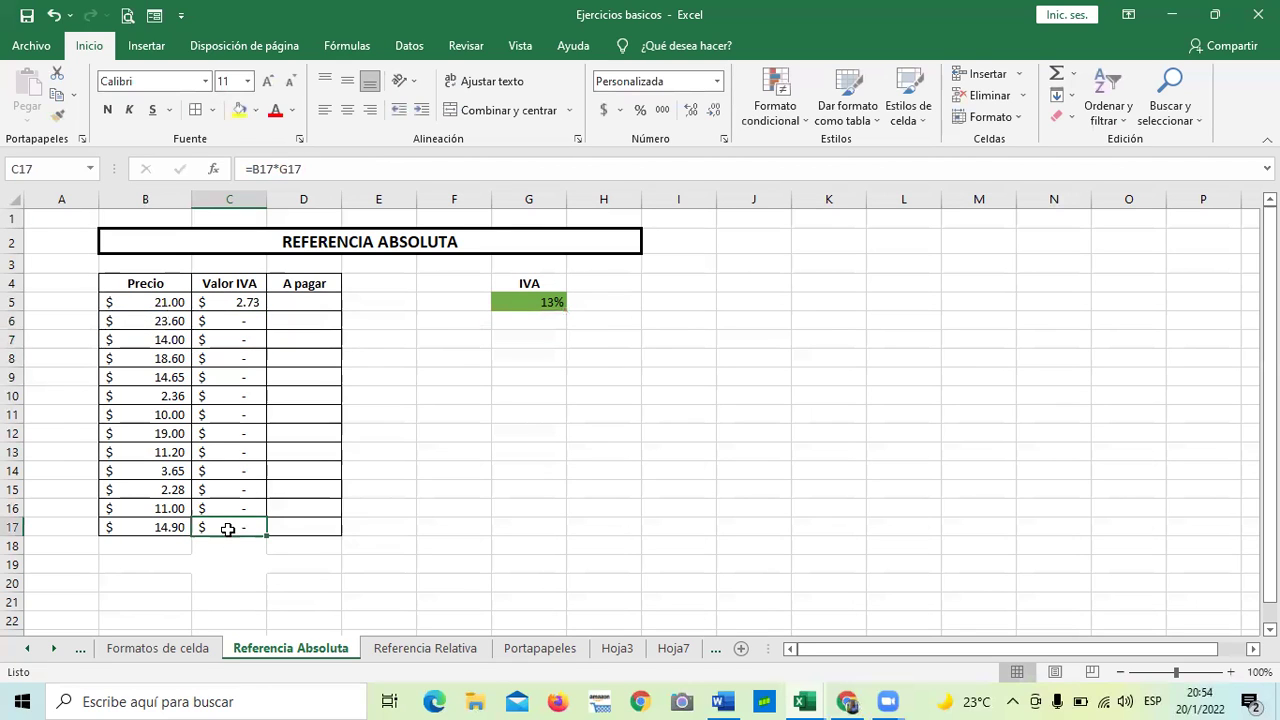
pyautogui.click(314, 172)
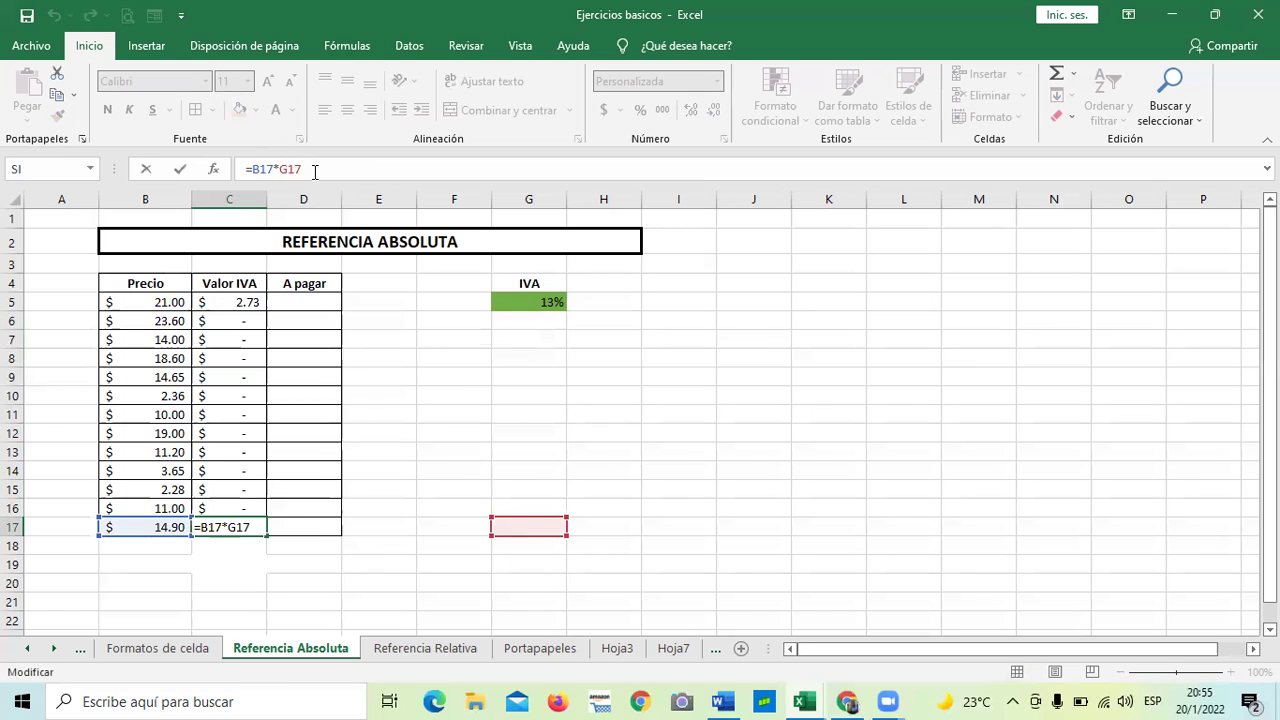
pyautogui.press('Return')
pyautogui.click(423, 544)
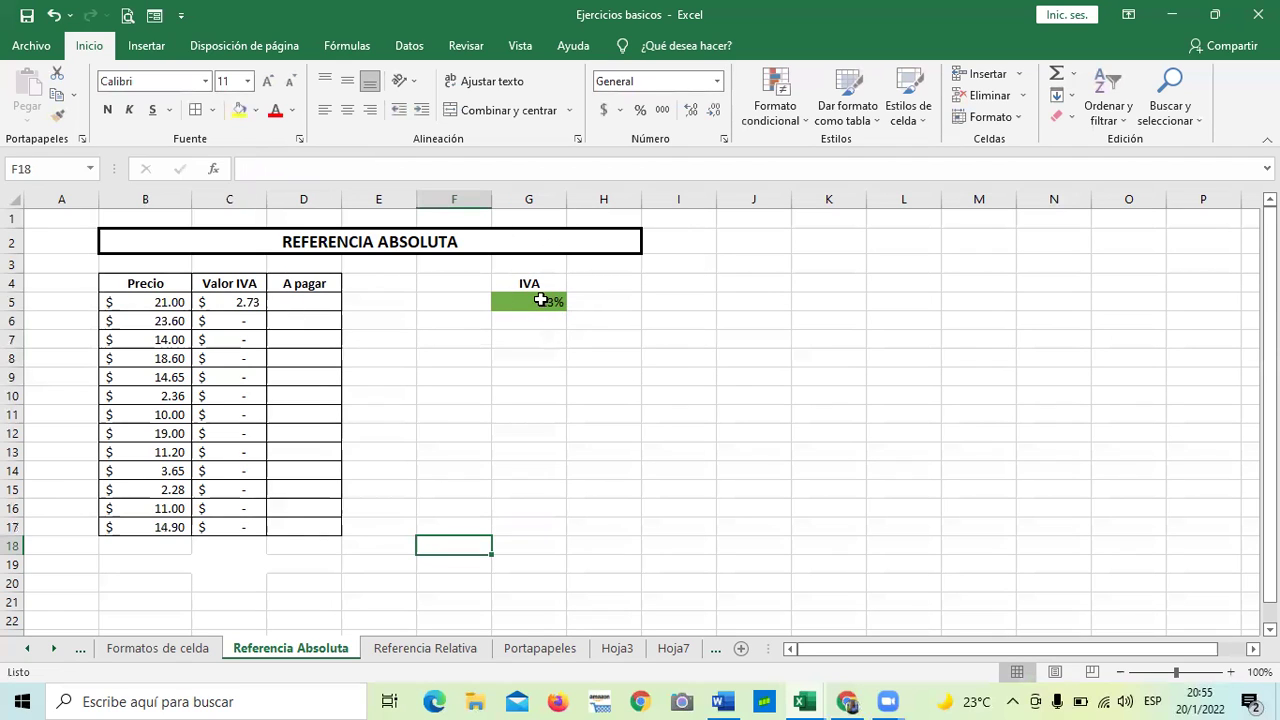
pyautogui.click(538, 300)
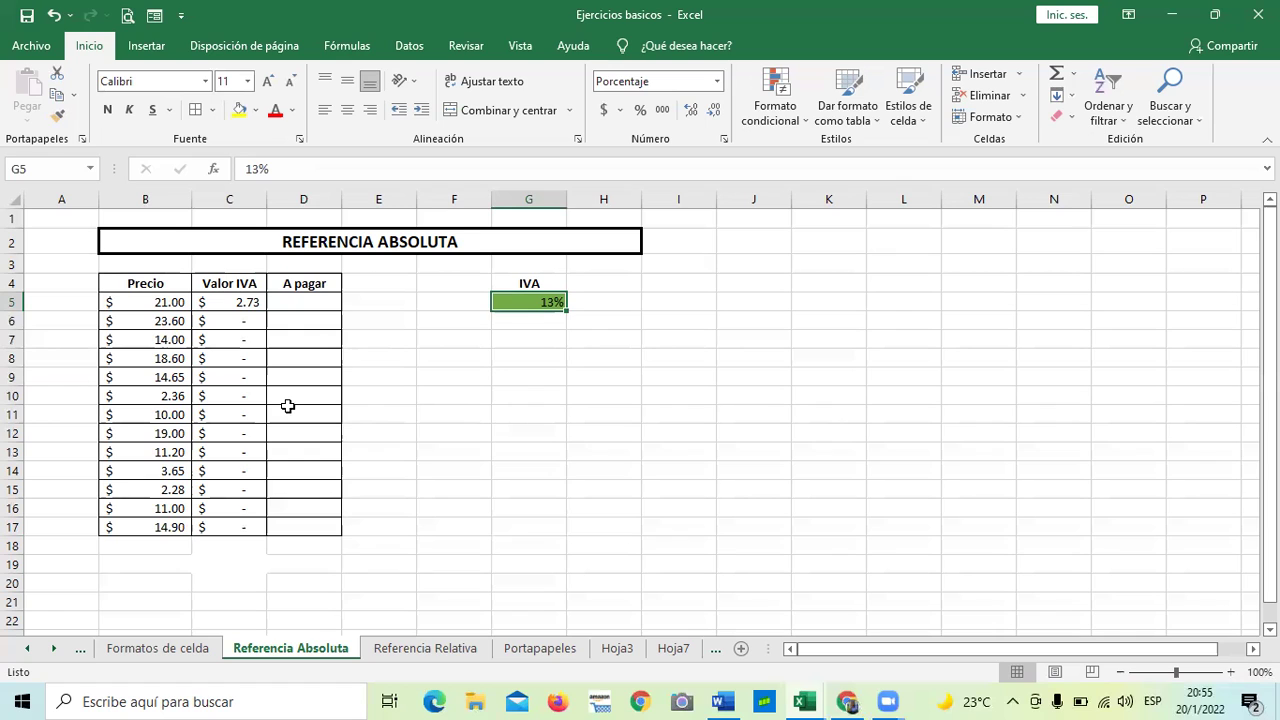
pyautogui.click(487, 437)
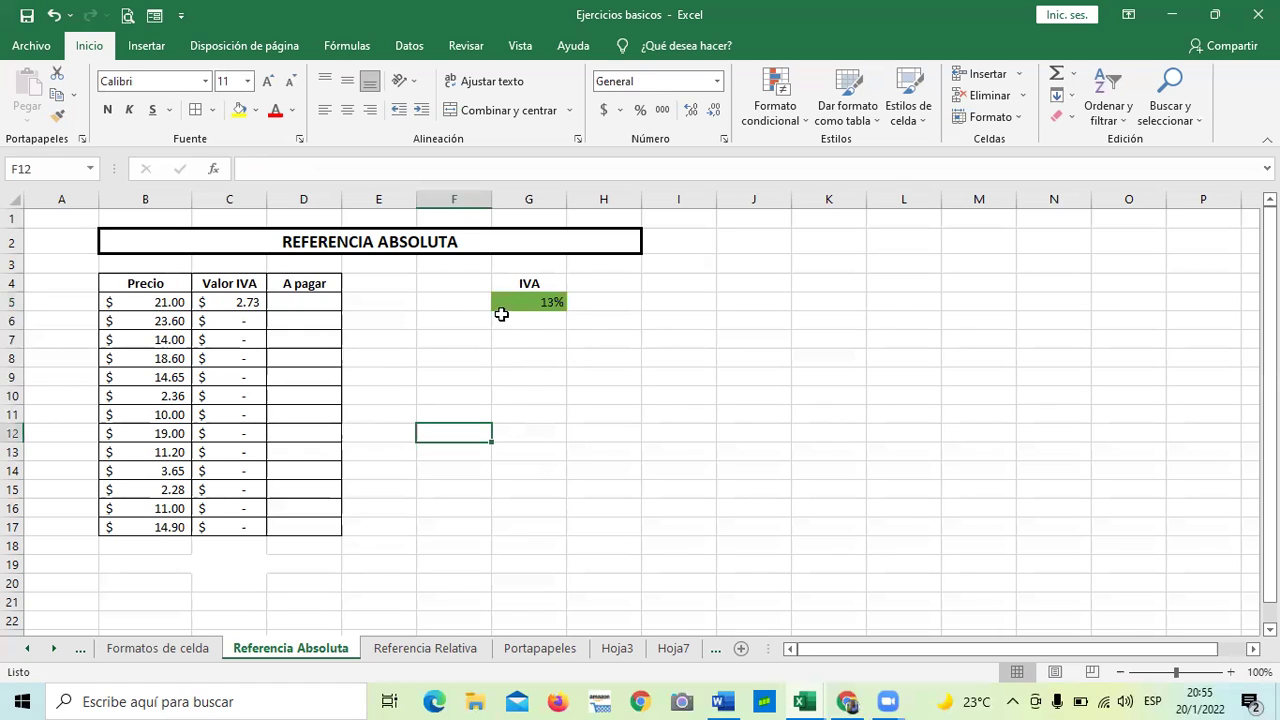
# Compare the Valor IVA formulas in C5, C6, C7 and C9 with the location of the IVA rate cell, G5
pyautogui.click(502, 305)
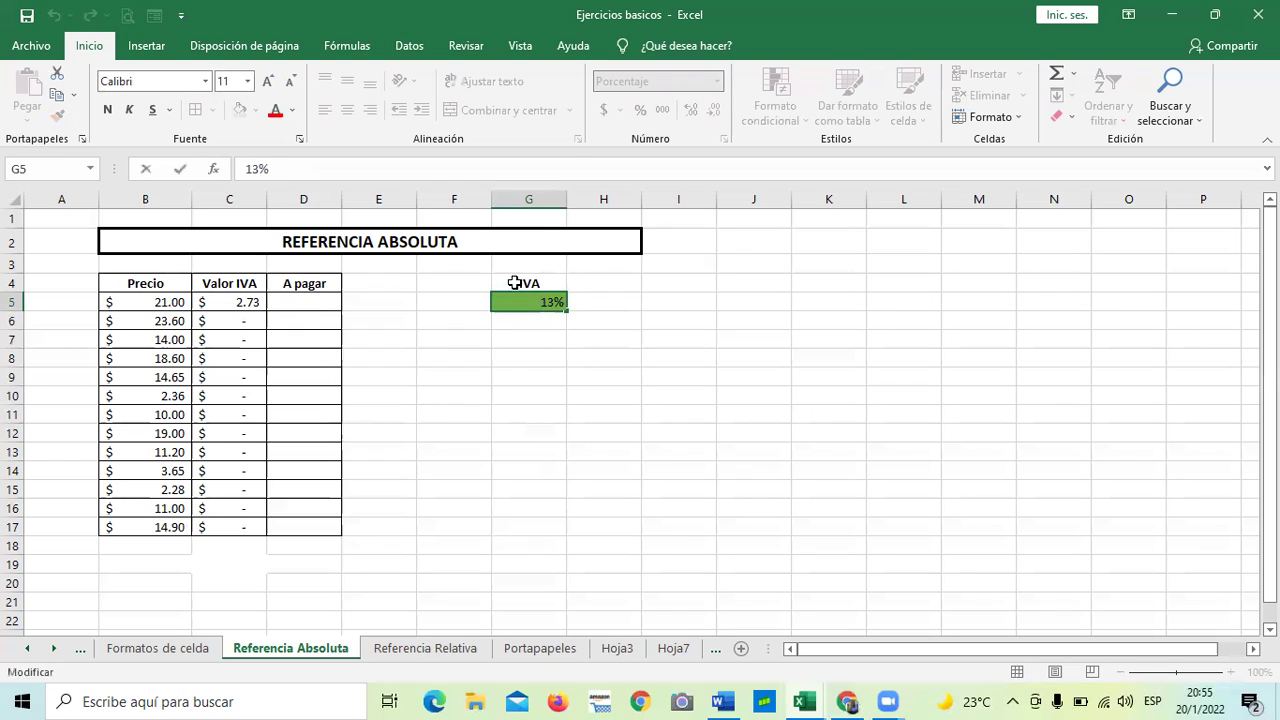
pyautogui.click(508, 281)
pyautogui.click(520, 301)
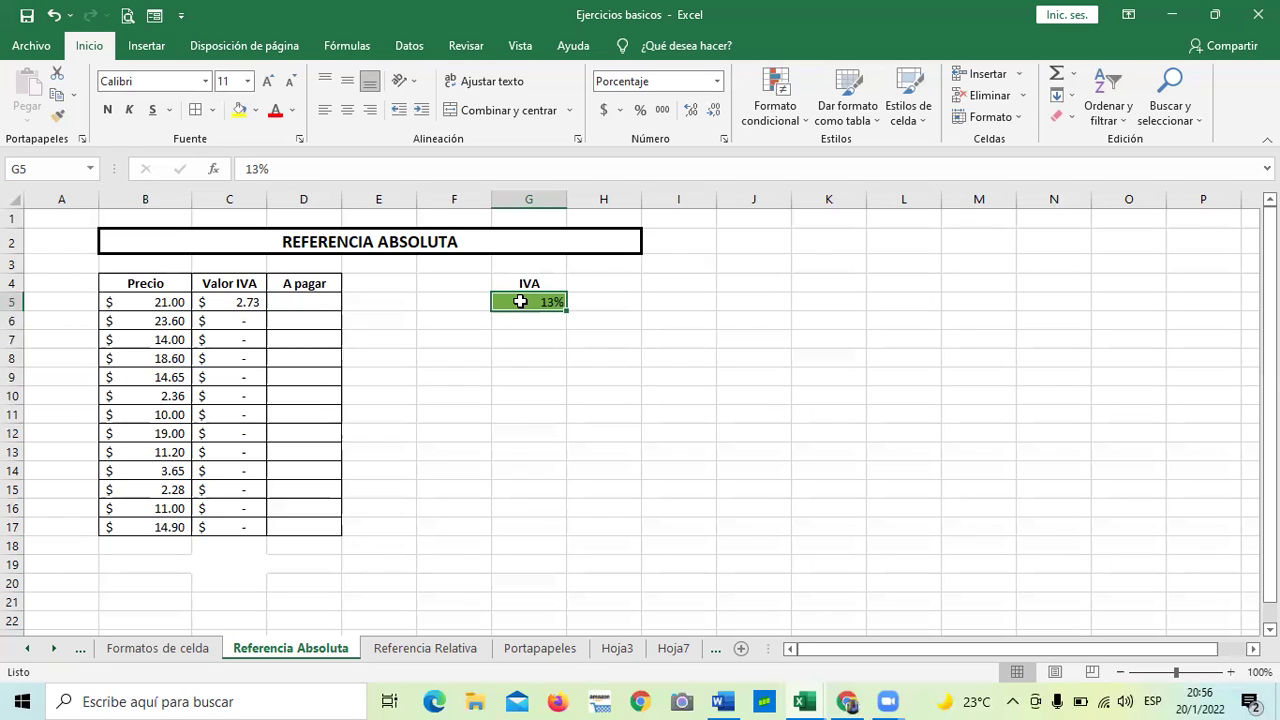
pyautogui.click(226, 320)
pyautogui.click(227, 340)
pyautogui.click(228, 381)
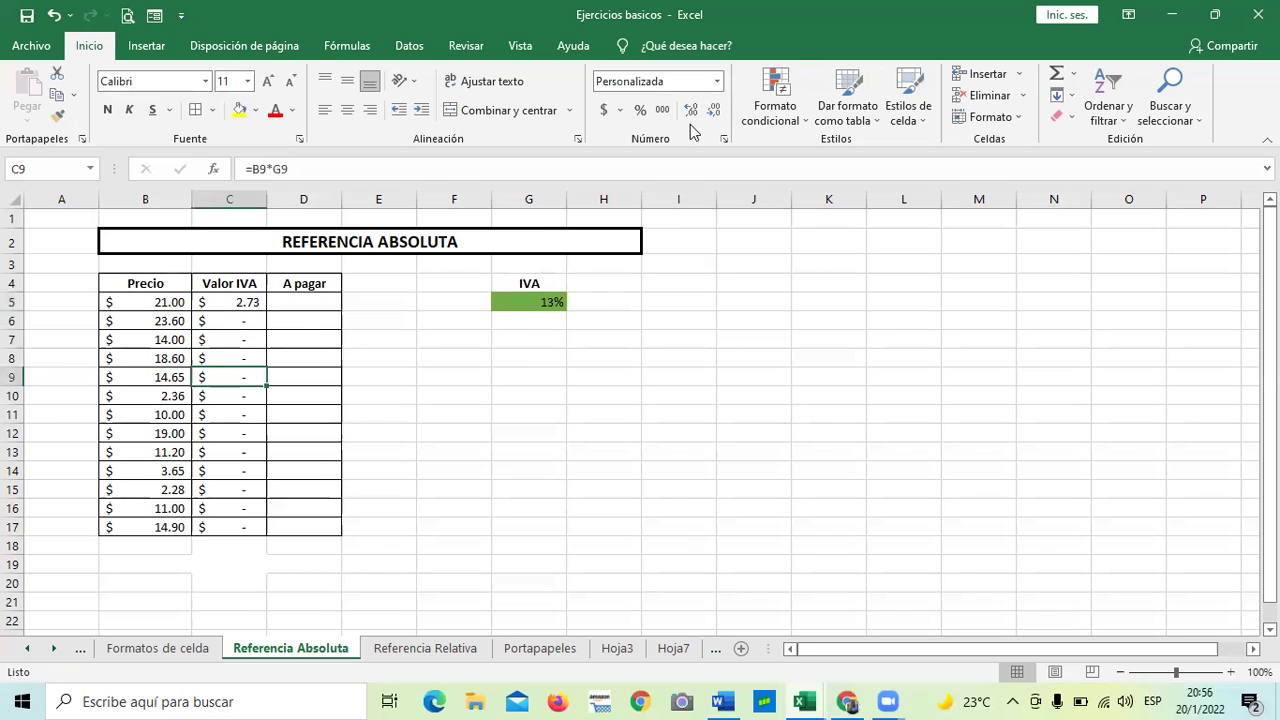
pyautogui.click(246, 304)
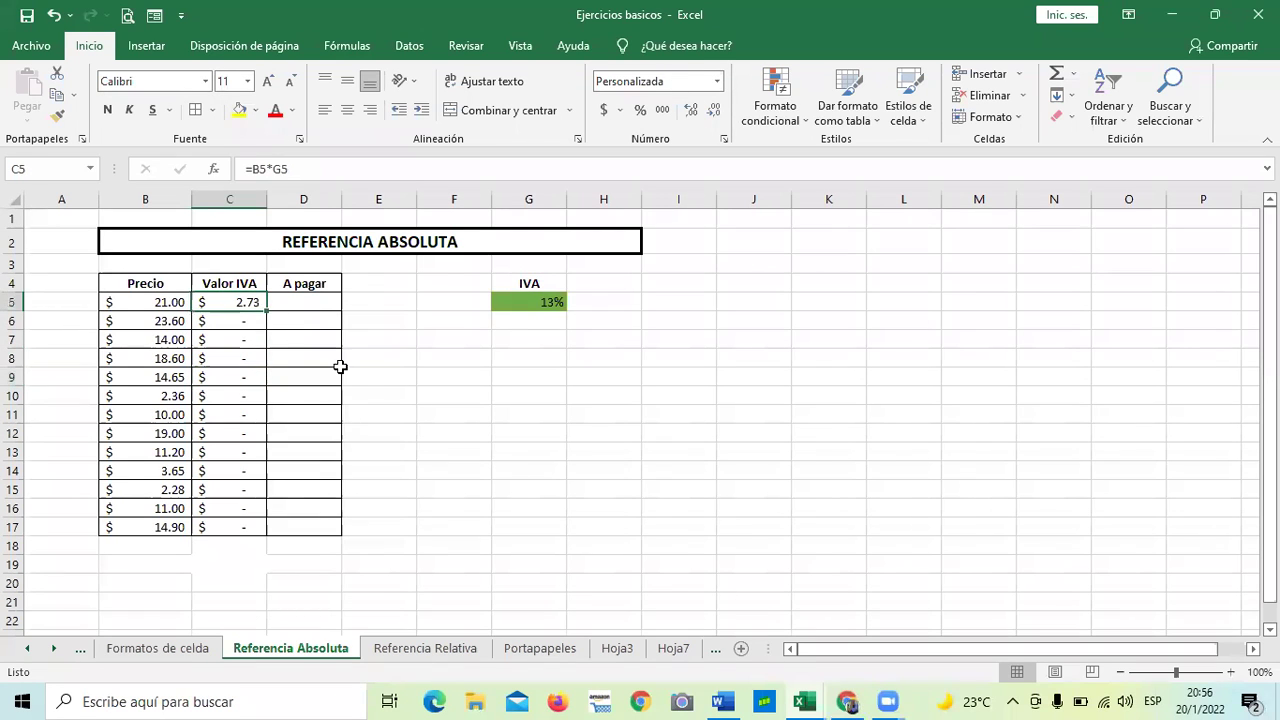
pyautogui.click(510, 299)
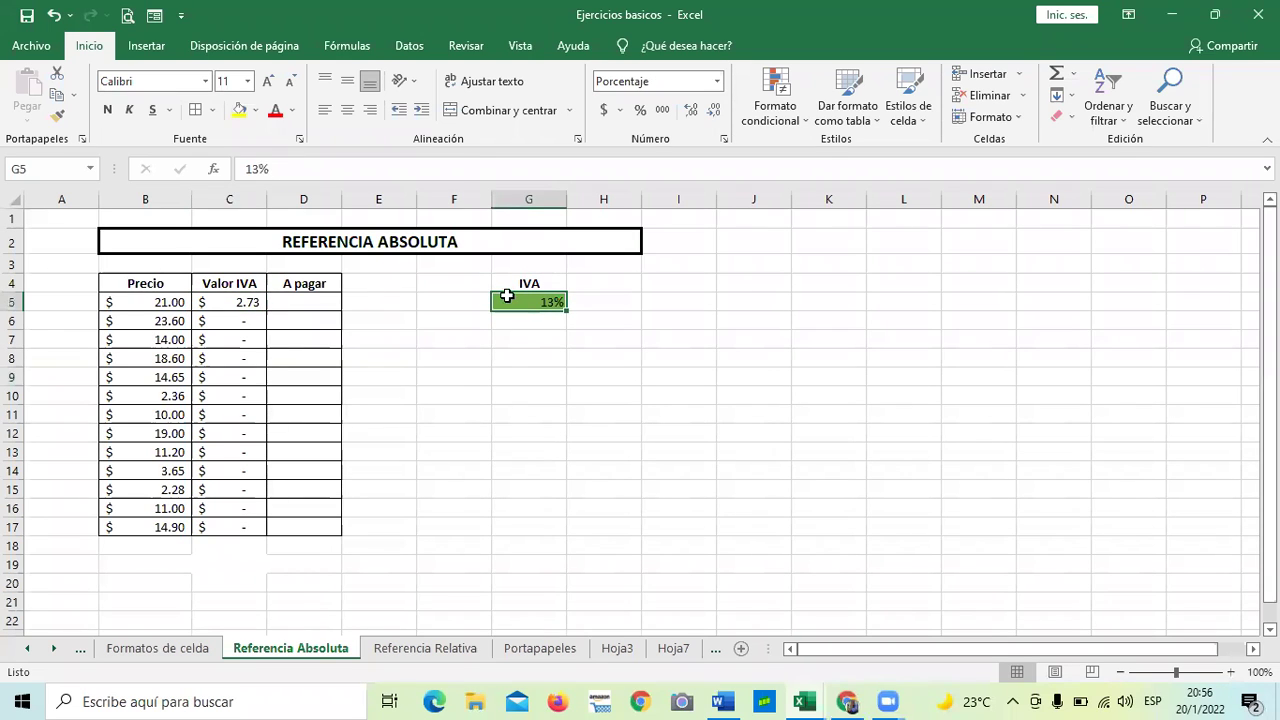
pyautogui.click(40, 169)
pyautogui.click(514, 393)
pyautogui.click(516, 280)
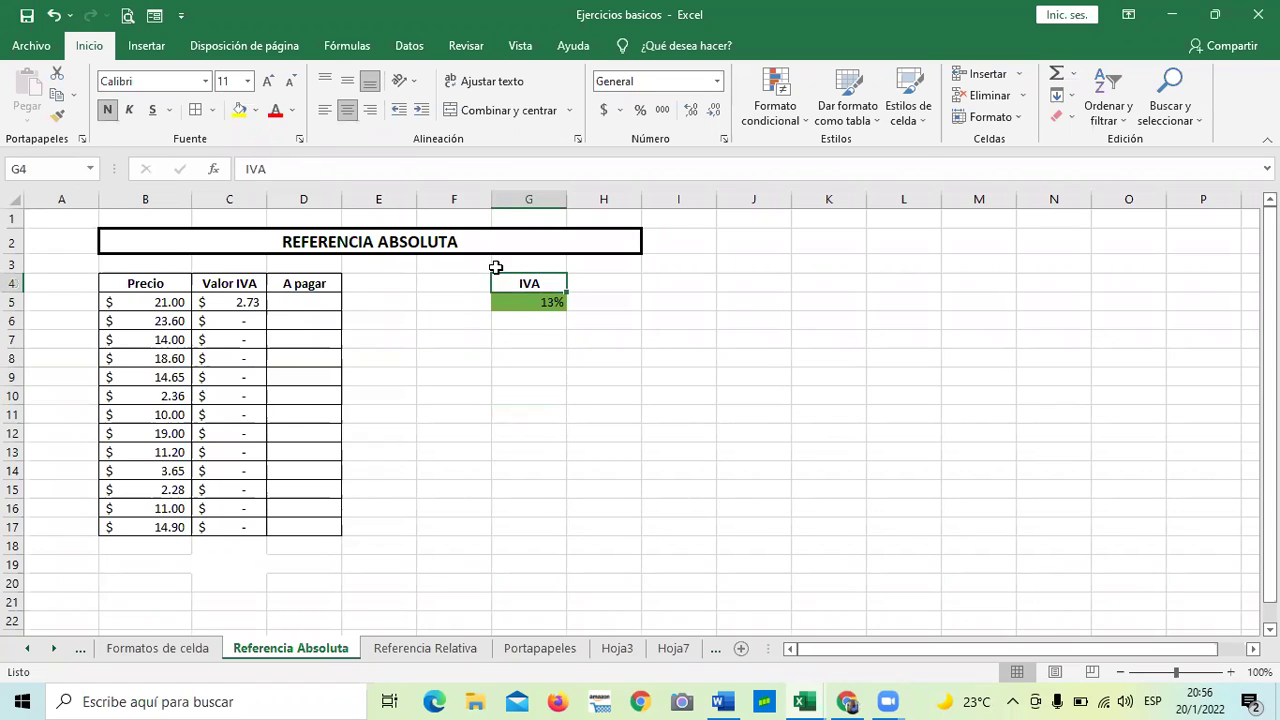
pyautogui.click(505, 300)
pyautogui.click(317, 299)
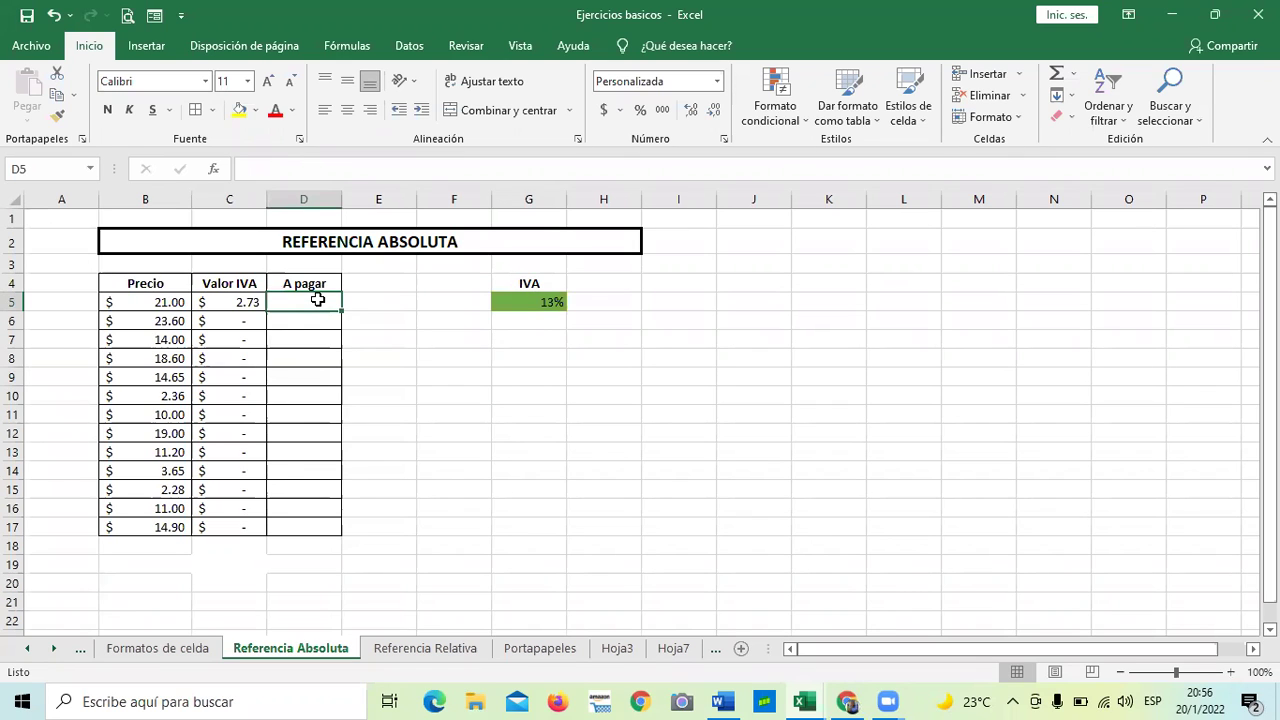
pyautogui.write('=')
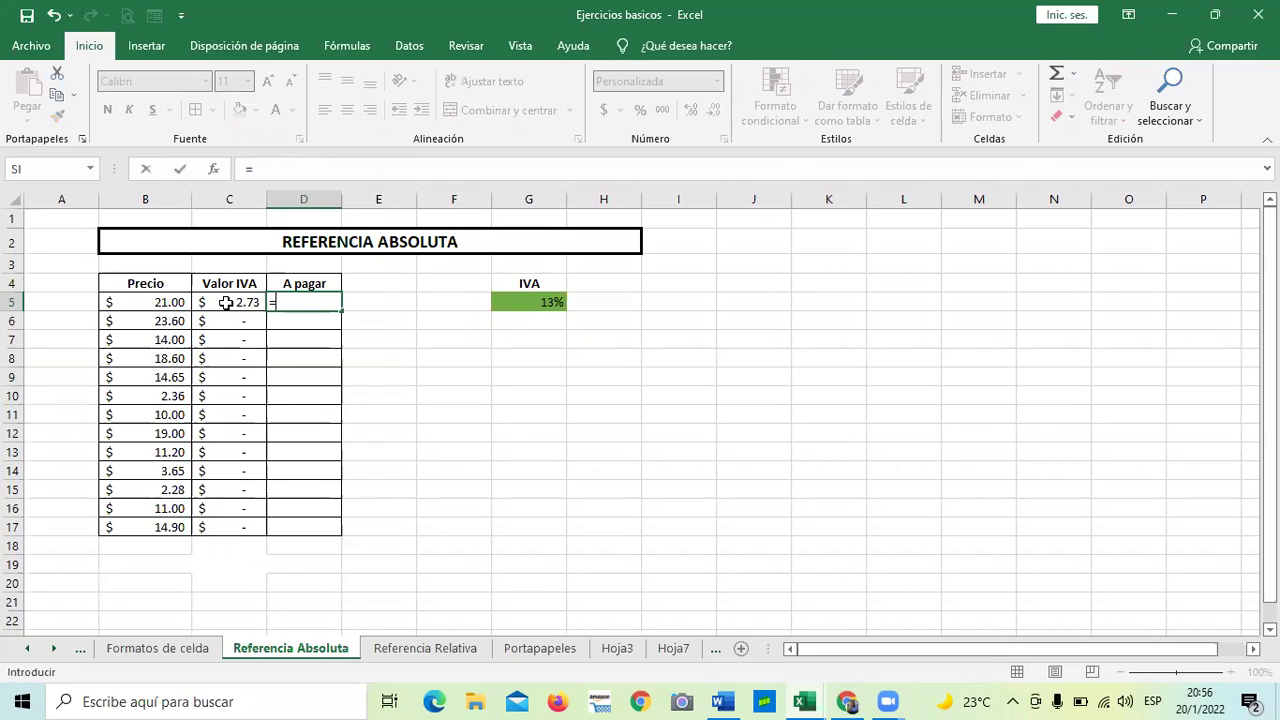
pyautogui.click(161, 302)
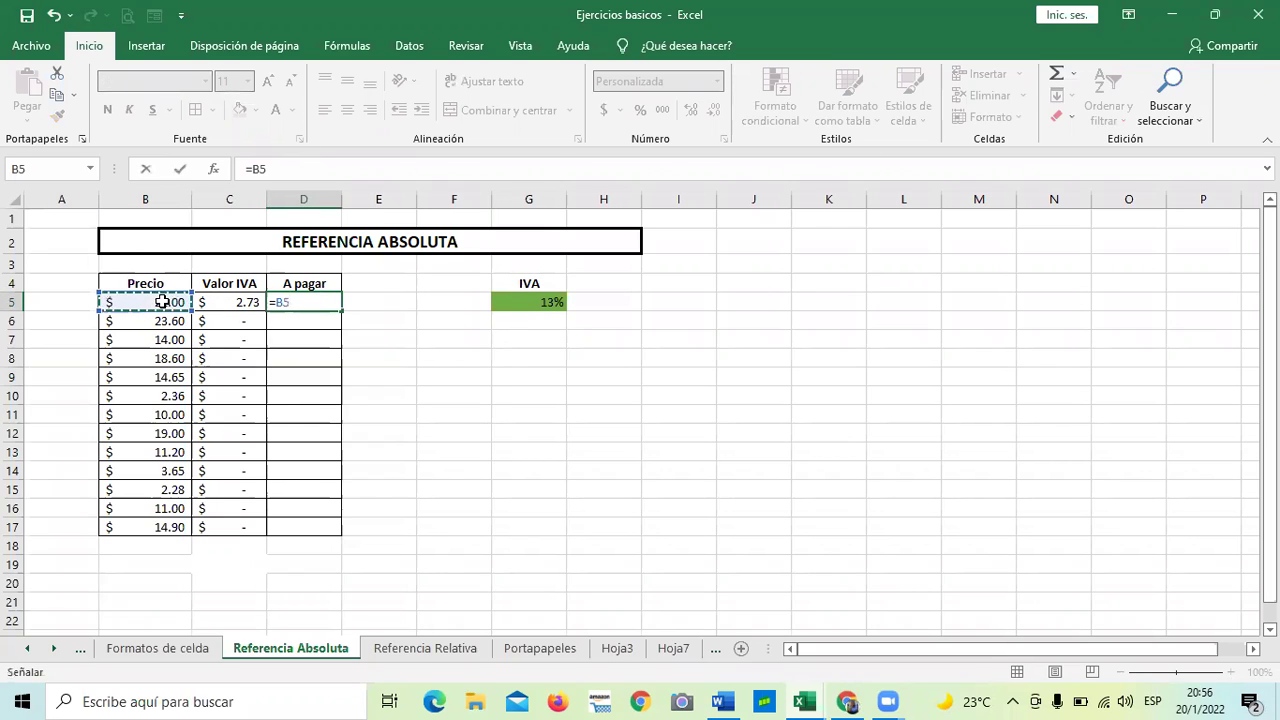
pyautogui.write('*')
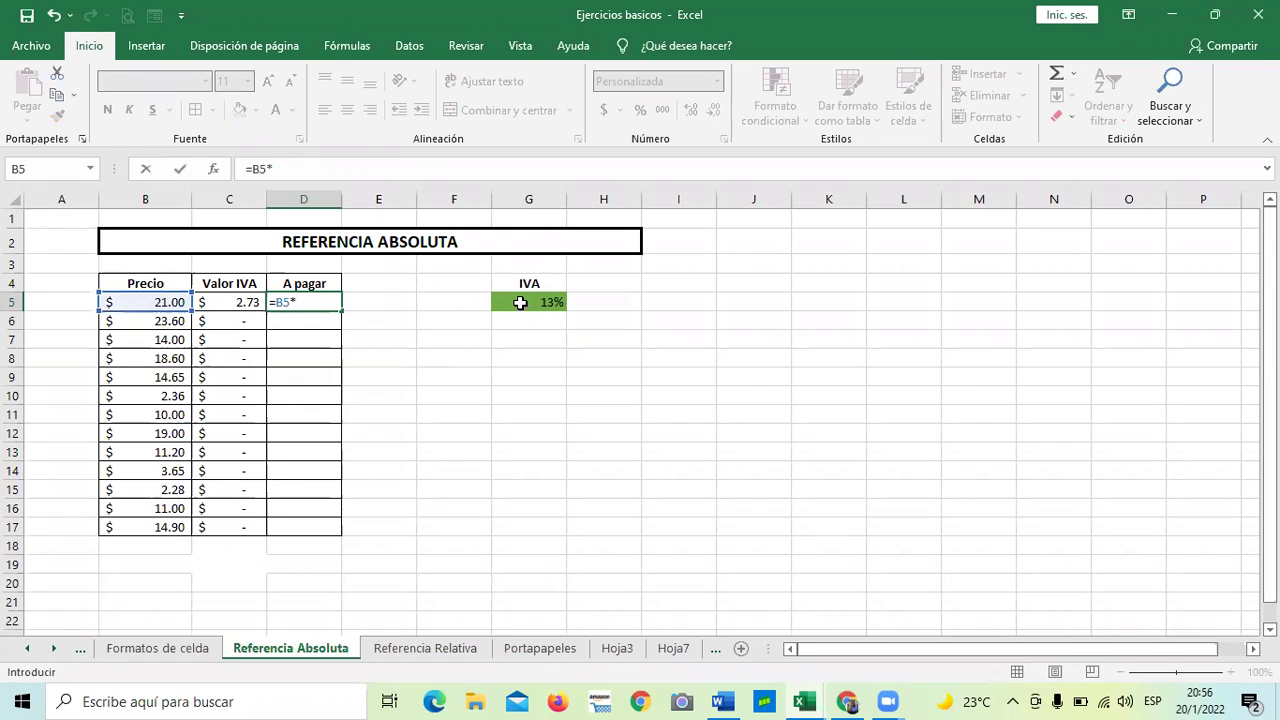
pyautogui.click(290, 169)
pyautogui.write('$')
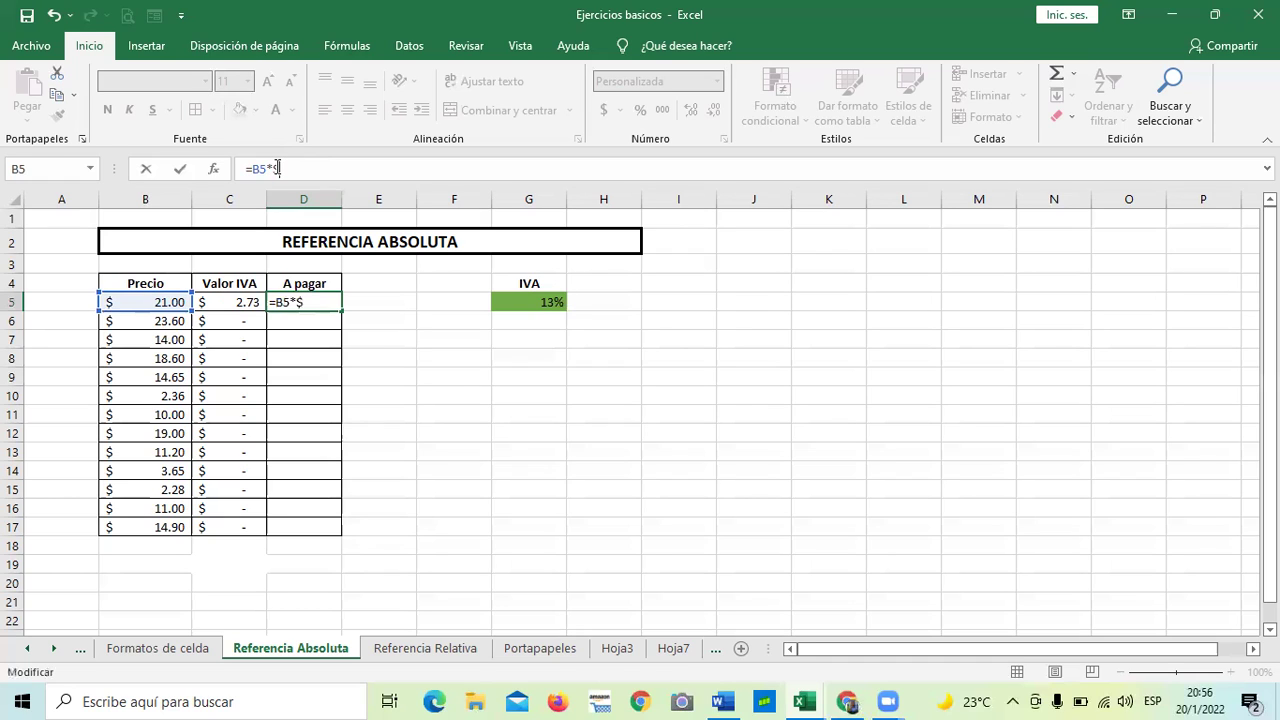
pyautogui.press('BackSpace')
pyautogui.write('$')
pyautogui.click(523, 301)
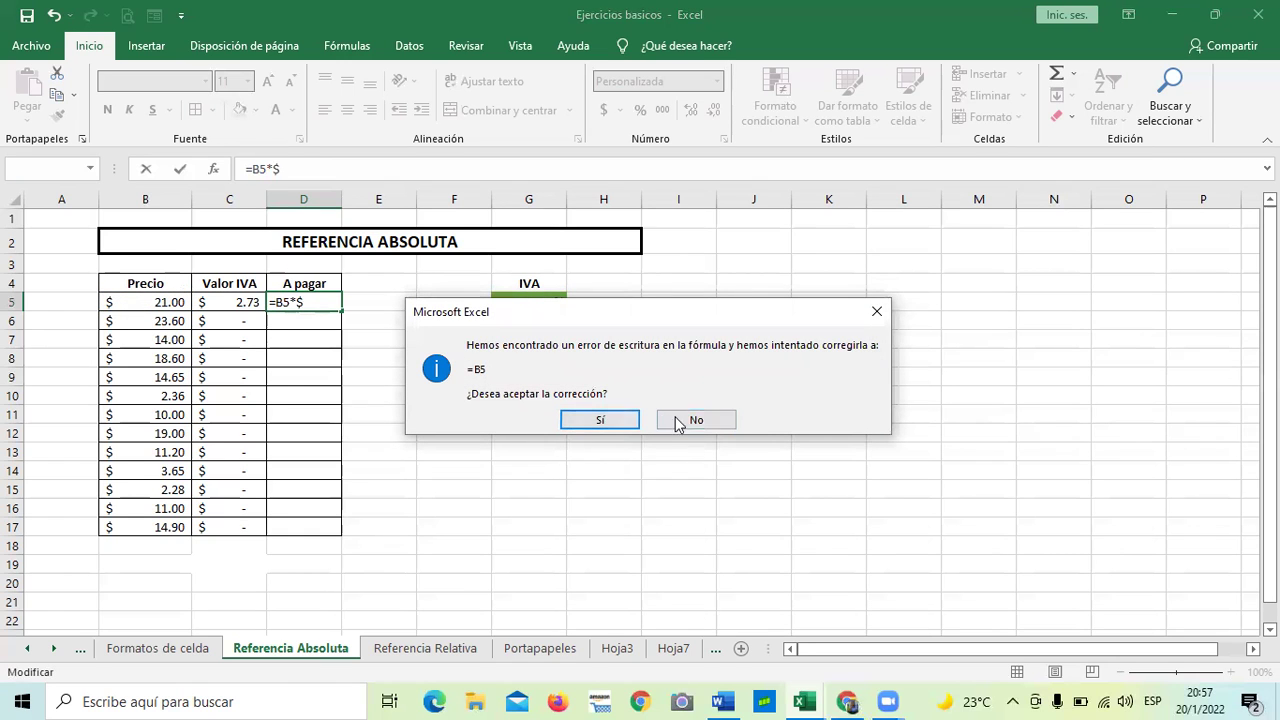
pyautogui.click(601, 420)
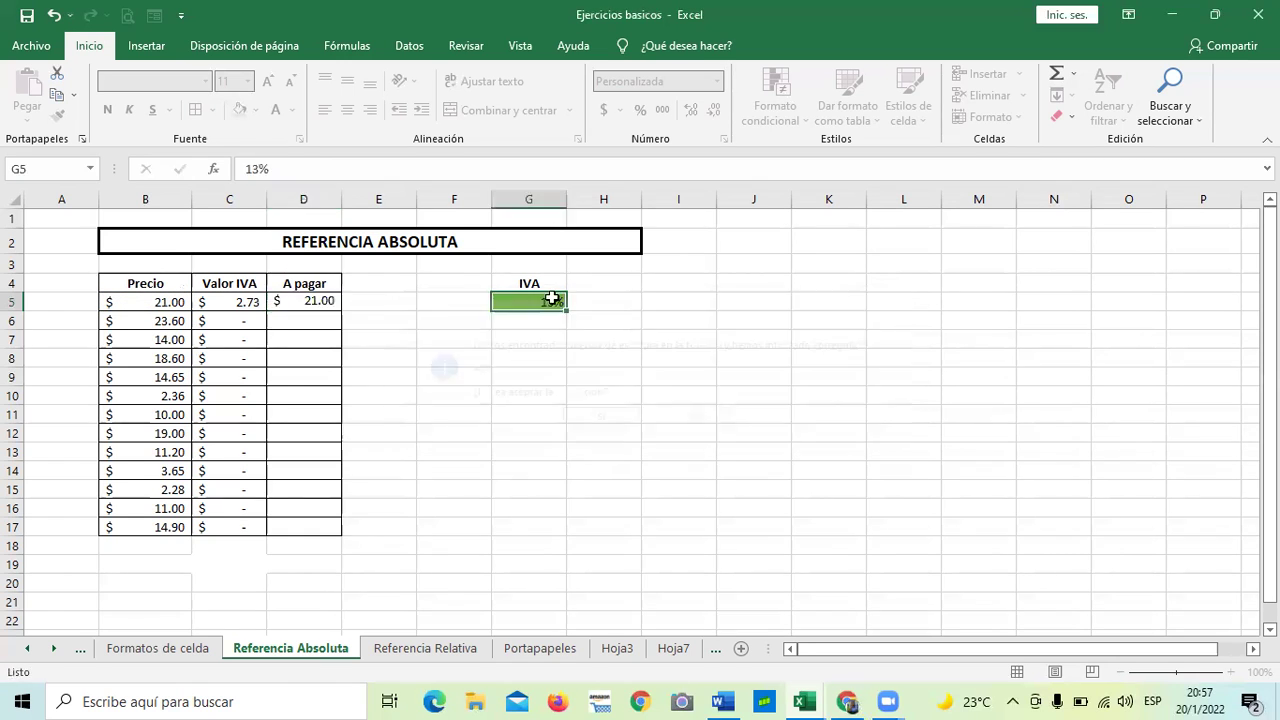
pyautogui.click(314, 301)
pyautogui.click(294, 167)
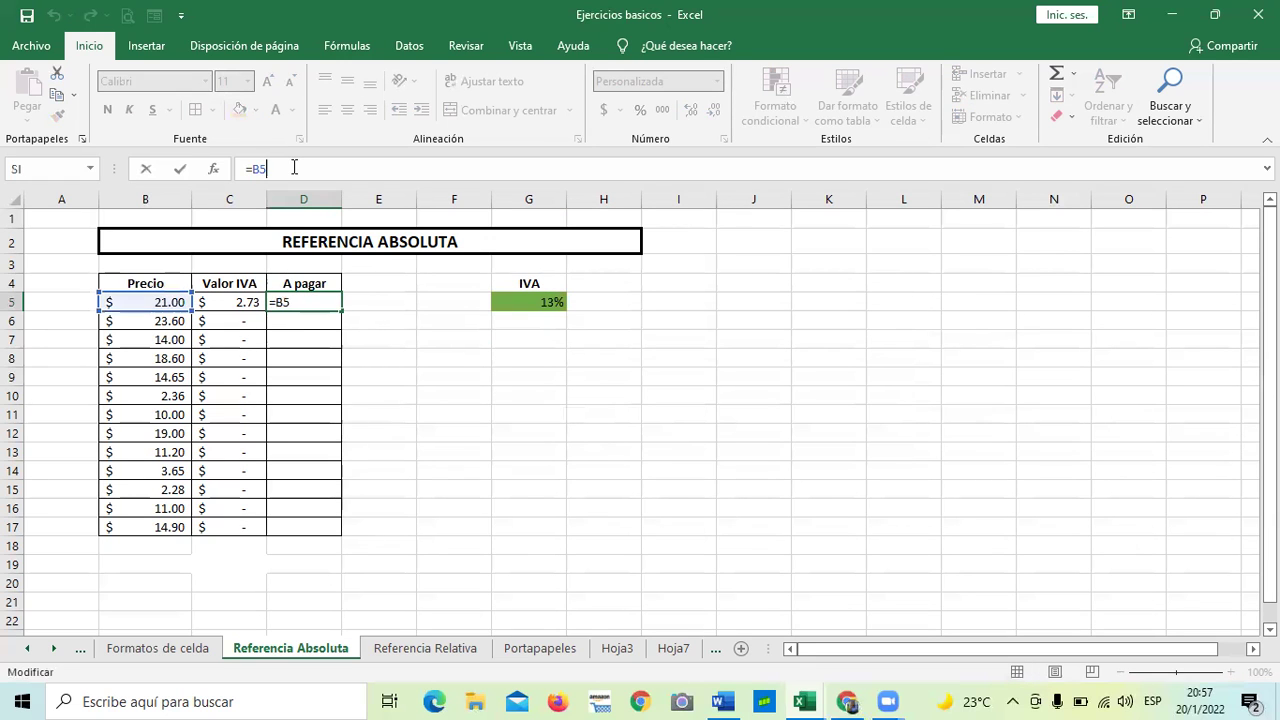
pyautogui.press('BackSpace')
pyautogui.press('BackSpace')
pyautogui.press('BackSpace')
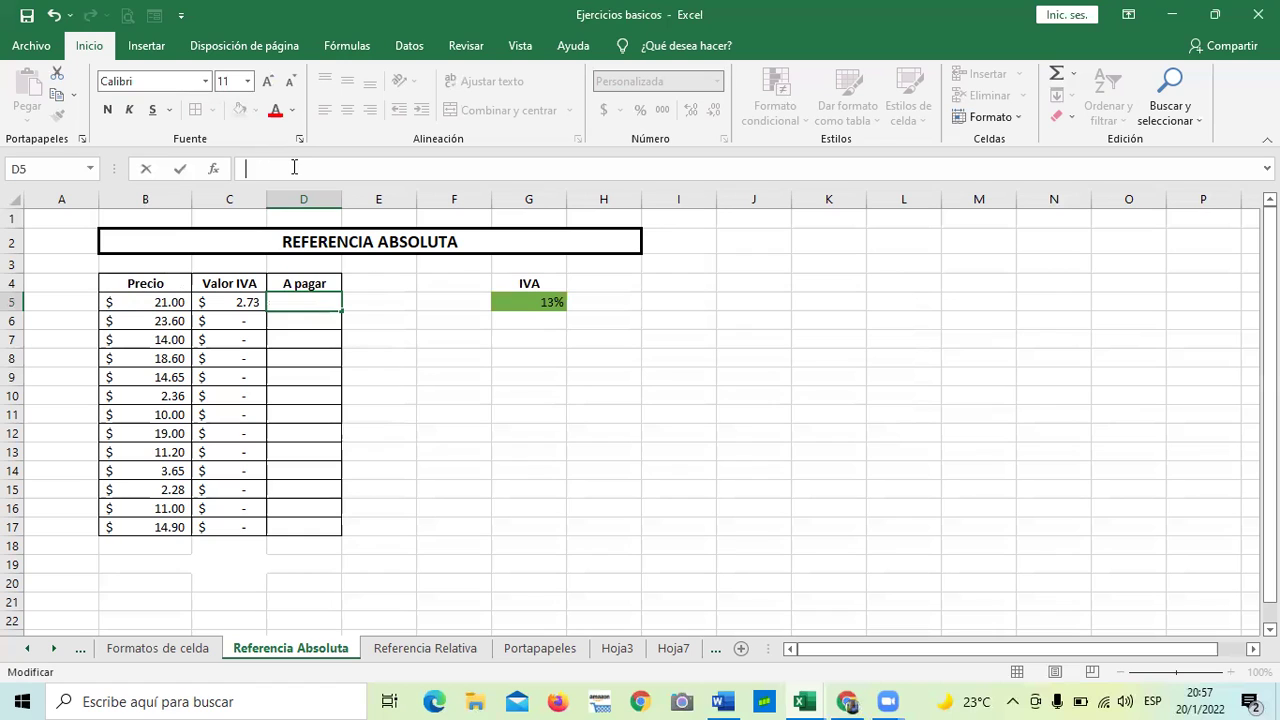
pyautogui.click(155, 302)
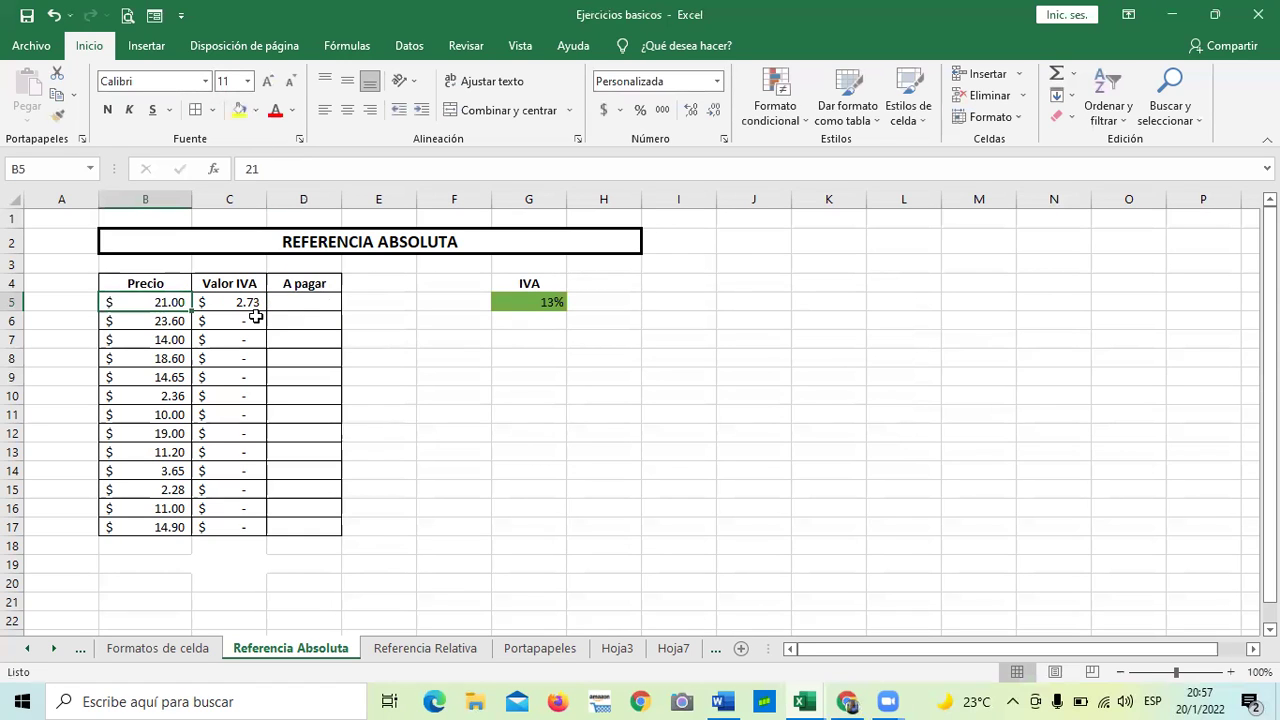
# Enter the formula =B5*$G$5 in cell D5 to multiply Precio by the IVA rate with an absolute reference
pyautogui.click(299, 305)
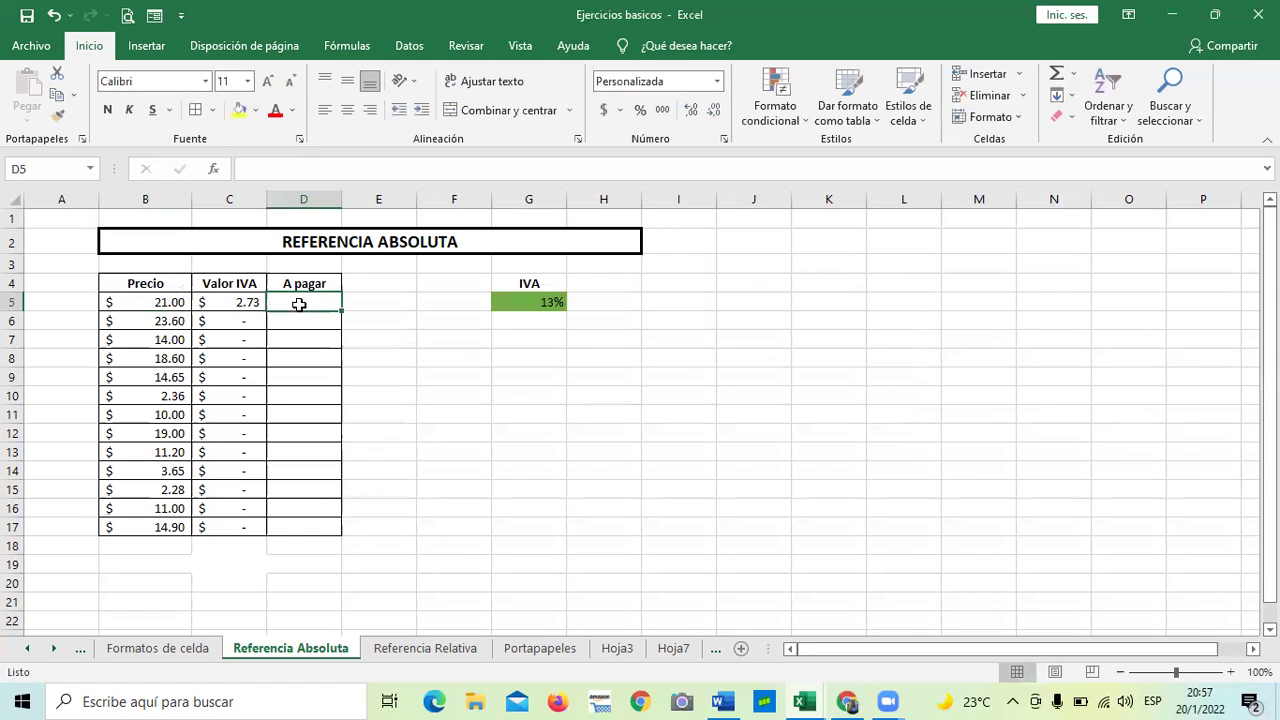
pyautogui.write('=')
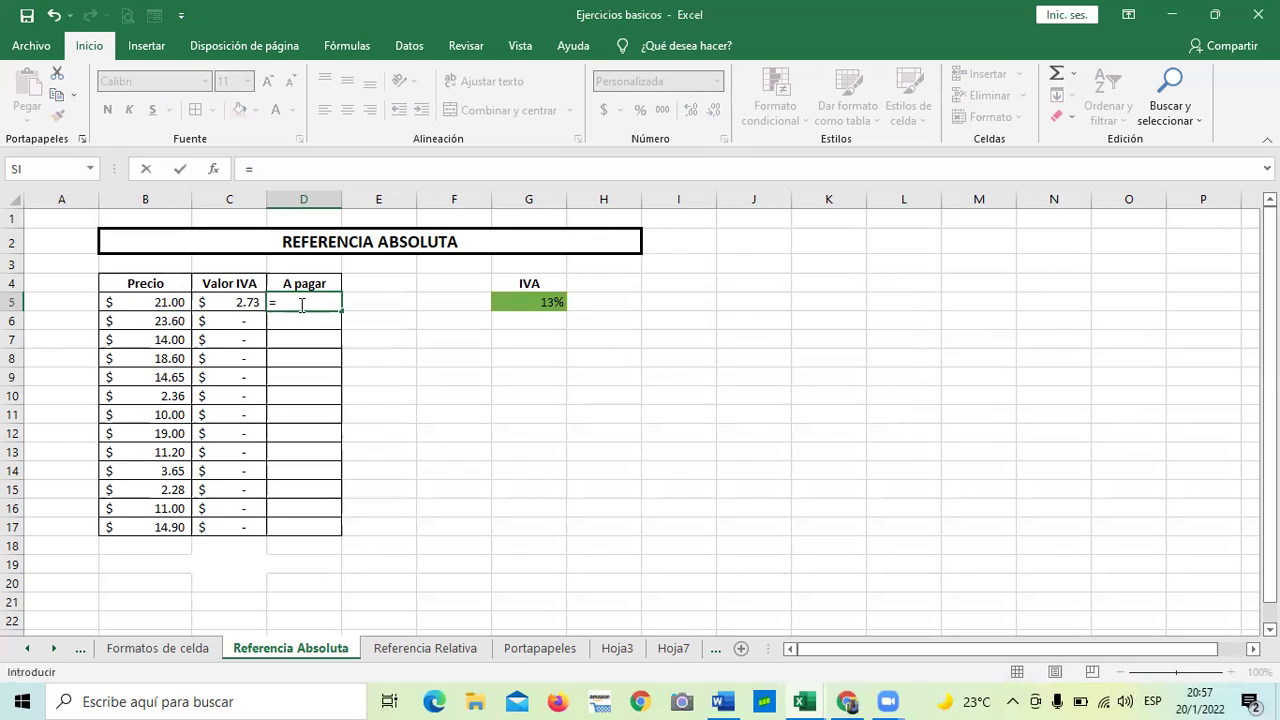
pyautogui.click(145, 304)
pyautogui.click(312, 167)
pyautogui.write('*')
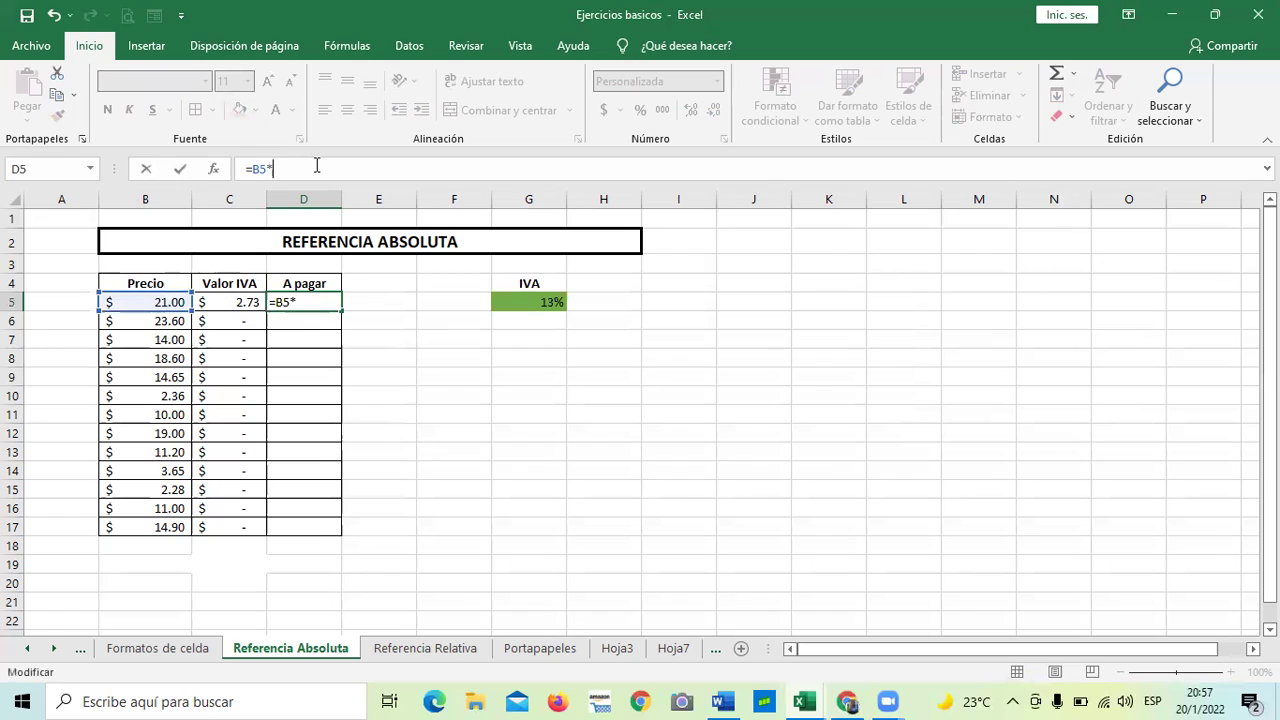
pyautogui.write('$4')
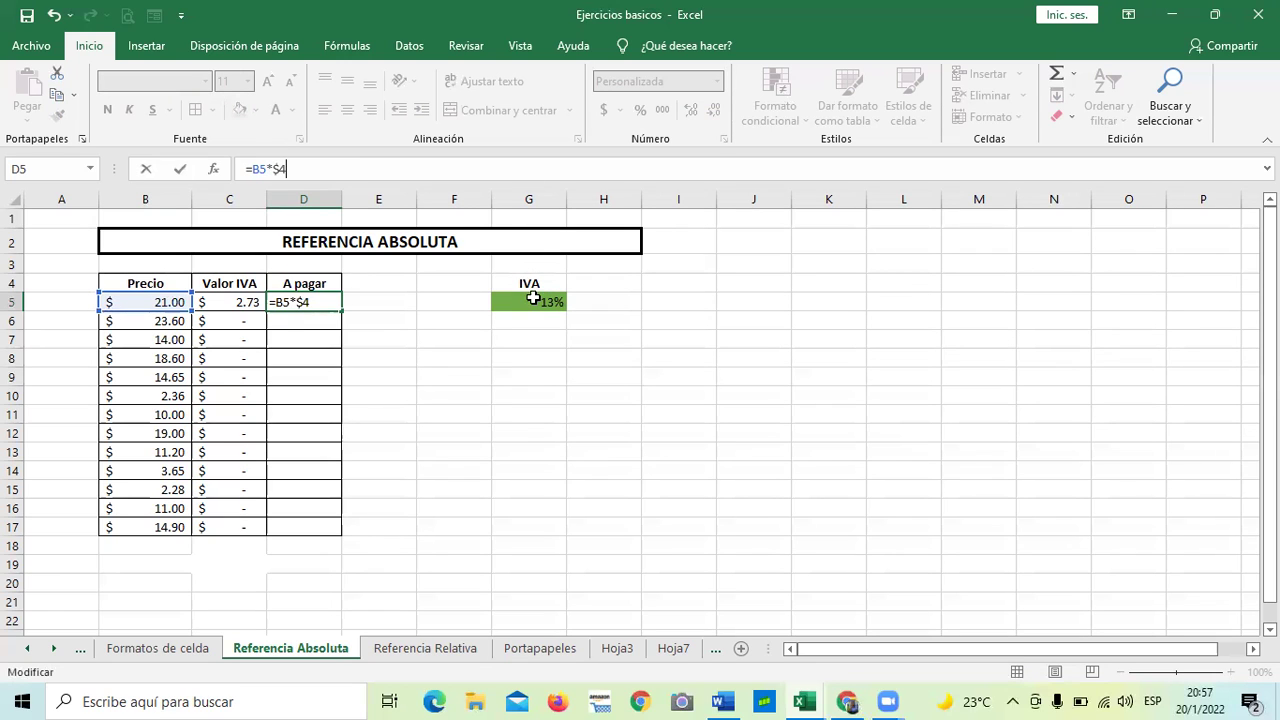
pyautogui.write('g')
pyautogui.press('BackSpace')
pyautogui.press('BackSpace')
pyautogui.write('g$5')
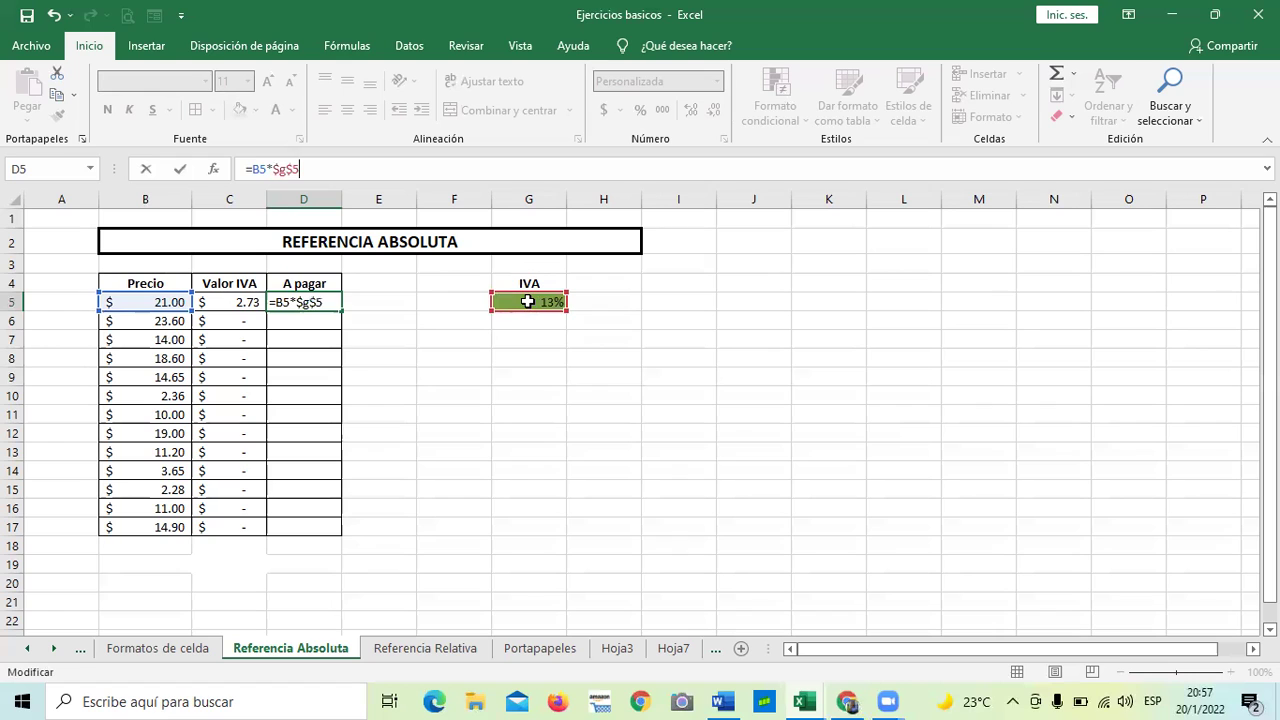
pyautogui.press('Return')
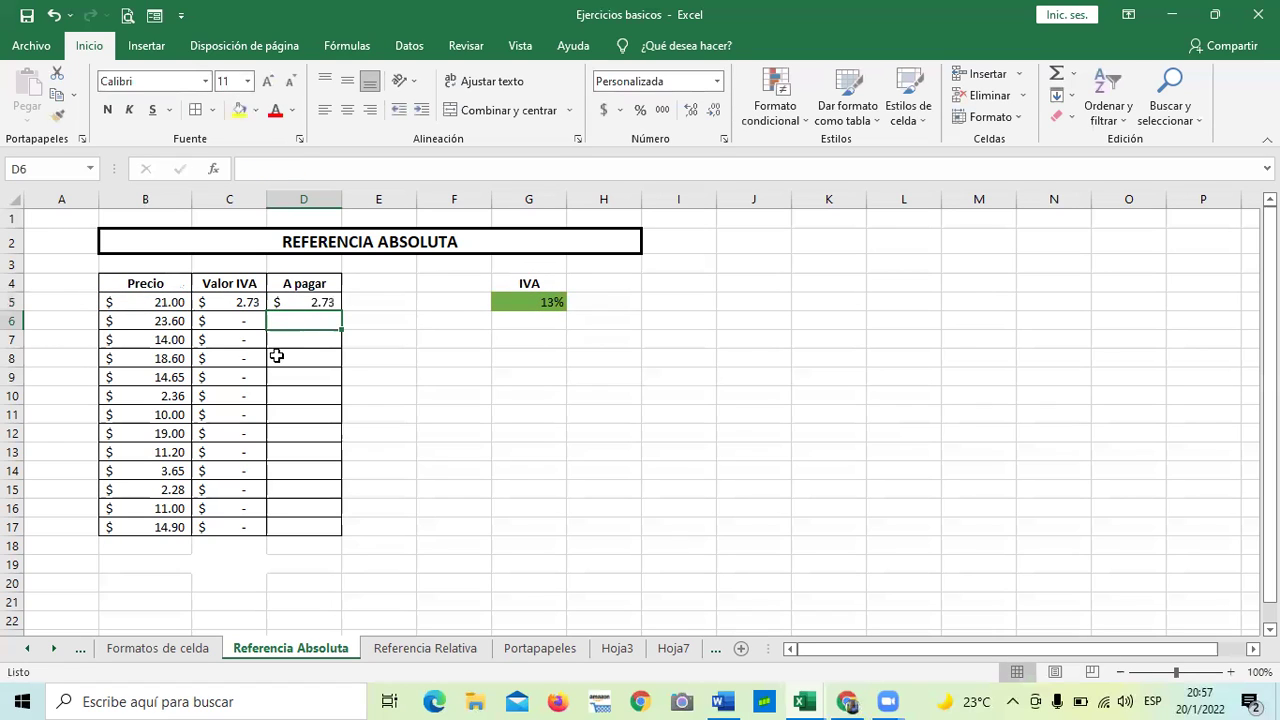
# Copy the D5 formula down the A pagar column through D17
pyautogui.click(296, 301)
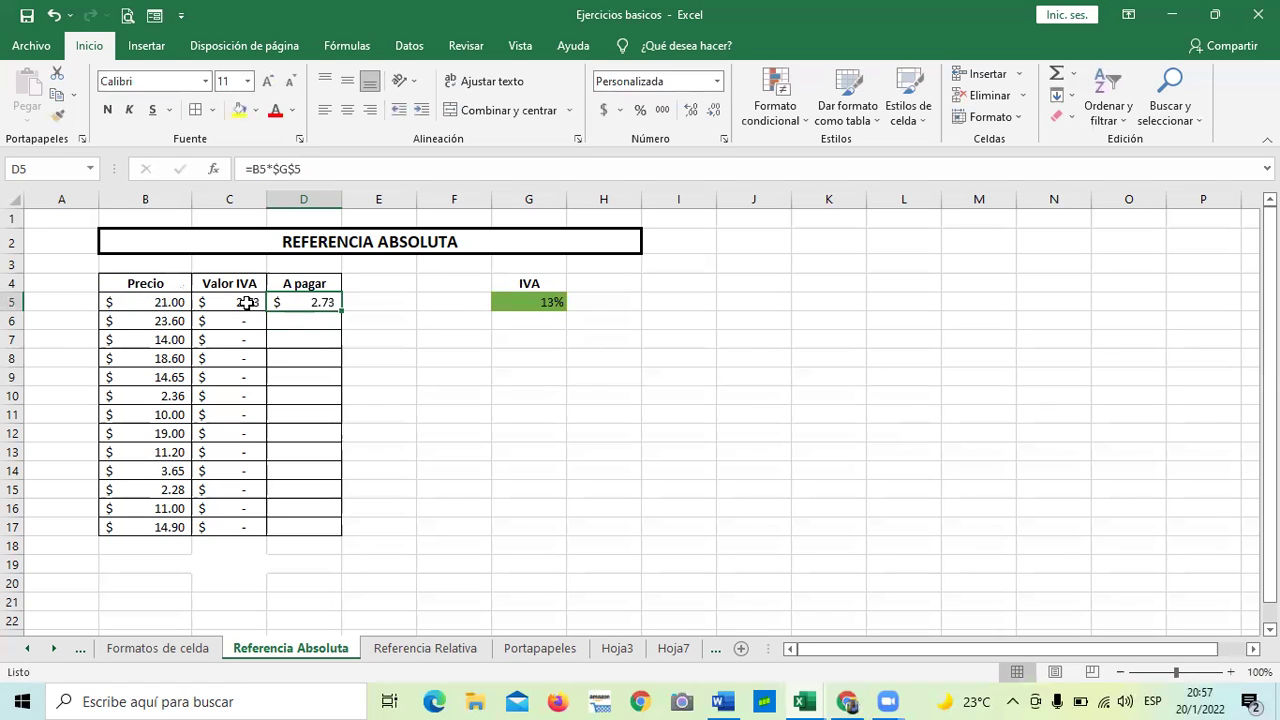
pyautogui.moveTo(341, 311); pyautogui.dragTo(339, 534)
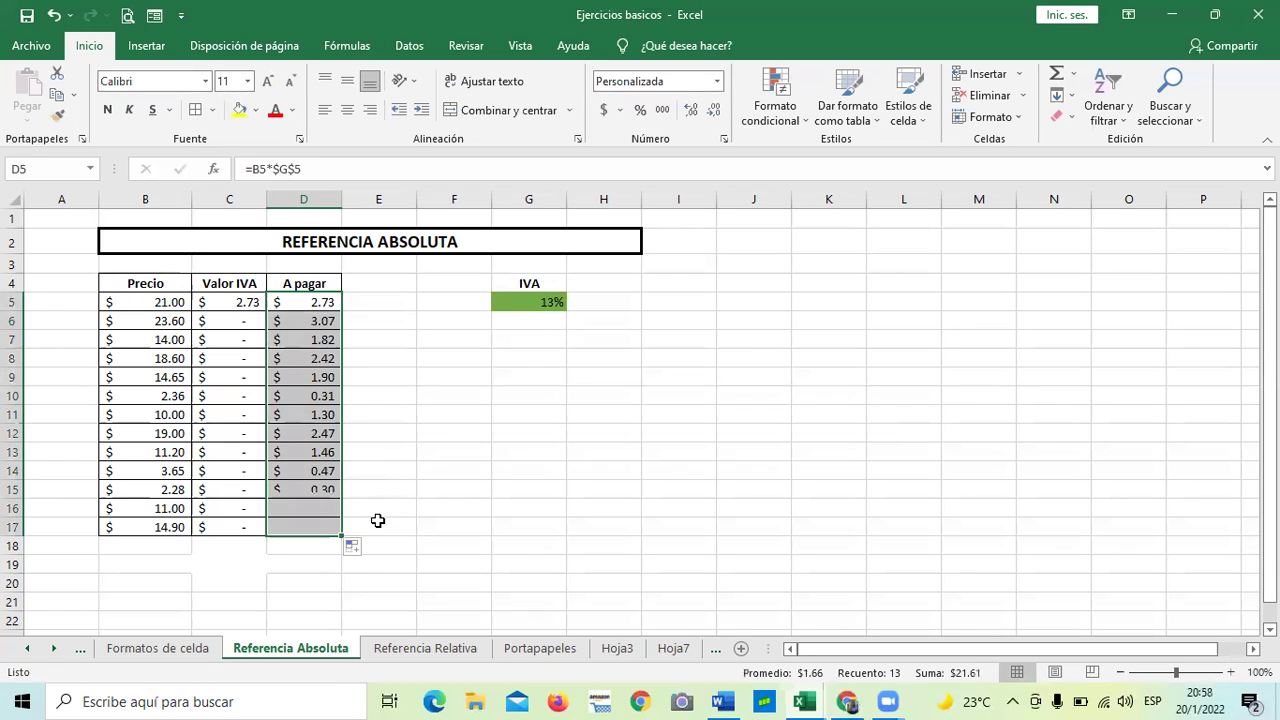
pyautogui.click(552, 501)
# Examine the copied A pagar formulas in D17, D12, D9 and D8 against the IVA rate cell, G5
pyautogui.click(320, 526)
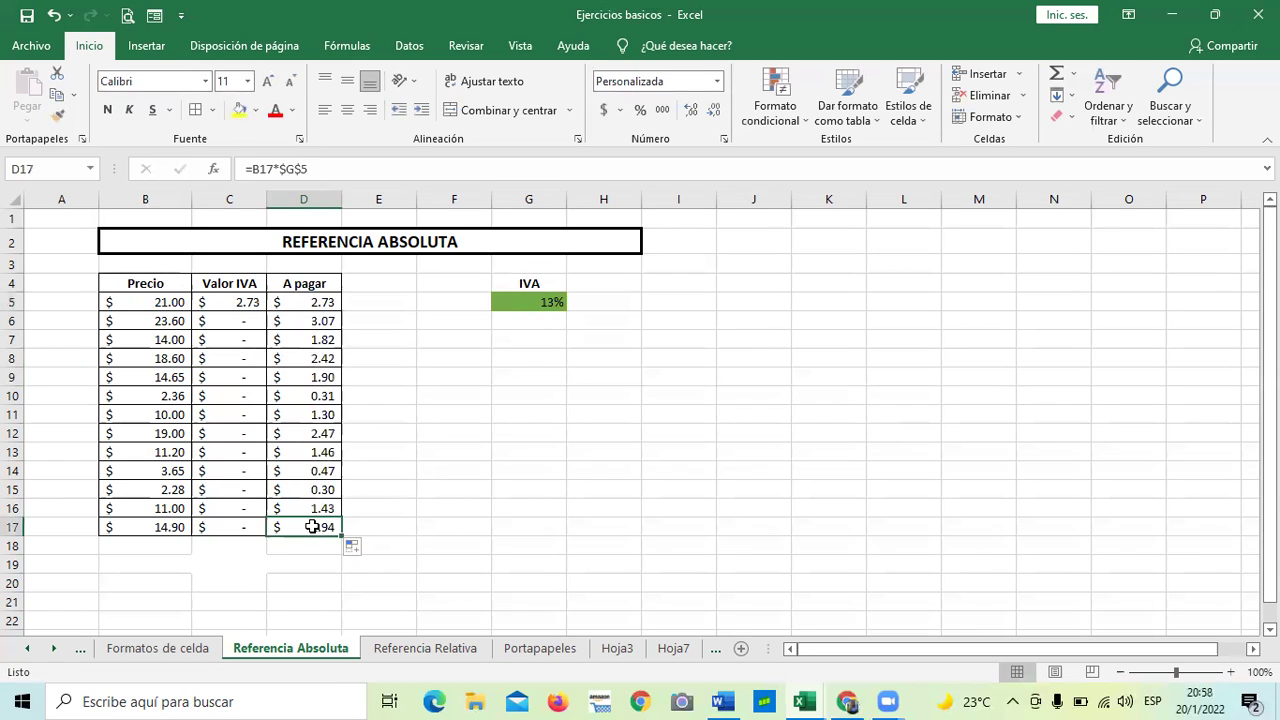
pyautogui.click(314, 434)
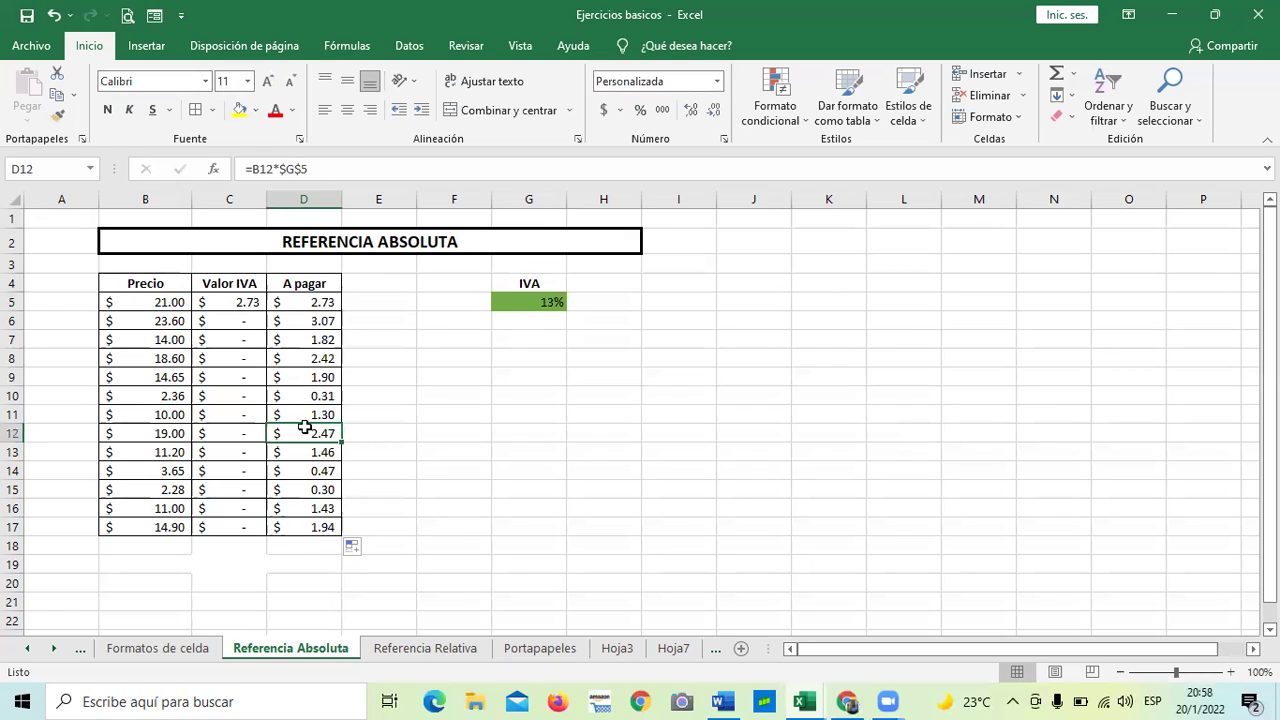
pyautogui.click(297, 379)
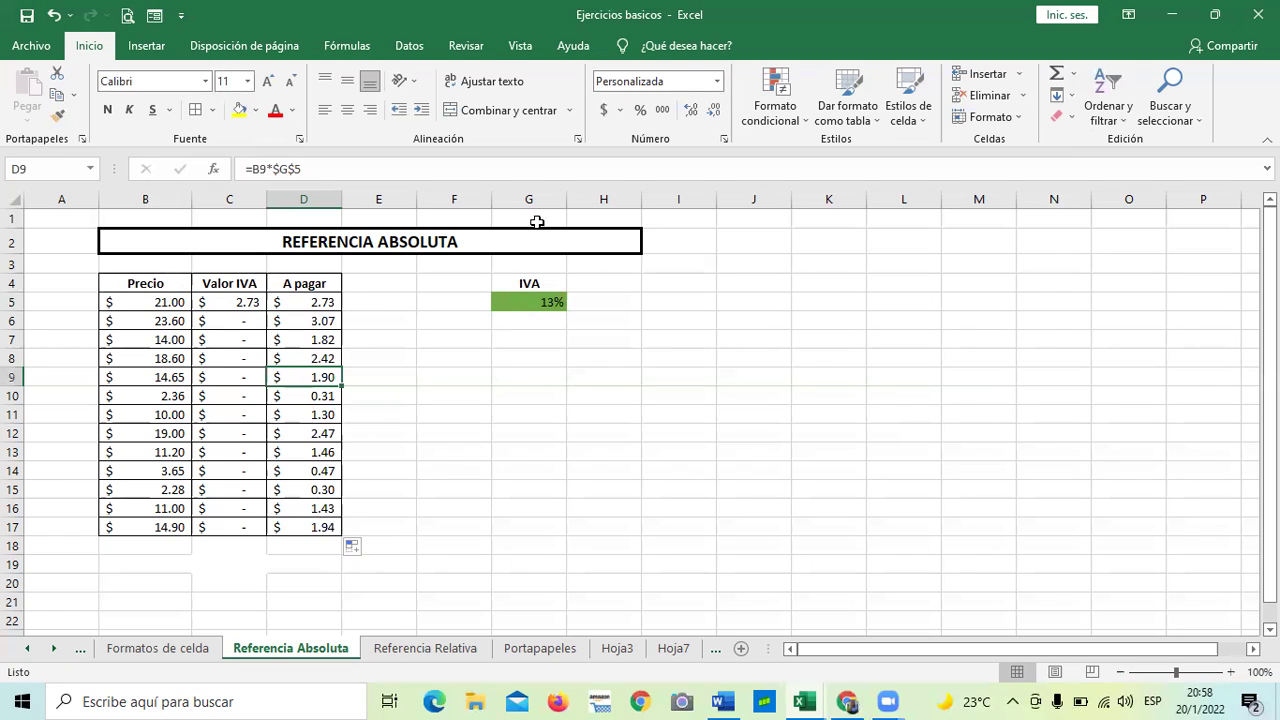
pyautogui.click(514, 297)
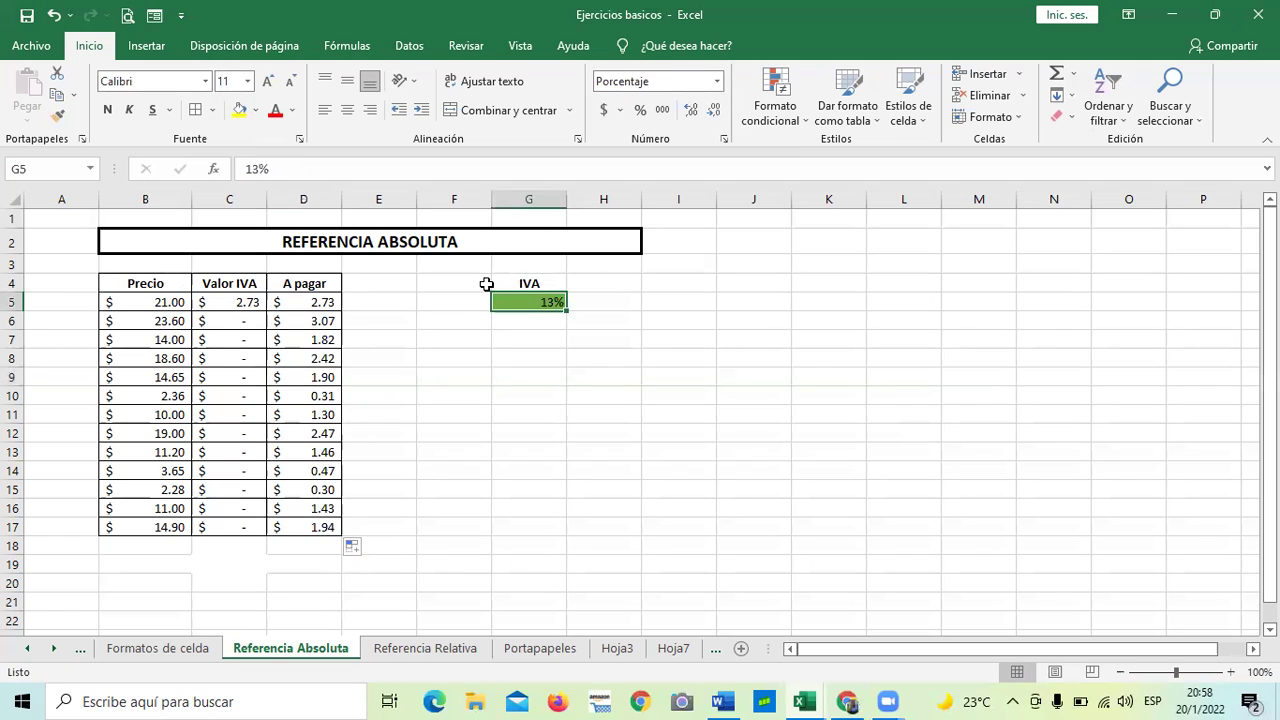
pyautogui.click(314, 352)
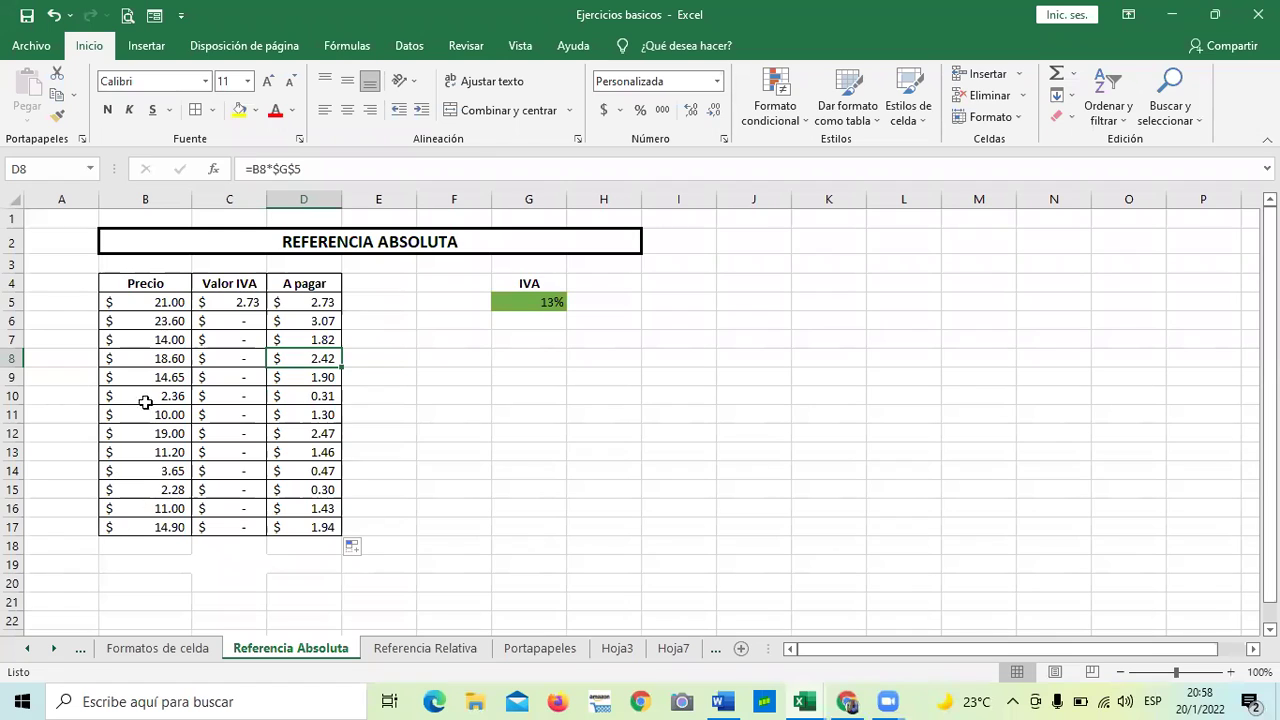
# Trace the cells referenced by the D17 formula, B17 and G5, and review the formulas in D5 and D9
pyautogui.click(296, 528)
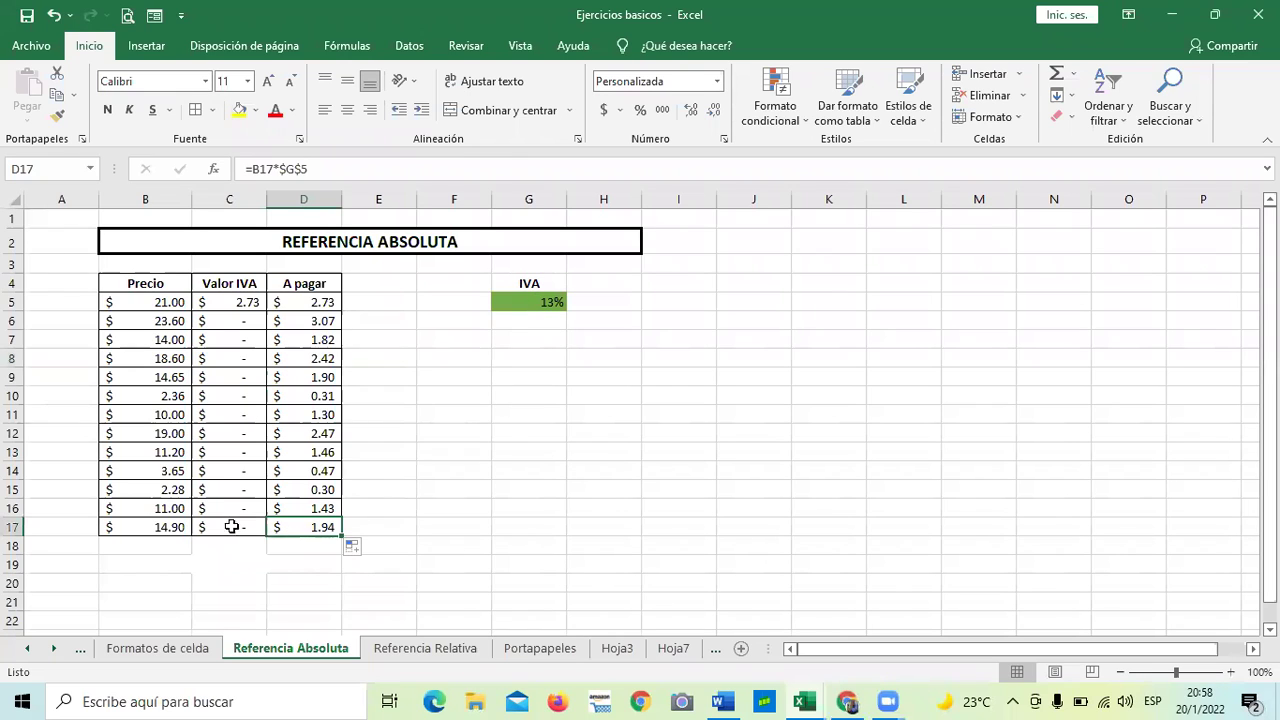
pyautogui.click(157, 527)
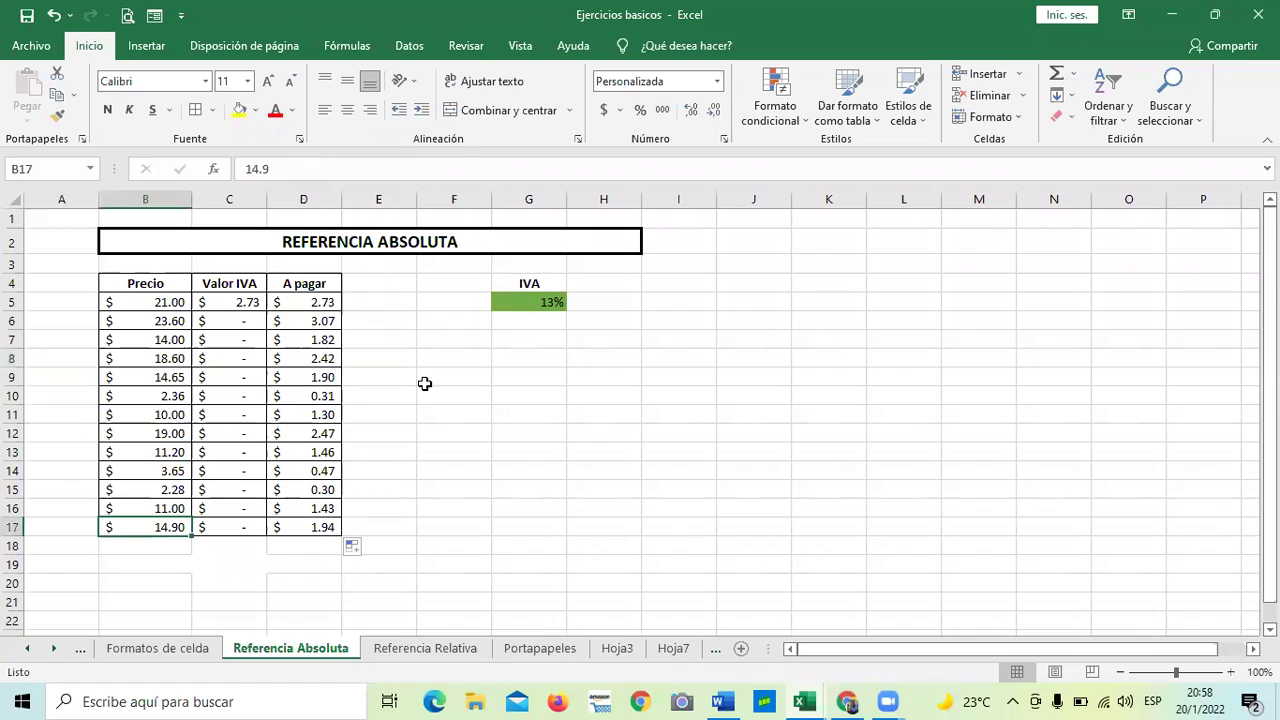
pyautogui.click(527, 300)
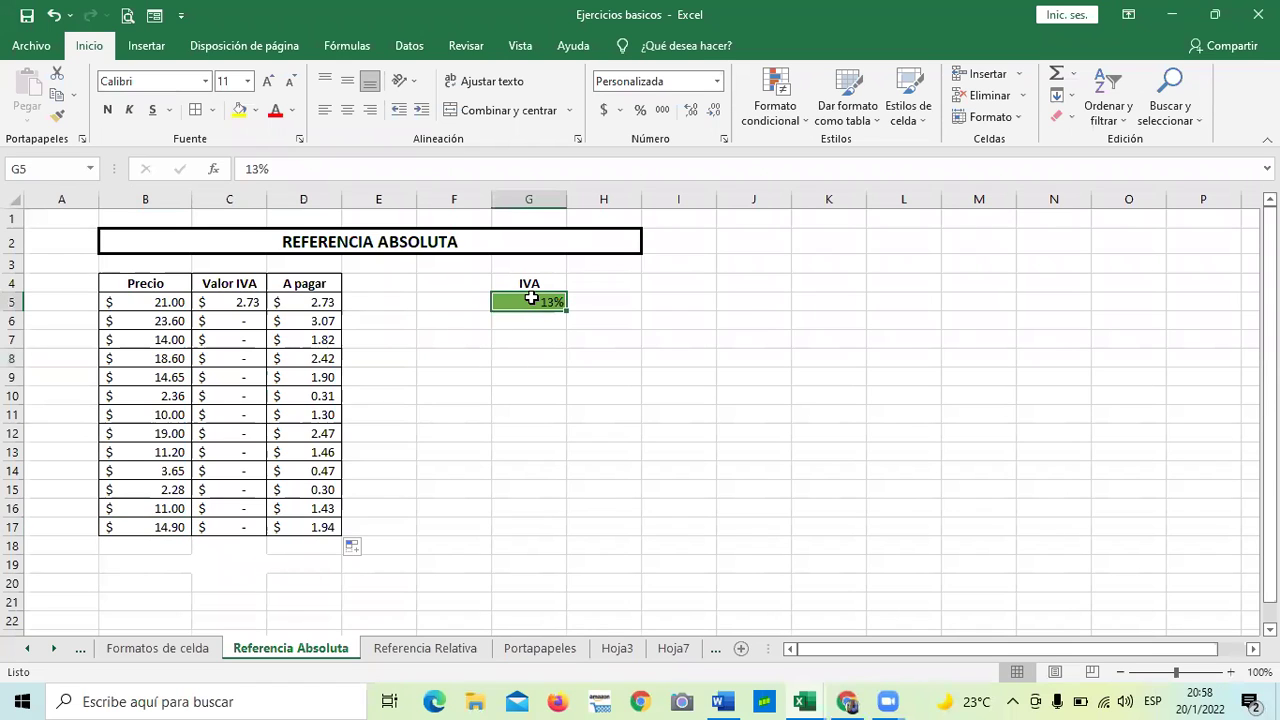
pyautogui.click(285, 527)
pyautogui.click(375, 169)
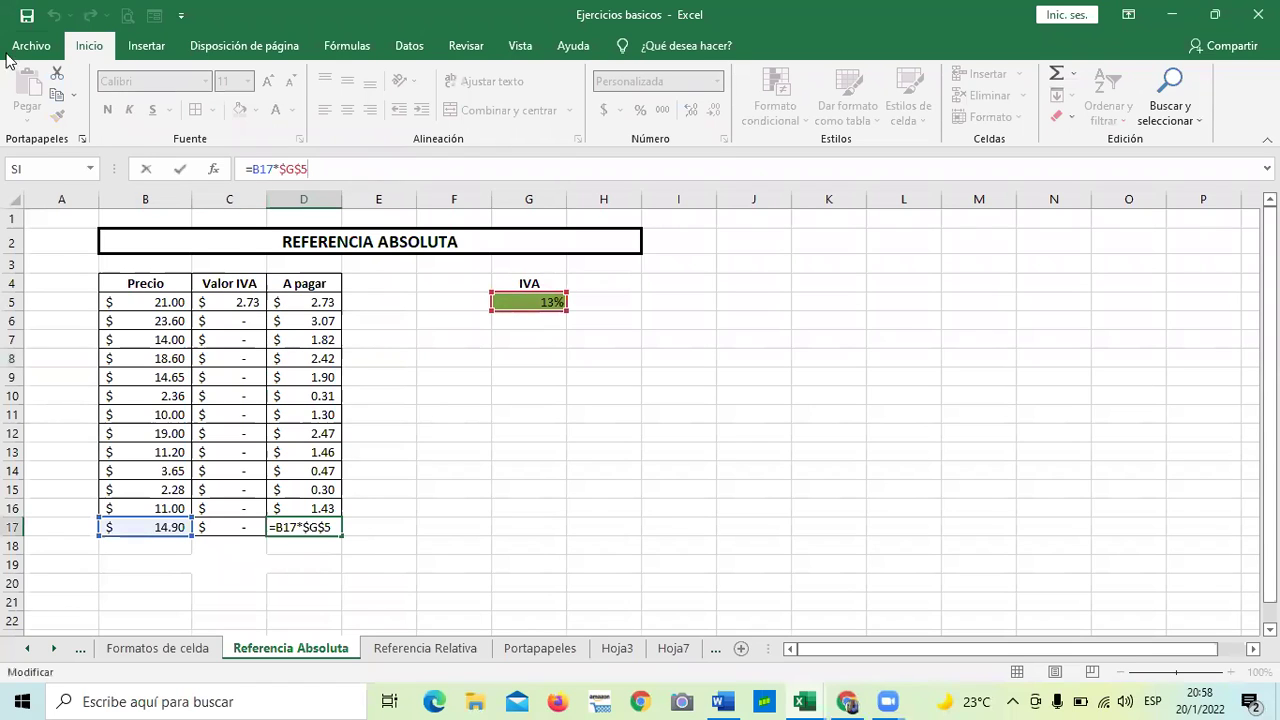
pyautogui.click(422, 405)
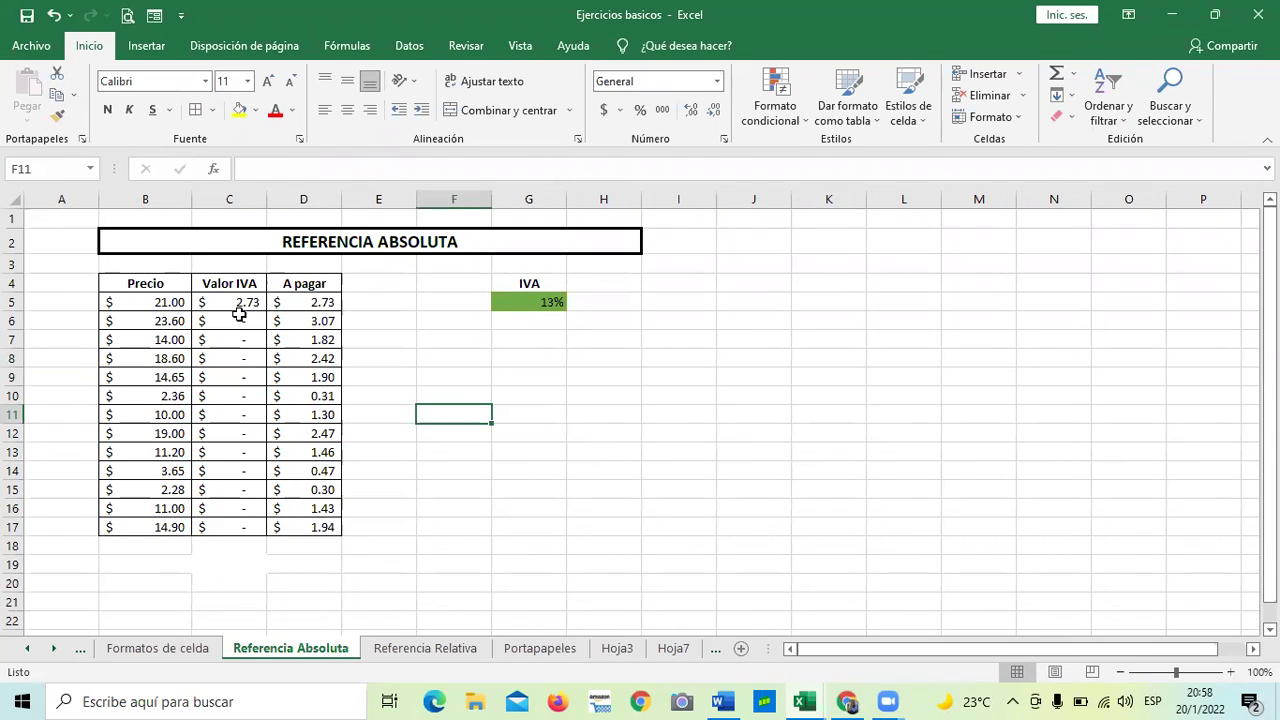
pyautogui.click(312, 304)
pyautogui.click(306, 372)
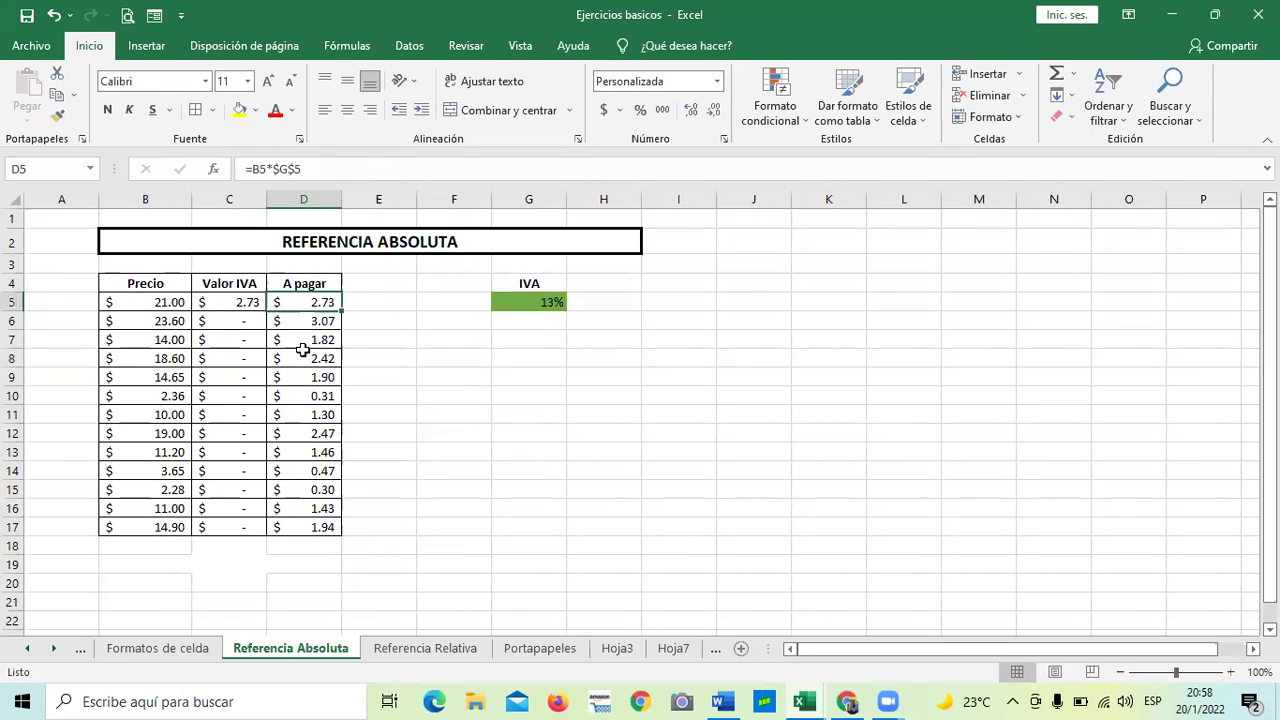
# Clear the copied A pagar formulas in D6:D17 and change the D5 formula to the mixed reference =B5*G$5
pyautogui.moveTo(300, 318); pyautogui.dragTo(312, 528)
pyautogui.press('Delete')
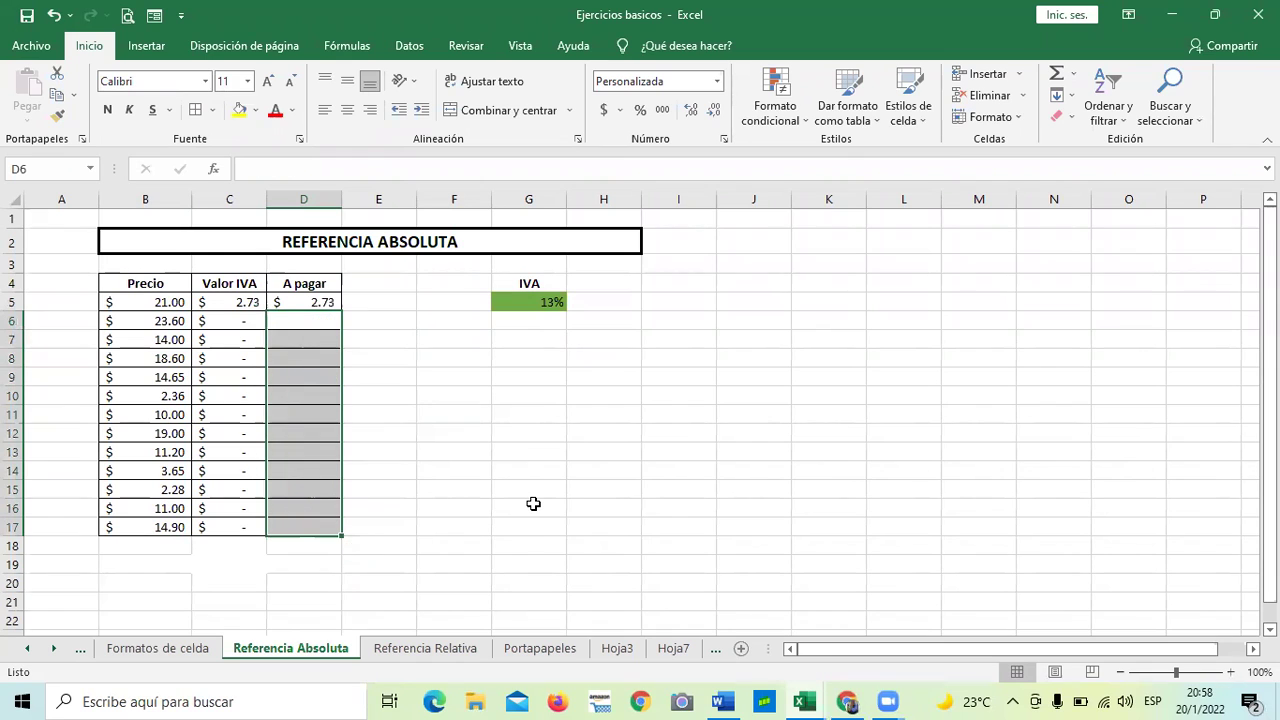
pyautogui.click(316, 302)
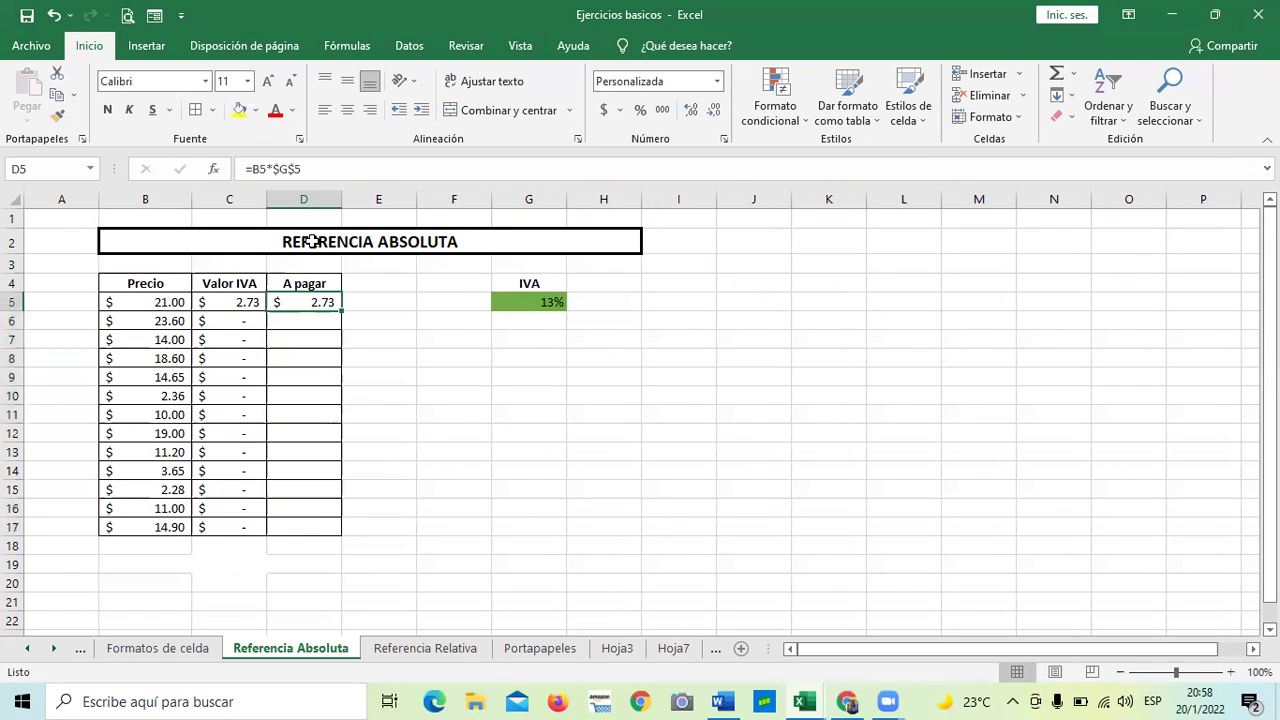
pyautogui.click(279, 169)
pyautogui.press('BackSpace')
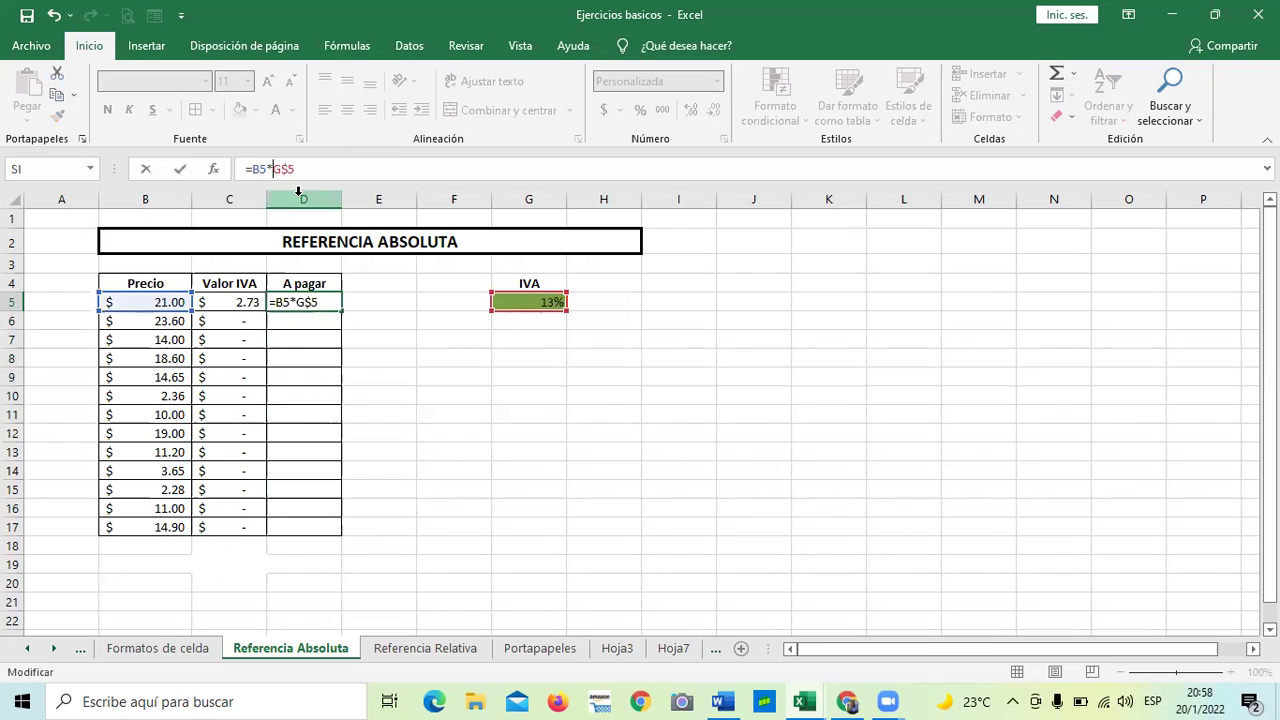
pyautogui.press('Return')
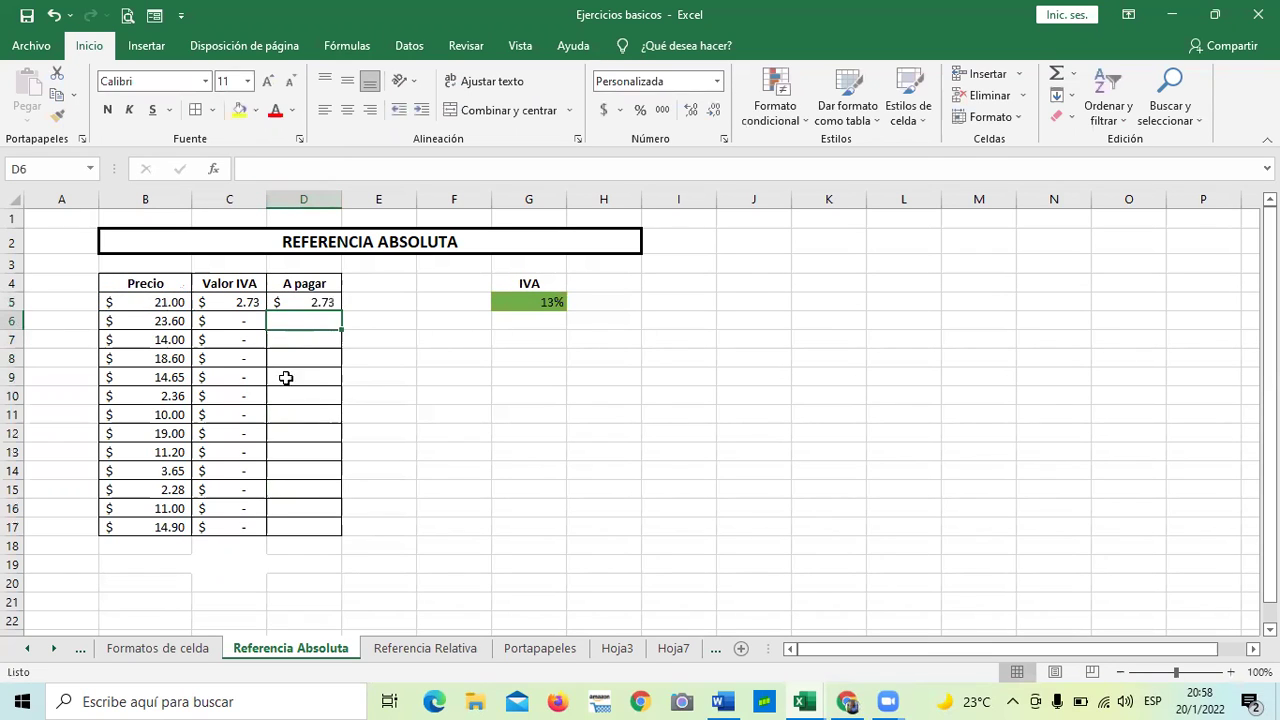
# Copy the mixed-reference formula in D5 down the A pagar column through D17
pyautogui.click(326, 301)
pyautogui.moveTo(341, 311); pyautogui.dragTo(336, 521)
pyautogui.moveTo(334, 531); pyautogui.dragTo(334, 531)
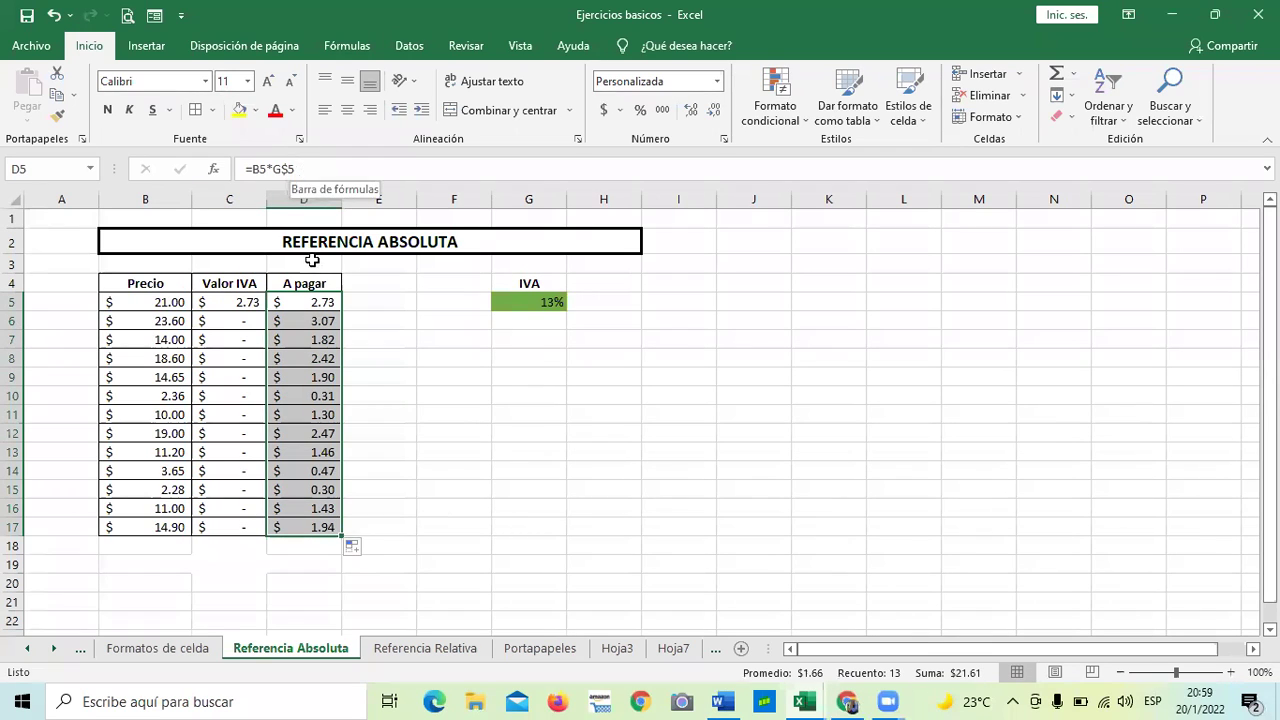
# Review which cells the D5 formula references, then leave the formula as it is
pyautogui.press('F2')
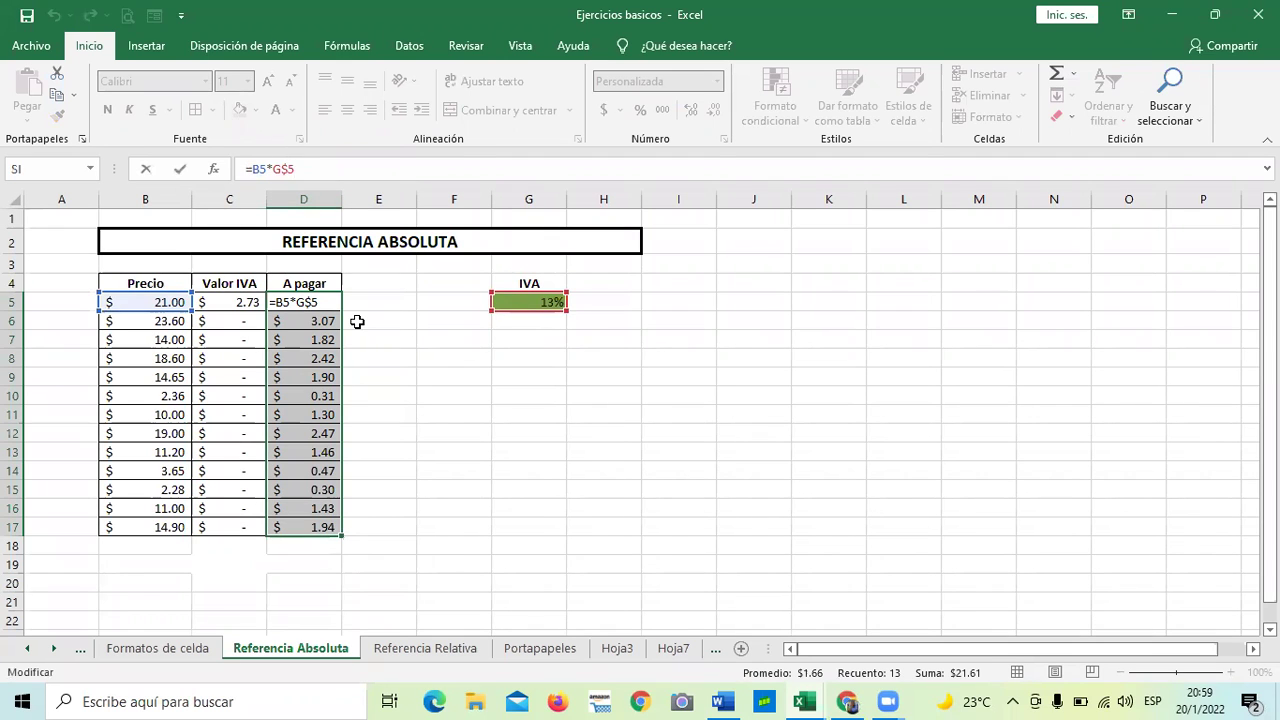
pyautogui.press('Return')
pyautogui.click(412, 472)
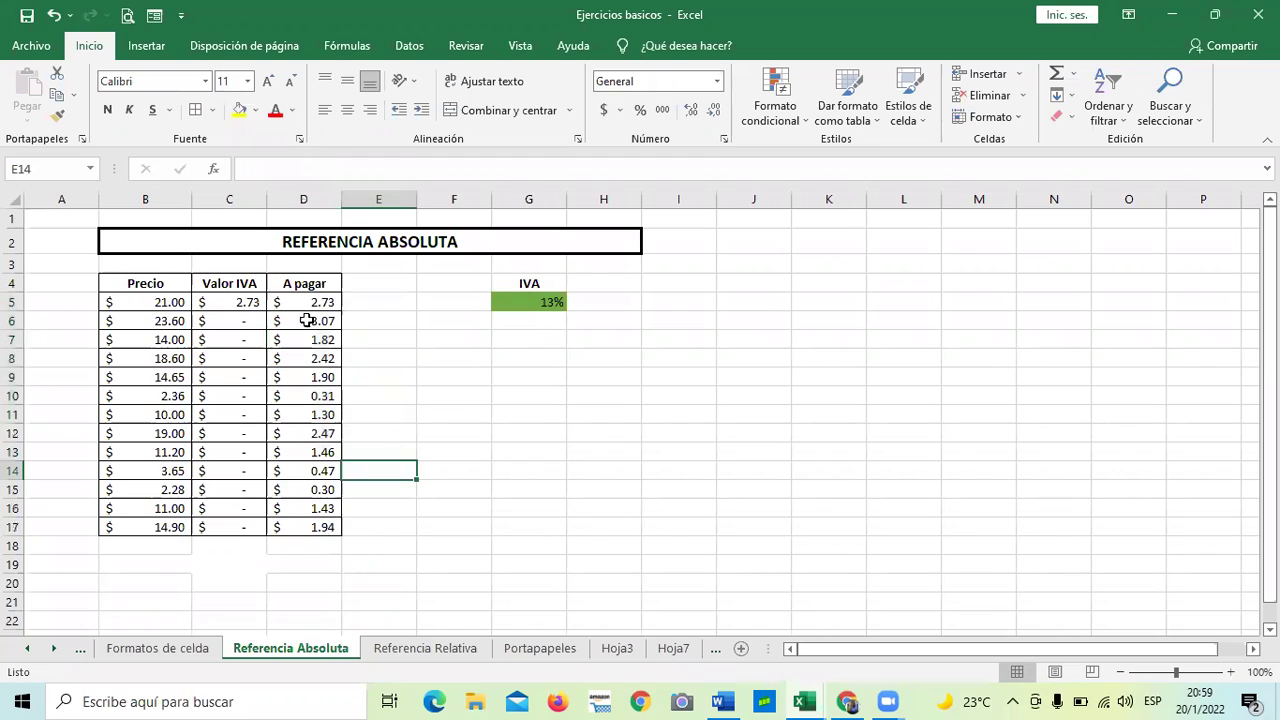